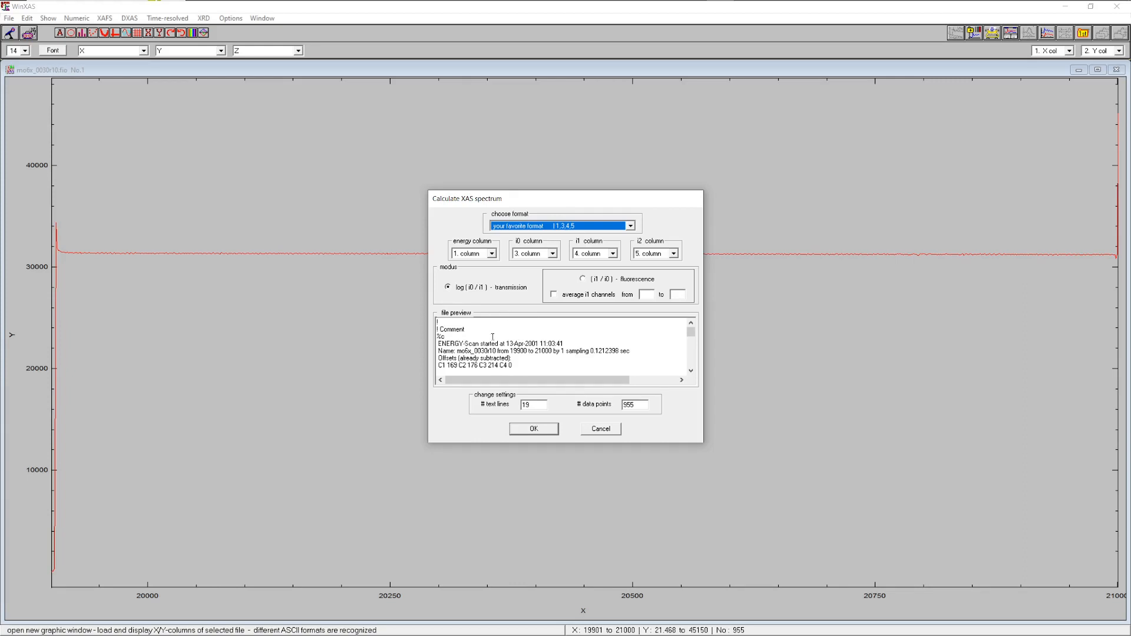
# - Calculate the transmission XAS spectrum with energy, i0, i1 and i2 taken from columns 1, 3, 4 and 5
pyautogui.click(533, 430)
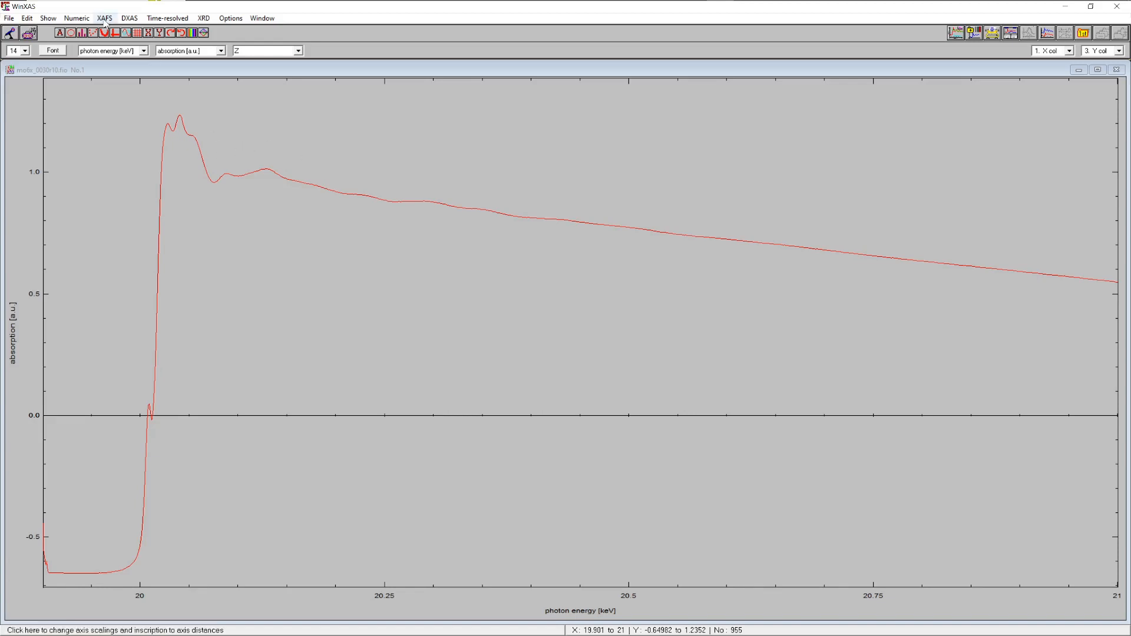
# - Start a multi-column file from all spectra mo6x_0030r10.fio through mo6x_0030r58.fio
pyautogui.click(169, 20)
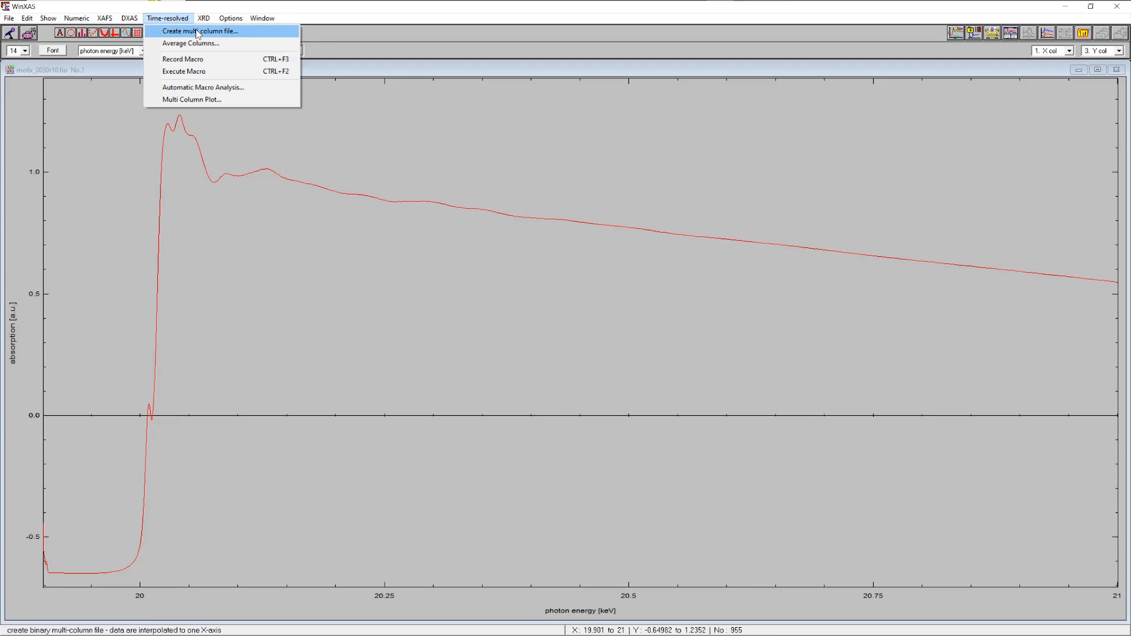
pyautogui.click(197, 31)
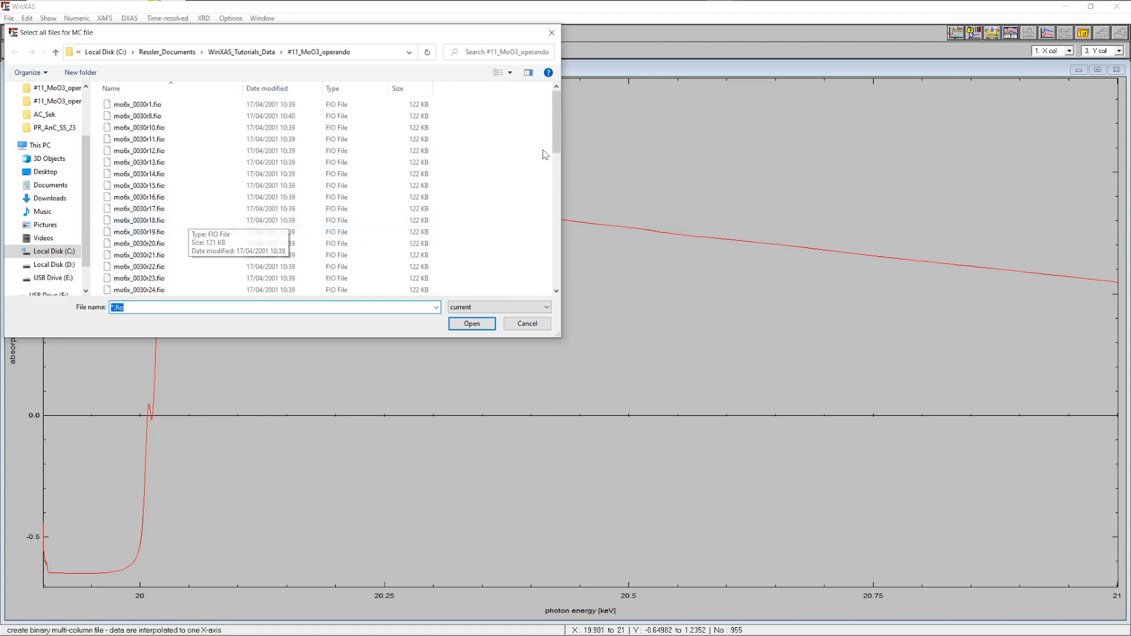
pyautogui.moveTo(379, 33); pyautogui.dragTo(513, 48)
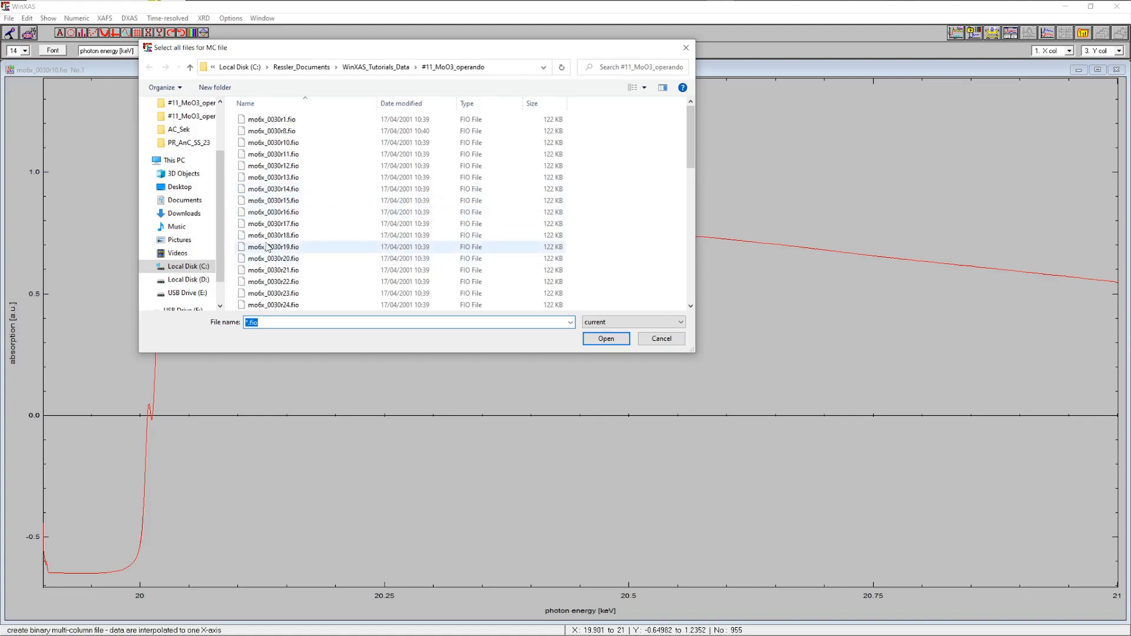
pyautogui.moveTo(691, 134); pyautogui.dragTo(687, 263)
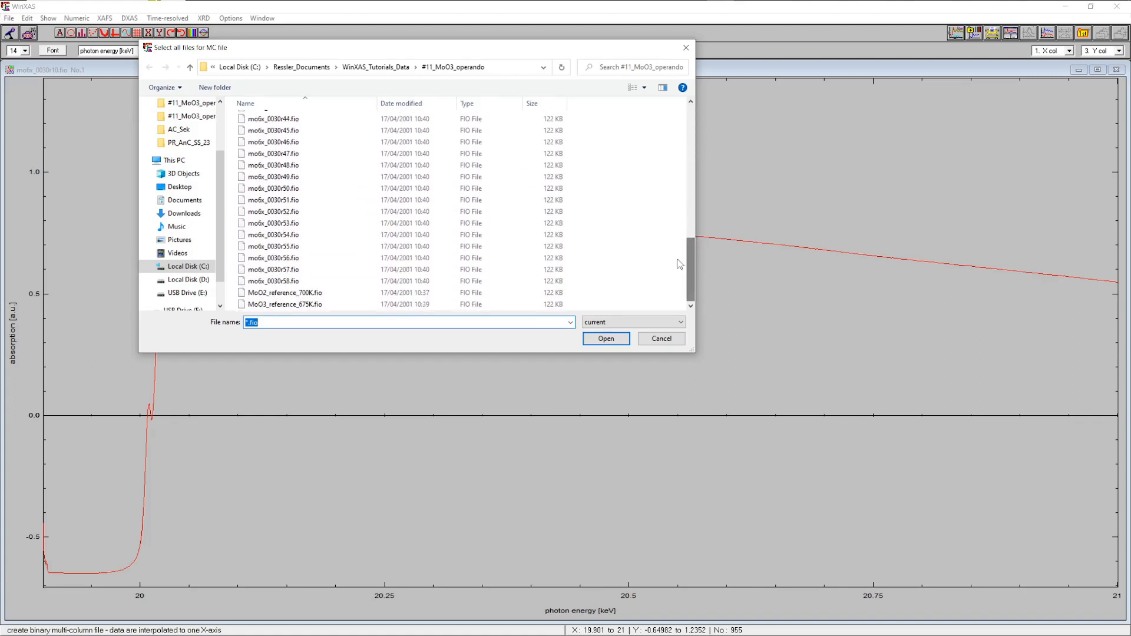
pyautogui.click(291, 283)
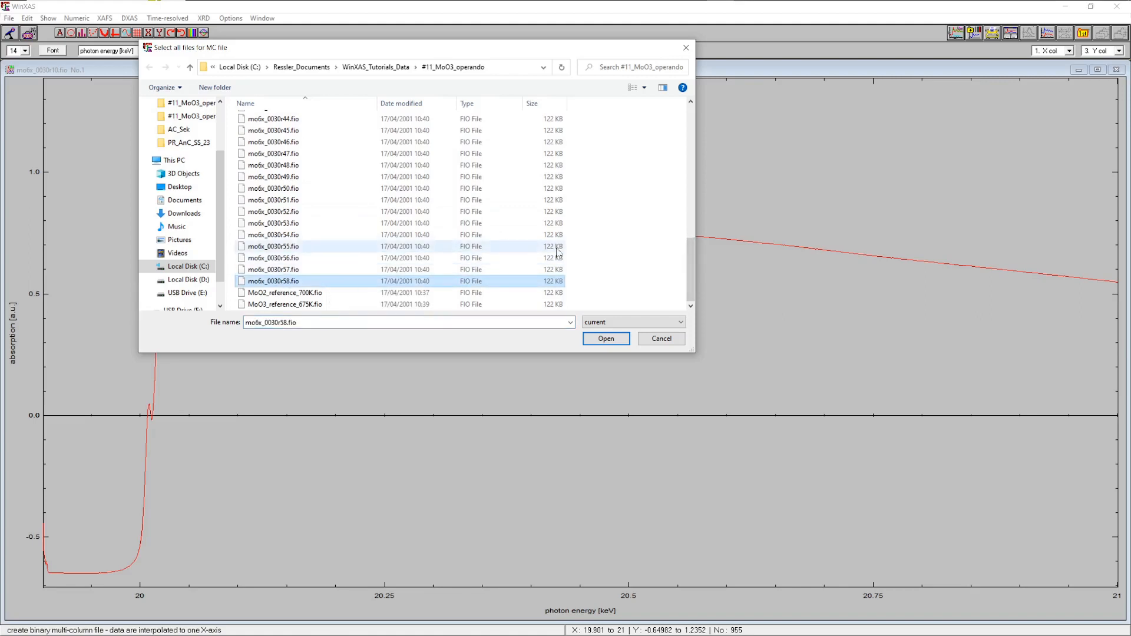
pyautogui.moveTo(692, 295); pyautogui.dragTo(691, 153)
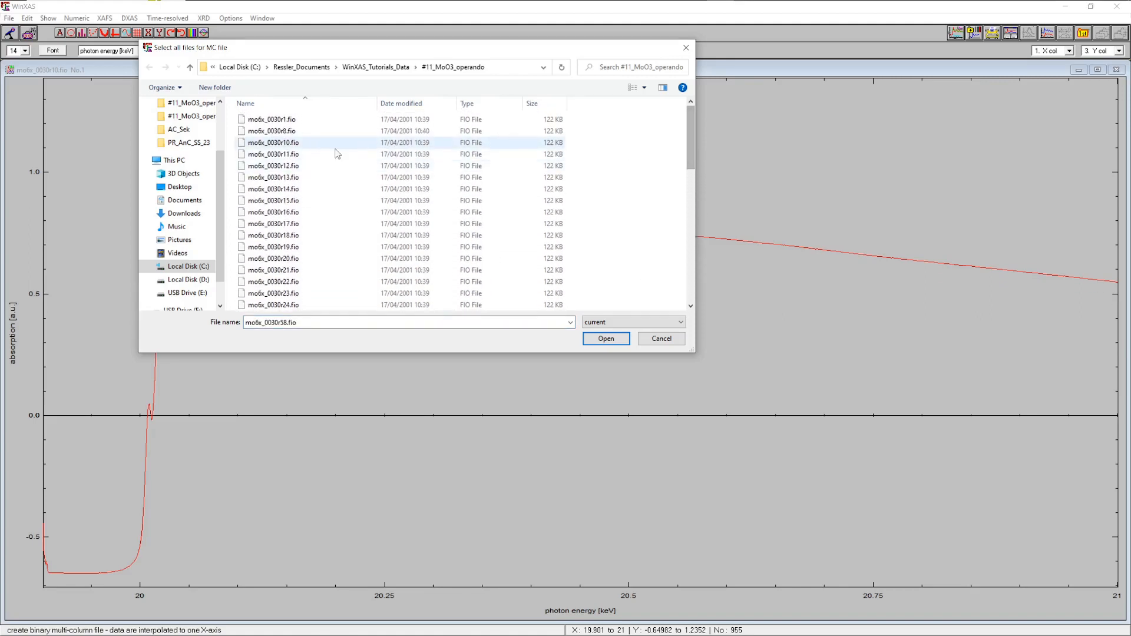
pyautogui.keyDown('shift'); pyautogui.click(291, 145); pyautogui.keyUp('shift')
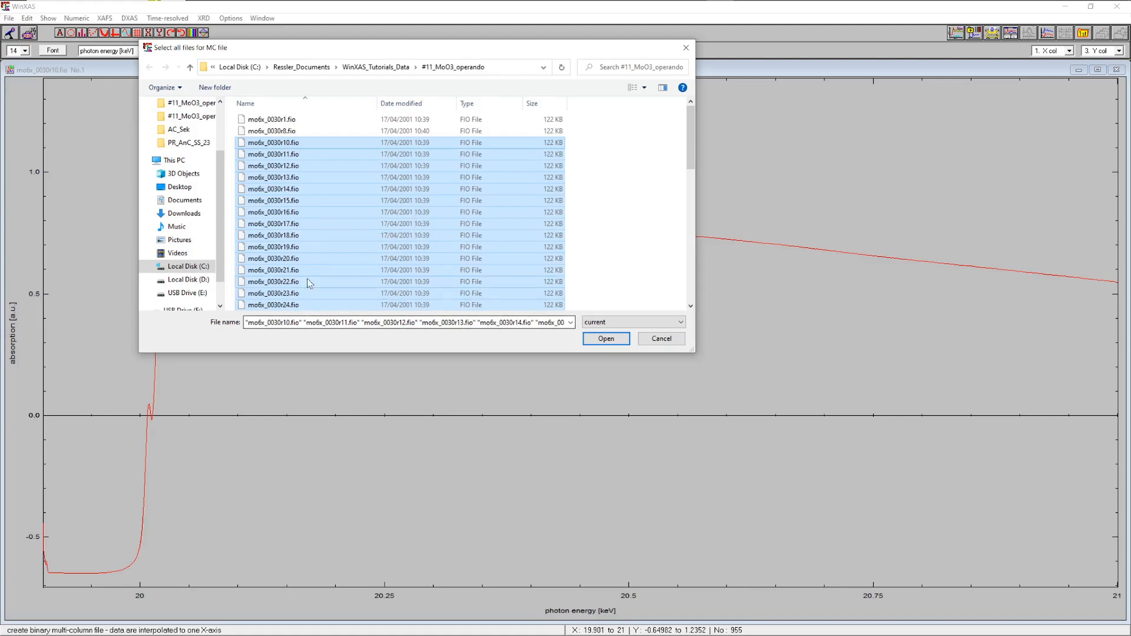
pyautogui.moveTo(691, 131)
pyautogui.mouseDown()
pyautogui.moveTo(689, 272)
pyautogui.moveTo(692, 136)
pyautogui.mouseUp()
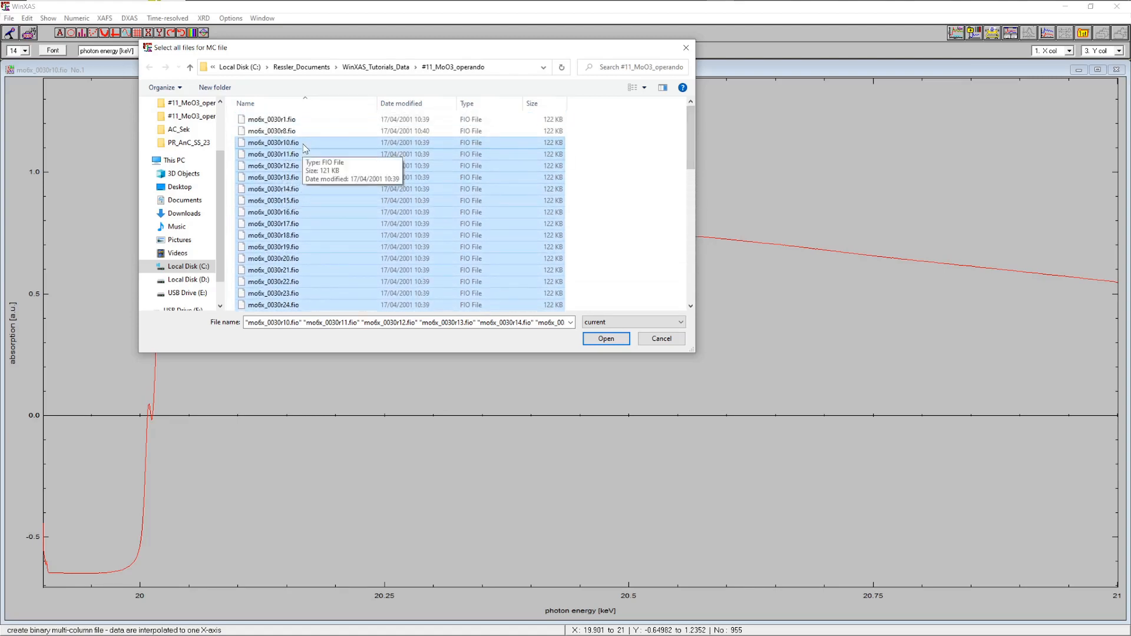
pyautogui.click(592, 340)
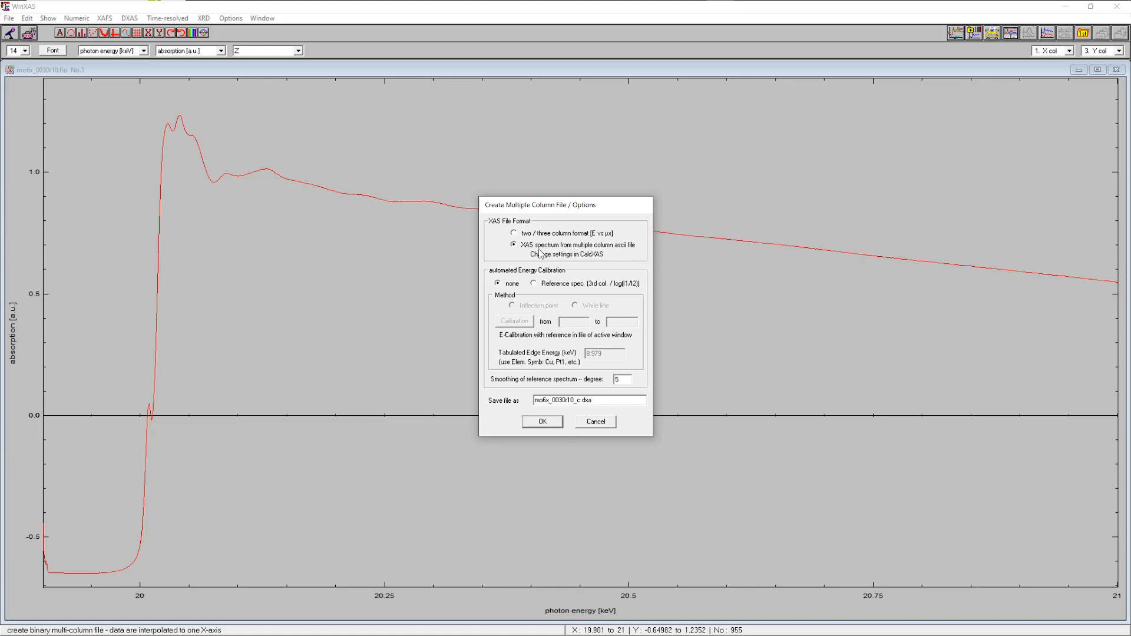
# - Enable reference-spectrum energy calibration and define its inflection point from the second-derivative root between about 19.9997 and 20.0041 keV
pyautogui.click(555, 285)
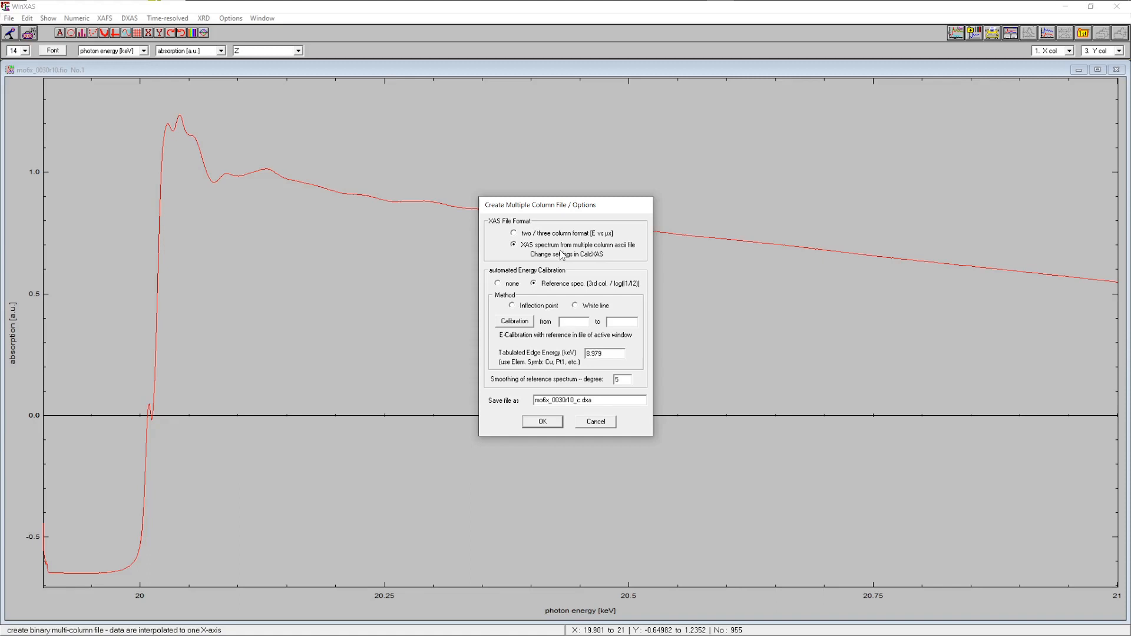
pyautogui.click(514, 322)
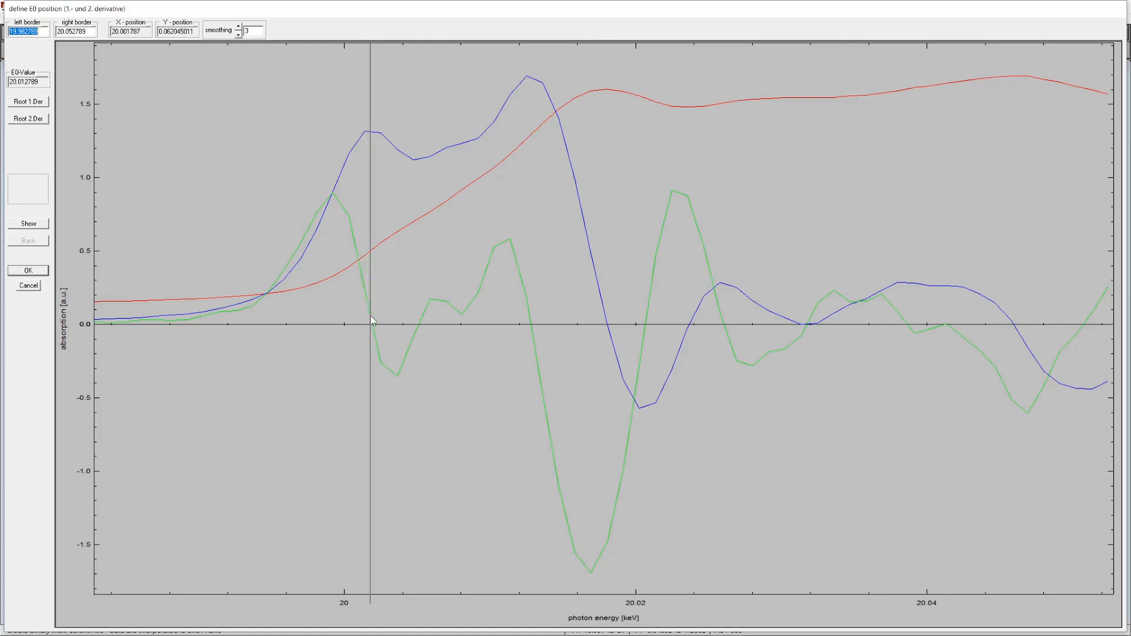
pyautogui.click(340, 268)
pyautogui.click(404, 280)
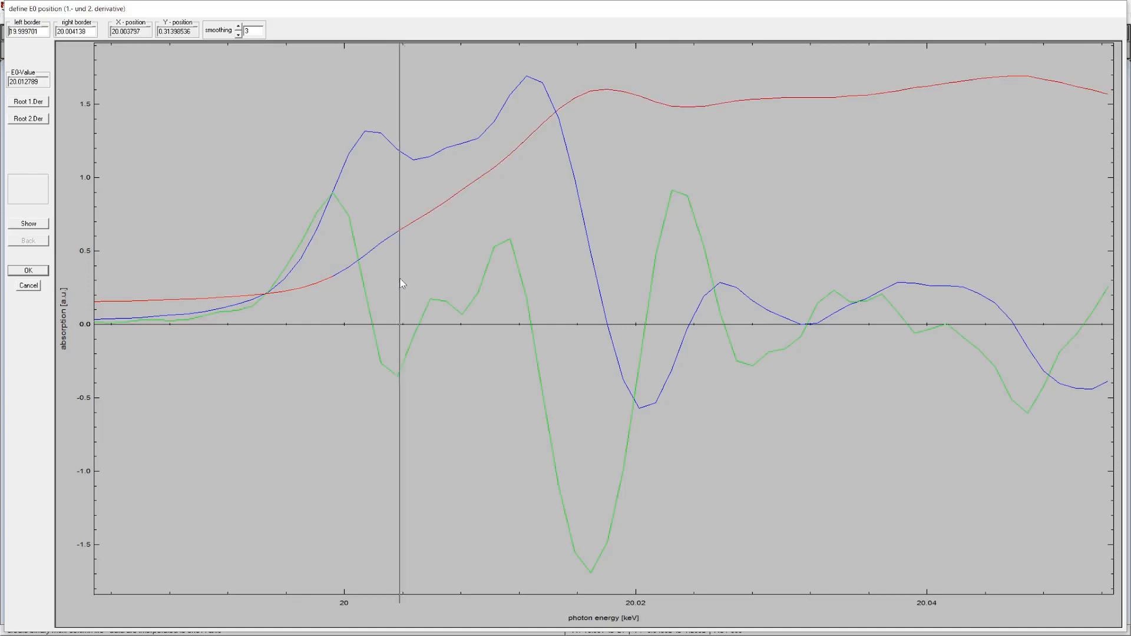
pyautogui.click(25, 119)
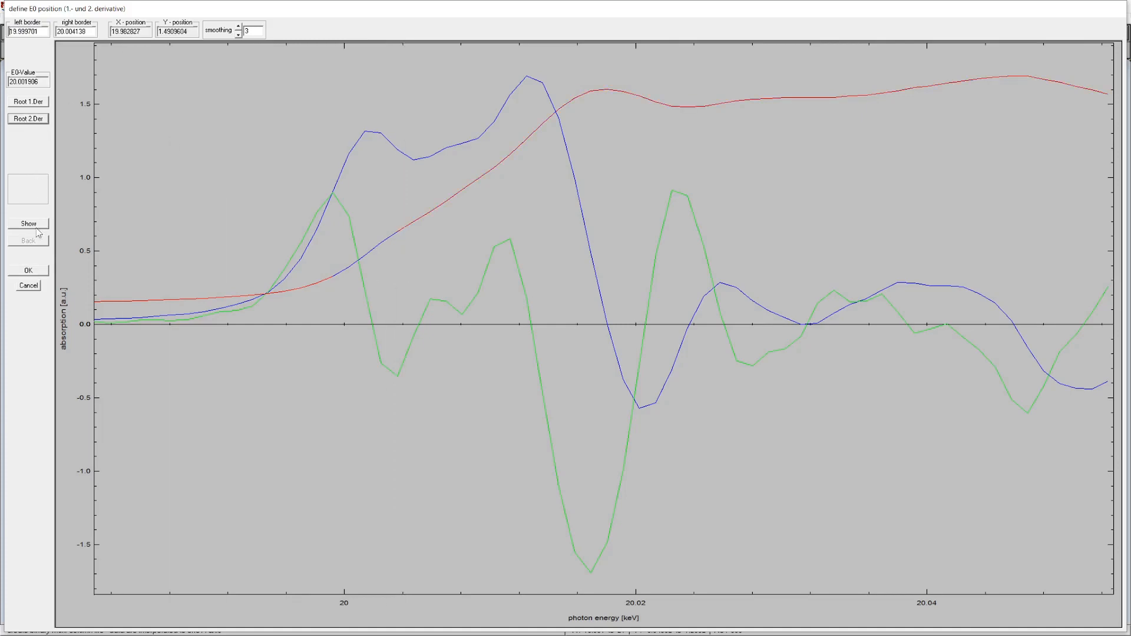
pyautogui.click(28, 270)
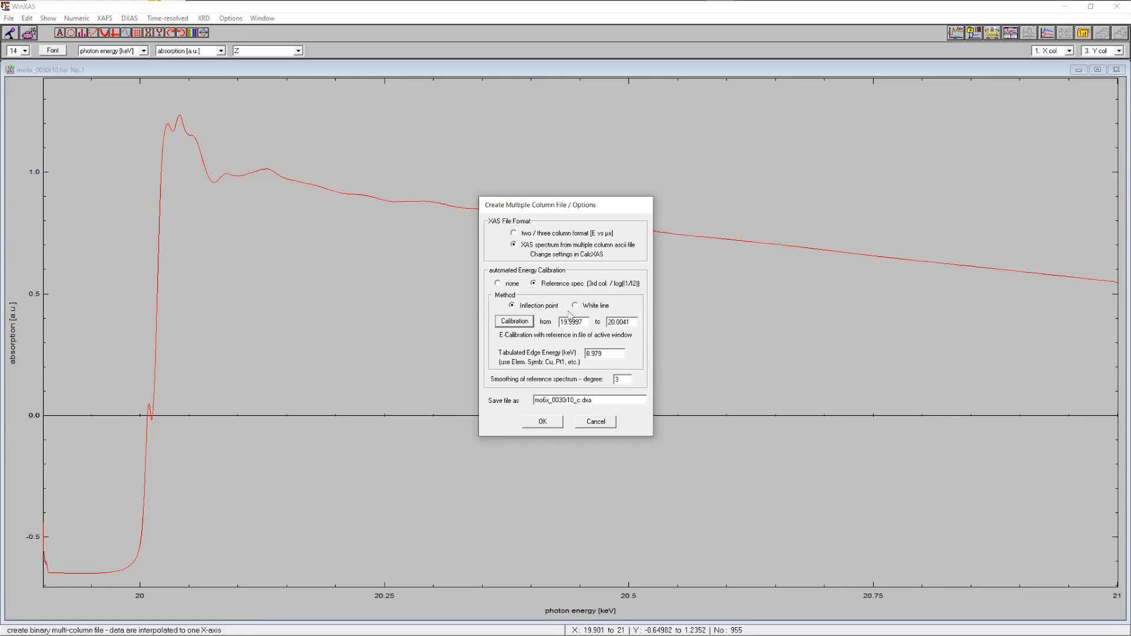
# - Set the tabulated edge energy using element symbol Mo, create mo6x_0030r10_c.dxa, and review the calibration results per file
pyautogui.moveTo(609, 356); pyautogui.dragTo(563, 356)
pyautogui.write('mo')
pyautogui.press('Return')
pyautogui.click(599, 401)
pyautogui.click(542, 421)
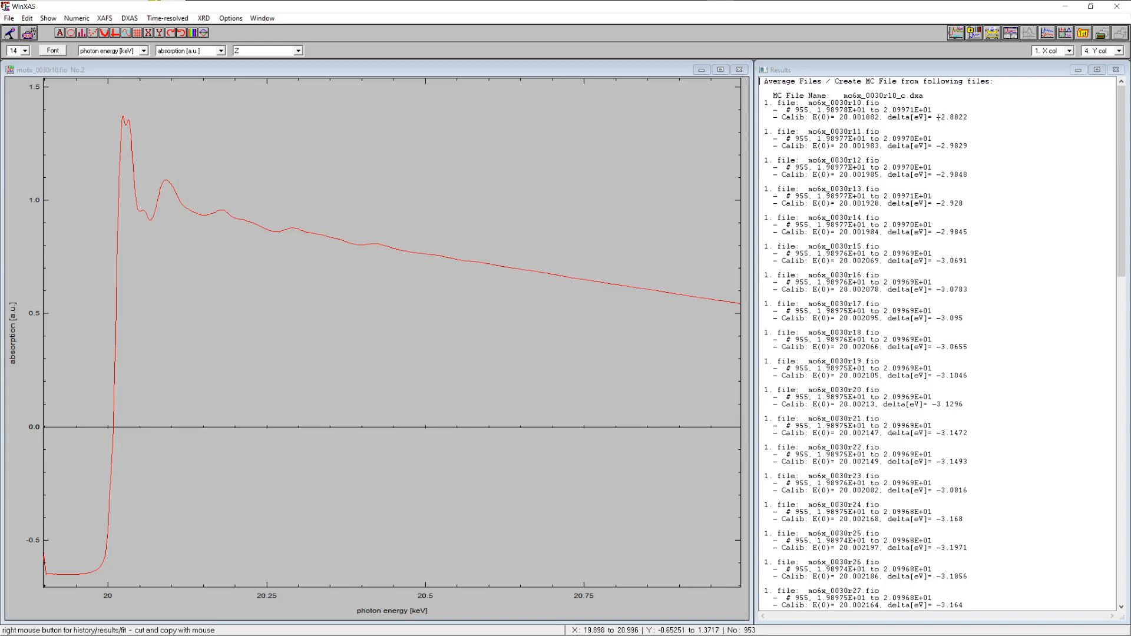
pyautogui.scroll(-20, 1096, 162)
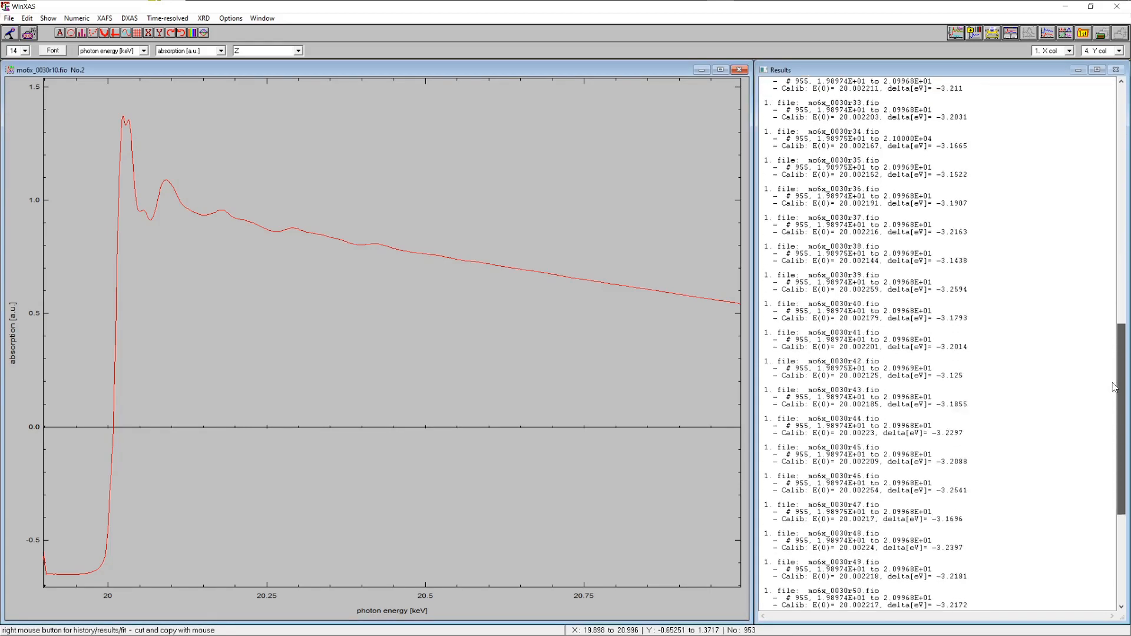
pyautogui.moveTo(1122, 565); pyautogui.dragTo(1122, 235)
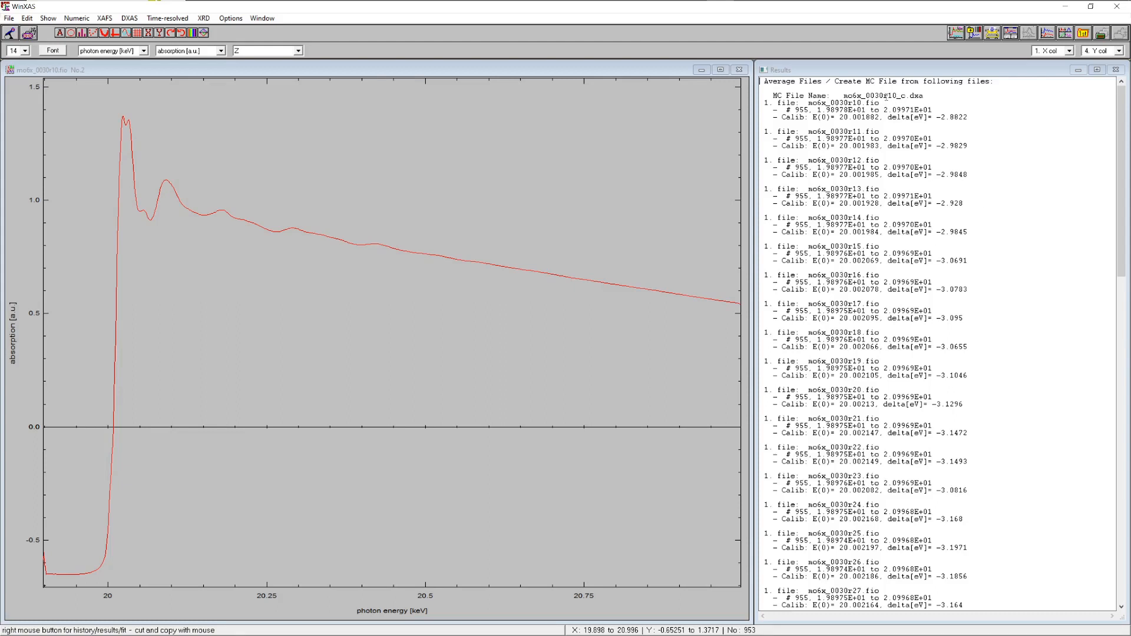
# - Filter the folder for *.dxa files and open the multi-column file mo6x_0030r10_c.dxa
pyautogui.click(9, 18)
pyautogui.click(29, 32)
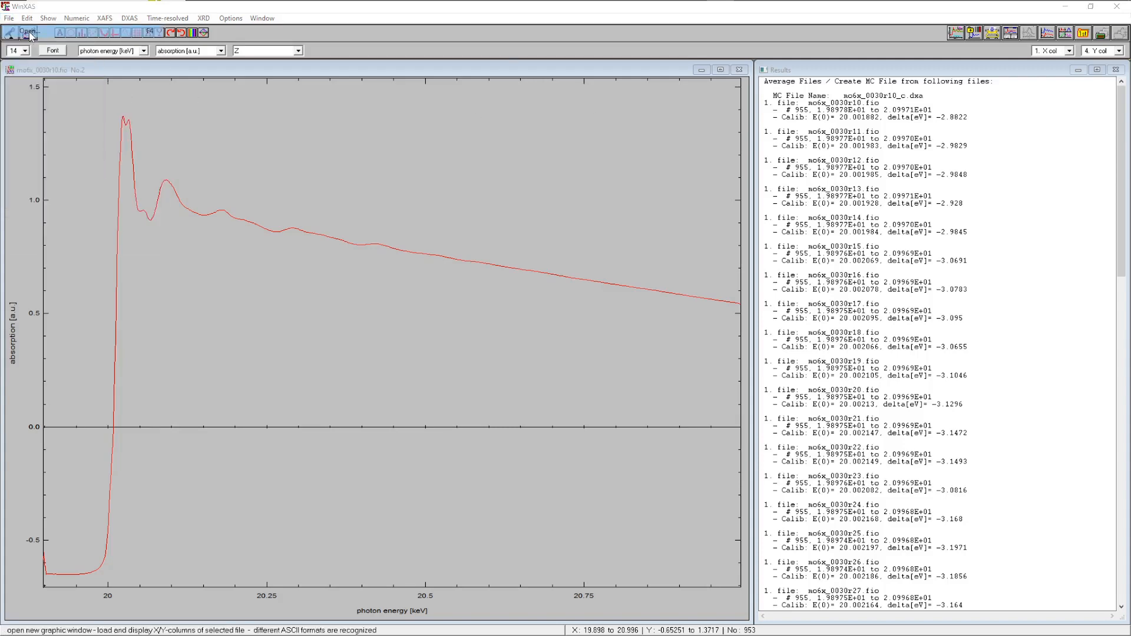
pyautogui.click(284, 321)
pyautogui.press('BackSpace')
pyautogui.write('dxa')
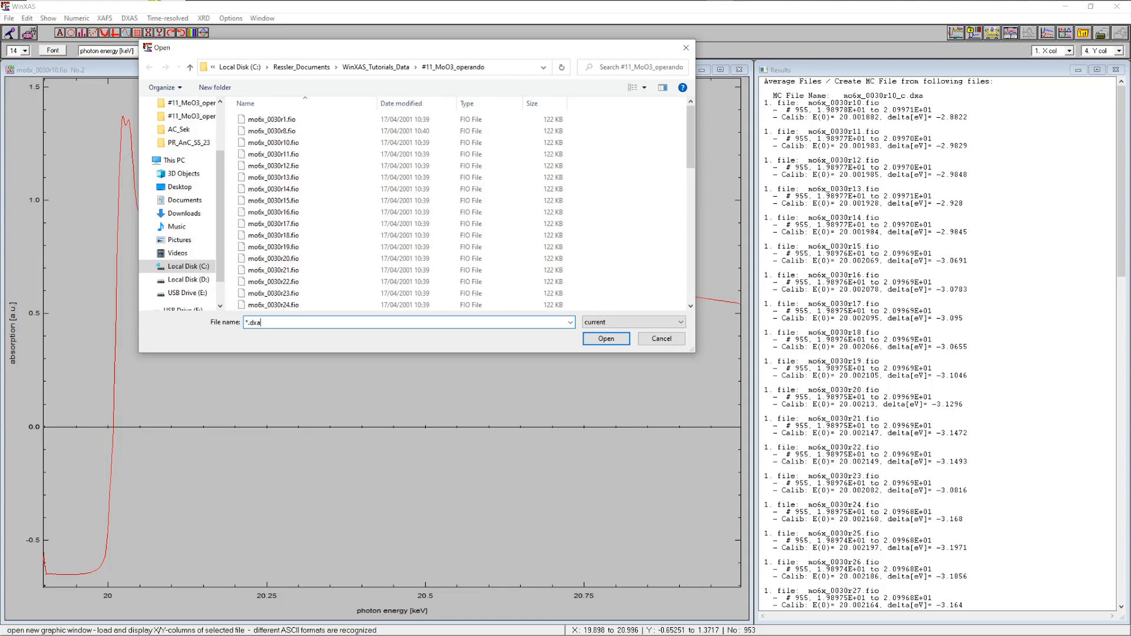
pyautogui.press('Return')
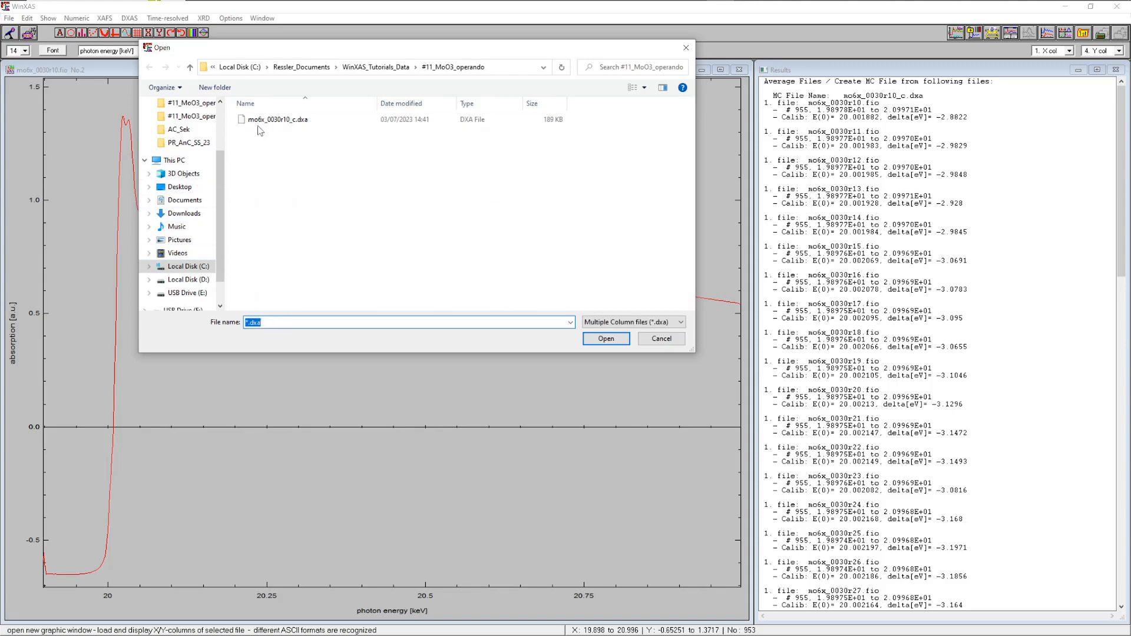
pyautogui.click(274, 120)
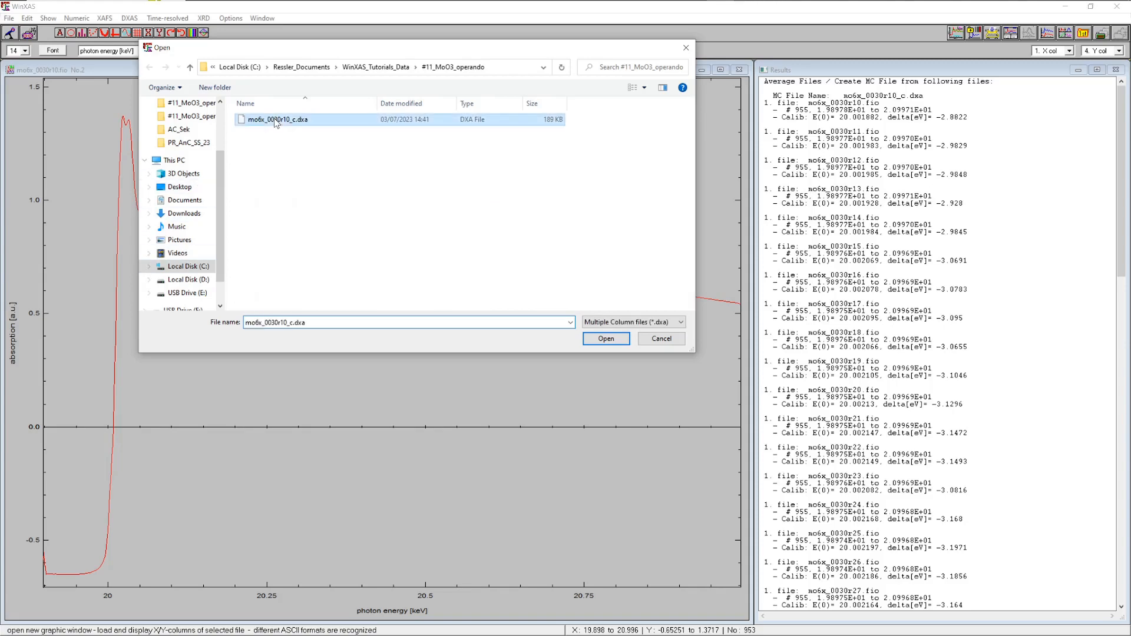
pyautogui.click(612, 339)
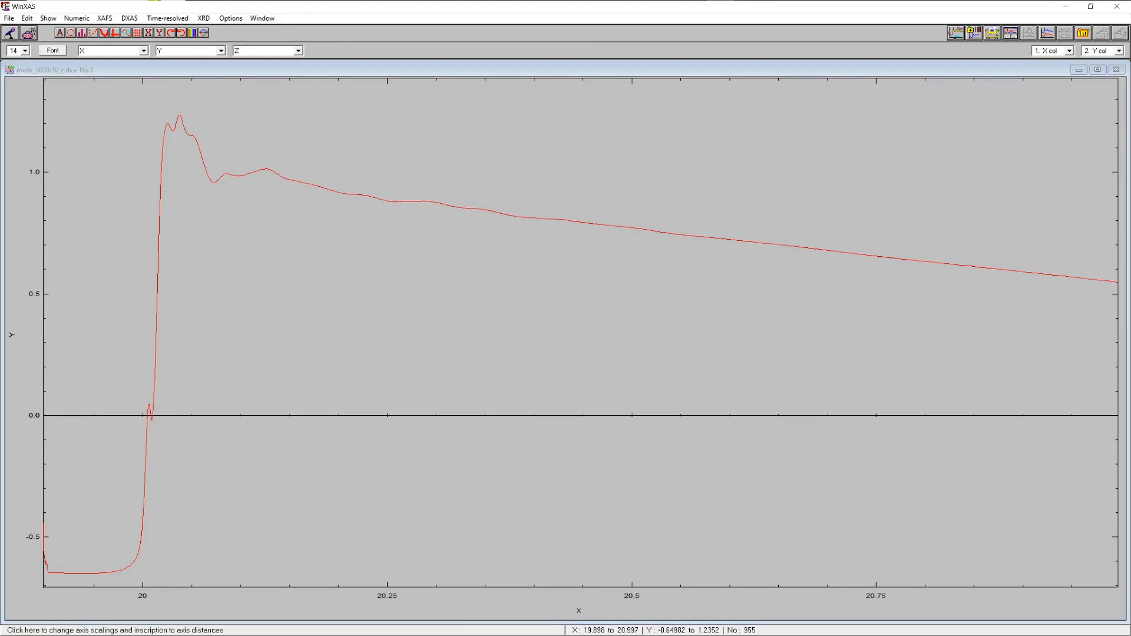
pyautogui.click(1090, 54)
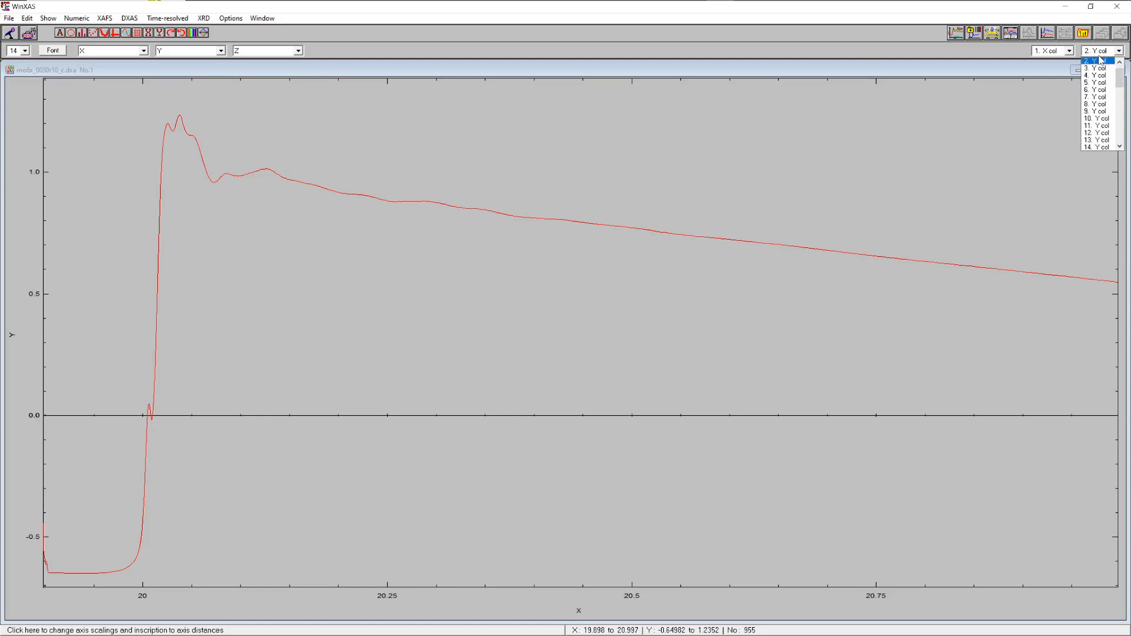
pyautogui.moveTo(1118, 73)
pyautogui.mouseDown()
pyautogui.moveTo(1119, 140)
pyautogui.moveTo(1119, 79)
pyautogui.mouseUp()
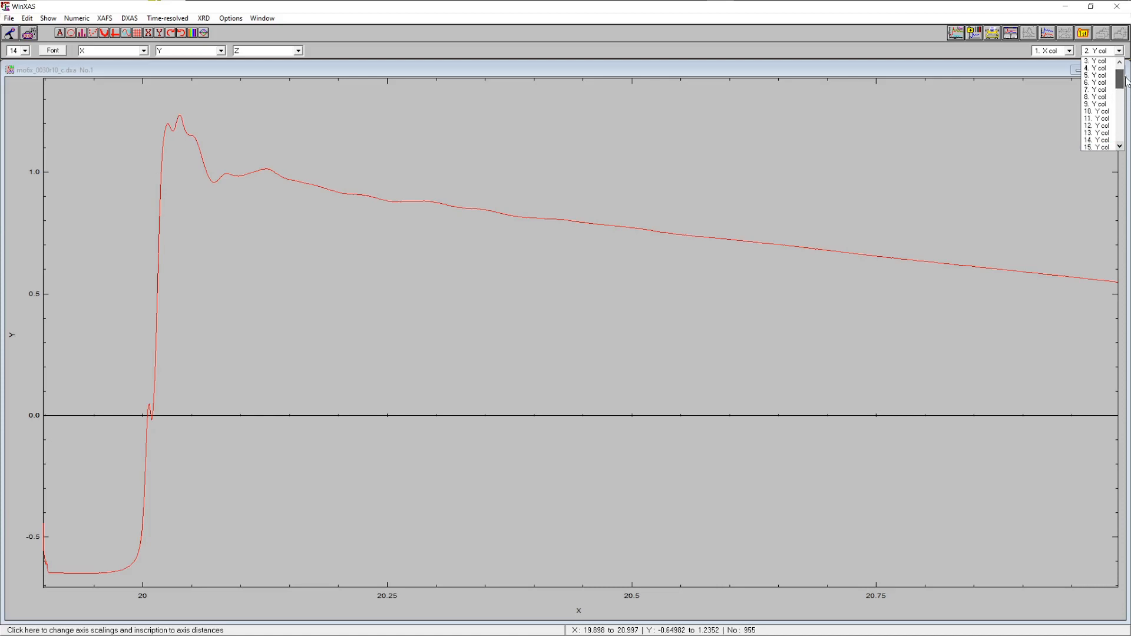
pyautogui.click(730, 77)
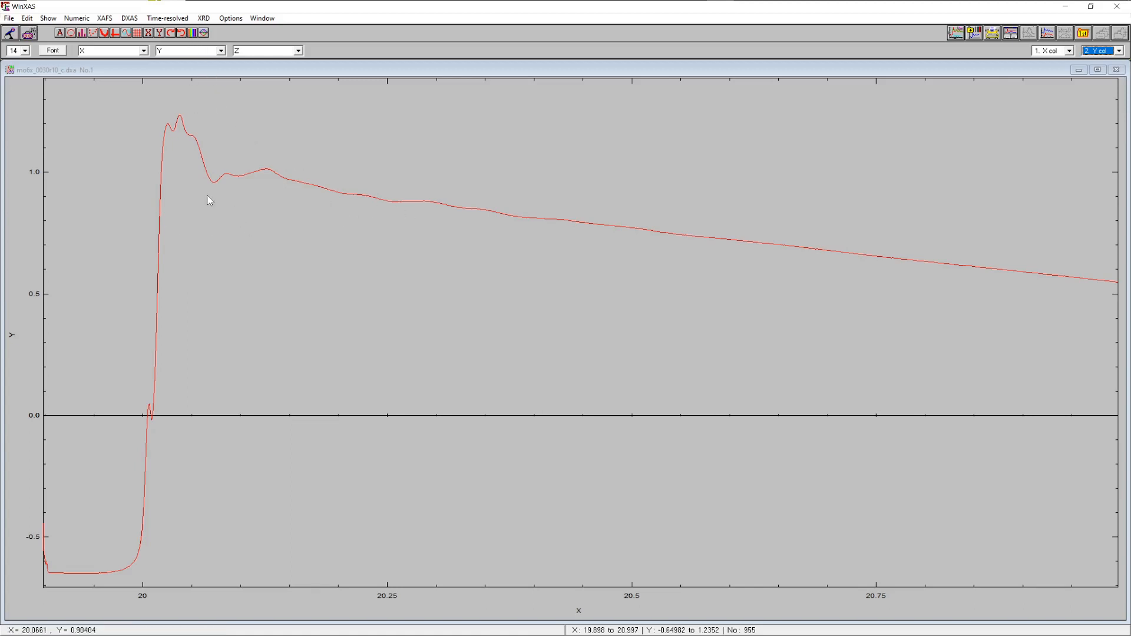
# - View columns 1 to 49 in a multiple column plot with step width 1 and no displacement, and return to the single spectrum
pyautogui.click(168, 21)
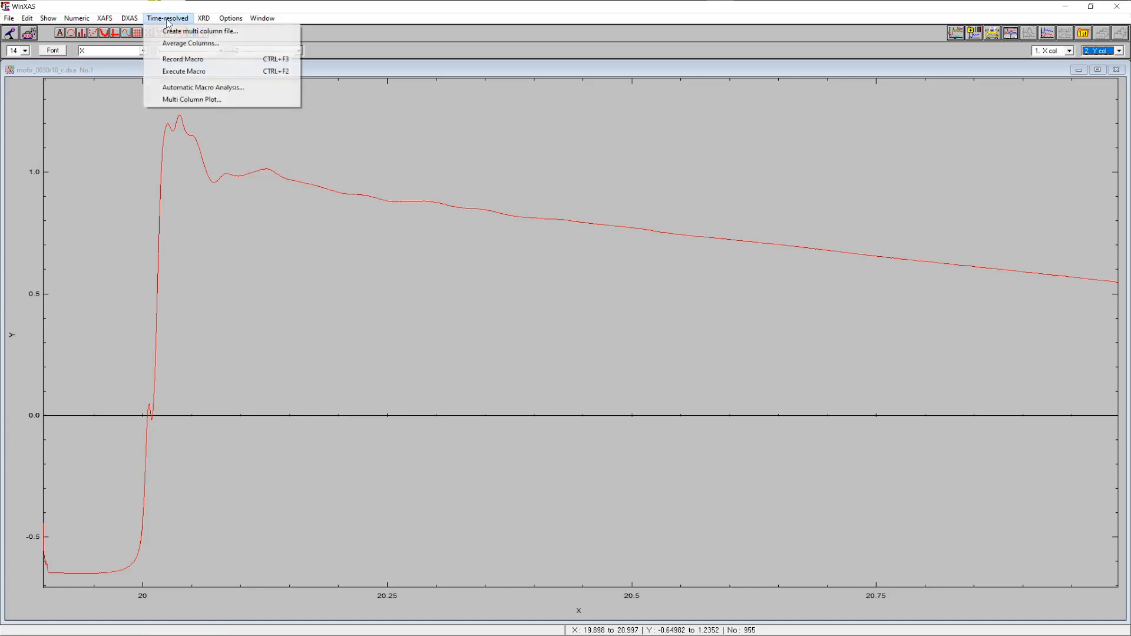
pyautogui.click(183, 101)
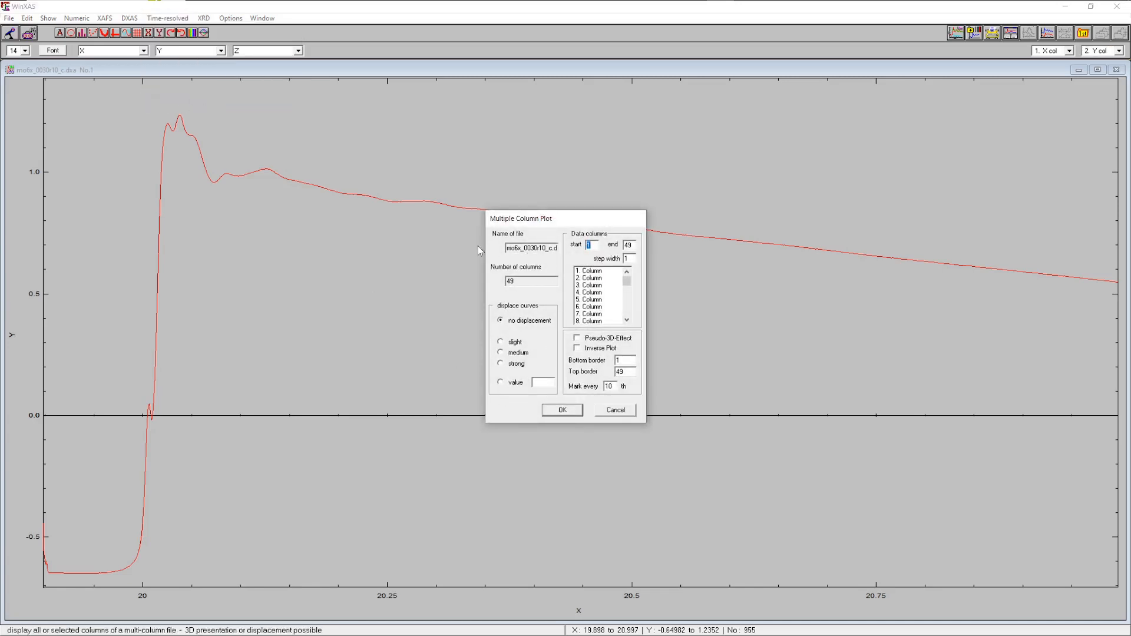
pyautogui.click(563, 410)
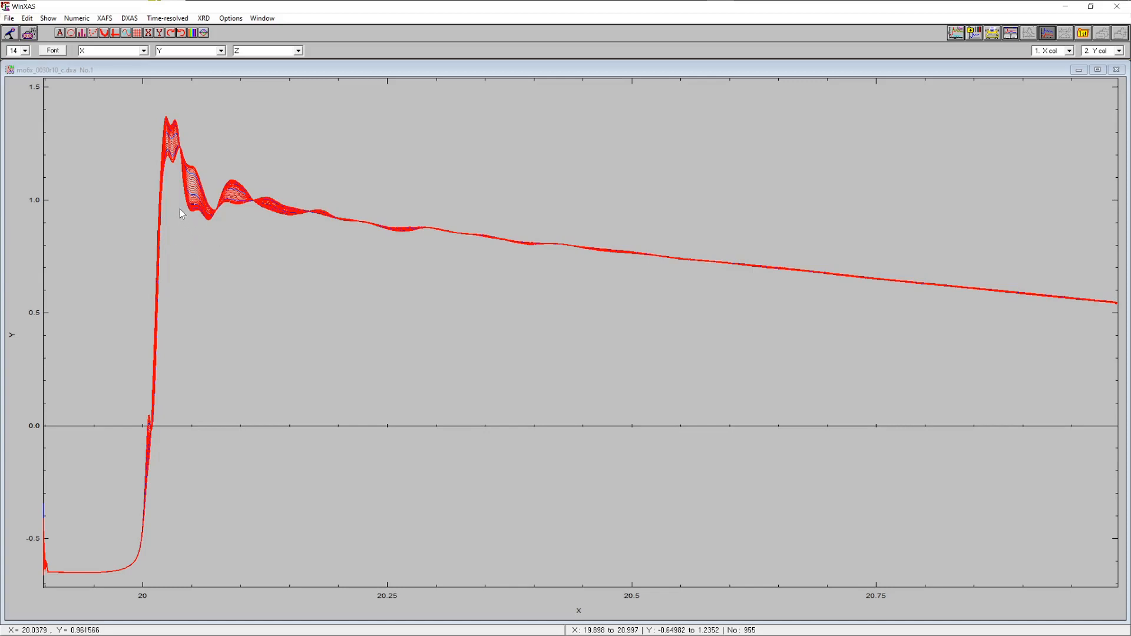
pyautogui.click(1045, 34)
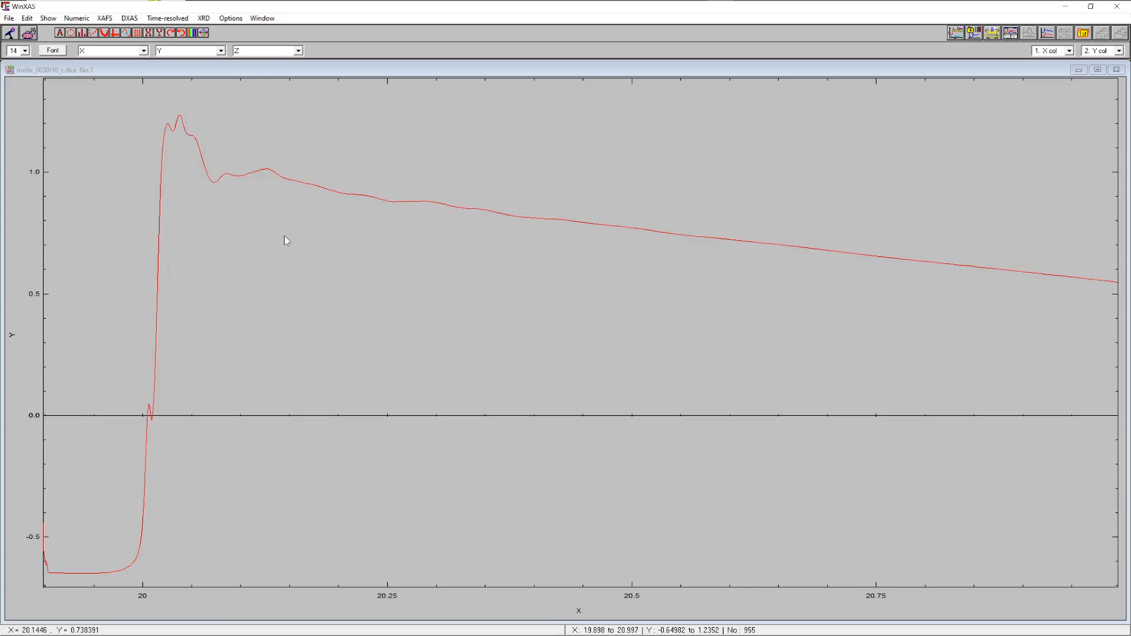
pyautogui.click(167, 18)
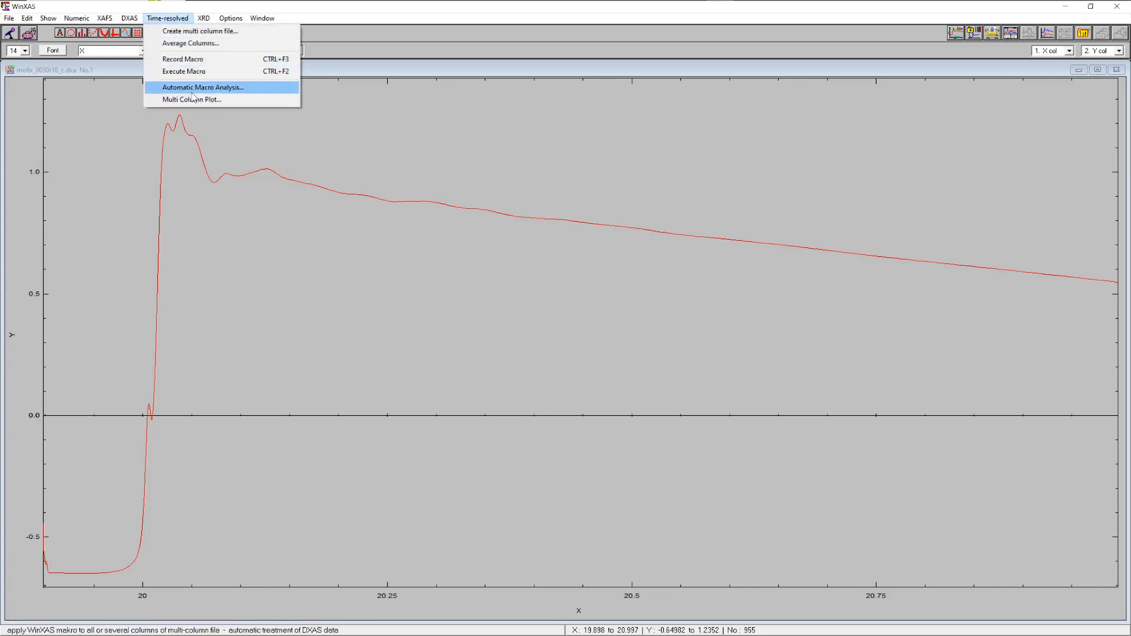
pyautogui.click(375, 76)
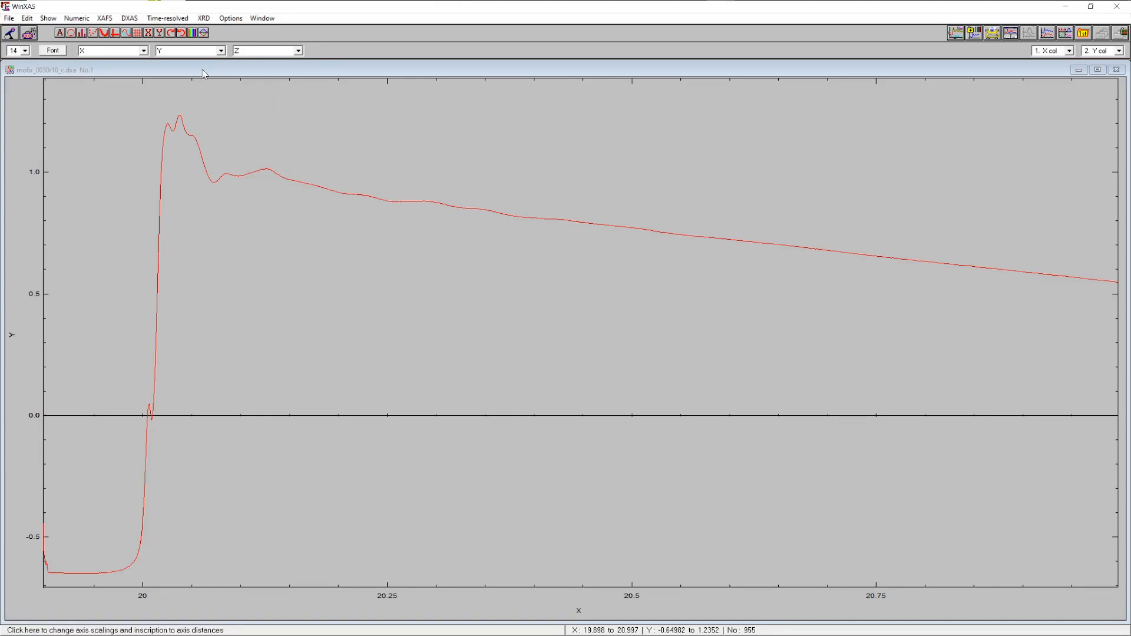
pyautogui.click(106, 18)
pyautogui.moveTo(153, 46)
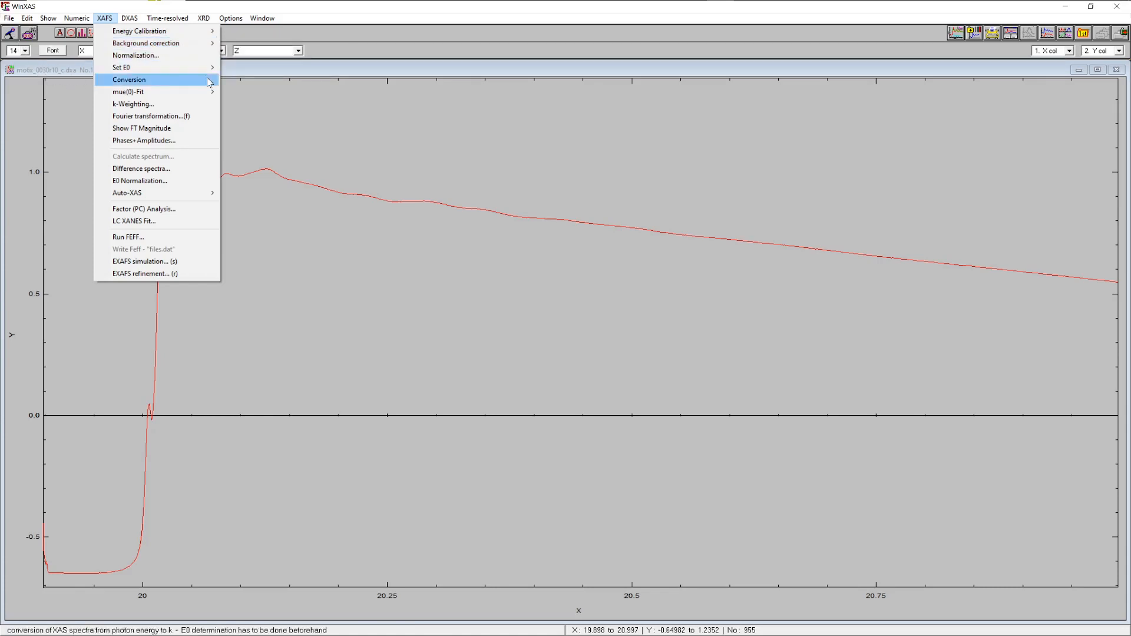
pyautogui.click(257, 76)
# - Start recording a new macro saved as bkgrd.MAK in the #11_MoO3_operando folder
pyautogui.click(10, 33)
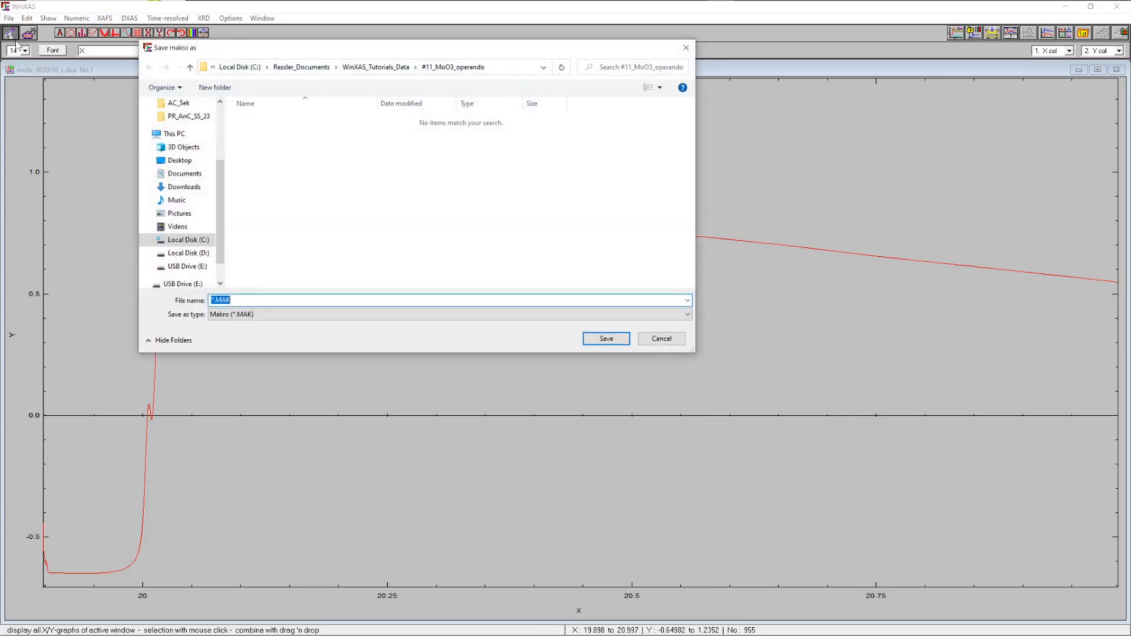
pyautogui.press('Home')
pyautogui.press('Delete')
pyautogui.write('bkgrd')
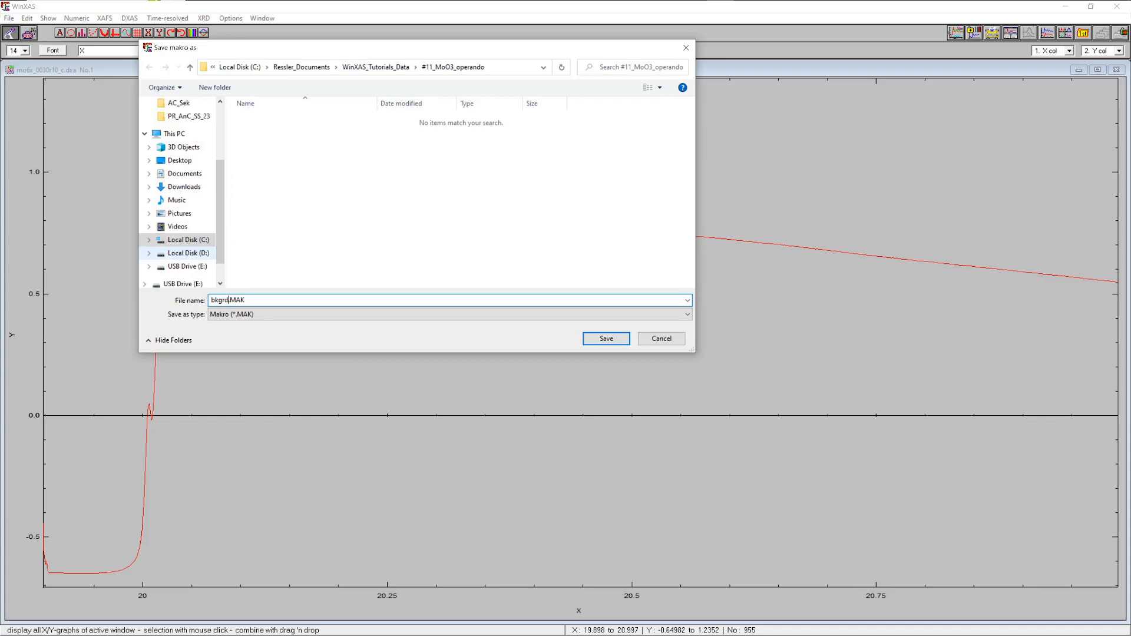
pyautogui.click(606, 339)
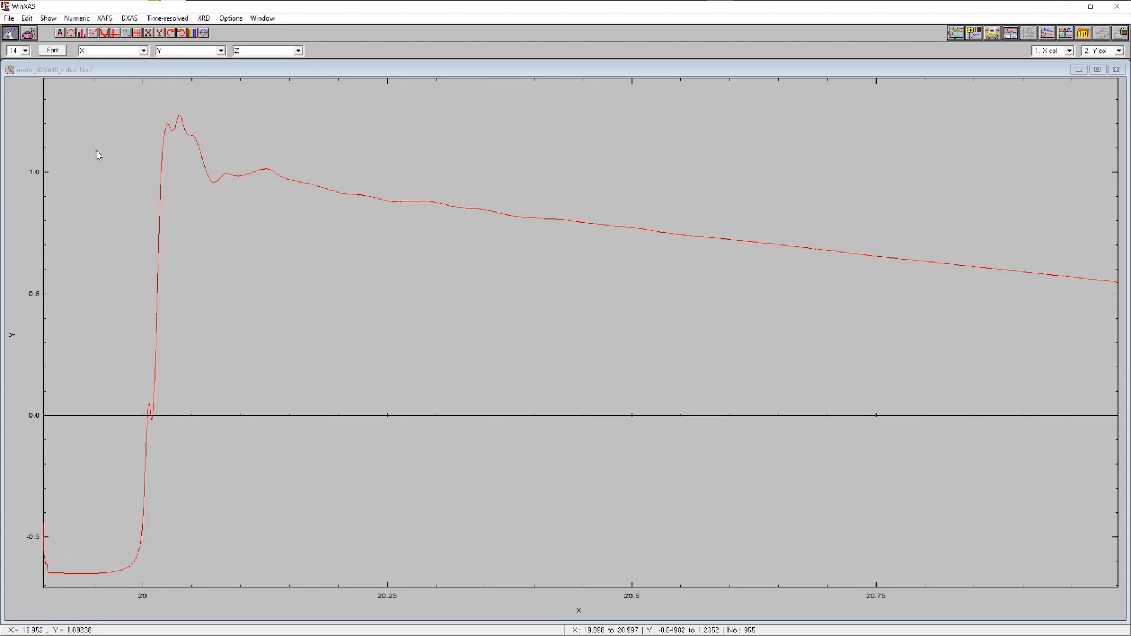
# - Cut the spectrum to the section from about 19.9037 to 20.9912 keV
pyautogui.click(48, 19)
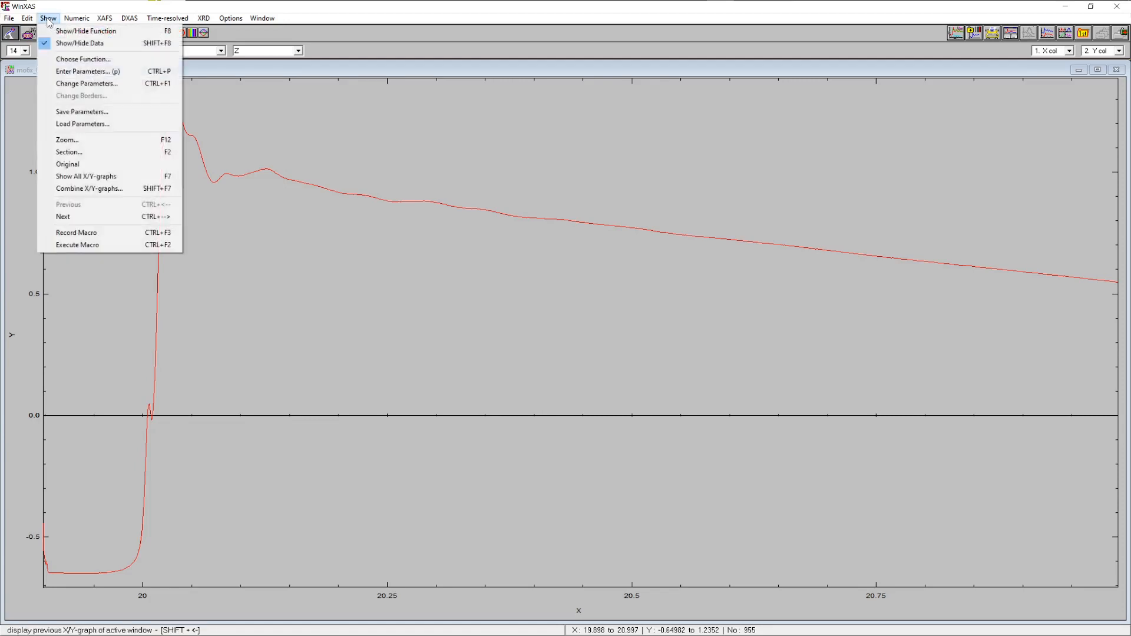
pyautogui.click(92, 154)
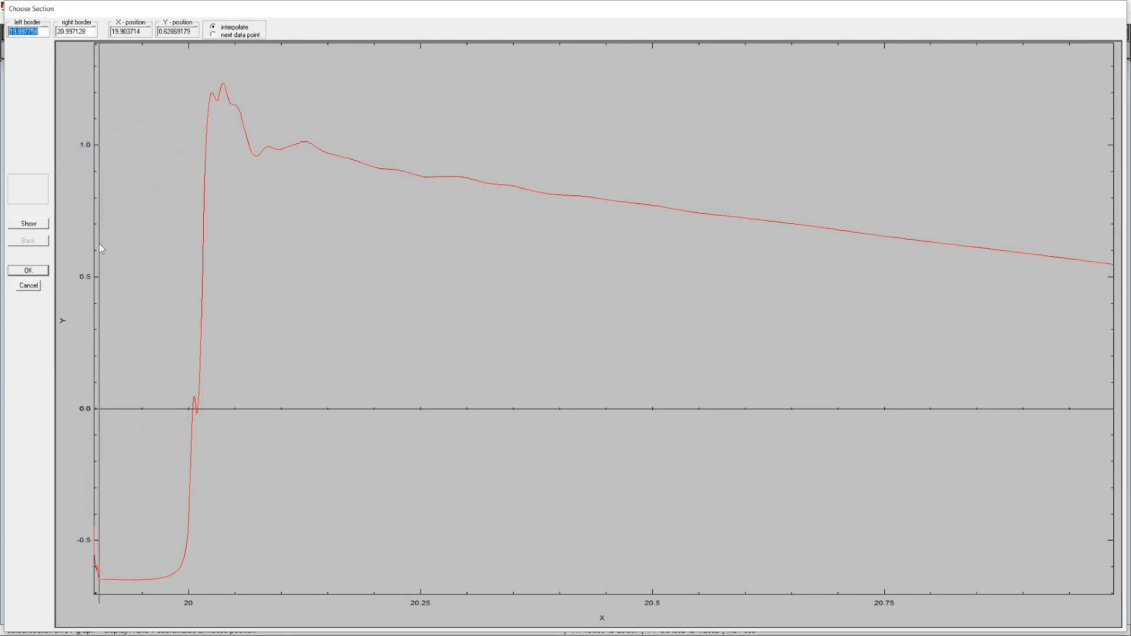
pyautogui.click(100, 245)
pyautogui.click(1108, 204)
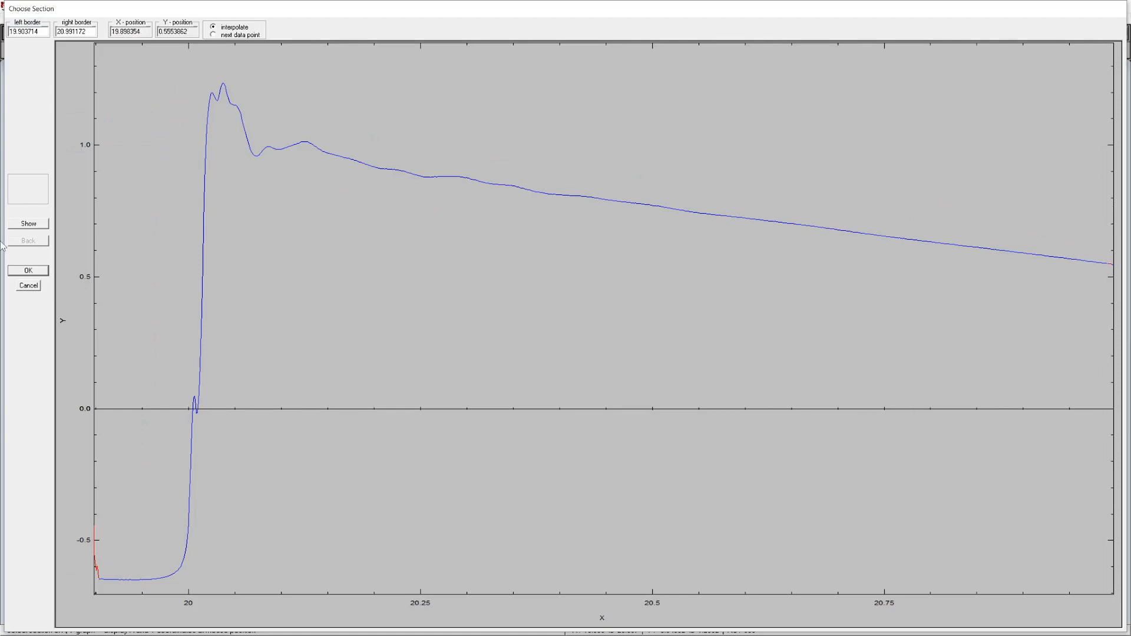
pyautogui.click(30, 270)
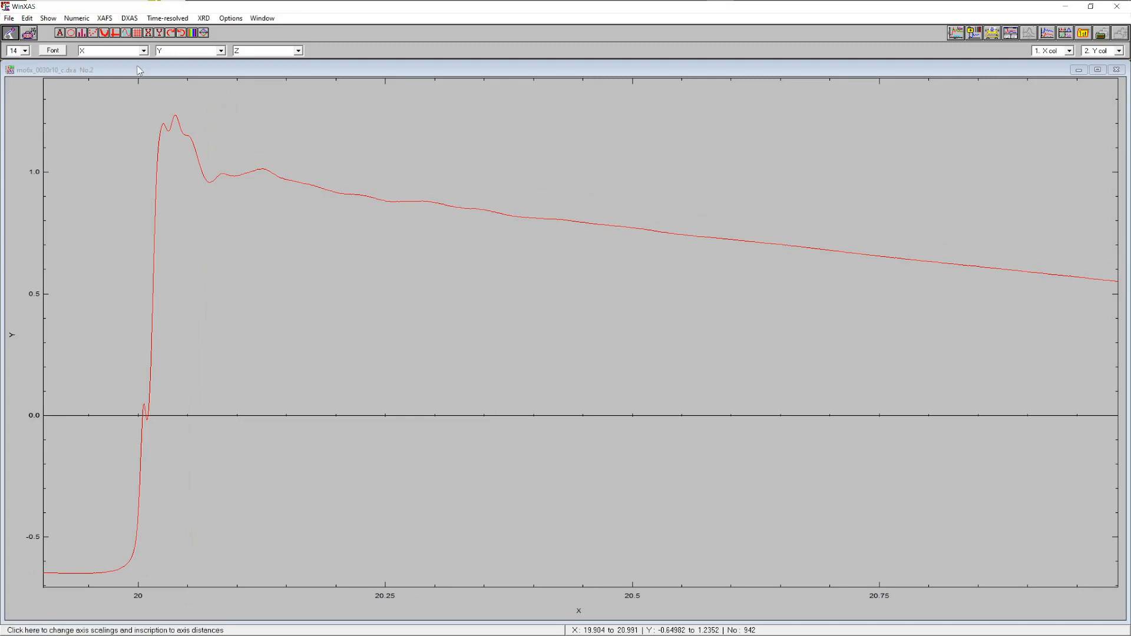
# - Start a two-polynomial background correction with degrees 1 and 3, and fit the first polynomial to the pre-edge from about 19.9037 to 19.9313 keV
pyautogui.click(104, 17)
pyautogui.moveTo(136, 46)
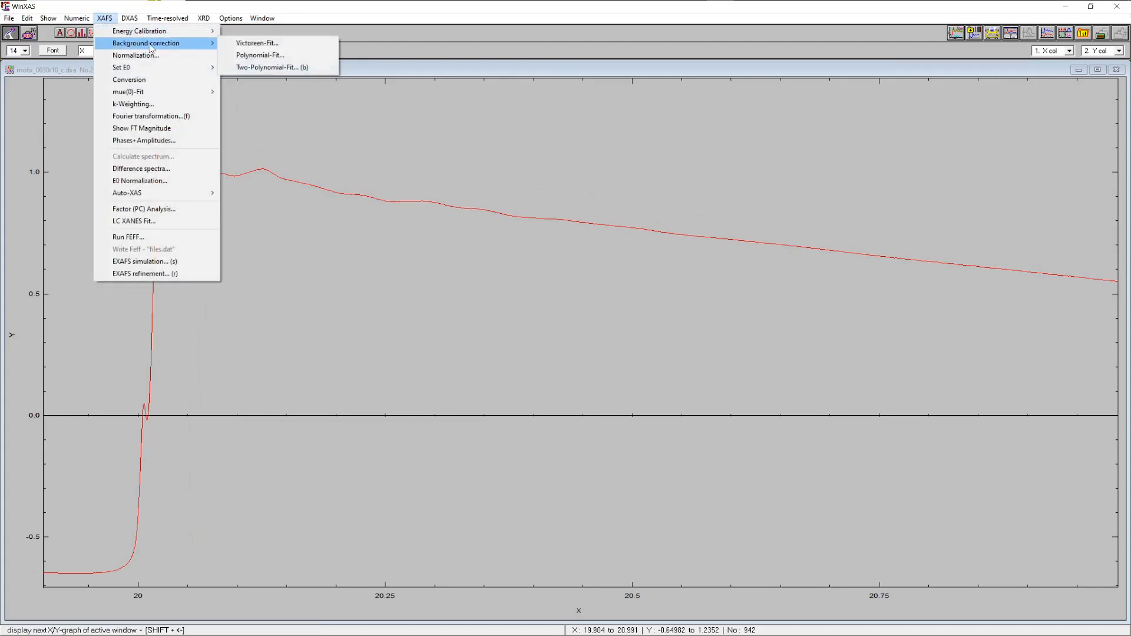
pyautogui.click(273, 67)
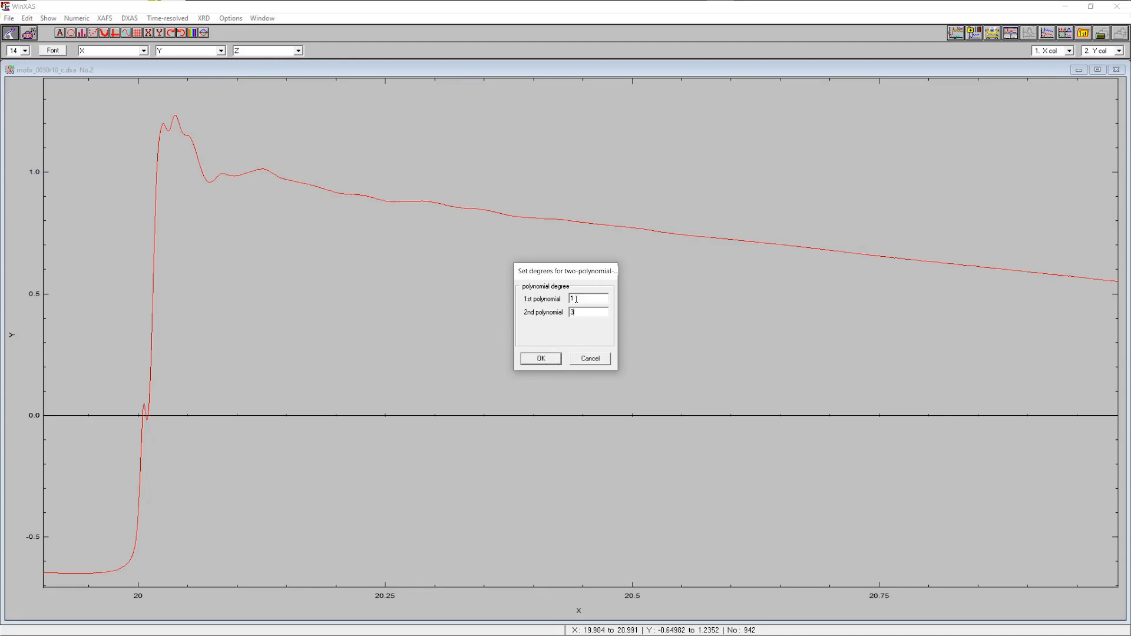
pyautogui.click(543, 359)
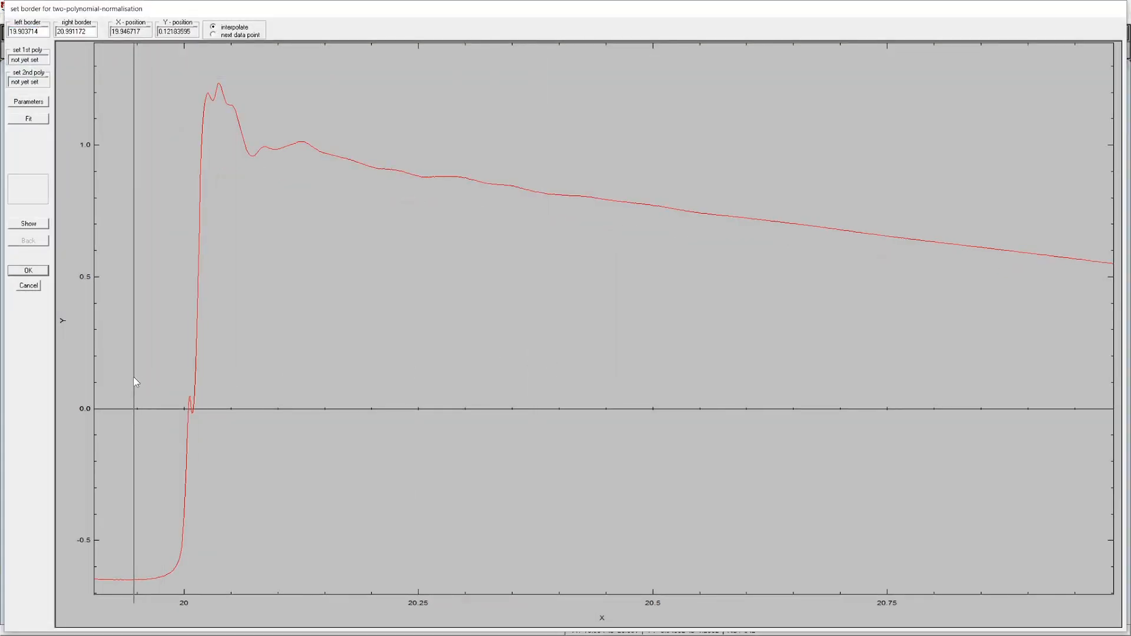
pyautogui.click(147, 384)
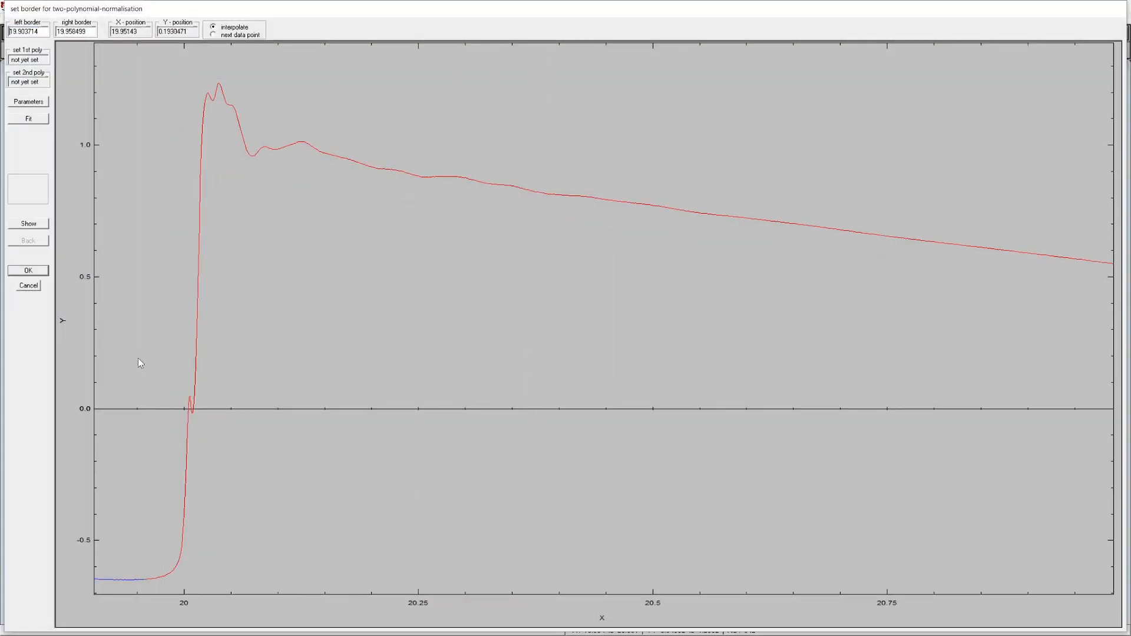
pyautogui.click(28, 223)
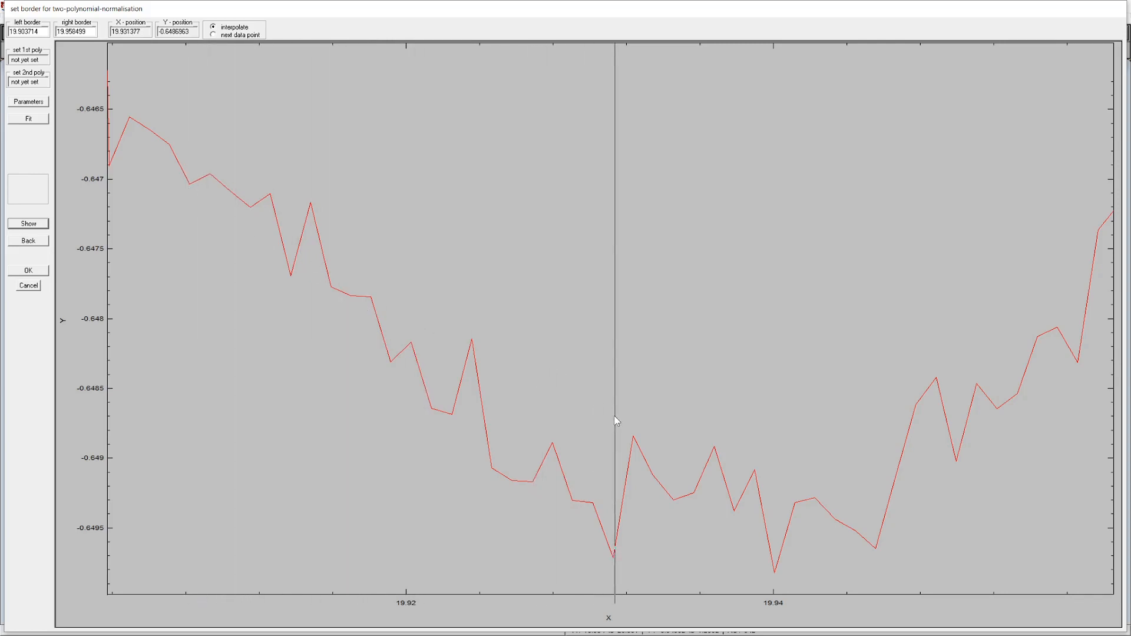
pyautogui.click(613, 415)
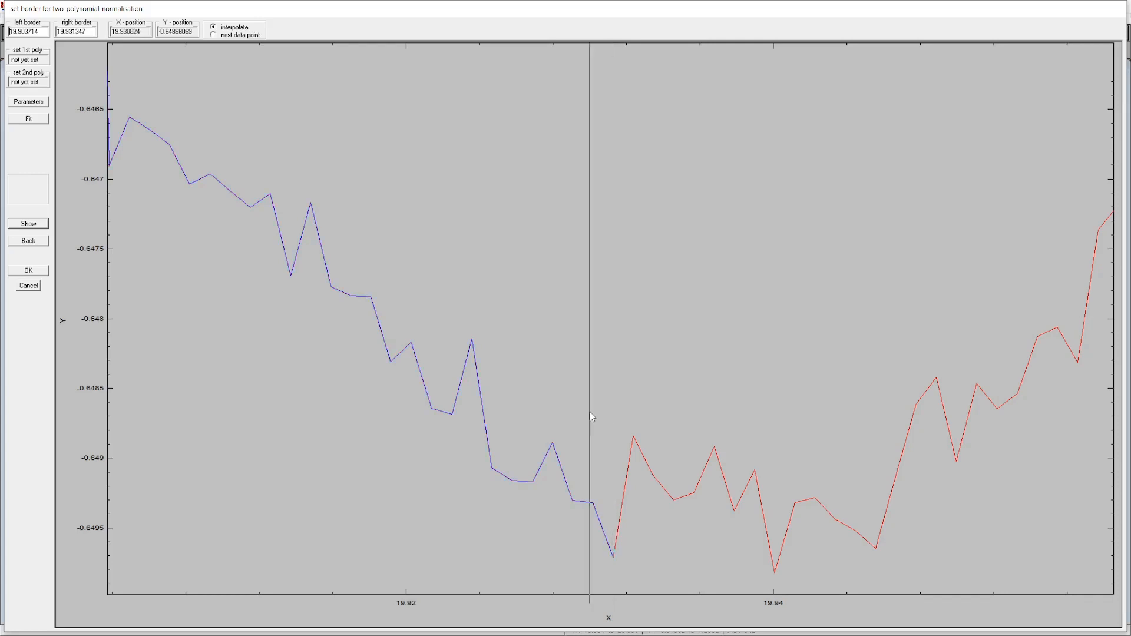
pyautogui.click(28, 119)
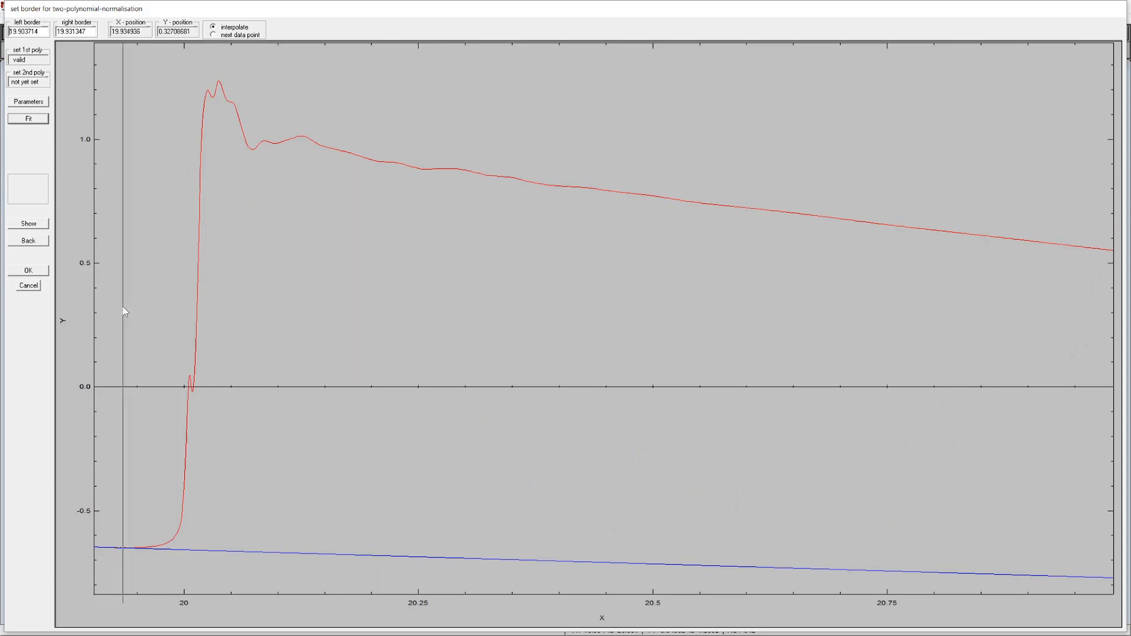
# - Fit the second polynomial to the post-edge range from about 20.074 to 20.986 keV and apply the background correction and normalization
pyautogui.click(253, 235)
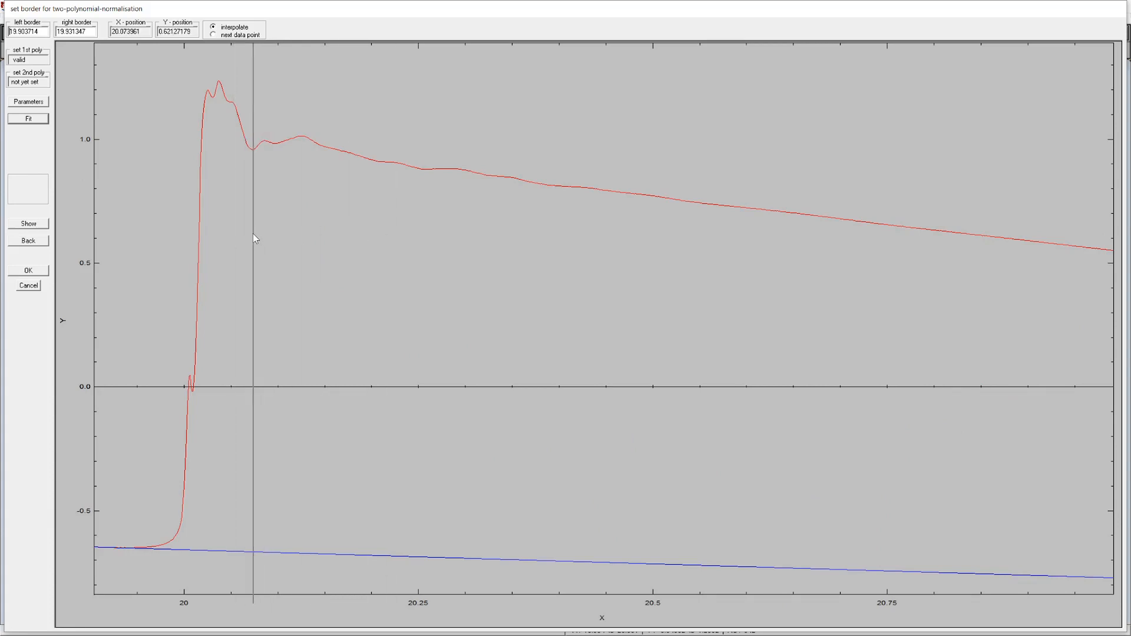
pyautogui.click(1108, 233)
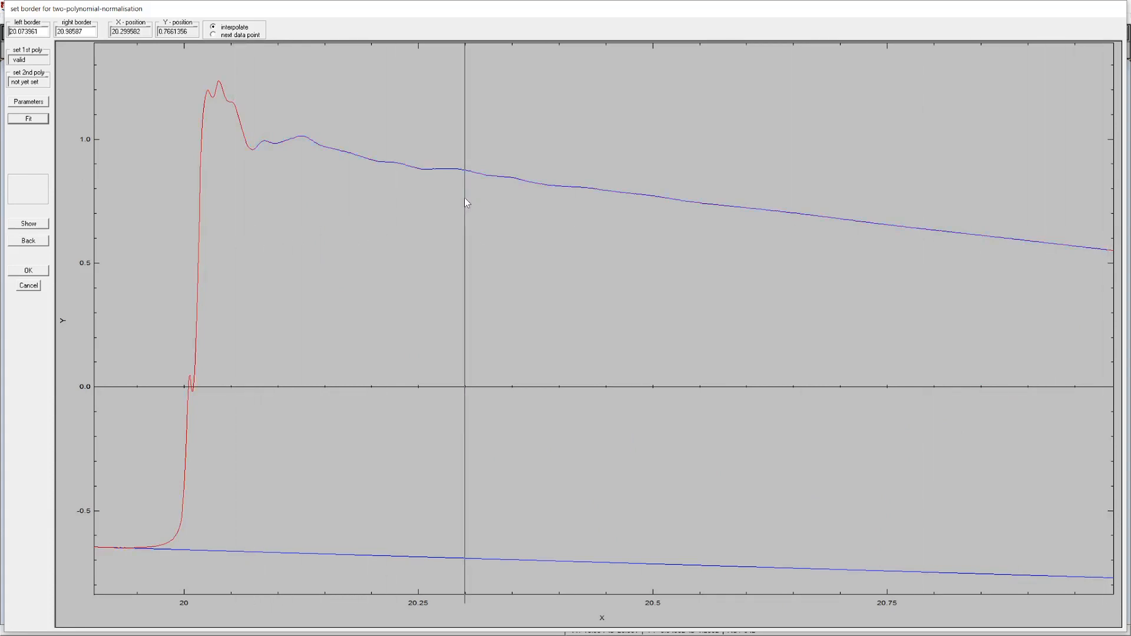
pyautogui.click(28, 120)
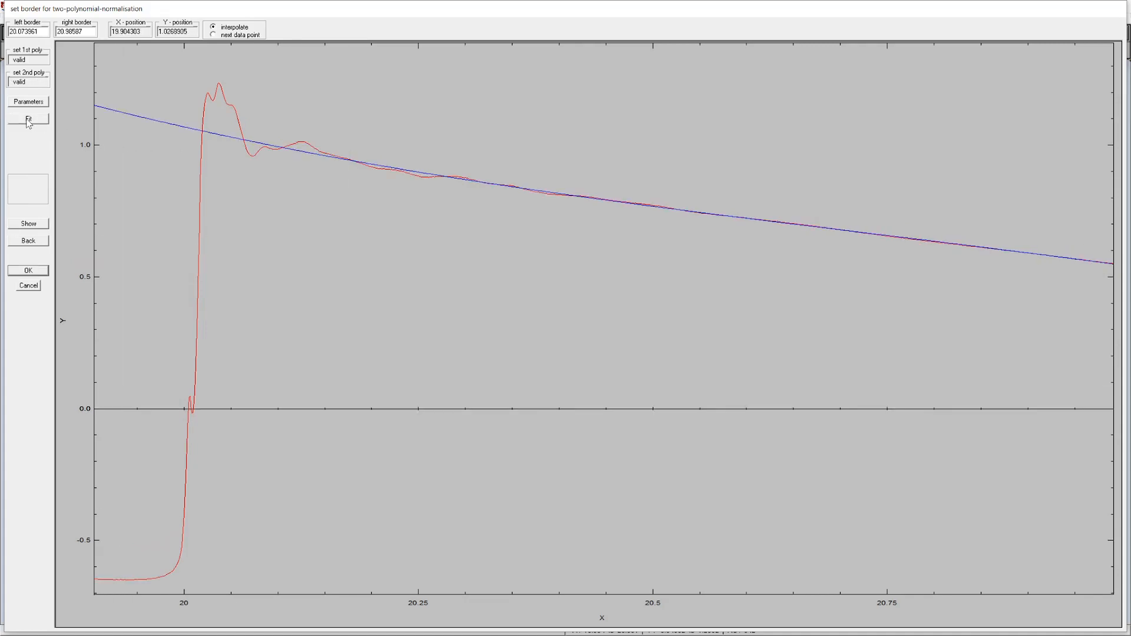
pyautogui.click(32, 273)
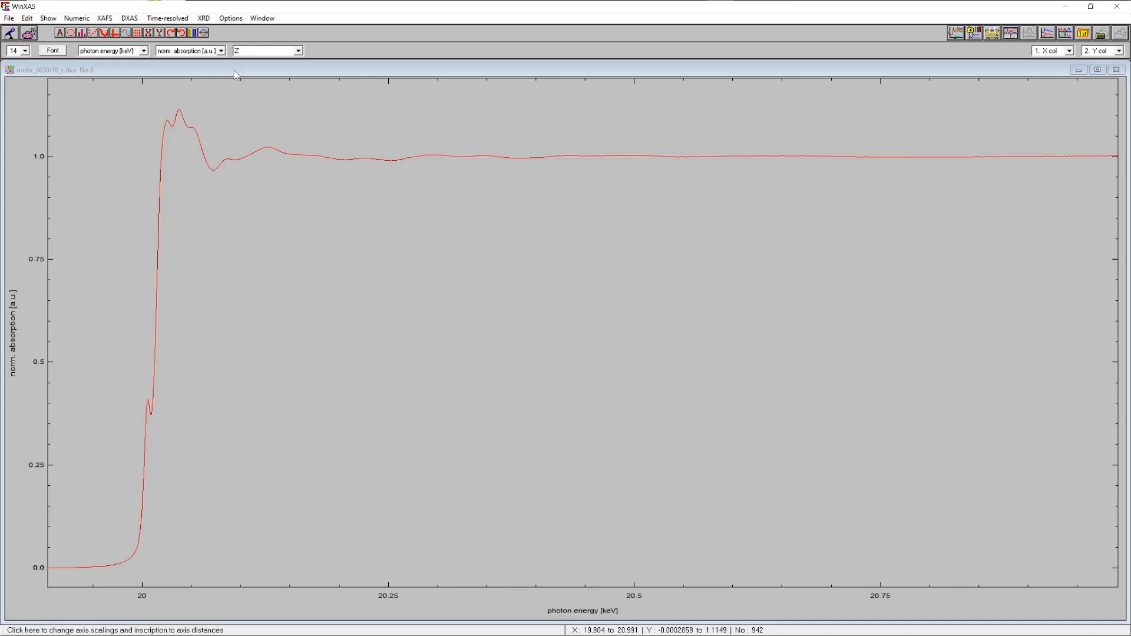
# - Run automatic macro analysis with bkgrd.MAK on columns 2 to 50 in steps of 1, saving the data curves as MO6X_0030R10_CB
pyautogui.click(167, 18)
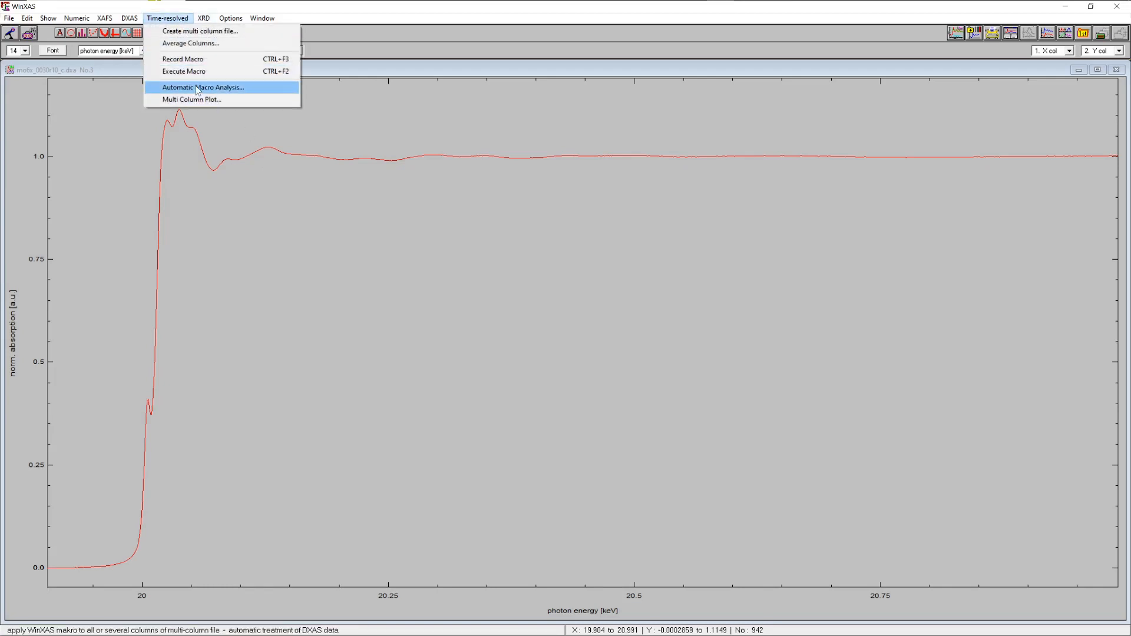
pyautogui.click(204, 88)
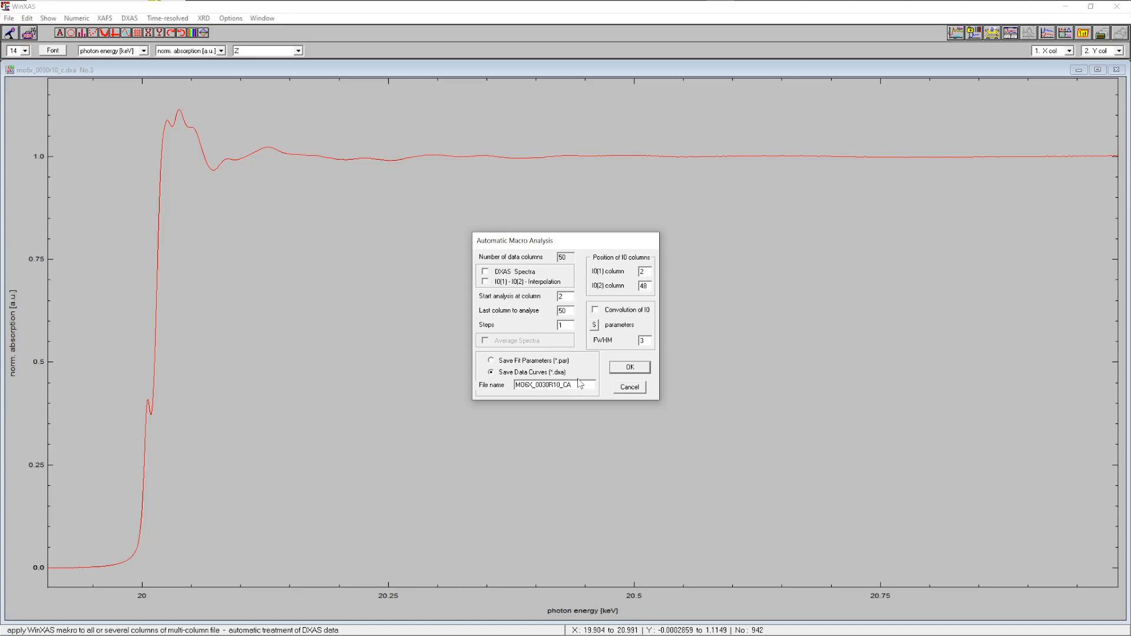
pyautogui.press('BackSpace')
pyautogui.write('B')
pyautogui.click(629, 367)
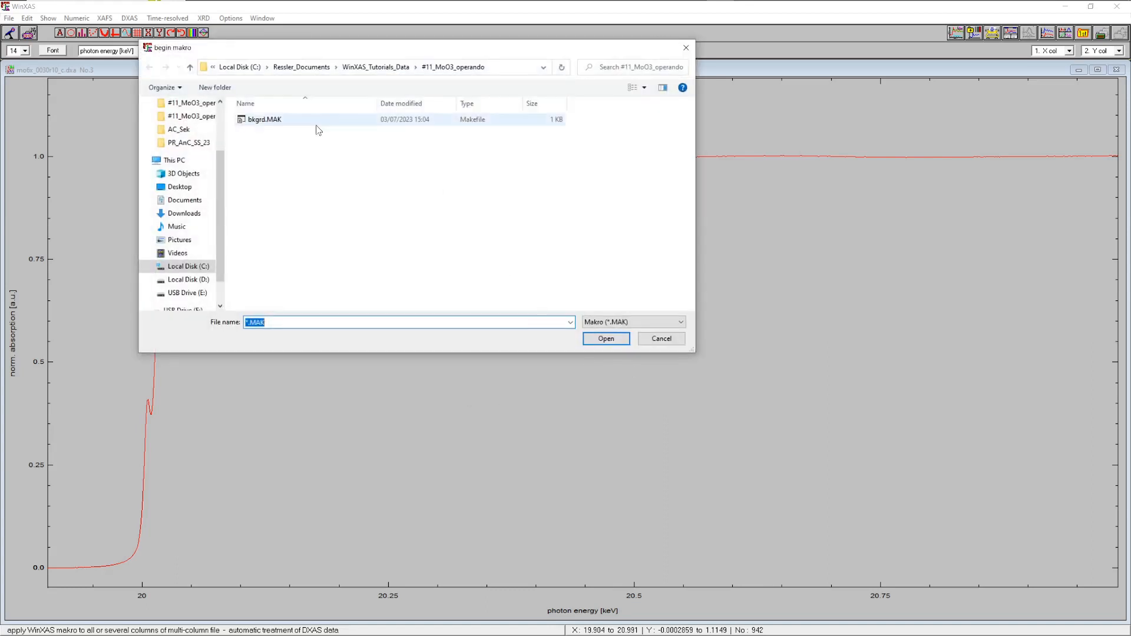
pyautogui.click(266, 121)
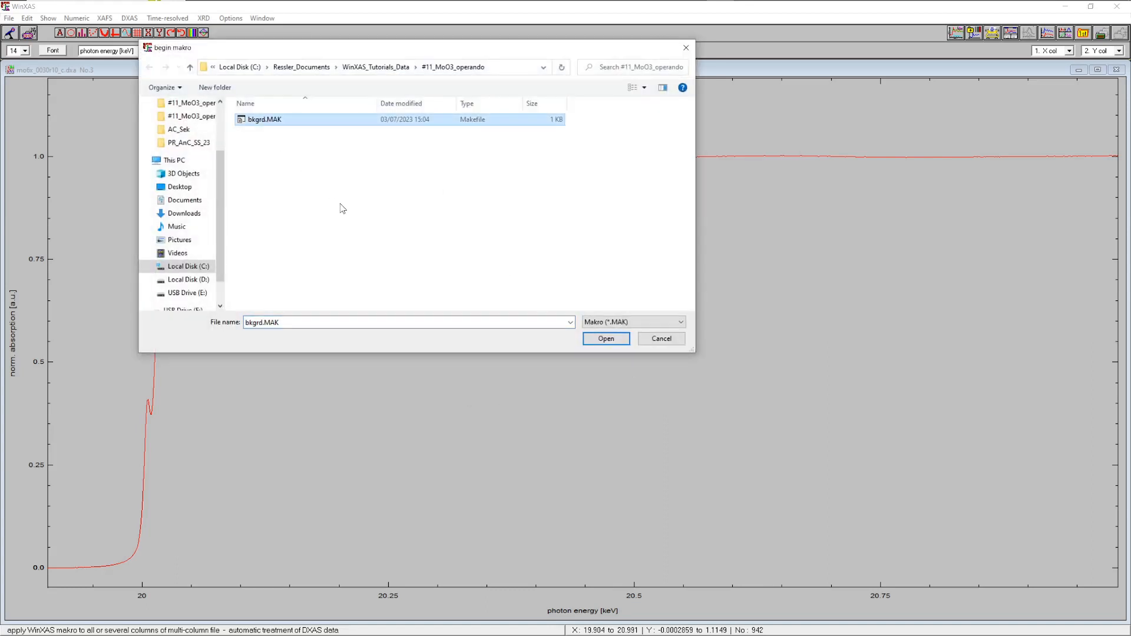
pyautogui.click(606, 339)
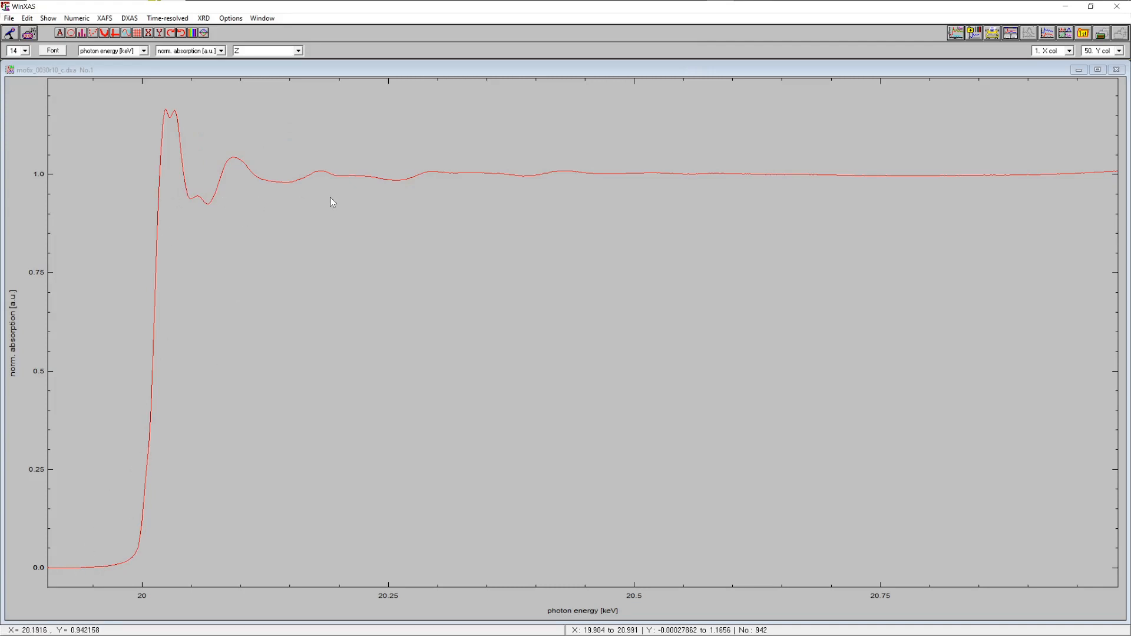
# - Open the processed multi-column file MO6X_0030R10_CB.dxa
pyautogui.click(9, 18)
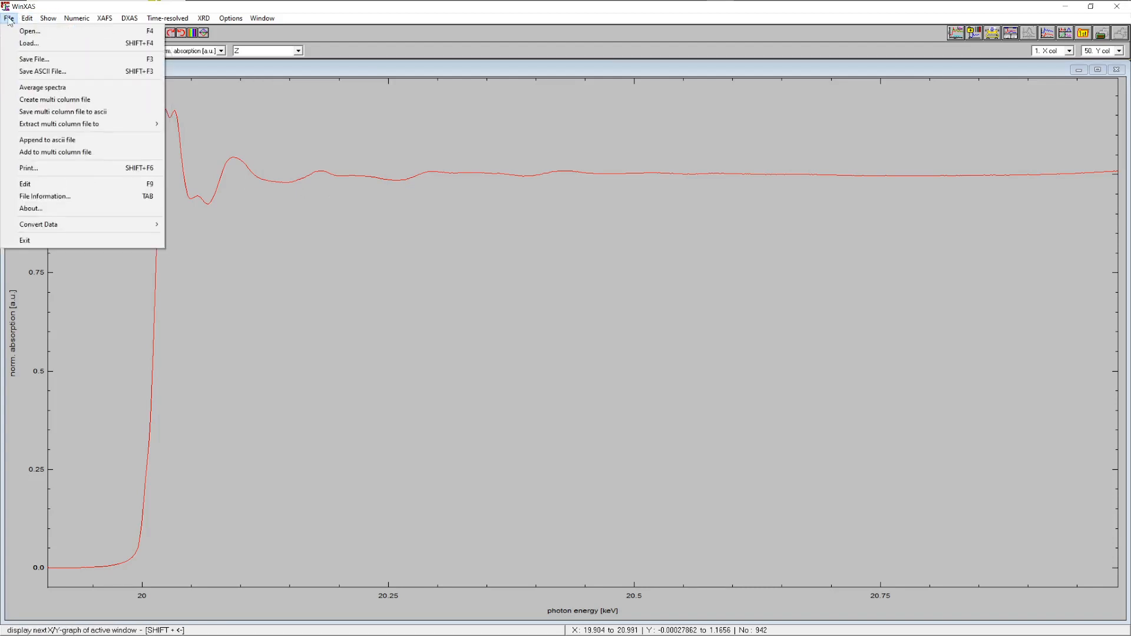
pyautogui.click(29, 32)
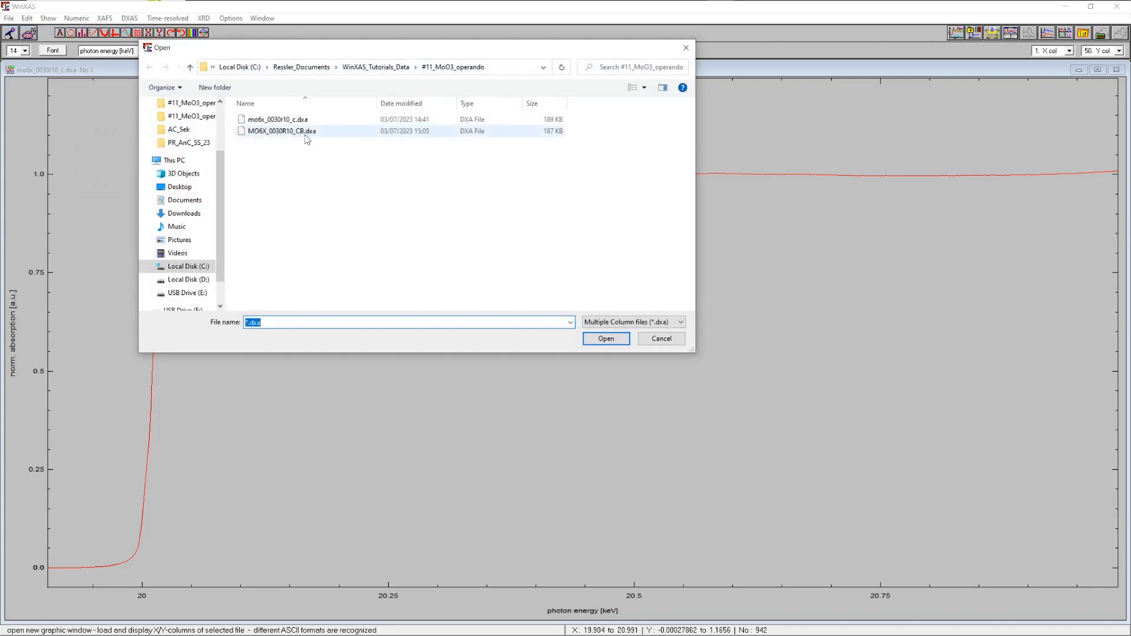
pyautogui.click(296, 132)
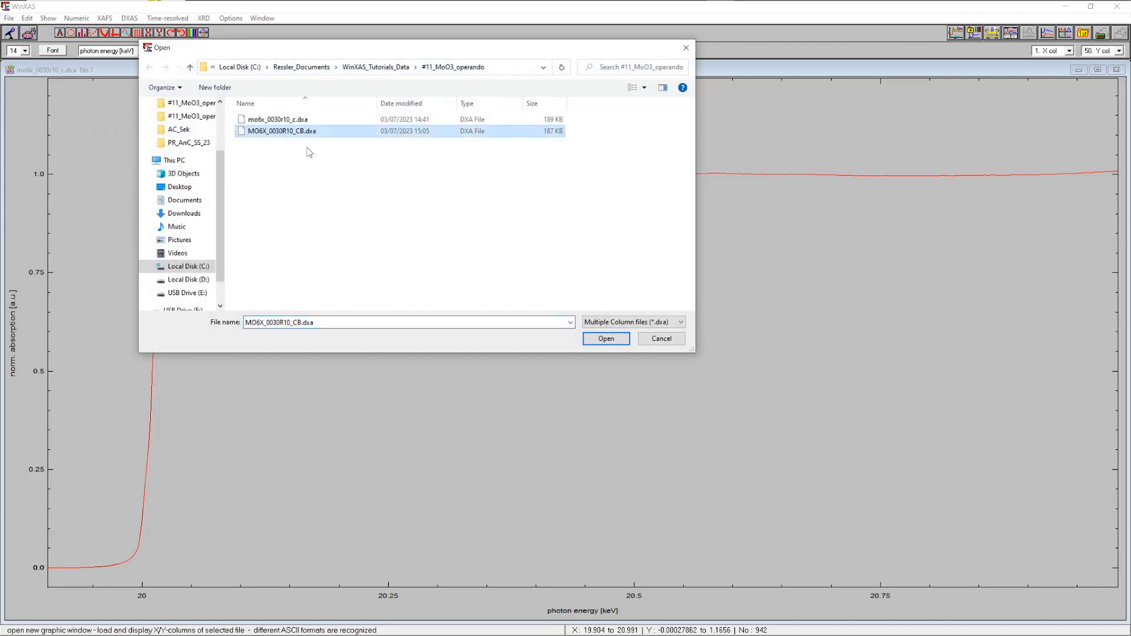
pyautogui.click(606, 338)
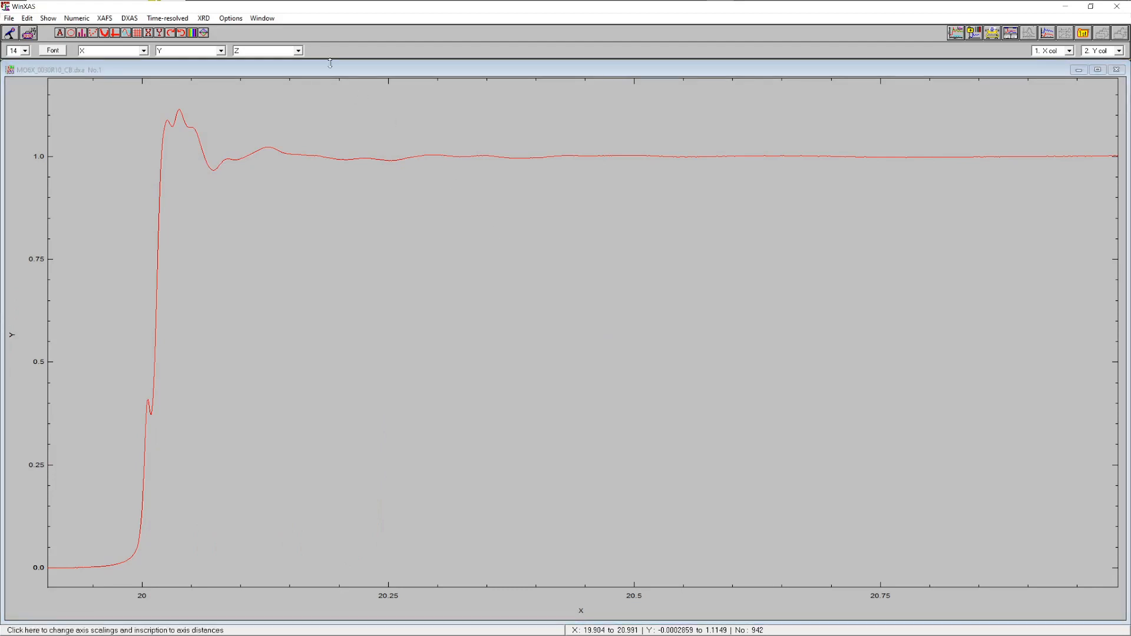
# - View normalized columns 1 to 49 in a multiple column plot with step width 1 and no displacement, and return to the single spectrum
pyautogui.click(170, 18)
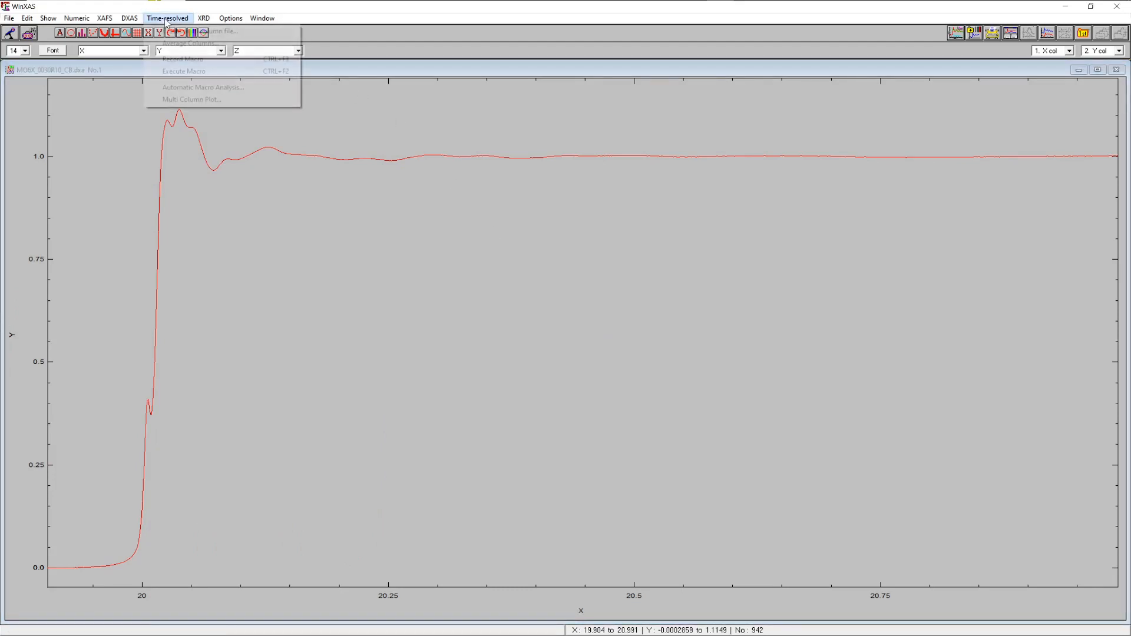
pyautogui.click(189, 101)
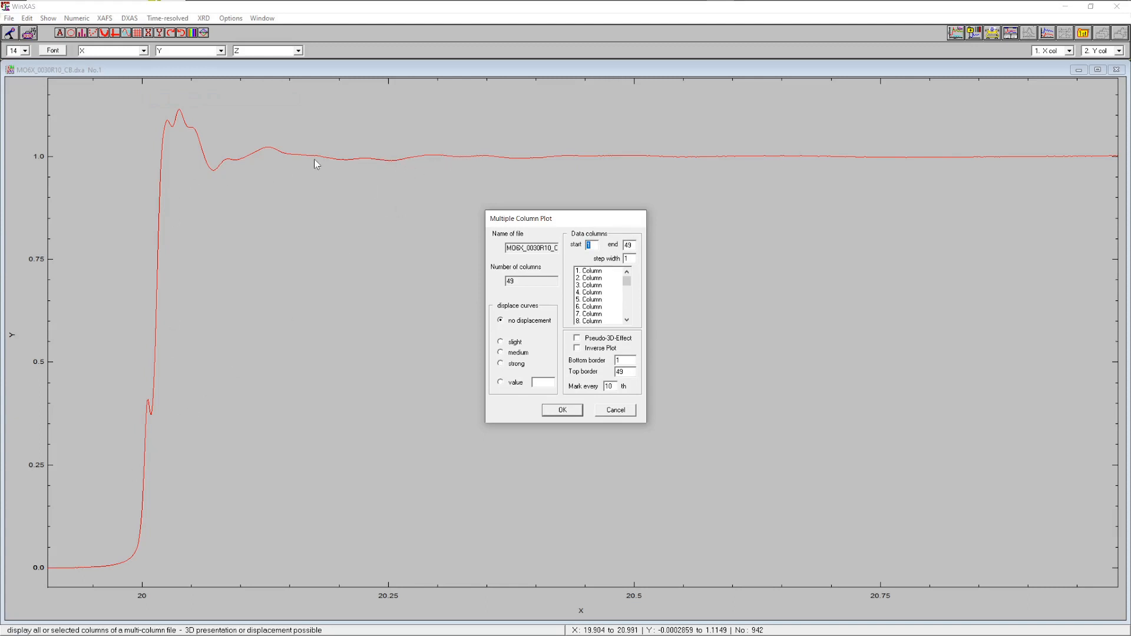
pyautogui.click(562, 410)
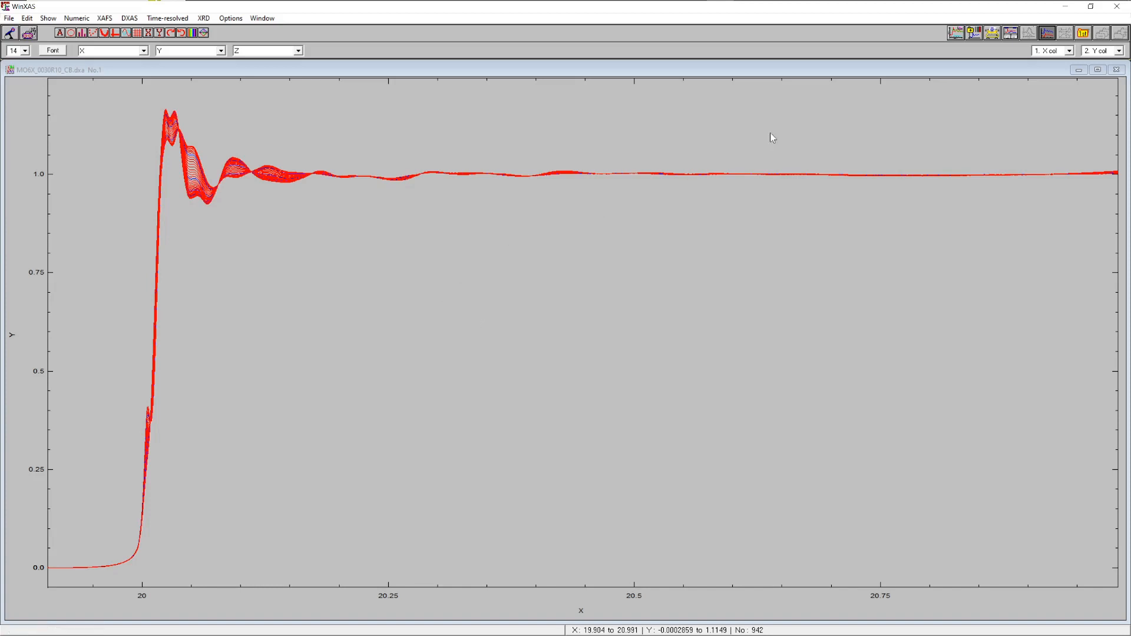
pyautogui.click(1047, 34)
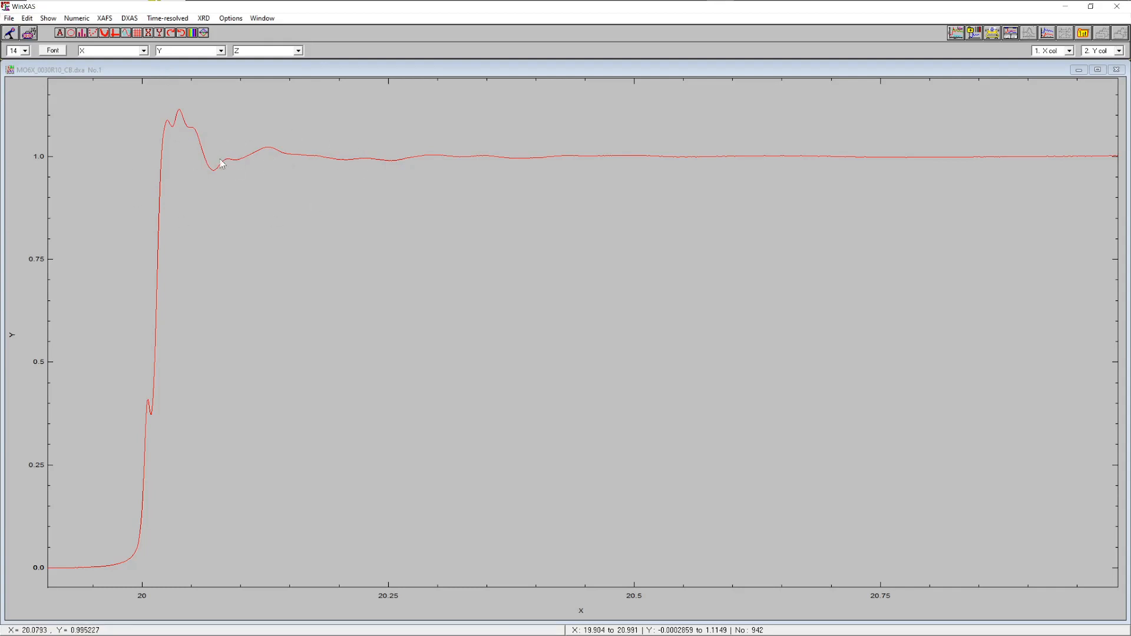
# - Start recording a second macro named cut_xanes
pyautogui.click(11, 34)
pyautogui.click(212, 300)
pyautogui.write('cut_xanes')
pyautogui.press('Delete')
pyautogui.click(598, 344)
# - Cut the spectrum to the section from about 19.9204 to 20.2563 keV and stop recording the macro
pyautogui.click(49, 18)
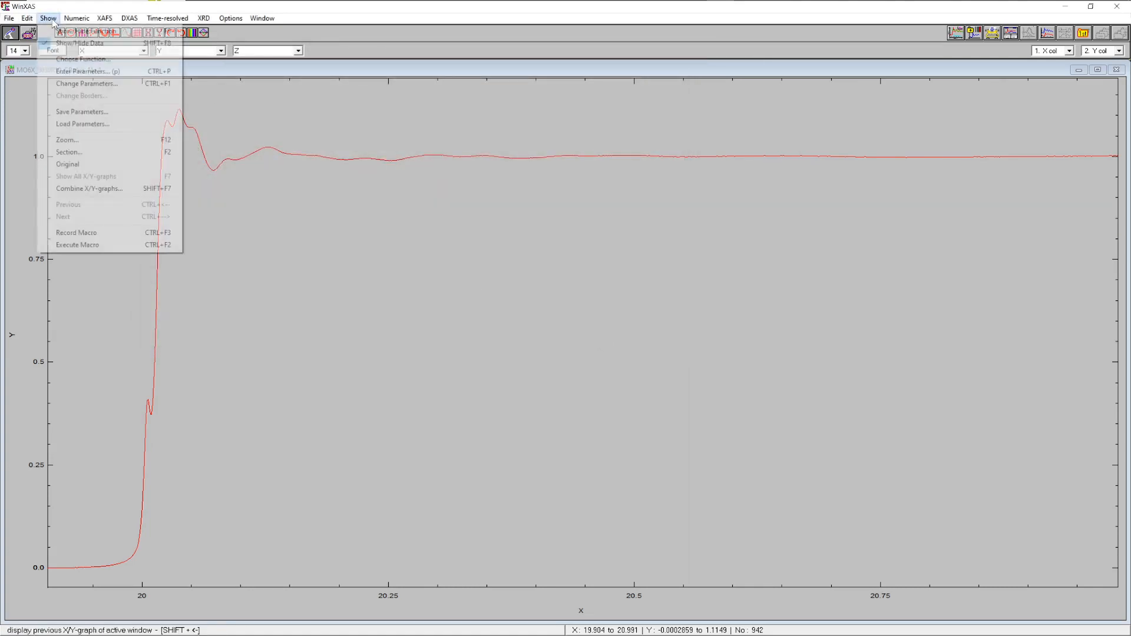
pyautogui.click(83, 155)
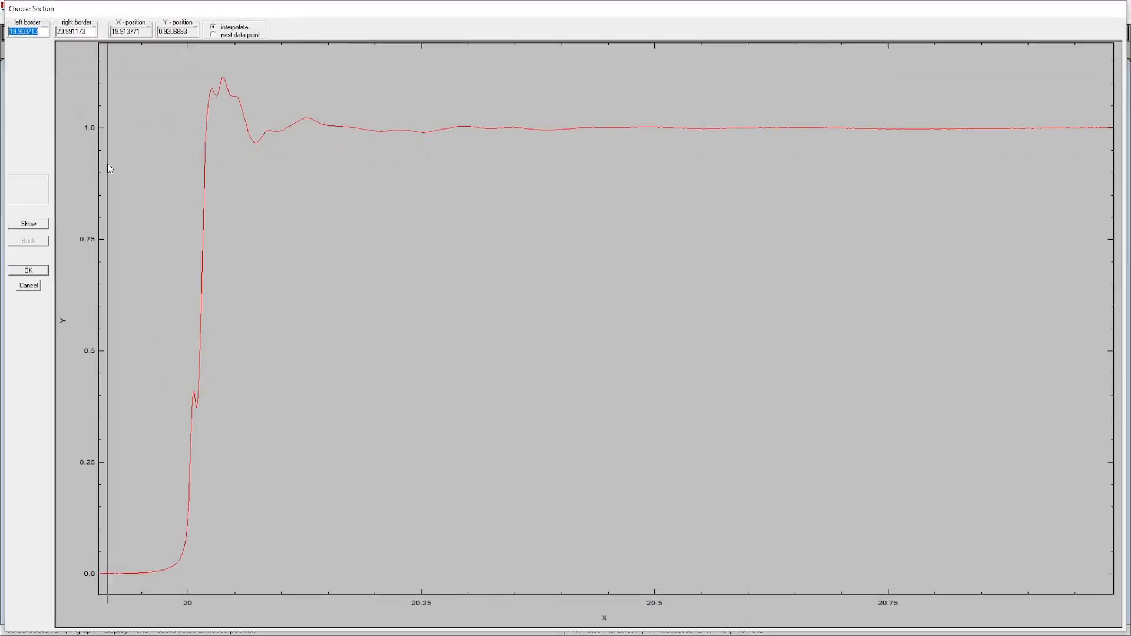
pyautogui.click(427, 174)
pyautogui.click(28, 223)
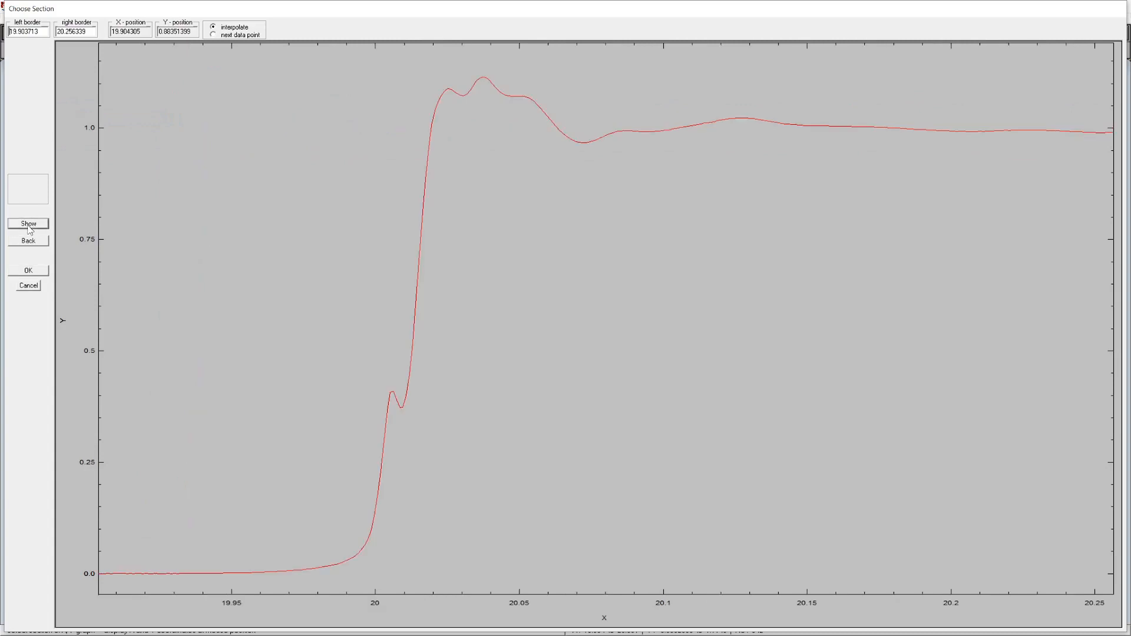
pyautogui.click(146, 298)
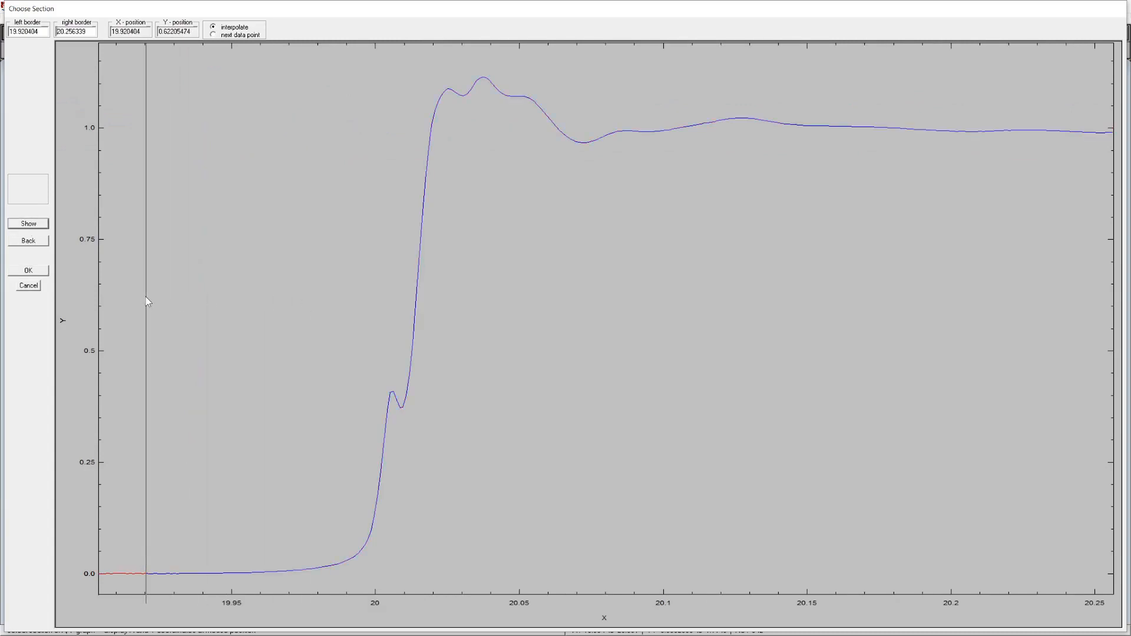
pyautogui.click(32, 227)
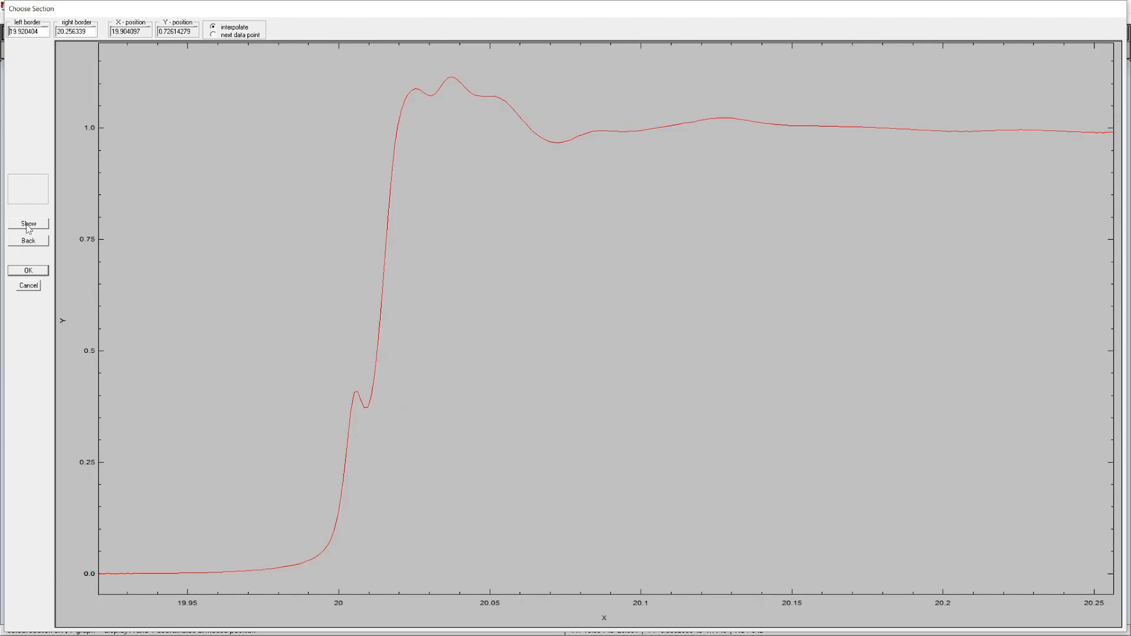
pyautogui.click(21, 272)
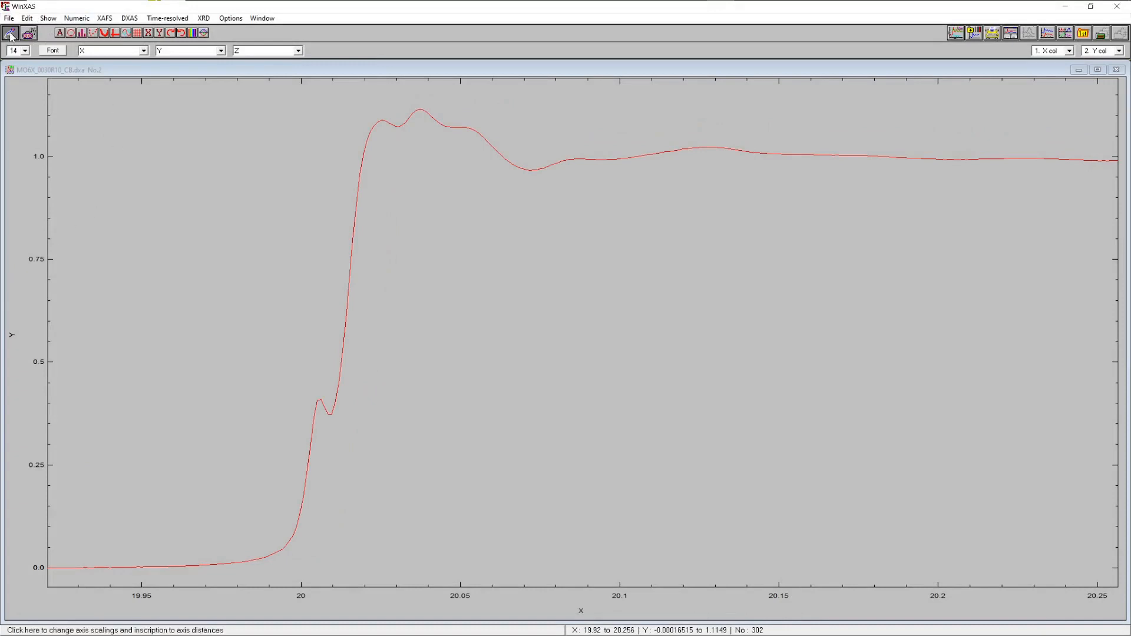
pyautogui.click(12, 35)
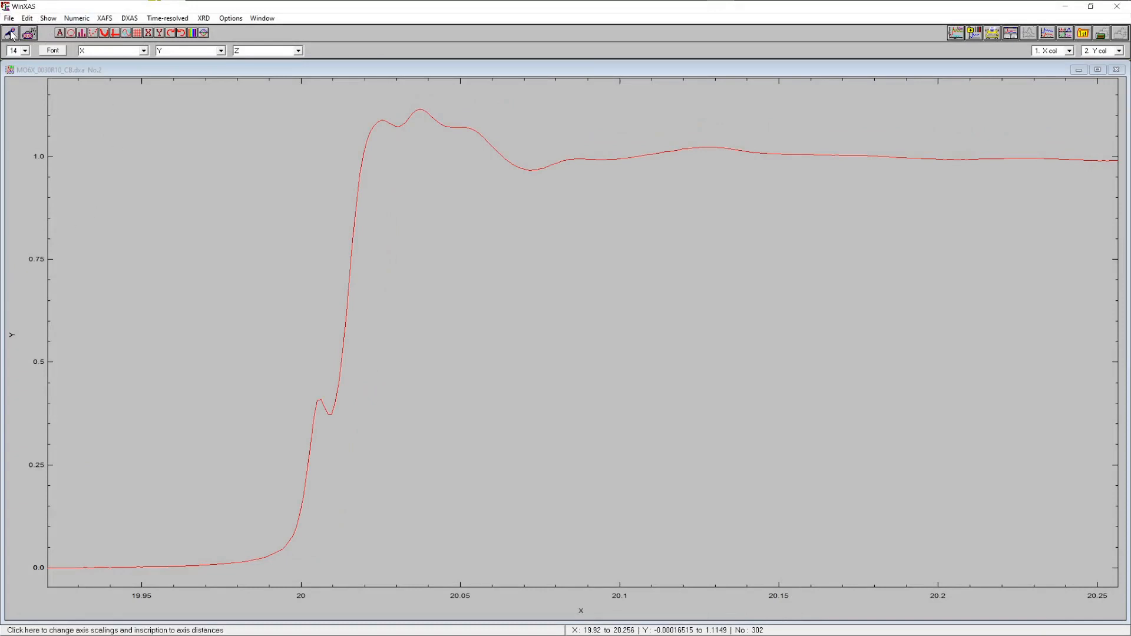
# - Run automatic macro analysis with cut_xanes.MAK on columns 2 to 50 in steps of 1, saving the data curves as MO6X_0030R10_CB_XANES
pyautogui.click(170, 19)
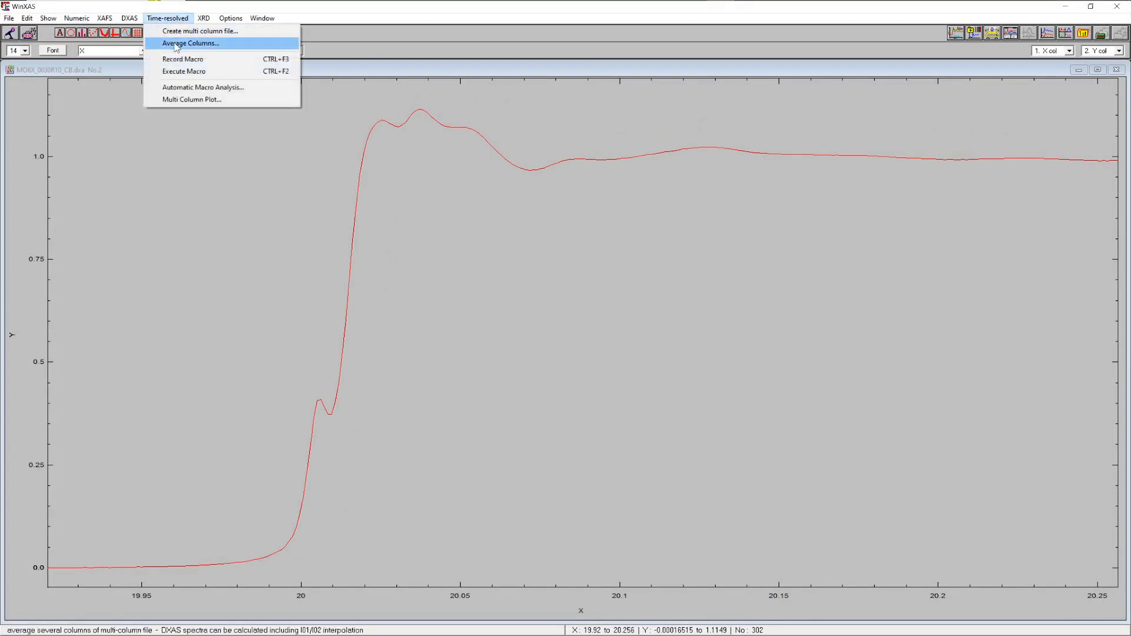
pyautogui.click(192, 87)
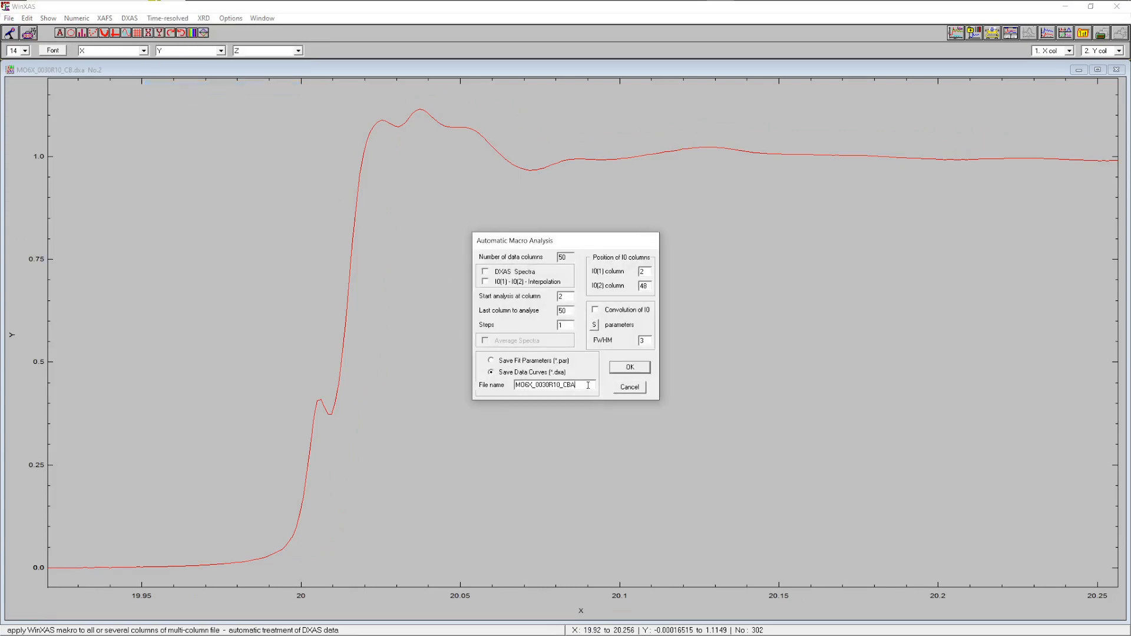
pyautogui.write('XANES')
pyautogui.click(630, 366)
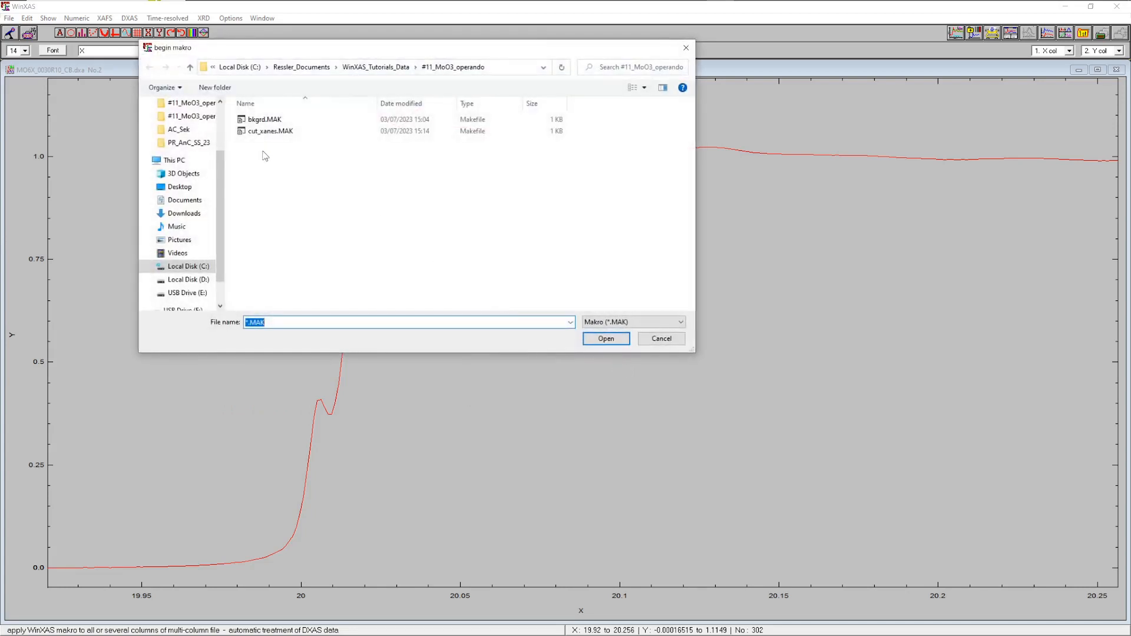
pyautogui.click(268, 131)
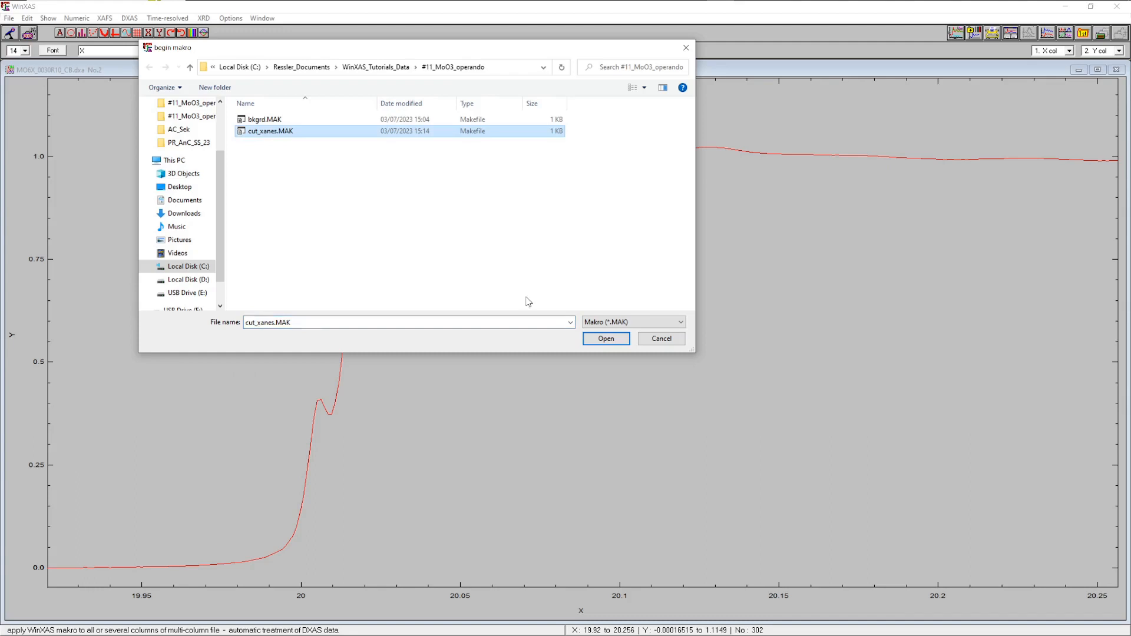
pyautogui.click(607, 339)
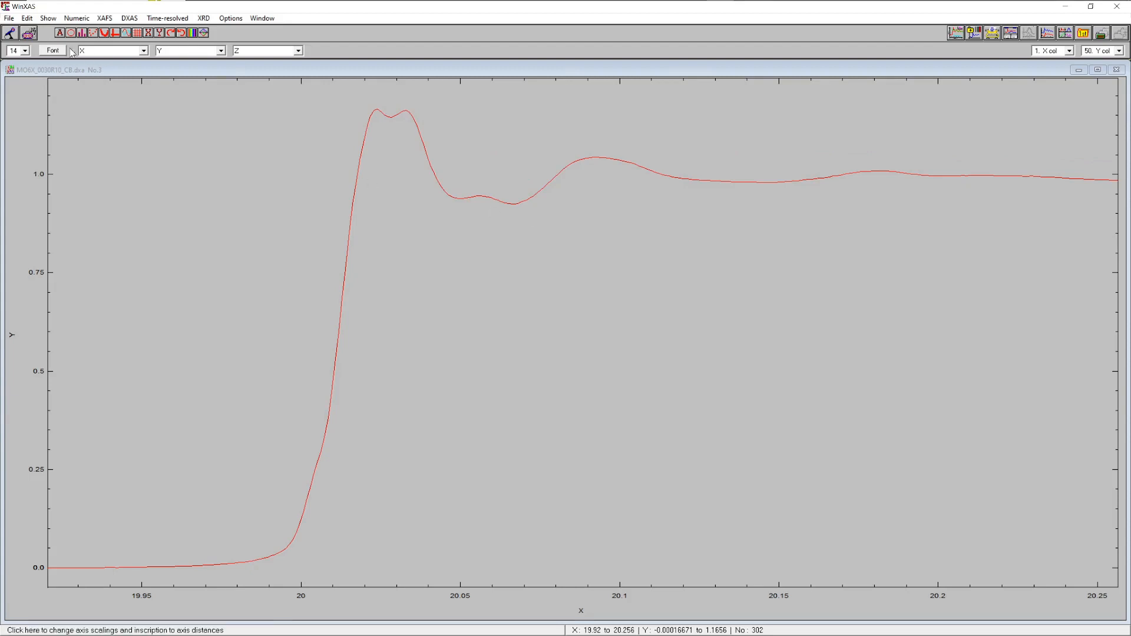
# - Open the cut multi-column file MO6X_0030R10_CB_XANES.dxa
pyautogui.click(8, 18)
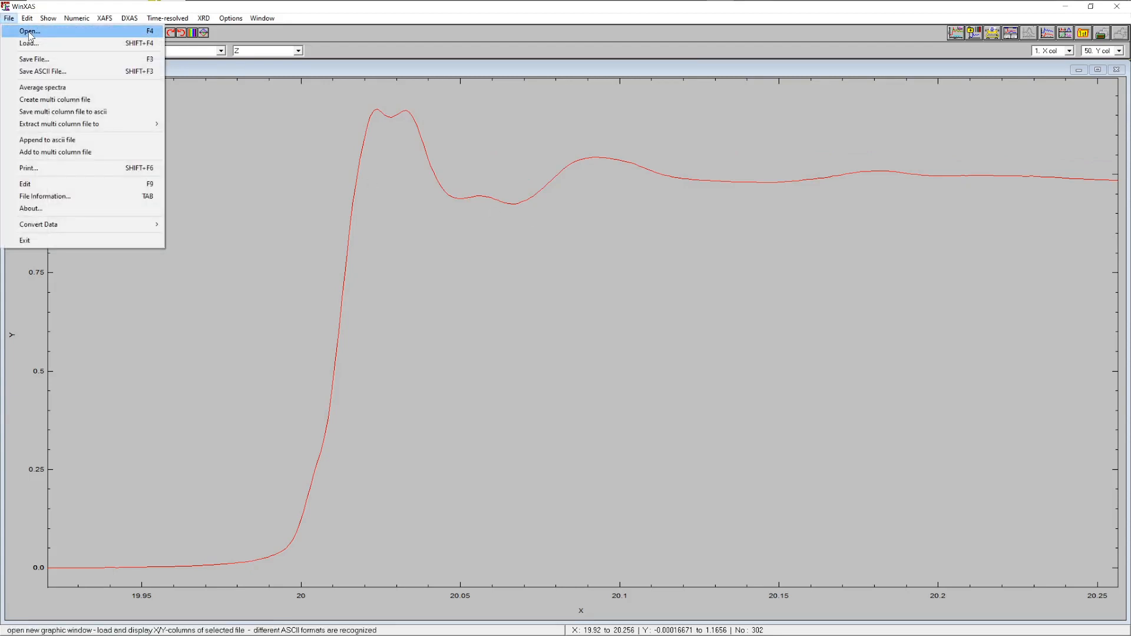
pyautogui.click(29, 32)
pyautogui.click(308, 144)
pyautogui.click(606, 339)
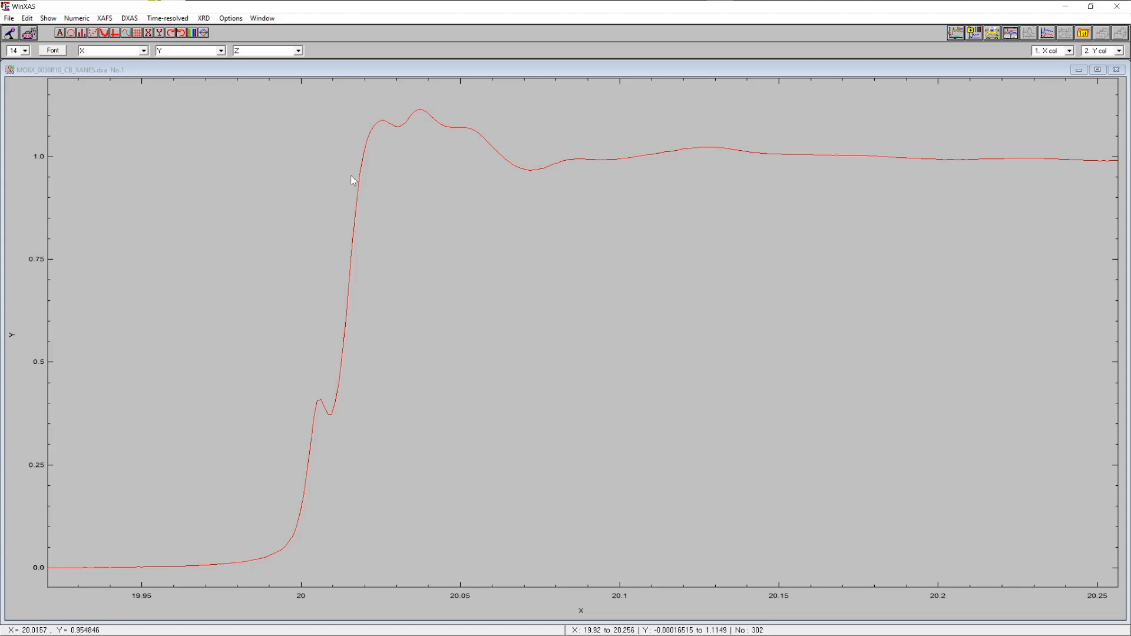
# - Try to open another data file in an additional graph window
pyautogui.click(8, 18)
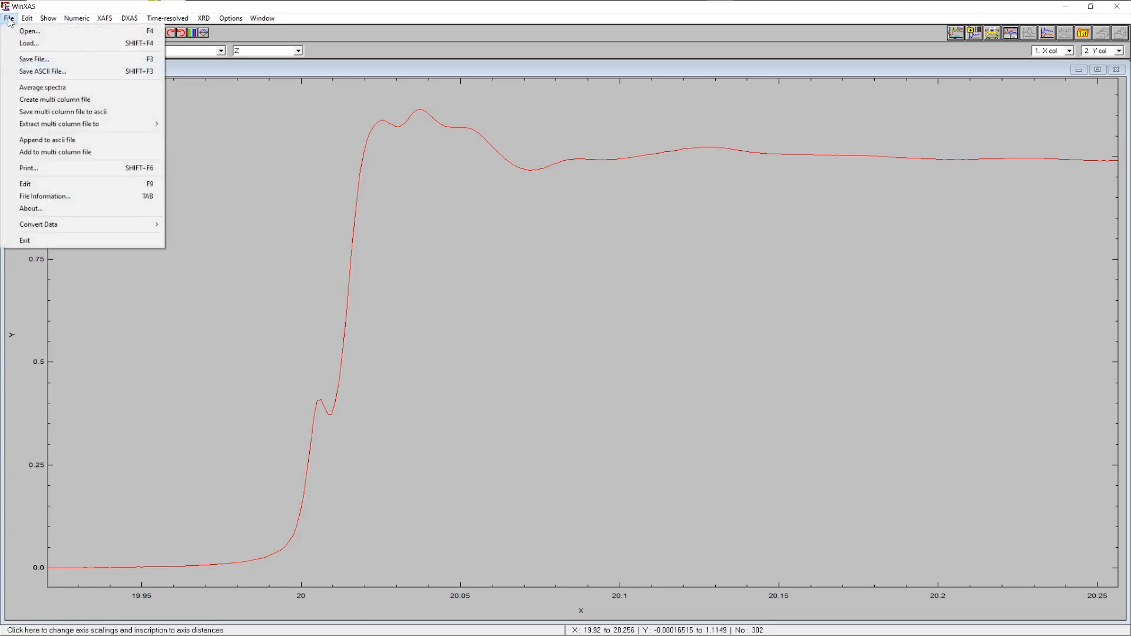
pyautogui.click(37, 28)
pyautogui.click(618, 362)
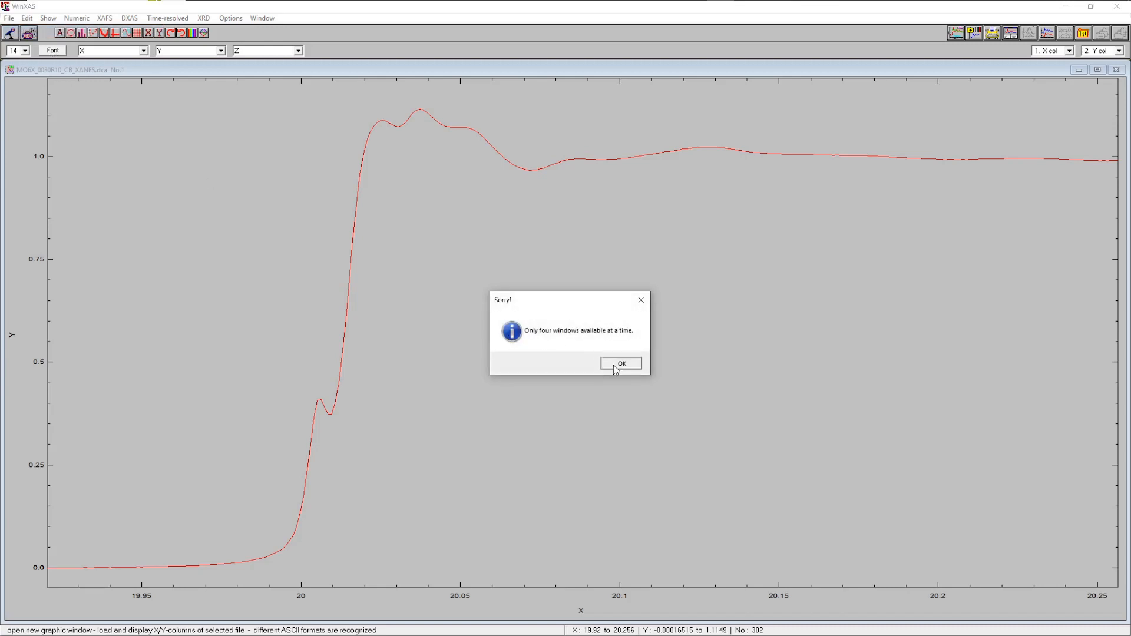
# - Close all open spectrum windows and hide the Results / History window
pyautogui.click(1116, 70)
pyautogui.click(1116, 70)
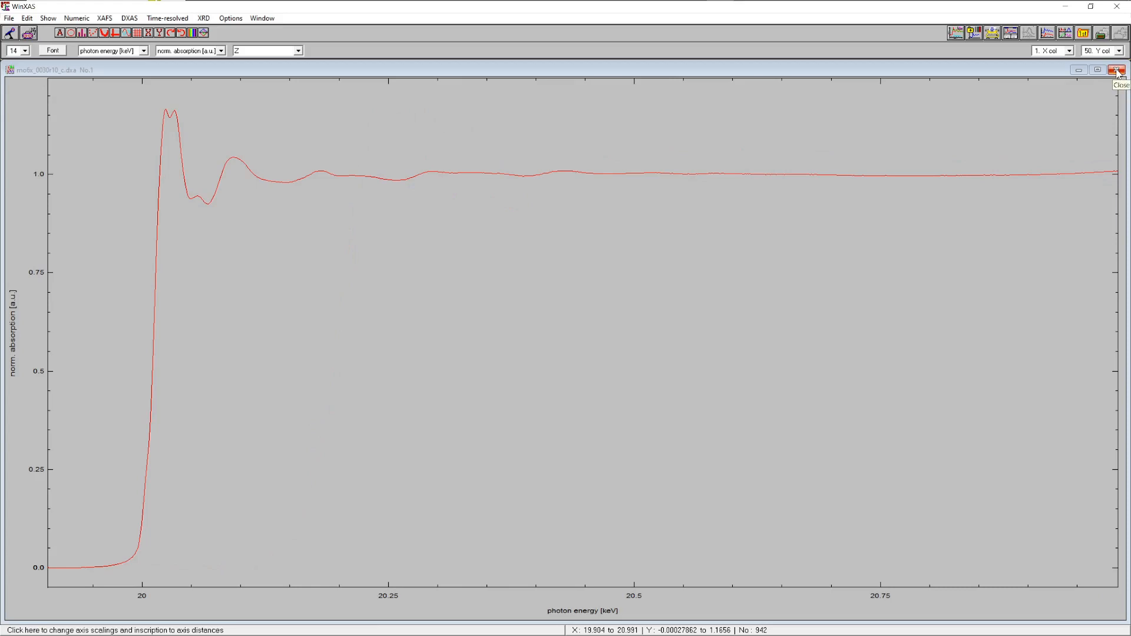
pyautogui.click(1116, 70)
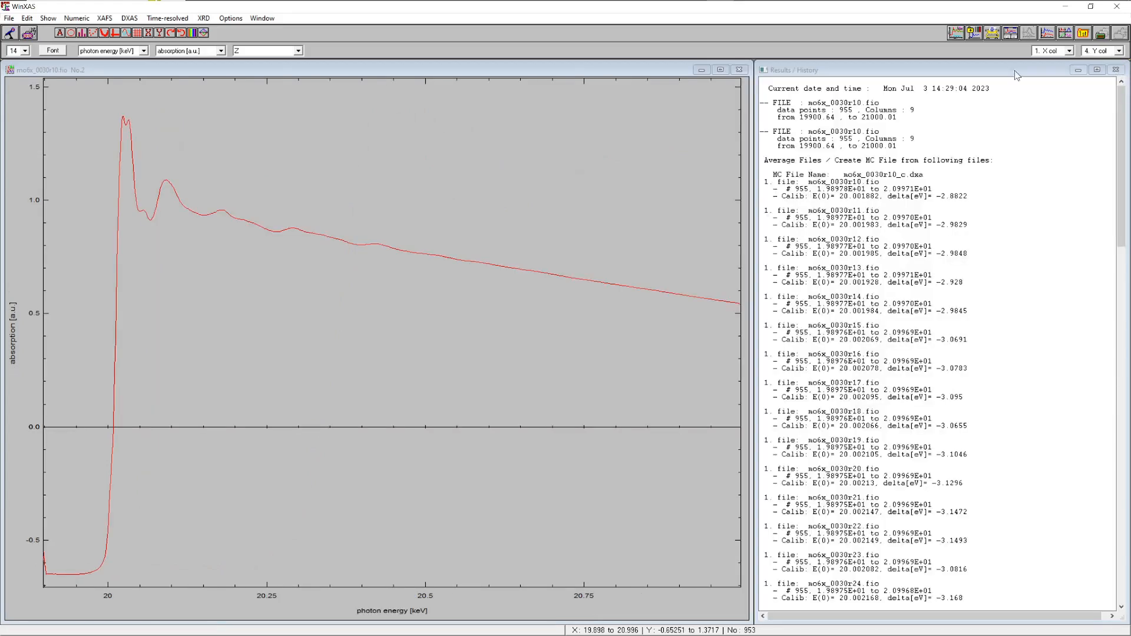
pyautogui.click(763, 70)
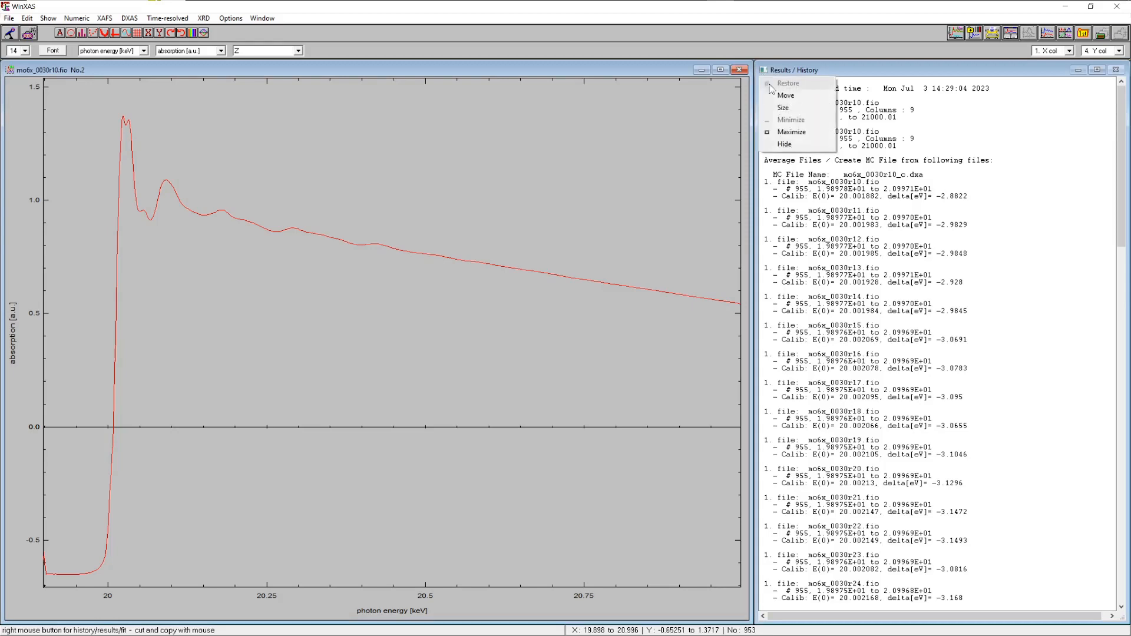
pyautogui.click(792, 145)
pyautogui.click(739, 70)
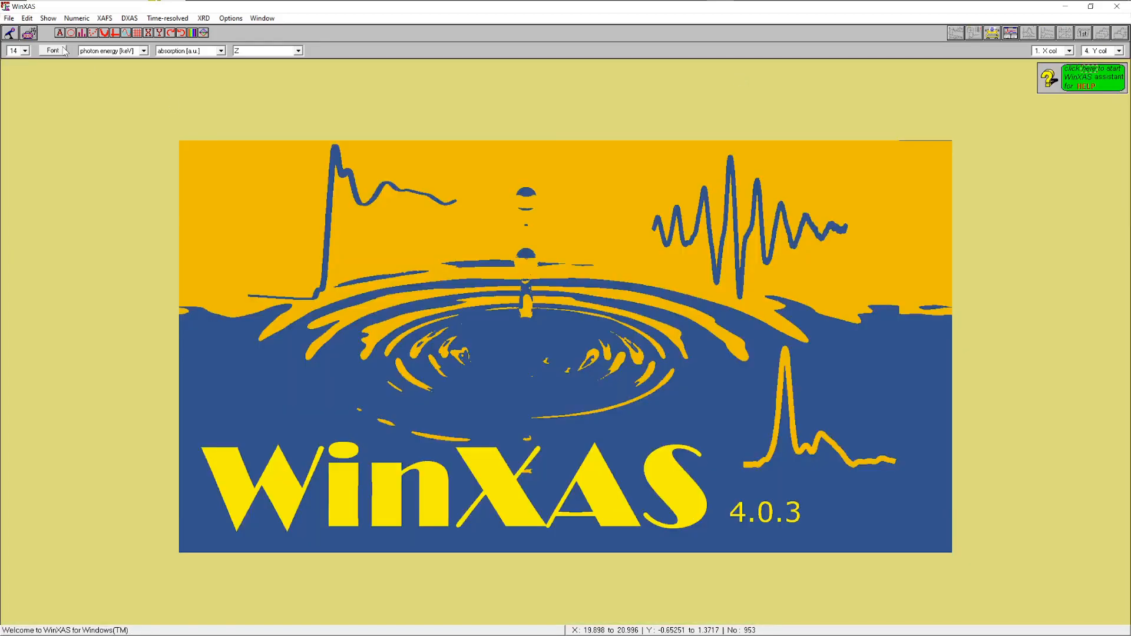
# - Open MoO3_reference_675K.fio from the *.fio files and calculate its transmission spectrum with energy, i0, i1 and i2 in columns 1, 3, 4 and 5
pyautogui.click(9, 18)
pyautogui.click(30, 32)
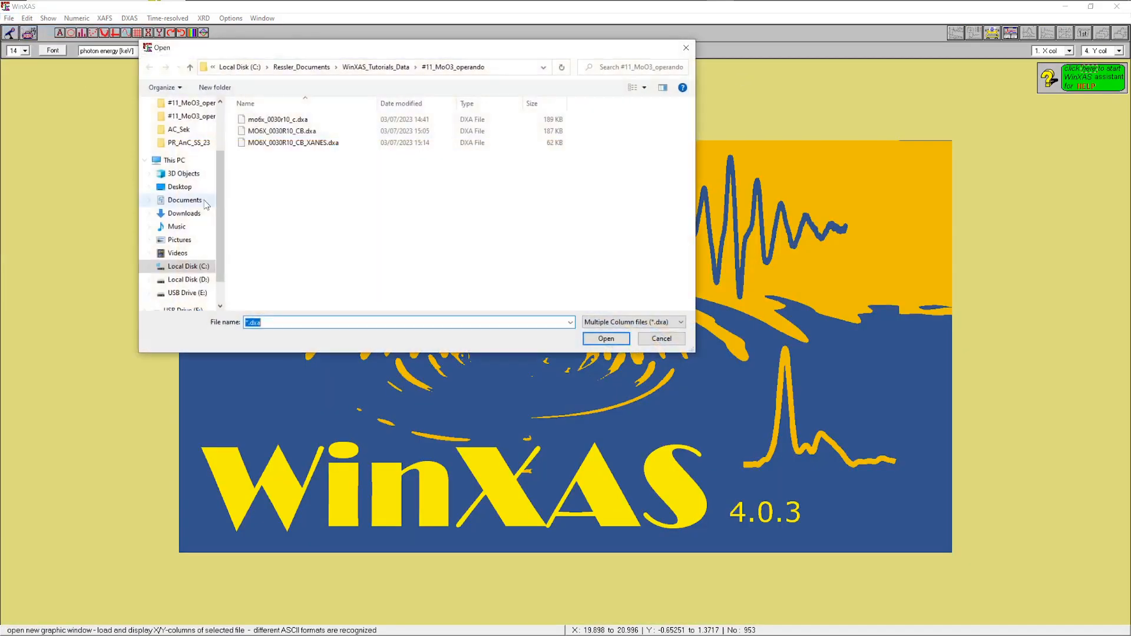
pyautogui.click(290, 324)
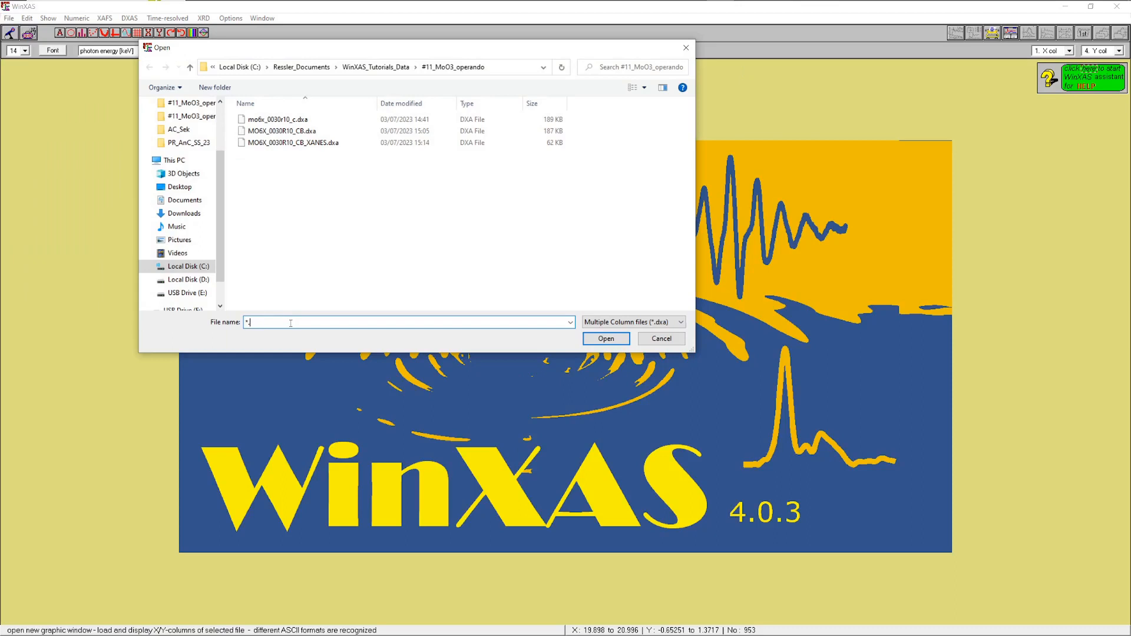
pyautogui.write('fio')
pyautogui.press('Return')
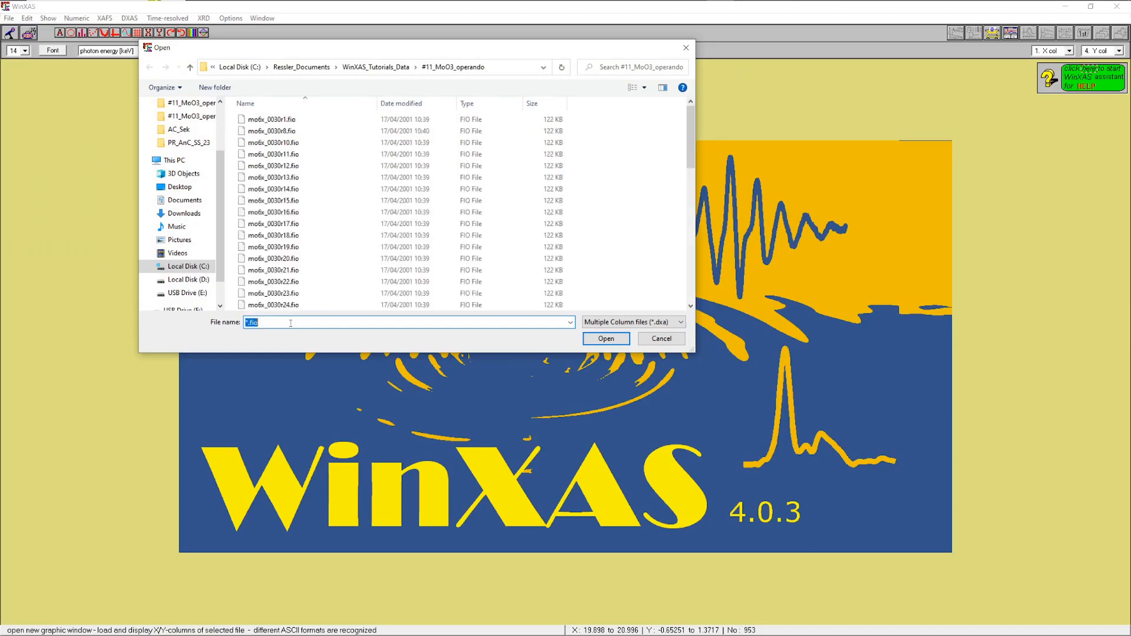
pyautogui.moveTo(690, 137); pyautogui.dragTo(690, 269)
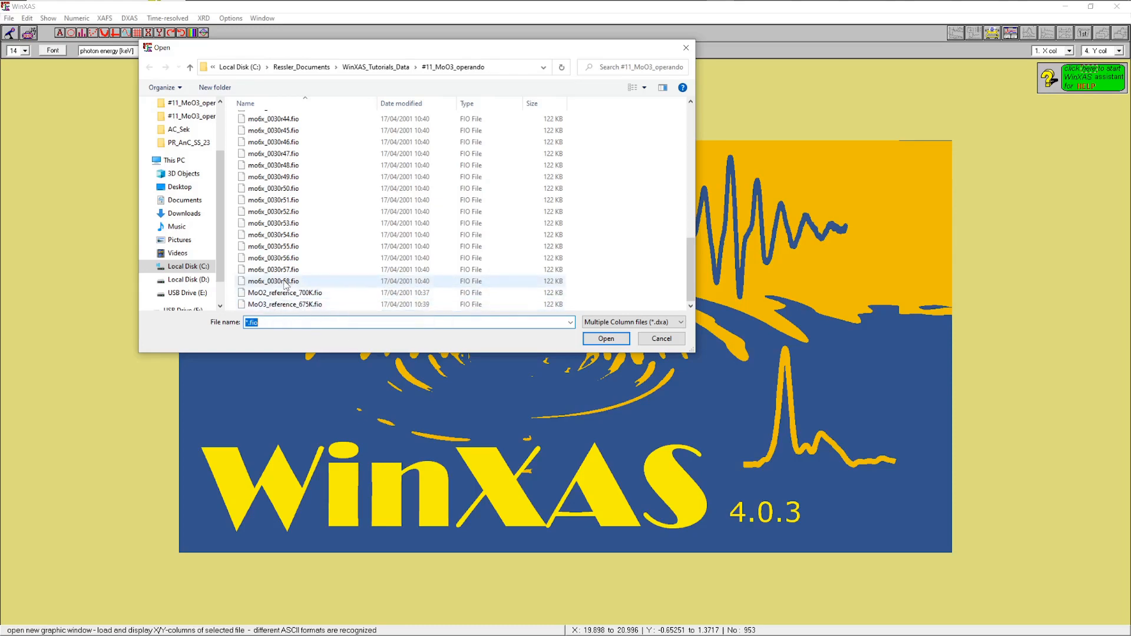
pyautogui.click(276, 306)
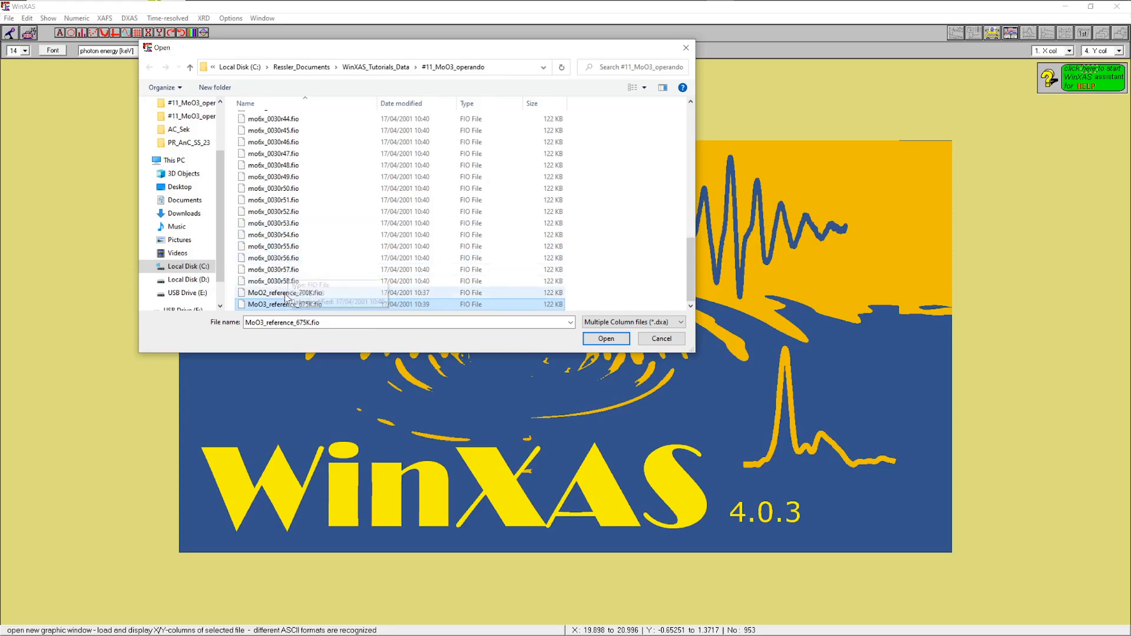
pyautogui.click(610, 340)
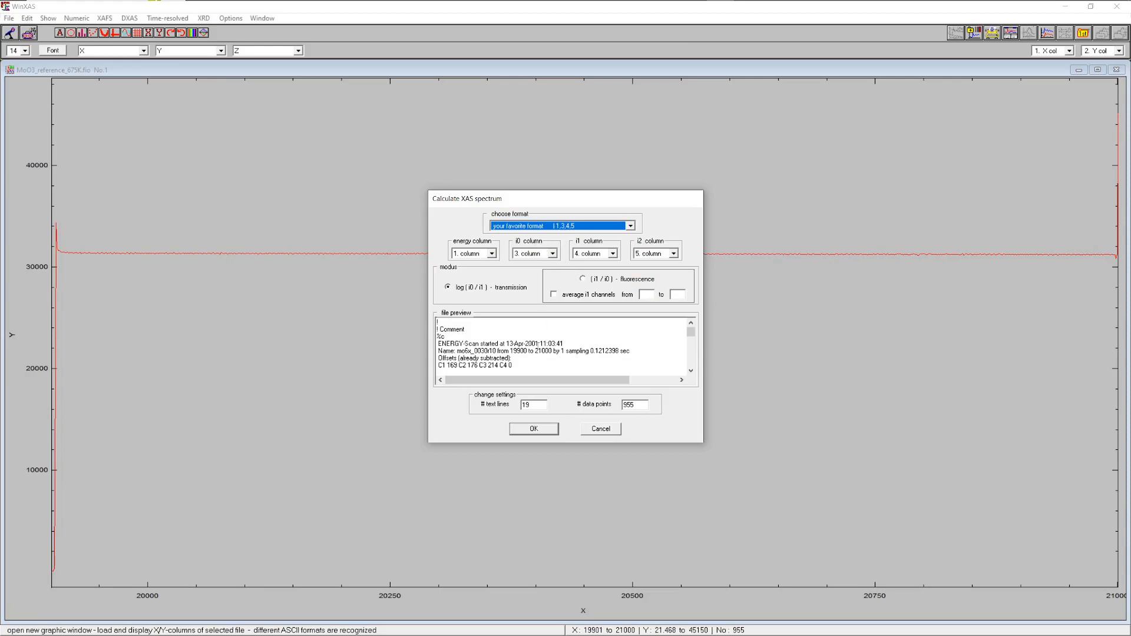
pyautogui.click(532, 430)
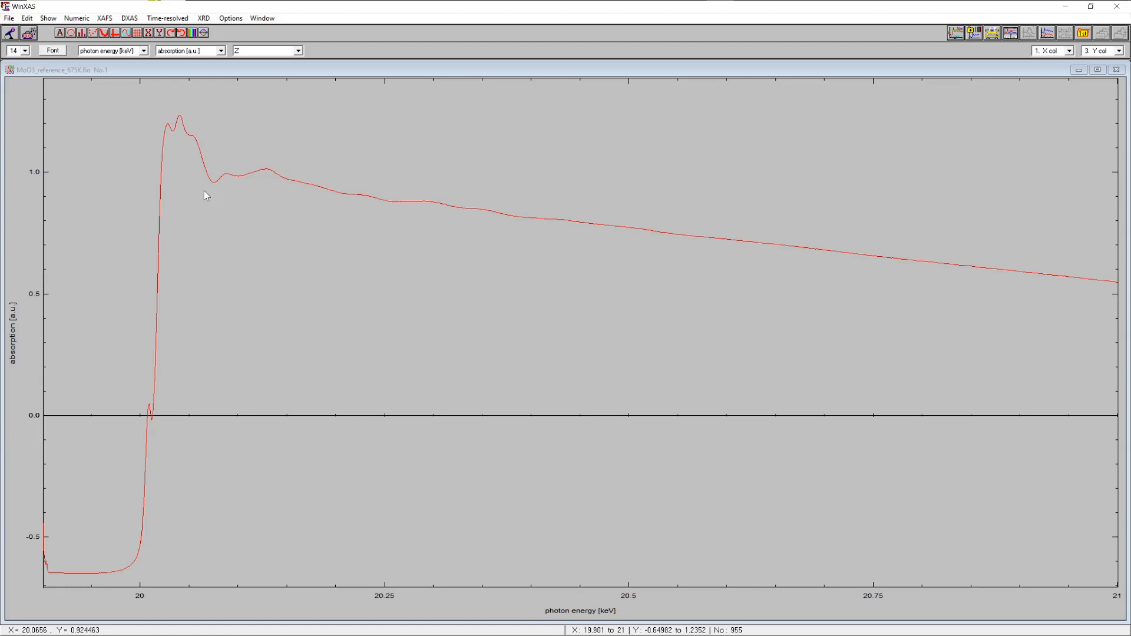
# - Calibrate the reference's energy using the second-derivative root between about 19.9992 and 20.0039 keV, with an edge energy of 19.999 keV
pyautogui.click(105, 19)
pyautogui.moveTo(194, 31)
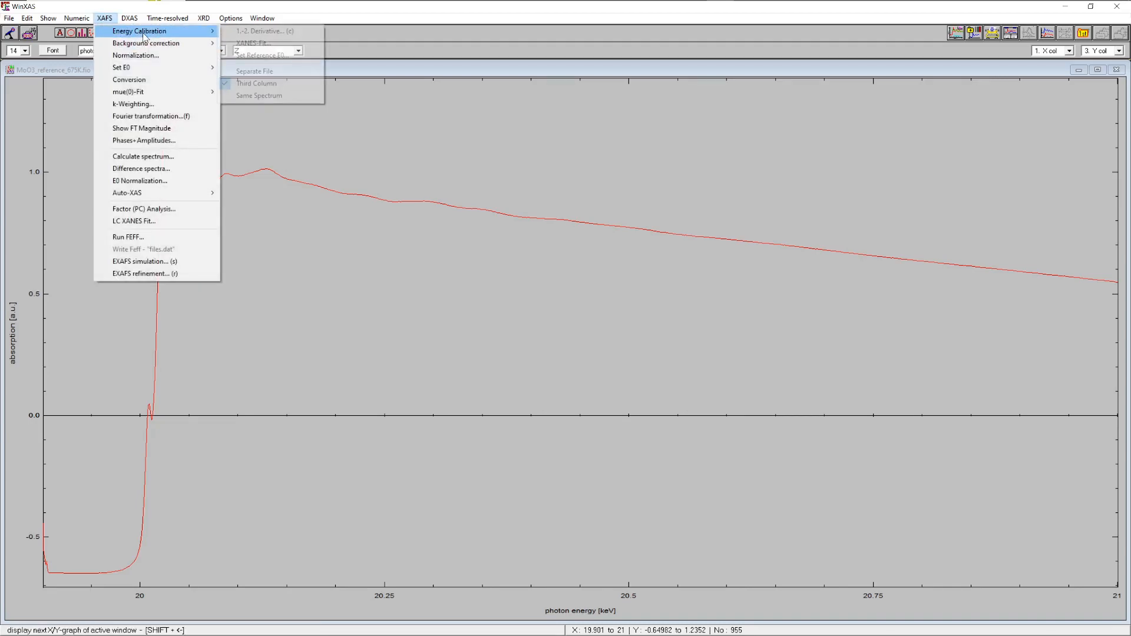
pyautogui.click(257, 31)
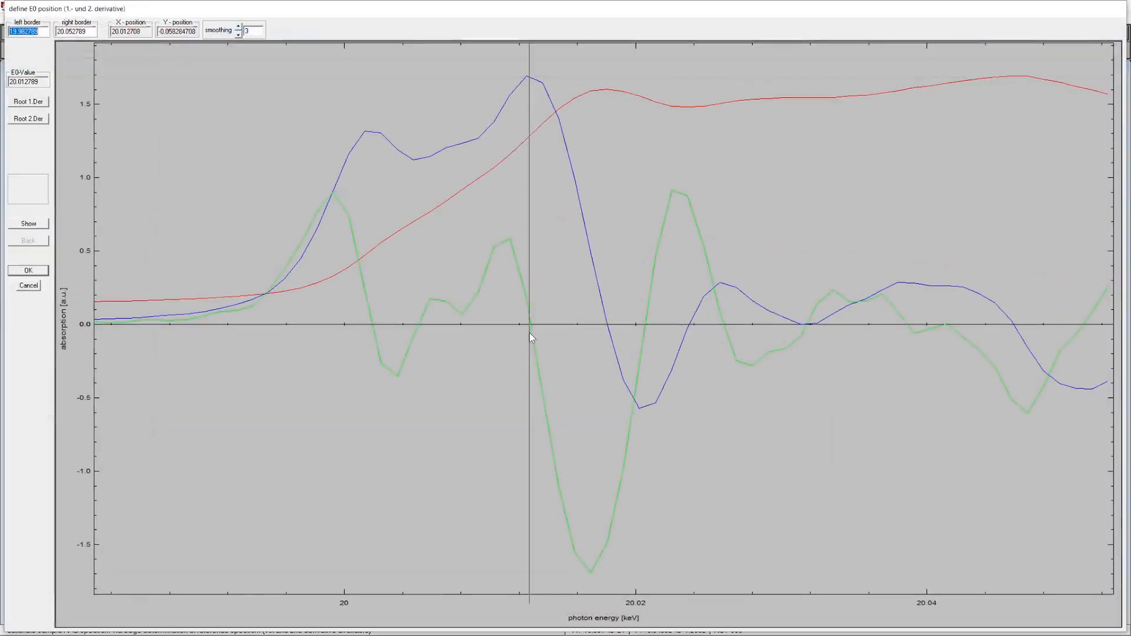
pyautogui.click(332, 436)
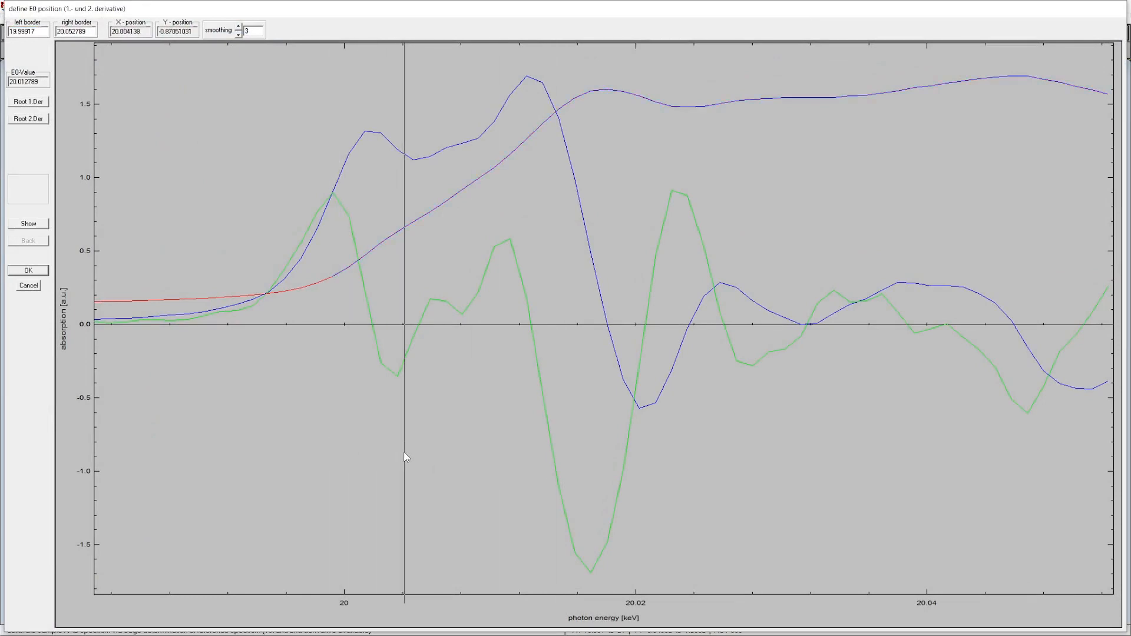
pyautogui.rightClick(400, 454)
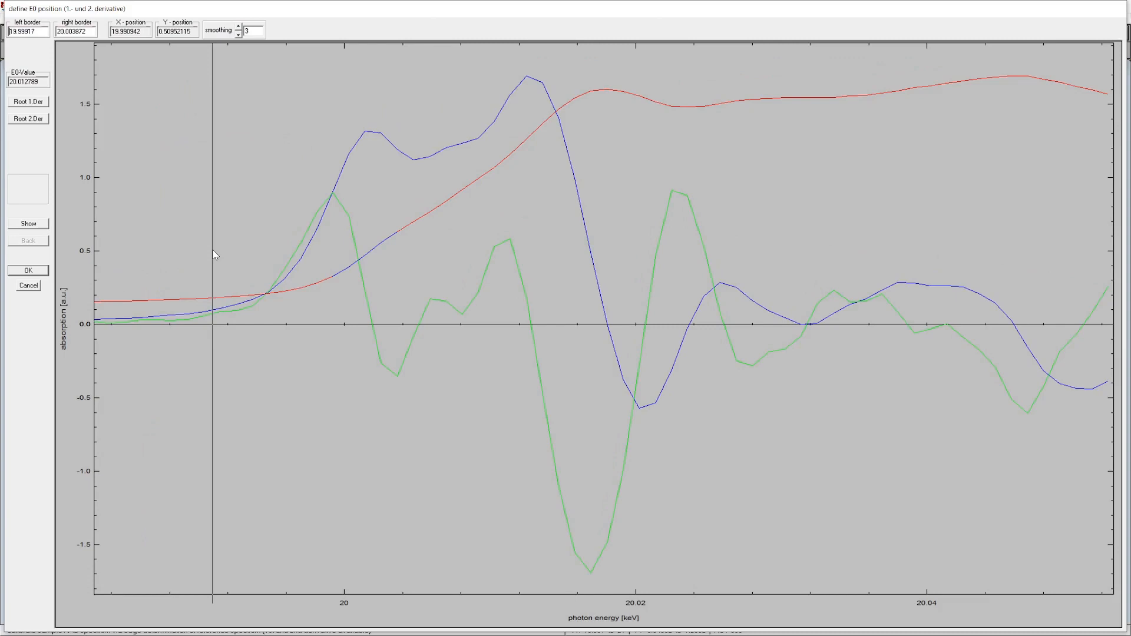
pyautogui.click(33, 120)
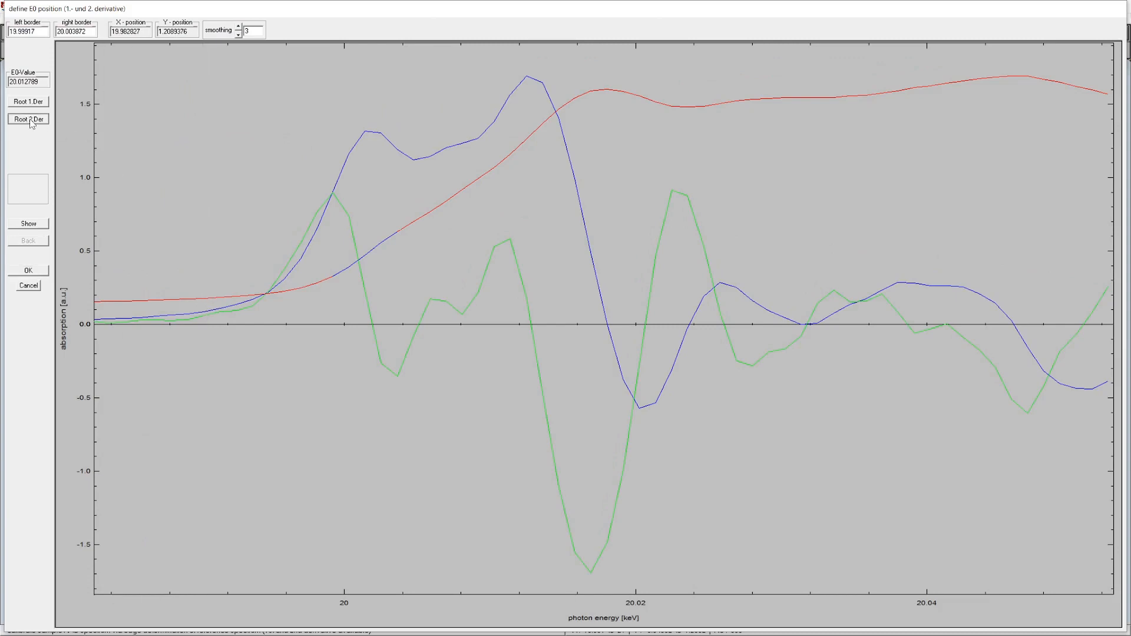
pyautogui.click(28, 271)
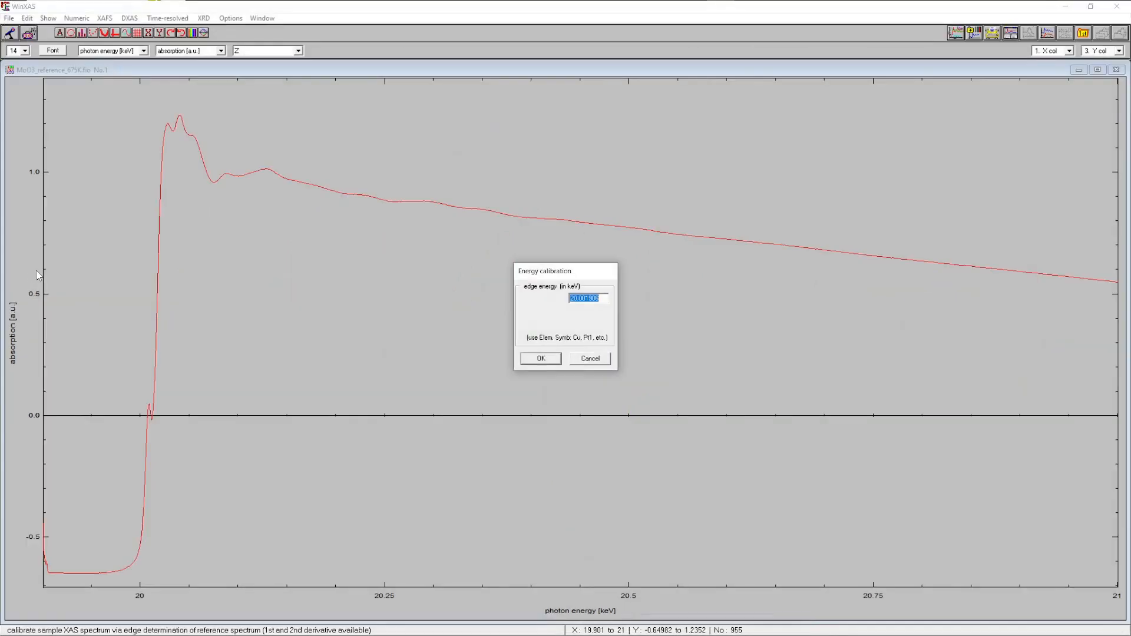
pyautogui.write('19.999')
pyautogui.press('Return')
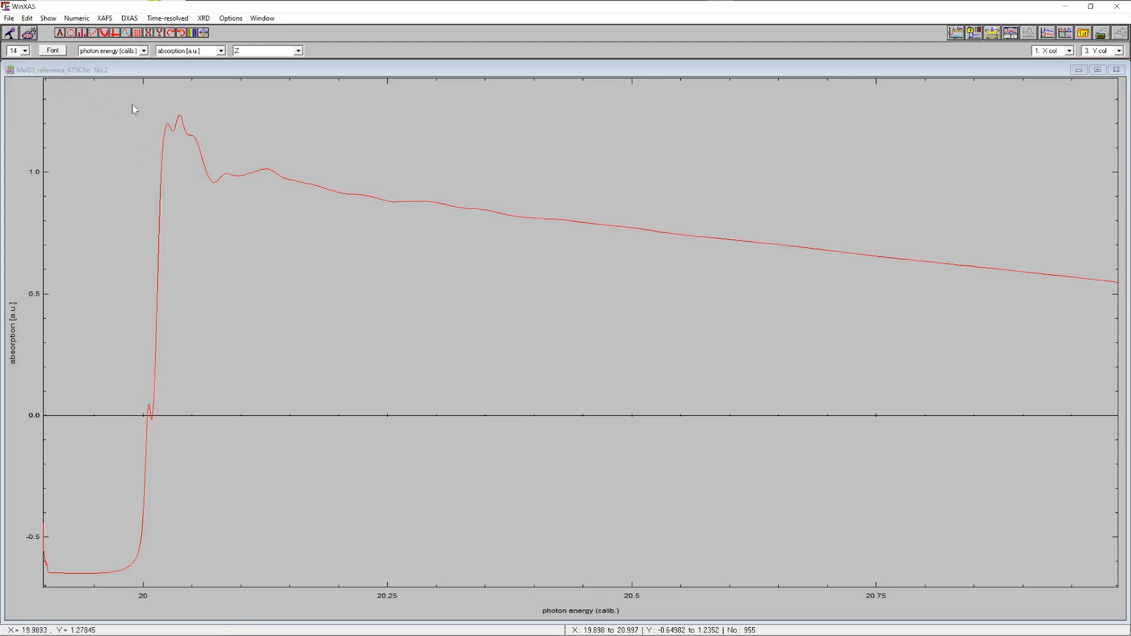
# - Run the bkgrd.MAK and cut_xanes.MAK macros on the calibrated MoO3 reference spectrum
pyautogui.click(29, 33)
pyautogui.click(263, 121)
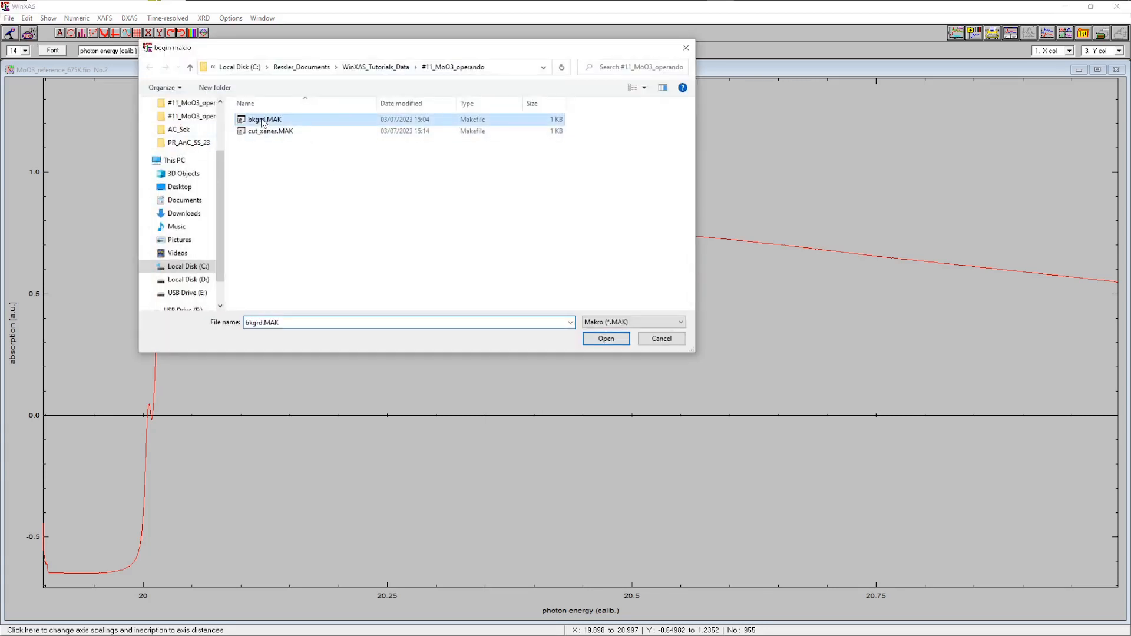
pyautogui.click(606, 339)
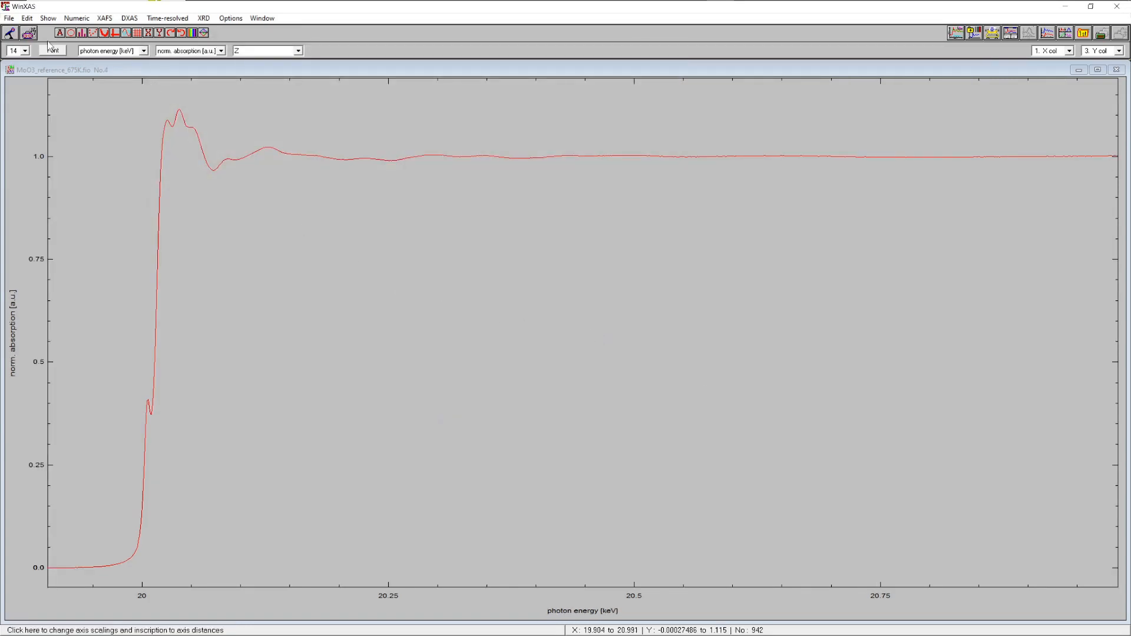
pyautogui.click(29, 33)
pyautogui.click(274, 131)
pyautogui.click(606, 339)
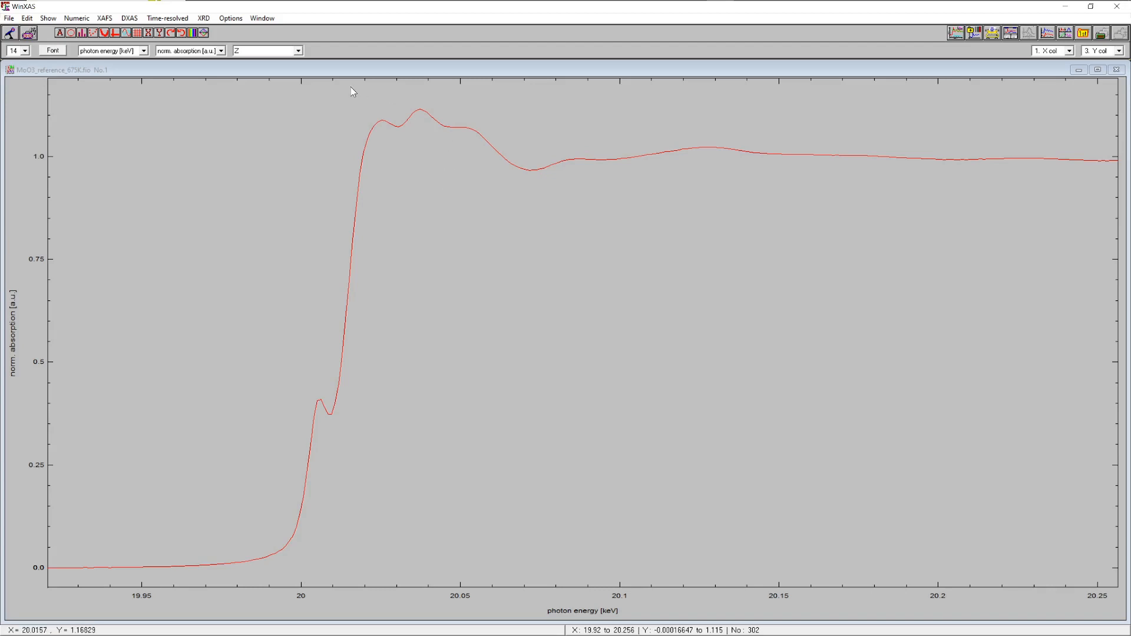
# - Save the processed MoO3 reference spectrum as MoO3.xan
pyautogui.click(9, 18)
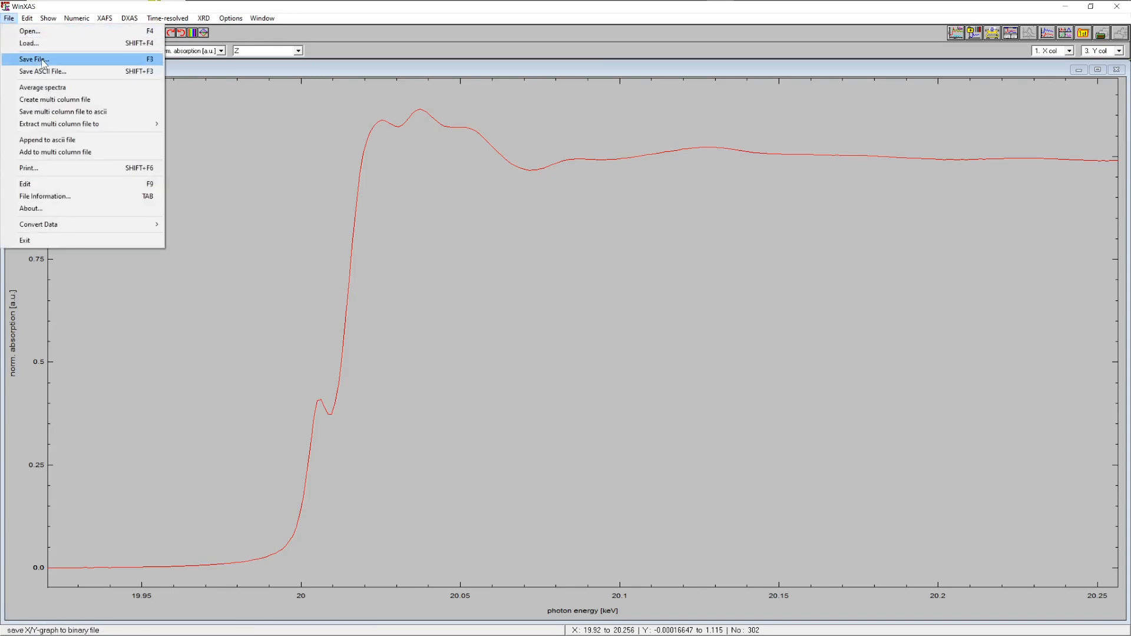
pyautogui.click(64, 60)
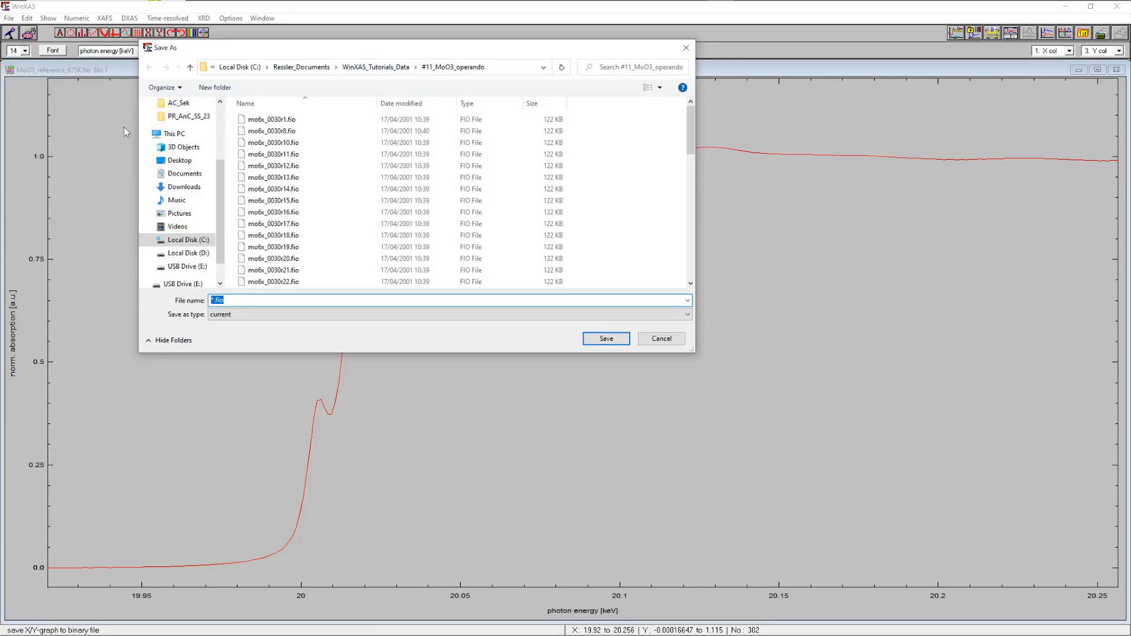
pyautogui.click(257, 300)
pyautogui.write('Moo')
pyautogui.press('BackSpace')
pyautogui.write('O3')
pyautogui.click(606, 339)
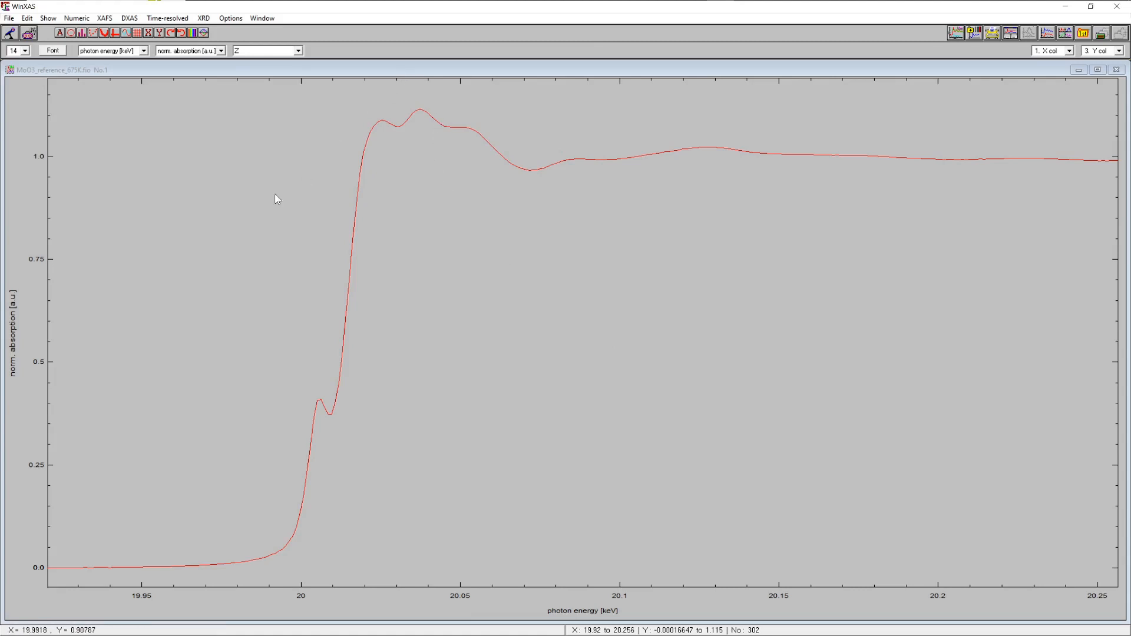
# - Open MoO2_reference_700K.fio from the *.fio files and calculate its transmission spectrum with energy, i0, i1 and i2 in columns 1, 3, 4 and 5
pyautogui.hotkey('ctrl', 'o')
pyautogui.press('End')
pyautogui.press('BackSpace')
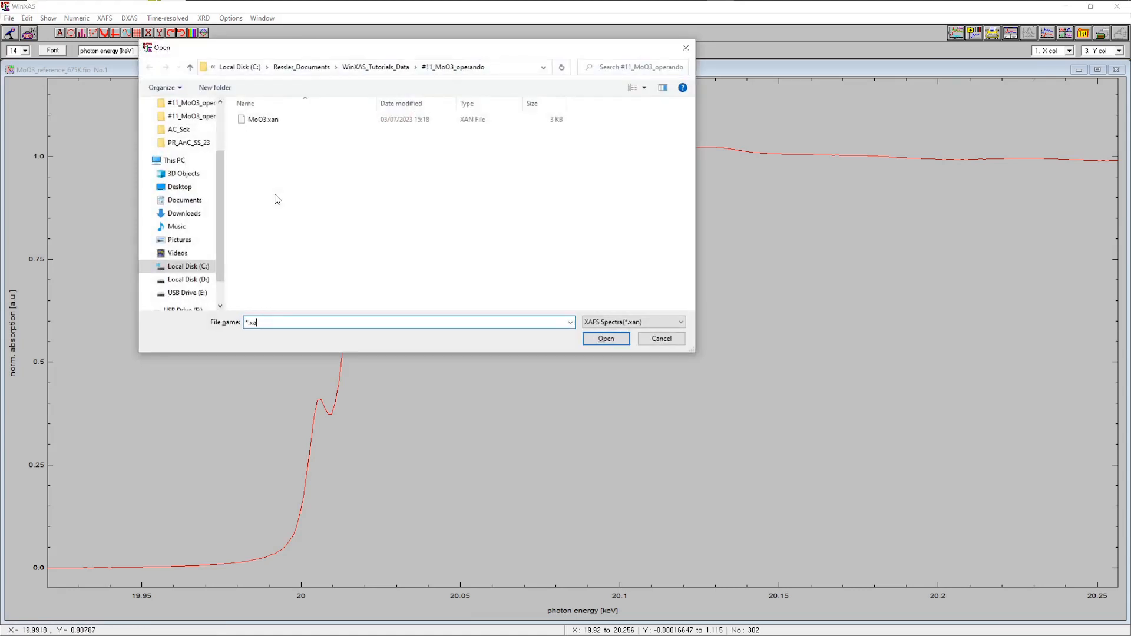
pyautogui.write('fio')
pyautogui.press('Return')
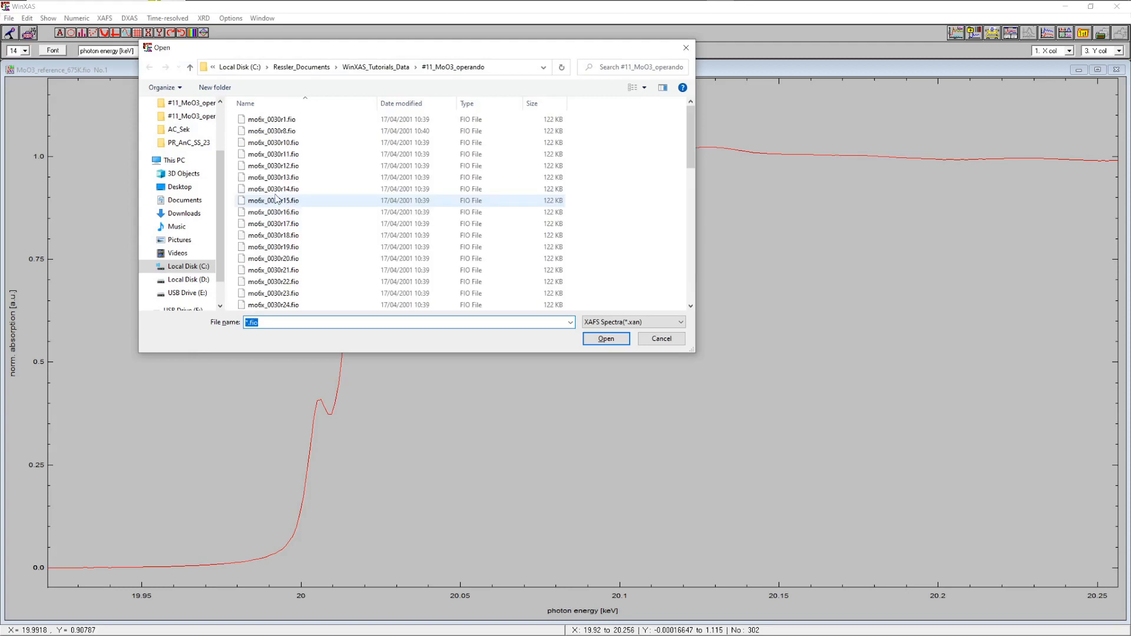
pyautogui.moveTo(691, 148); pyautogui.dragTo(703, 283)
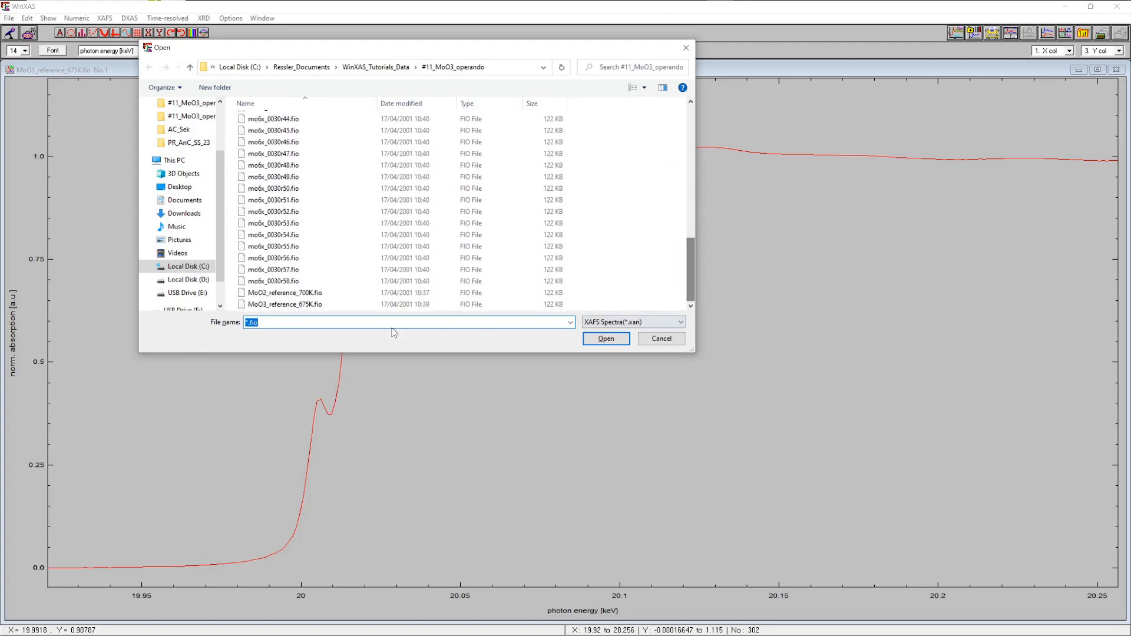
pyautogui.click(282, 294)
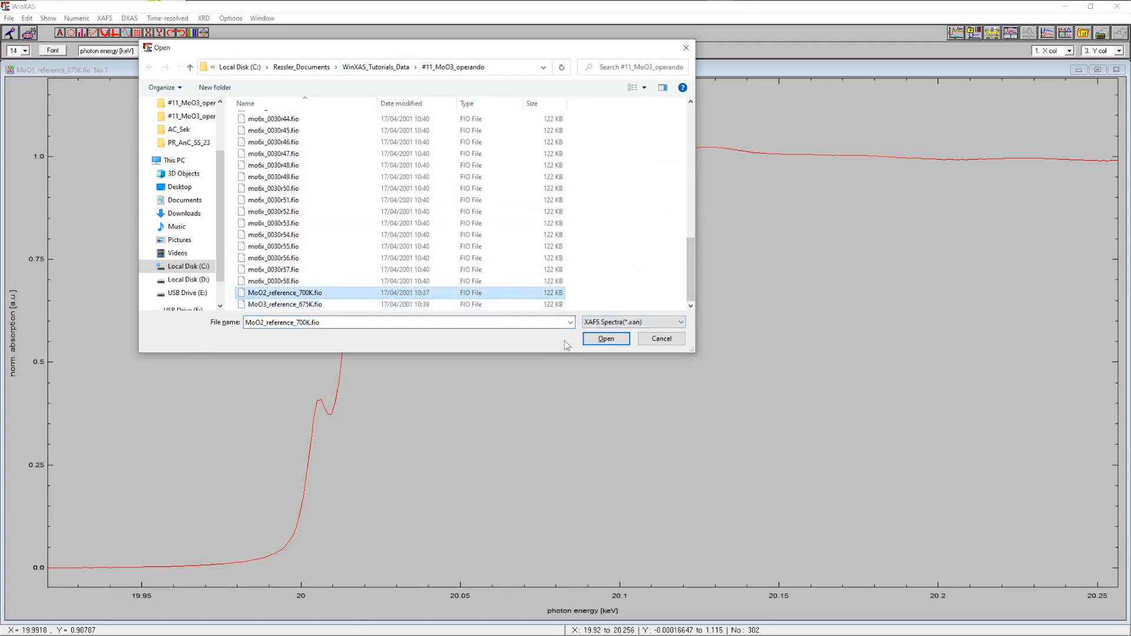
pyautogui.click(594, 340)
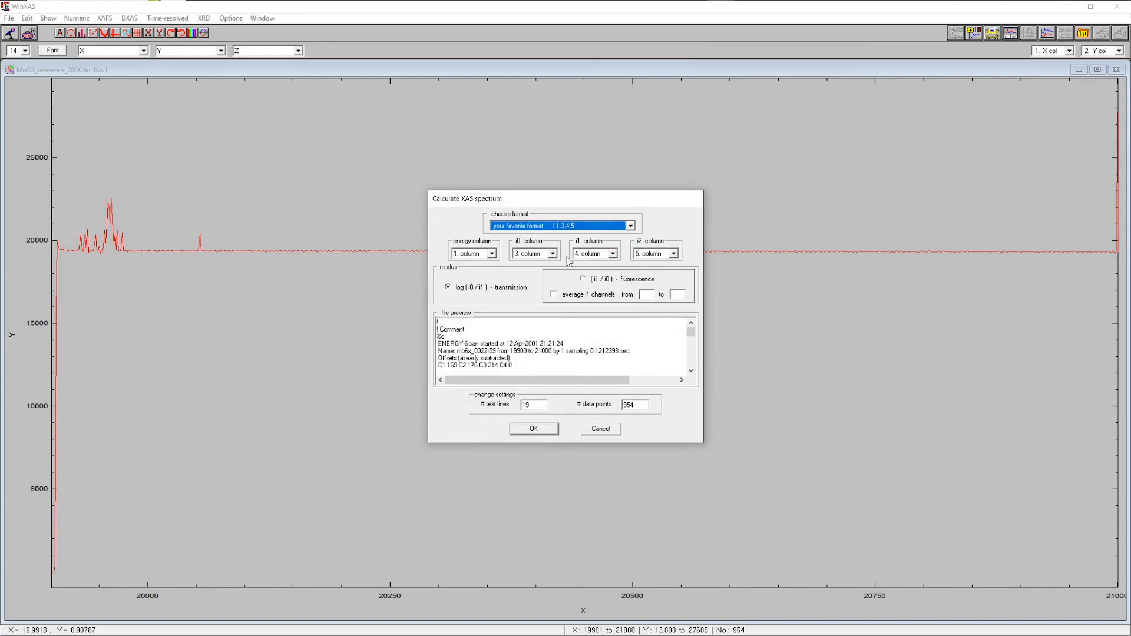
pyautogui.click(537, 430)
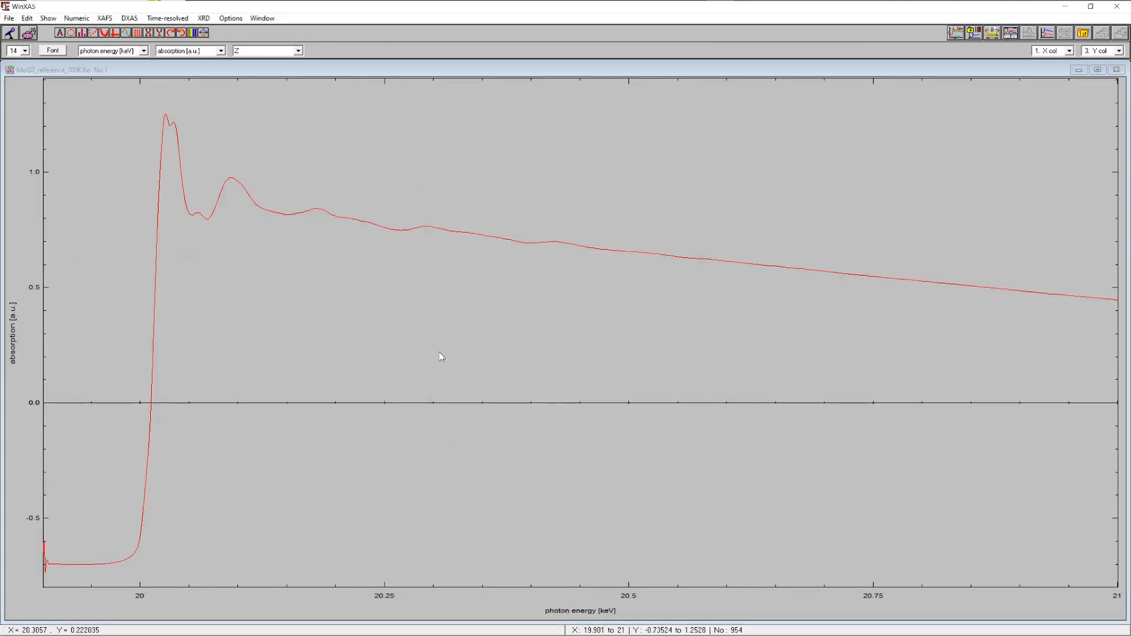
# - Calibrate the MoO2 reference's energy by the derivative method, entering the element symbol mo as edge energy
pyautogui.click(105, 18)
pyautogui.moveTo(146, 34)
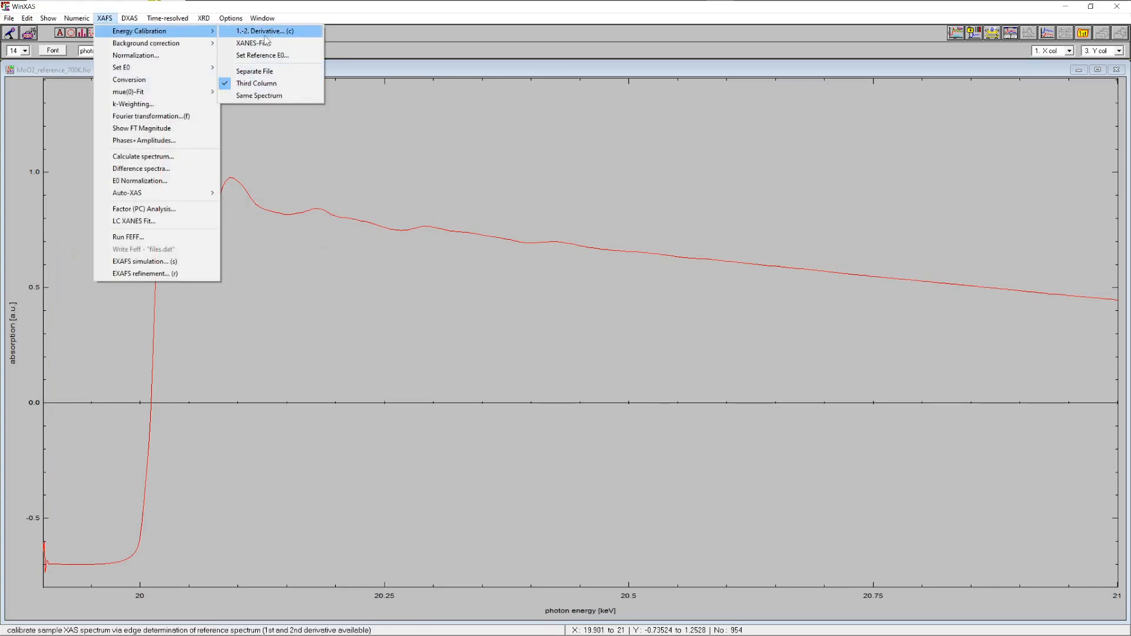
pyautogui.click(253, 43)
pyautogui.click(331, 357)
pyautogui.rightClick(394, 373)
pyautogui.click(28, 119)
pyautogui.click(34, 272)
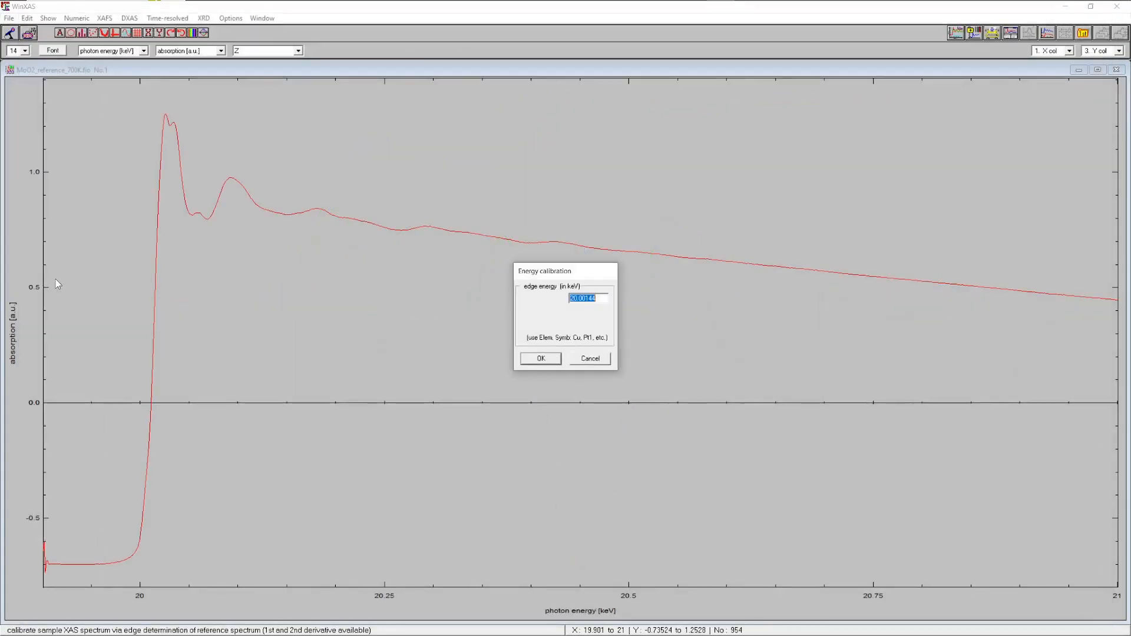
pyautogui.write('mo')
pyautogui.press('Return')
# - Run the bkgrd.MAK and cut_xanes.MAK macros on the calibrated MoO2 reference spectrum
pyautogui.click(28, 33)
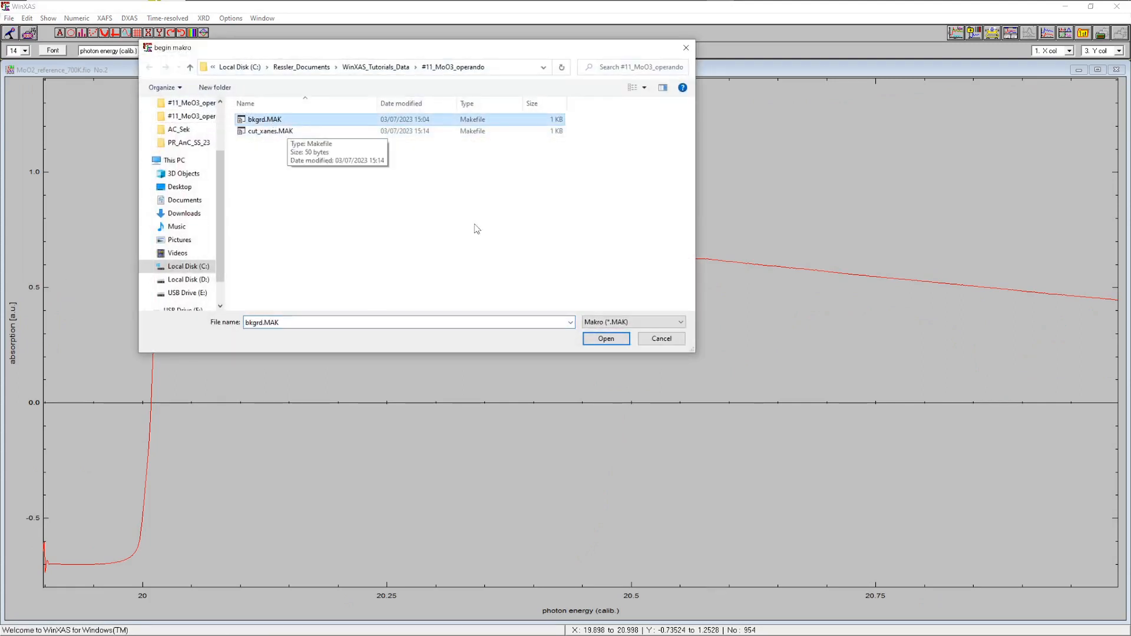
pyautogui.click(606, 338)
pyautogui.click(28, 33)
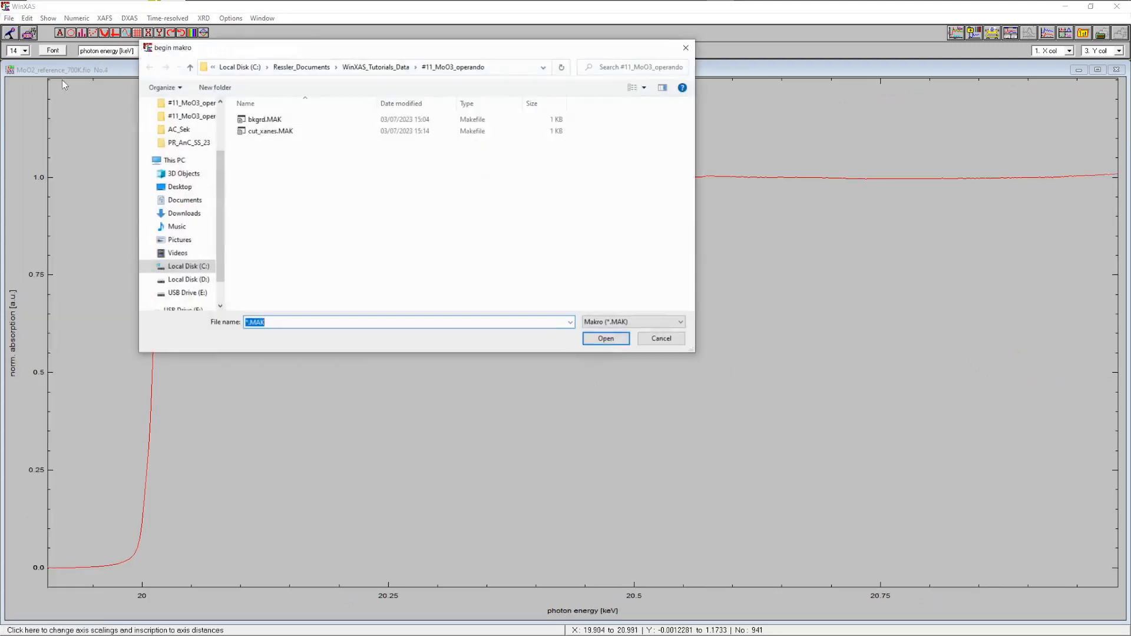
pyautogui.click(269, 131)
pyautogui.click(600, 338)
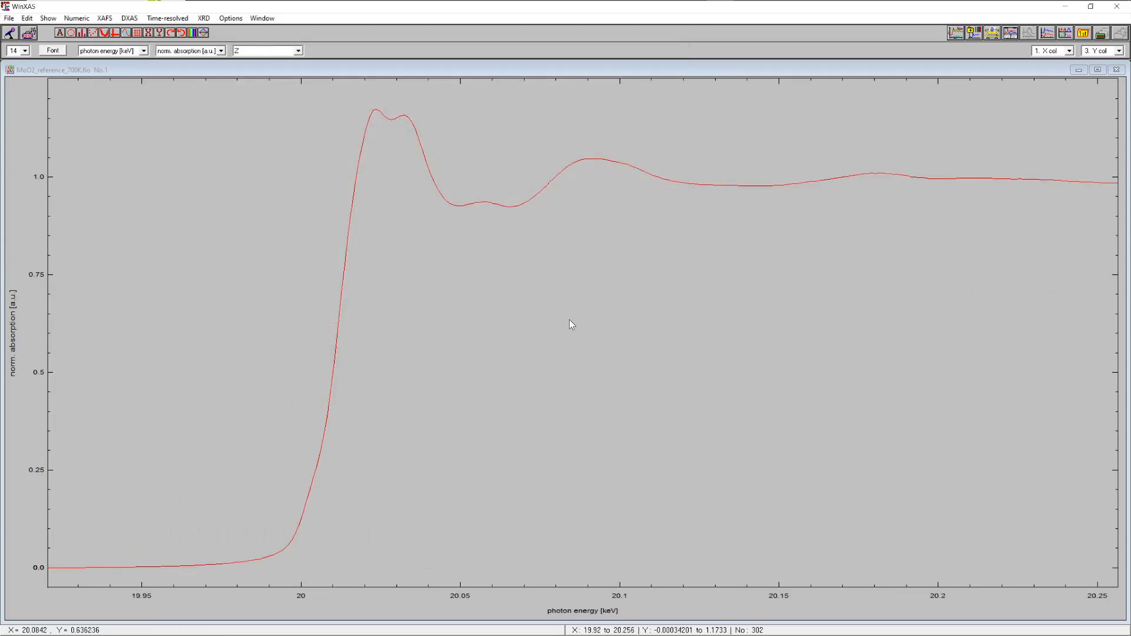
# - Save the processed MoO2 reference spectrum as MoO2.xan alongside the existing *.xan file
pyautogui.click(10, 18)
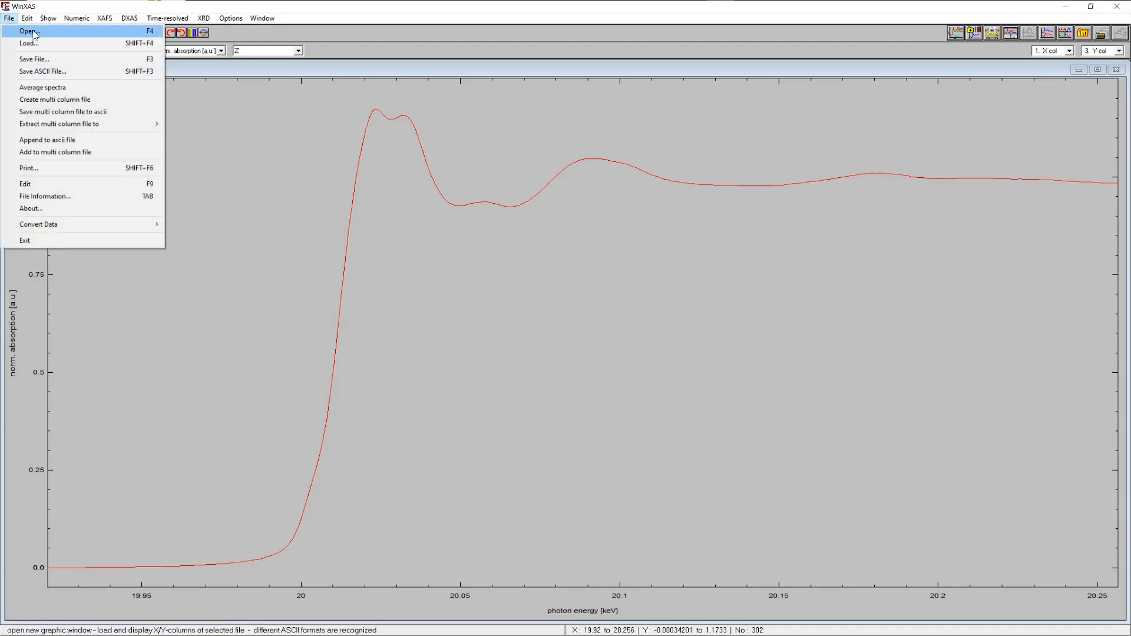
pyautogui.click(34, 59)
pyautogui.click(341, 304)
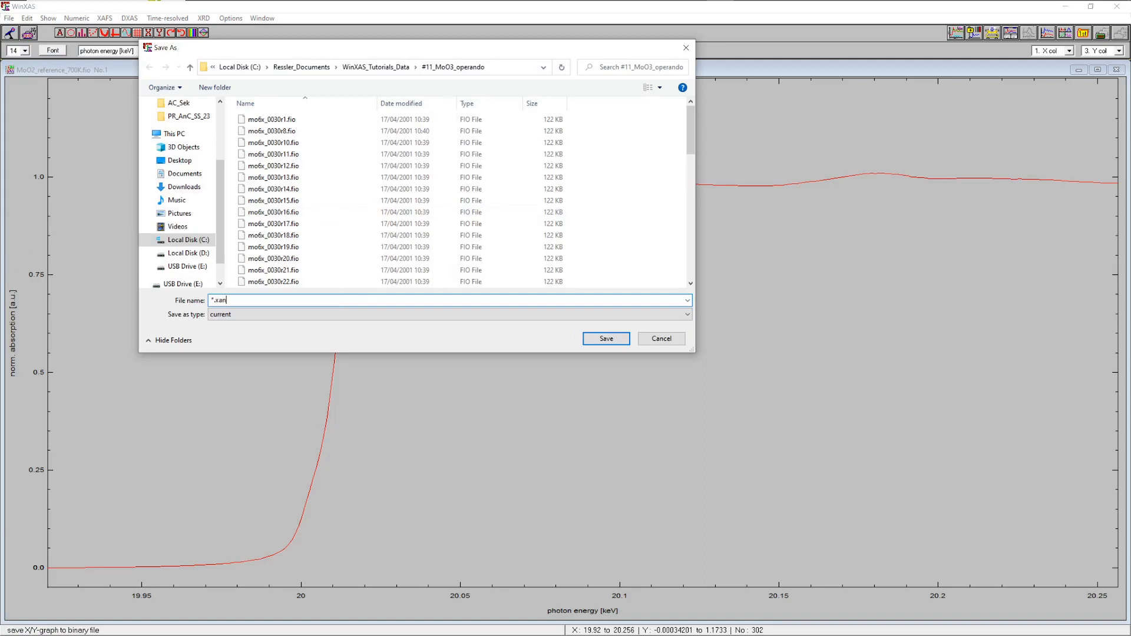
pyautogui.write('xan')
pyautogui.press('Return')
pyautogui.click(277, 119)
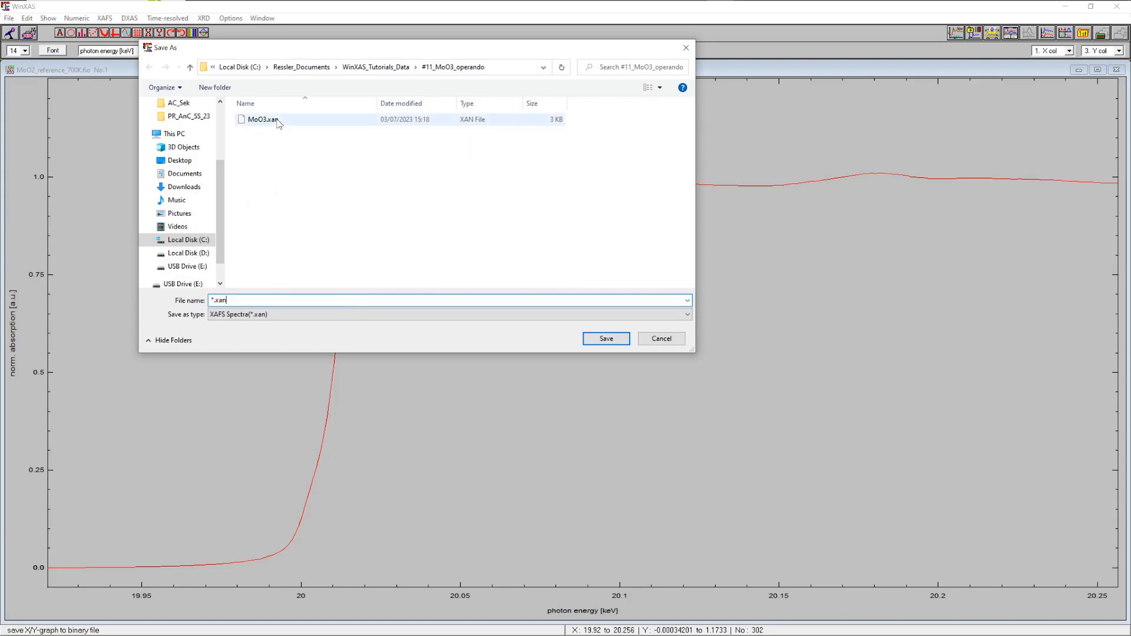
pyautogui.click(246, 298)
pyautogui.press('Left')
pyautogui.press('Left')
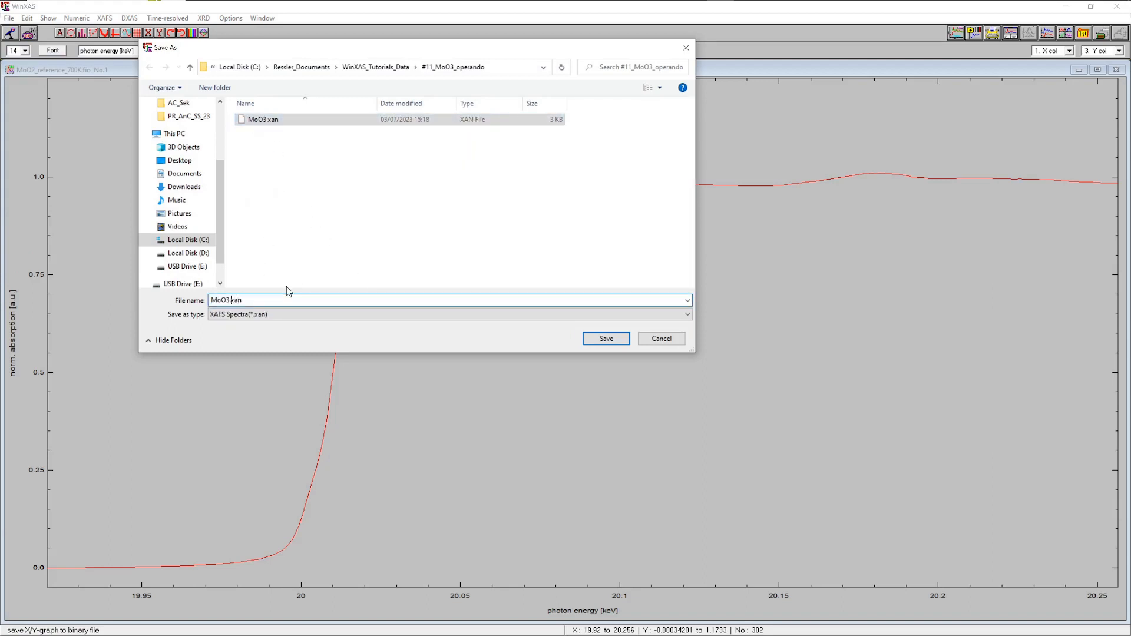
pyautogui.press('BackSpace')
pyautogui.write('2')
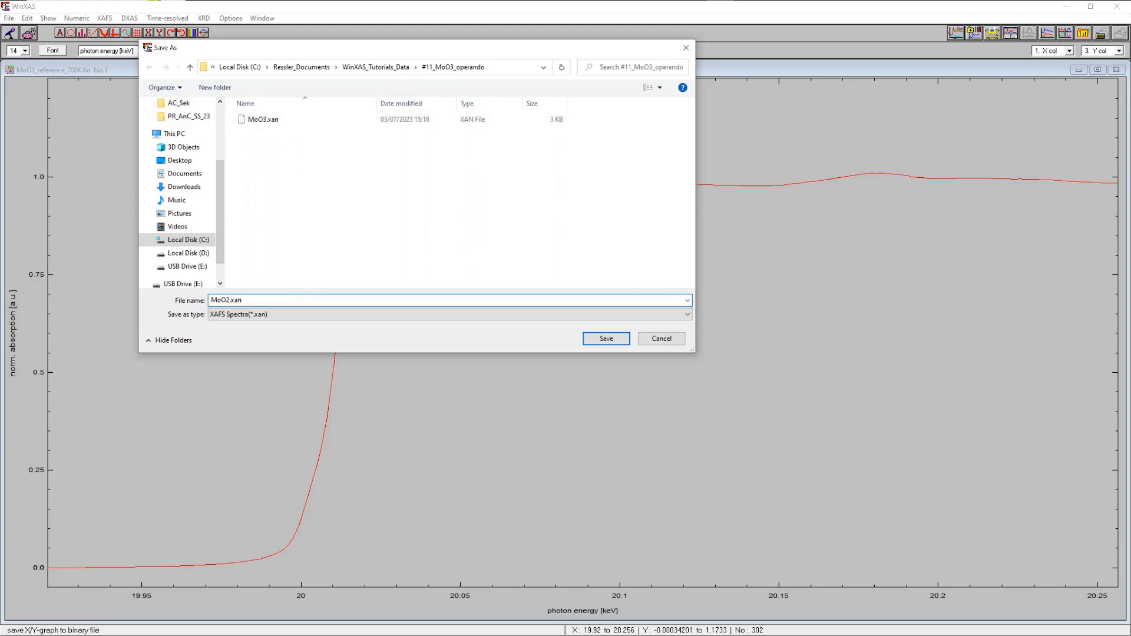
pyautogui.click(608, 340)
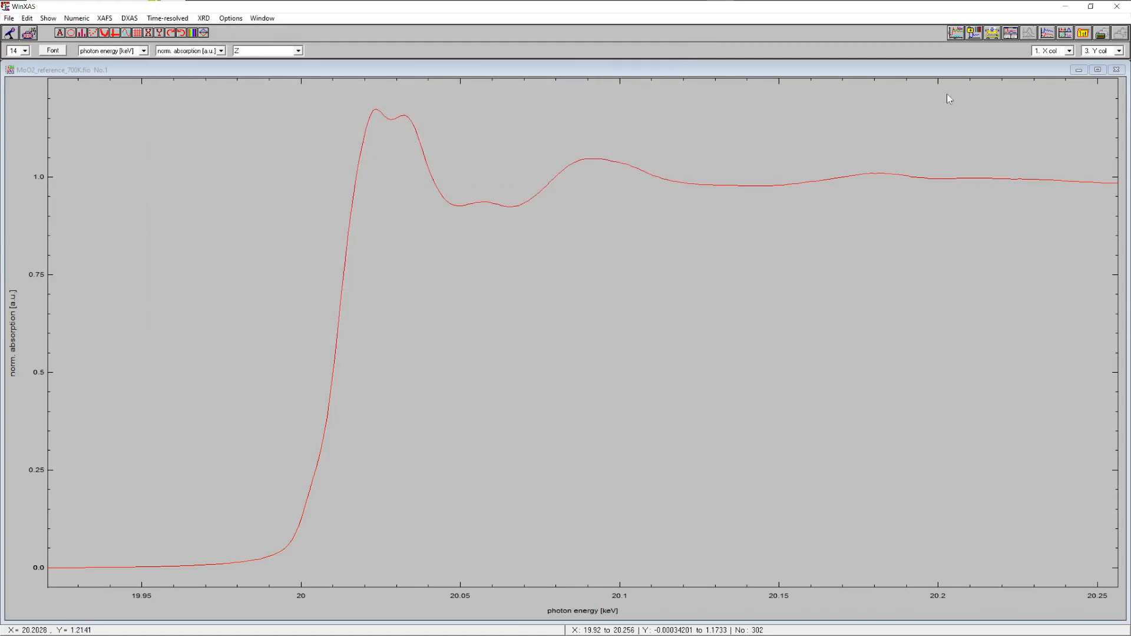
# - Close the open reference spectrum windows and open MO6X_0030R10_CB_XANES.dxa from the *.dxa files
pyautogui.click(1117, 70)
pyautogui.click(1117, 71)
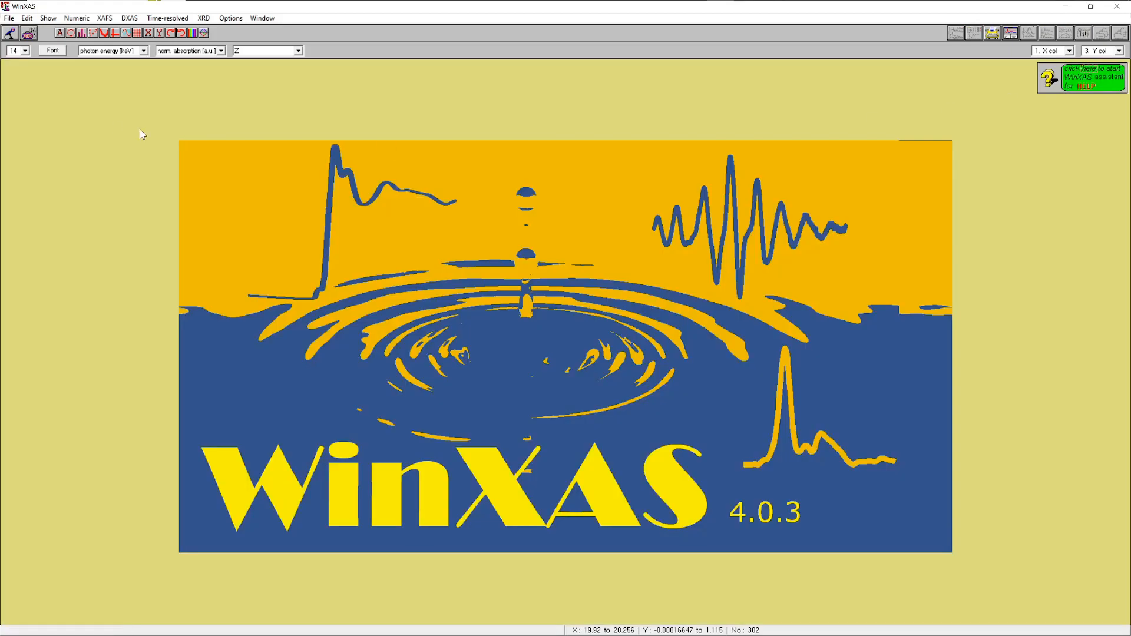
pyautogui.click(9, 19)
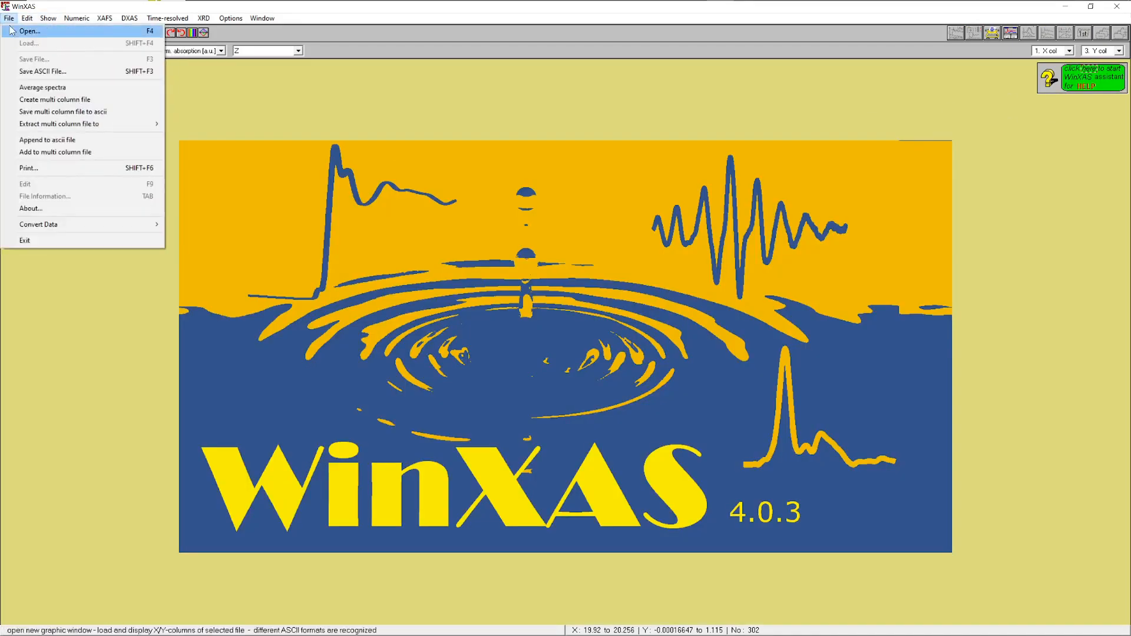
pyautogui.click(26, 31)
pyautogui.write('*.xa')
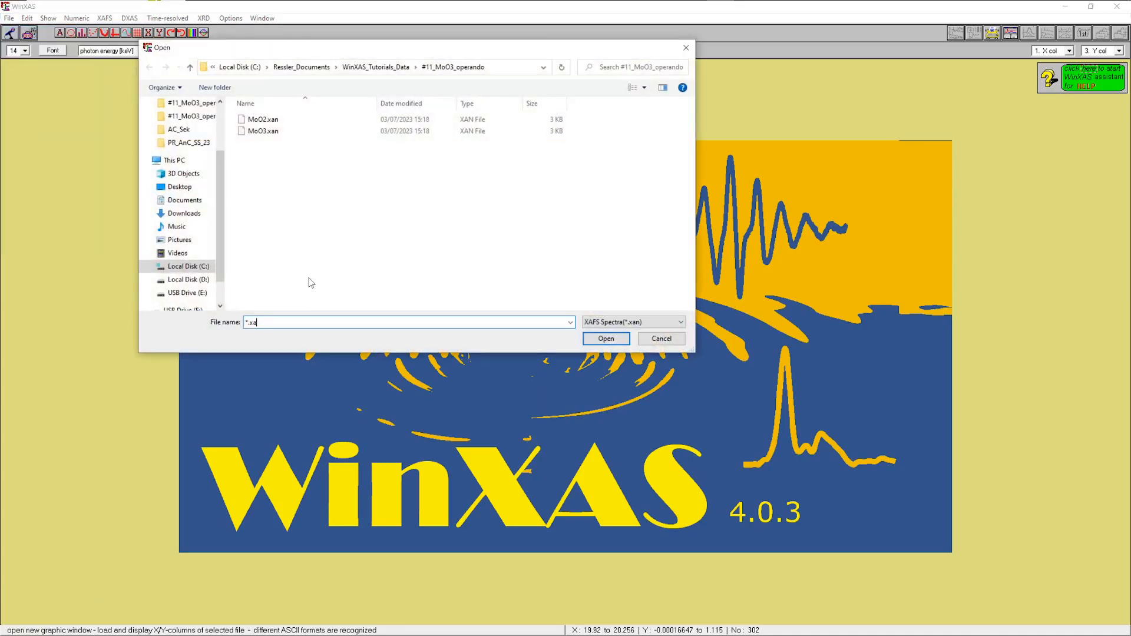
pyautogui.write('d')
pyautogui.press('Return')
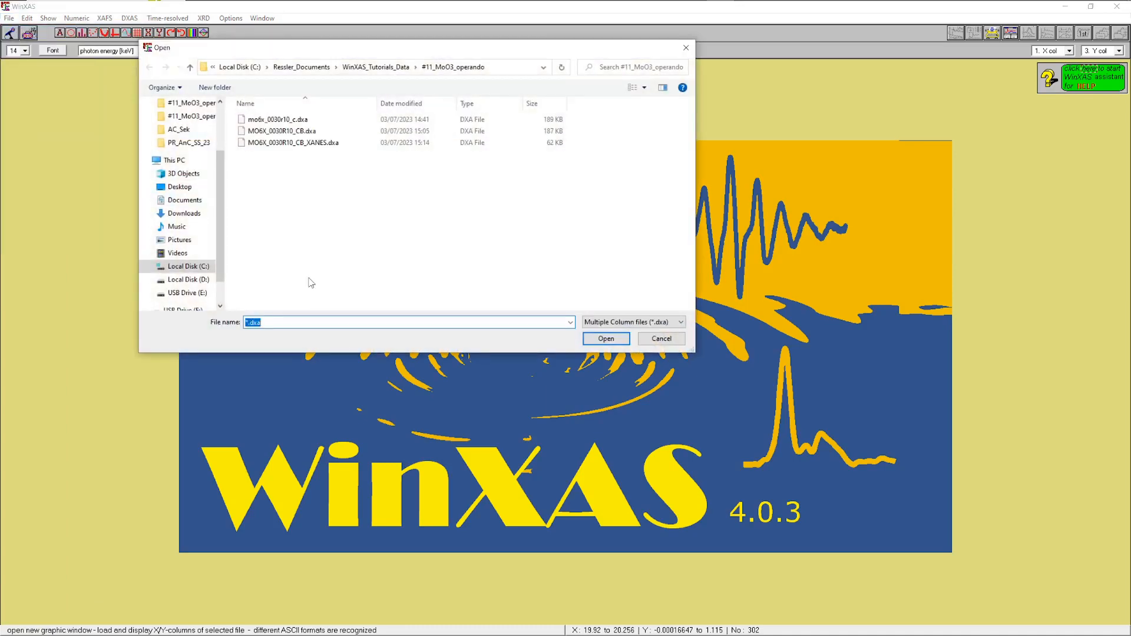
pyautogui.click(298, 145)
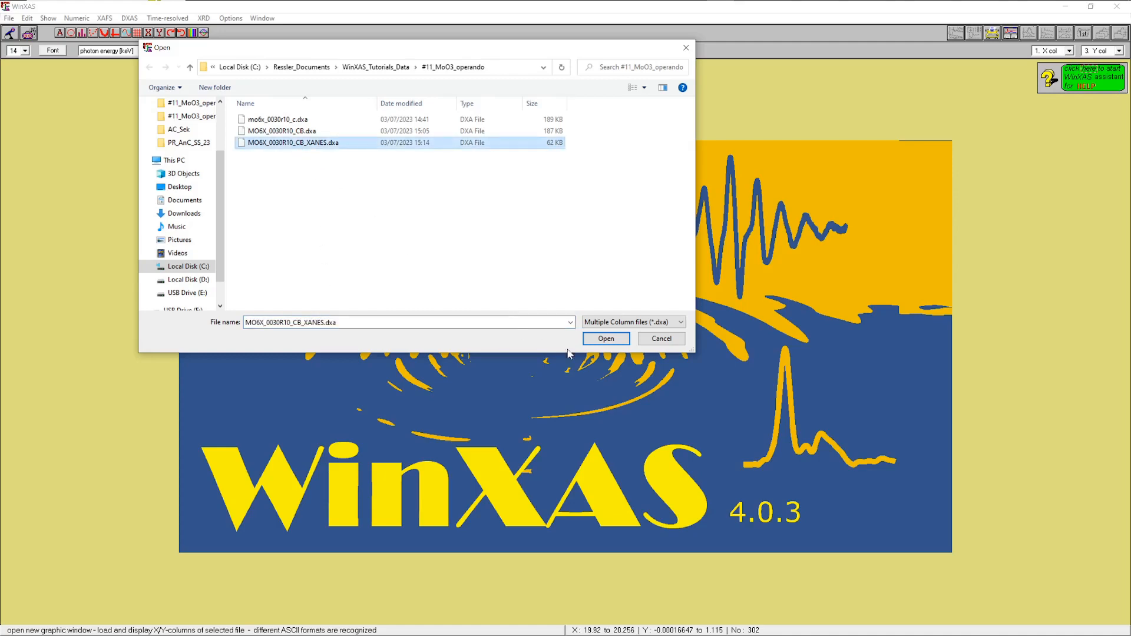
pyautogui.click(606, 339)
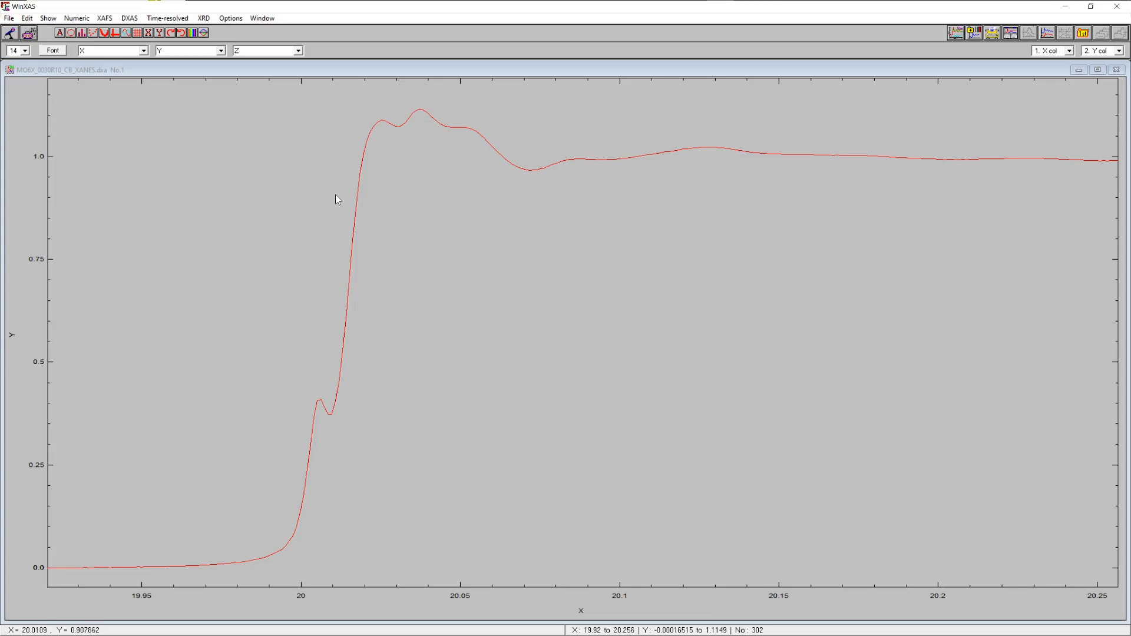
# - Start a principal component analysis on the multi-column file's columns and reconstruct the spectra using only components 1 and 2
pyautogui.click(104, 18)
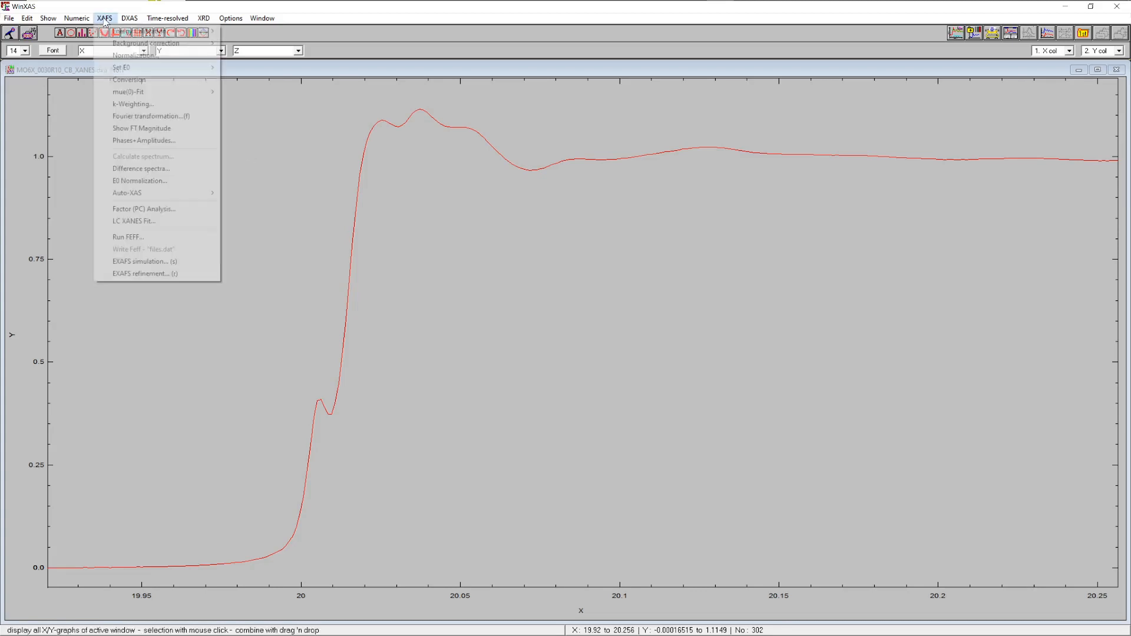
pyautogui.click(155, 211)
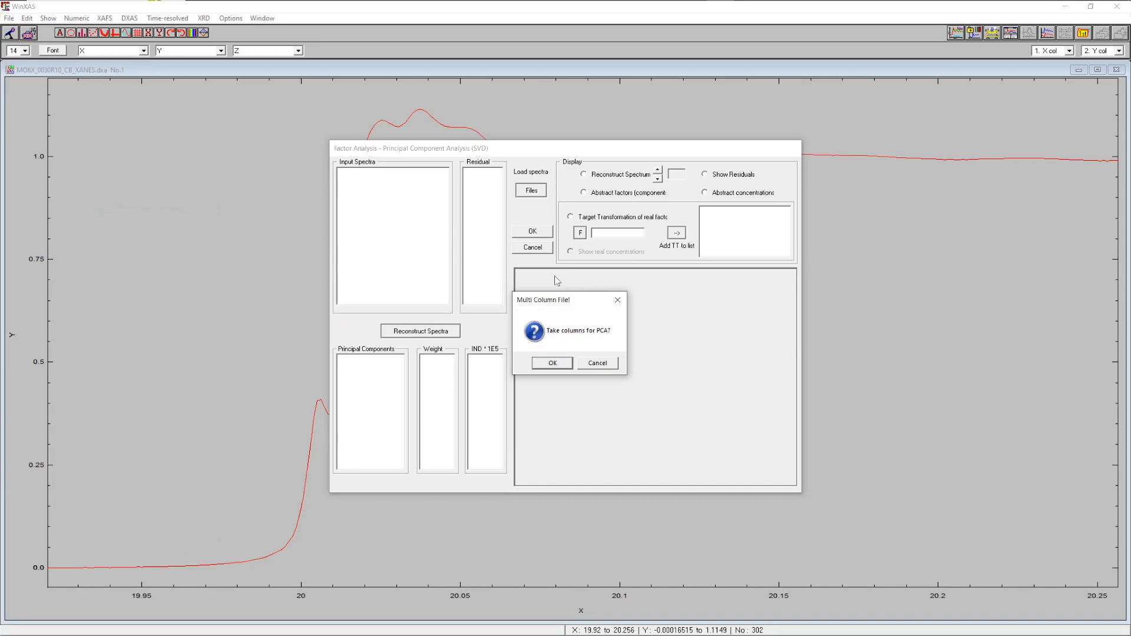
pyautogui.click(553, 363)
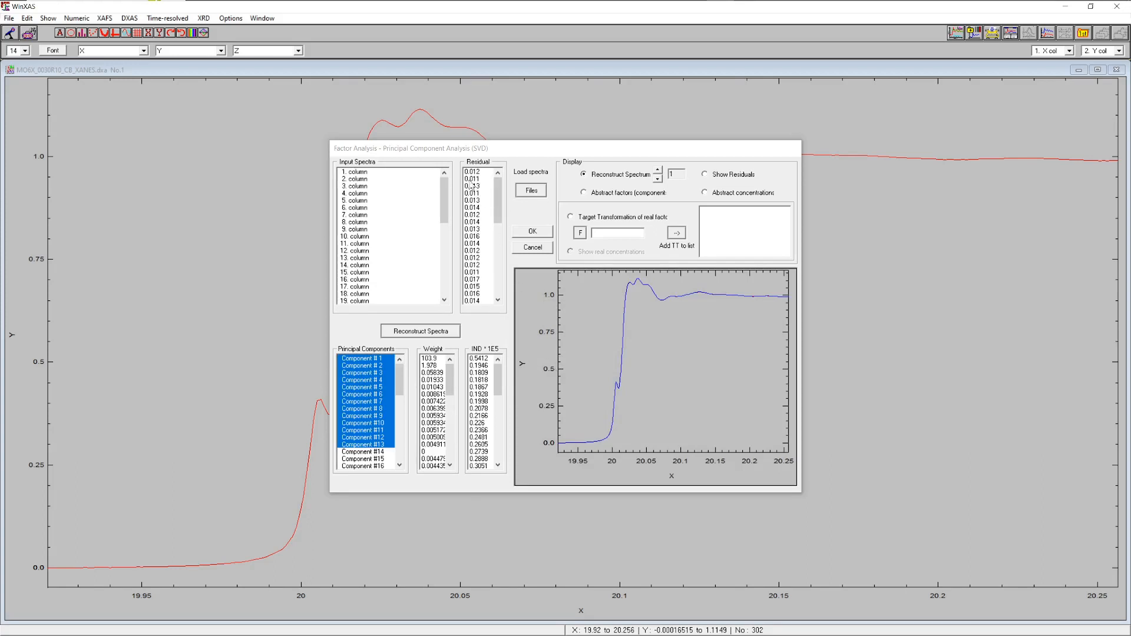
pyautogui.moveTo(447, 200); pyautogui.dragTo(392, 195)
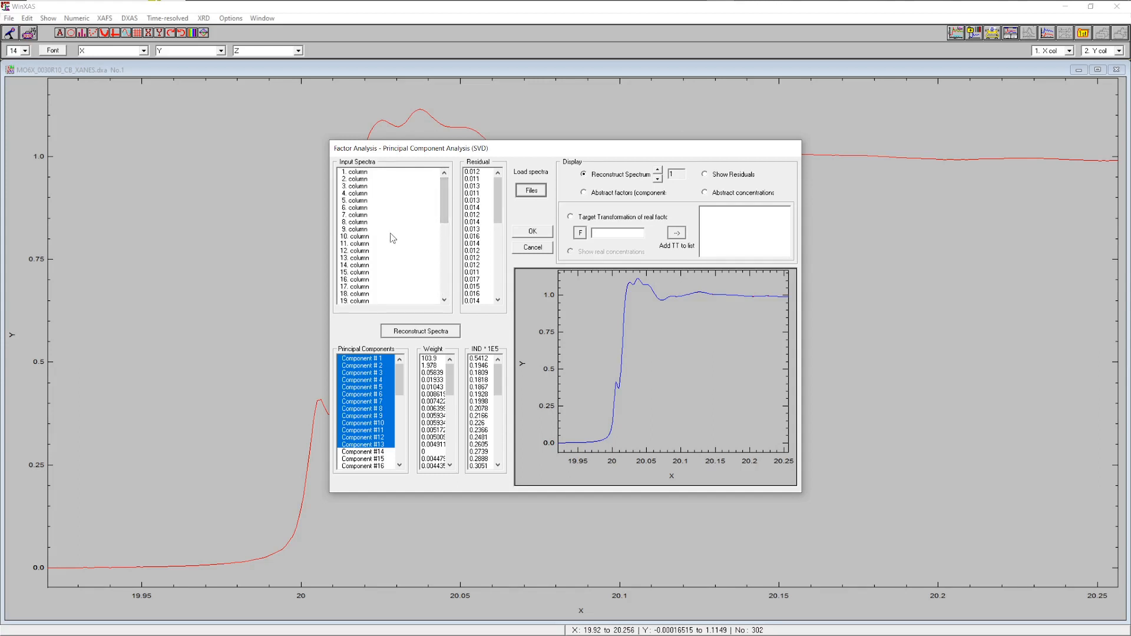
pyautogui.keyDown('shift'); pyautogui.click(366, 366); pyautogui.keyUp('shift')
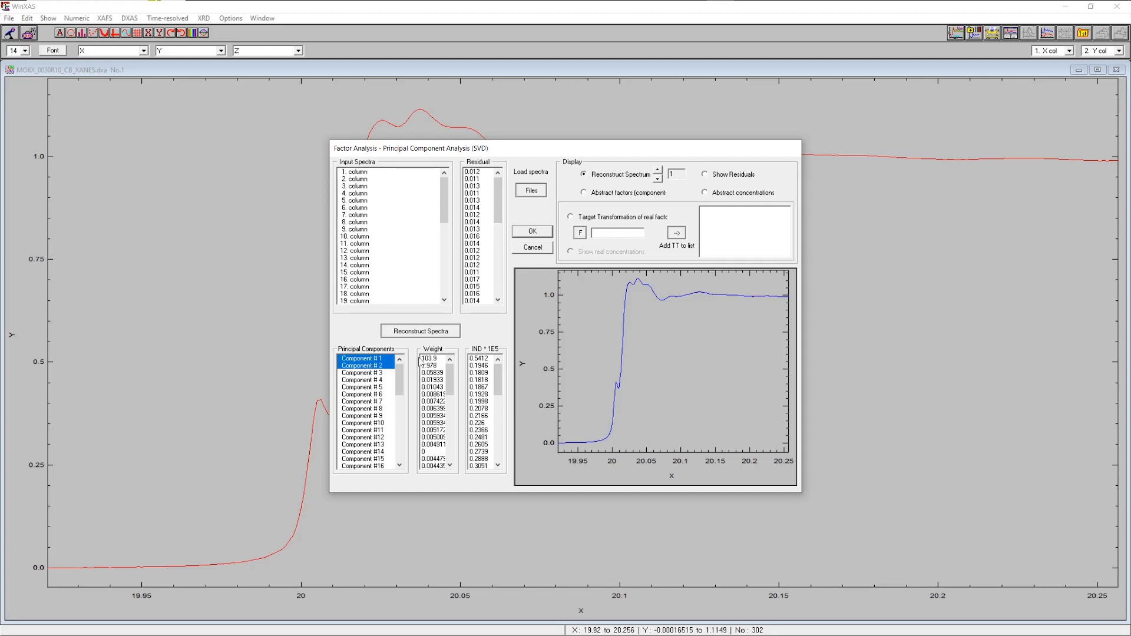
pyautogui.click(416, 333)
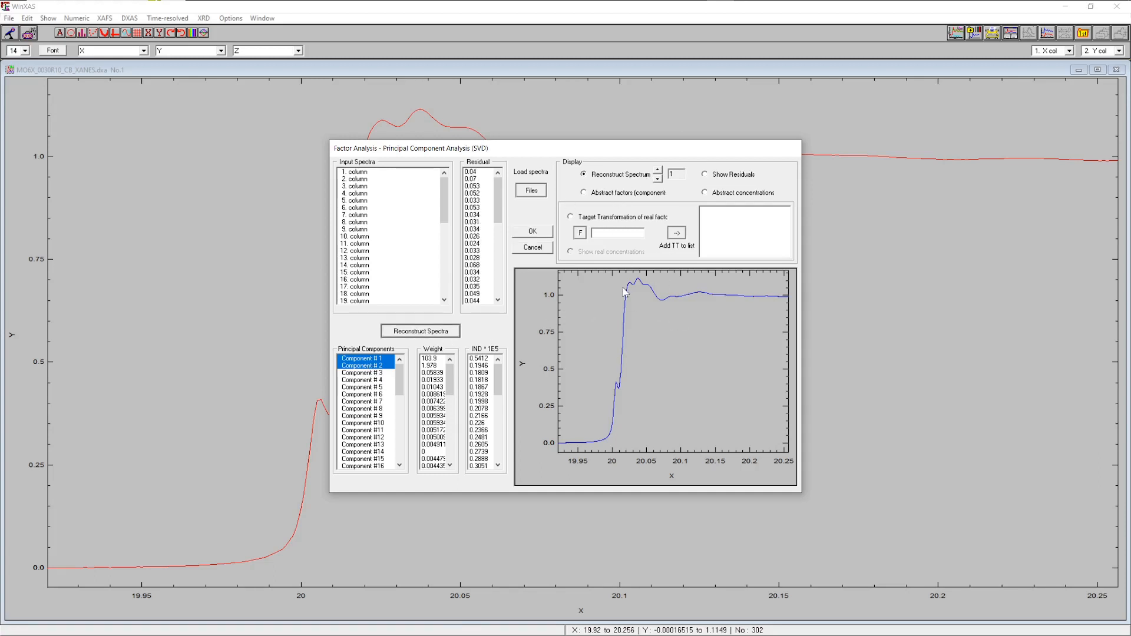
# - Show the reconstruction residuals, and add MoO3.xan from the *.xan files to the list as a target transformation
pyautogui.click(709, 176)
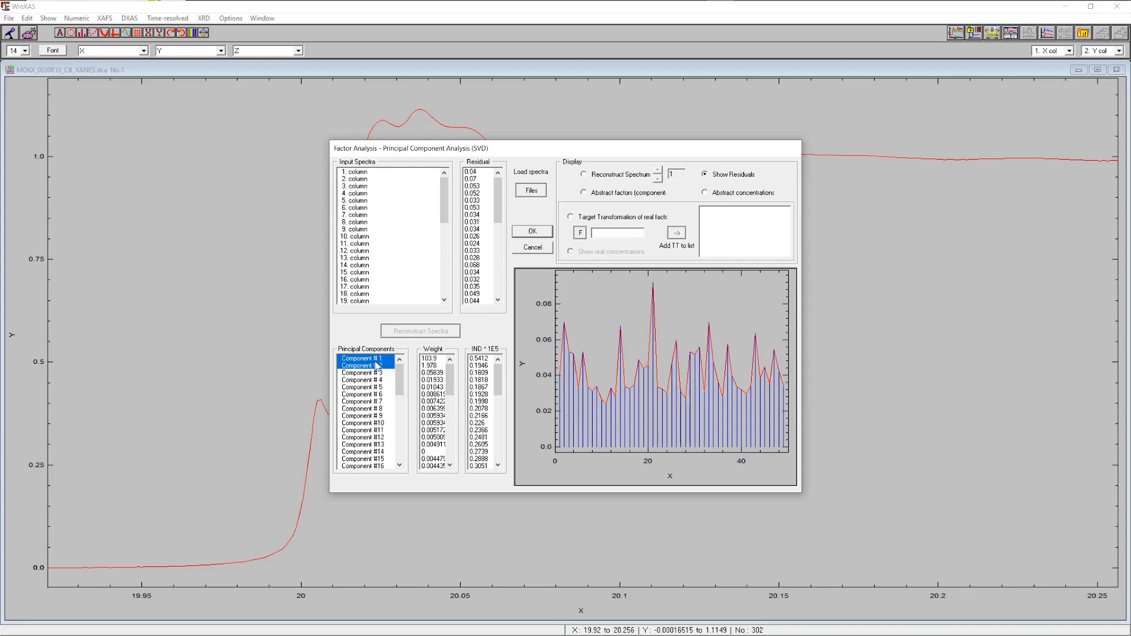
pyautogui.click(587, 223)
pyautogui.click(477, 440)
pyautogui.press('BackSpace')
pyautogui.press('BackSpace')
pyautogui.press('BackSpace')
pyautogui.write('xan')
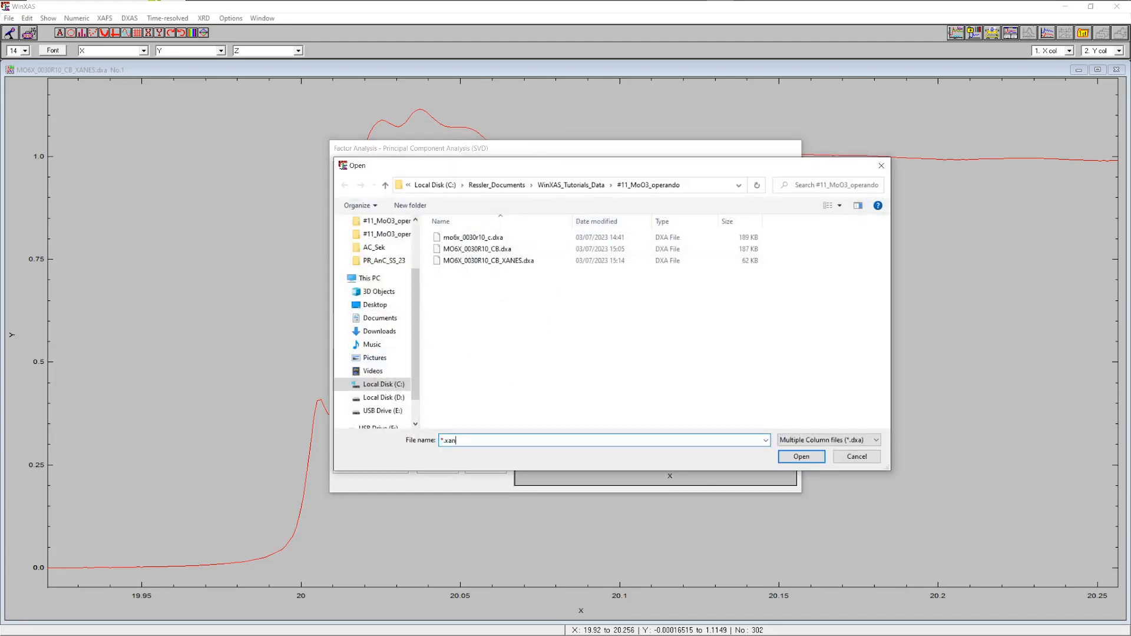
pyautogui.press('Return')
pyautogui.click(568, 249)
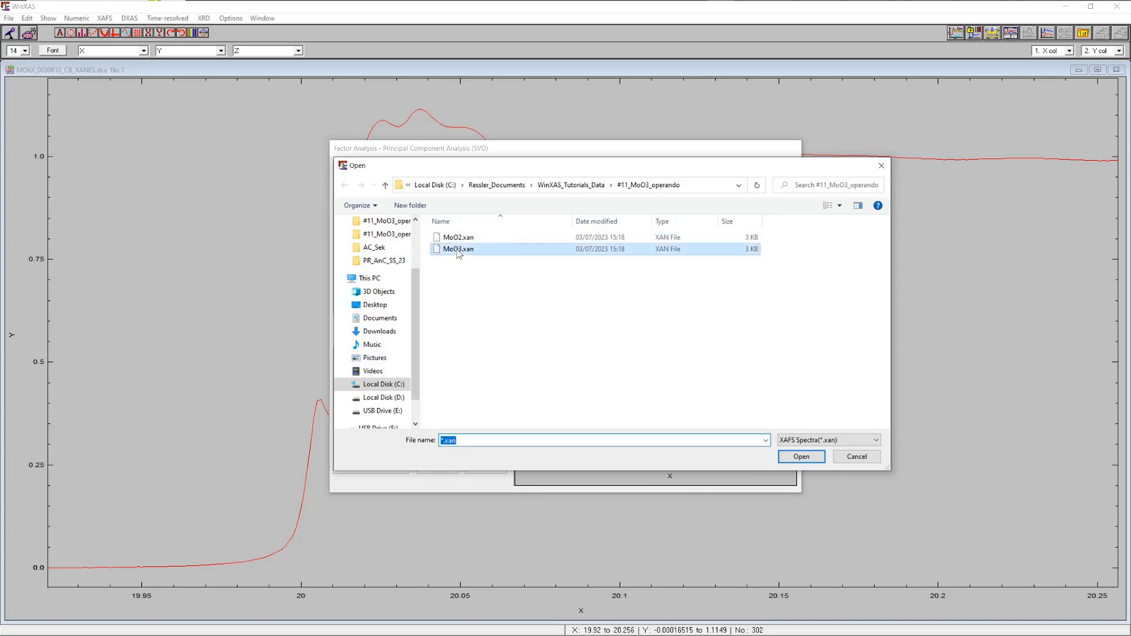
pyautogui.click(801, 457)
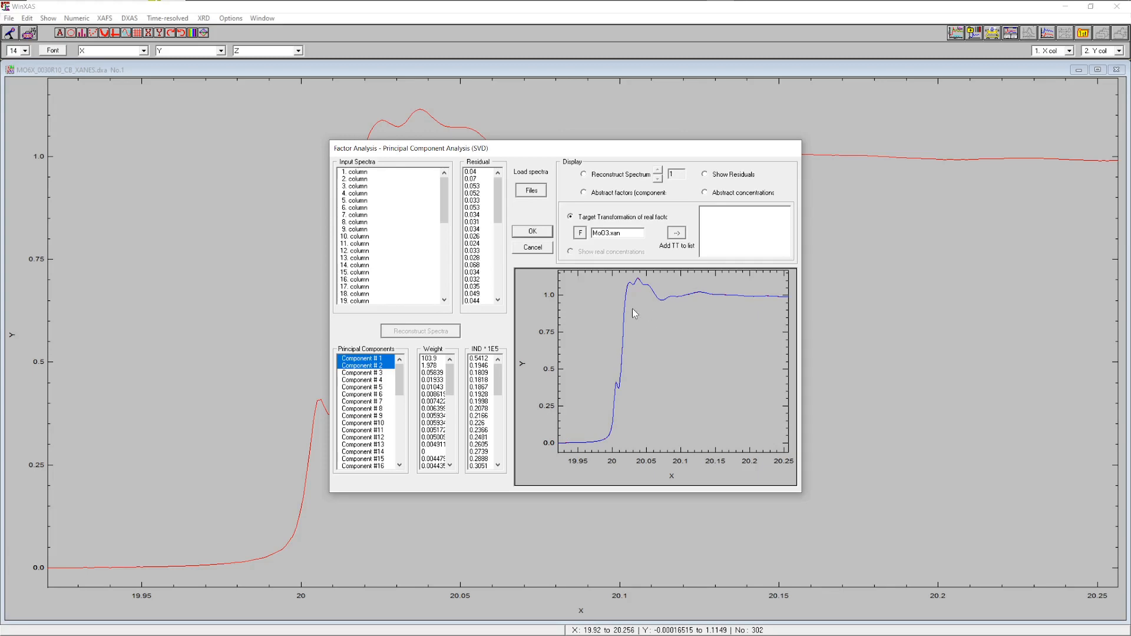
pyautogui.click(678, 233)
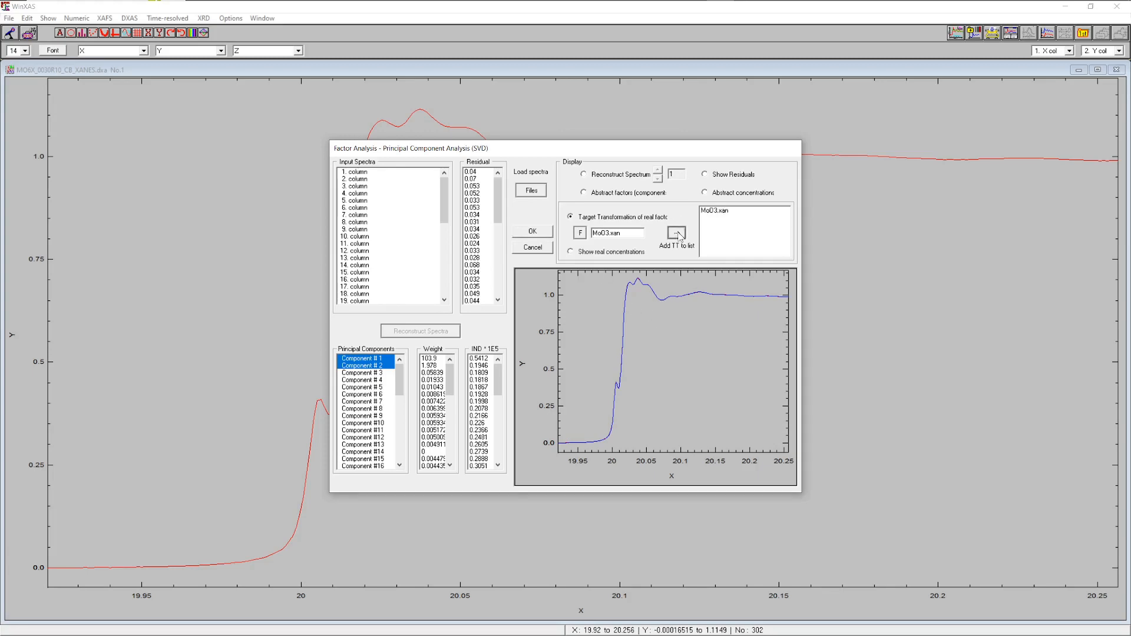
# - Load MoO2.xan from the *.xan files for target transformation and add it to the list
pyautogui.click(580, 233)
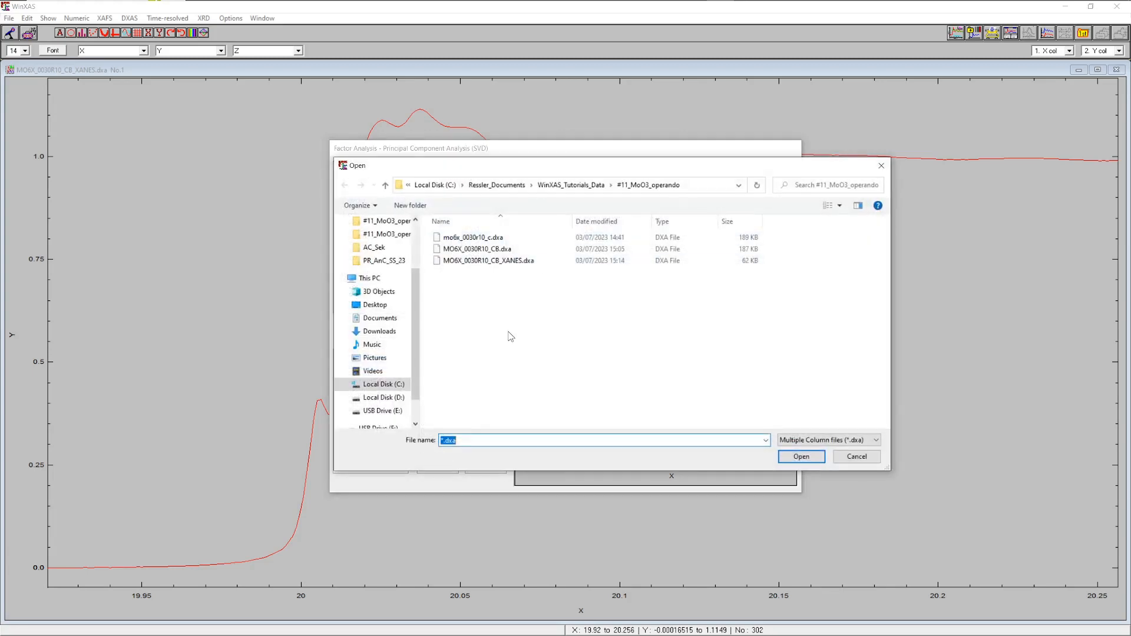
pyautogui.press('End')
pyautogui.press('BackSpace')
pyautogui.press('BackSpace')
pyautogui.press('BackSpace')
pyautogui.write('xan')
pyautogui.press('Return')
pyautogui.click(447, 238)
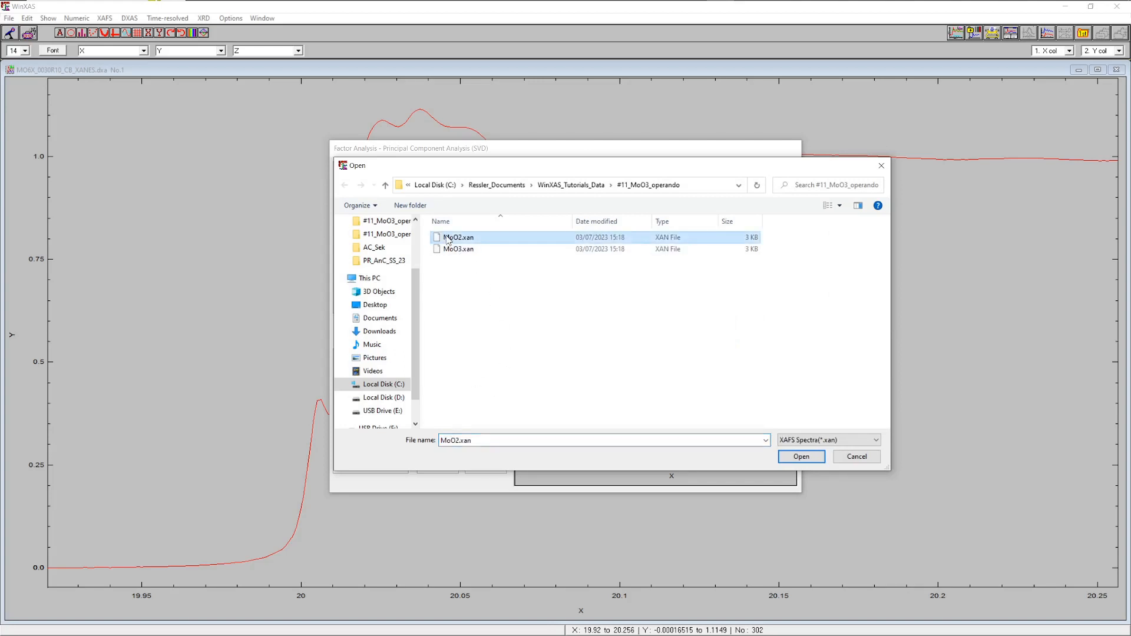
pyautogui.click(801, 457)
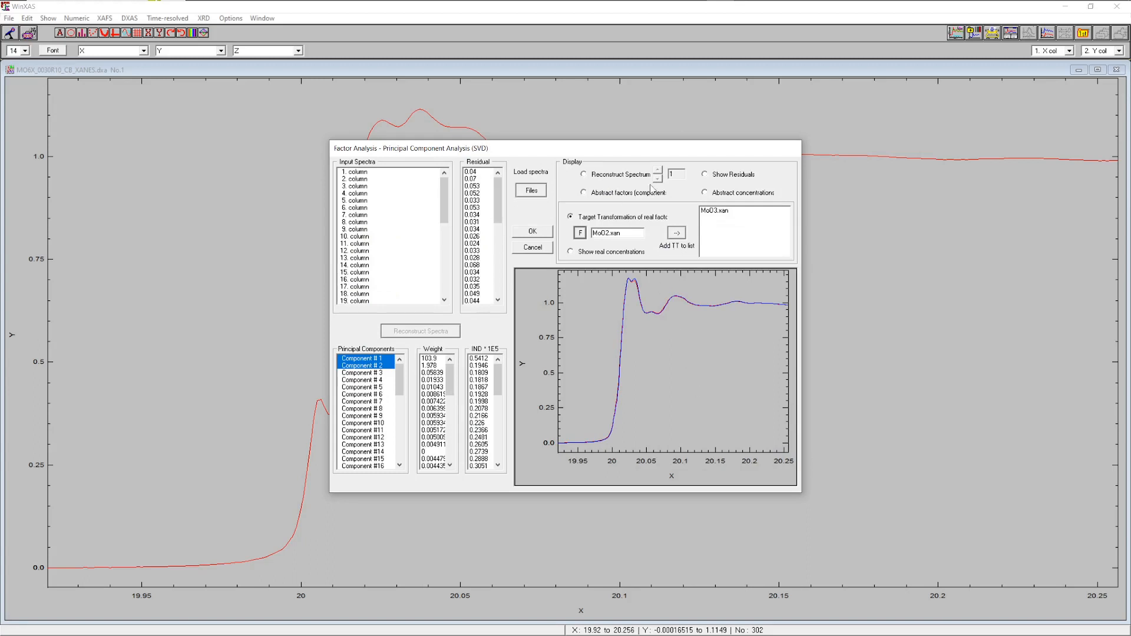
pyautogui.click(676, 233)
# - Show the real concentrations of the listed references, then close the analysis and return to the XANES spectrum graph
pyautogui.click(570, 252)
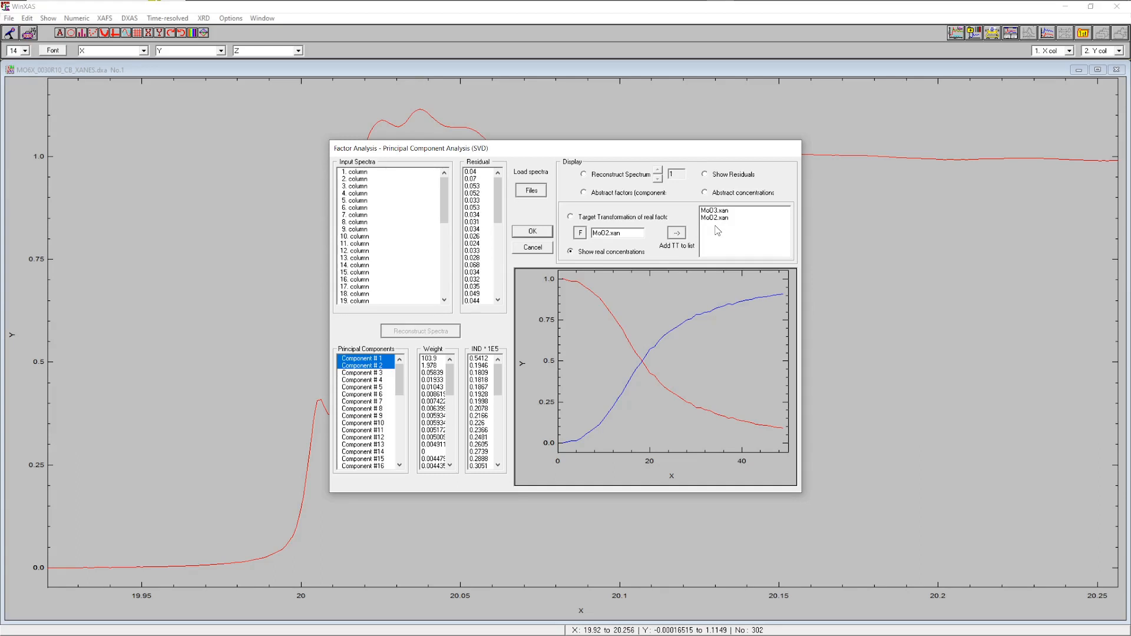
pyautogui.click(532, 247)
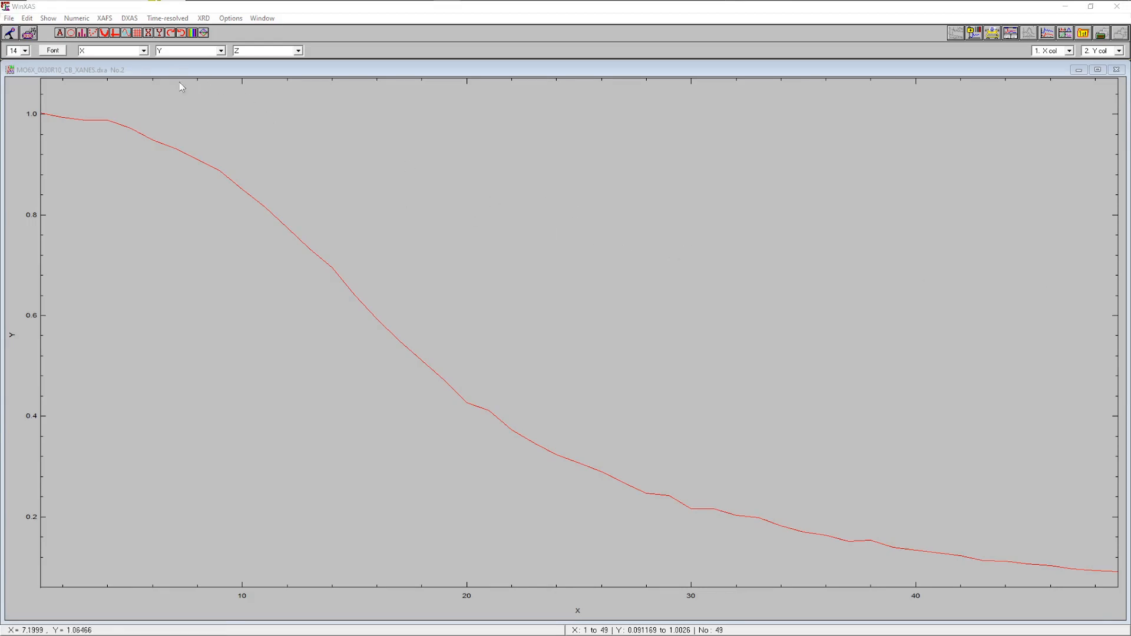
pyautogui.click(612, 236)
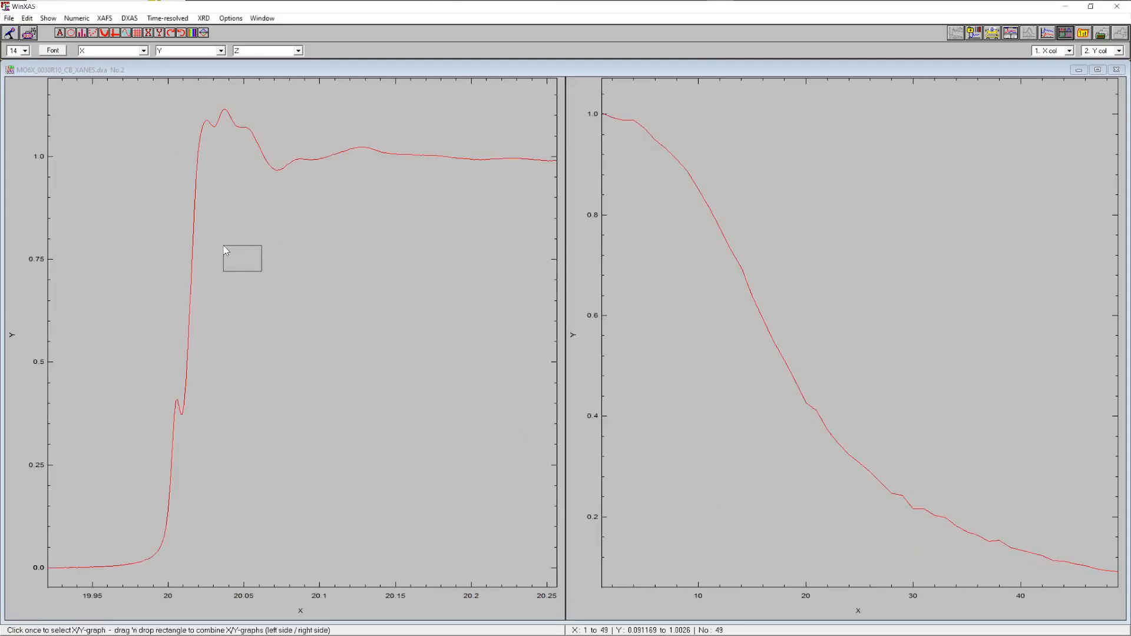
pyautogui.click(225, 250)
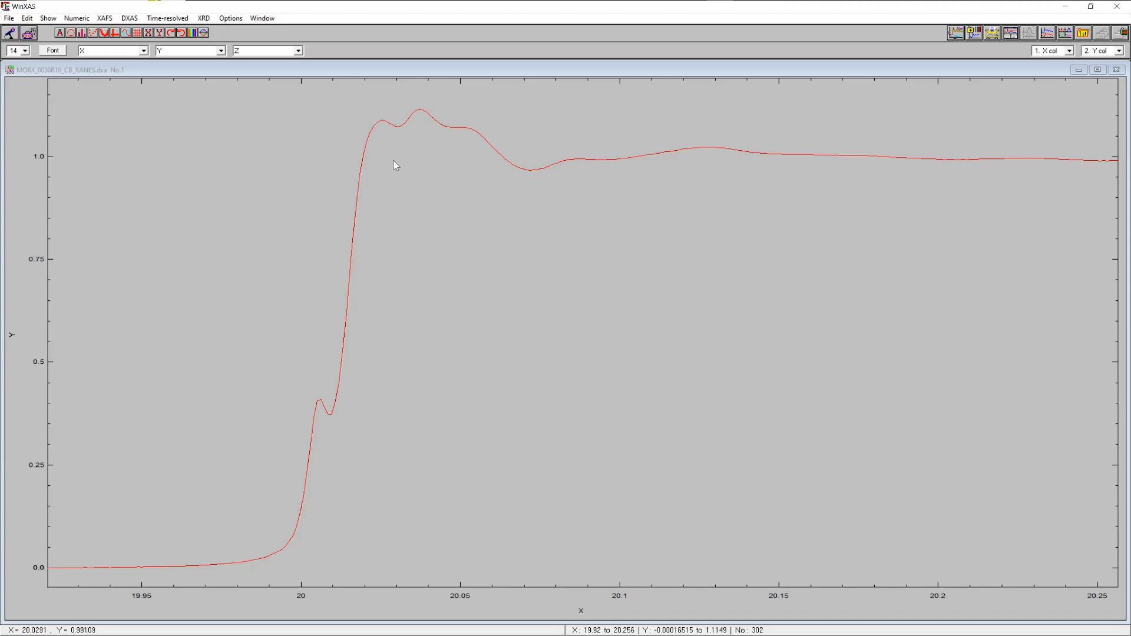
# - Start recording a macro saved as lcxanes.MAK
pyautogui.click(10, 34)
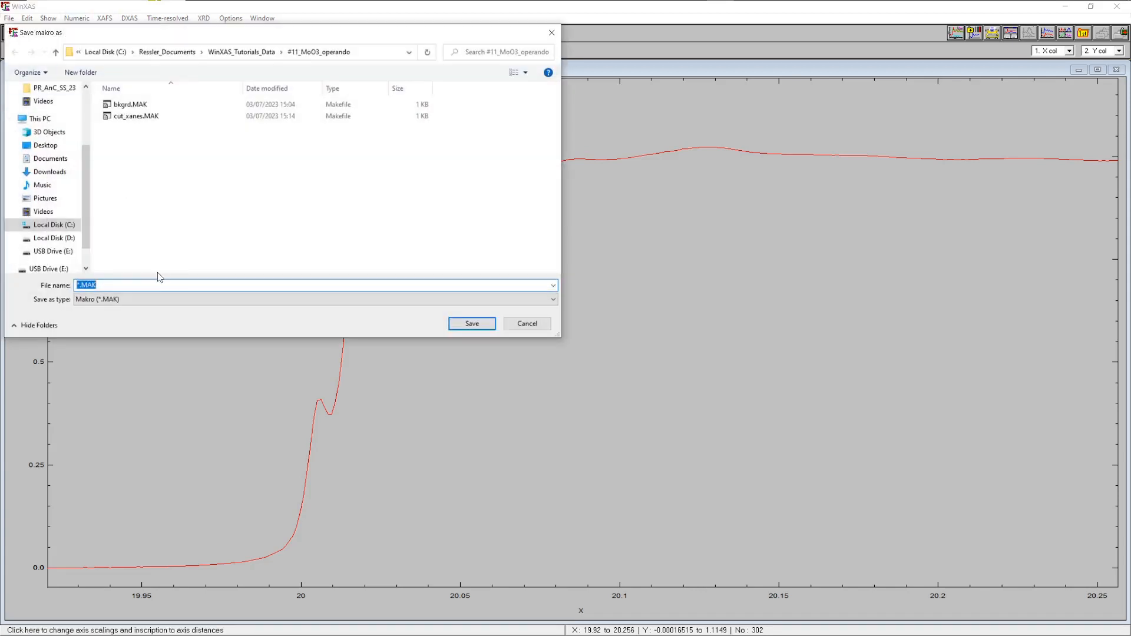
pyautogui.press('Home')
pyautogui.press('Delete')
pyautogui.write('lcxanes')
pyautogui.click(471, 323)
# - Set up a linear combination XANES fit using MoO2.xan and MoO3.xan as reference spectra over the full energy range
pyautogui.click(104, 17)
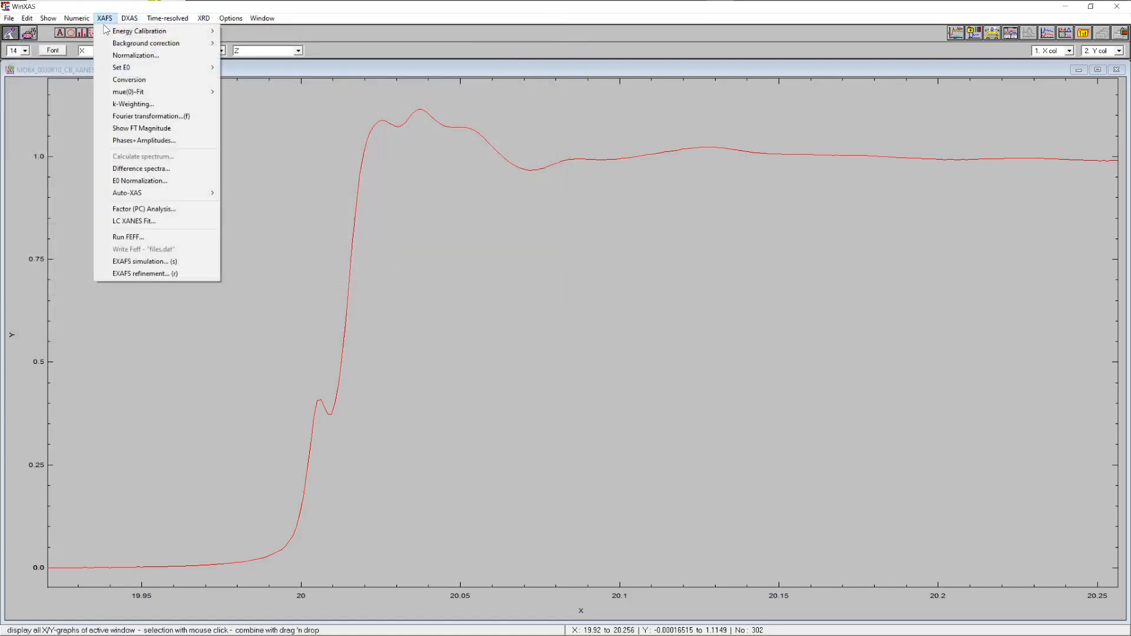
pyautogui.click(133, 222)
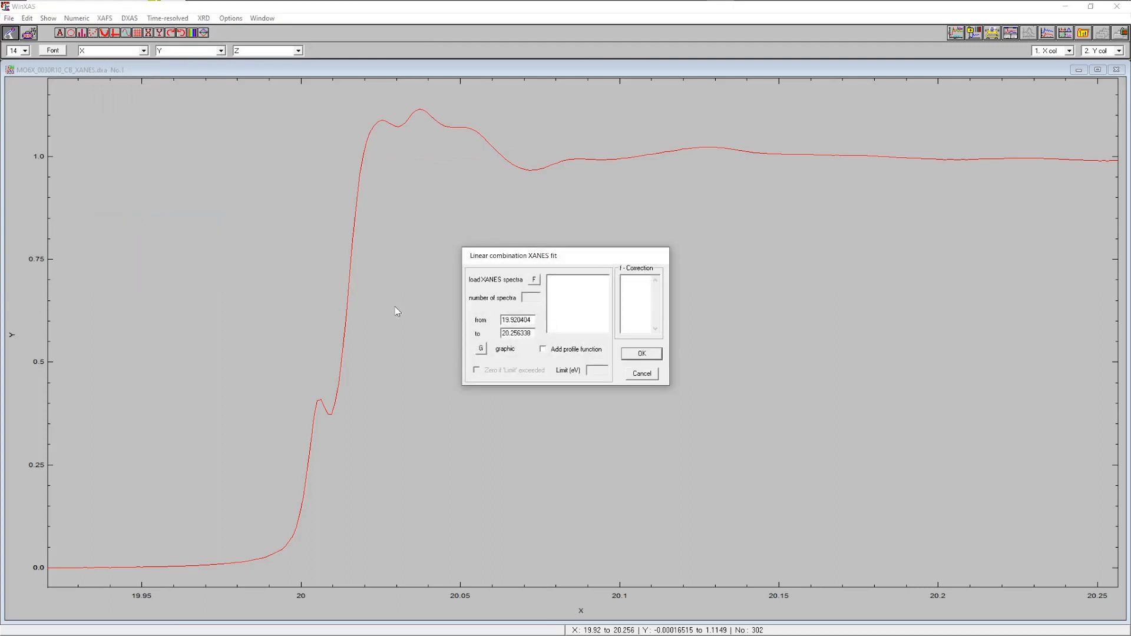
pyautogui.click(534, 279)
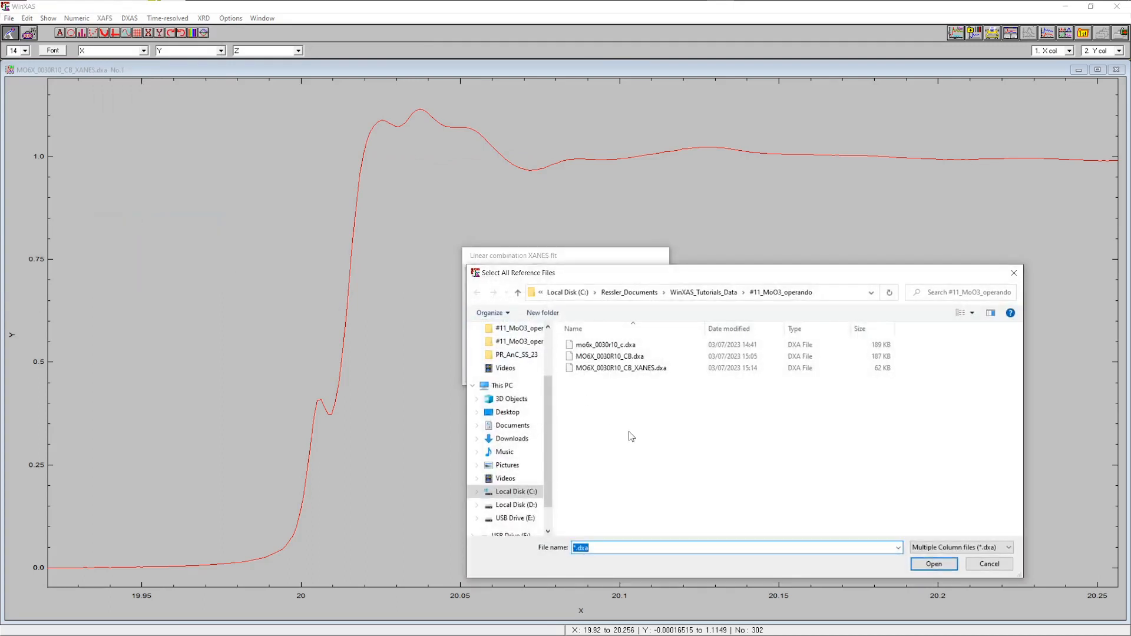
pyautogui.write('*.xan')
pyautogui.press('Return')
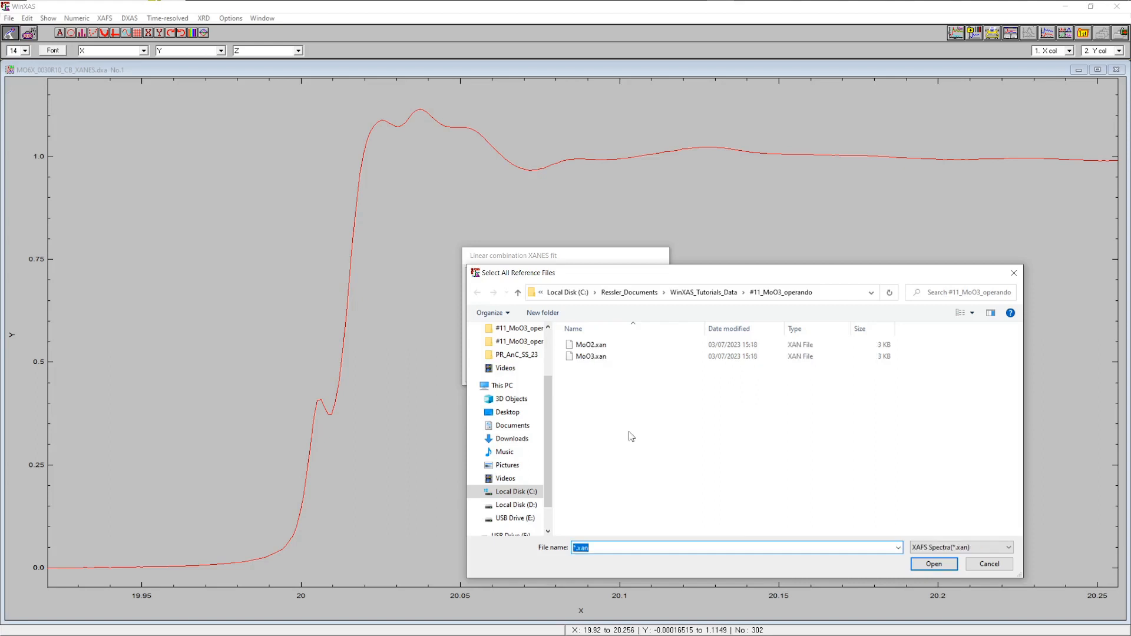
pyautogui.click(591, 345)
pyautogui.keyDown('ctrl'); pyautogui.click(590, 356); pyautogui.keyUp('ctrl')
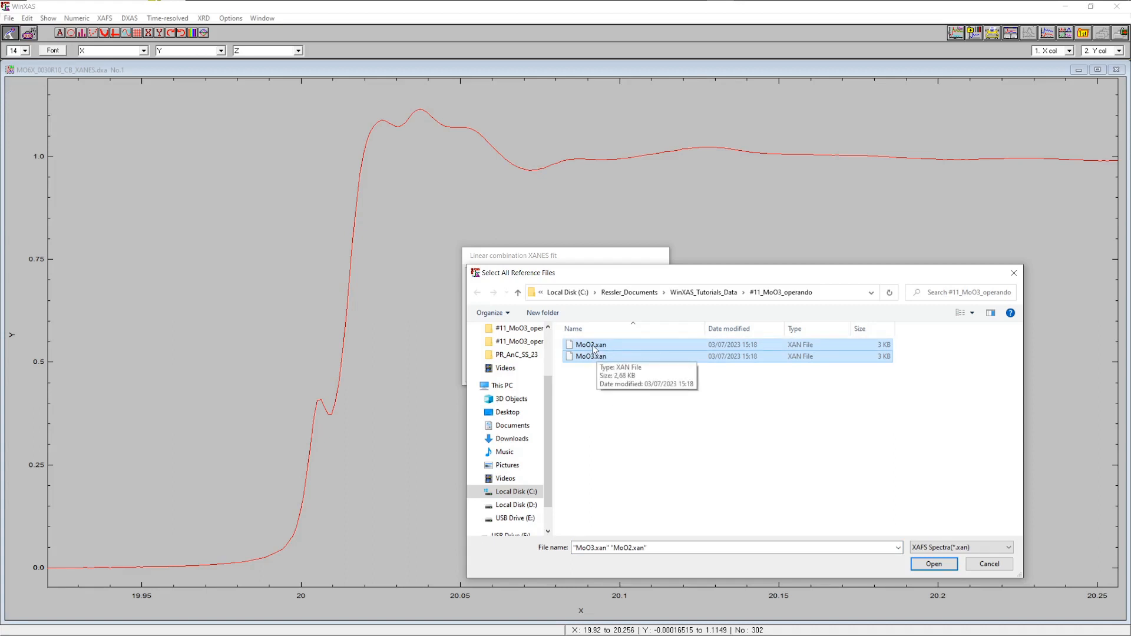
pyautogui.click(933, 564)
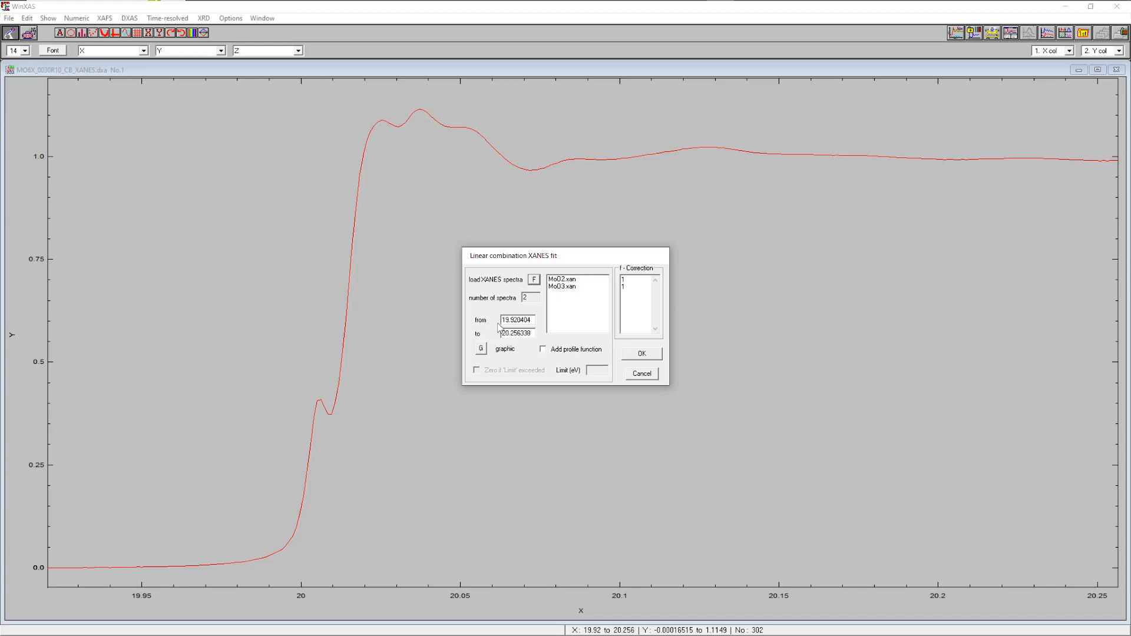
pyautogui.click(641, 354)
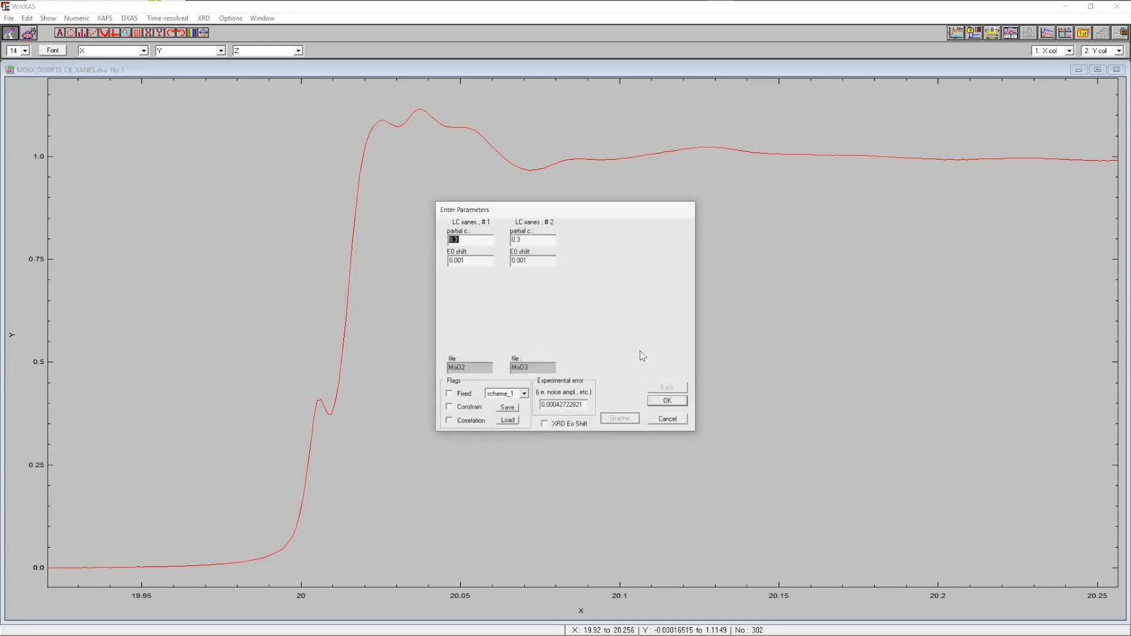
# - Constrain the partial concentration of MoO2 to between 0 and 1
pyautogui.click(463, 239)
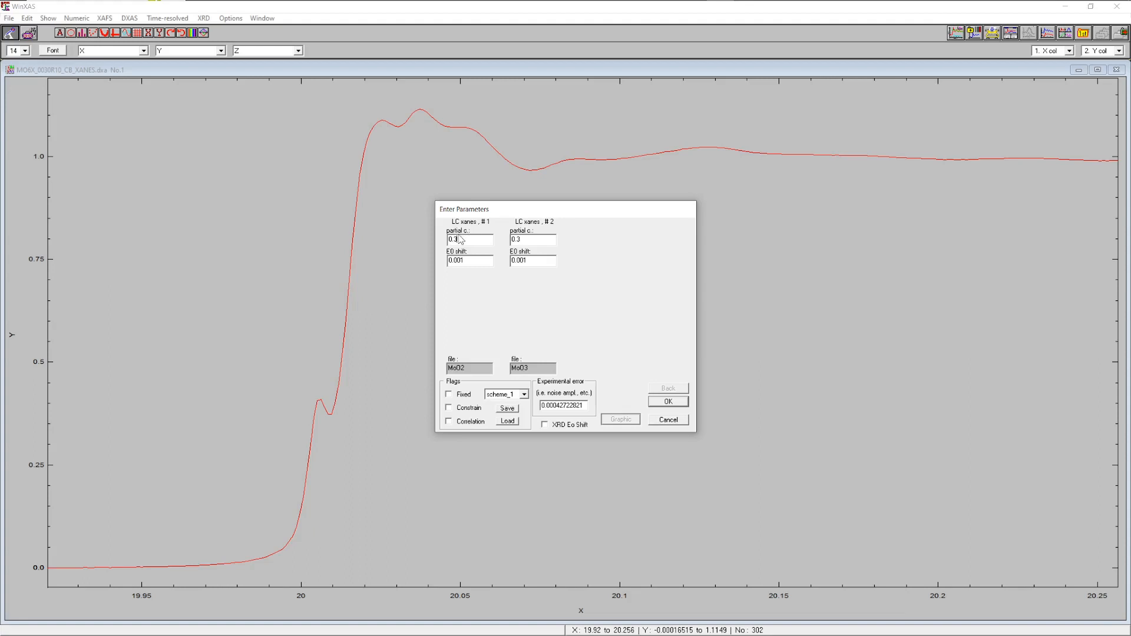
pyautogui.click(456, 408)
pyautogui.write('0')
pyautogui.press('Tab')
pyautogui.write('1')
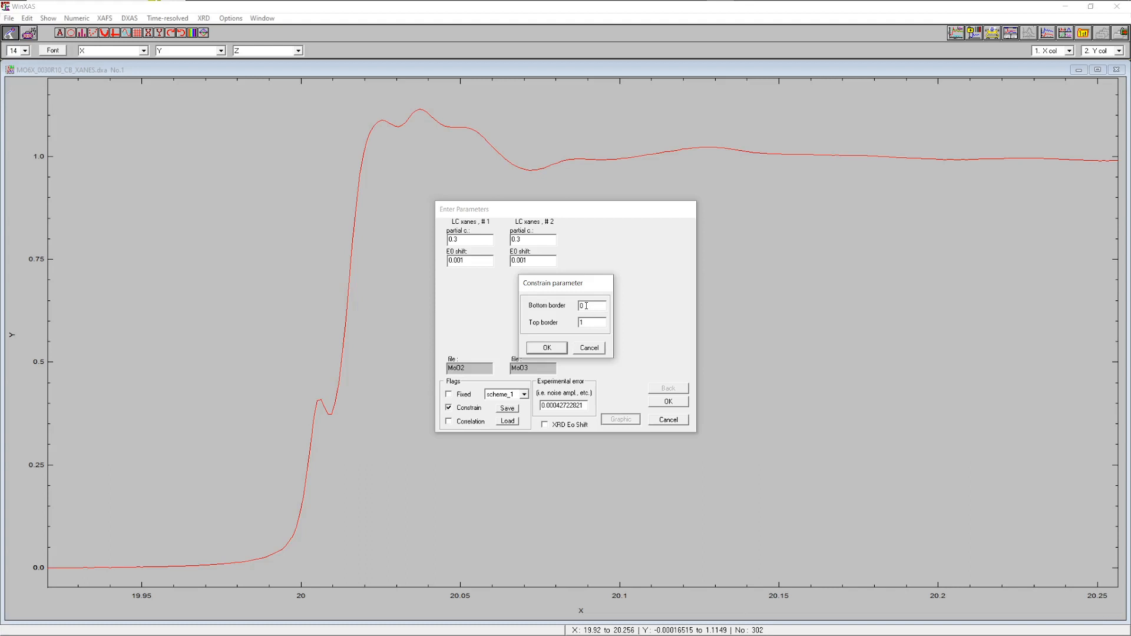
pyautogui.click(546, 348)
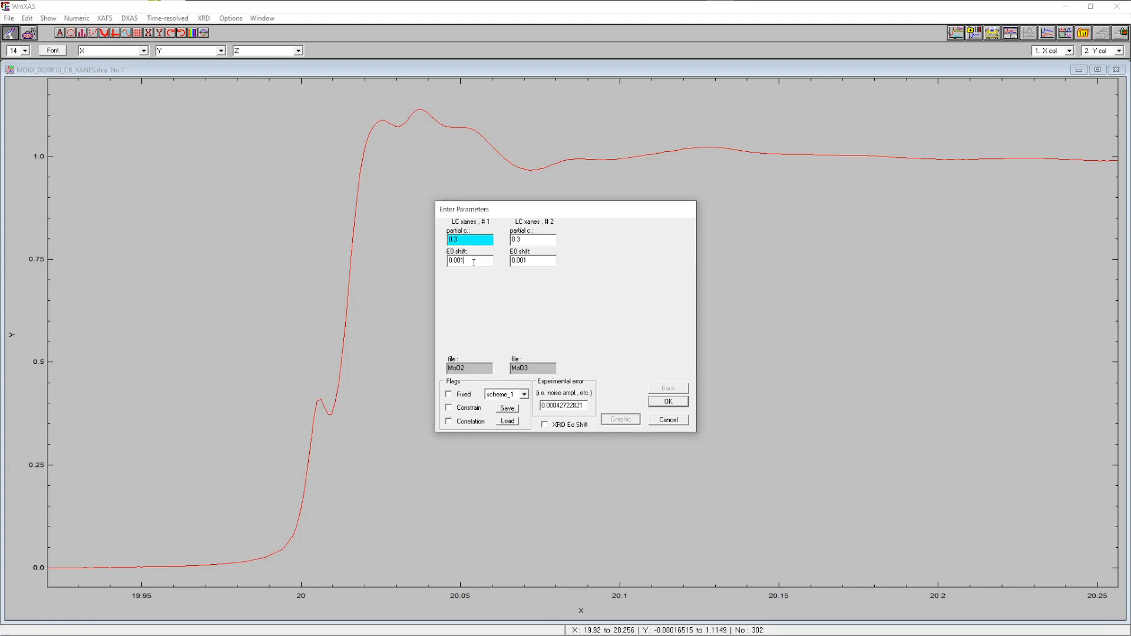
# - Constrain the E0 shift of MoO2 to between -0.003 and 0.003
pyautogui.click(468, 408)
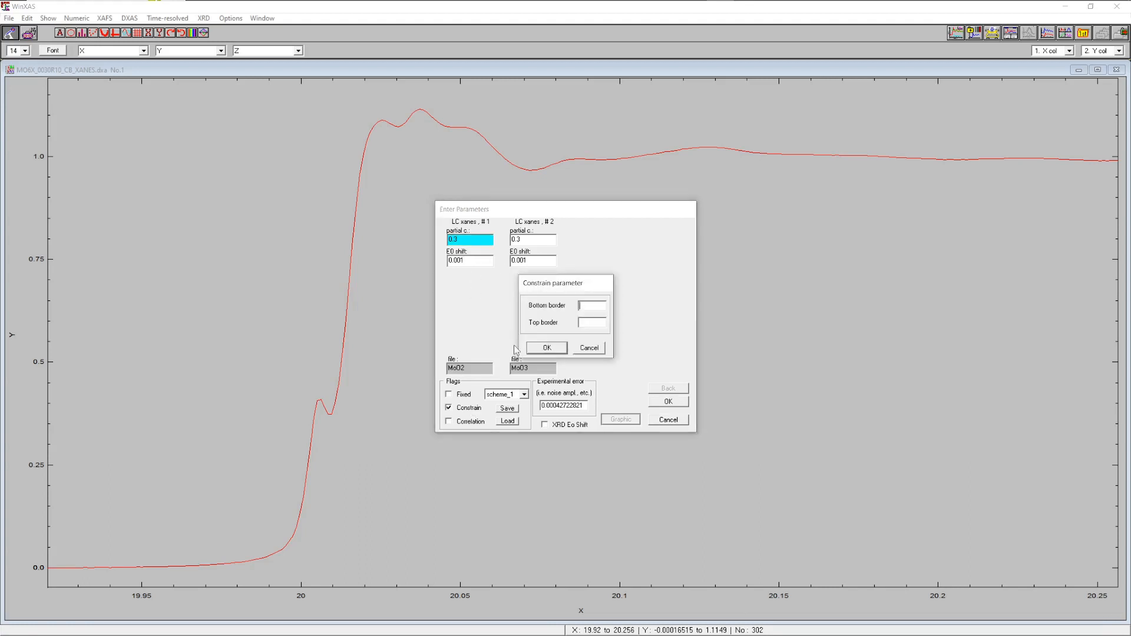
pyautogui.write('-0.003')
pyautogui.hotkey('ctrl', 'a')
pyautogui.hotkey('ctrl', 'c')
pyautogui.press('End')
pyautogui.click(590, 323)
pyautogui.hotkey('ctrl', 'v')
pyautogui.press('Delete')
pyautogui.click(542, 348)
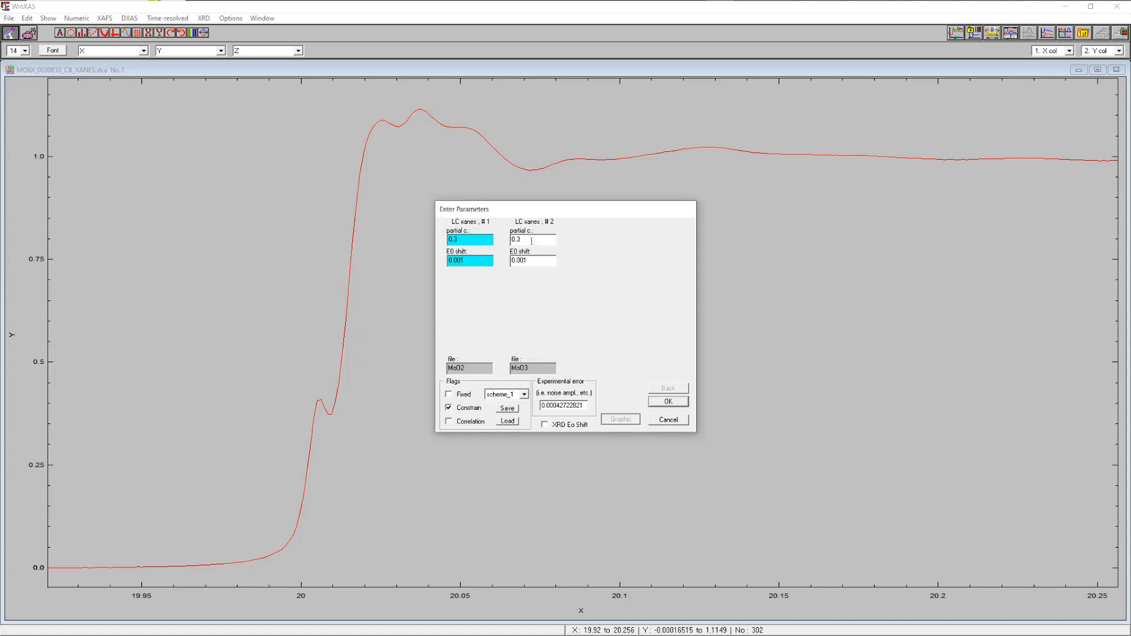
# - Constrain the partial concentration of MoO3, and limit its E0 shift to between -0.003 and 0.003
pyautogui.click(469, 410)
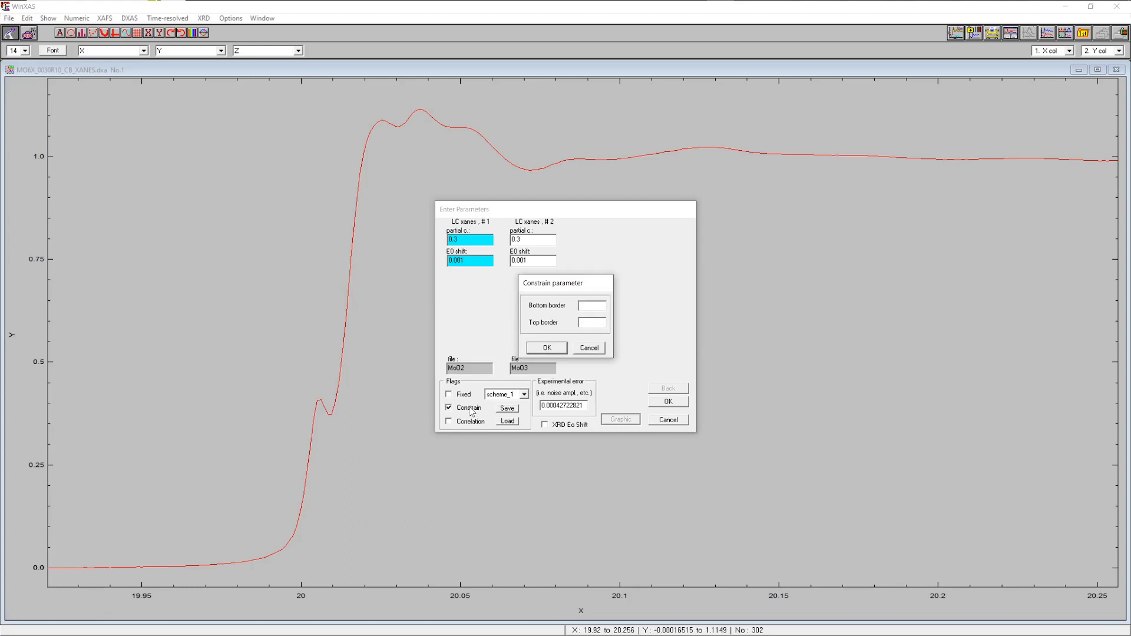
pyautogui.click(547, 348)
pyautogui.click(477, 409)
pyautogui.write('-0.0030.003')
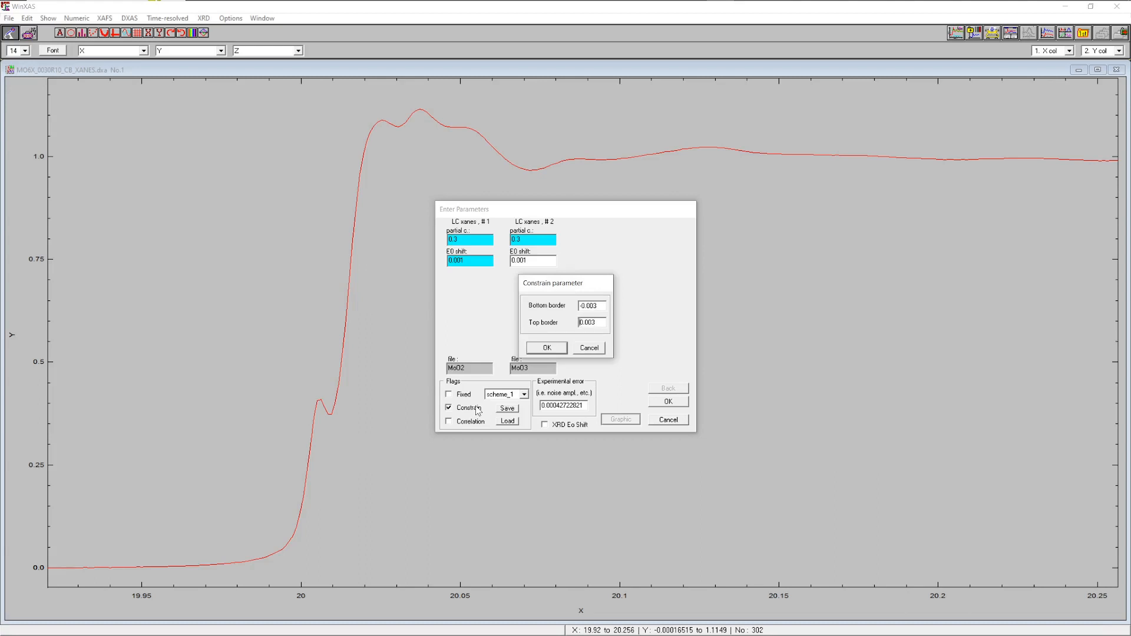
pyautogui.click(547, 348)
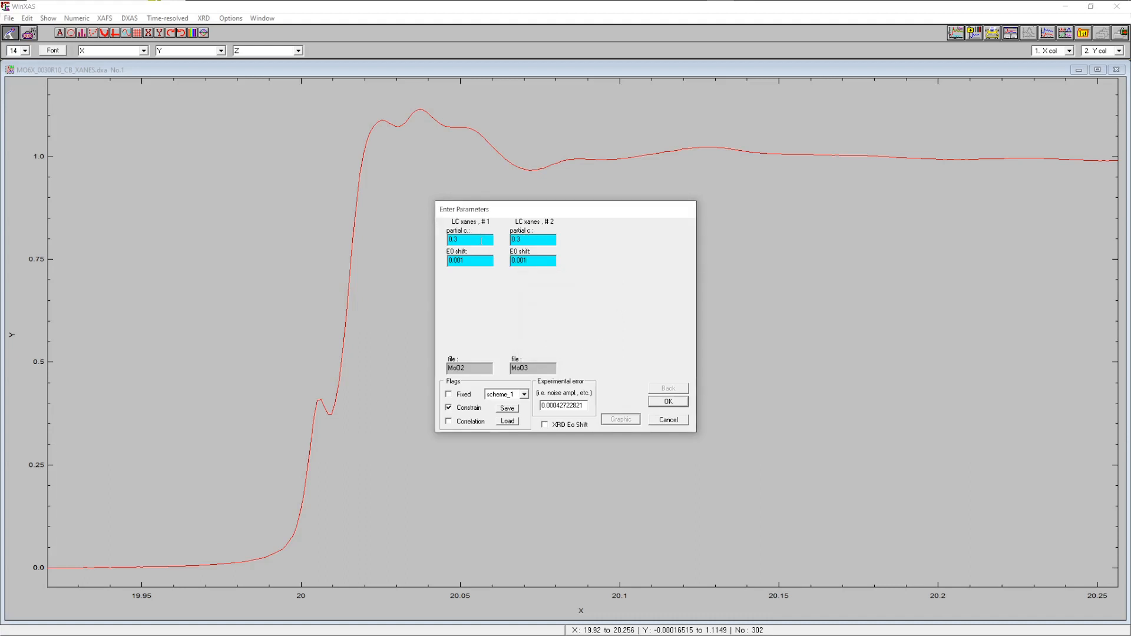
# - Run the linear combination fit and accept it without calculating confidence limits or F tests, then maximize the spectrum window
pyautogui.click(668, 402)
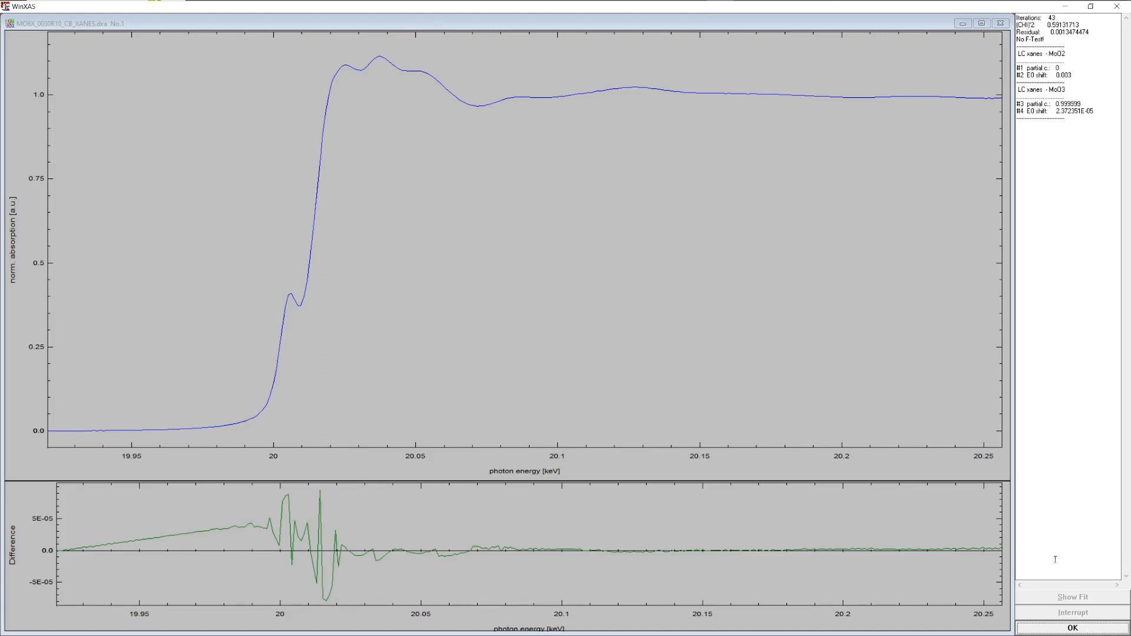
pyautogui.click(1052, 629)
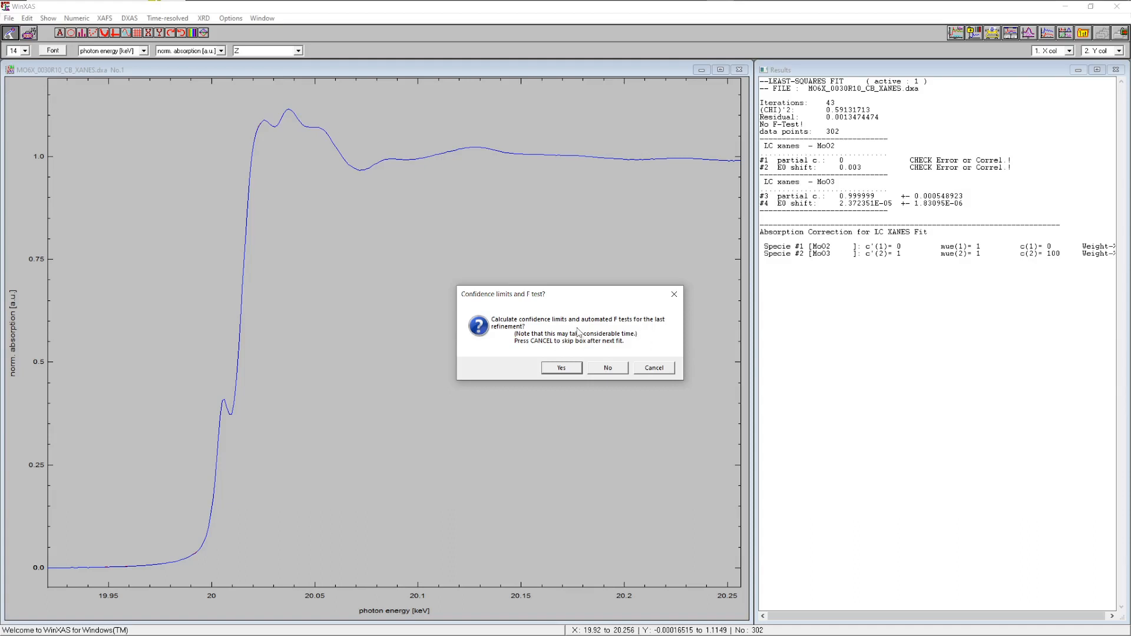
pyautogui.click(651, 369)
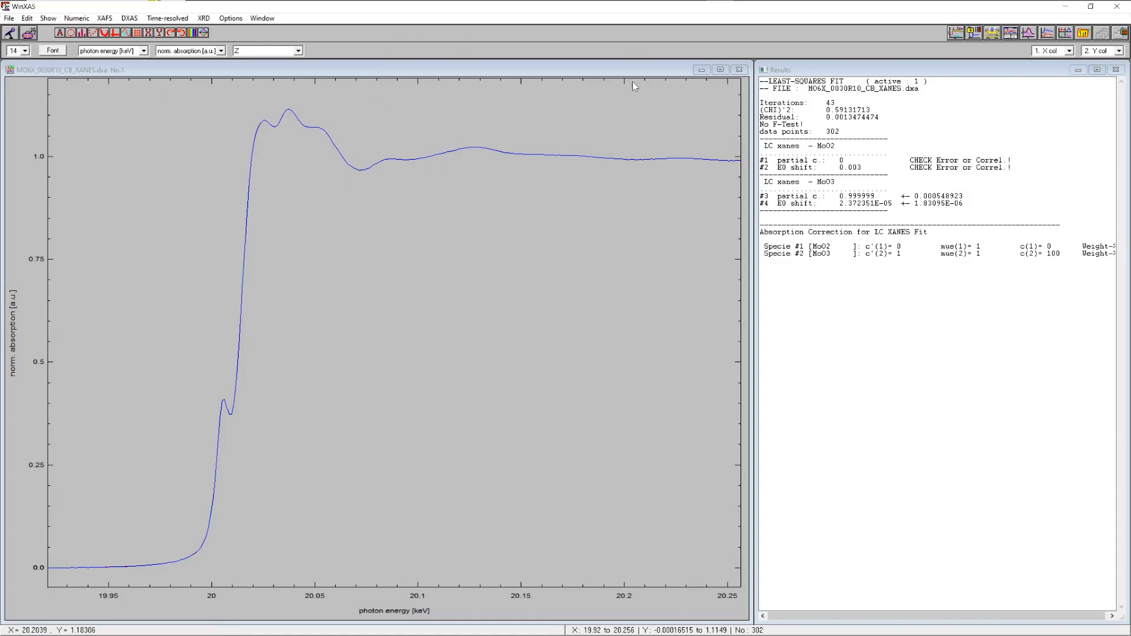
pyautogui.doubleClick(586, 72)
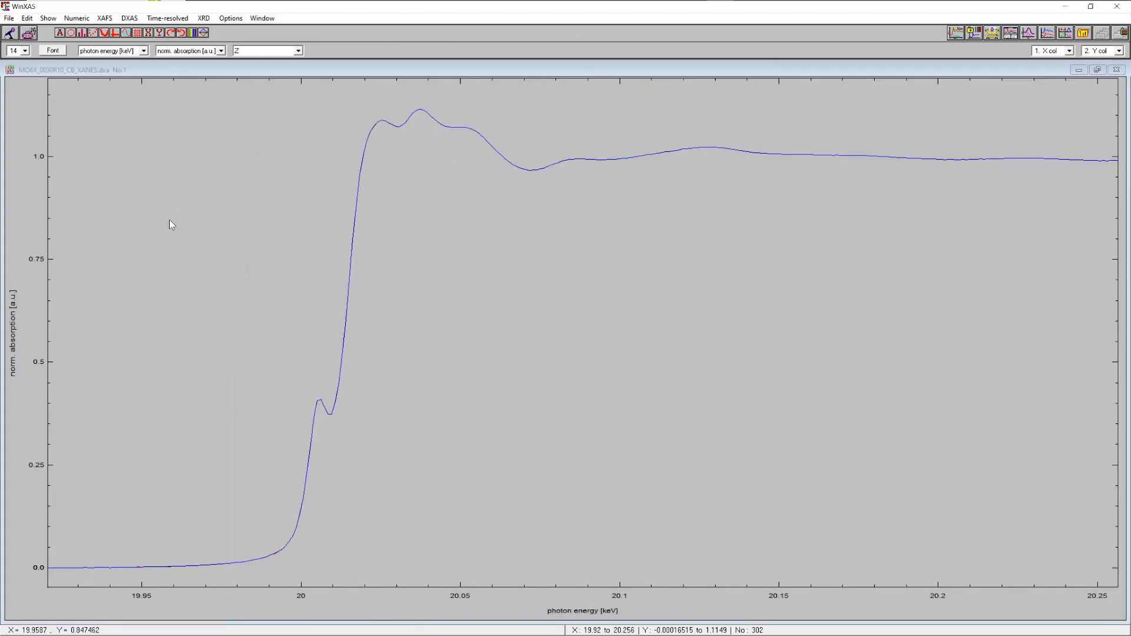
# - Run the automatic macro analysis on columns 2 to 50 with lcxanes.MAK, saving the fit parameters under a file name extended with _LC
pyautogui.click(168, 18)
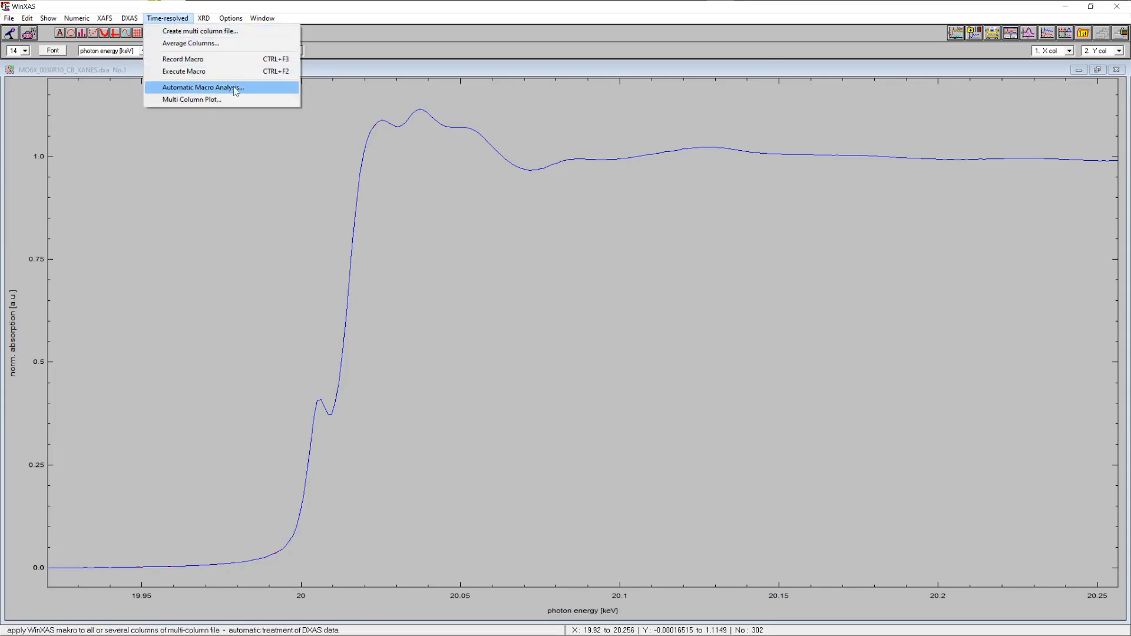
pyautogui.click(206, 88)
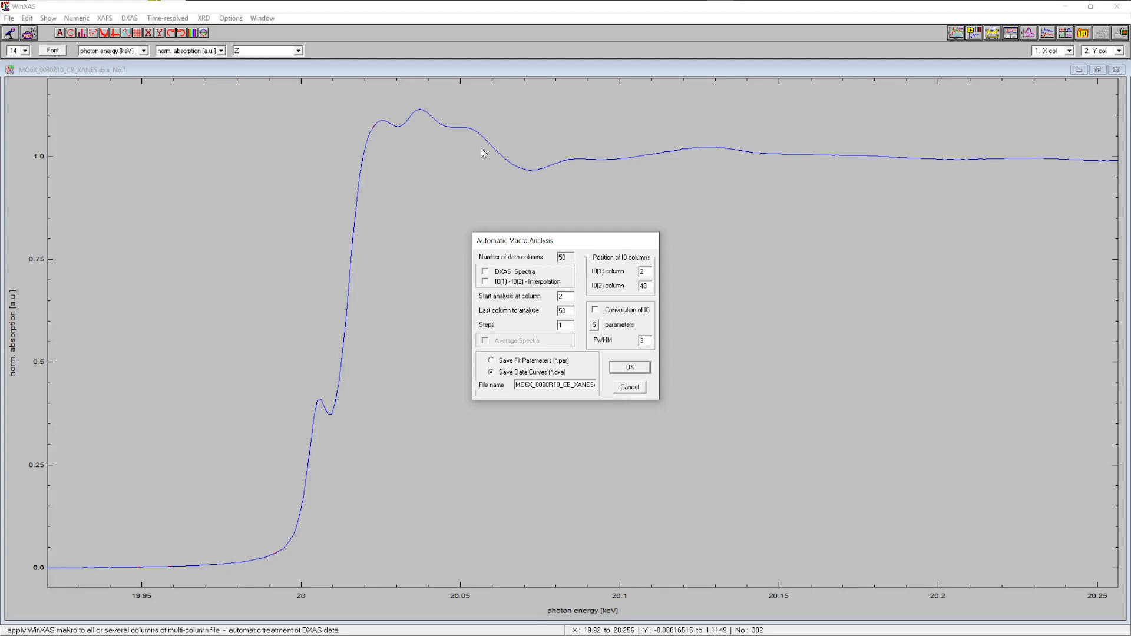
pyautogui.click(504, 362)
pyautogui.click(582, 385)
pyautogui.press('Right')
pyautogui.press('Right')
pyautogui.press('Right')
pyautogui.press('BackSpace')
pyautogui.write('_LC')
pyautogui.click(629, 368)
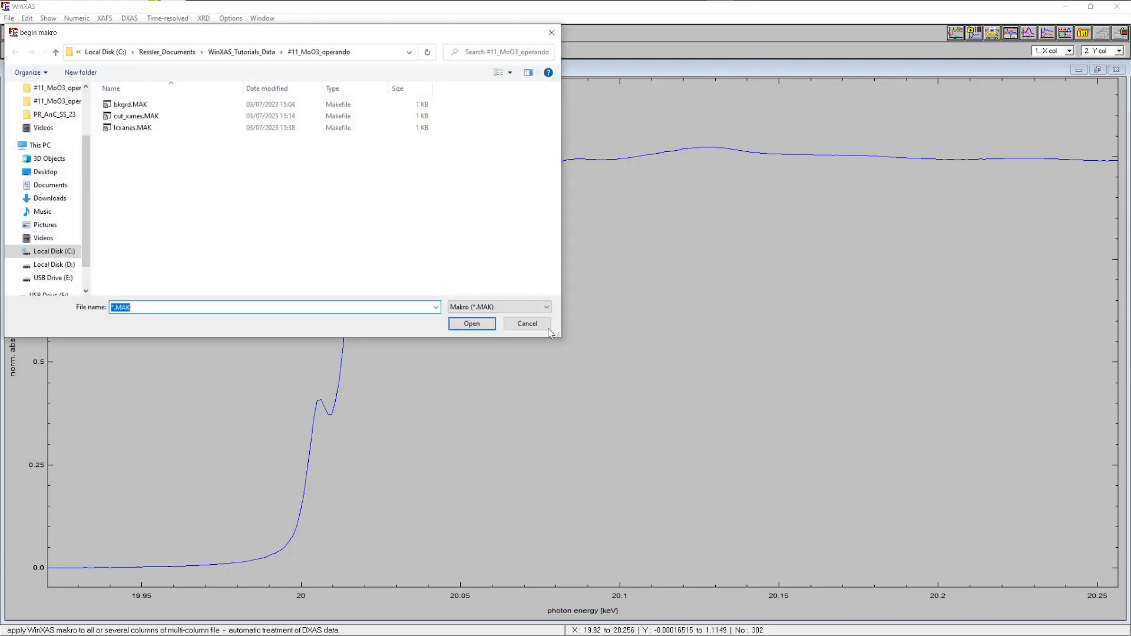
pyautogui.click(125, 129)
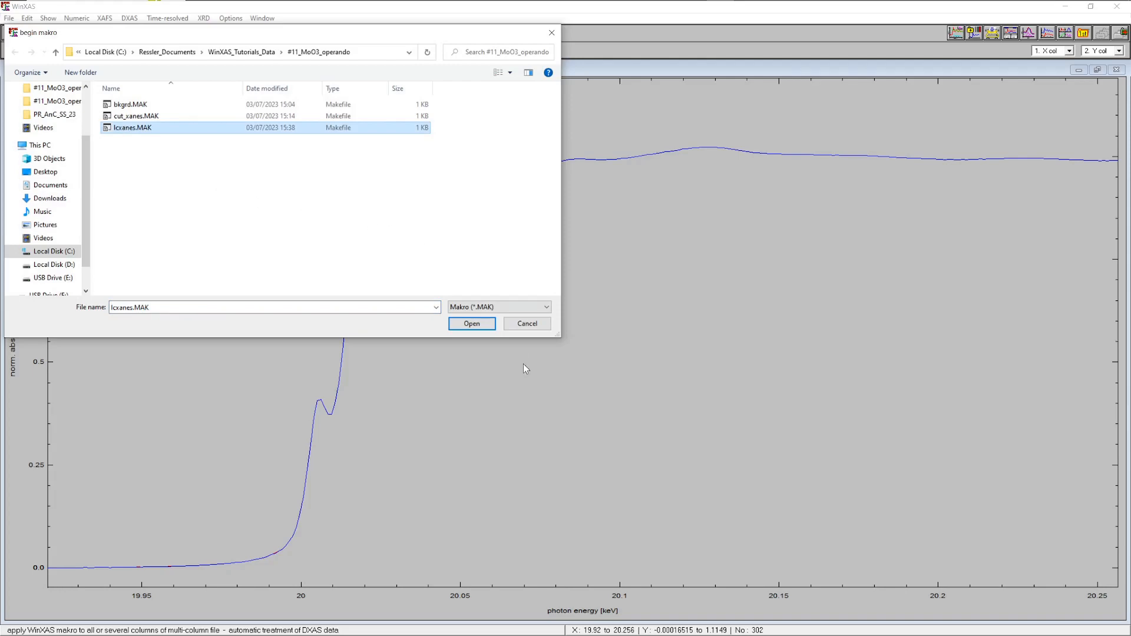
pyautogui.click(471, 324)
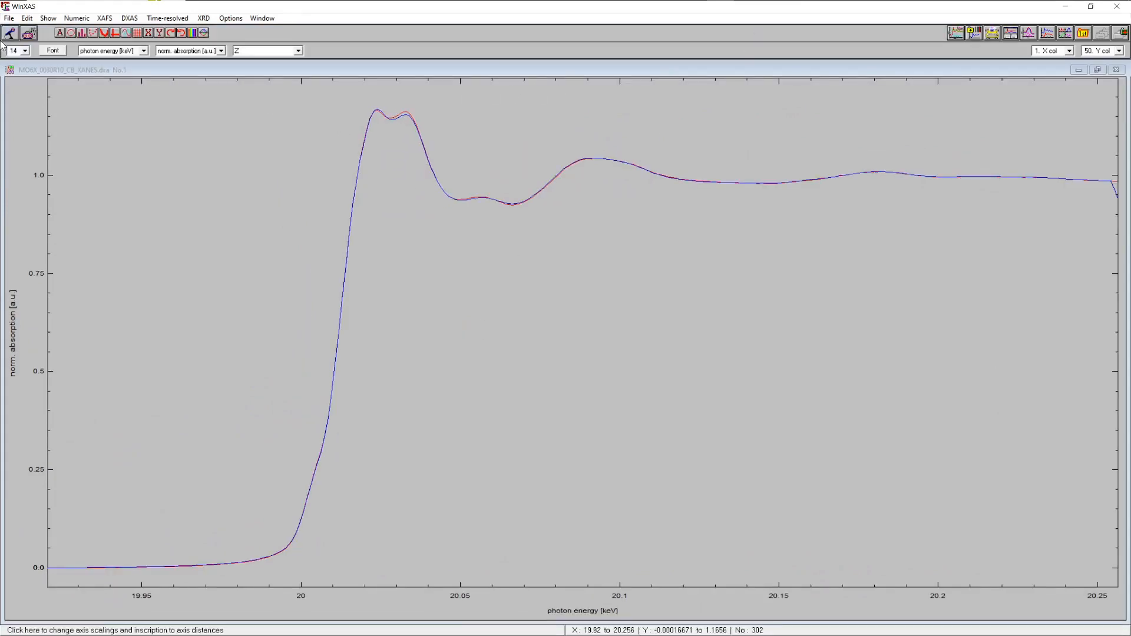
# - Open the fit parameter file MO6X_0030R10_CB_XANES_LC.par as a new graph, without calculating an XAS spectrum
pyautogui.click(9, 17)
pyautogui.click(20, 29)
pyautogui.press('Right')
pyautogui.press('BackSpace')
pyautogui.press('BackSpace')
pyautogui.press('BackSpace')
pyautogui.write('pa')
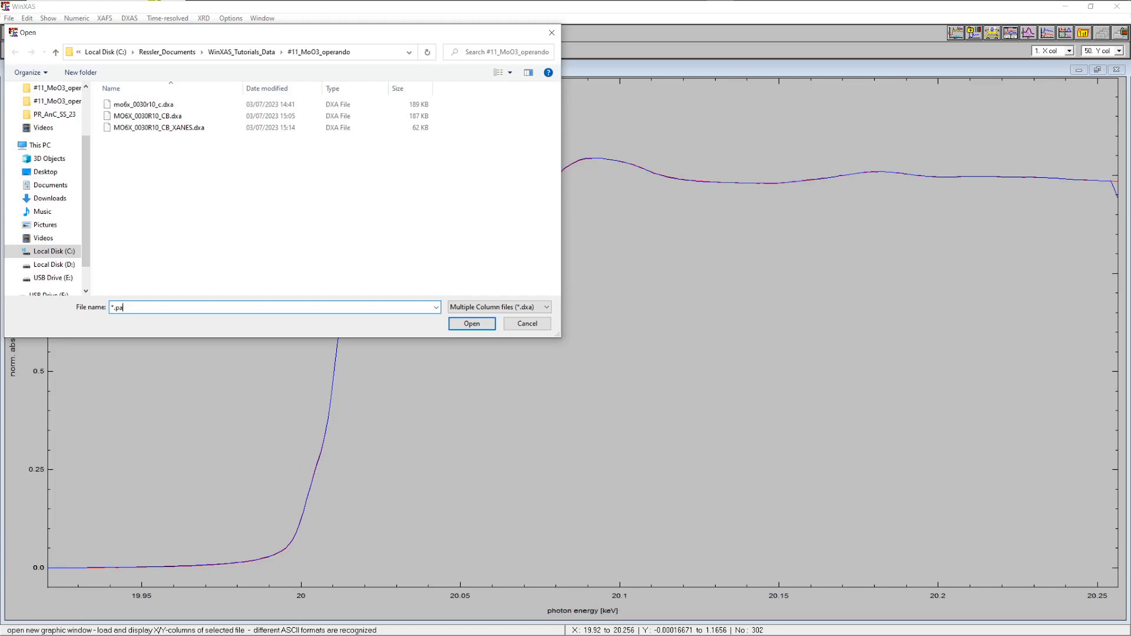
pyautogui.press('Return')
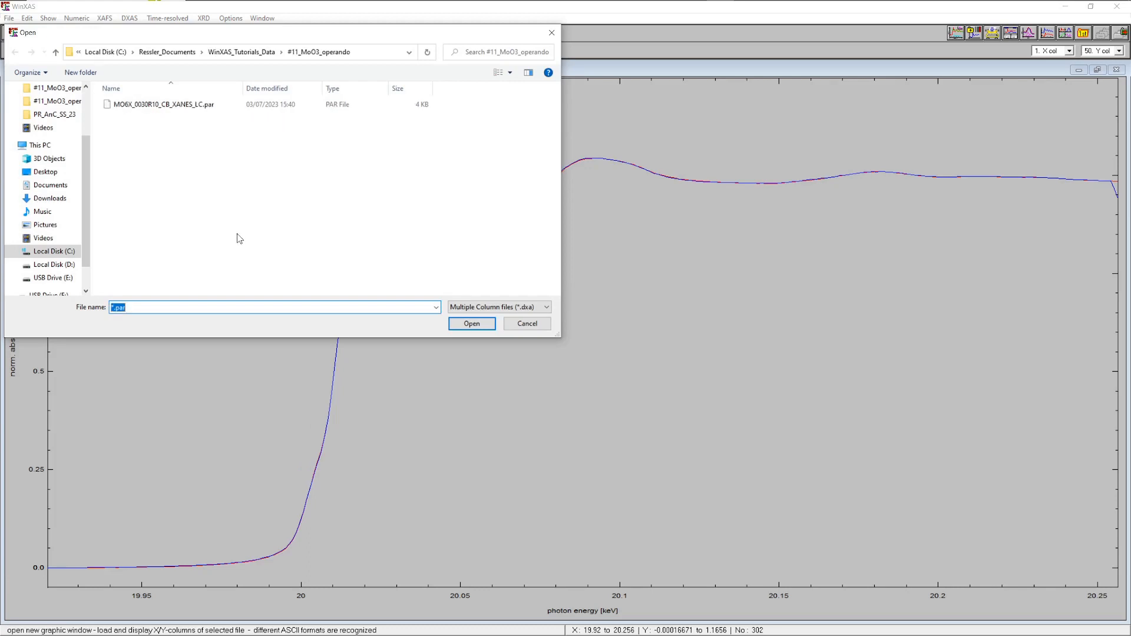
pyautogui.click(164, 104)
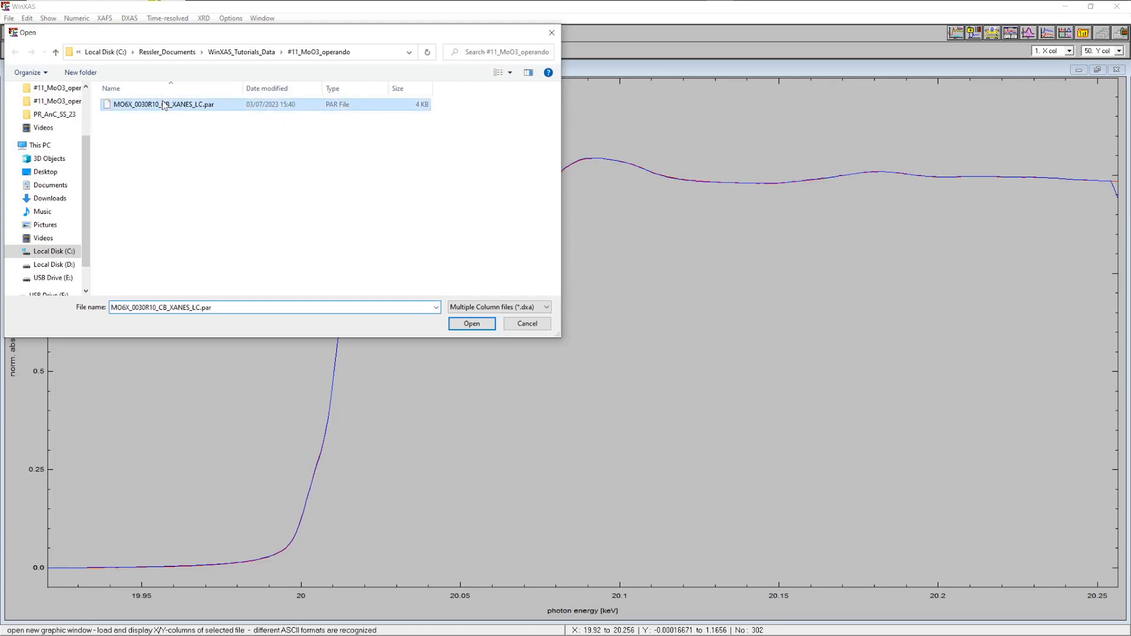
pyautogui.click(465, 322)
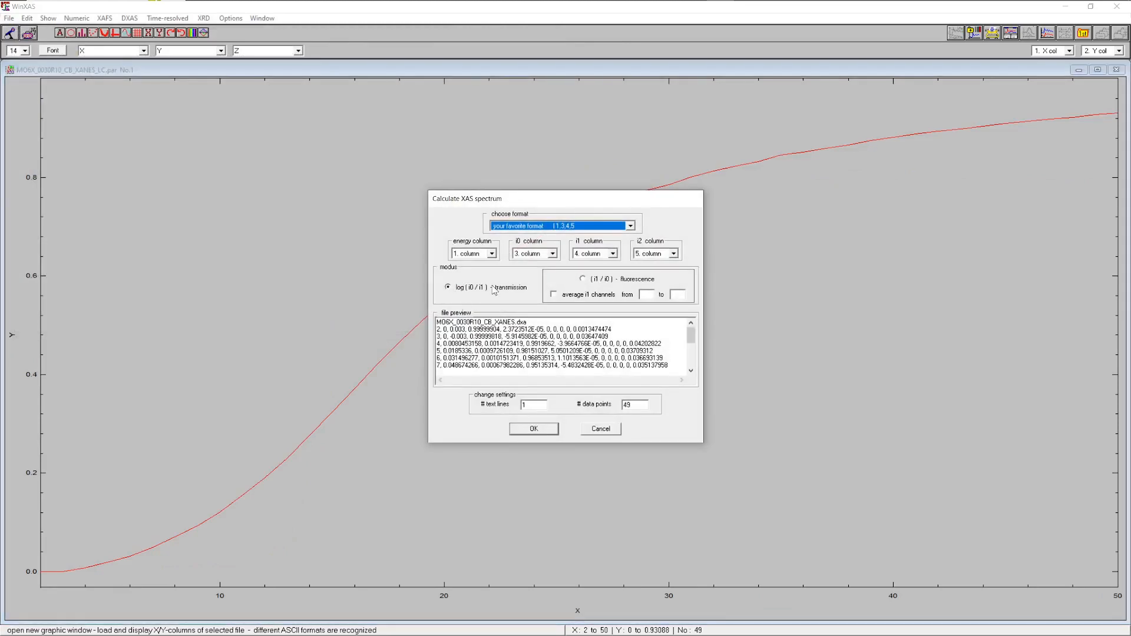
pyautogui.click(600, 428)
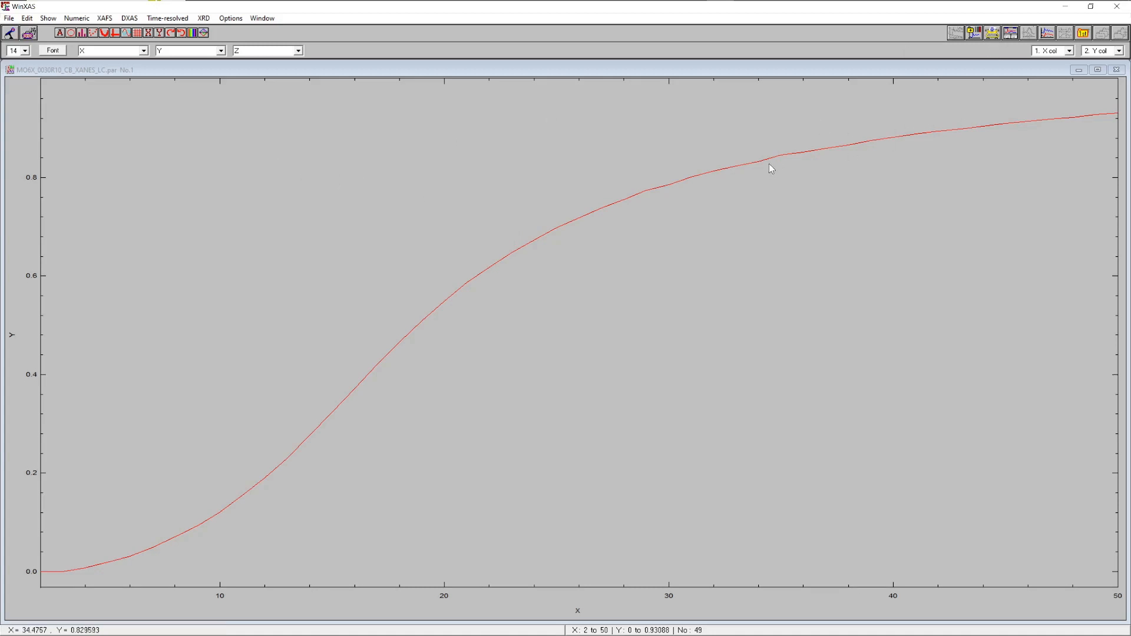
# - Plot columns 3 and 4 of the parameter file, and overlay the column 4 curve on the column 2 curve
pyautogui.click(972, 34)
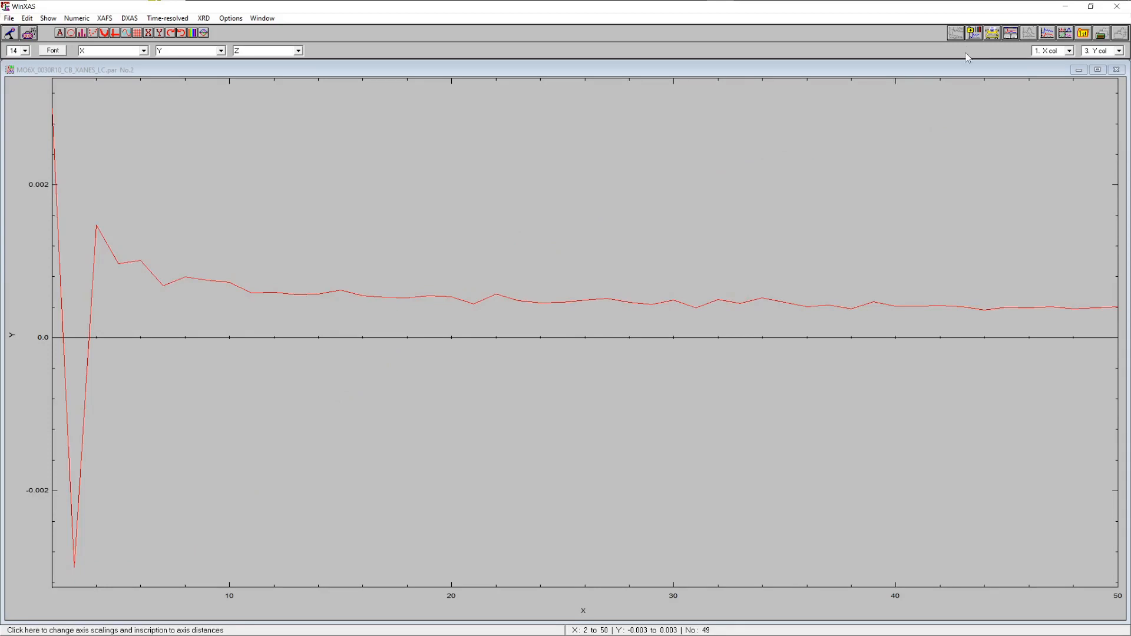
pyautogui.click(975, 34)
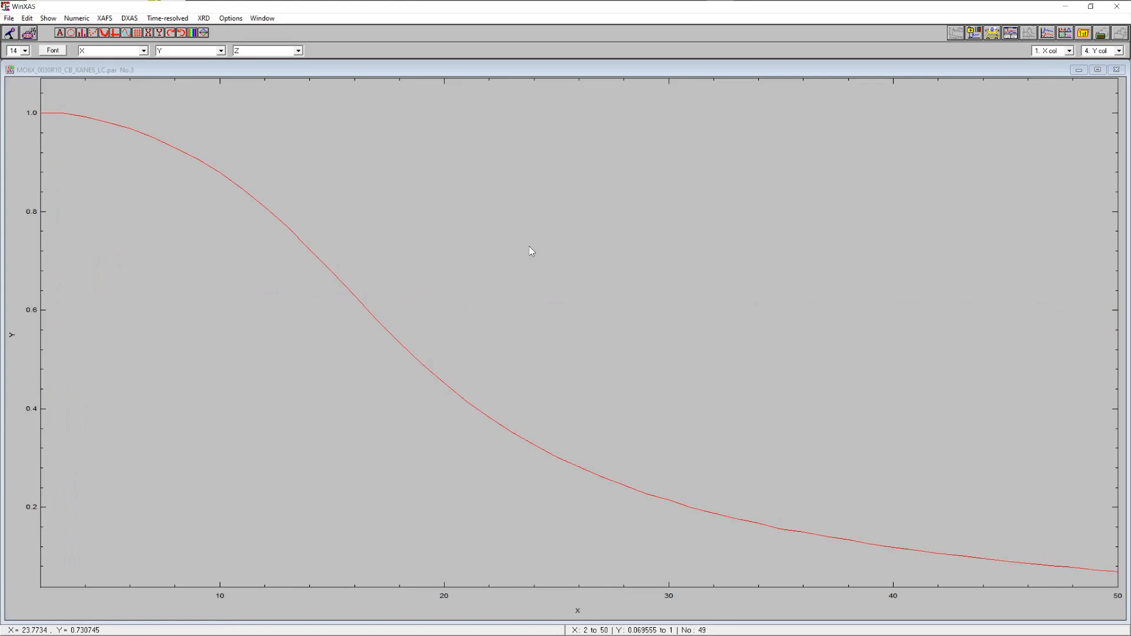
pyautogui.rightClick(408, 238)
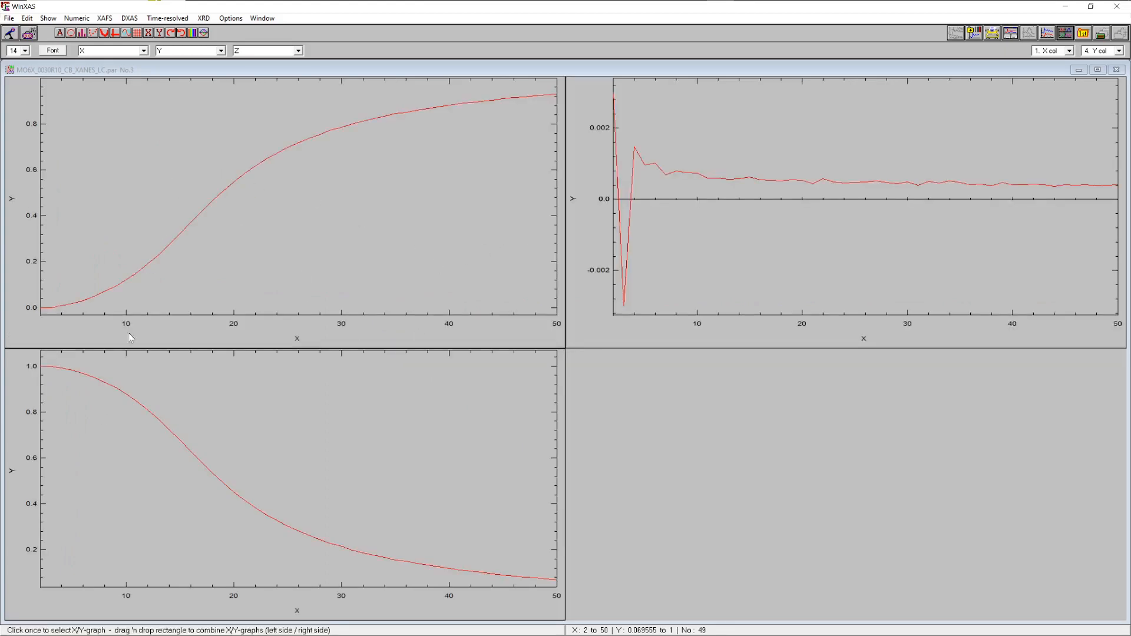
pyautogui.moveTo(70, 465); pyautogui.dragTo(41, 195)
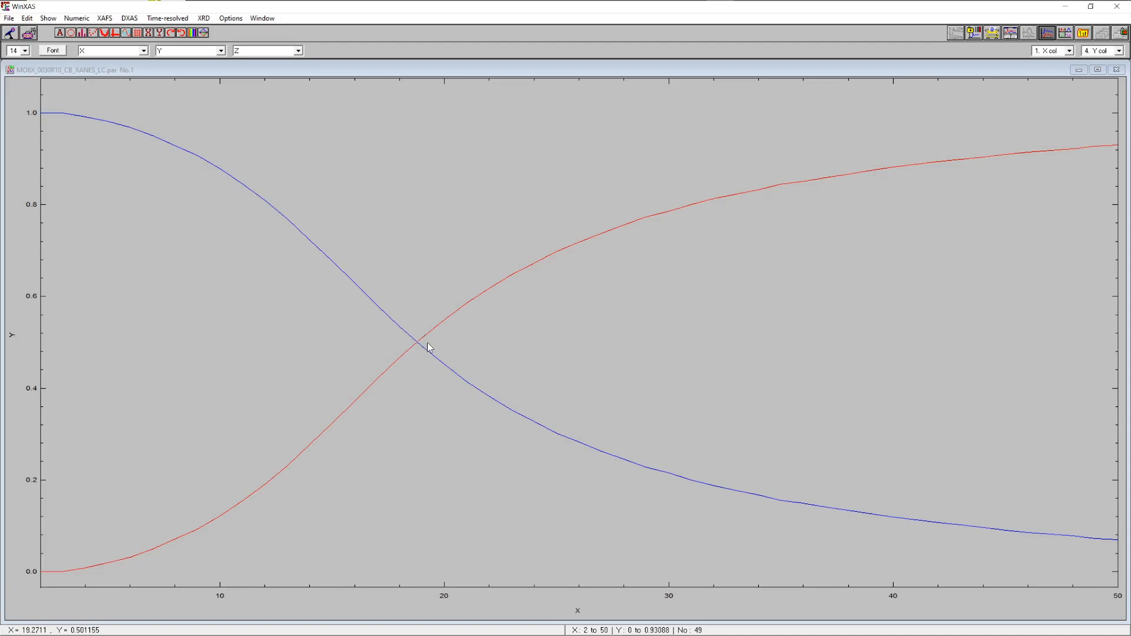
# - Remove the overlaid curve, and cut the remaining rising curve to start at about X = 3.17
pyautogui.click(1047, 32)
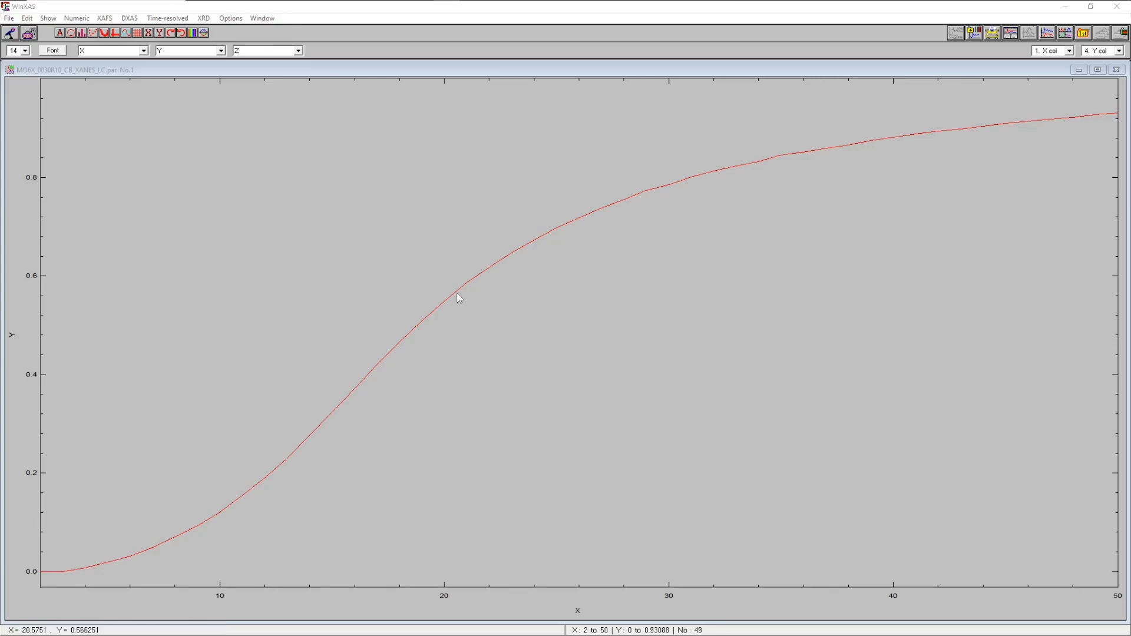
pyautogui.rightClick(351, 205)
pyautogui.click(379, 227)
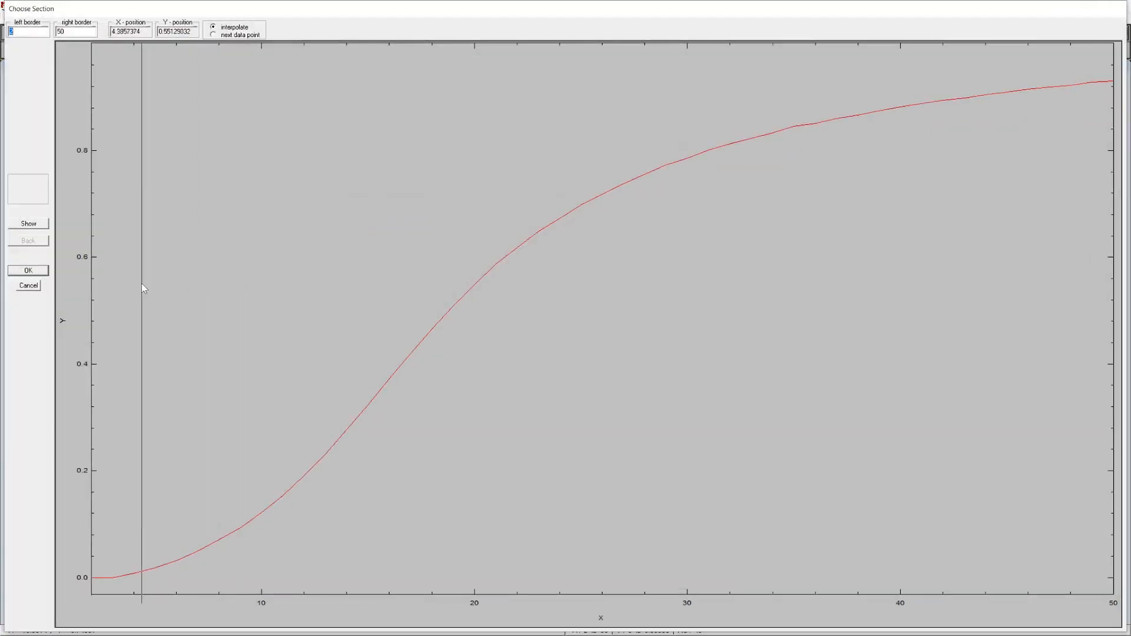
pyautogui.click(115, 281)
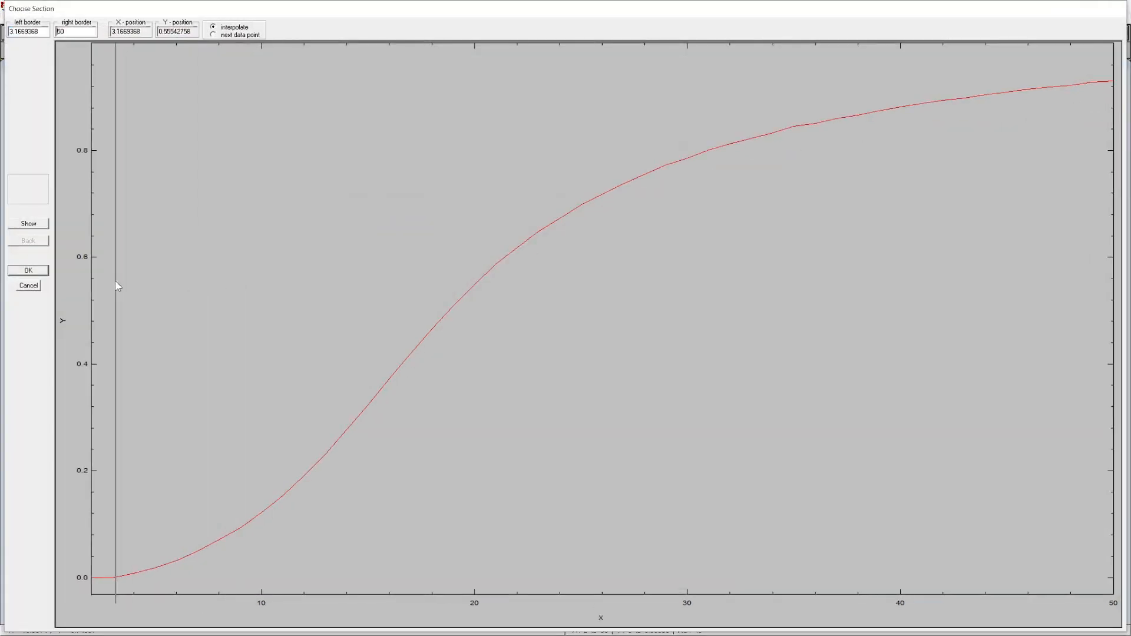
pyautogui.click(28, 272)
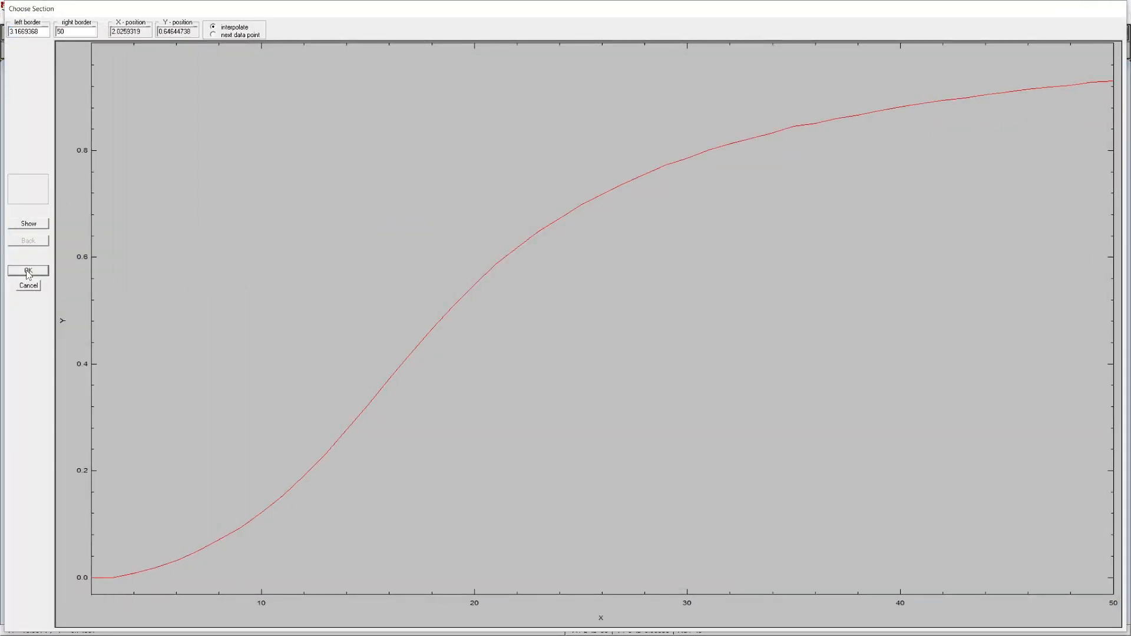
# - Compare the three power law models and the Avrami-Erofeev (1/2) model for the cut curve in the Kinetic Calculator
pyautogui.click(203, 19)
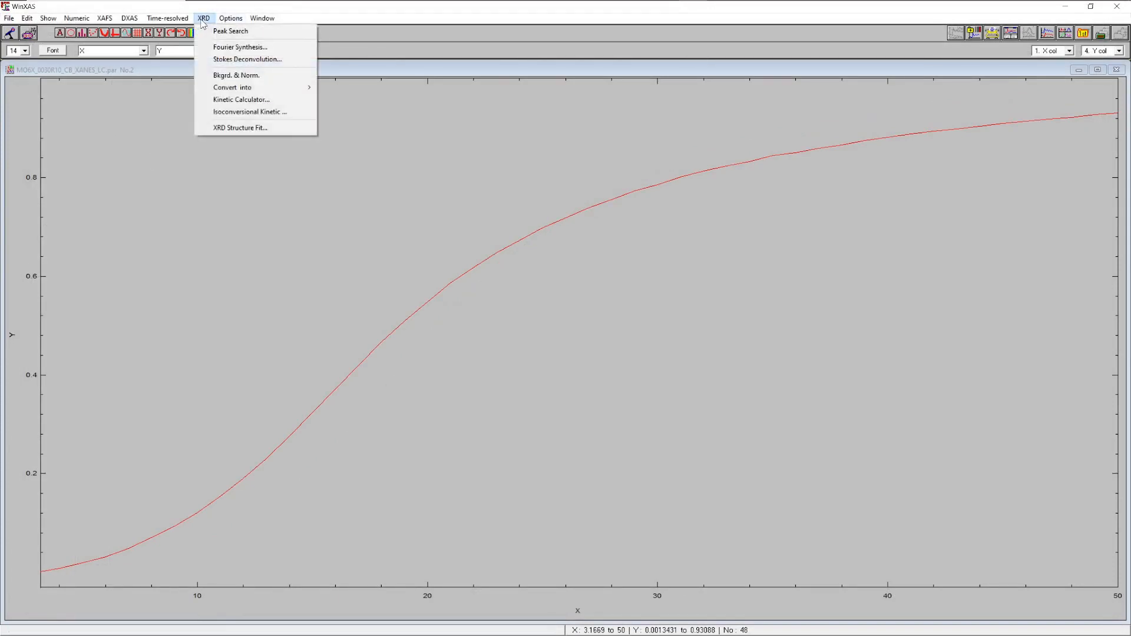
pyautogui.click(232, 104)
pyautogui.moveTo(496, 73); pyautogui.dragTo(614, 110)
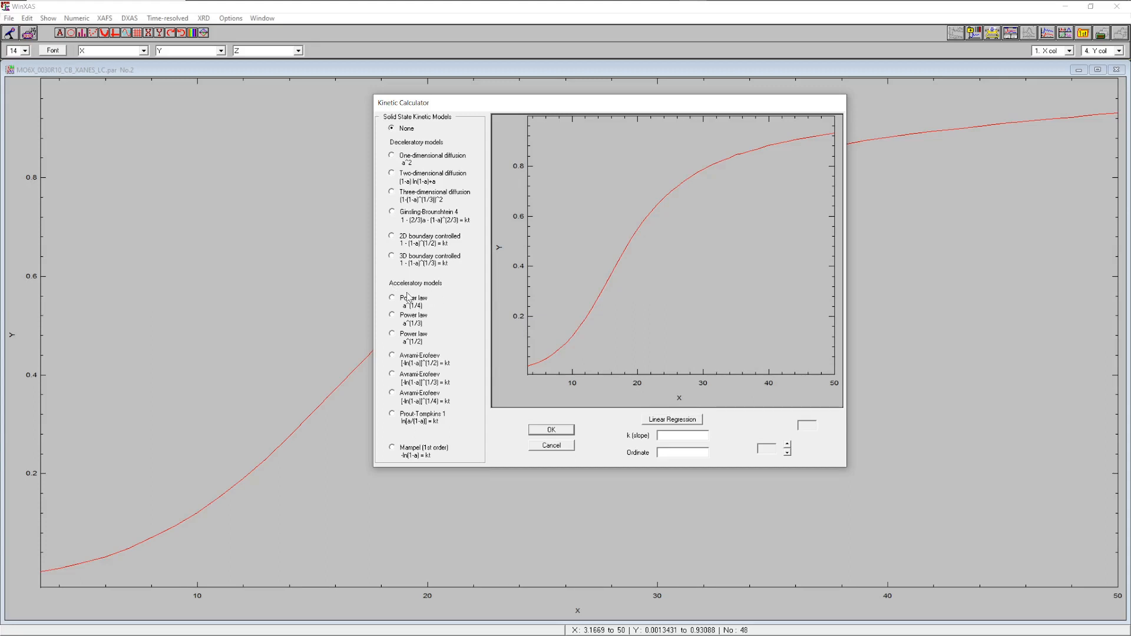
pyautogui.click(408, 302)
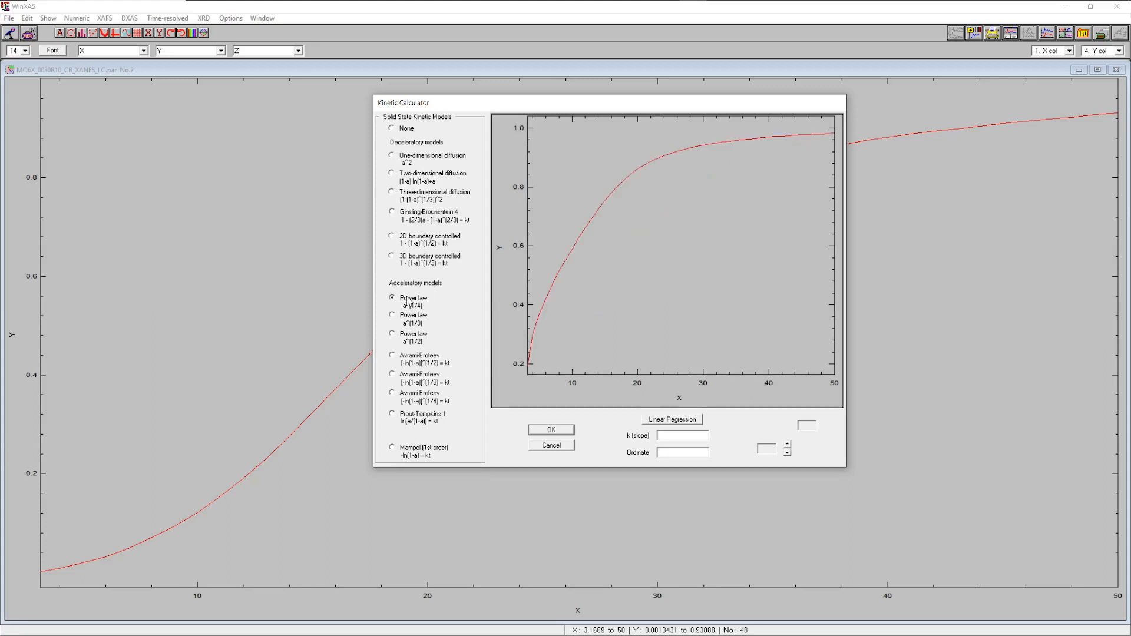
pyautogui.click(413, 318)
pyautogui.click(413, 340)
pyautogui.click(419, 357)
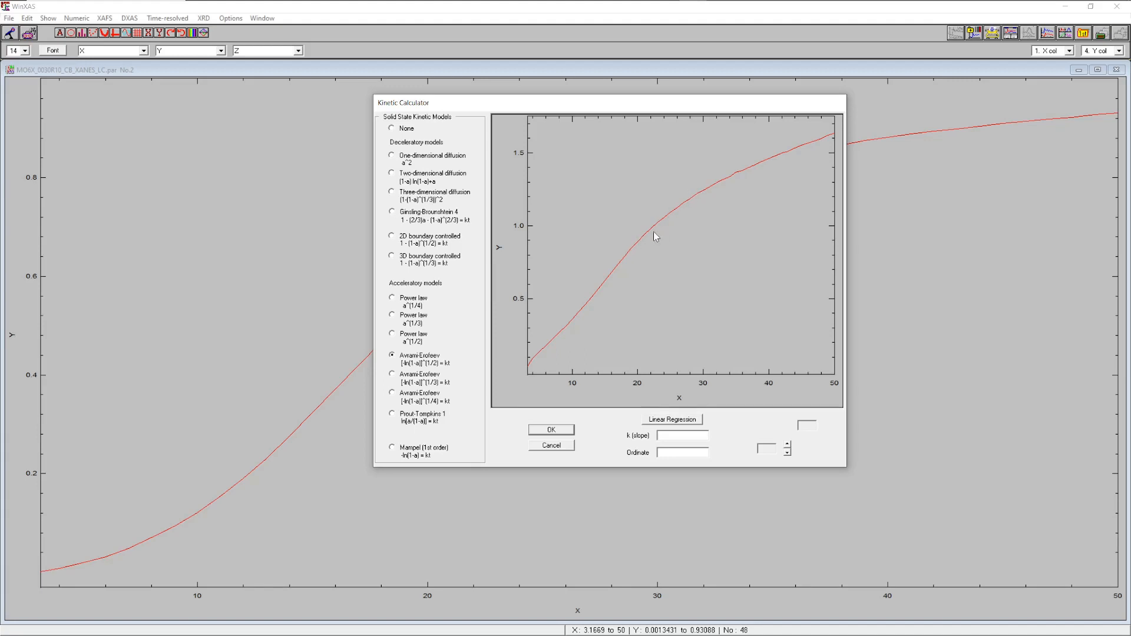
# - Compare the one-, two- and three-dimensional diffusion models for the curve, and reset the kinetic model to None
pyautogui.click(402, 128)
pyautogui.click(407, 159)
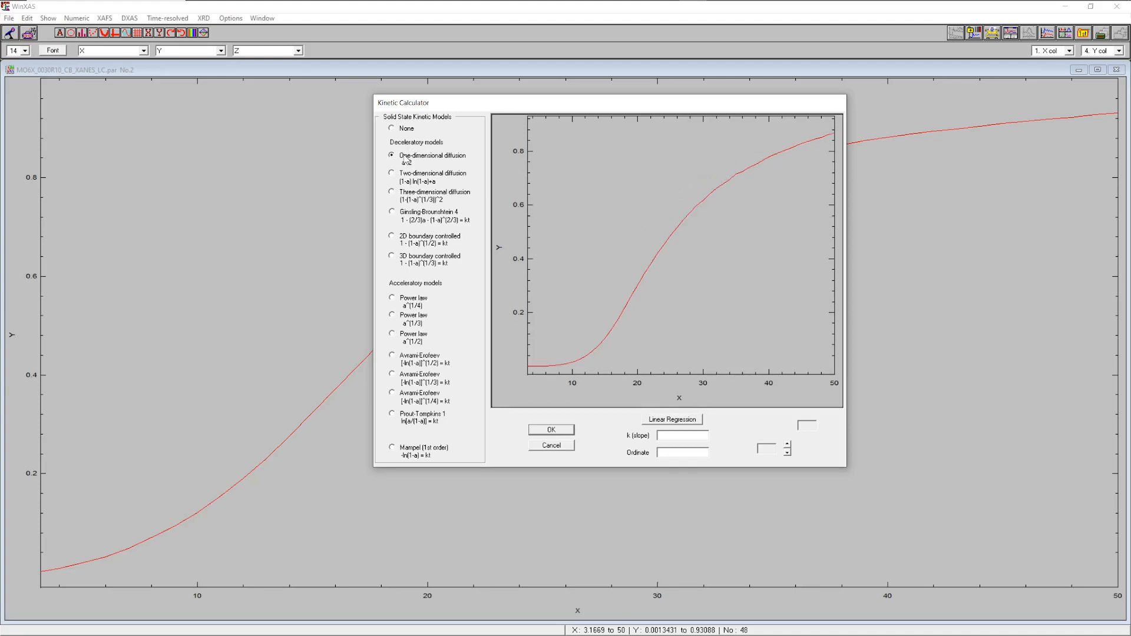
pyautogui.click(416, 176)
pyautogui.click(415, 193)
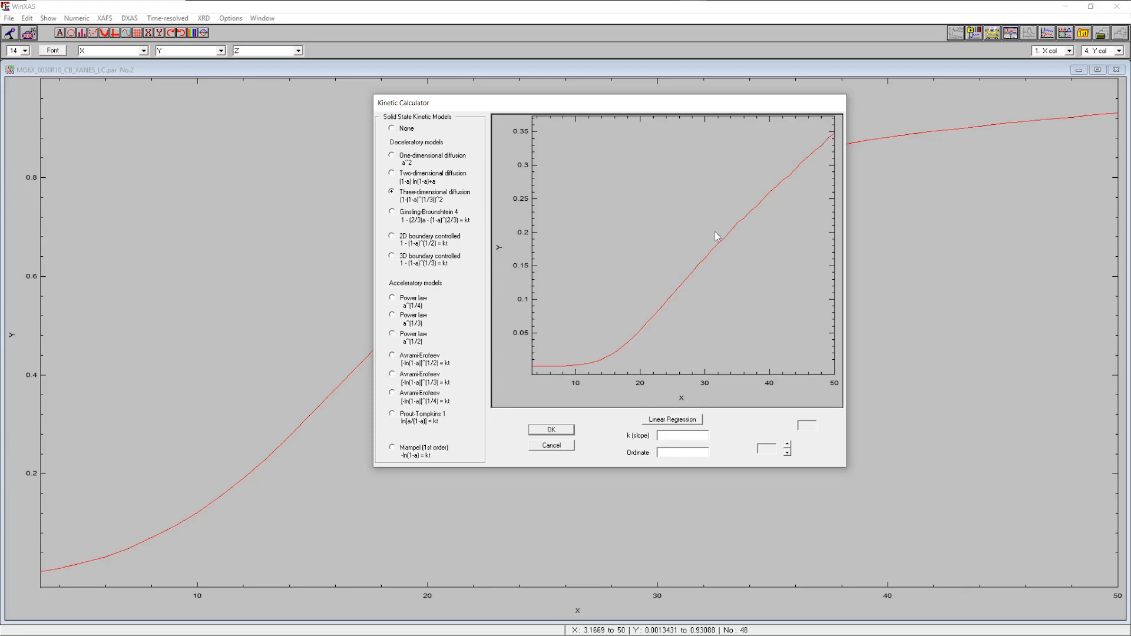
pyautogui.click(392, 129)
# - Examine the particle reaction sketch in Paint beside the Kinetic Calculator, and return to the calculator
pyautogui.moveTo(538, 112); pyautogui.dragTo(795, 84)
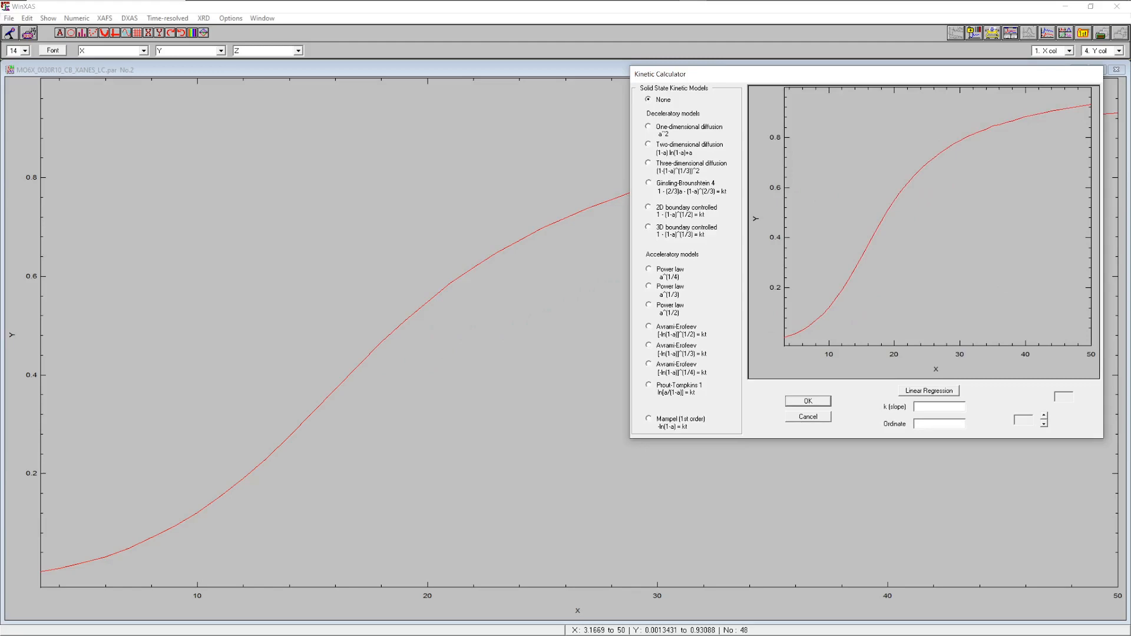
pyautogui.moveTo(228, 92); pyautogui.dragTo(290, 48)
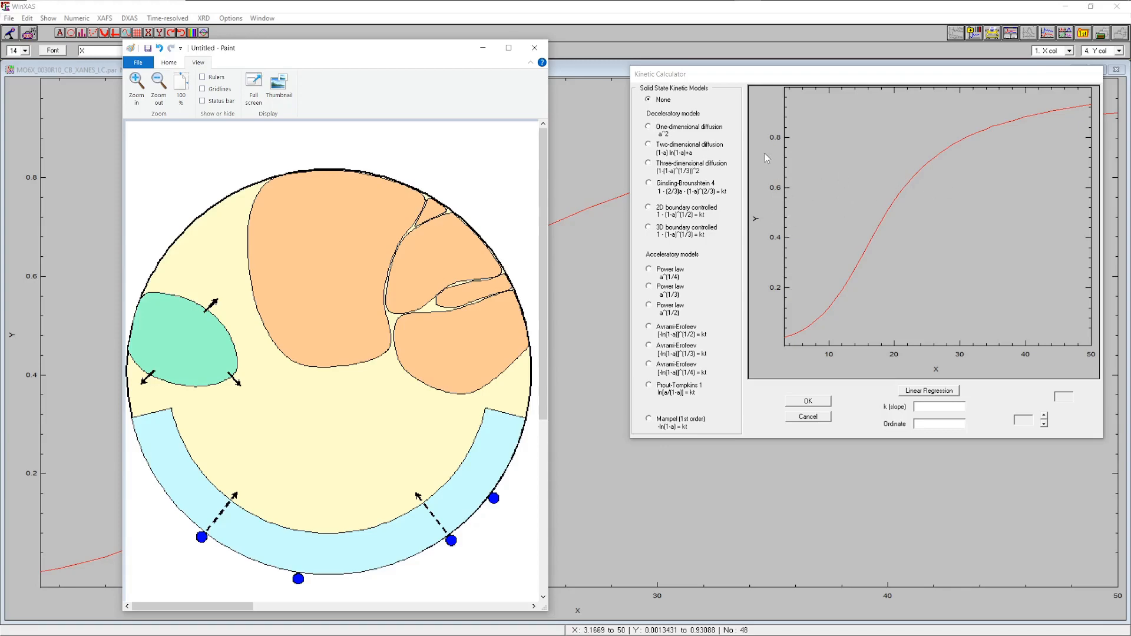
pyautogui.moveTo(326, 51); pyautogui.dragTo(748, 58)
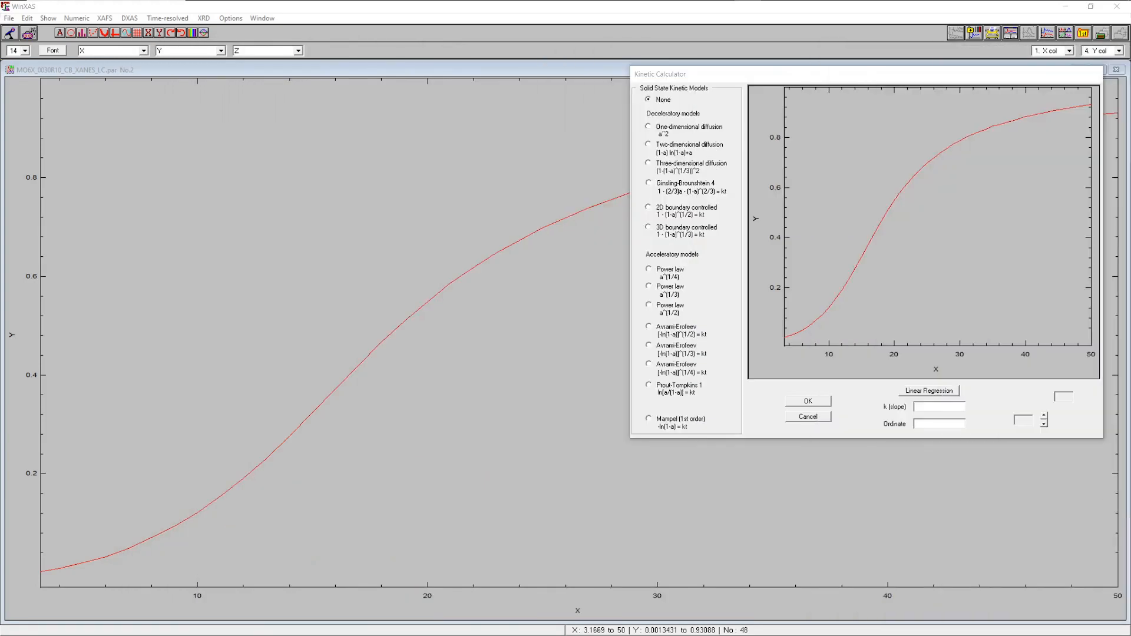
pyautogui.moveTo(904, 74); pyautogui.dragTo(552, 96)
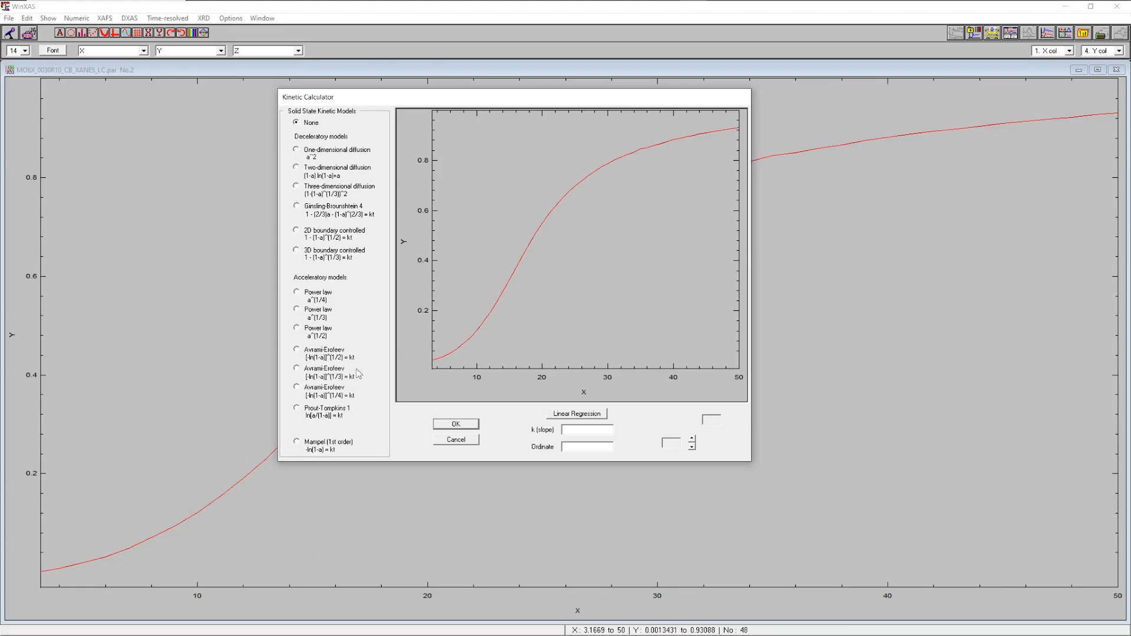
# - Compare the Avrami-Erofeev (1/2) and power law (1/2) models for the curve, and close the calculator without applying either
pyautogui.click(321, 353)
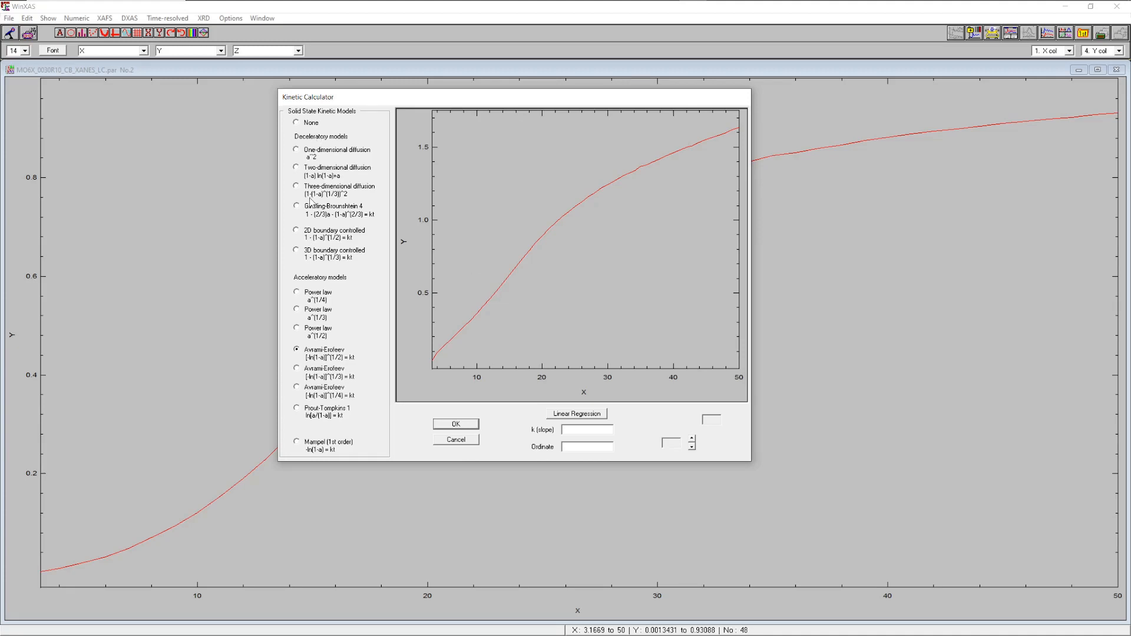
pyautogui.click(314, 333)
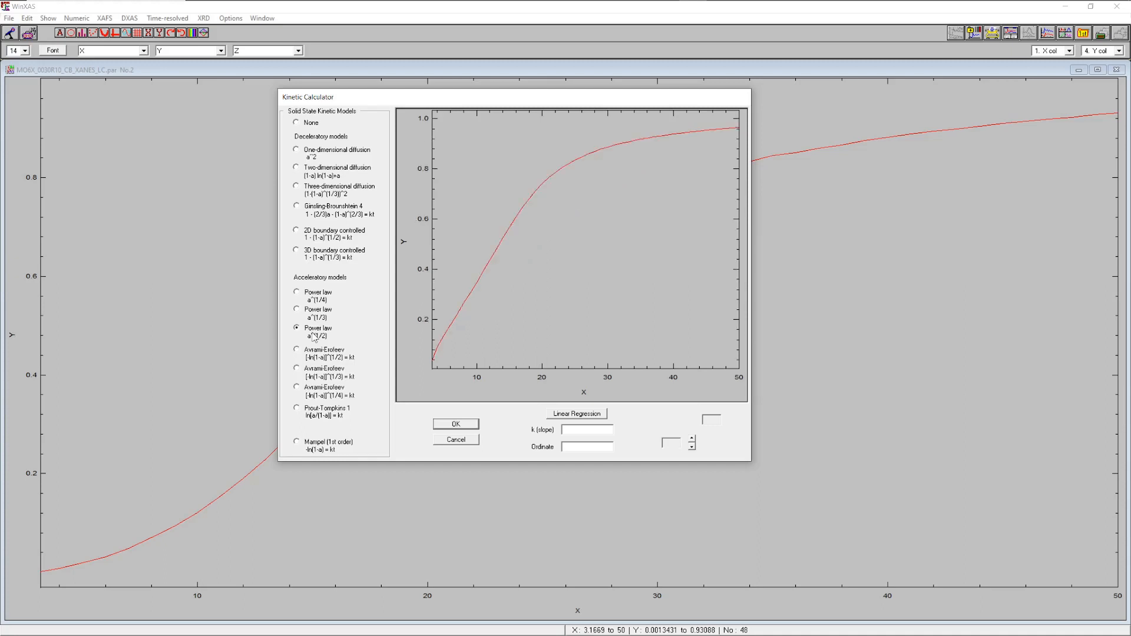
pyautogui.click(296, 350)
pyautogui.click(297, 328)
pyautogui.click(297, 349)
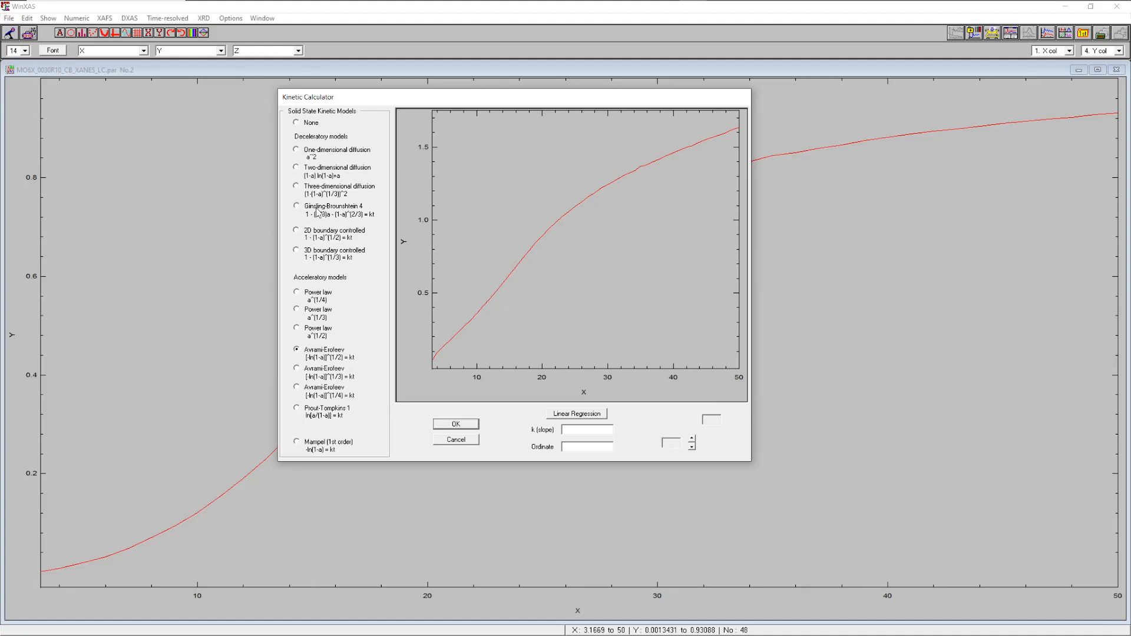
pyautogui.click(462, 443)
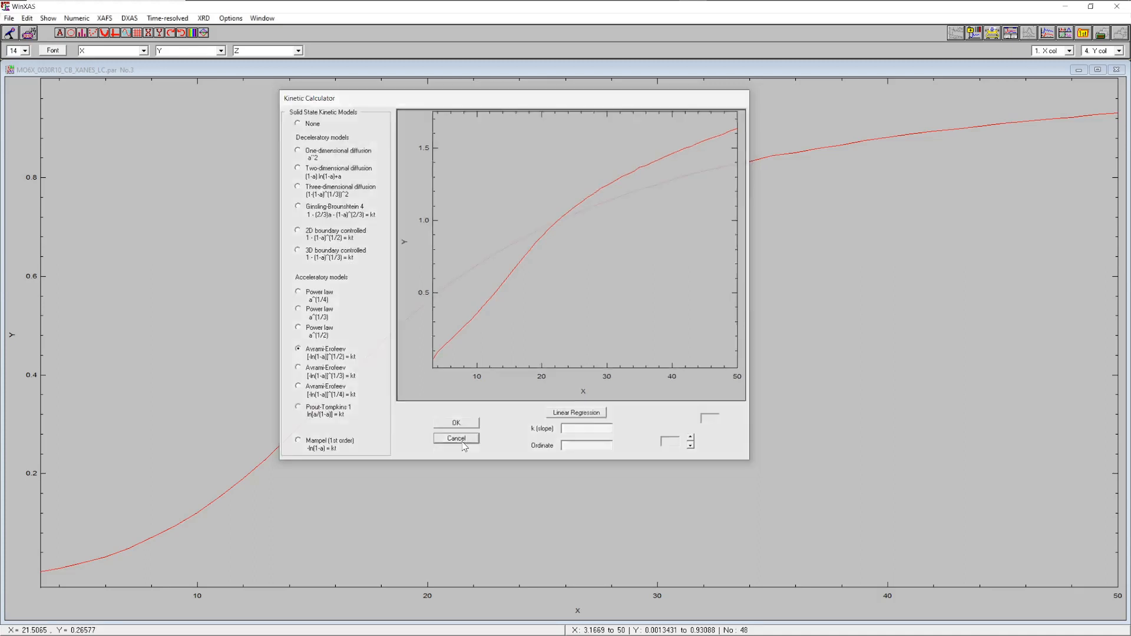
# - View the isoconversional kinetic analysis settings for isothermal a(t) curves, and close them without calculating
pyautogui.click(203, 18)
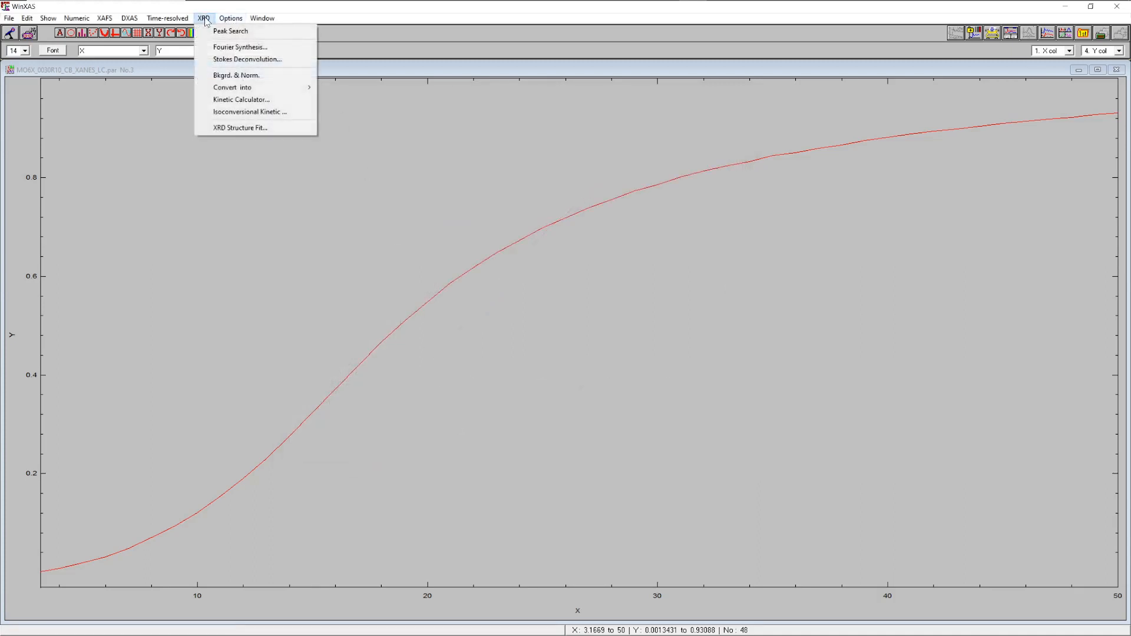
pyautogui.click(245, 114)
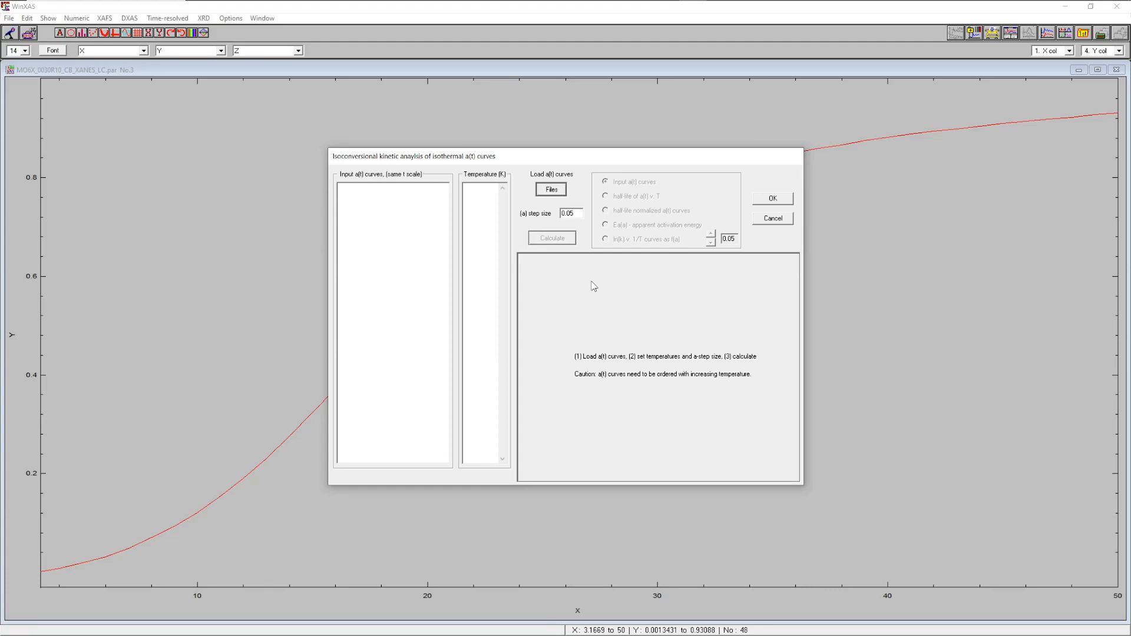
pyautogui.click(772, 219)
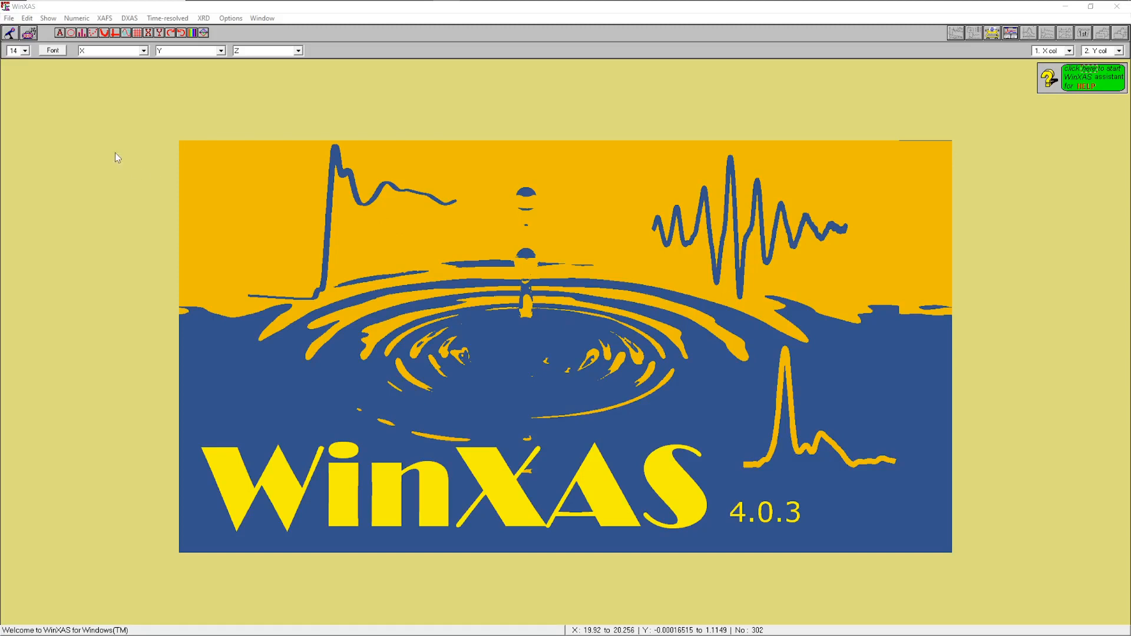
# - Open the multi-column XANES file MO6X_0030R10_CB_XANES.dxa
pyautogui.click(8, 19)
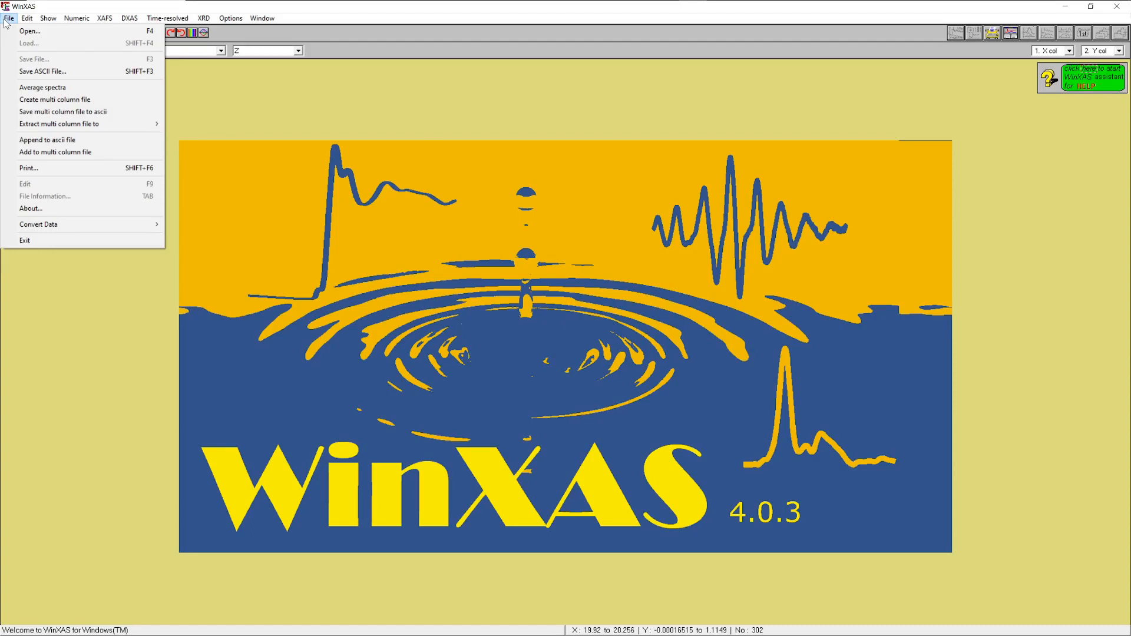
pyautogui.click(39, 32)
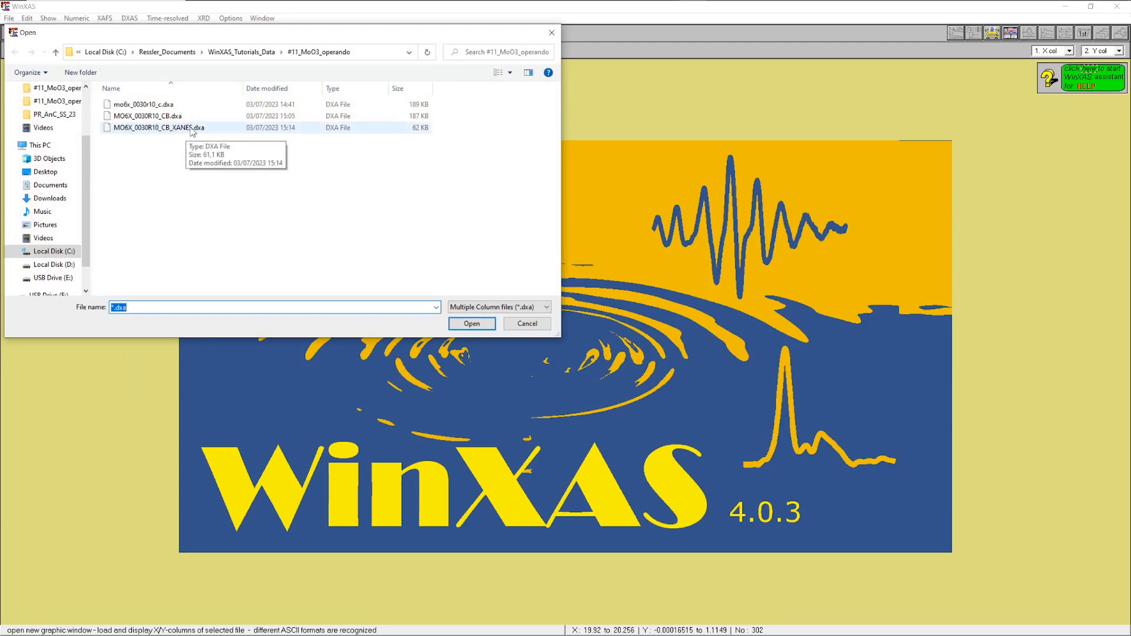
pyautogui.click(184, 130)
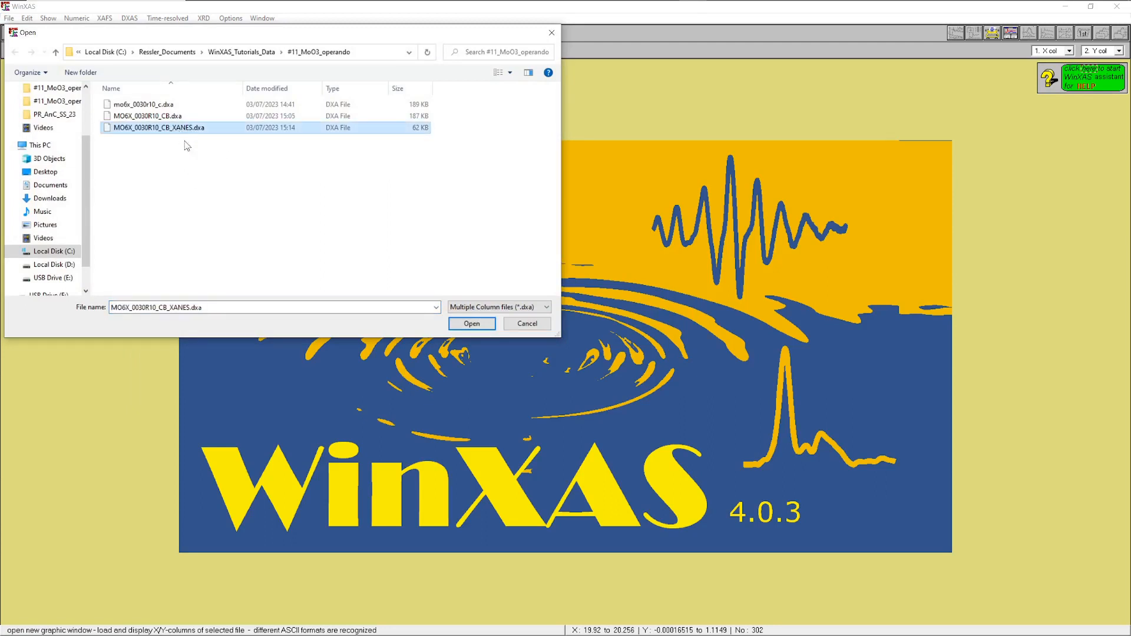
pyautogui.click(472, 324)
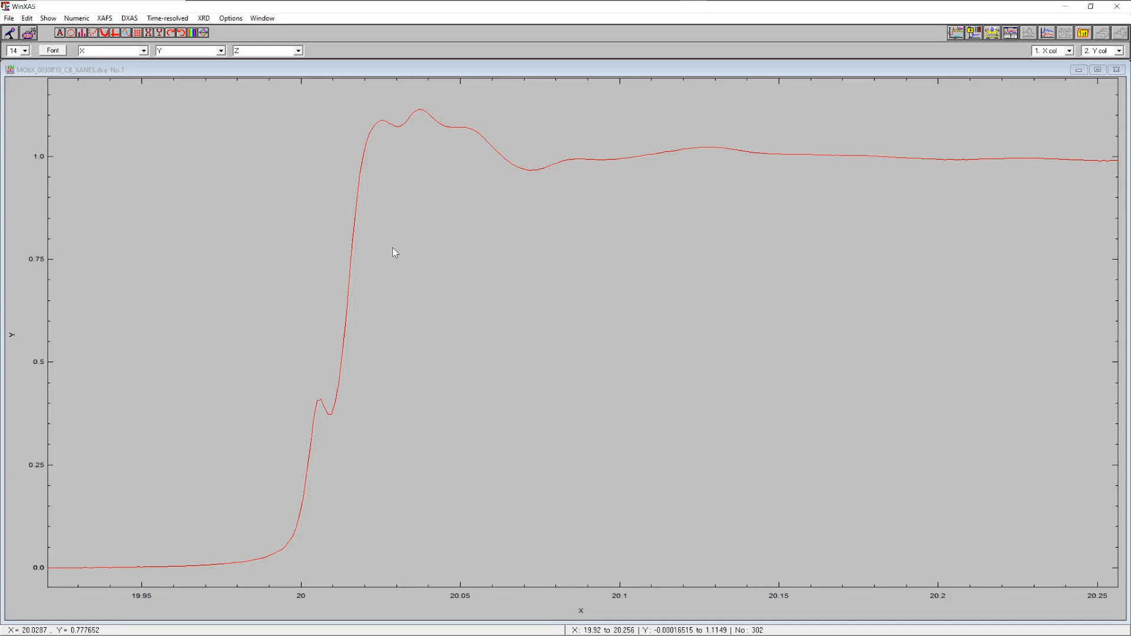
# - Plot all columns of the XANES file together without displacement to inspect the series, and return to the single-spectrum view
pyautogui.click(169, 20)
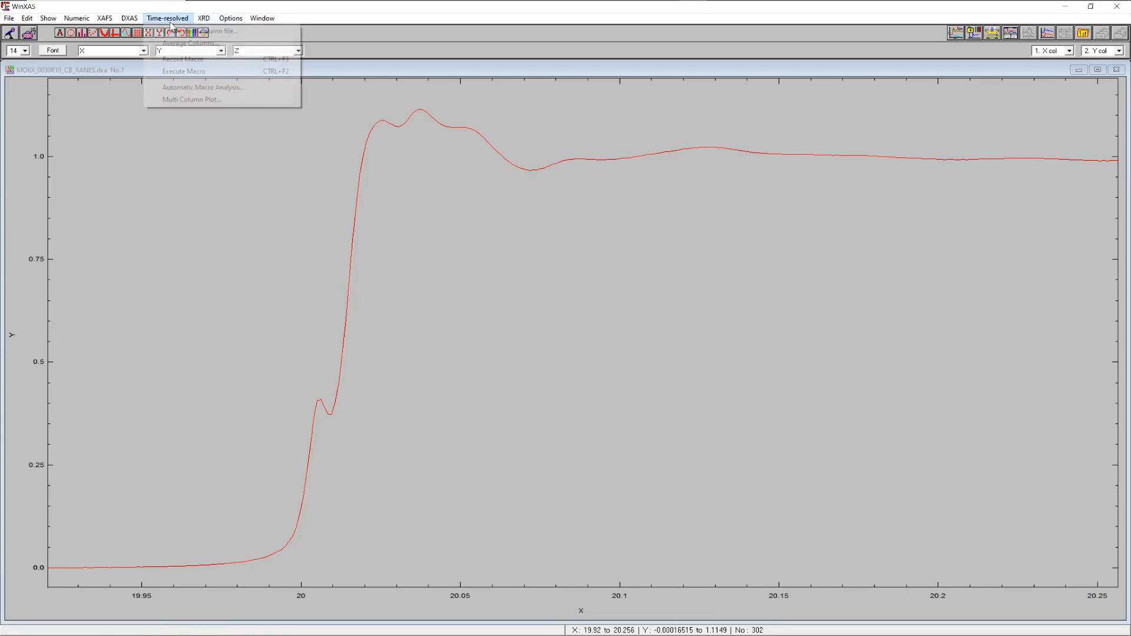
pyautogui.click(181, 98)
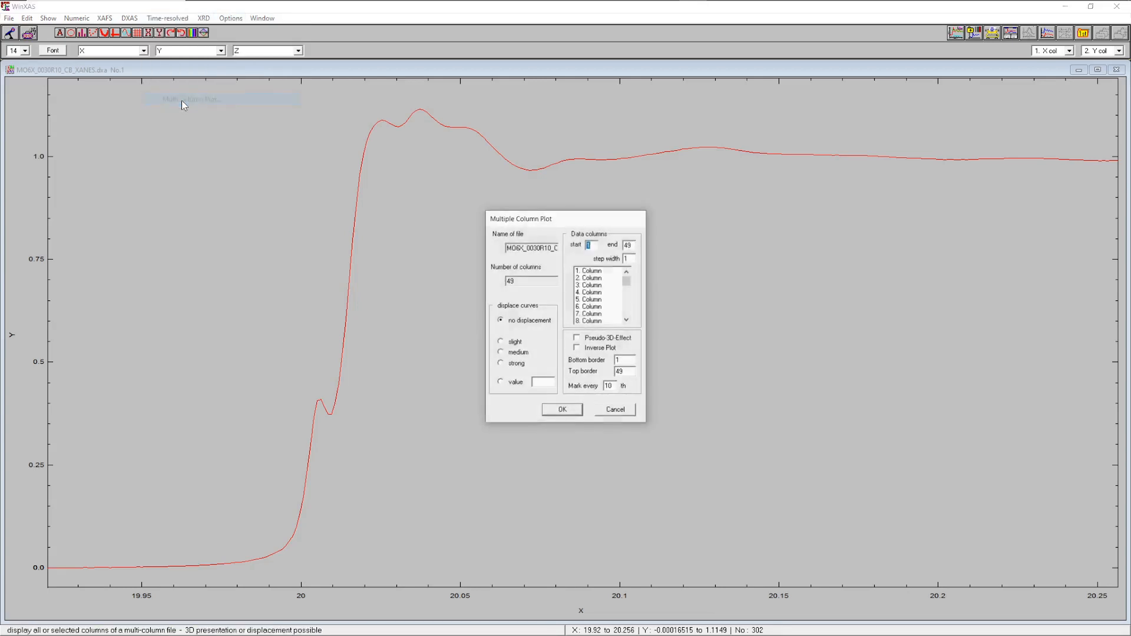
pyautogui.click(564, 414)
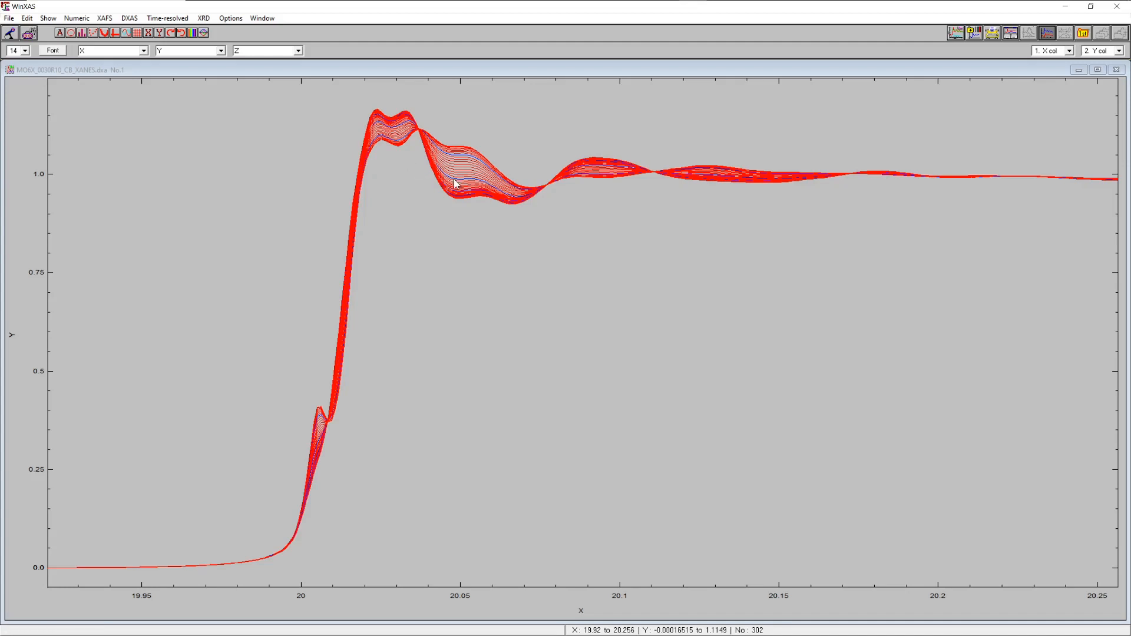
pyautogui.click(1046, 33)
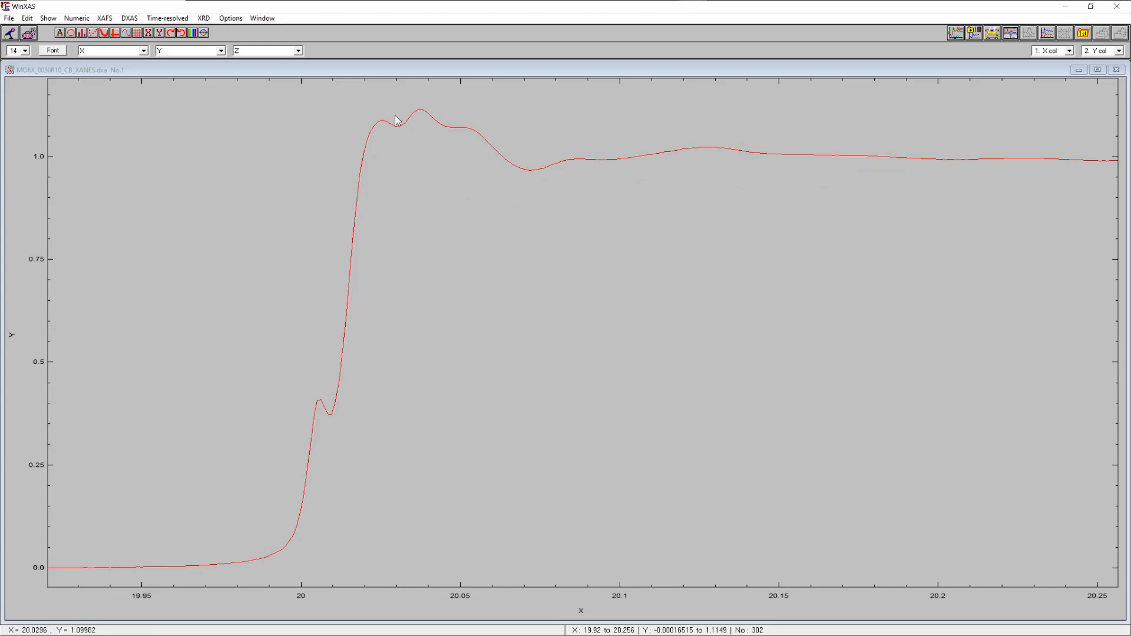
# - Overlay column 50 on the first spectrum to compare the final and initial states, and remove the overlay
pyautogui.click(1095, 51)
pyautogui.moveTo(1119, 82); pyautogui.dragTo(1119, 133)
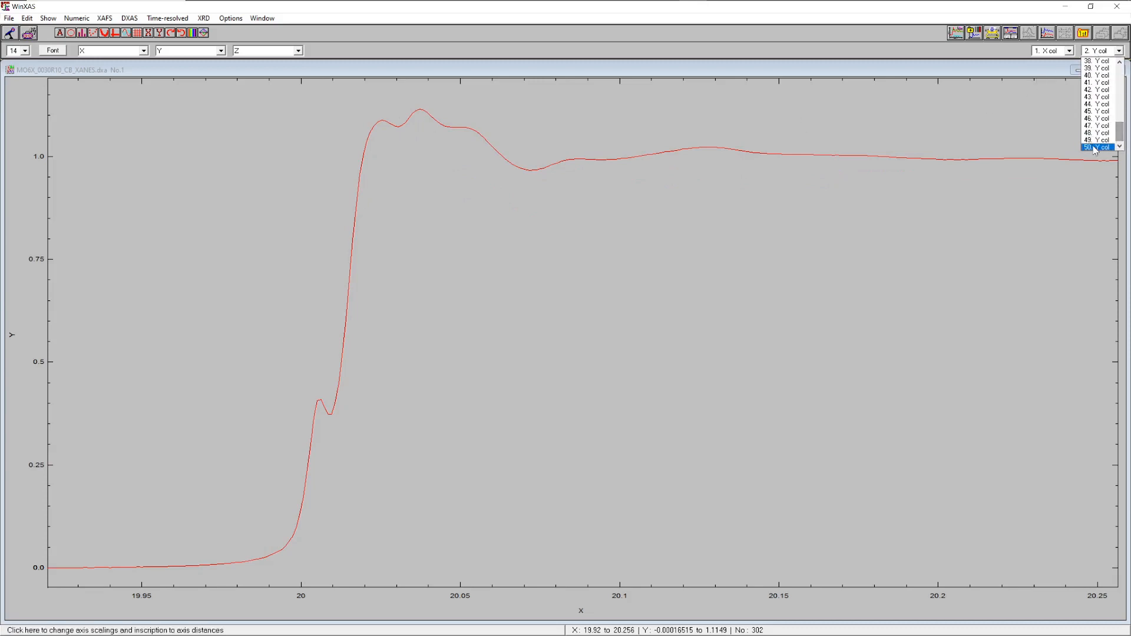
pyautogui.click(1095, 147)
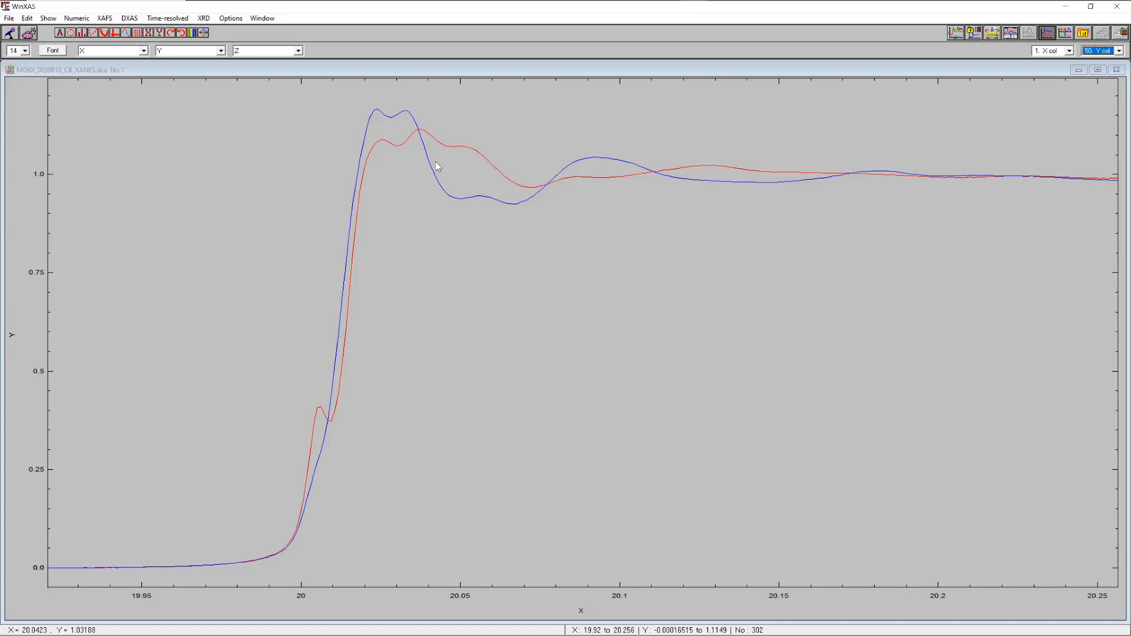
pyautogui.click(1047, 33)
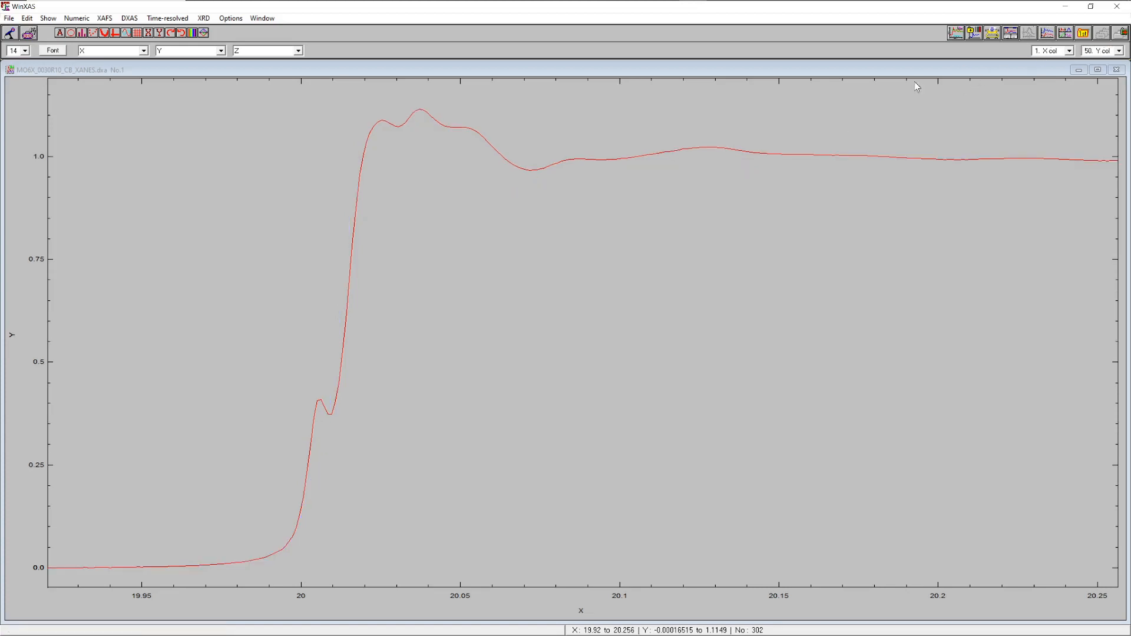
# - Start recording a new macro saved as max.MAK
pyautogui.click(10, 32)
pyautogui.click(119, 285)
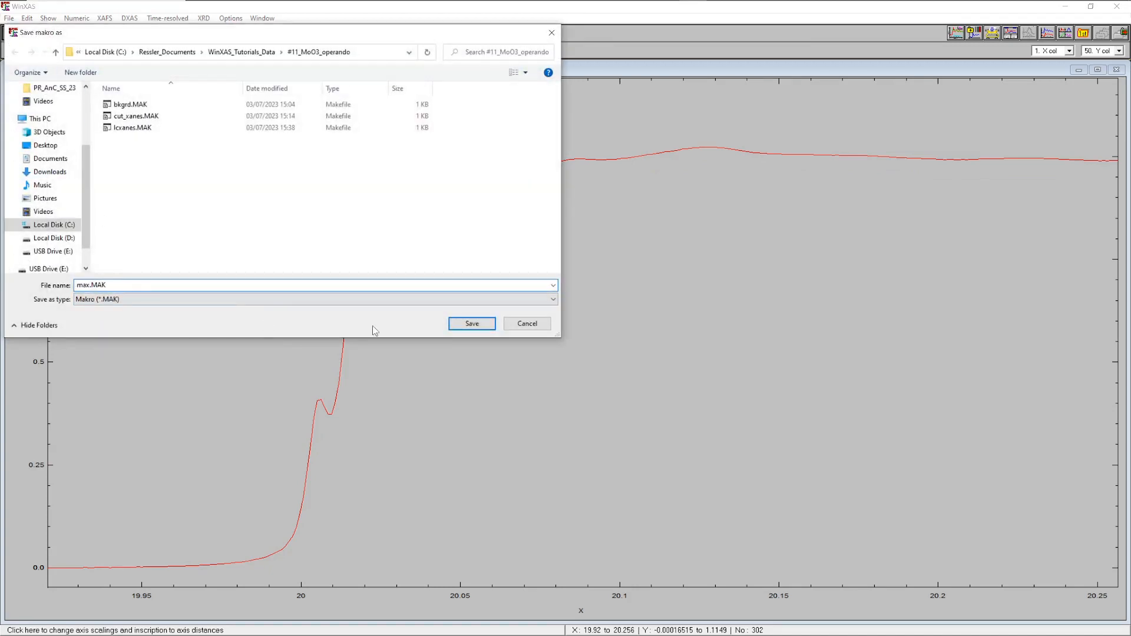
pyautogui.click(472, 323)
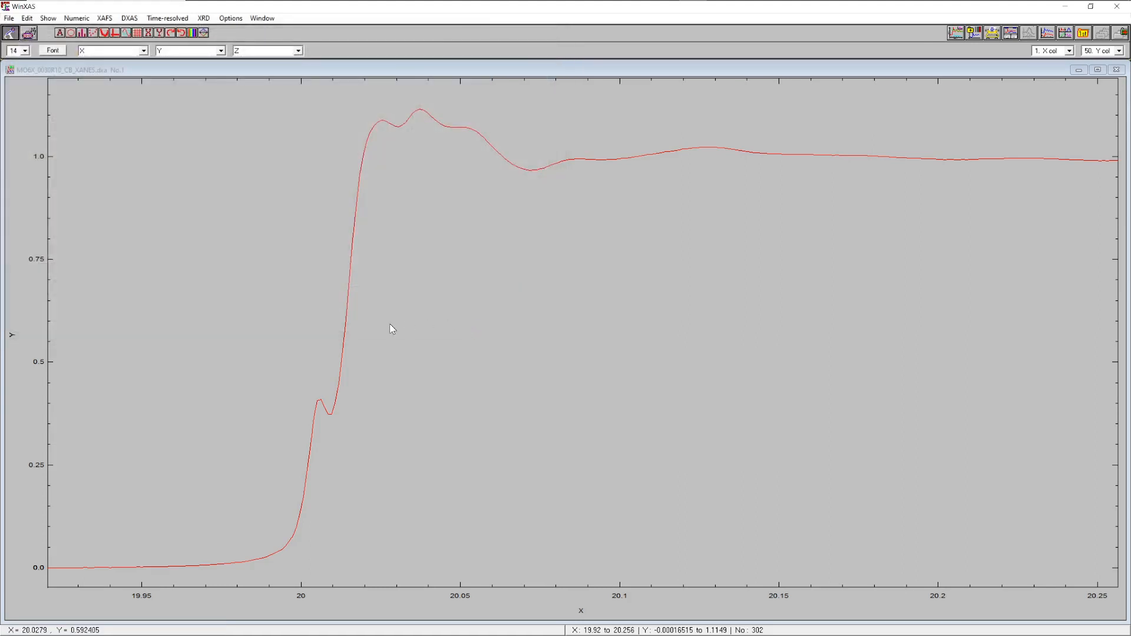
# - Cut the spectrum to the section around the main post-edge peak, from about 20.027 to 20.043
pyautogui.rightClick(441, 251)
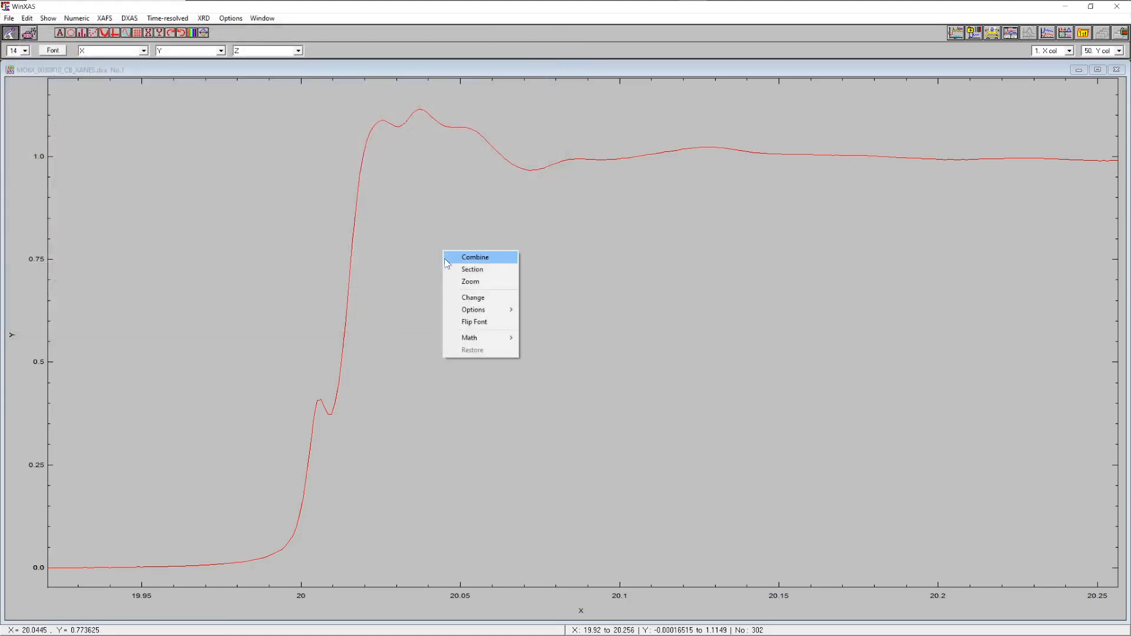
pyautogui.click(478, 274)
pyautogui.click(413, 267)
pyautogui.click(492, 249)
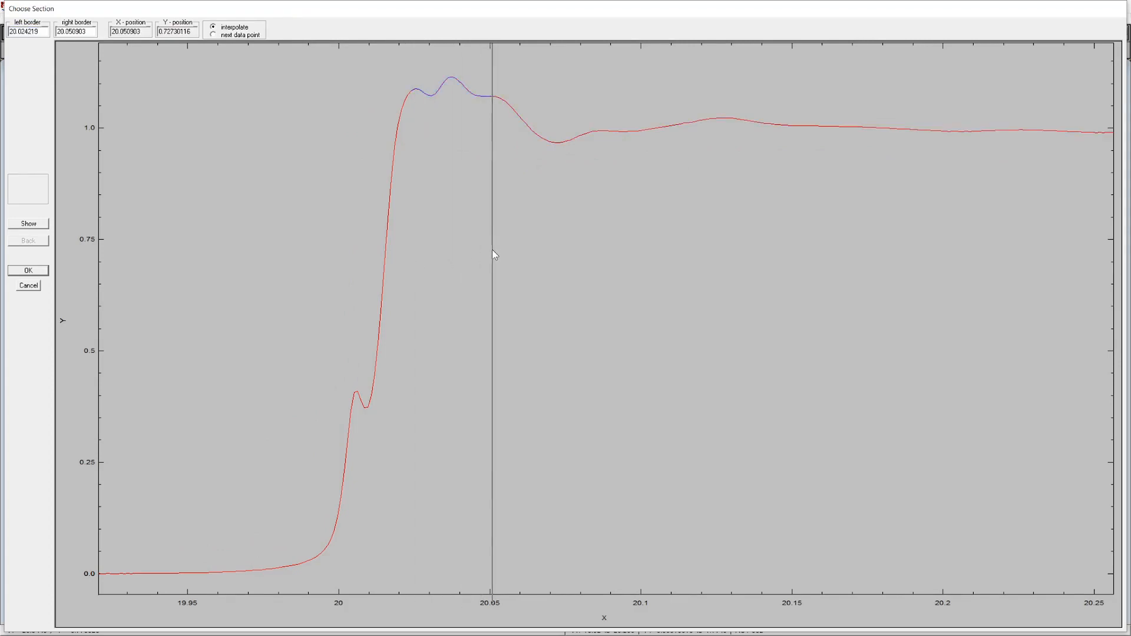
pyautogui.click(28, 223)
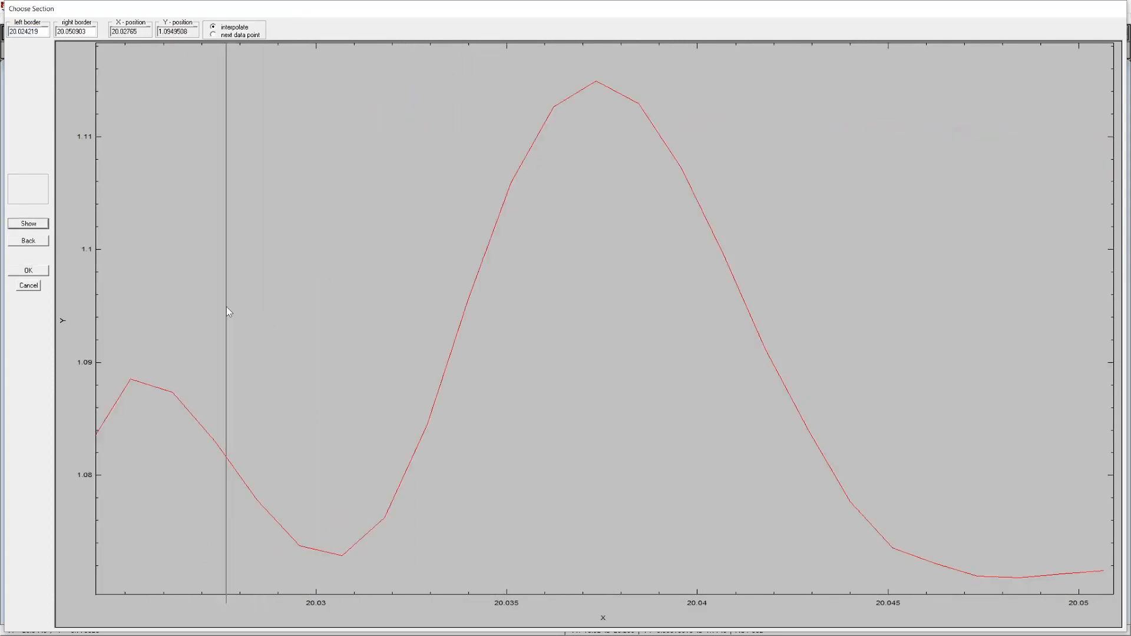
pyautogui.click(204, 291)
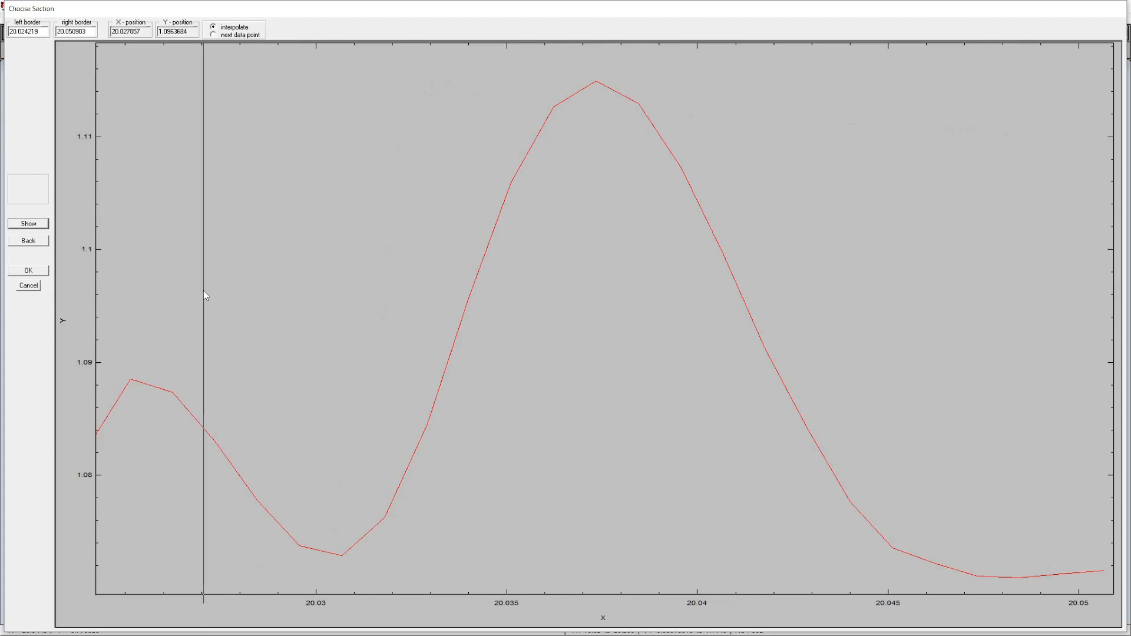
pyautogui.click(810, 259)
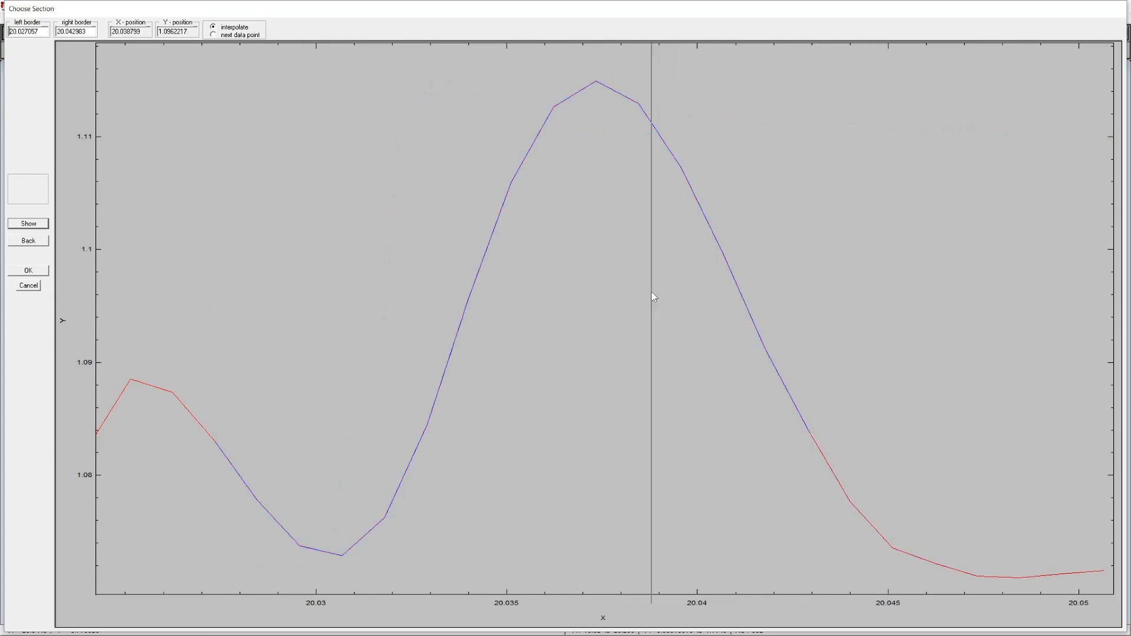
pyautogui.click(32, 272)
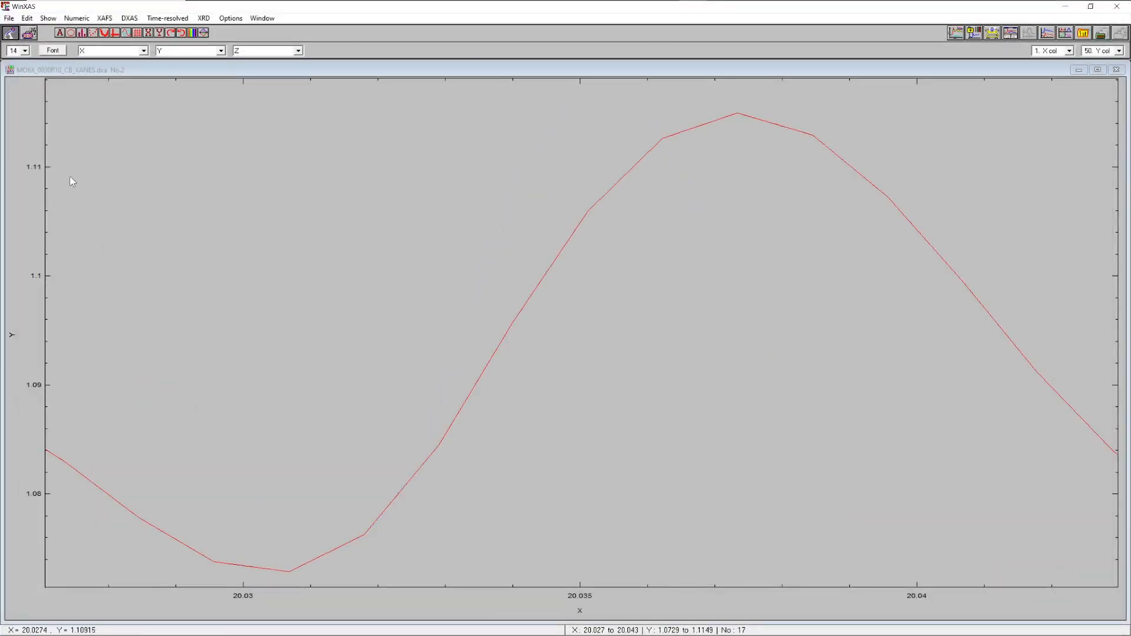
# - Run a minimum-maximum search on the section, saving only the highest/lowest value, and finish the macro recording
pyautogui.click(77, 18)
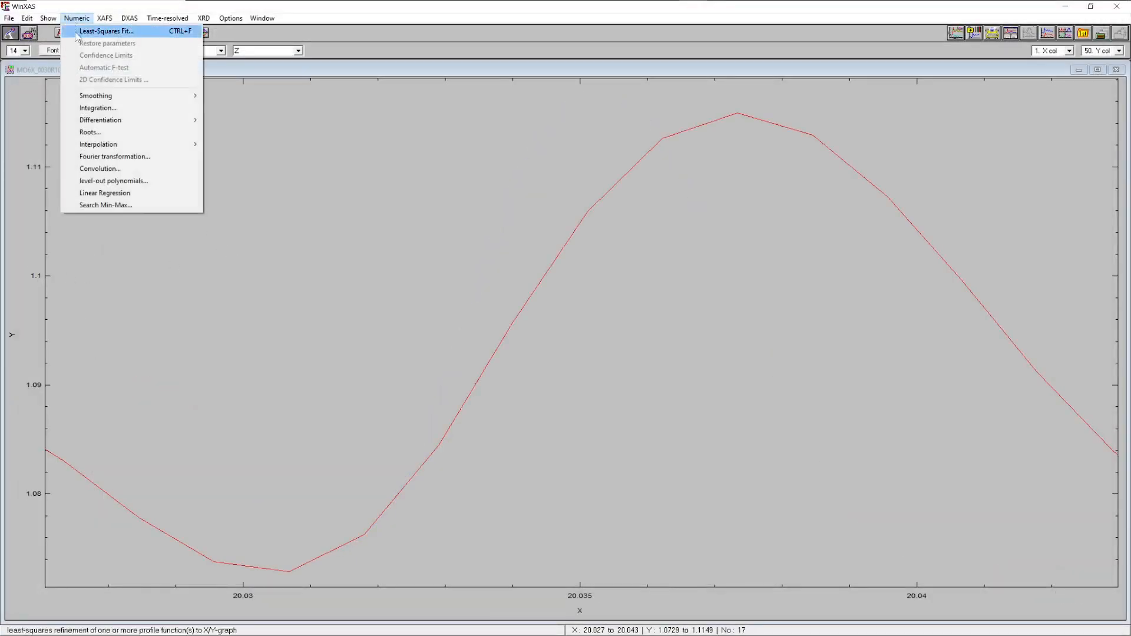
pyautogui.click(104, 206)
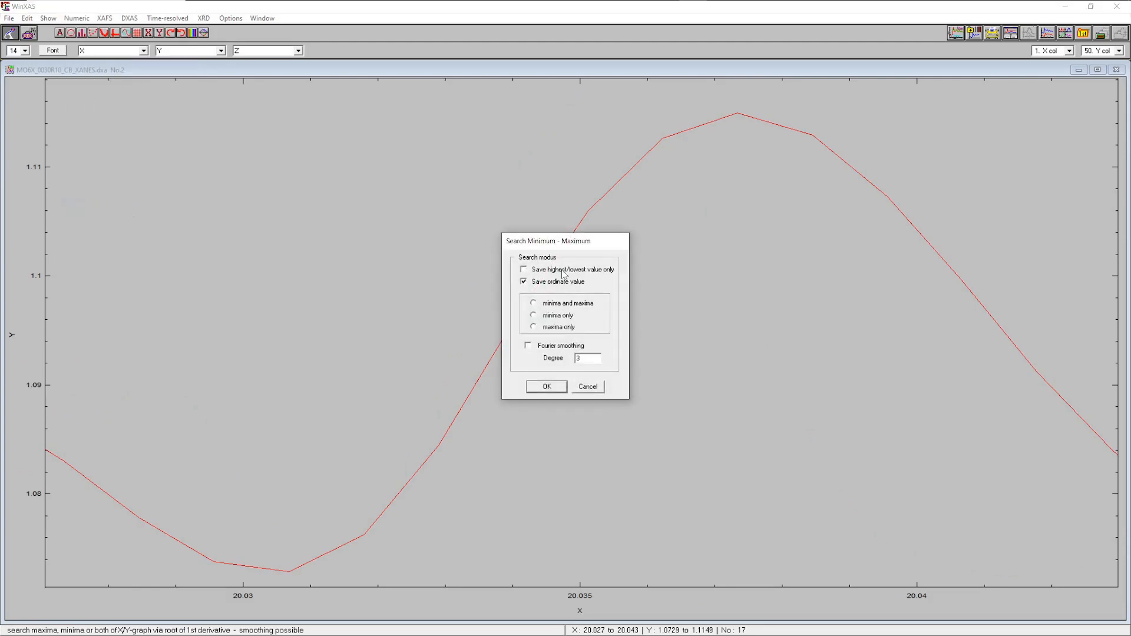
pyautogui.click(585, 270)
pyautogui.click(544, 389)
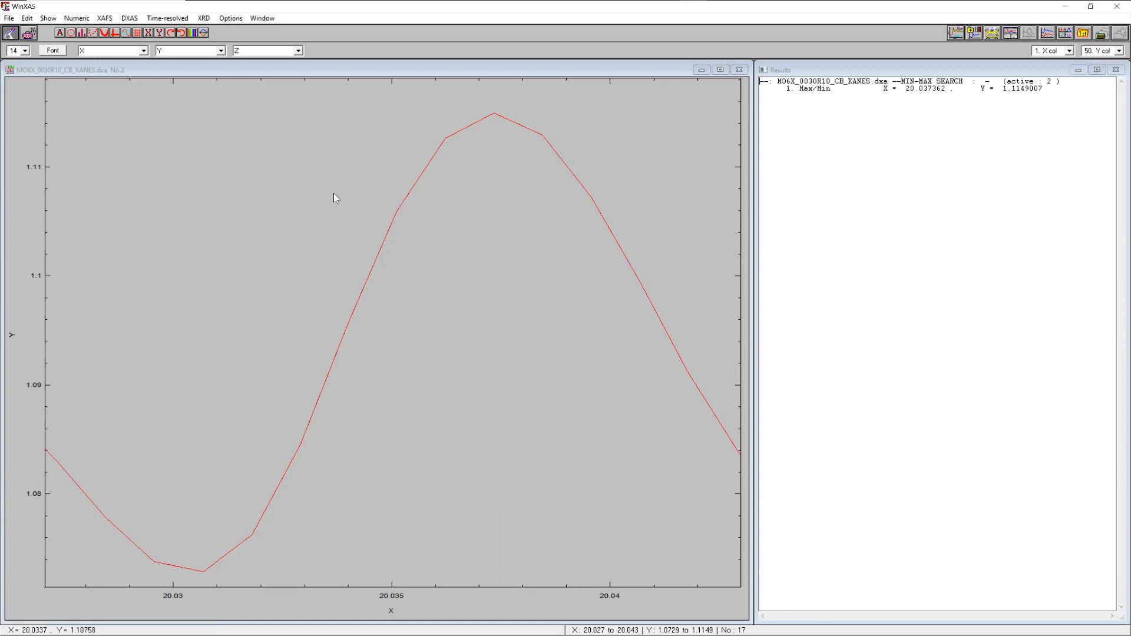
pyautogui.click(11, 33)
# - Apply the max.MAK macro automatically to columns 2 to 50, saving the fit parameters under the file name MO6X_0030R10_CB_XANES_MAX
pyautogui.click(161, 20)
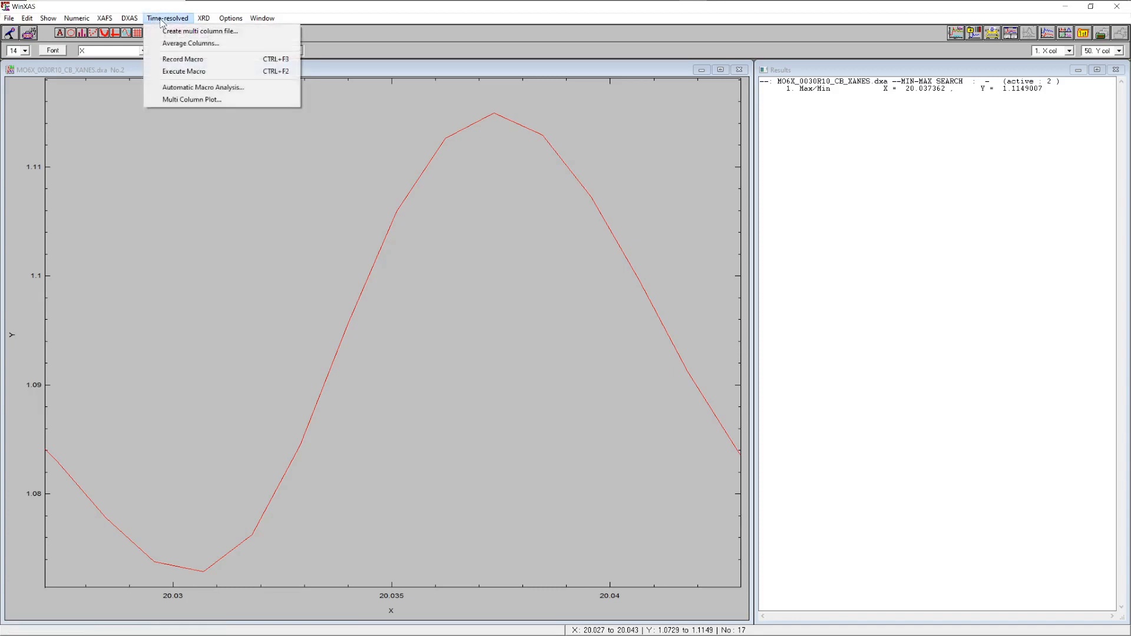
pyautogui.click(200, 88)
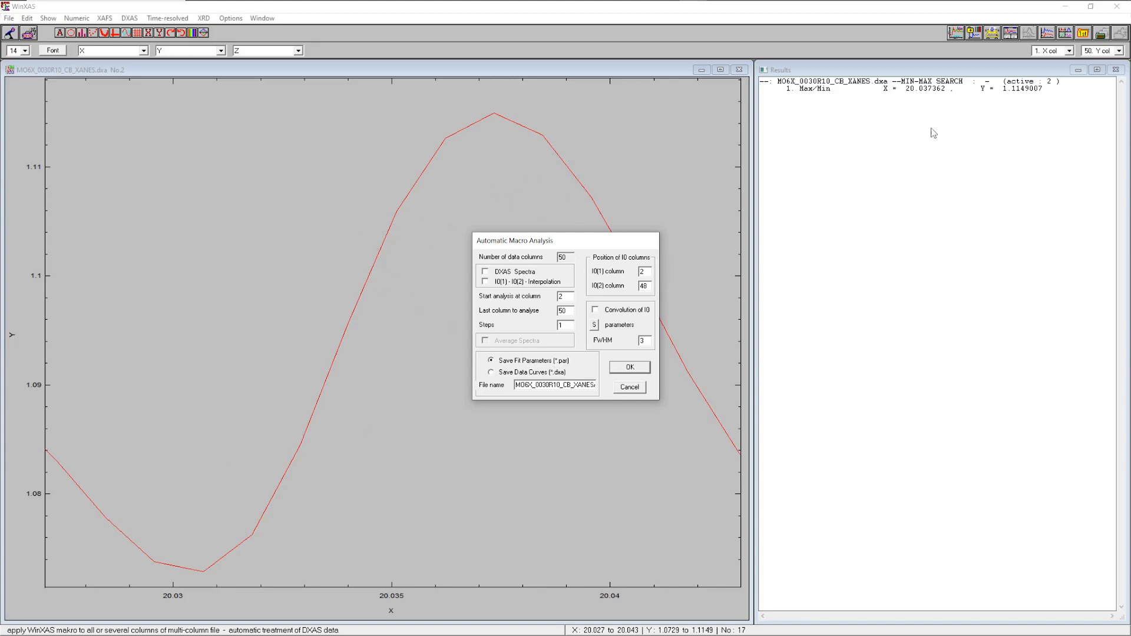
pyautogui.click(575, 385)
pyautogui.press('BackSpace')
pyautogui.write('_MAX')
pyautogui.click(632, 369)
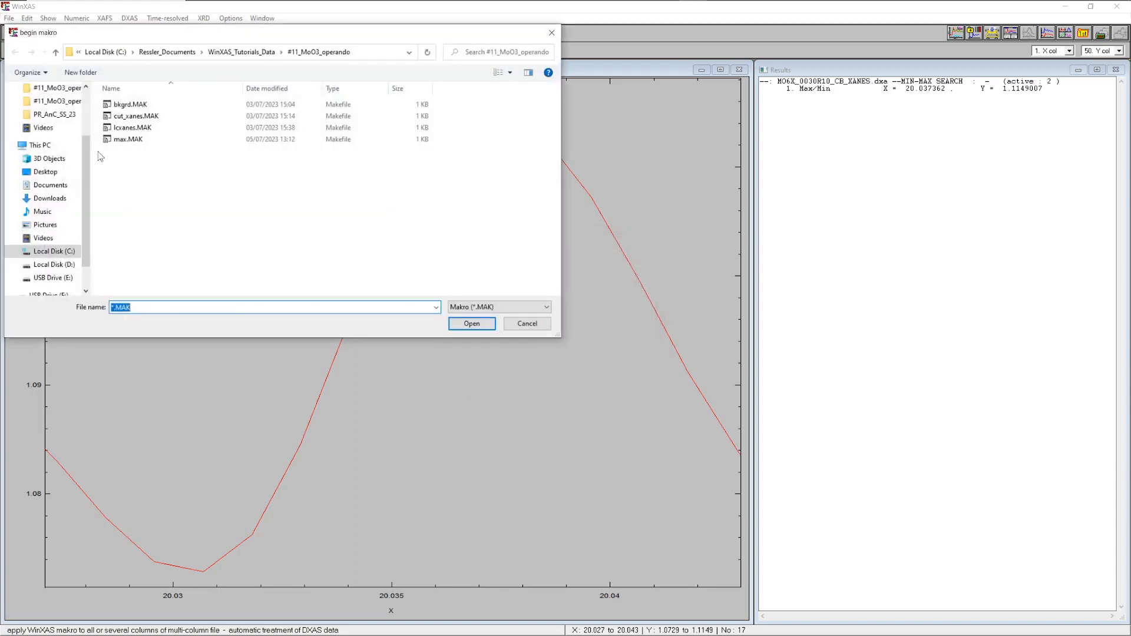
pyautogui.click(128, 140)
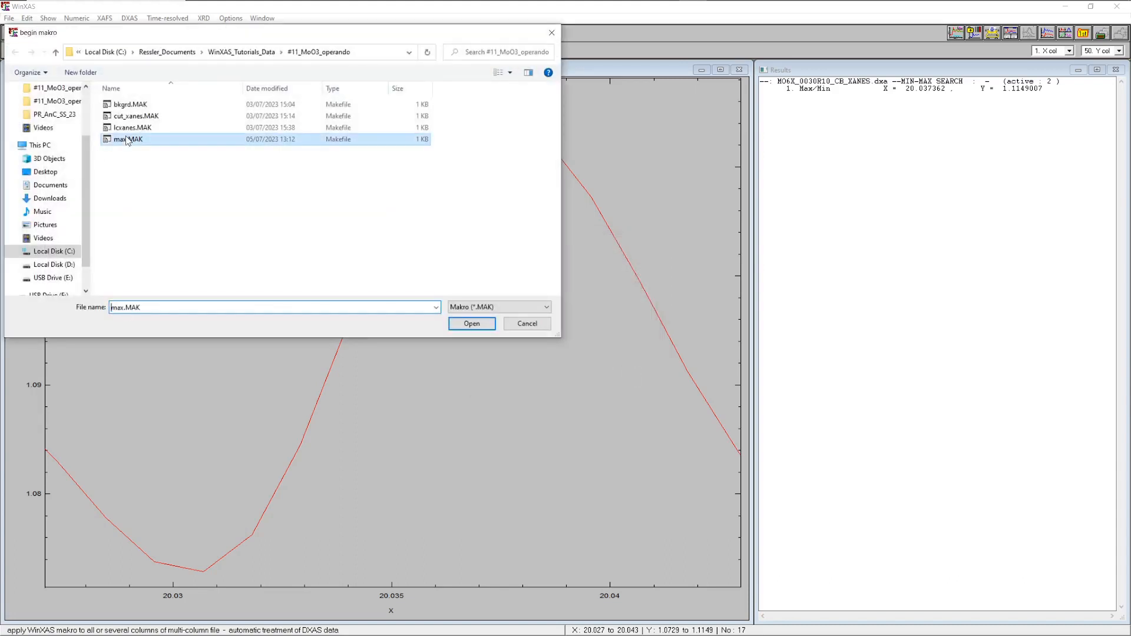
pyautogui.click(471, 324)
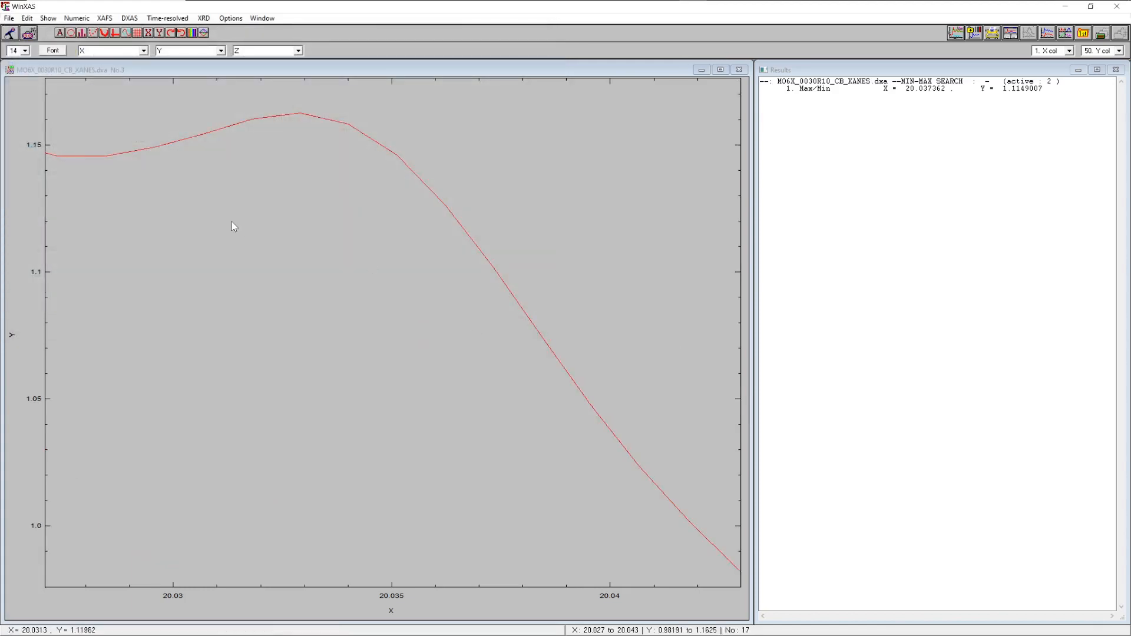
# - Open the parameter file MO6X_0030R10_CB_XANES_MAX.par as a curve, dismissing the XAS spectrum calculation
pyautogui.click(10, 21)
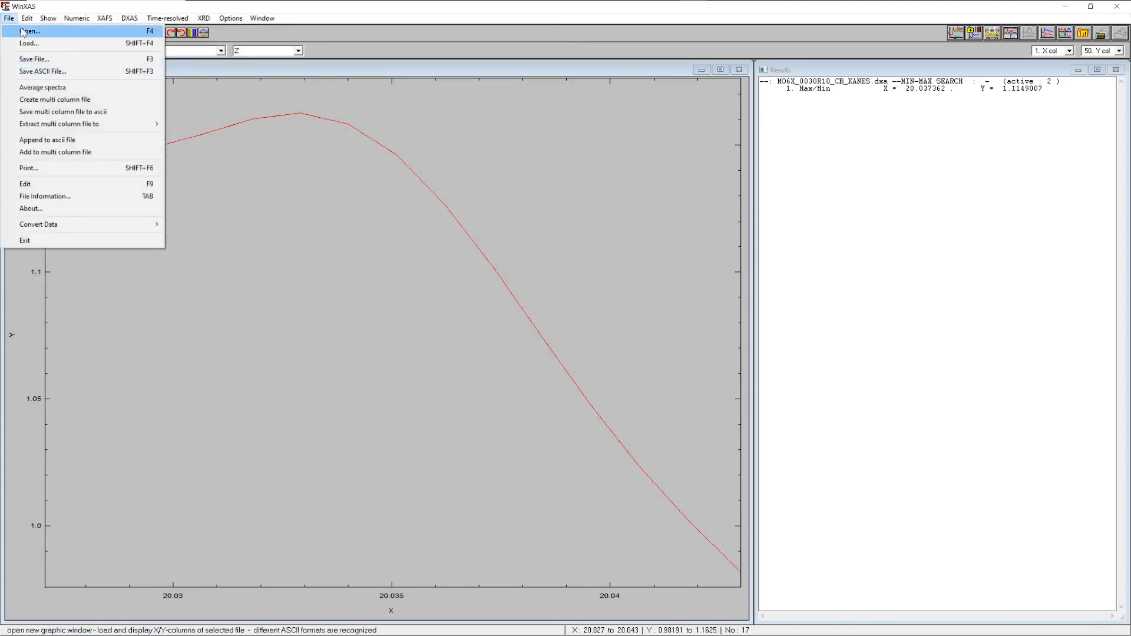
pyautogui.click(24, 30)
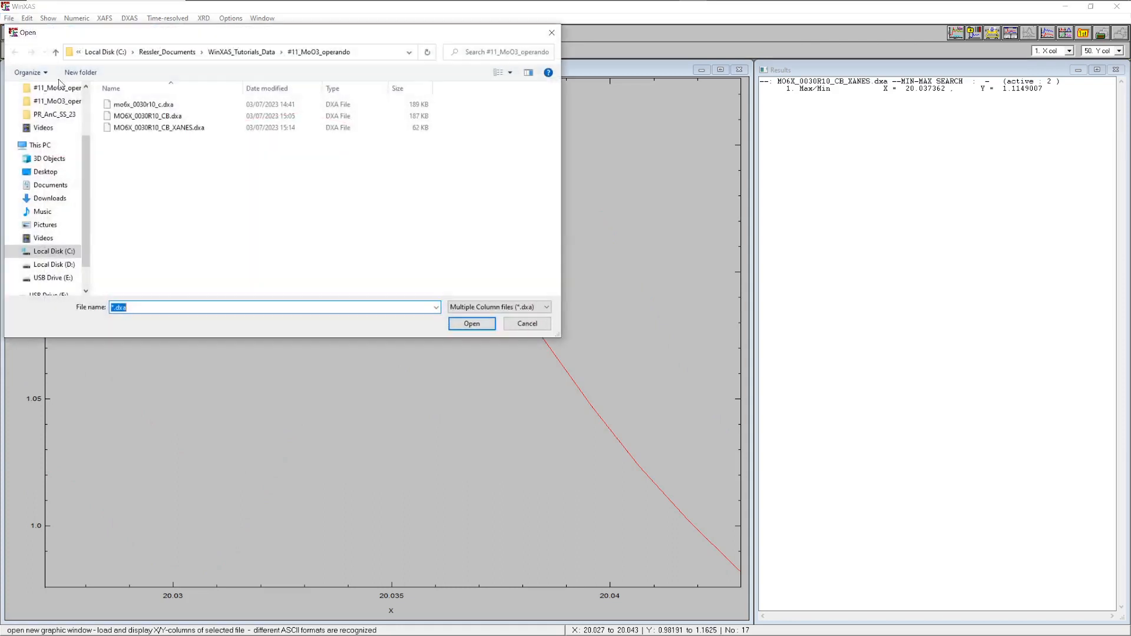
pyautogui.click(195, 307)
pyautogui.press('BackSpace')
pyautogui.press('BackSpace')
pyautogui.press('BackSpace')
pyautogui.press('BackSpace')
pyautogui.write('.par')
pyautogui.press('Return')
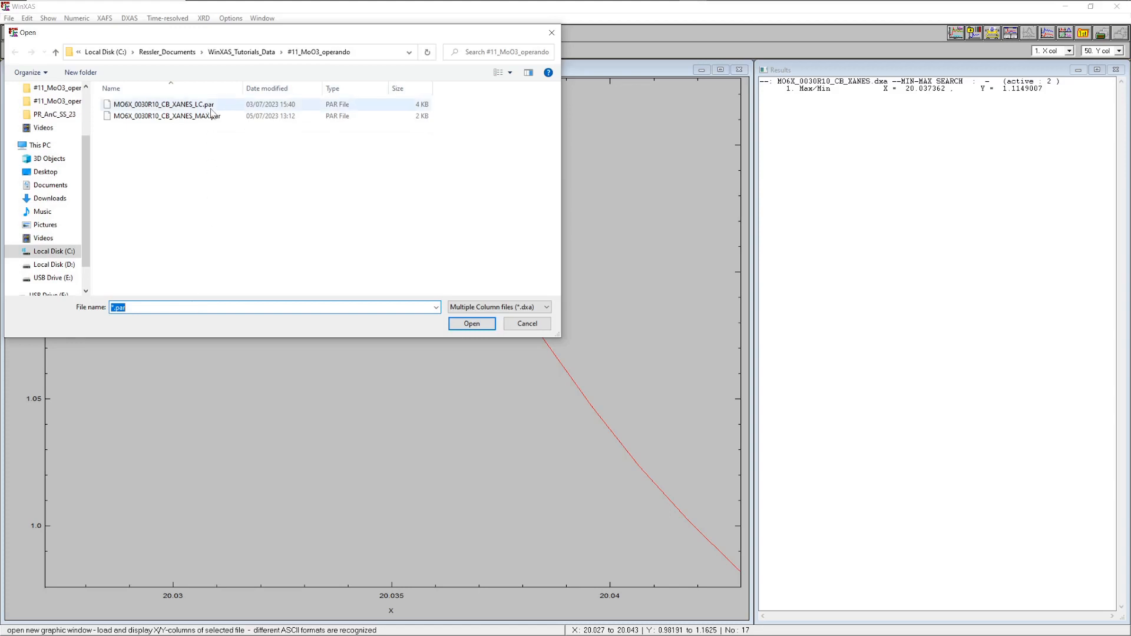
pyautogui.click(168, 116)
pyautogui.click(470, 325)
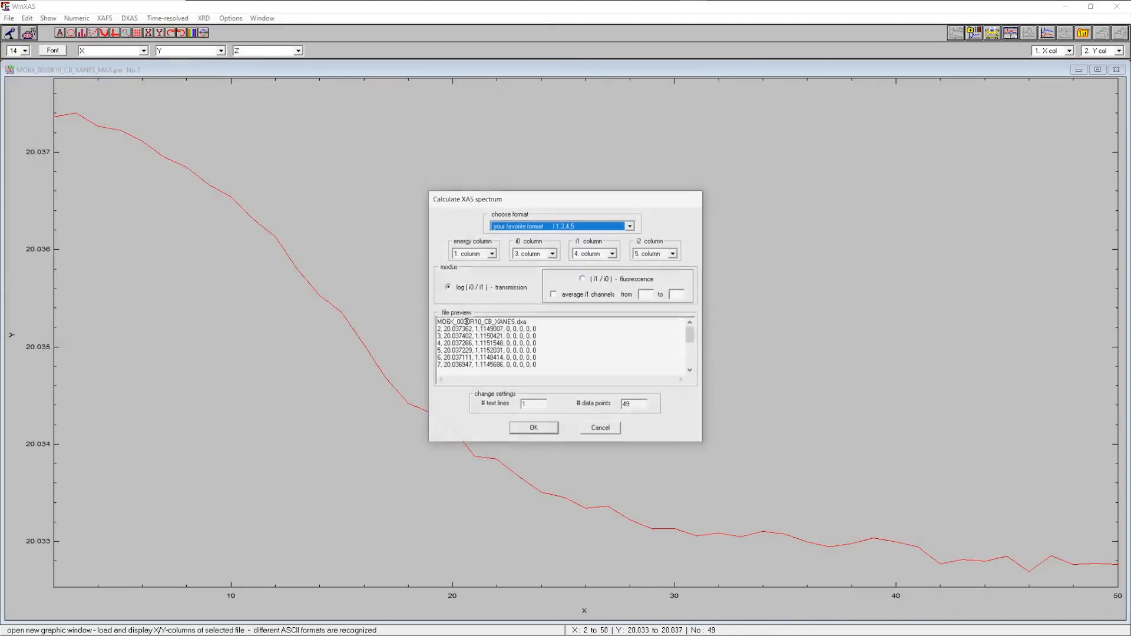
pyautogui.click(601, 430)
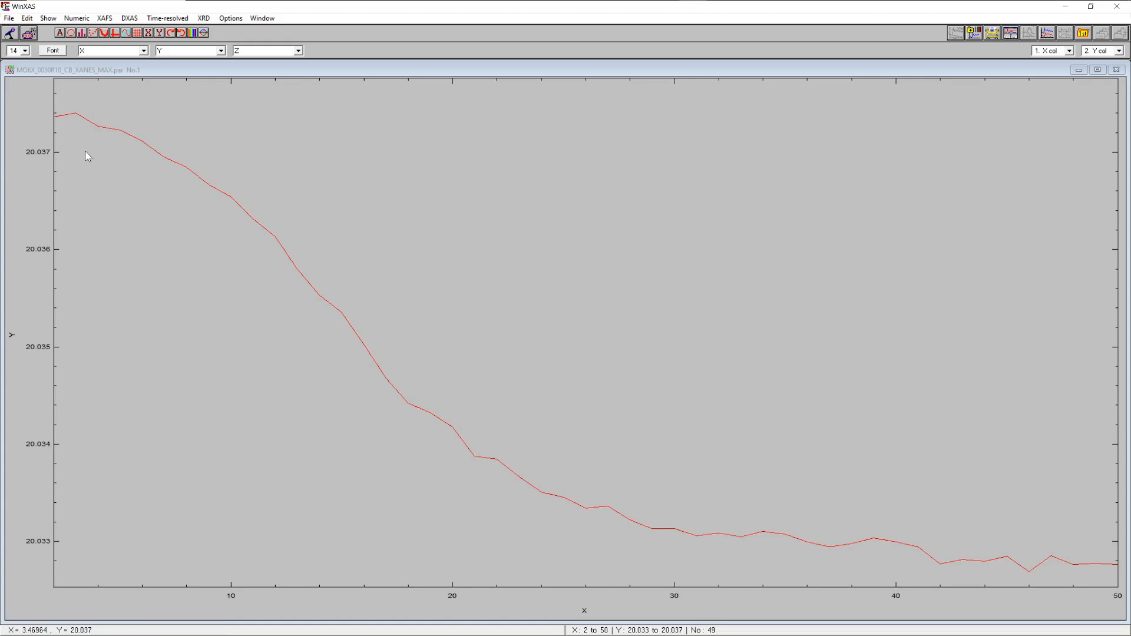
# - List the text files in the #11_MoO3_operando folder and open valence.txt in a new graph window
pyautogui.click(8, 19)
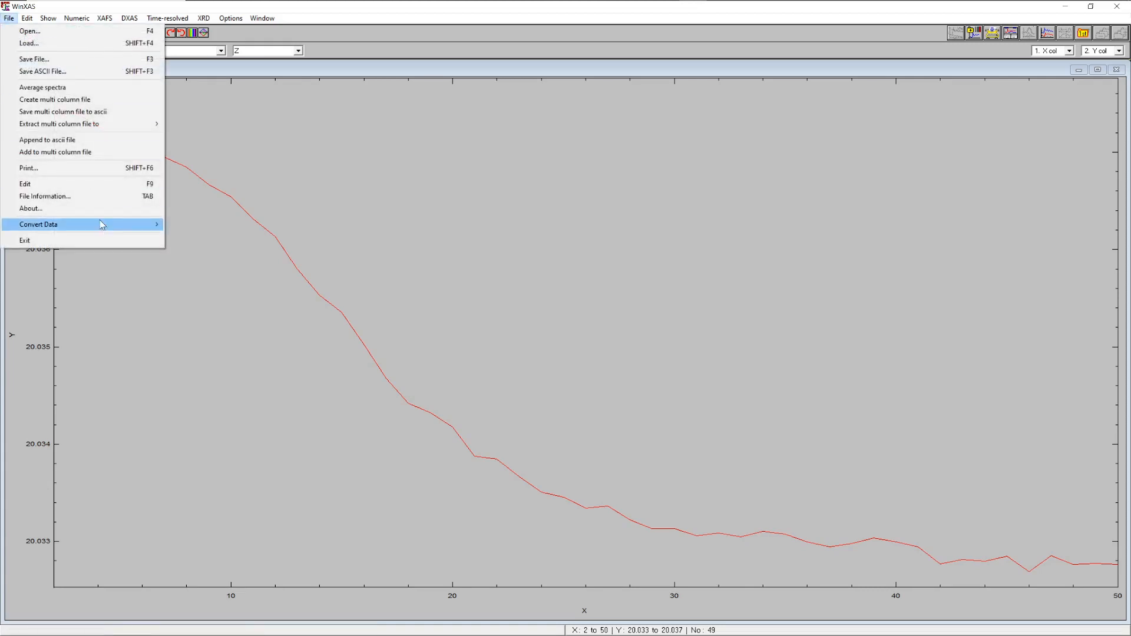
pyautogui.click(73, 43)
pyautogui.click(174, 307)
pyautogui.press('BackSpace')
pyautogui.press('BackSpace')
pyautogui.press('BackSpace')
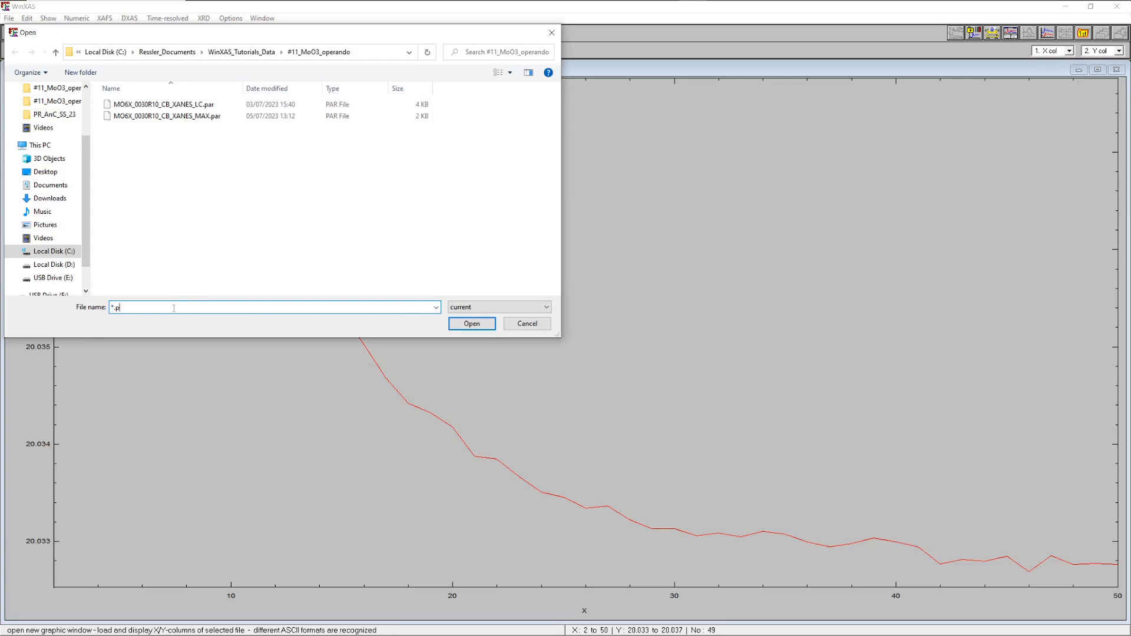
pyautogui.write('txt')
pyautogui.press('Return')
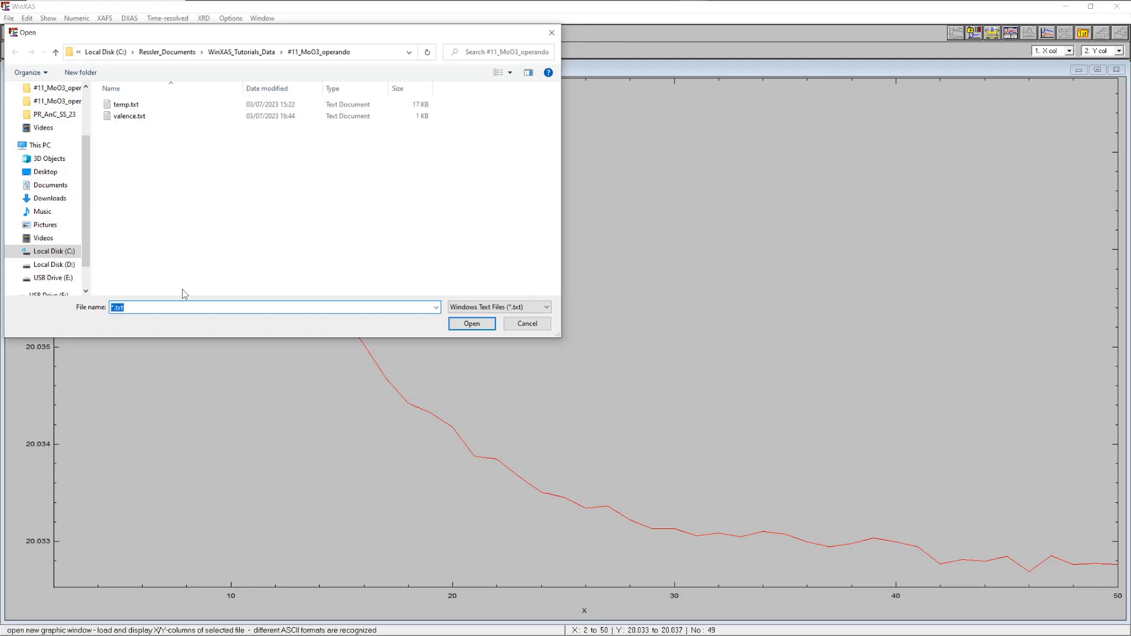
pyautogui.click(137, 118)
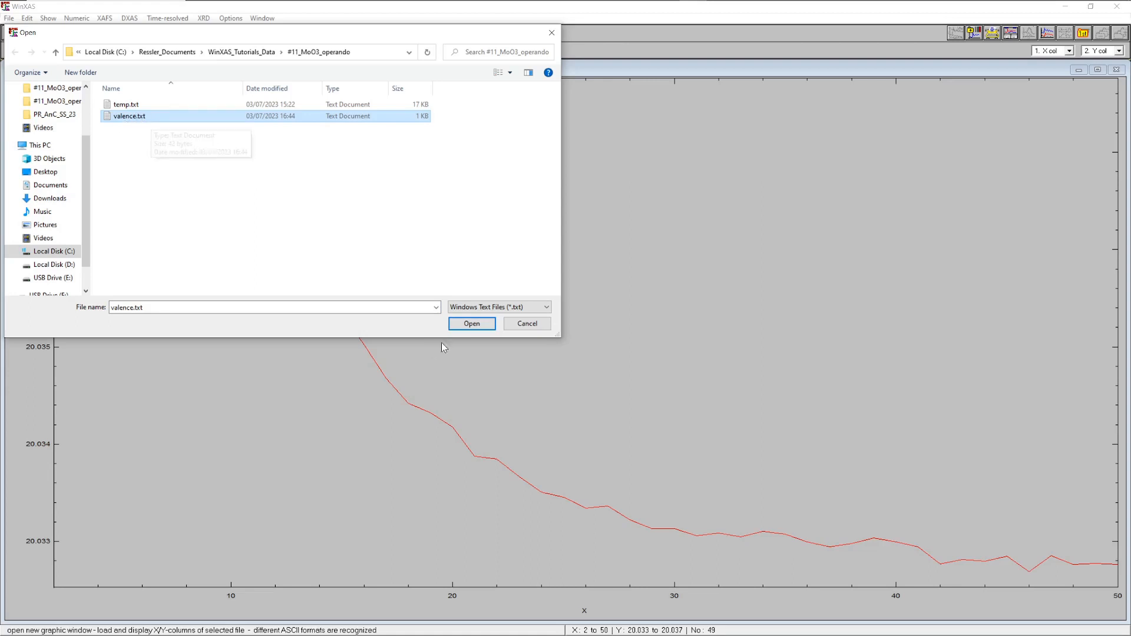
pyautogui.click(471, 324)
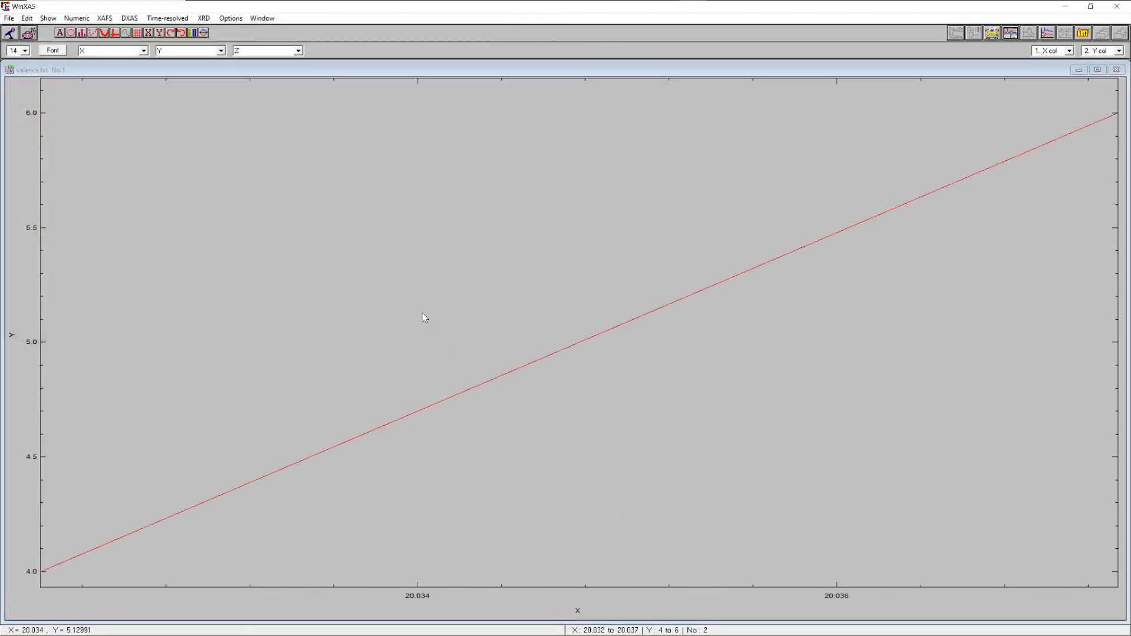
# - Inspect the file information and the data point markers of valence.txt, and close its window
pyautogui.doubleClick(371, 285)
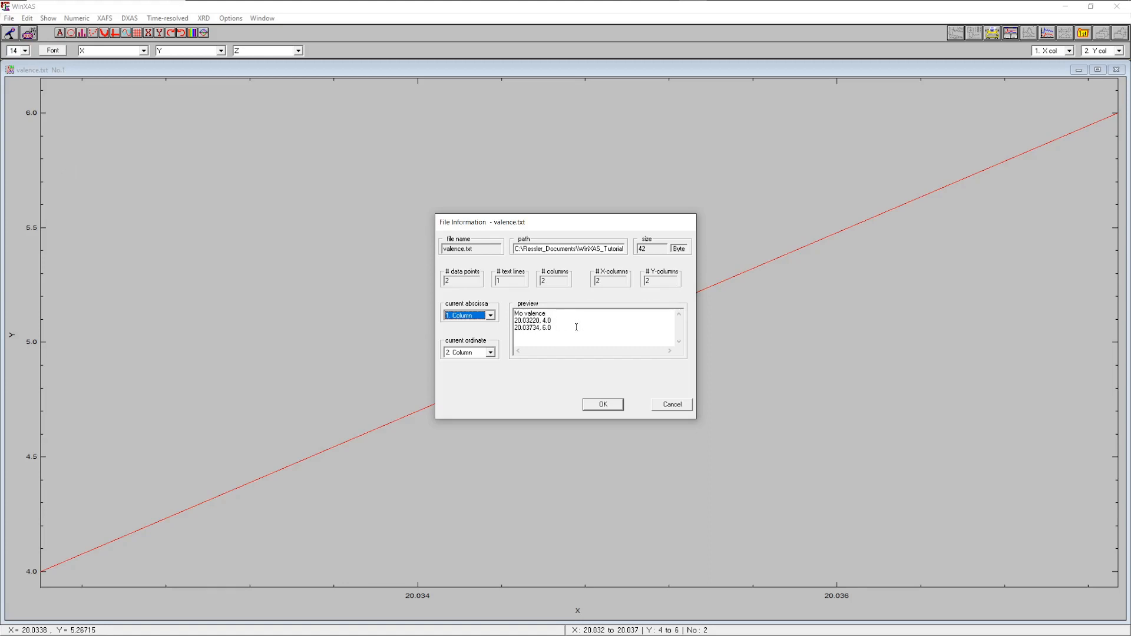
pyautogui.click(601, 405)
pyautogui.click(70, 34)
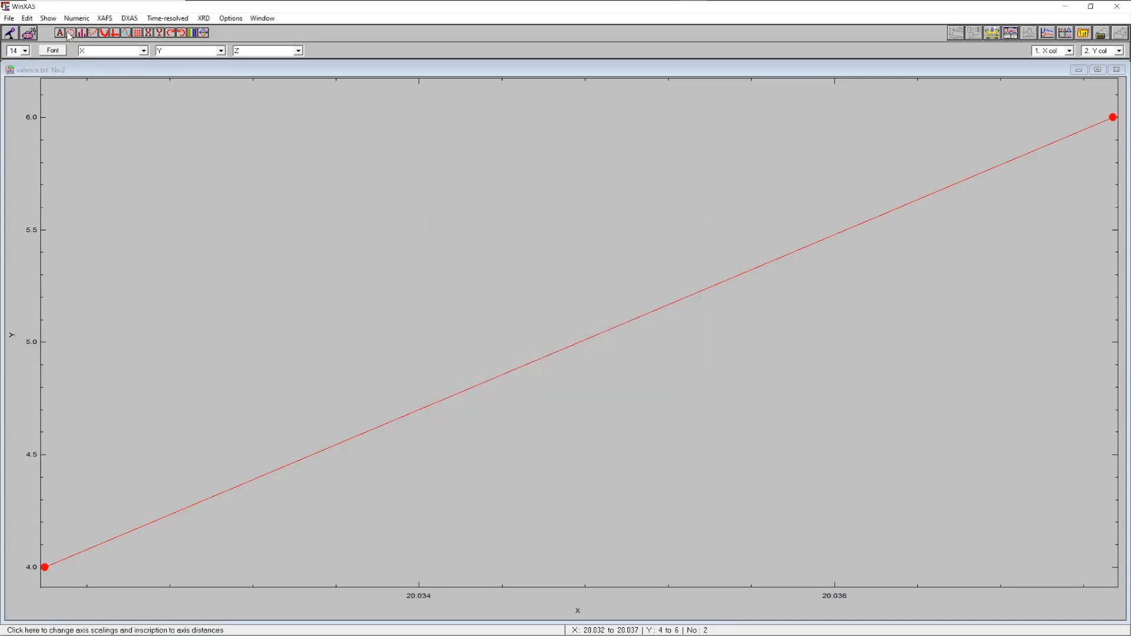
pyautogui.click(70, 33)
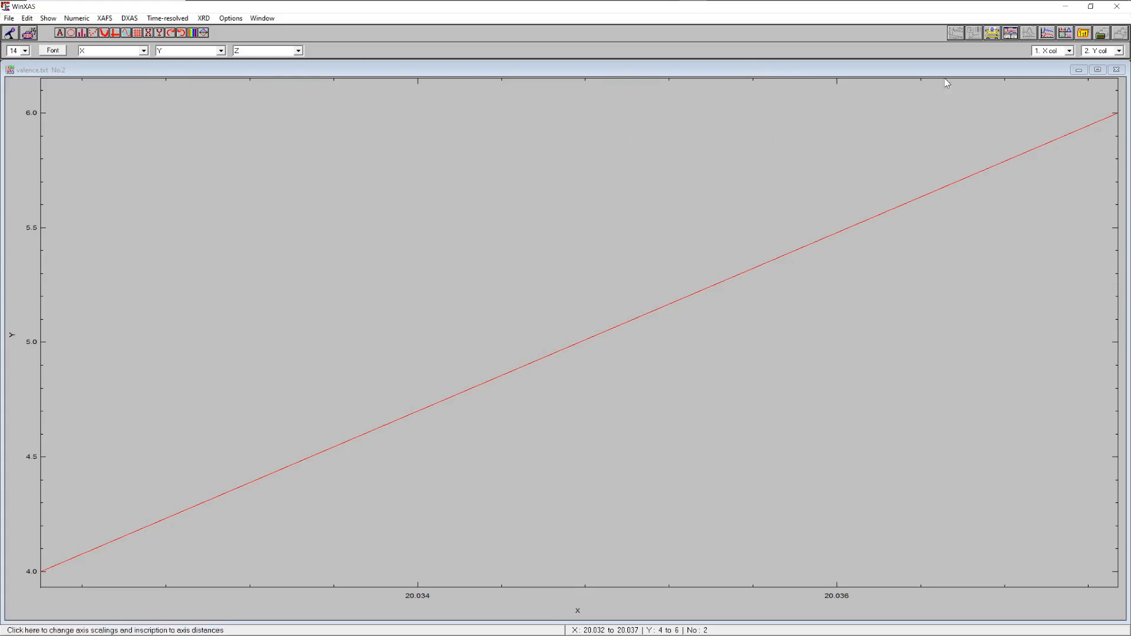
pyautogui.click(1119, 70)
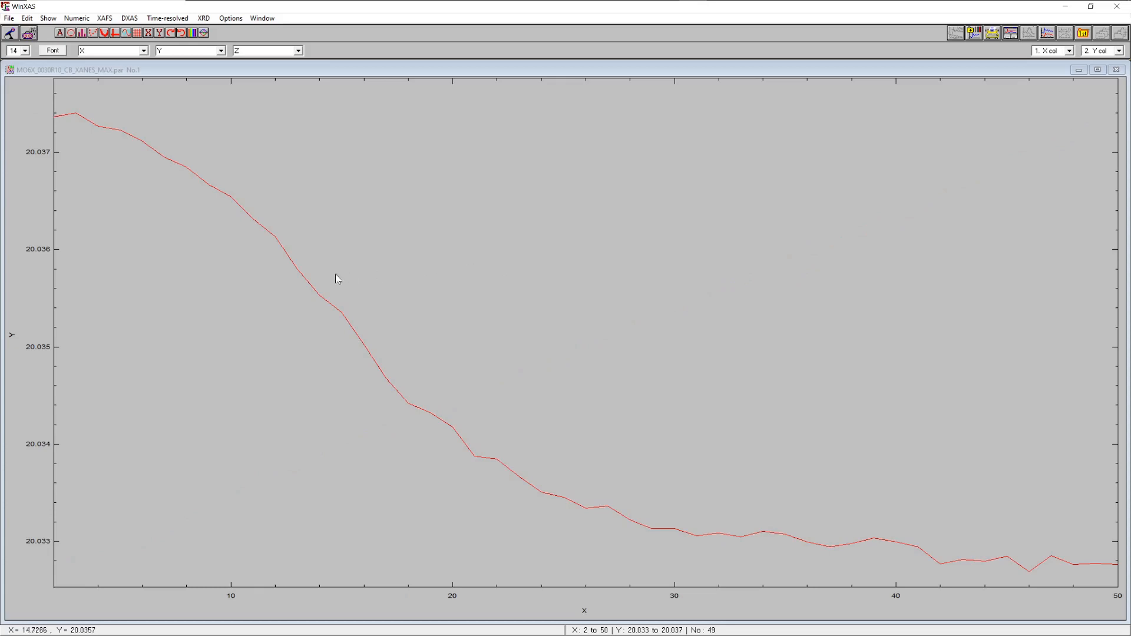
# - Load valence.txt into the active window alongside the peak position curve
pyautogui.click(9, 19)
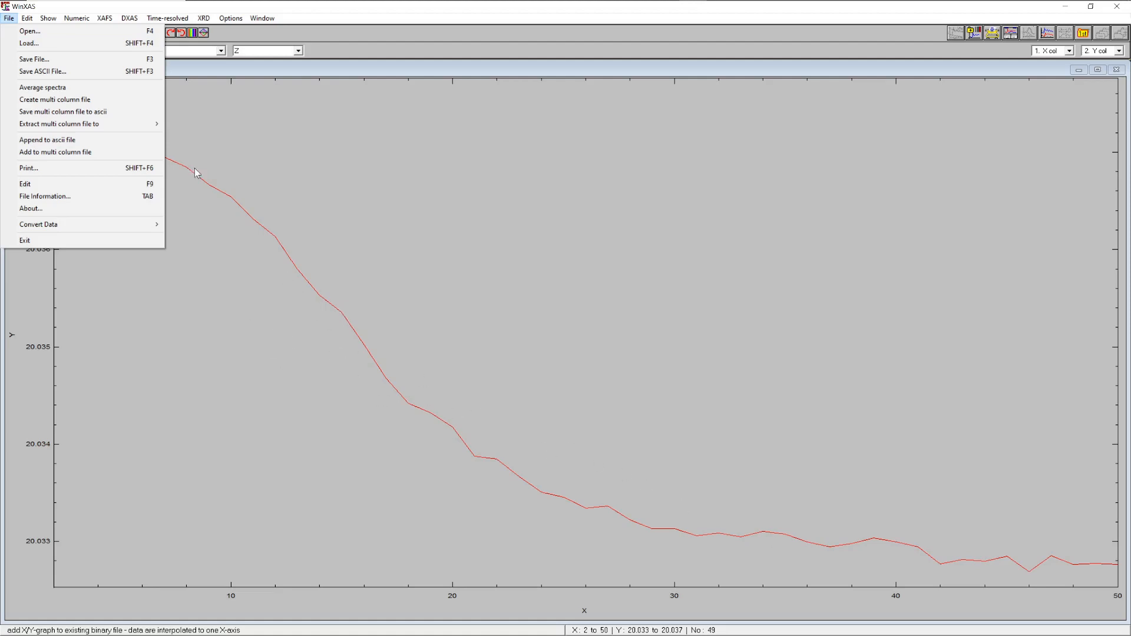
pyautogui.click(31, 44)
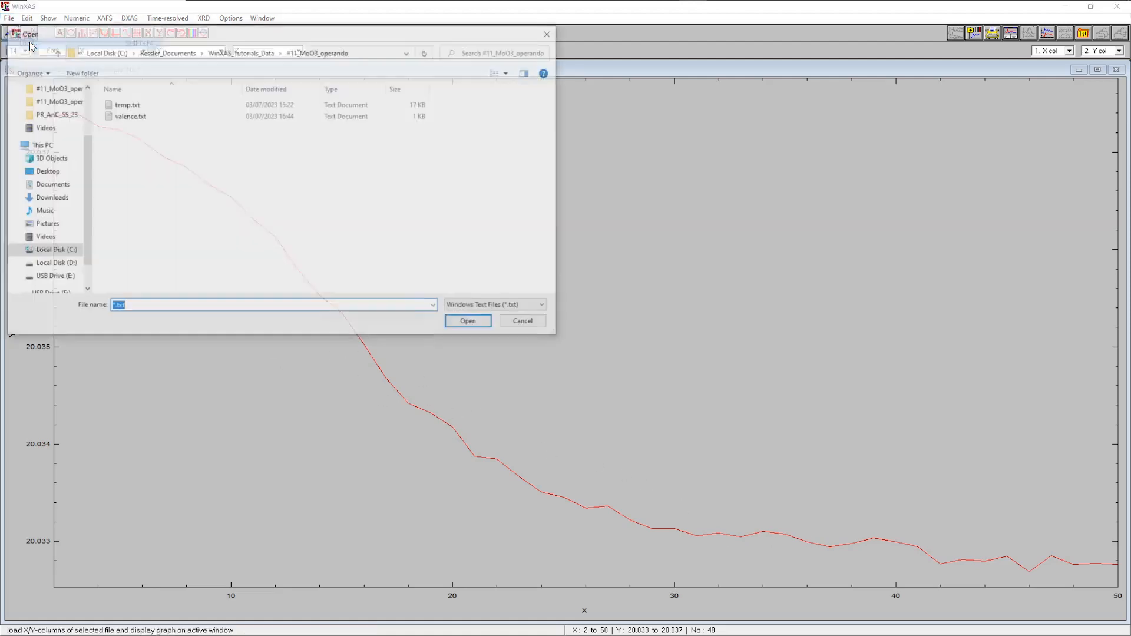
pyautogui.click(129, 116)
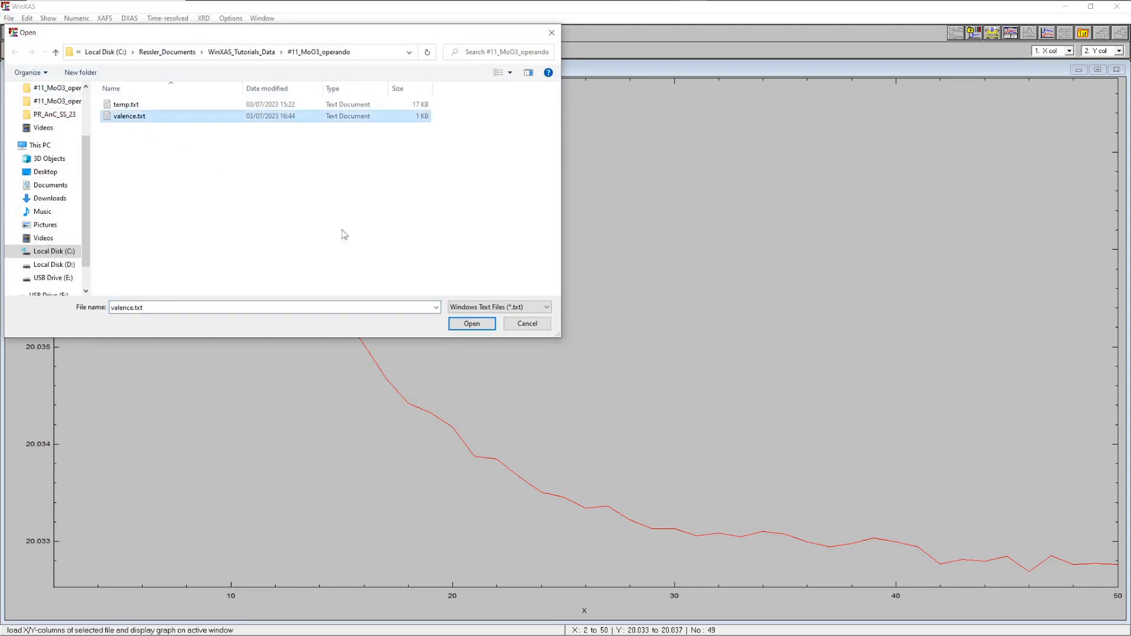
pyautogui.click(471, 323)
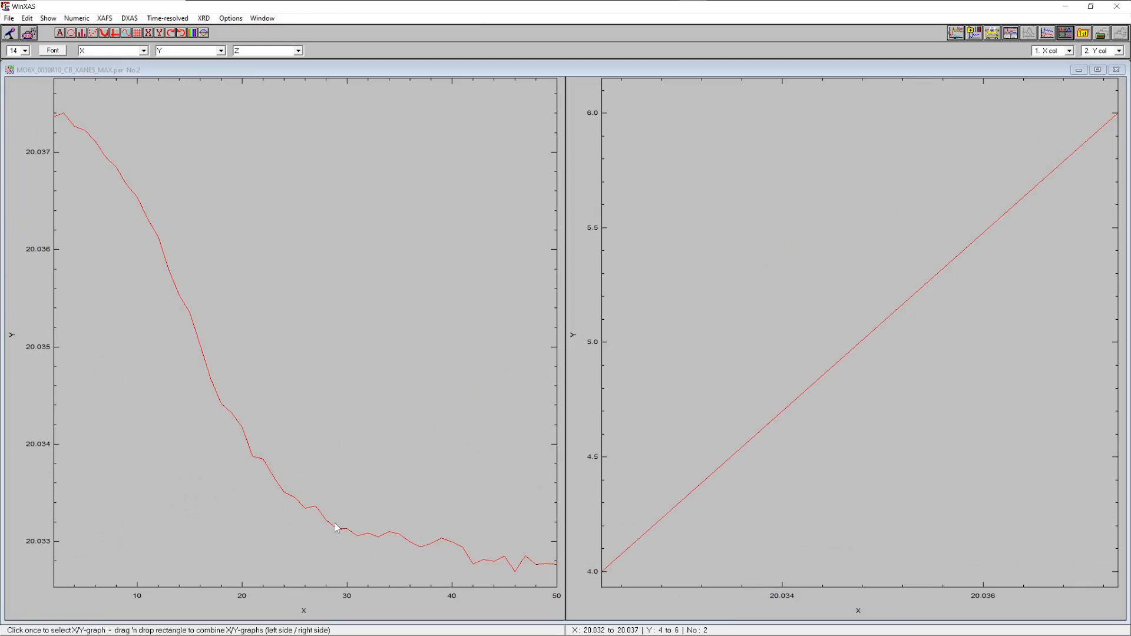
# - Display the valence calibration graph on its own and run a linear regression on it
pyautogui.click(807, 312)
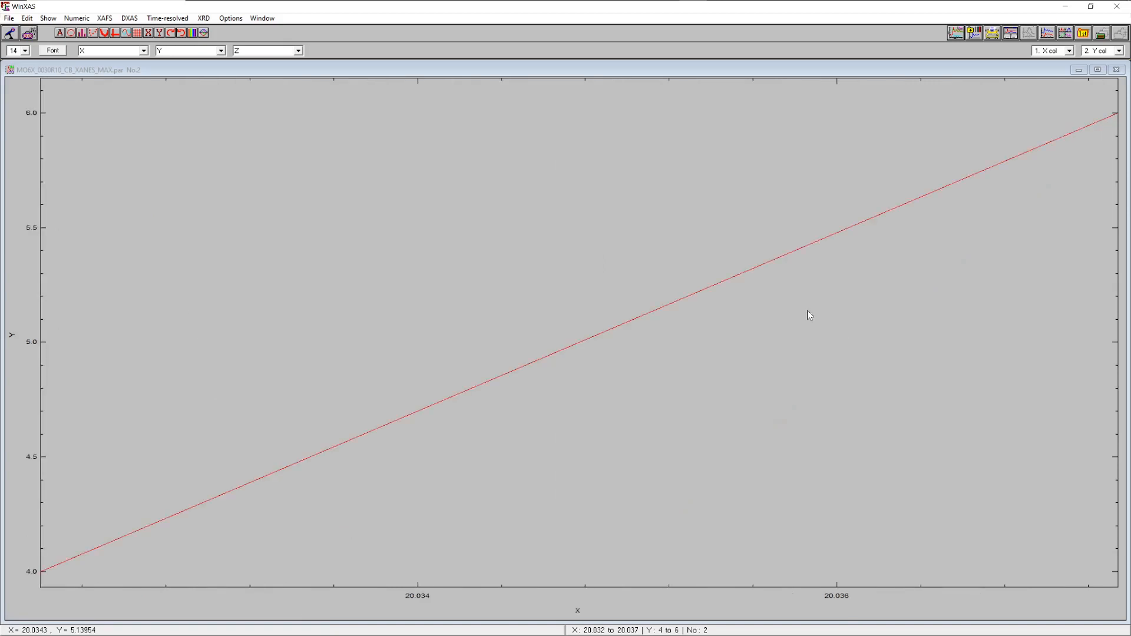
pyautogui.click(75, 18)
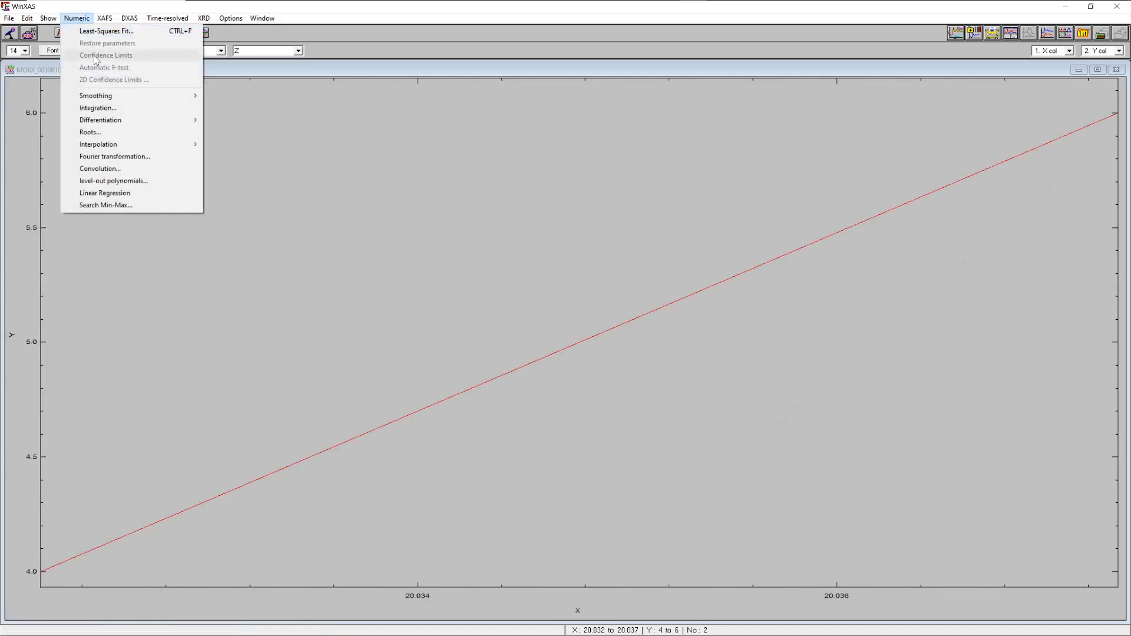
pyautogui.click(129, 195)
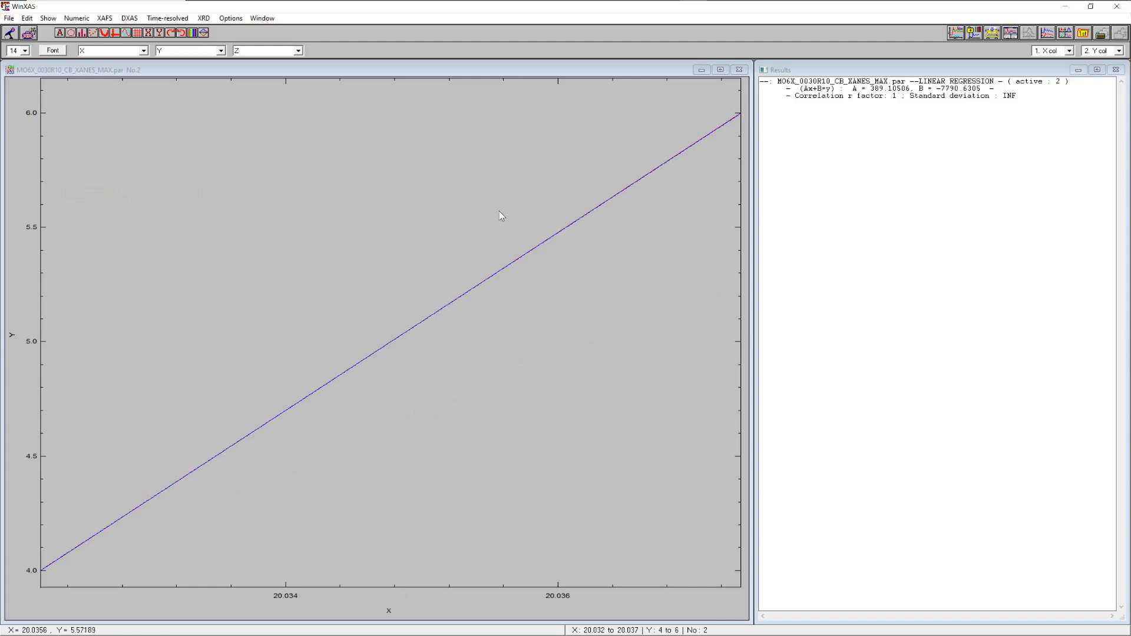
# - Return to the peak position curve and convert its ordinate to valence by applying the external function from the regression
pyautogui.doubleClick(309, 200)
pyautogui.moveTo(308, 204); pyautogui.dragTo(211, 240)
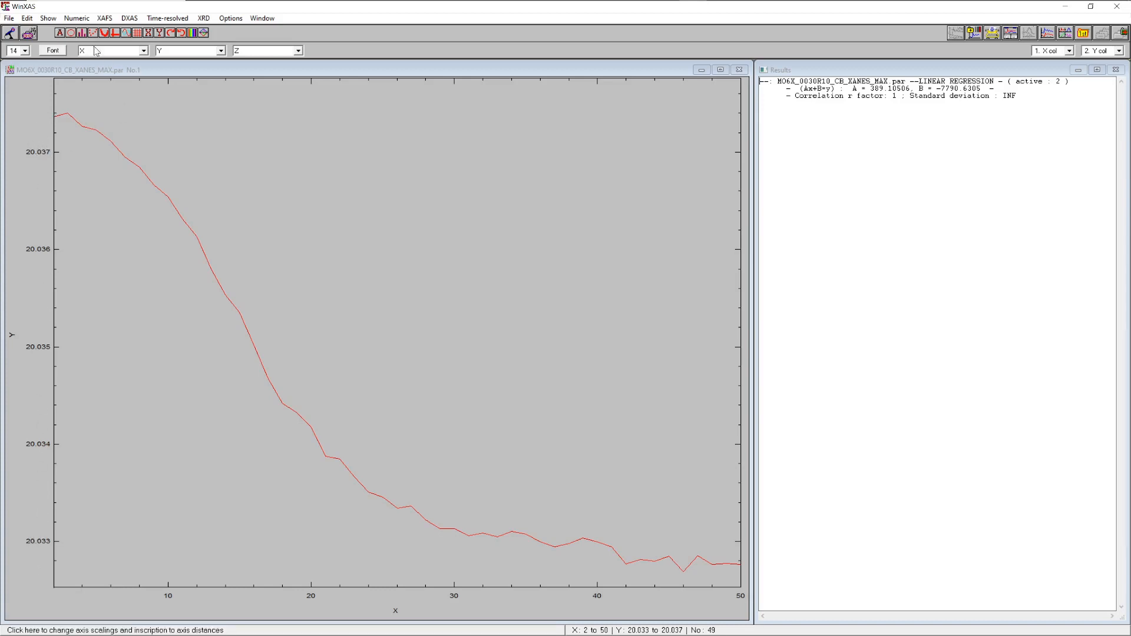
pyautogui.click(28, 18)
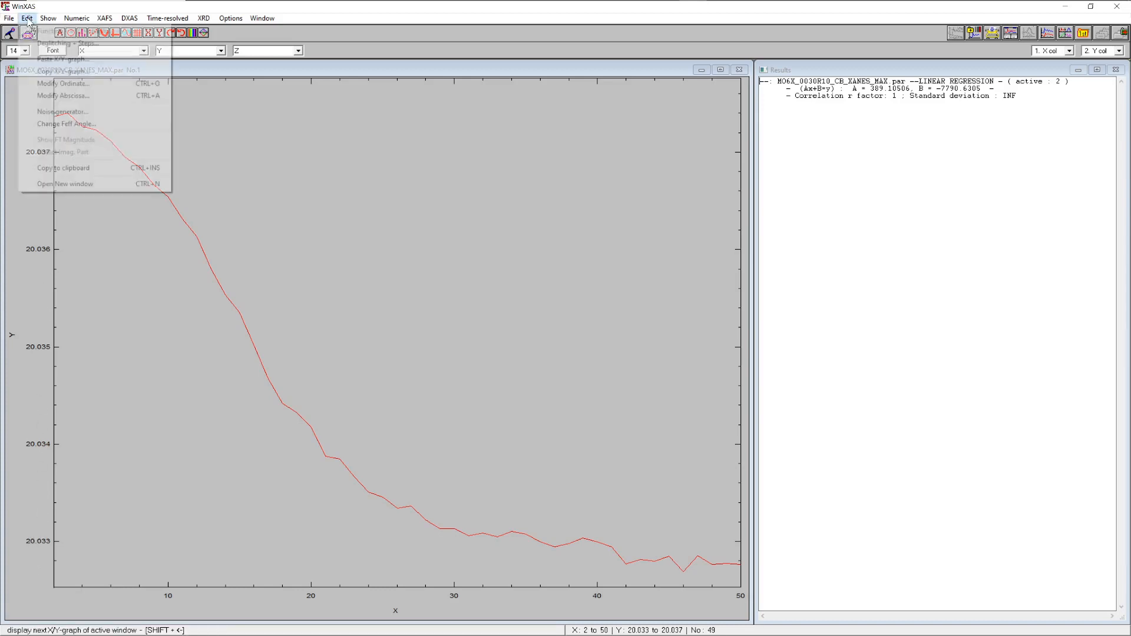
pyautogui.click(87, 85)
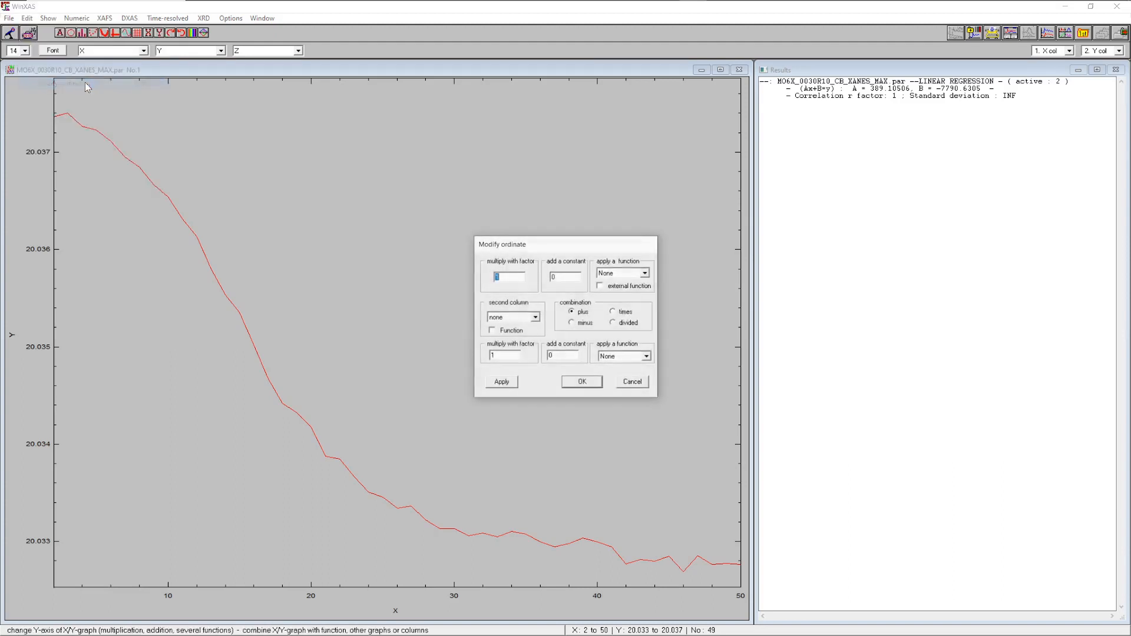
pyautogui.click(620, 287)
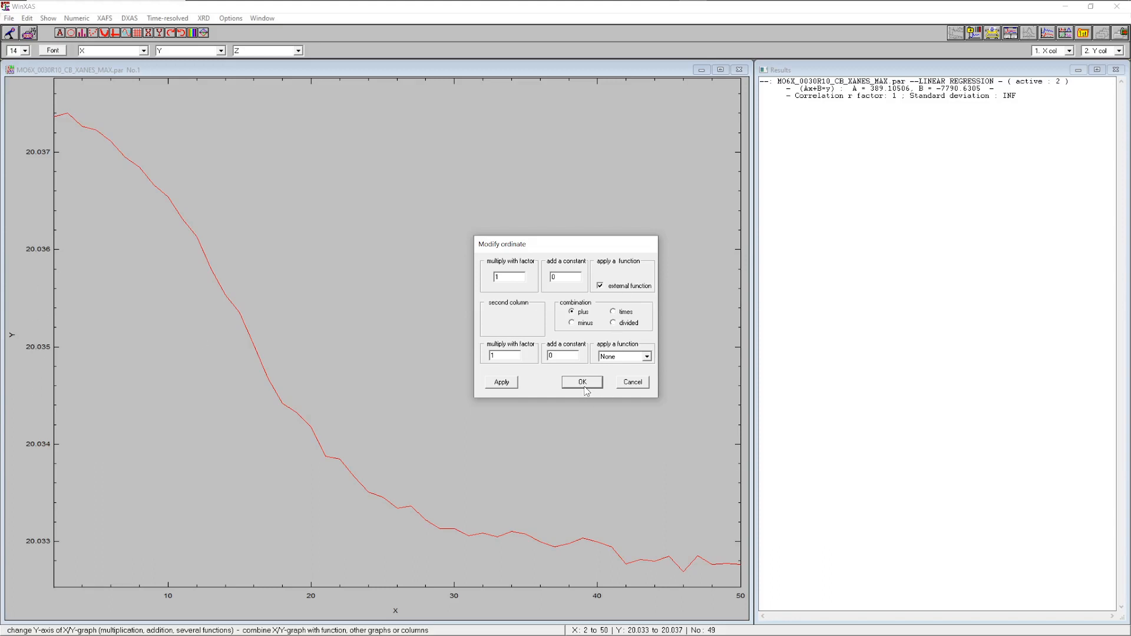
pyautogui.click(501, 383)
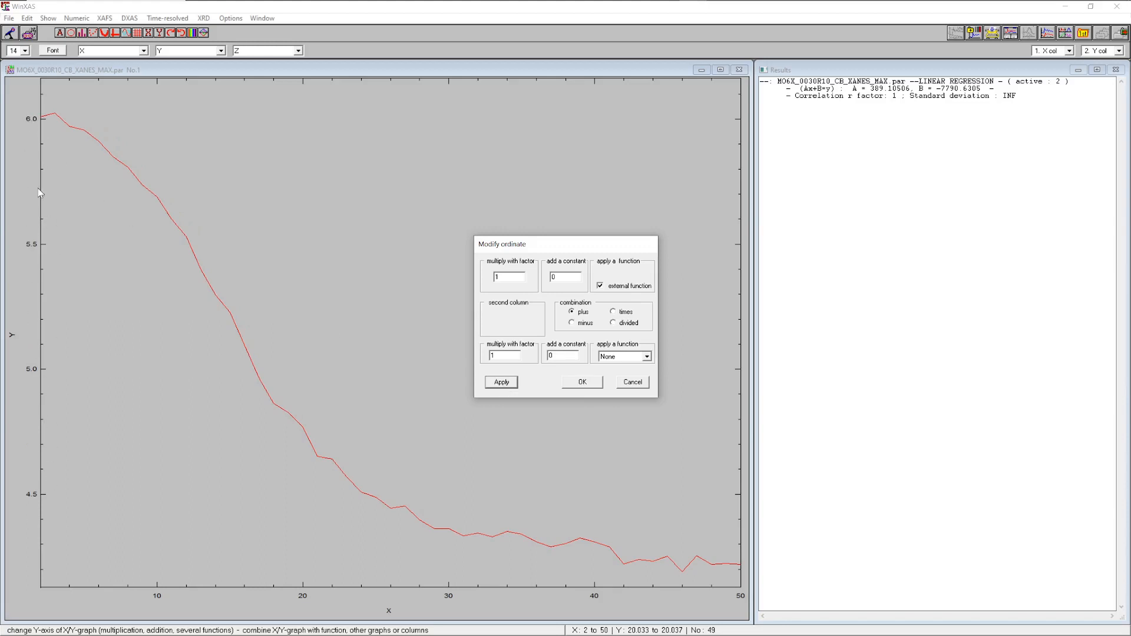
pyautogui.click(633, 384)
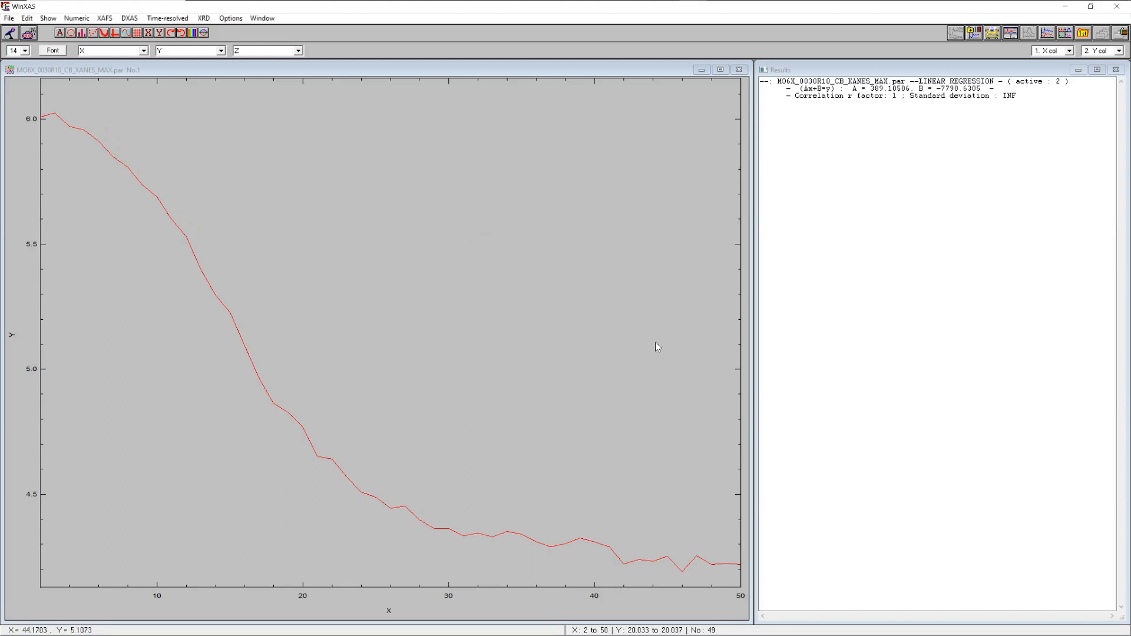
pyautogui.click(719, 70)
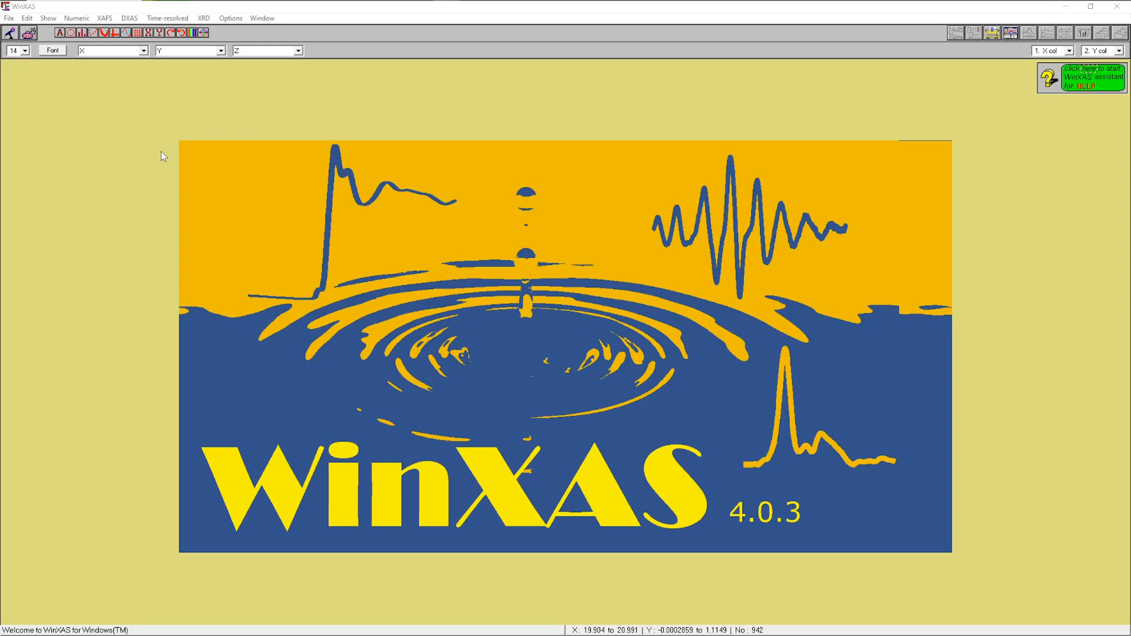
# - Open the multi-column file MO6X_0030R10_CB.dxa
pyautogui.click(8, 18)
pyautogui.click(30, 32)
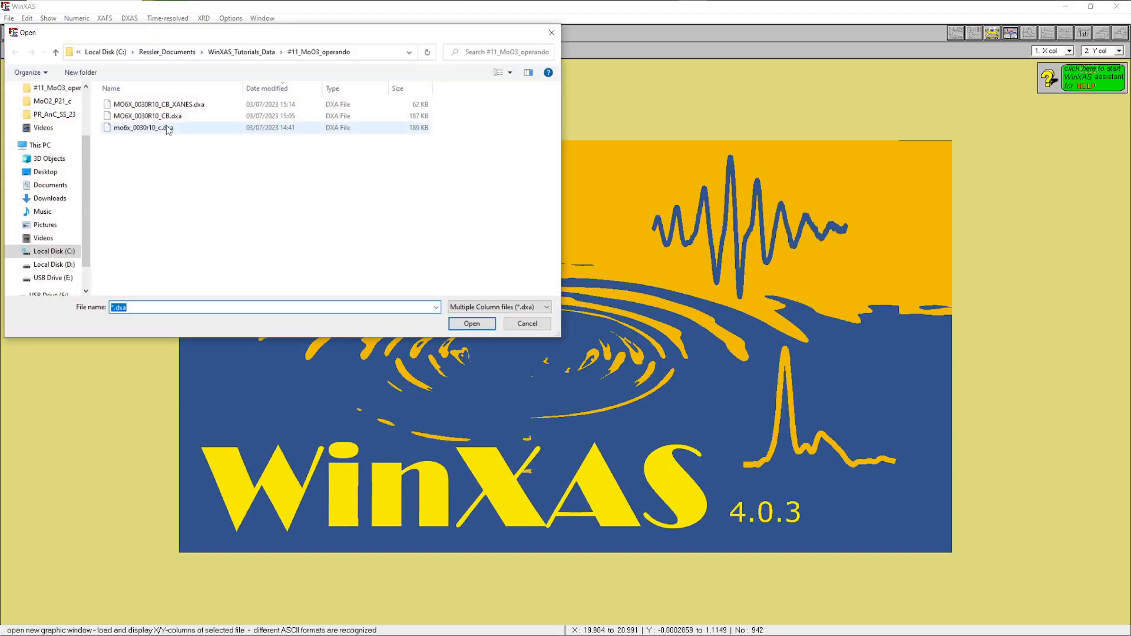
pyautogui.click(162, 116)
pyautogui.click(471, 324)
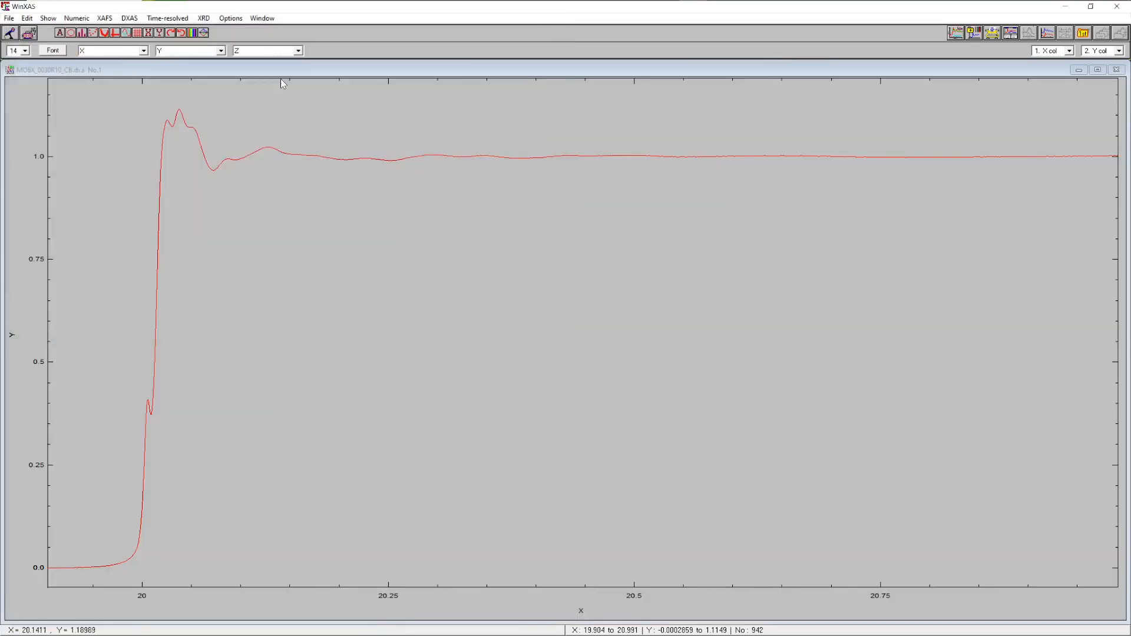
# - Show the time-resolved spectra together in a multi-column plot and return to the single first spectrum
pyautogui.click(170, 18)
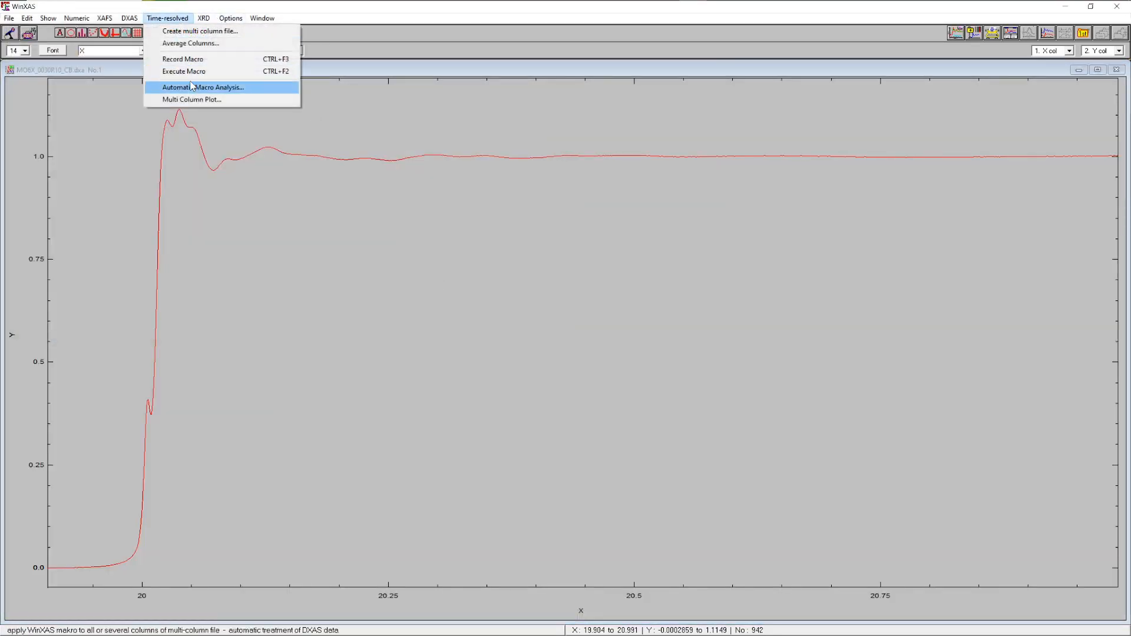
pyautogui.click(176, 101)
pyautogui.click(562, 410)
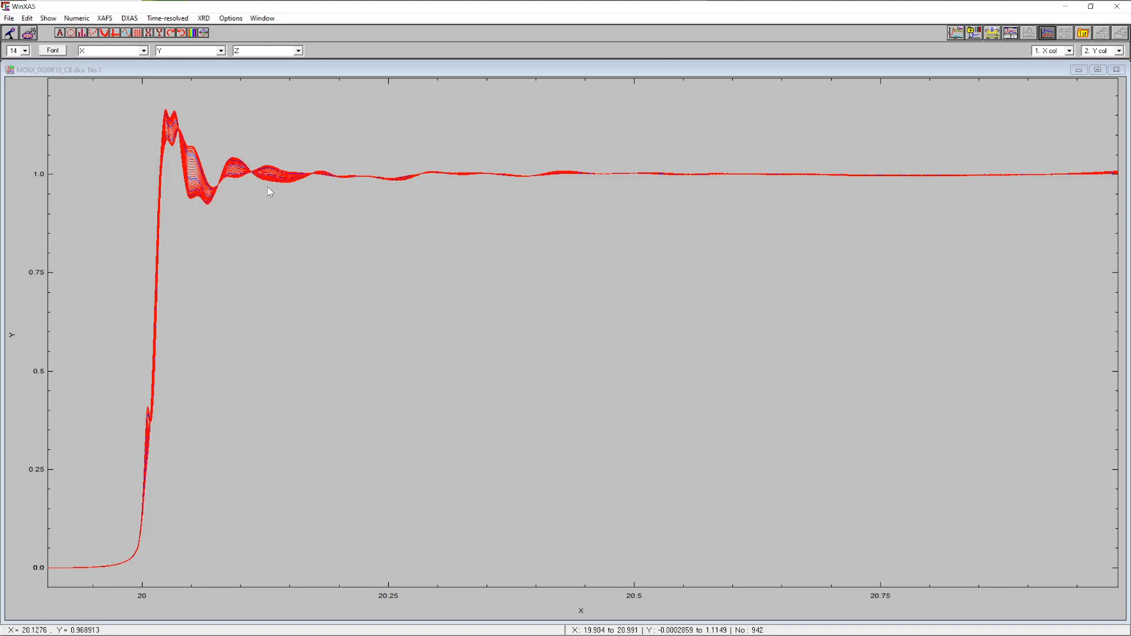
pyautogui.click(1048, 34)
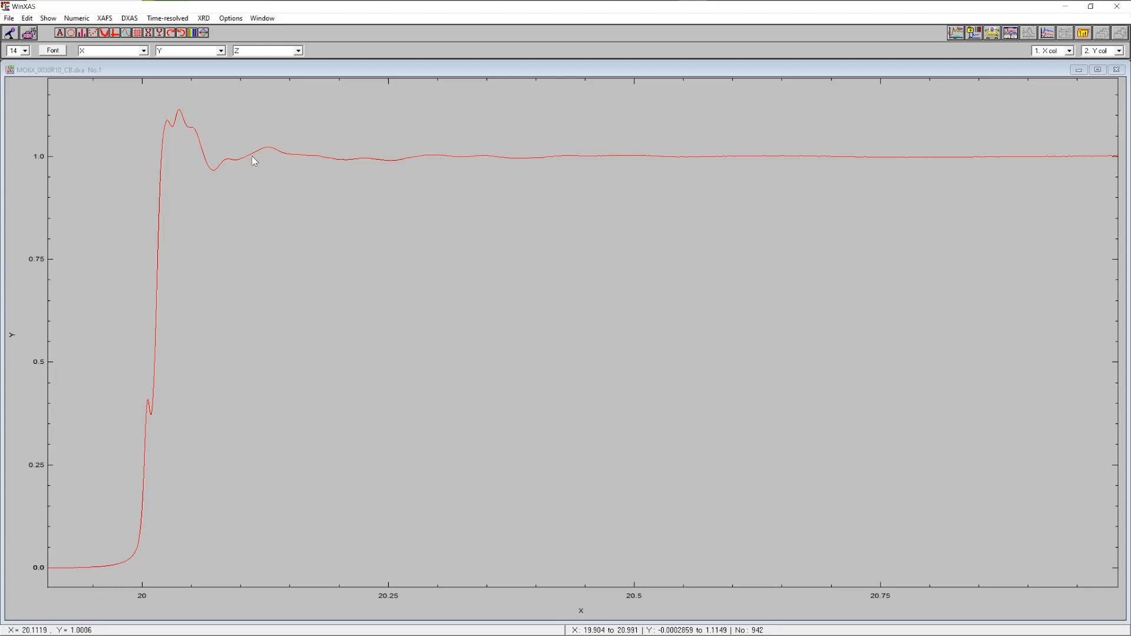
pyautogui.click(104, 17)
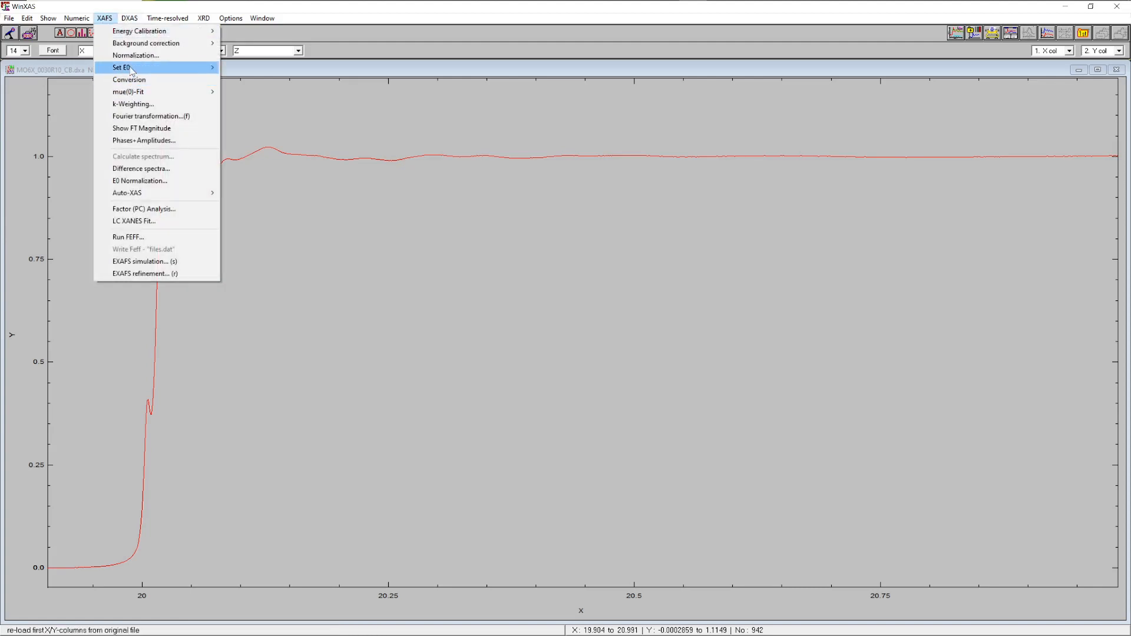
pyautogui.moveTo(130, 71)
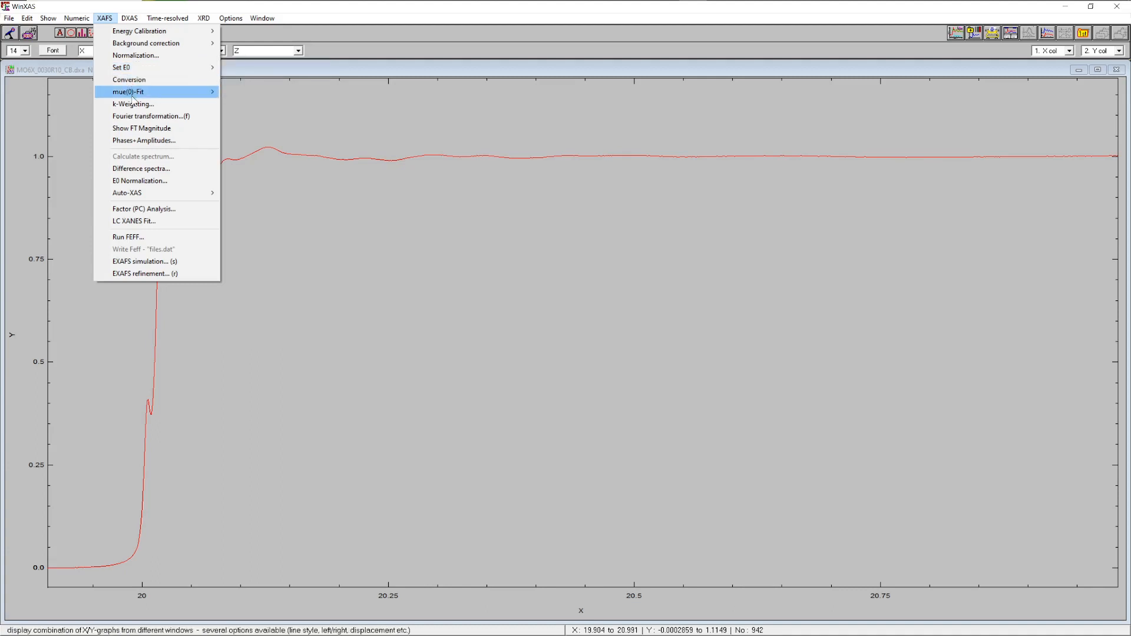
pyautogui.moveTo(142, 97)
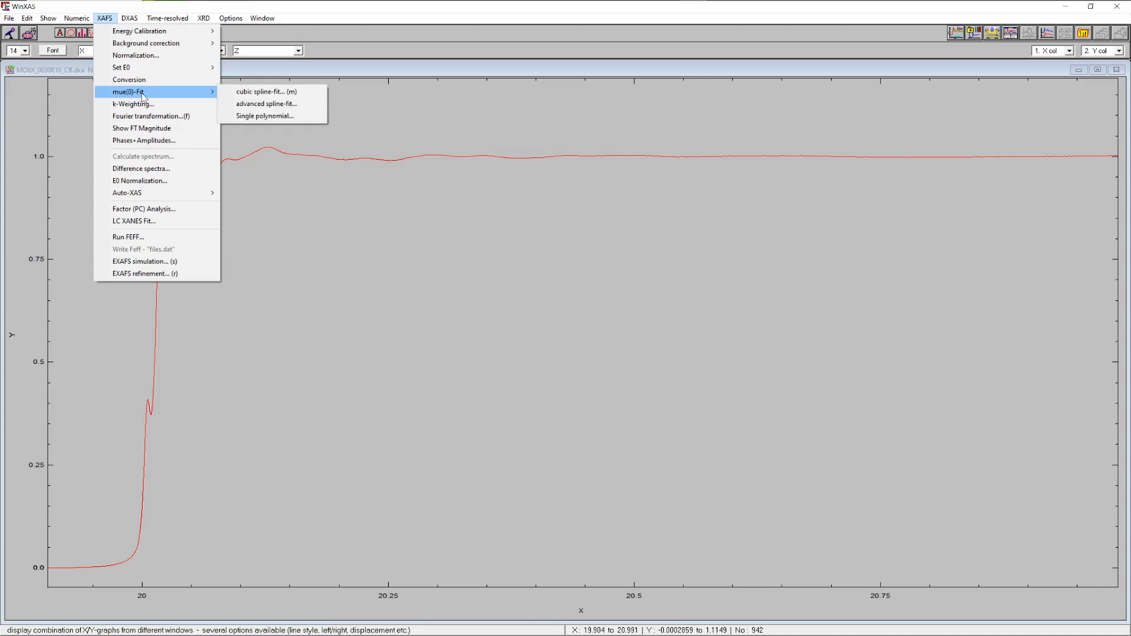
pyautogui.click(294, 69)
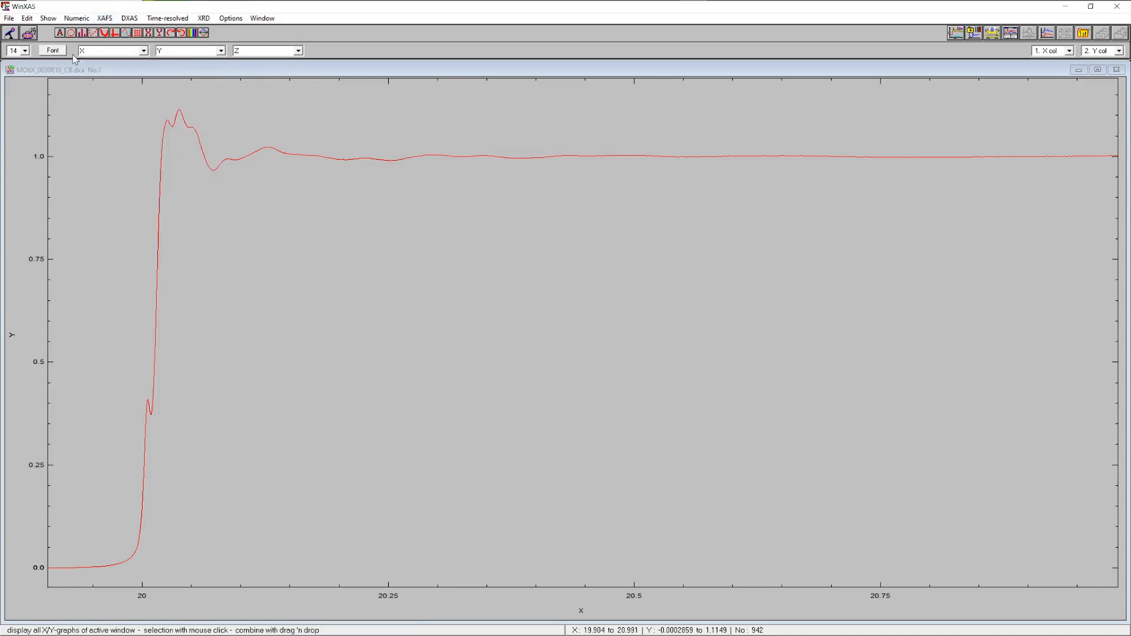
# - Start recording a new macro and save it under the file name conv.MAK
pyautogui.click(8, 33)
pyautogui.click(128, 284)
pyautogui.press('Delete')
pyautogui.write('conv.MAK')
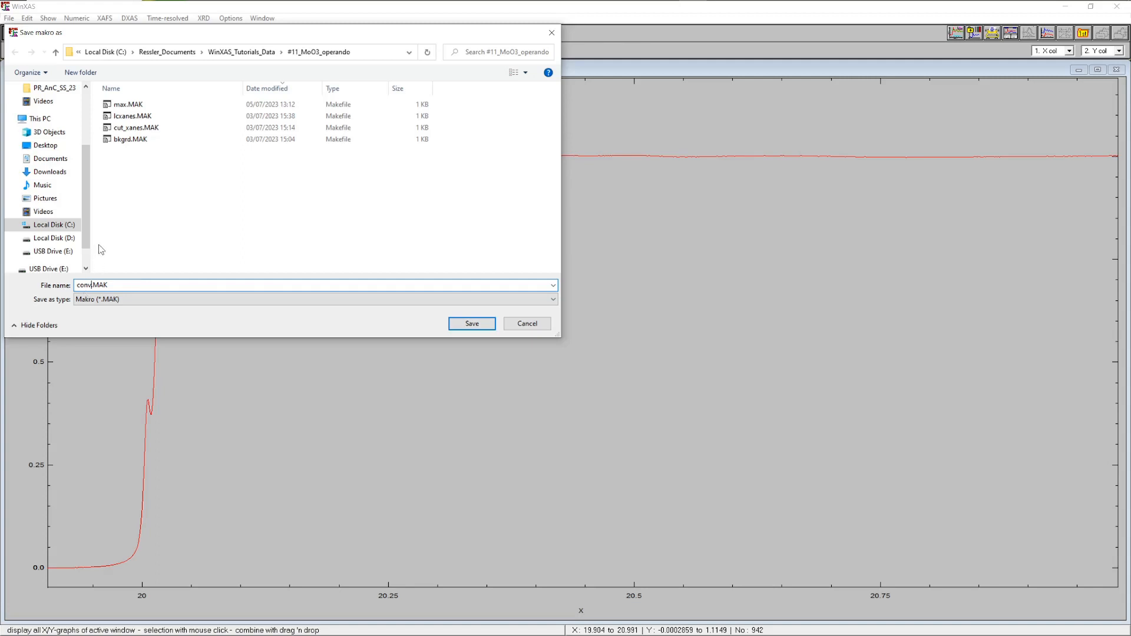
pyautogui.click(464, 325)
# - Start the E0 determination from the first and second derivatives and zoom to the edge region between about 19.98 and 20.05 keV
pyautogui.click(105, 17)
pyautogui.moveTo(137, 71)
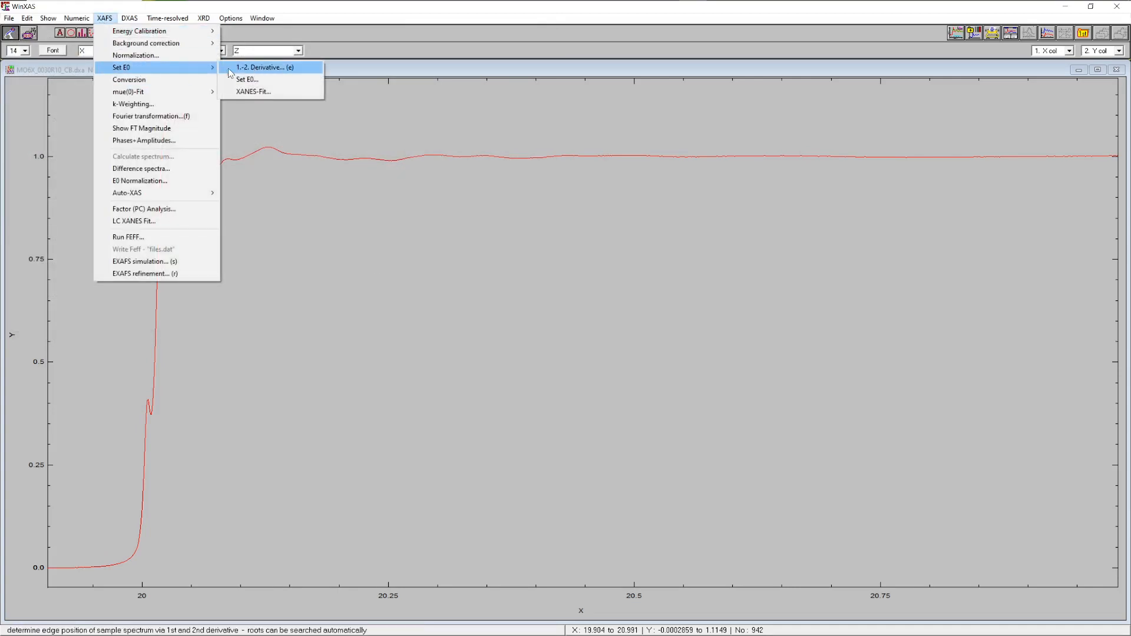
pyautogui.click(265, 68)
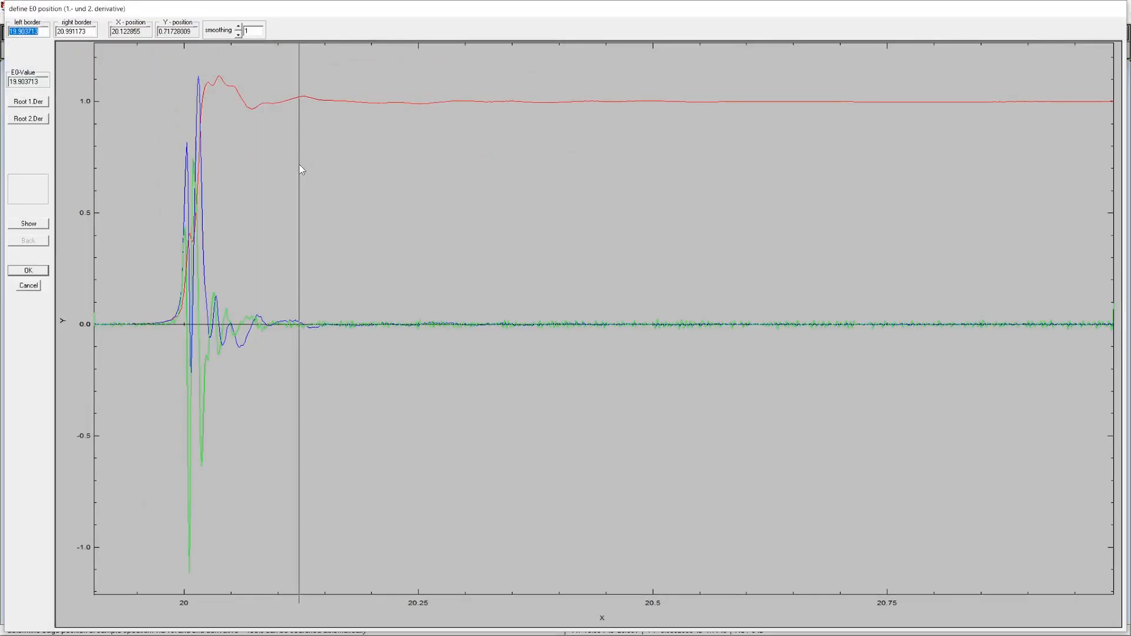
pyautogui.click(231, 183)
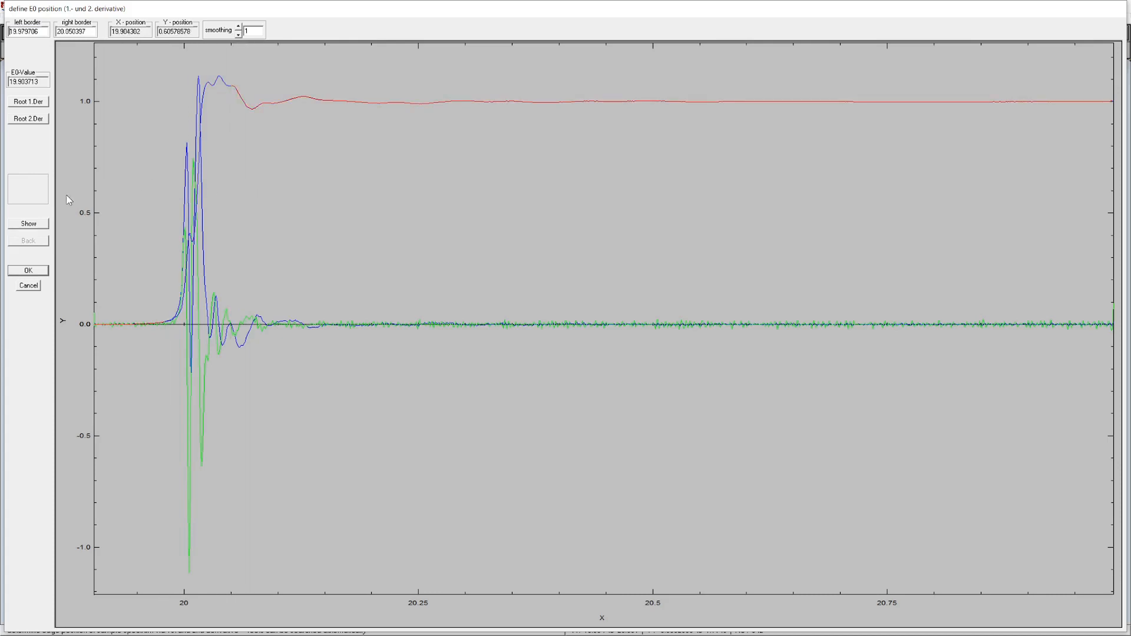
pyautogui.click(37, 226)
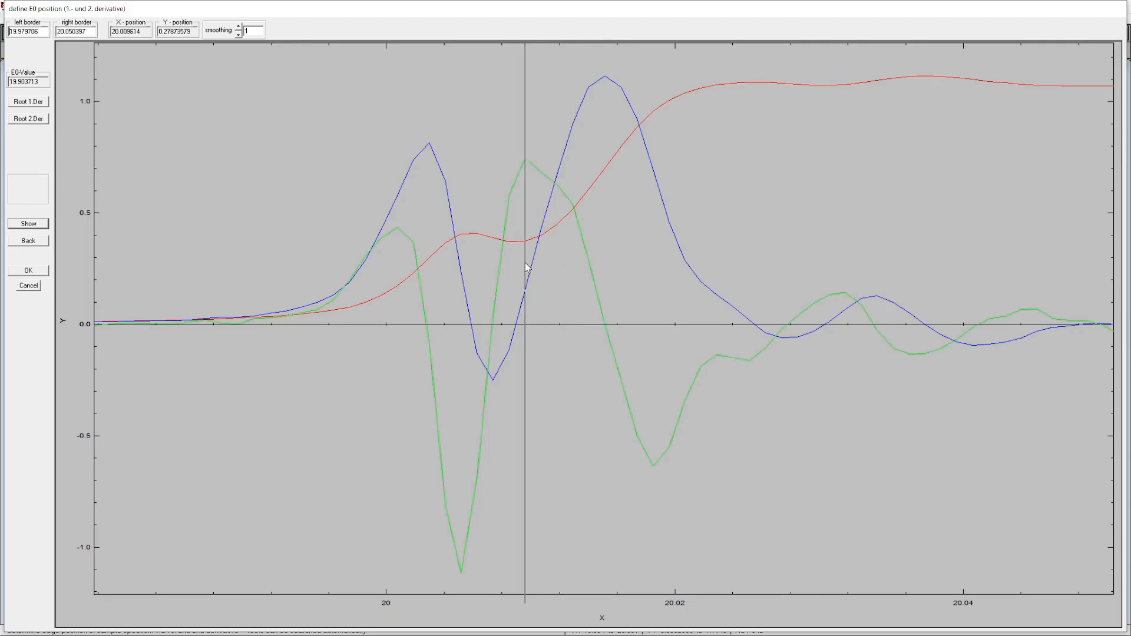
# - Restrict the search range to about 20.010–20.019 keV and set E0 at the root of the second derivative
pyautogui.click(526, 263)
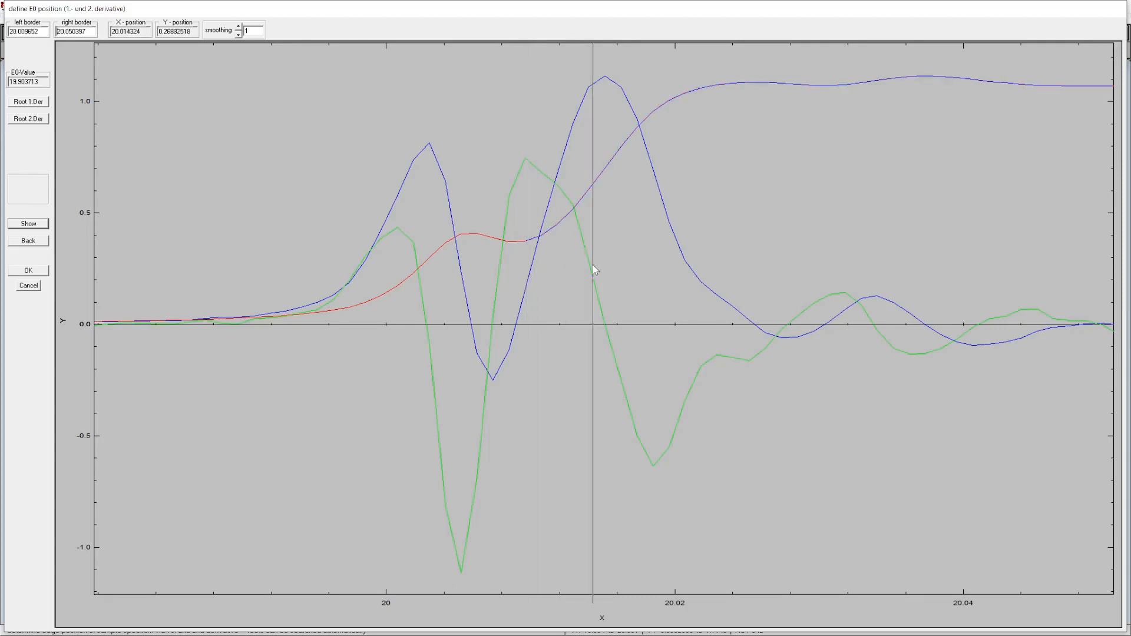
pyautogui.rightClick(659, 285)
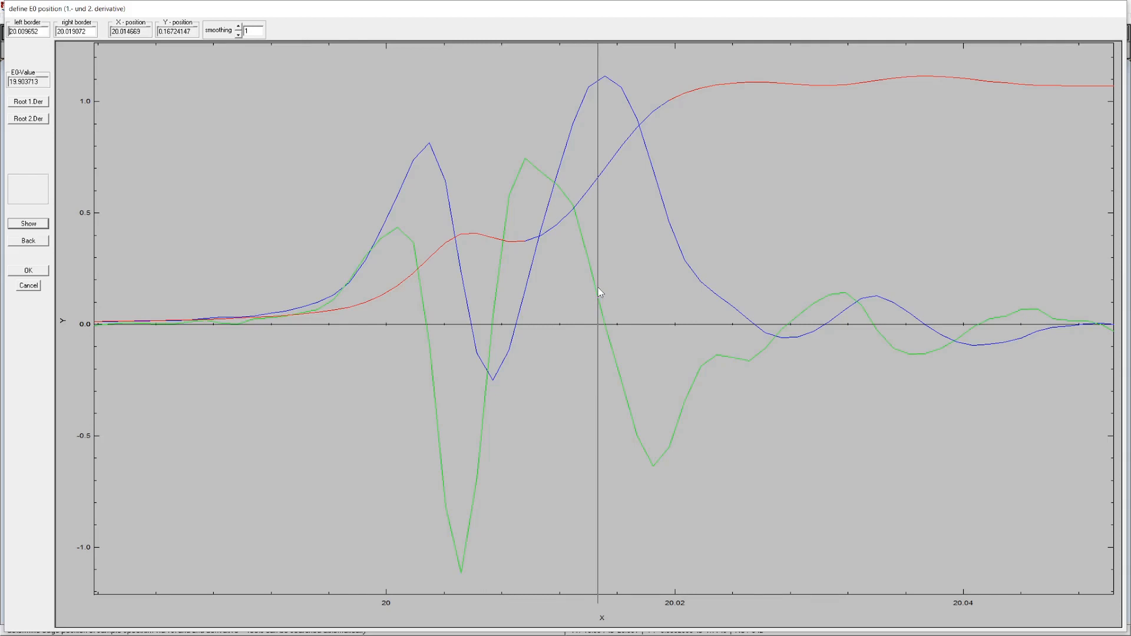
pyautogui.click(27, 120)
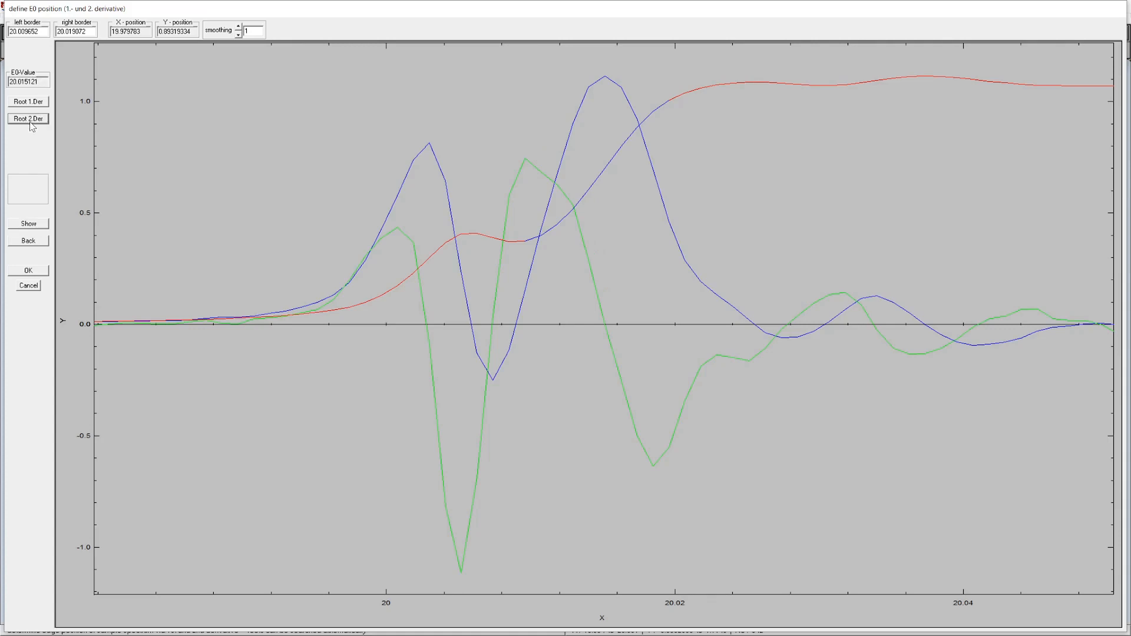
pyautogui.click(29, 272)
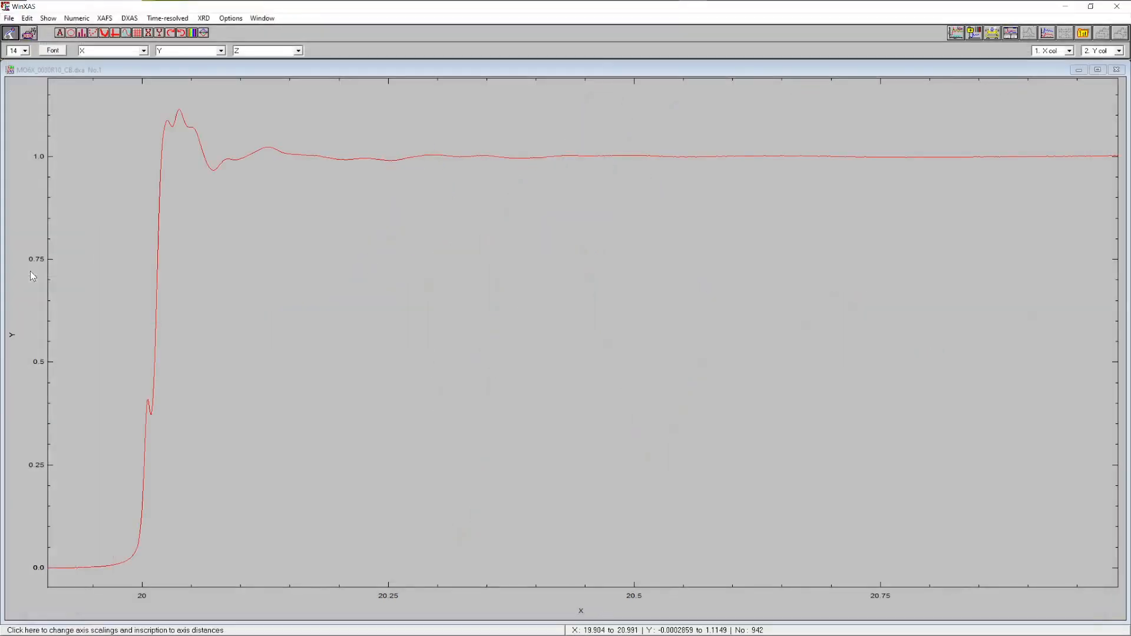
# - Convert the spectrum from photon energy into k space using the determined E0
pyautogui.click(104, 18)
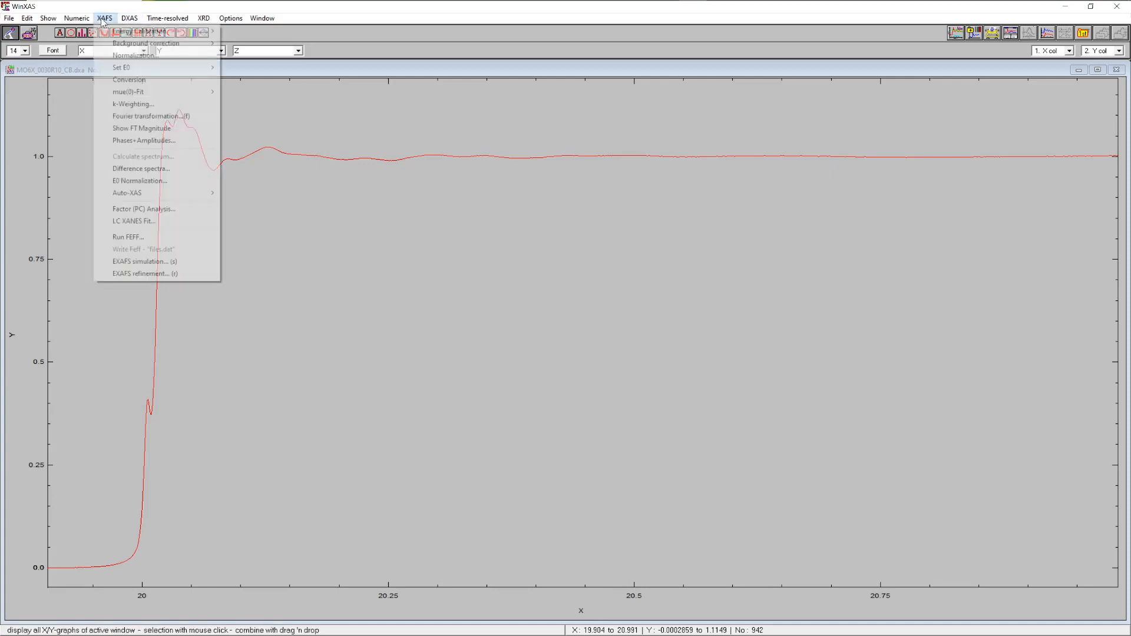
pyautogui.click(152, 85)
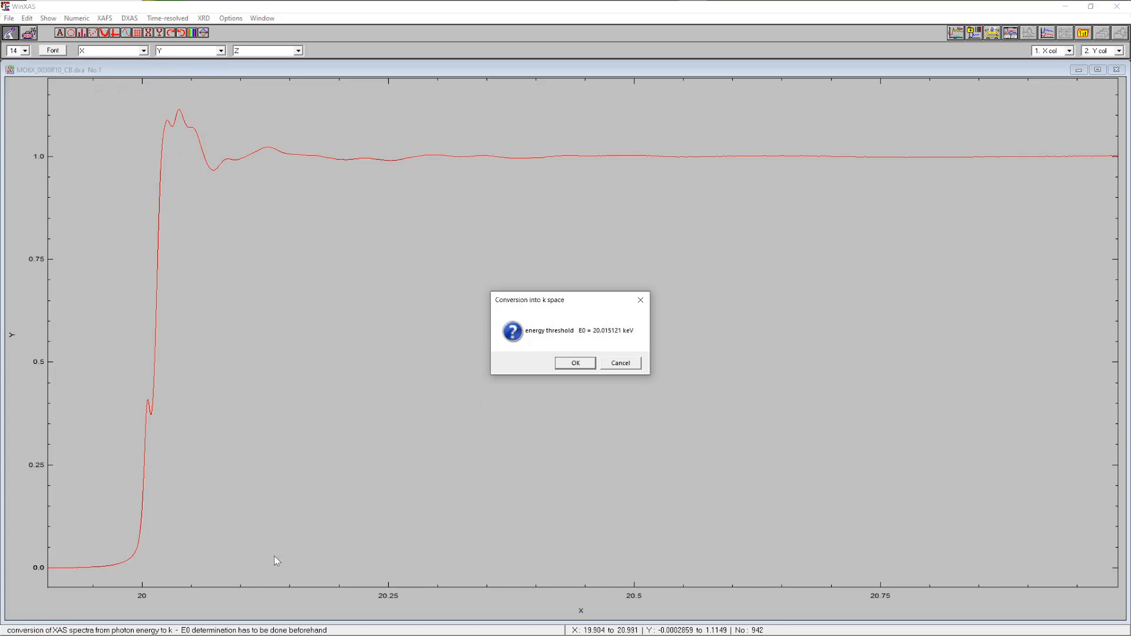
pyautogui.click(575, 362)
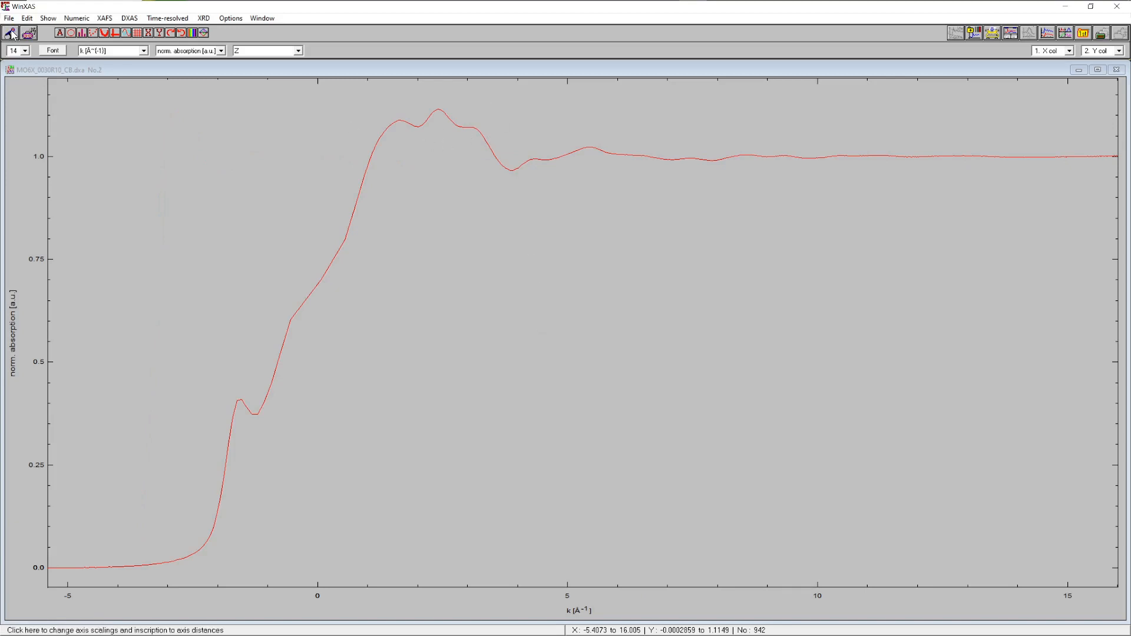
# - Run conv.MAK as automatic macro analysis on columns 2 to 50, saving the data curves as MO6X_0030R10_CB_CONV
pyautogui.click(167, 19)
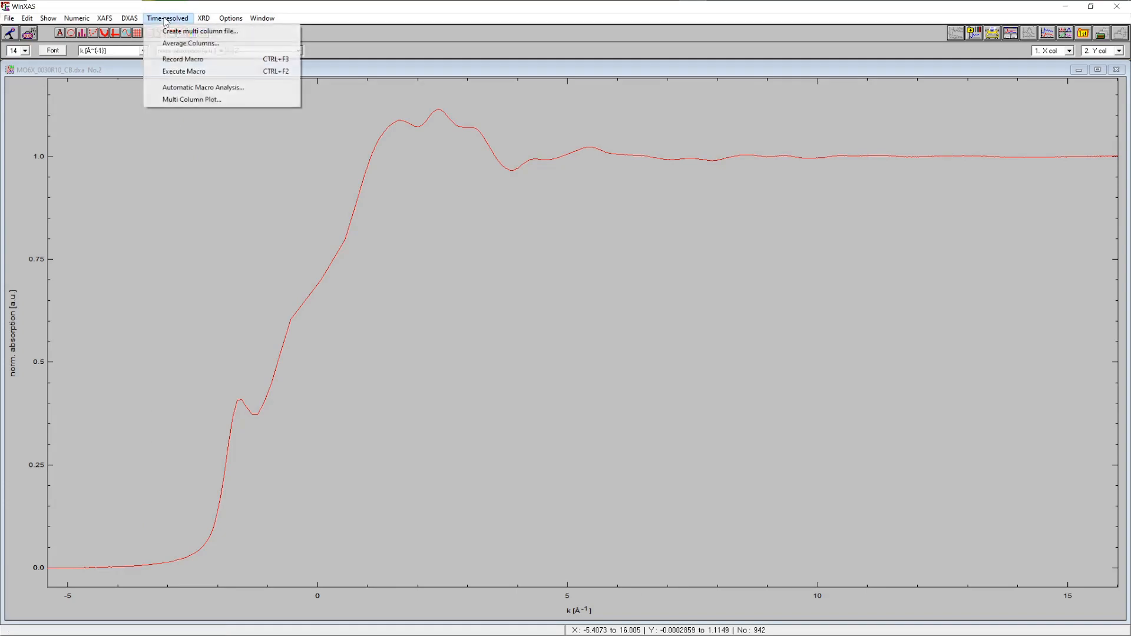
pyautogui.click(190, 88)
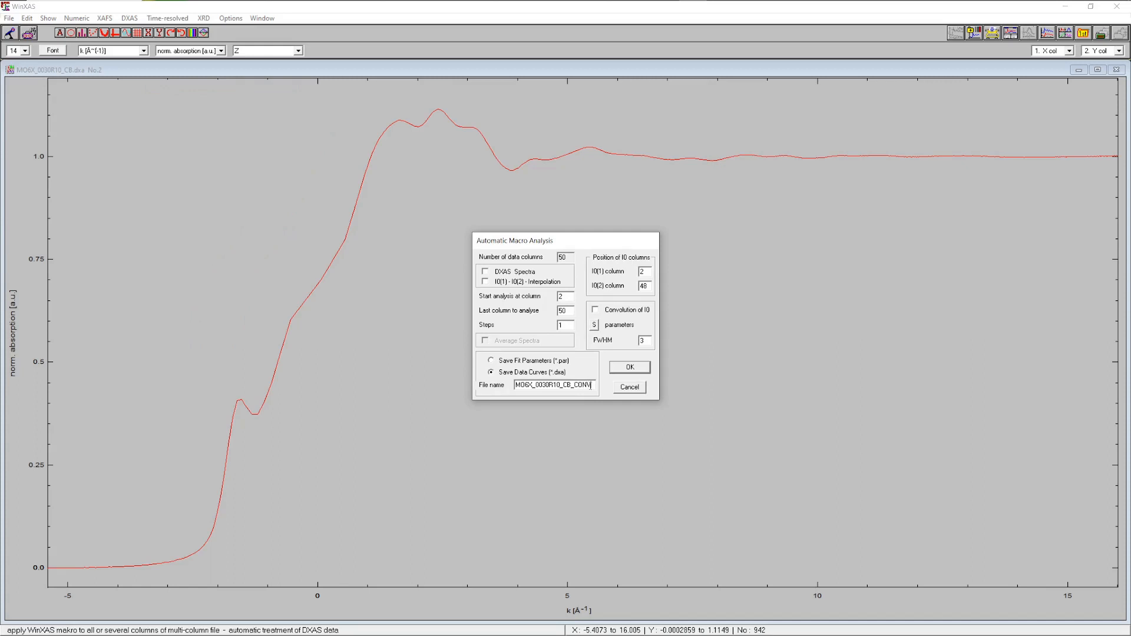
pyautogui.click(629, 367)
pyautogui.click(128, 106)
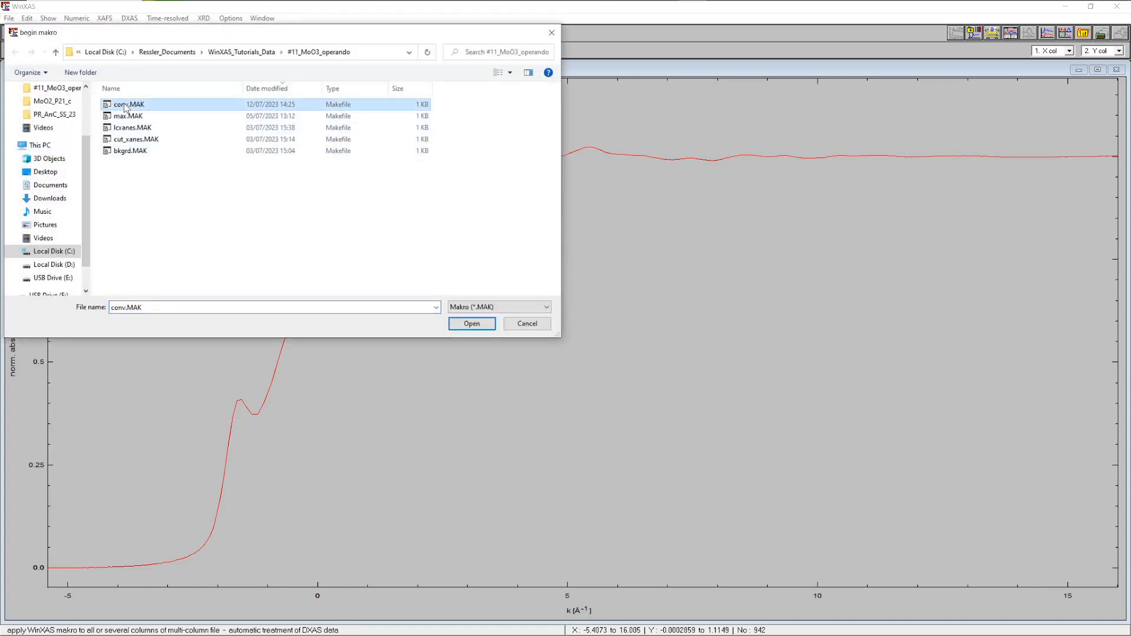
pyautogui.click(471, 324)
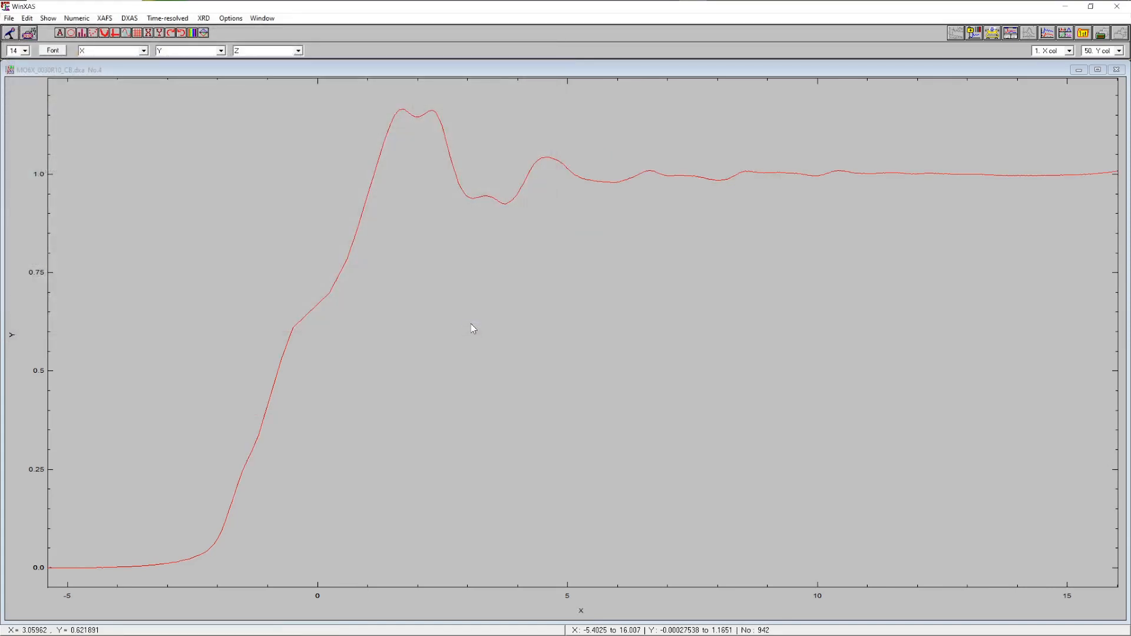
# - Open the converted multi-column file MO6X_0030R10_CB_CONV.dxa
pyautogui.click(9, 18)
pyautogui.click(24, 30)
pyautogui.click(177, 105)
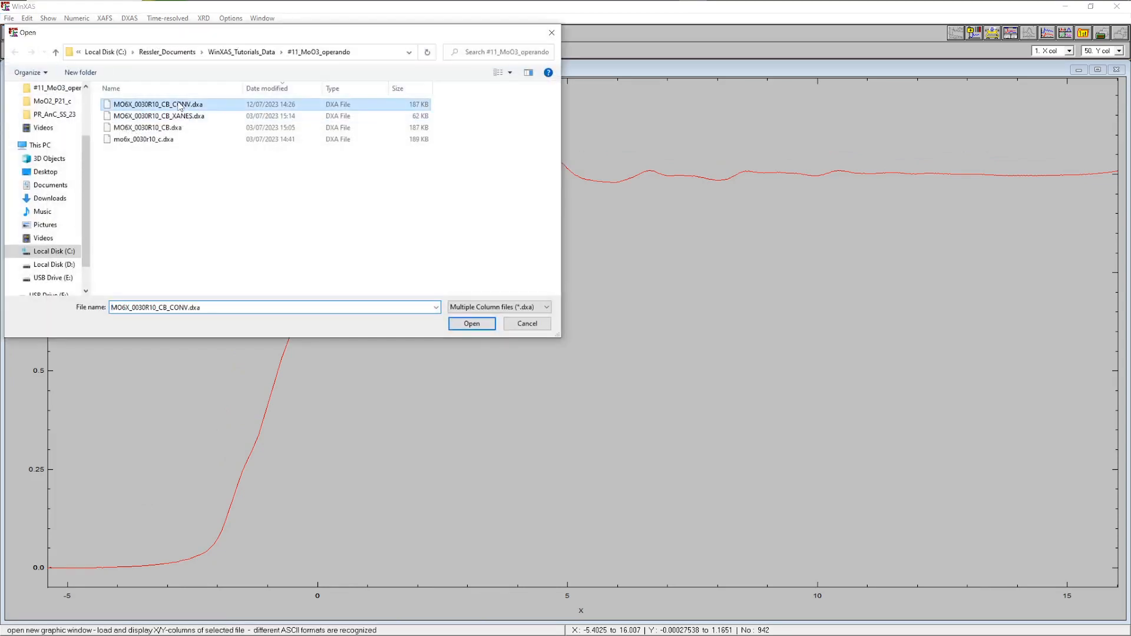
pyautogui.click(471, 324)
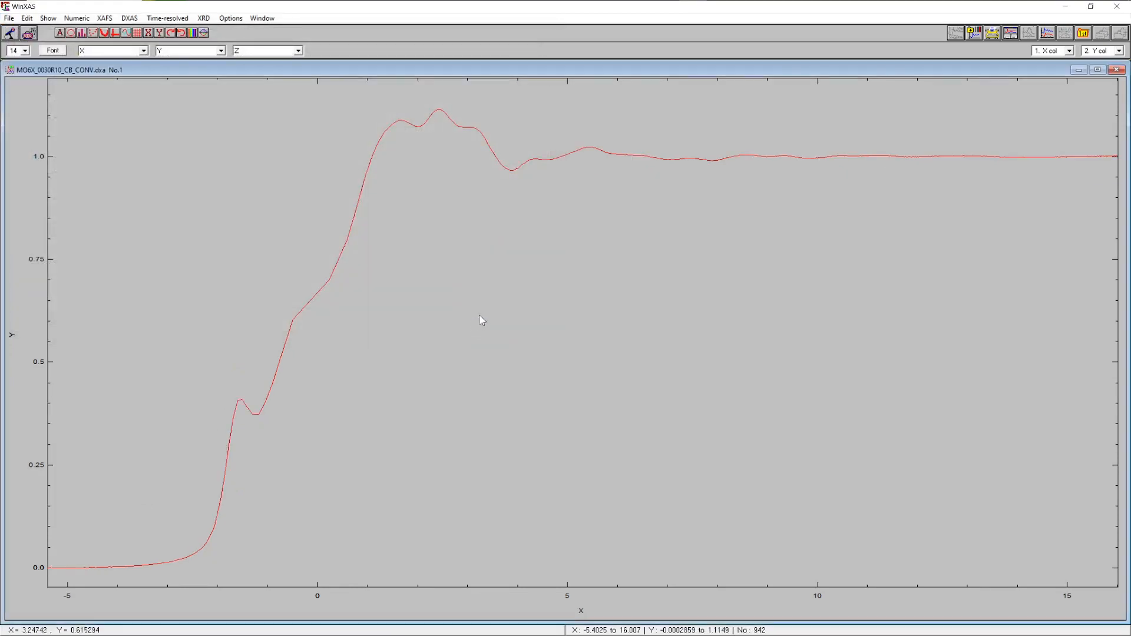
# - Plot all data columns of the converted multi-column file without displacement, and return to the single-spectrum view
pyautogui.click(167, 18)
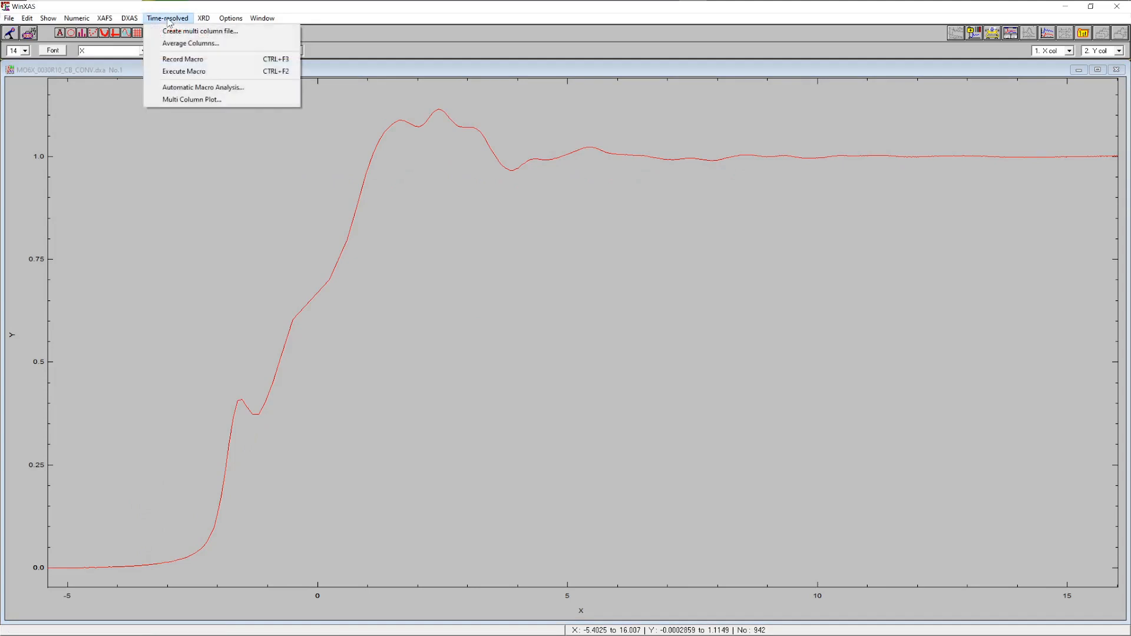
pyautogui.click(192, 99)
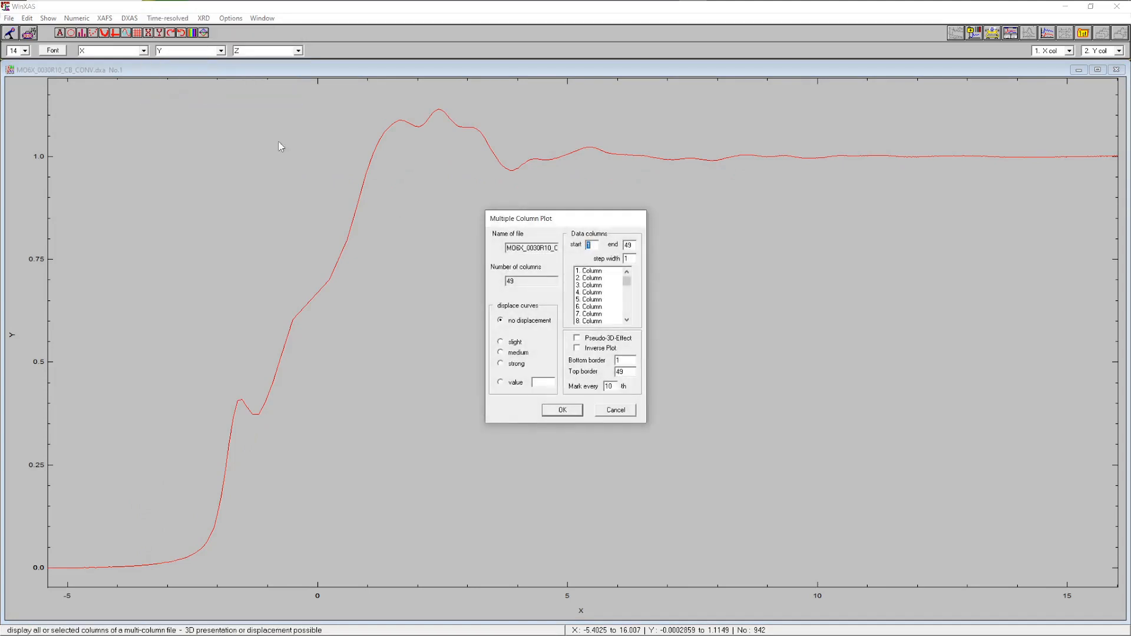
pyautogui.click(561, 410)
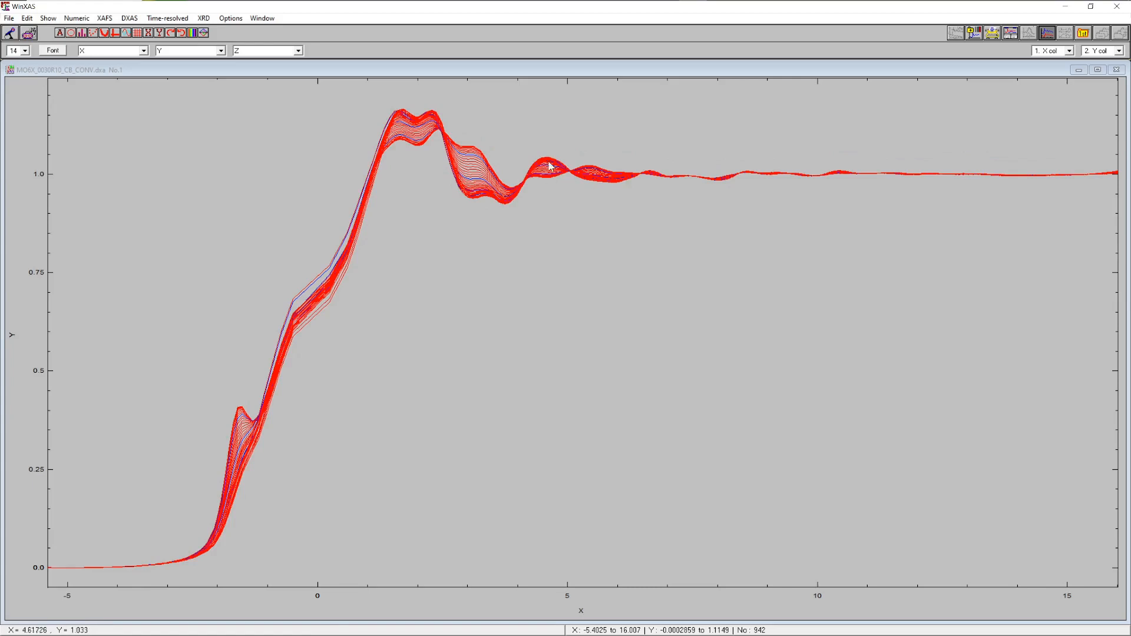
pyautogui.click(1046, 33)
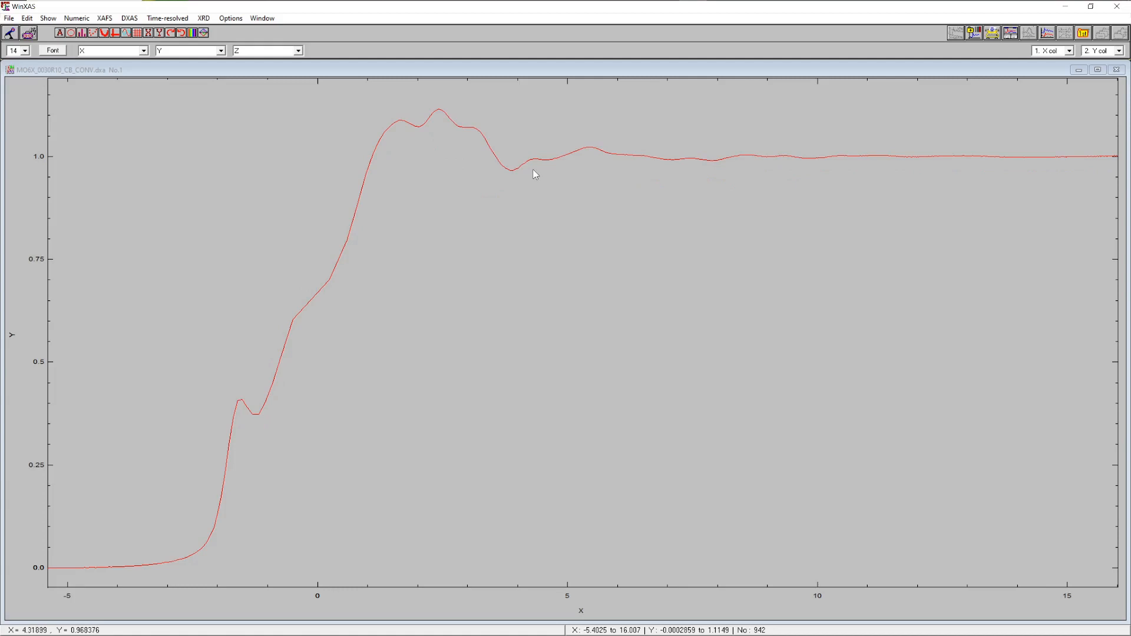
# - Start recording a new macro saved as mue.MAK in the #11_MoO3_operando folder
pyautogui.click(11, 34)
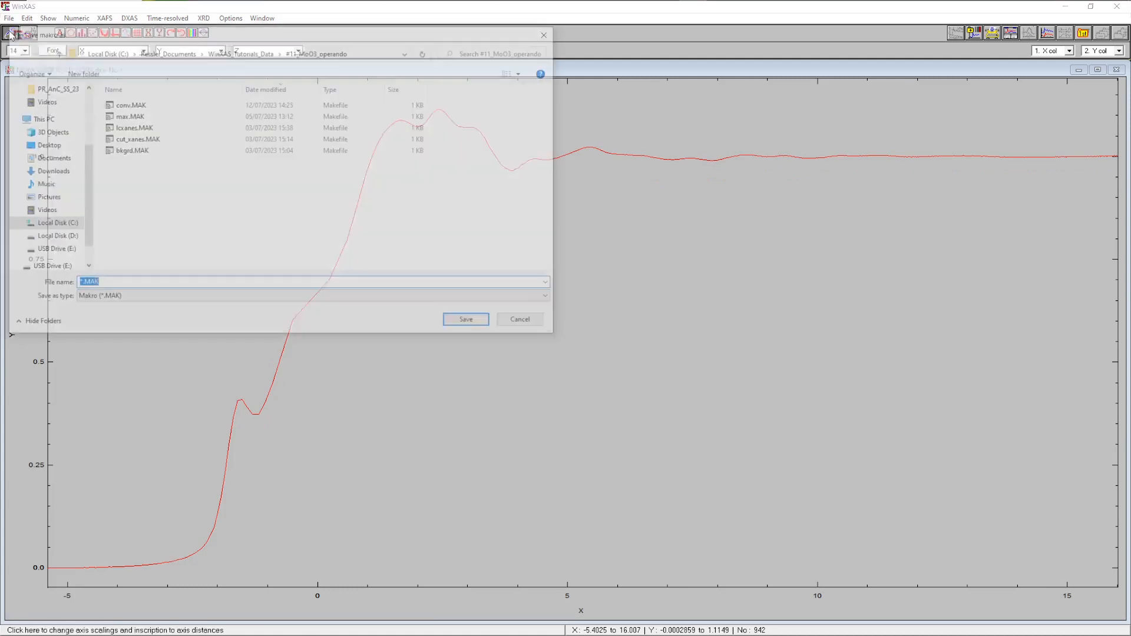
pyautogui.click(116, 284)
pyautogui.press('Delete')
pyautogui.write('mue')
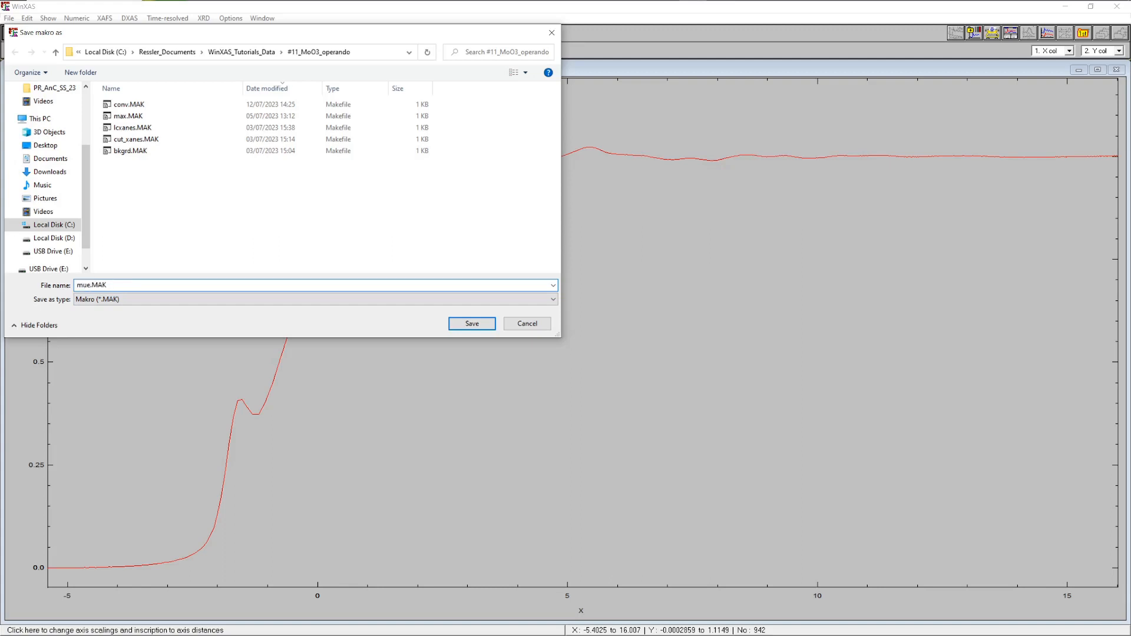
pyautogui.click(472, 324)
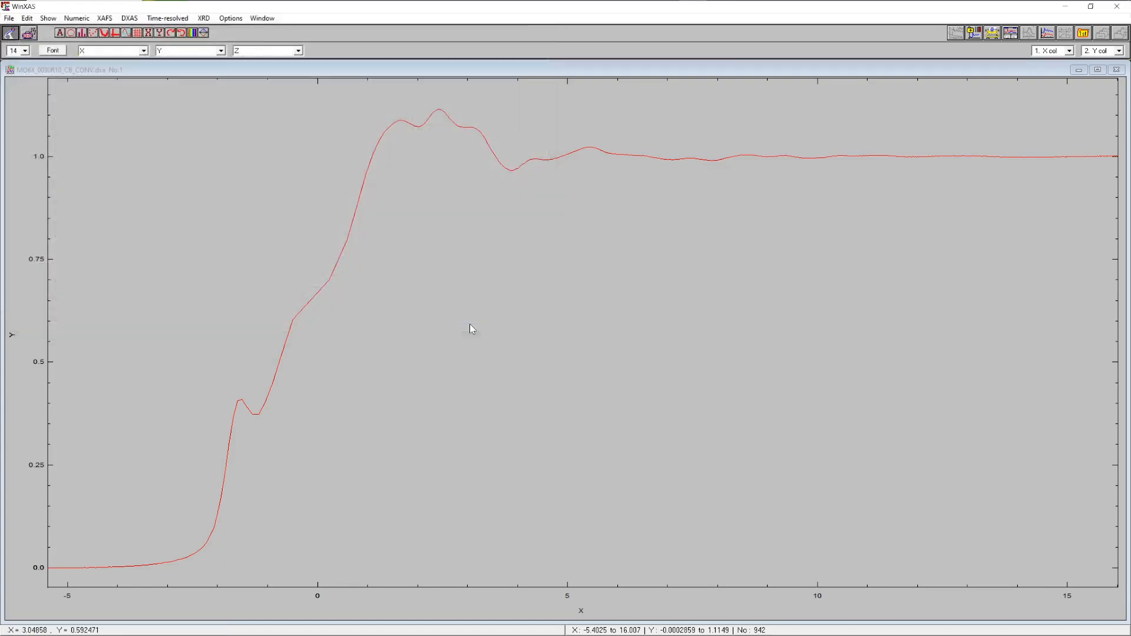
# - Run a cubic spline mue(0) fit with left border 3 and right border 14, and accept the fit
pyautogui.click(104, 18)
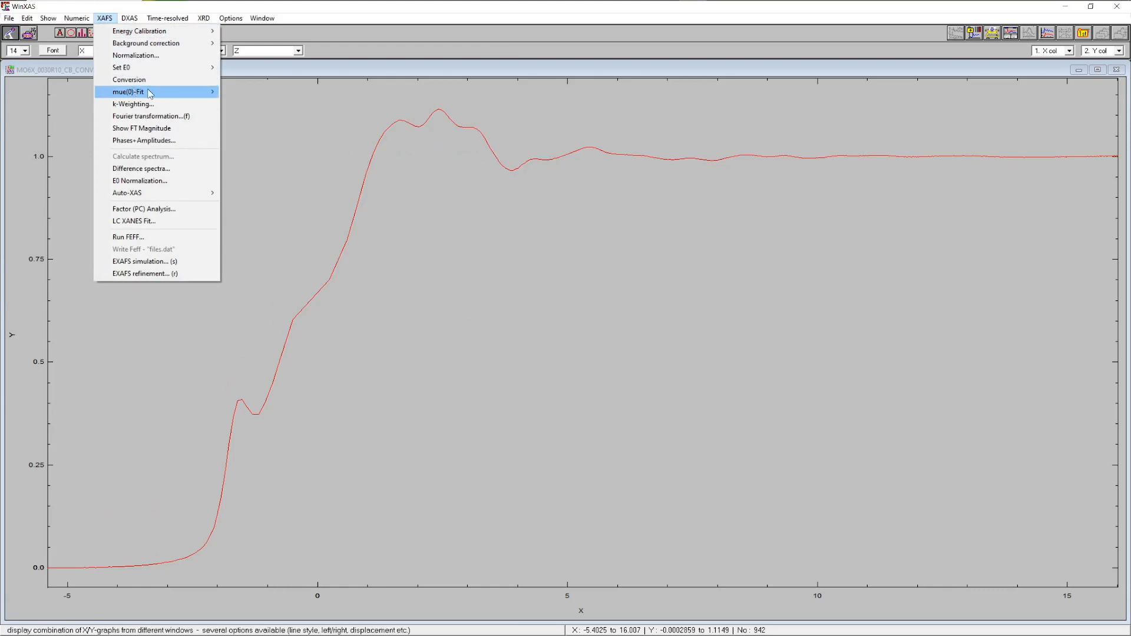
pyautogui.moveTo(149, 93)
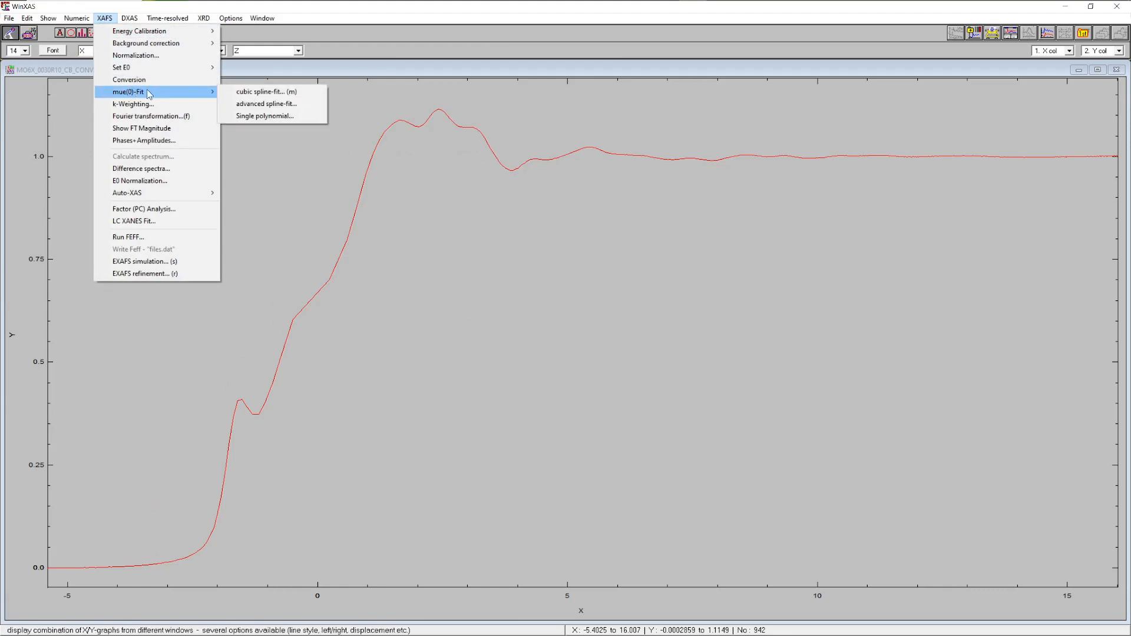
pyautogui.click(262, 93)
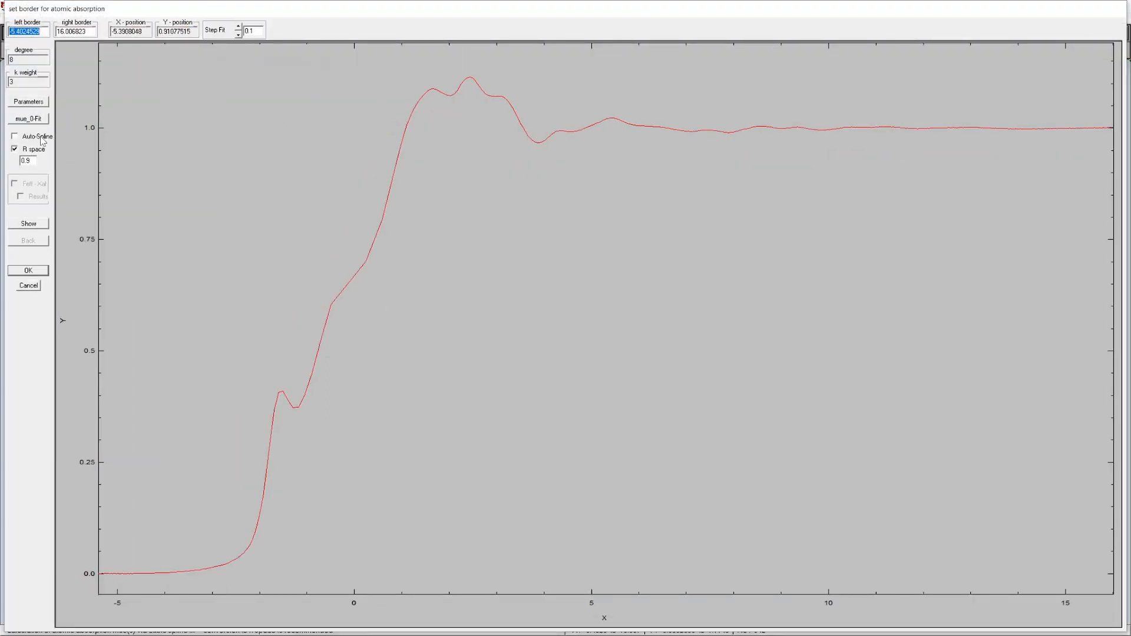
pyautogui.write('3')
pyautogui.moveTo(89, 31); pyautogui.dragTo(57, 32)
pyautogui.write('14')
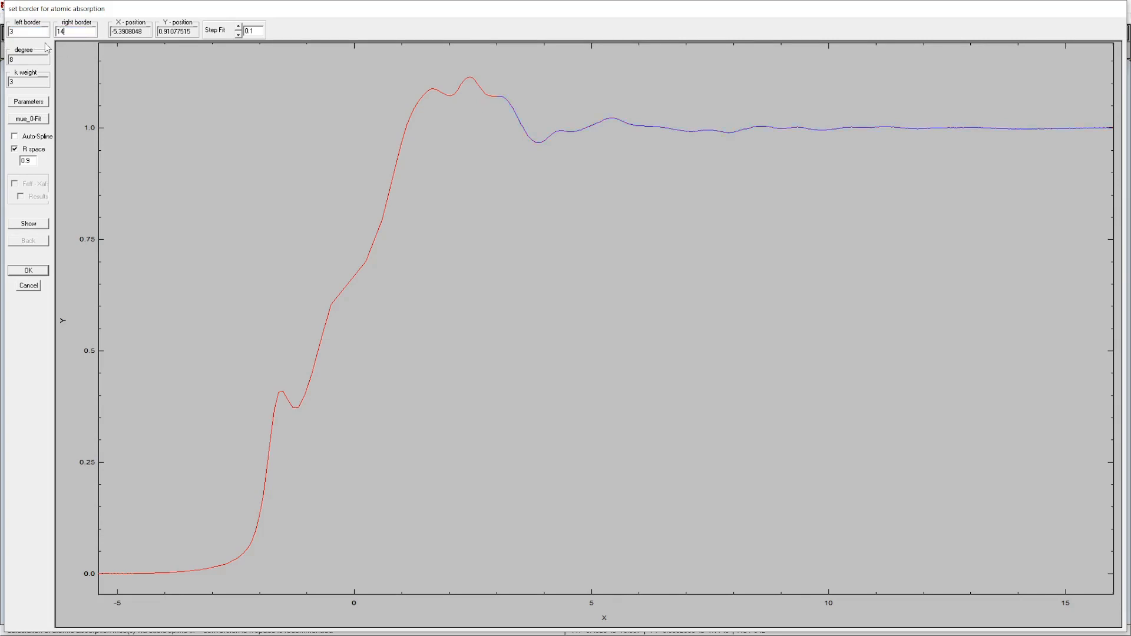
pyautogui.click(27, 60)
pyautogui.click(26, 119)
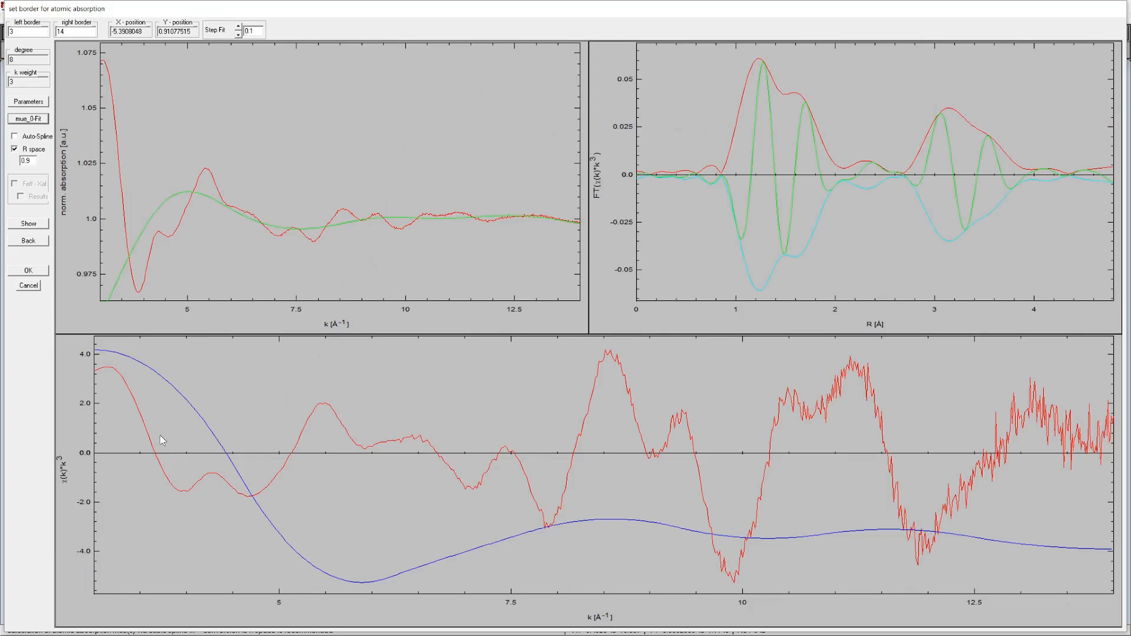
pyautogui.click(28, 270)
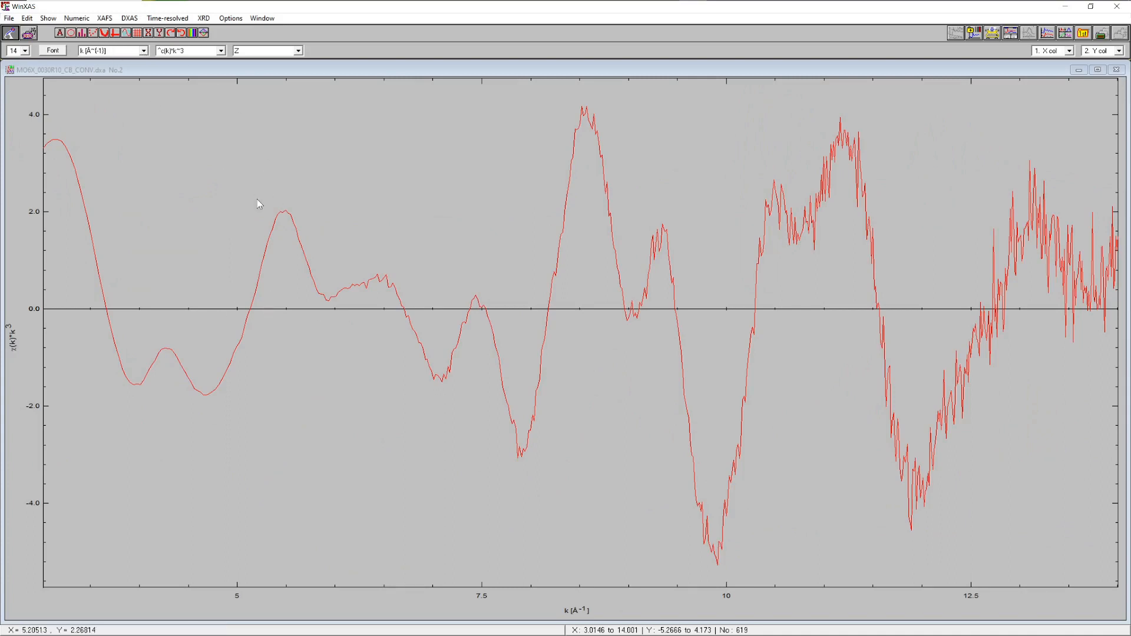
# - Set the k-weighting of the extracted chi(k) spectrum to 0 and stop the macro recording
pyautogui.click(104, 18)
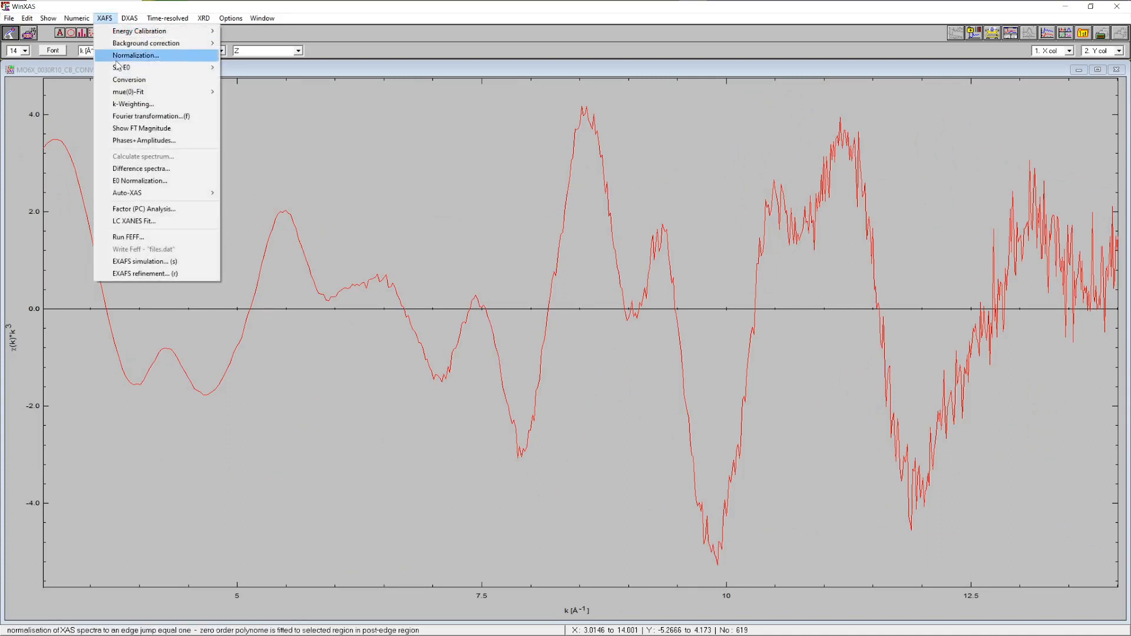
pyautogui.click(132, 104)
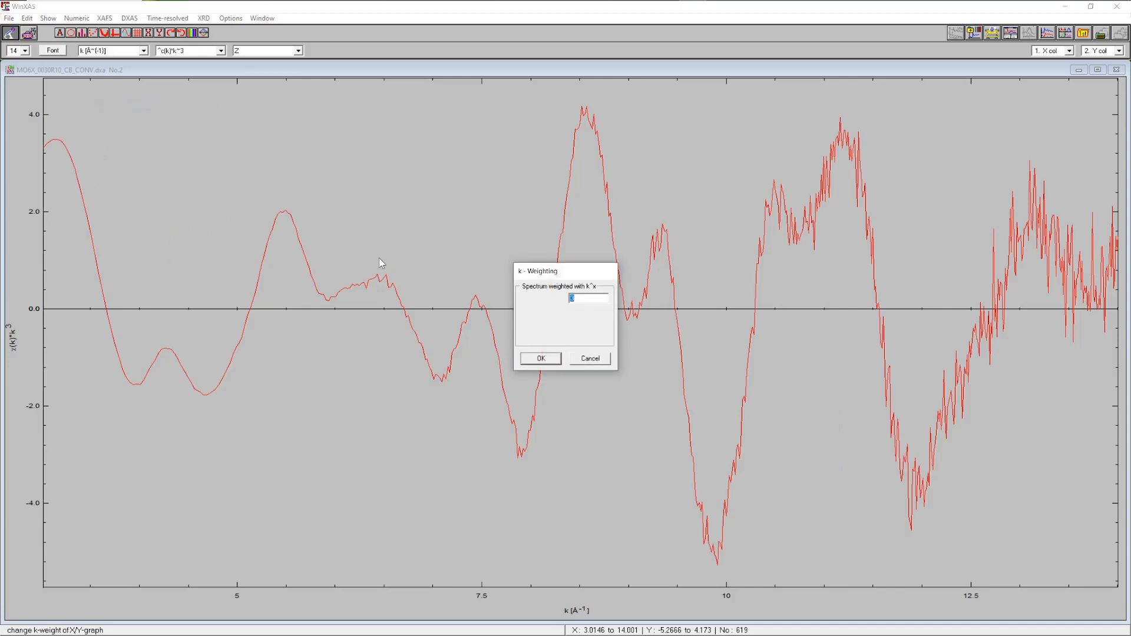
pyautogui.write('0')
pyautogui.click(549, 358)
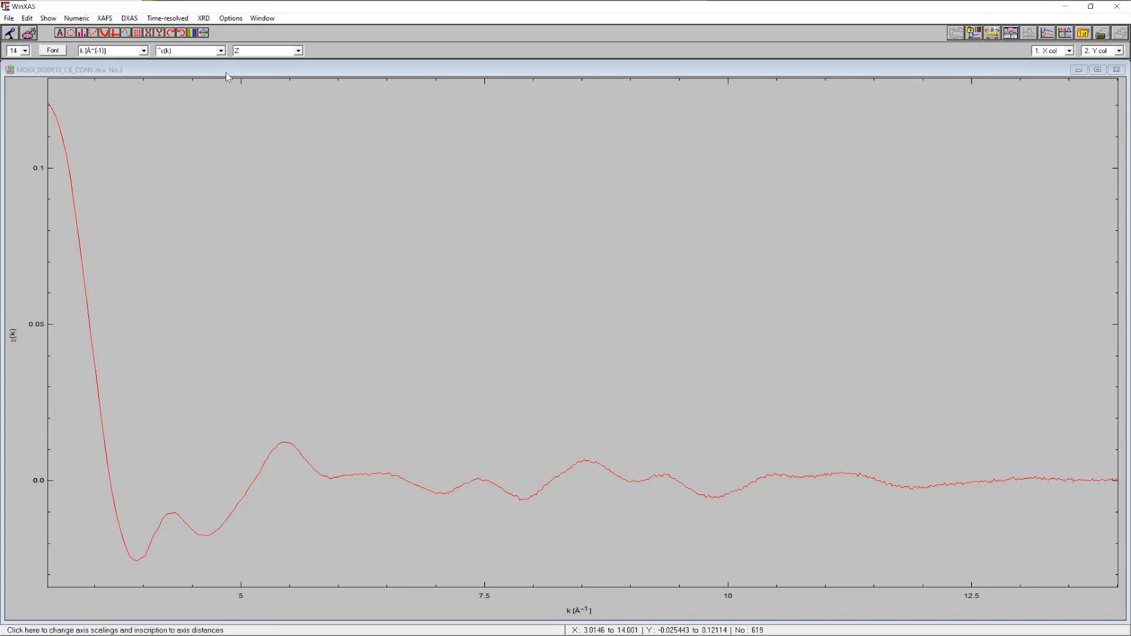
# - Apply the mue.MAK macro to columns 2 to 50 with Automatic Macro Analysis, saving the data curves under a file name ending in CB_MUE
pyautogui.click(162, 20)
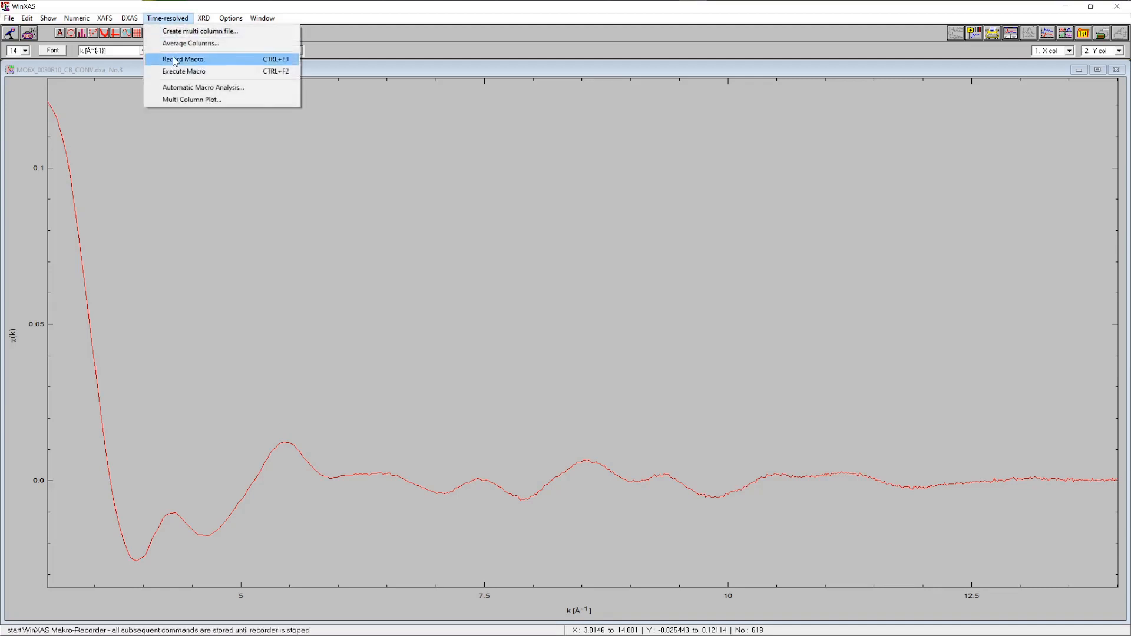
pyautogui.click(186, 89)
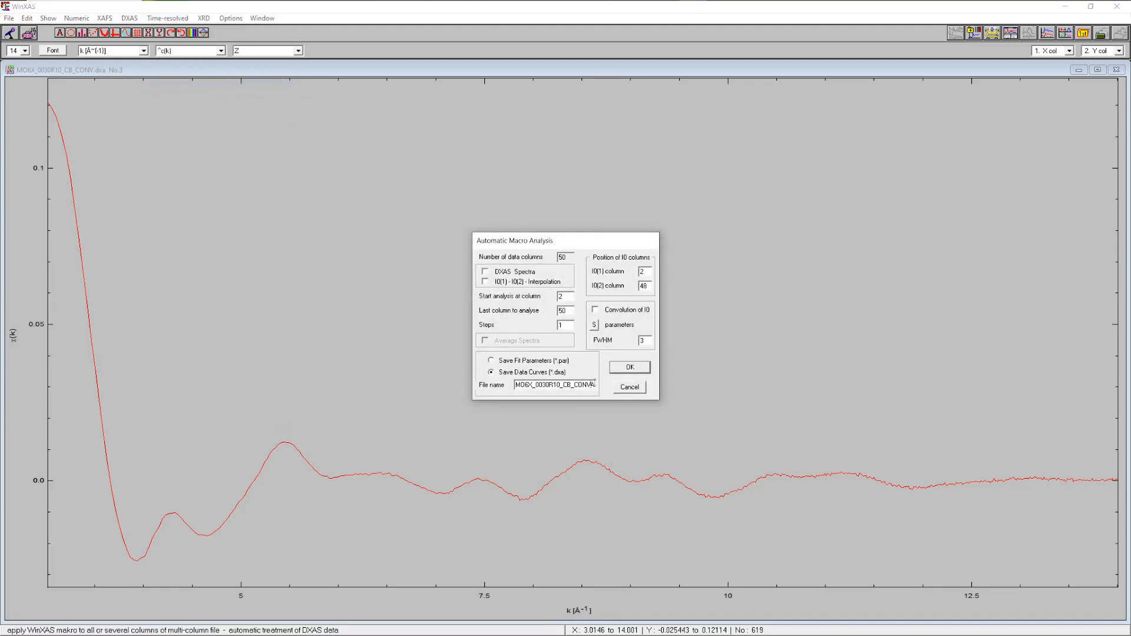
pyautogui.press('BackSpace')
pyautogui.press('BackSpace')
pyautogui.write('MUE')
pyautogui.click(630, 369)
pyautogui.click(124, 104)
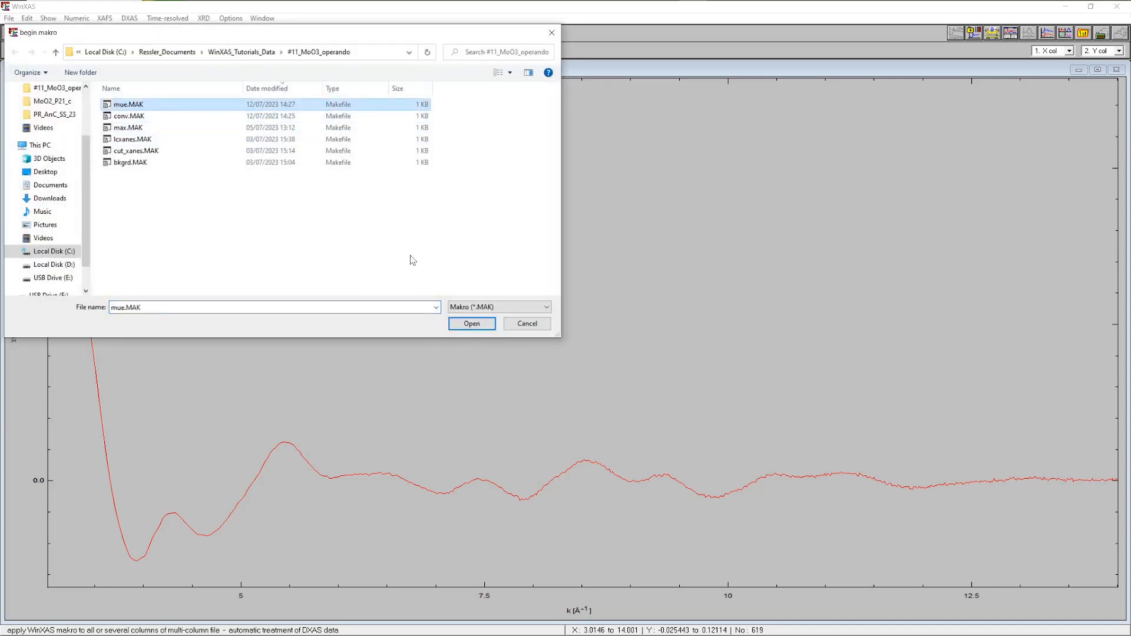
pyautogui.click(472, 324)
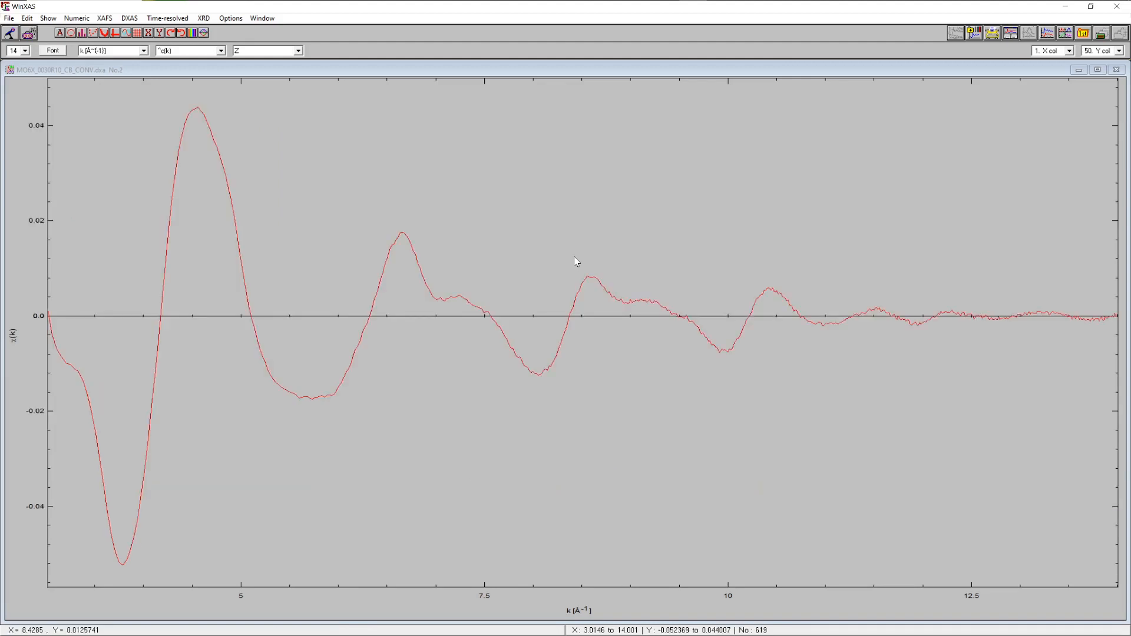
# - Open the multi-column file MO6X_0030R10_CB_MUE.dxa
pyautogui.click(9, 18)
pyautogui.click(37, 31)
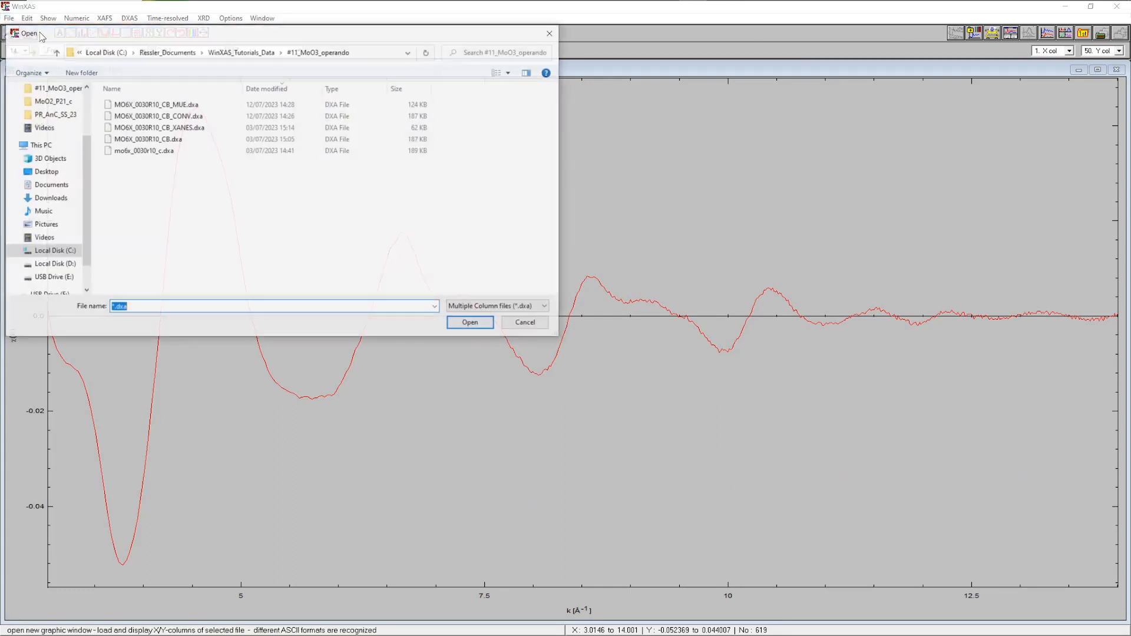
pyautogui.click(183, 104)
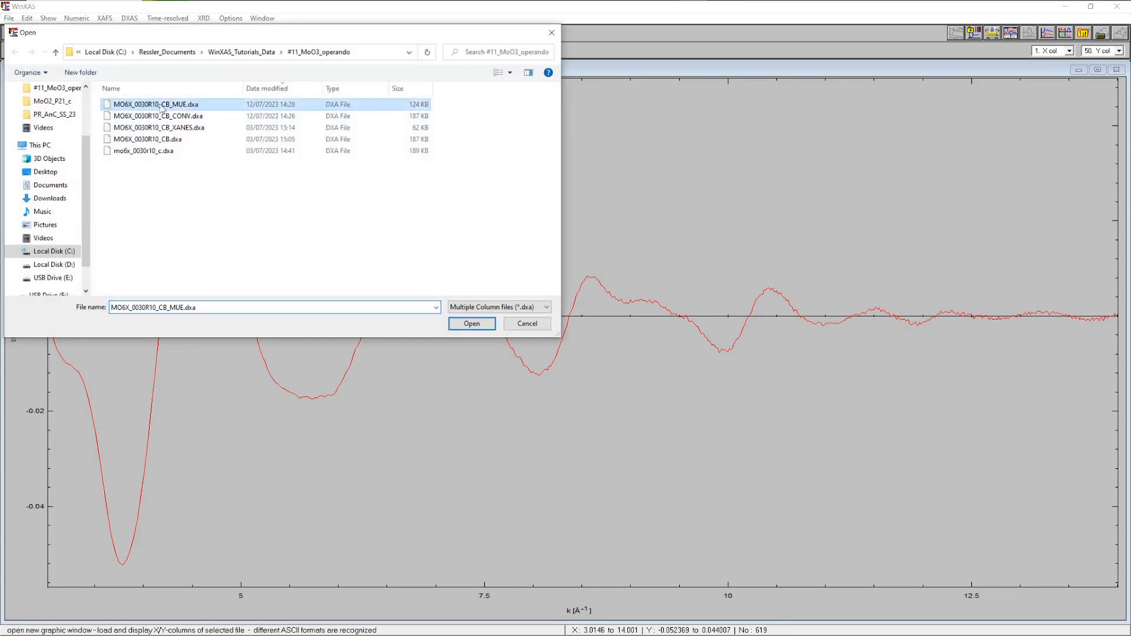
pyautogui.click(449, 323)
# - Plot all chi(k) columns of the MUE file together, and return to the single-spectrum view
pyautogui.click(168, 18)
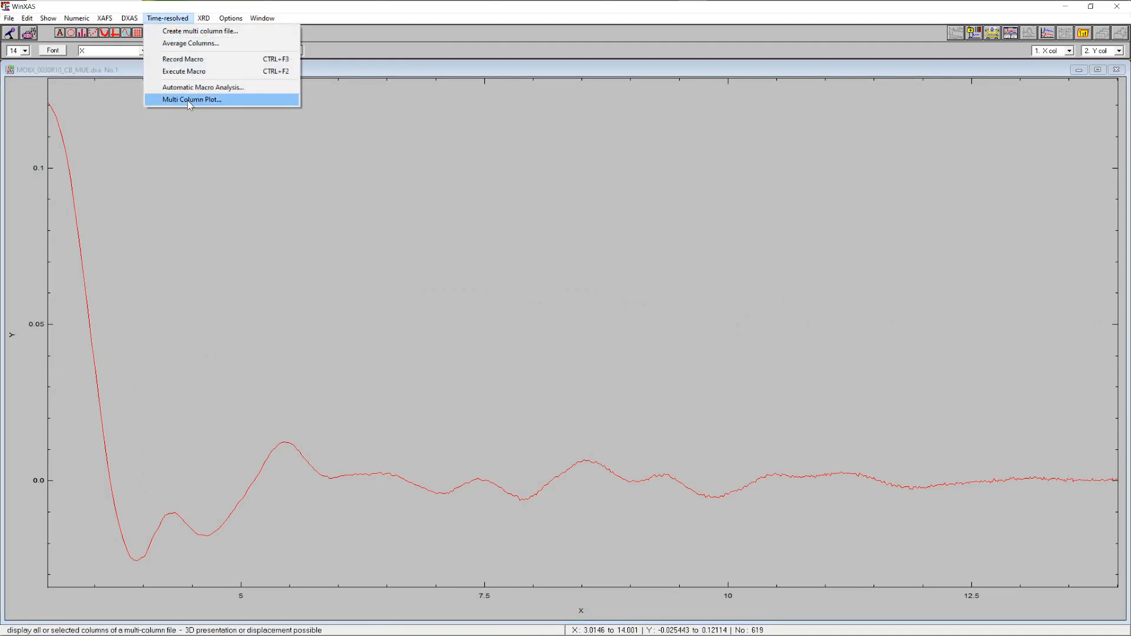
pyautogui.click(189, 99)
pyautogui.click(564, 407)
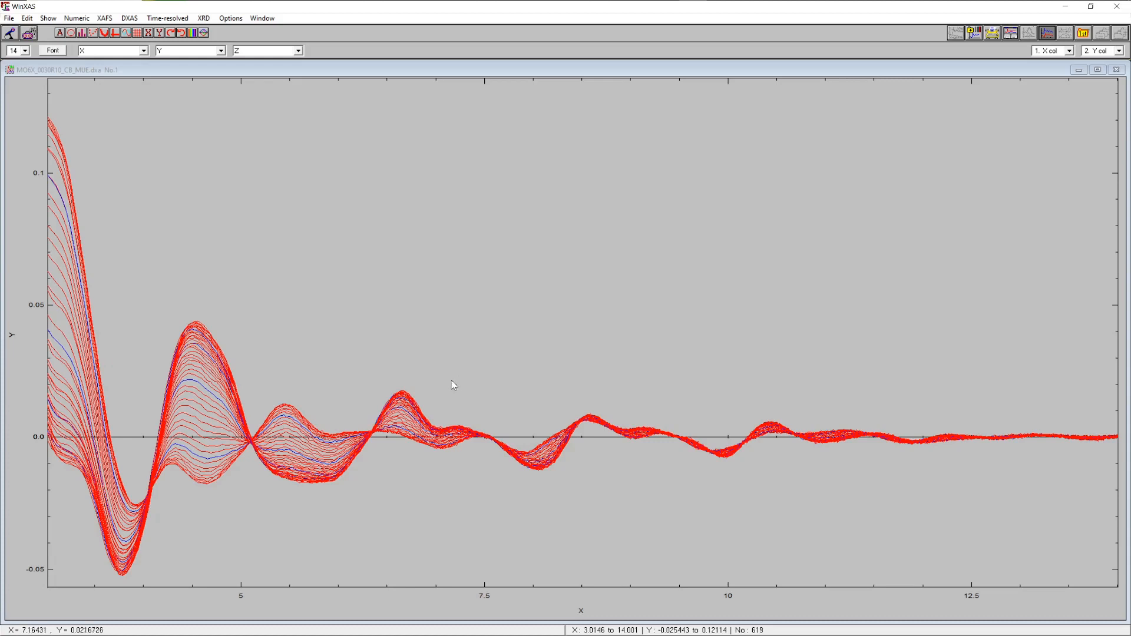
pyautogui.click(1046, 32)
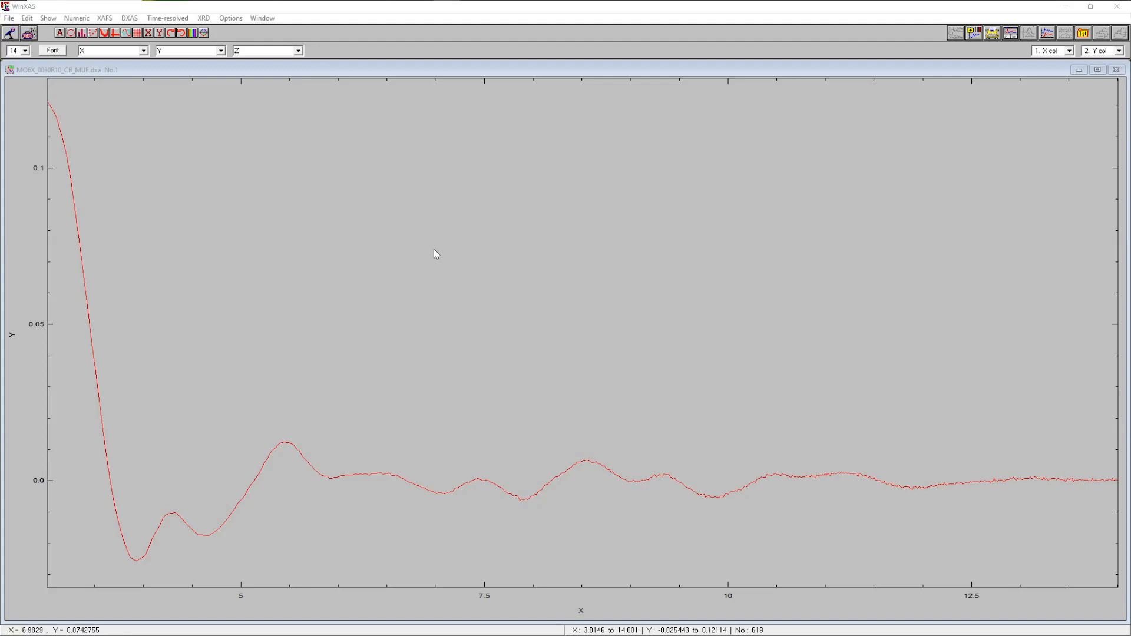
# - Start recording a new macro saved as fft.MAK
pyautogui.click(10, 33)
pyautogui.click(128, 286)
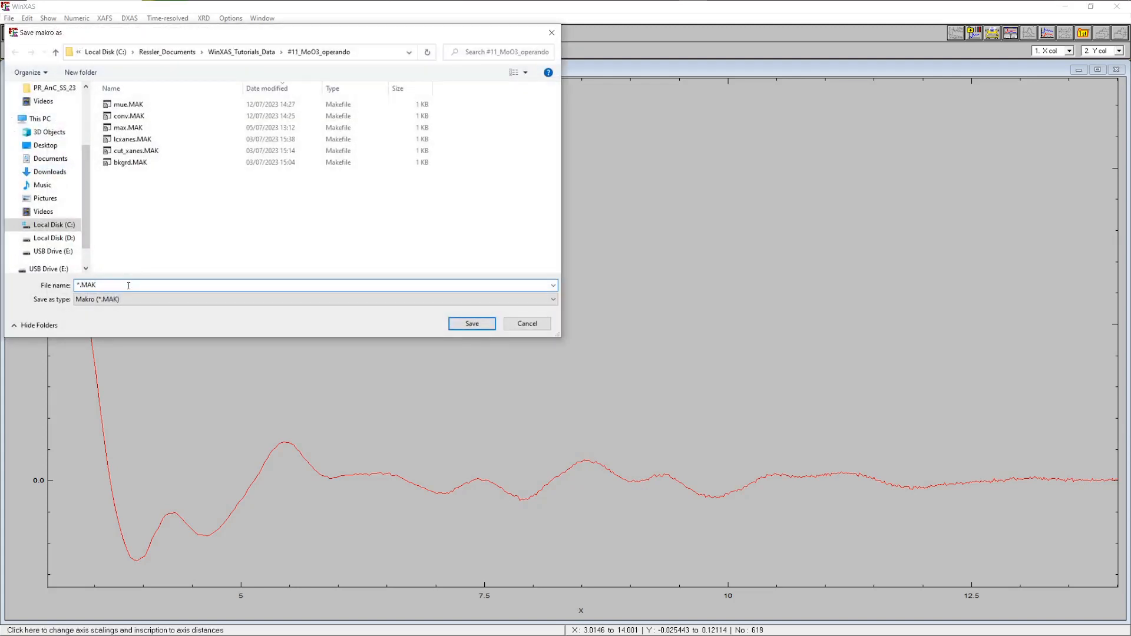
pyautogui.press('Delete')
pyautogui.write('fft')
pyautogui.click(471, 323)
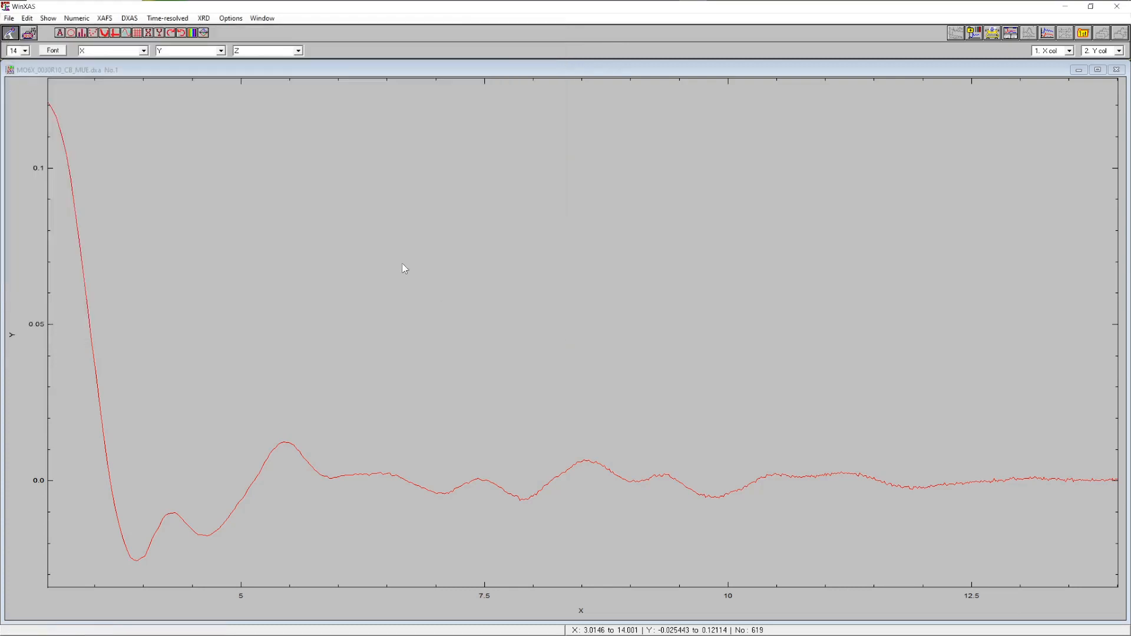
# - Fourier transform the chi(k) spectrum using a Bessel window with parameter 4 and k-weight 3, and stop the macro recording
pyautogui.click(104, 18)
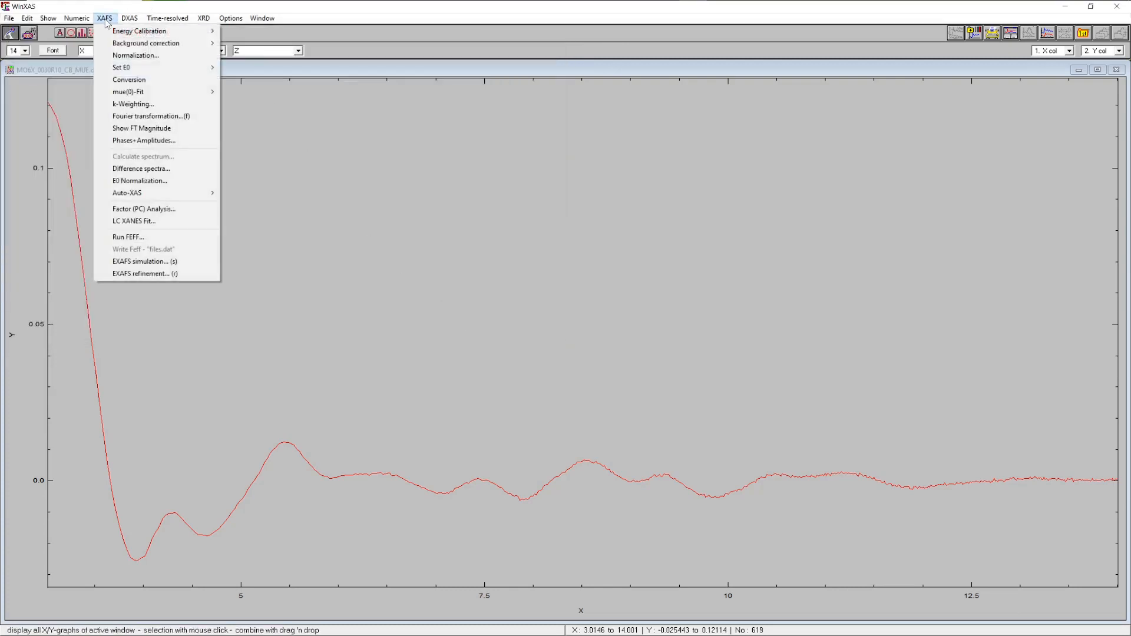
pyautogui.click(164, 117)
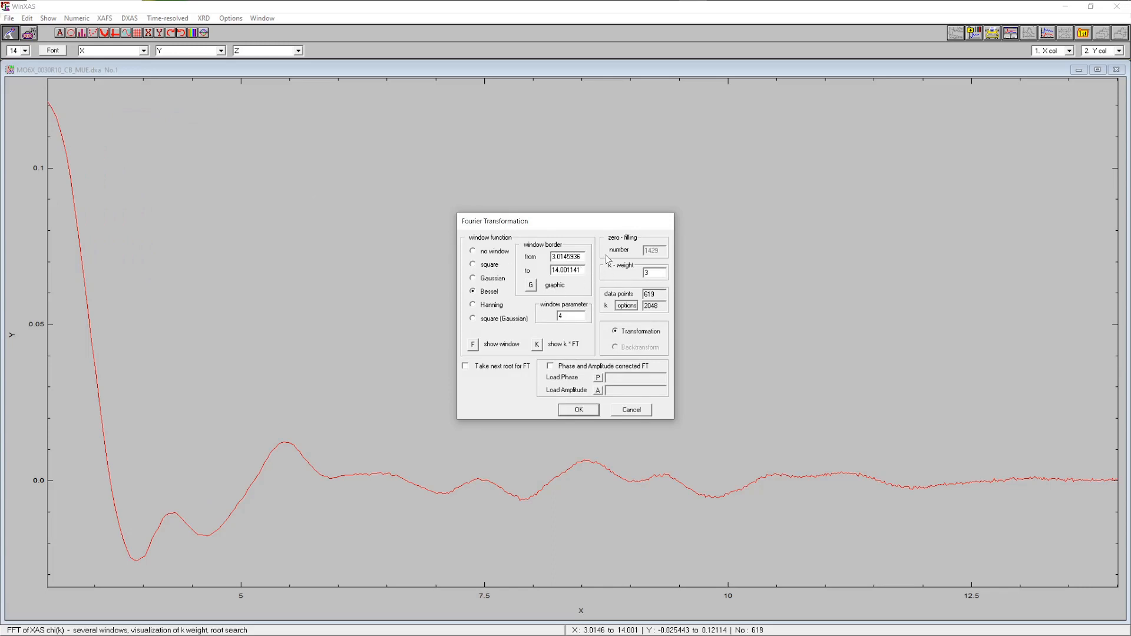
pyautogui.click(579, 410)
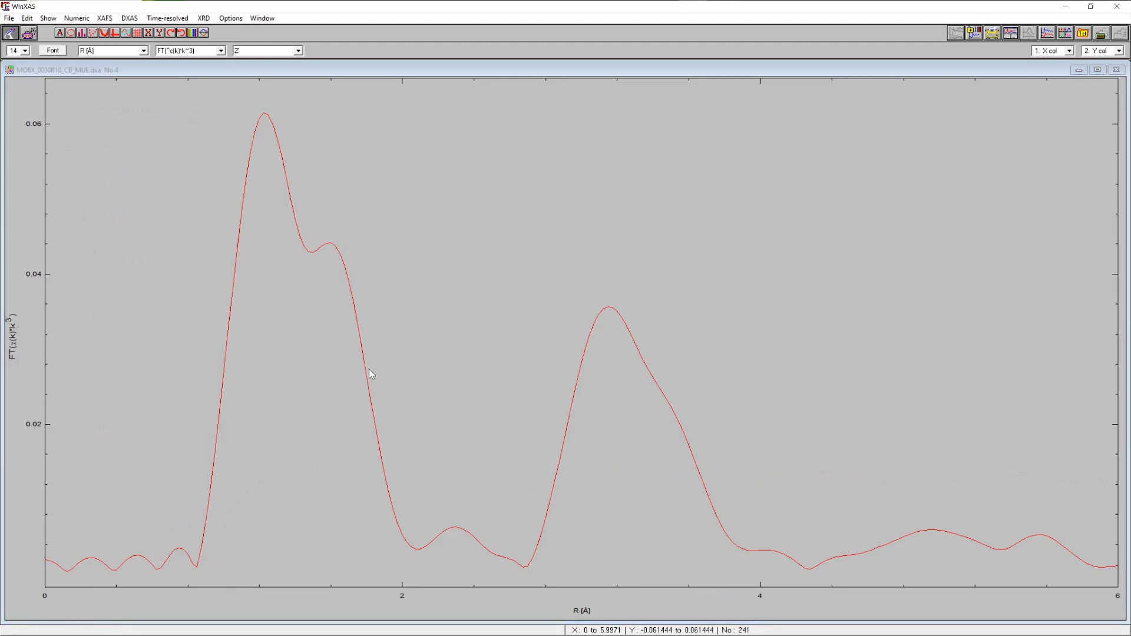
pyautogui.click(10, 36)
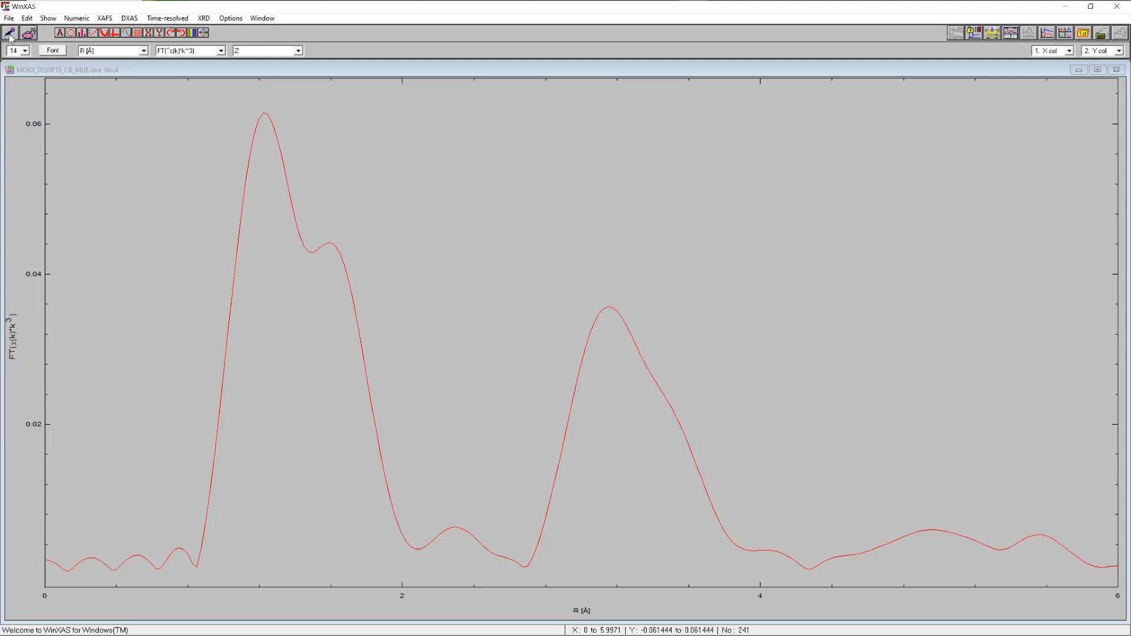
# - Apply the fft.MAK macro to columns 2 to 50 with Automatic Macro Analysis, saving the data curves as MO6X_0030R10_CB_FT
pyautogui.click(162, 19)
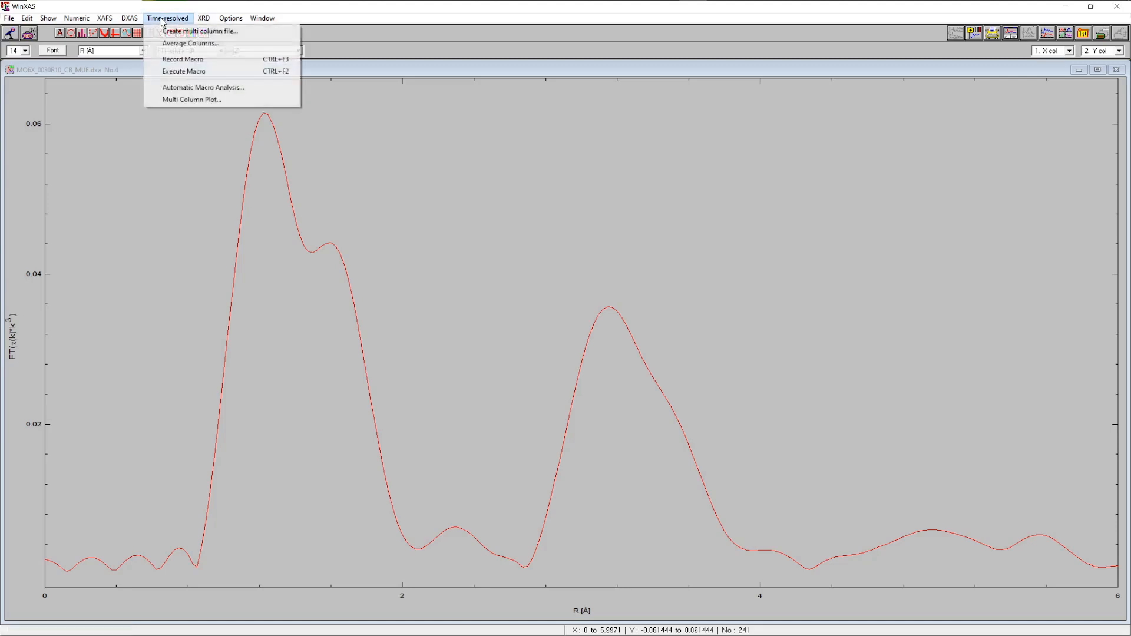
pyautogui.click(203, 87)
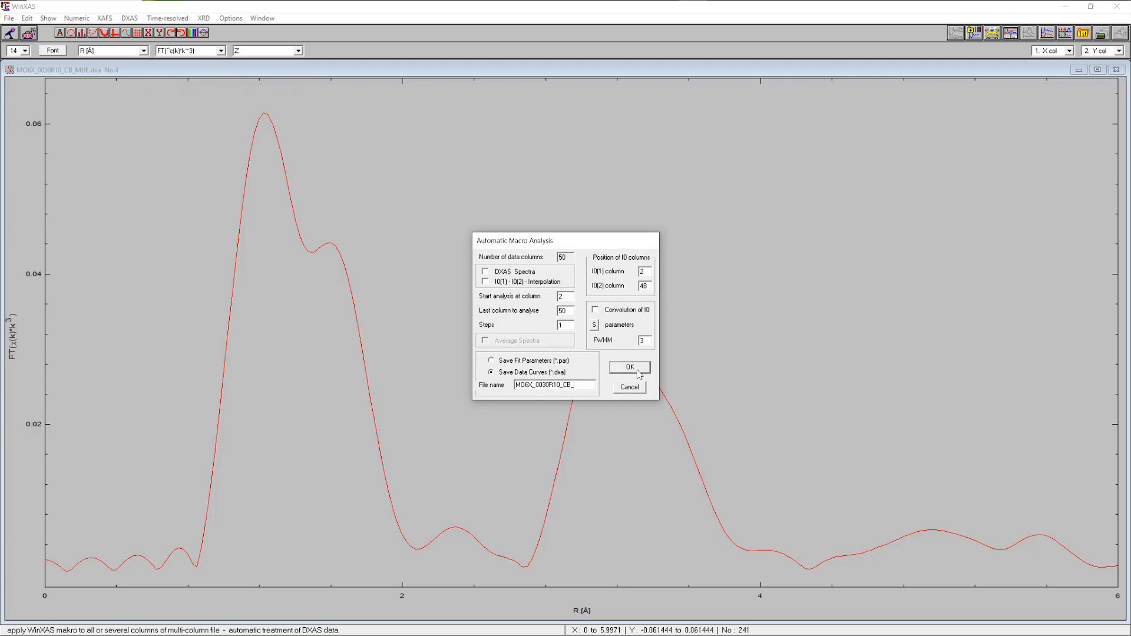
pyautogui.write('FT')
pyautogui.click(630, 368)
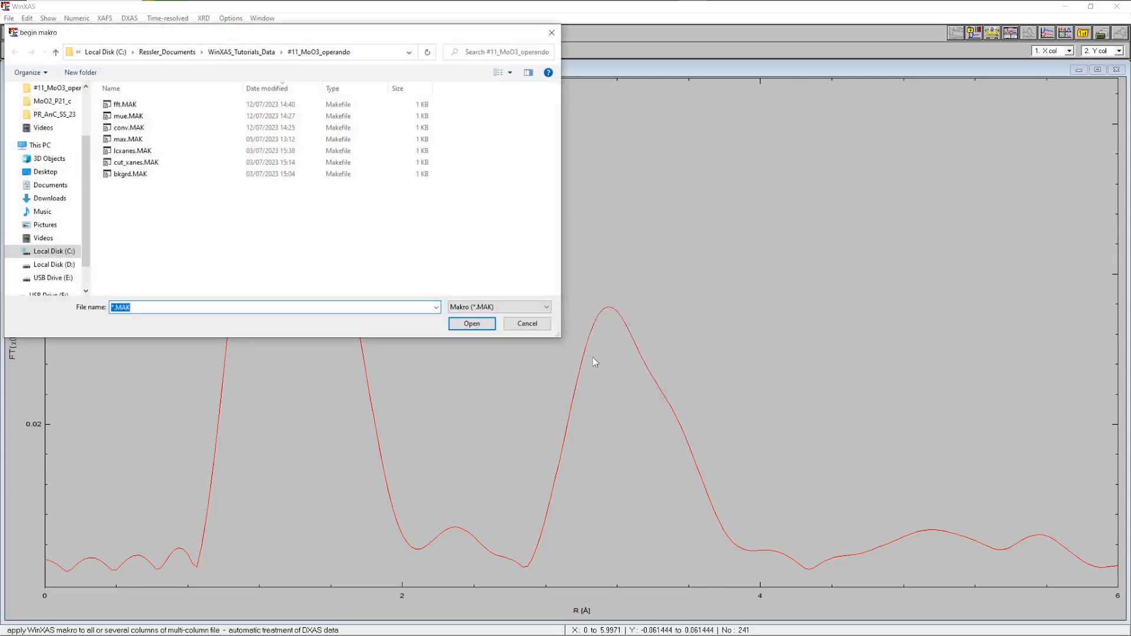
pyautogui.click(125, 105)
pyautogui.click(471, 323)
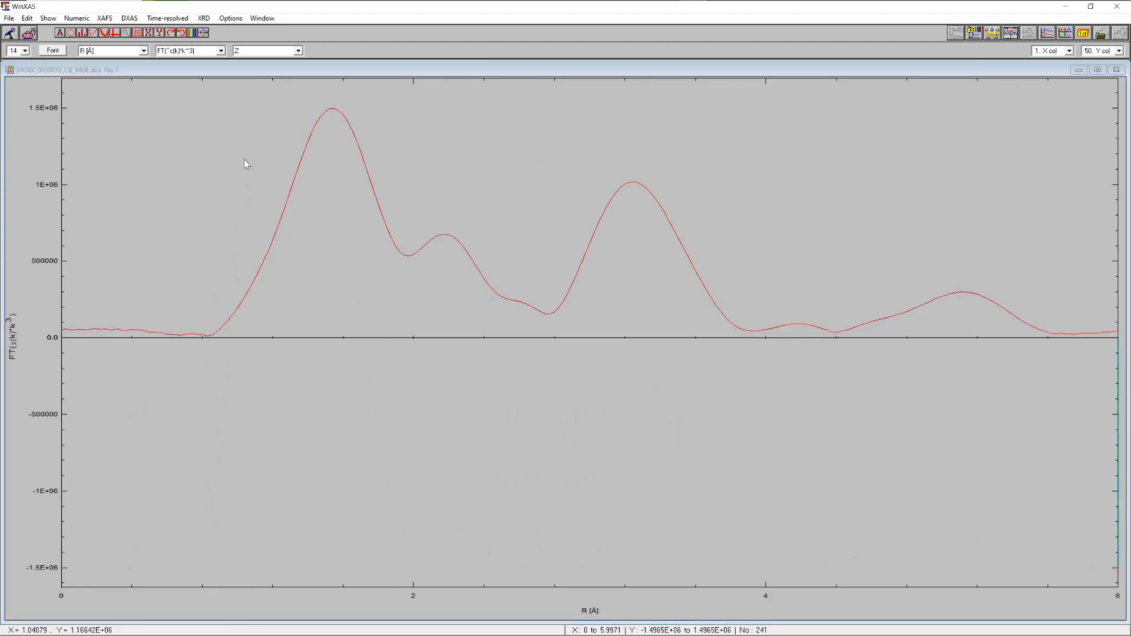
# - Open MO6X_0030R10_CB_FT.dxa and plot all of its columns, 1 to 49, together without displacement
pyautogui.click(9, 18)
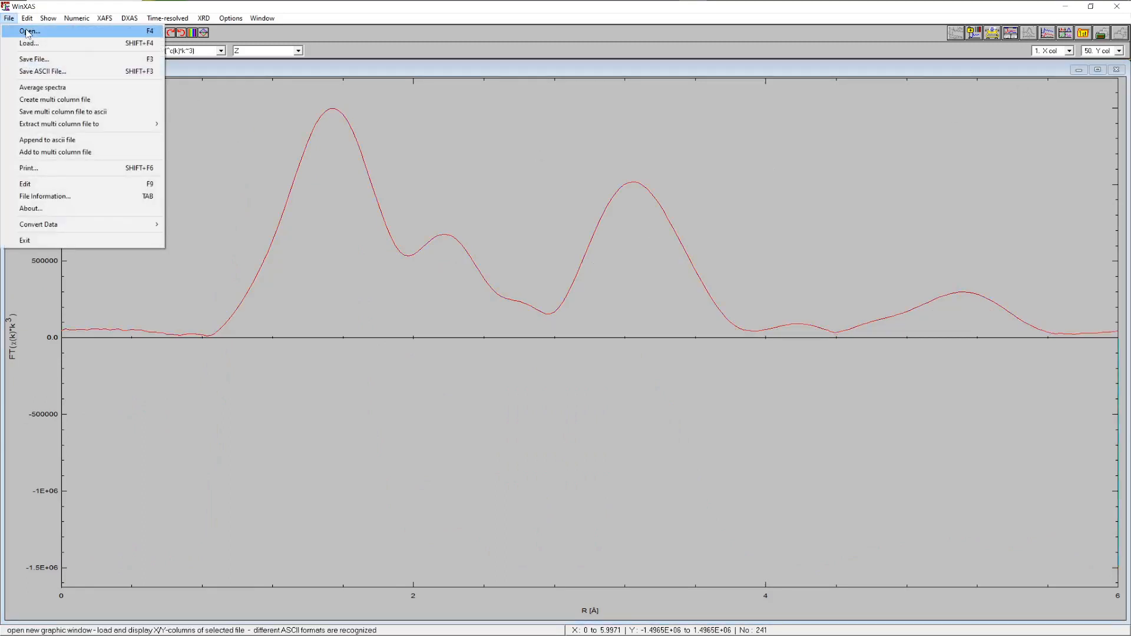
pyautogui.click(23, 41)
pyautogui.click(193, 106)
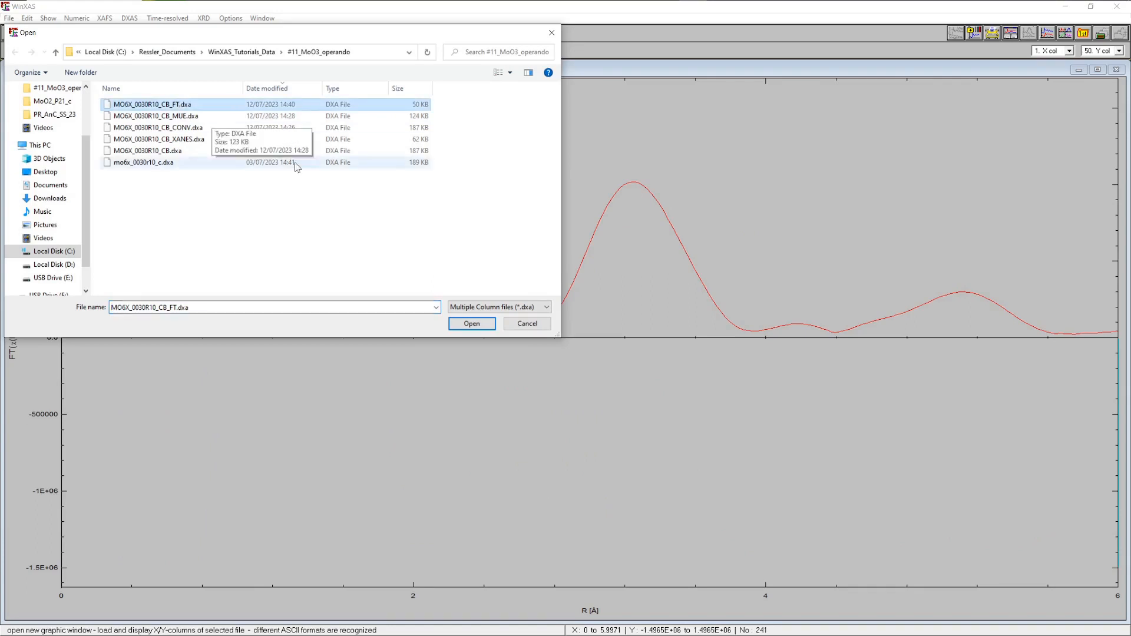
pyautogui.click(472, 323)
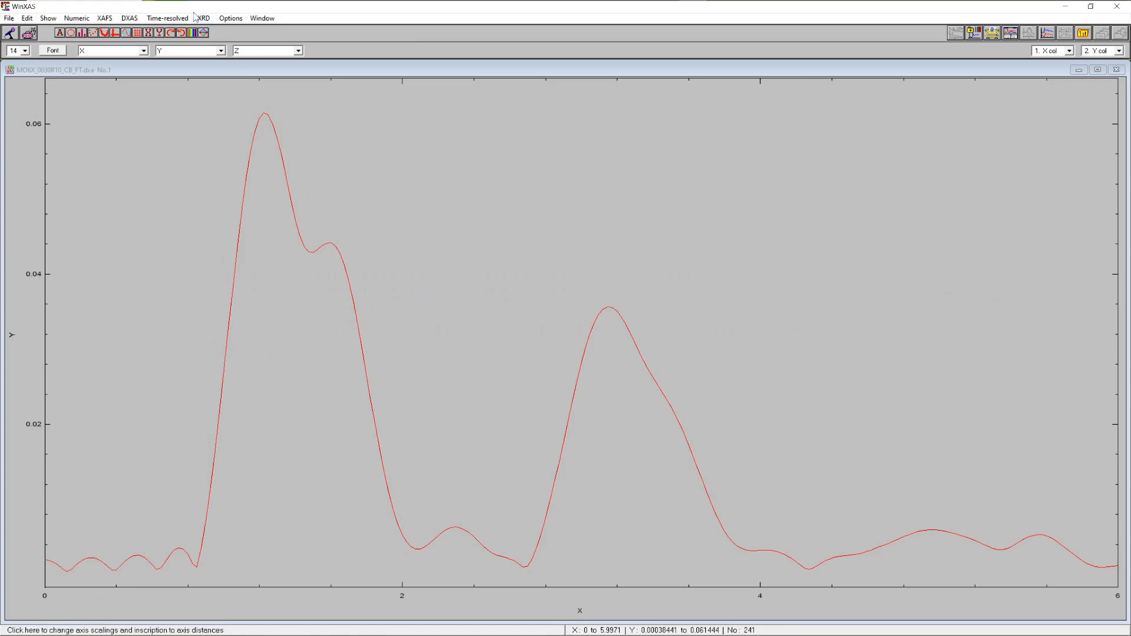
pyautogui.click(167, 19)
pyautogui.click(193, 99)
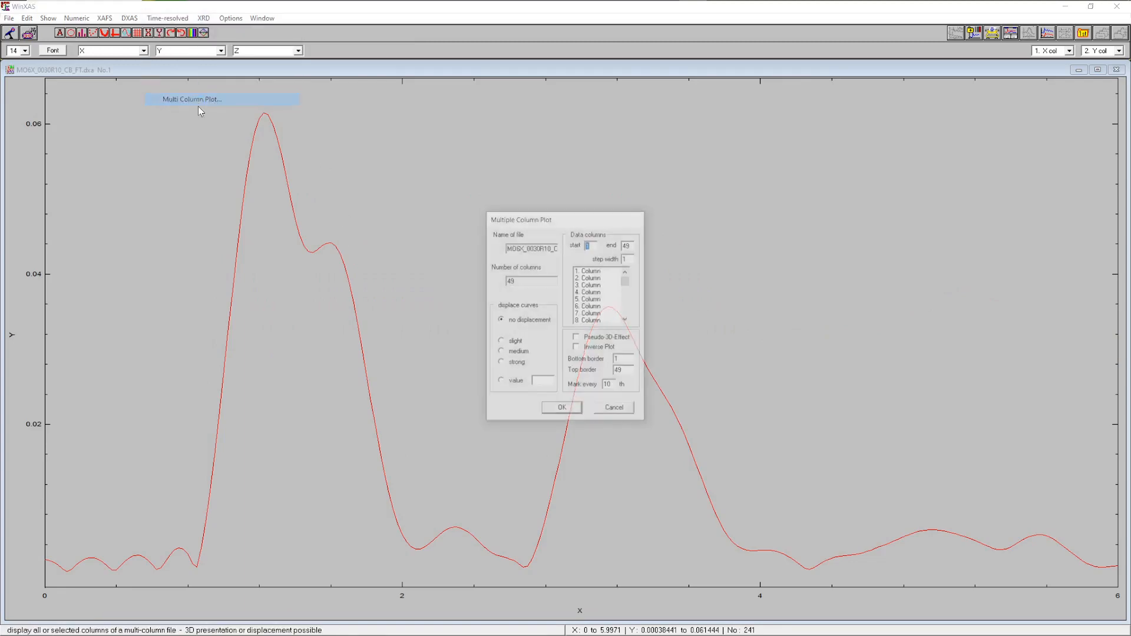
pyautogui.click(562, 414)
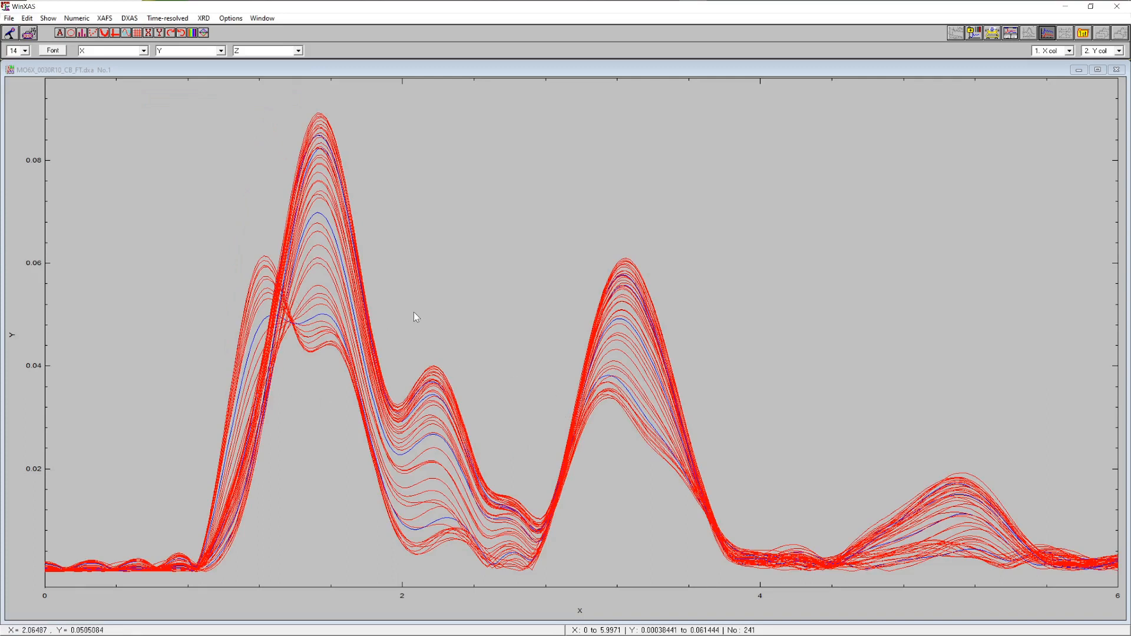
# - Examine all Fourier transforms in a pseudo-3D plot with strong displacement from a rotated viewpoint, and return to the single-spectrum view
pyautogui.click(167, 18)
pyautogui.click(184, 103)
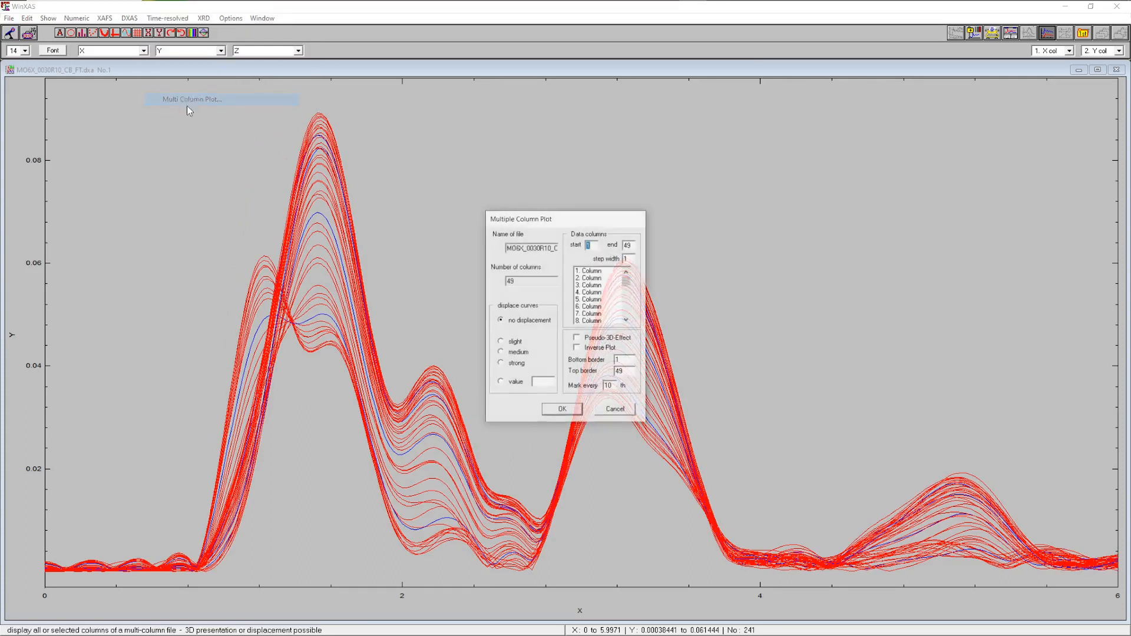
pyautogui.click(593, 338)
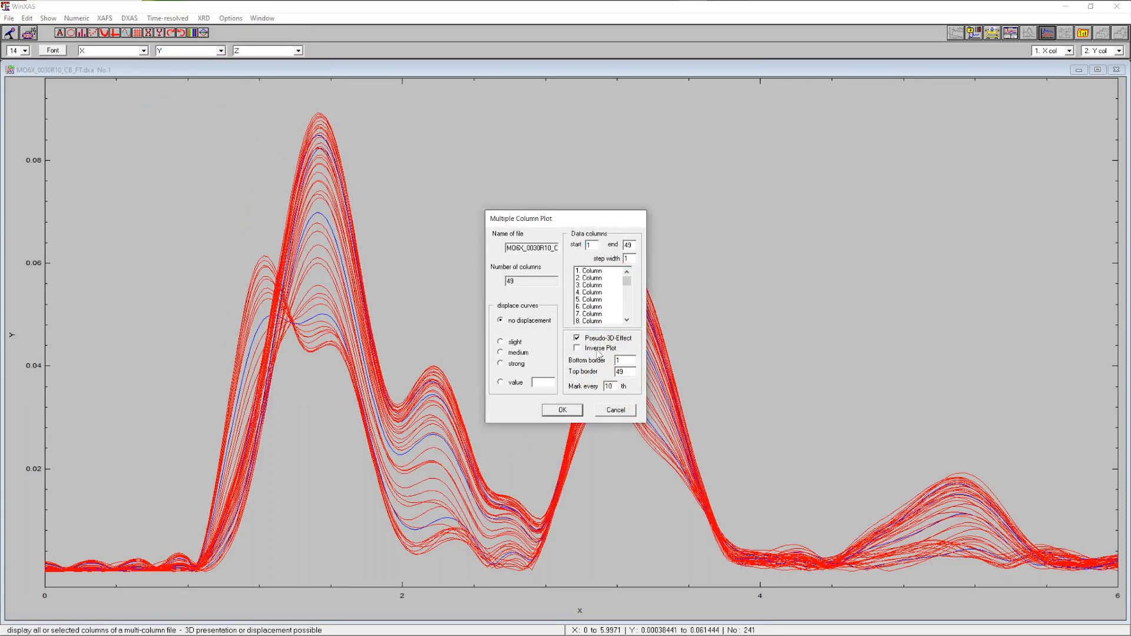
pyautogui.click(512, 364)
pyautogui.click(561, 410)
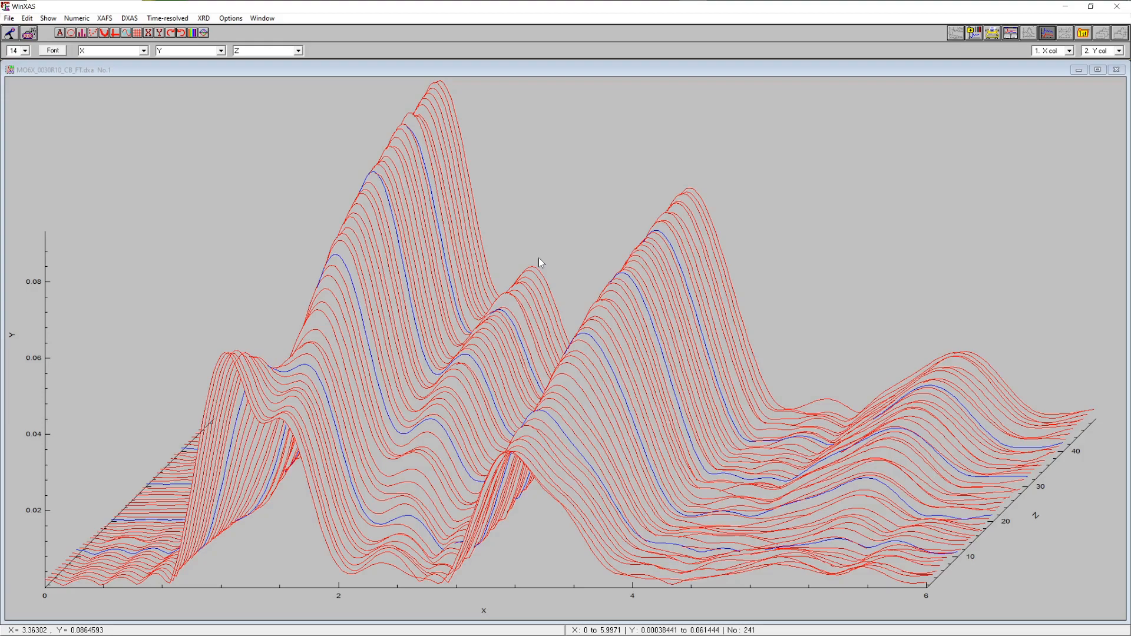
pyautogui.click(183, 33)
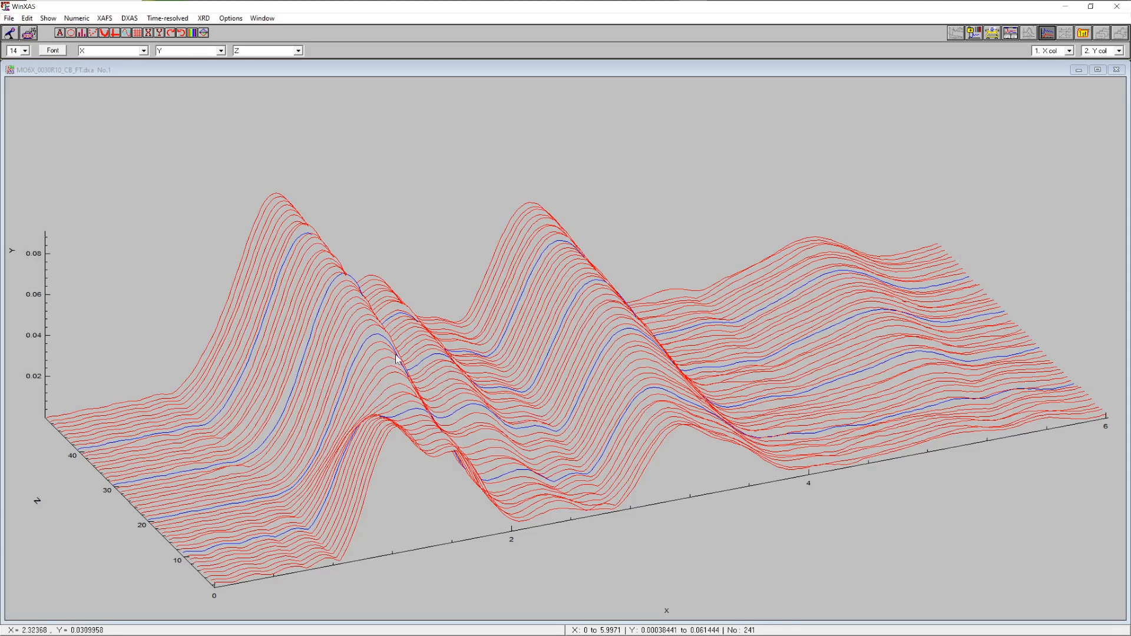
pyautogui.click(1047, 34)
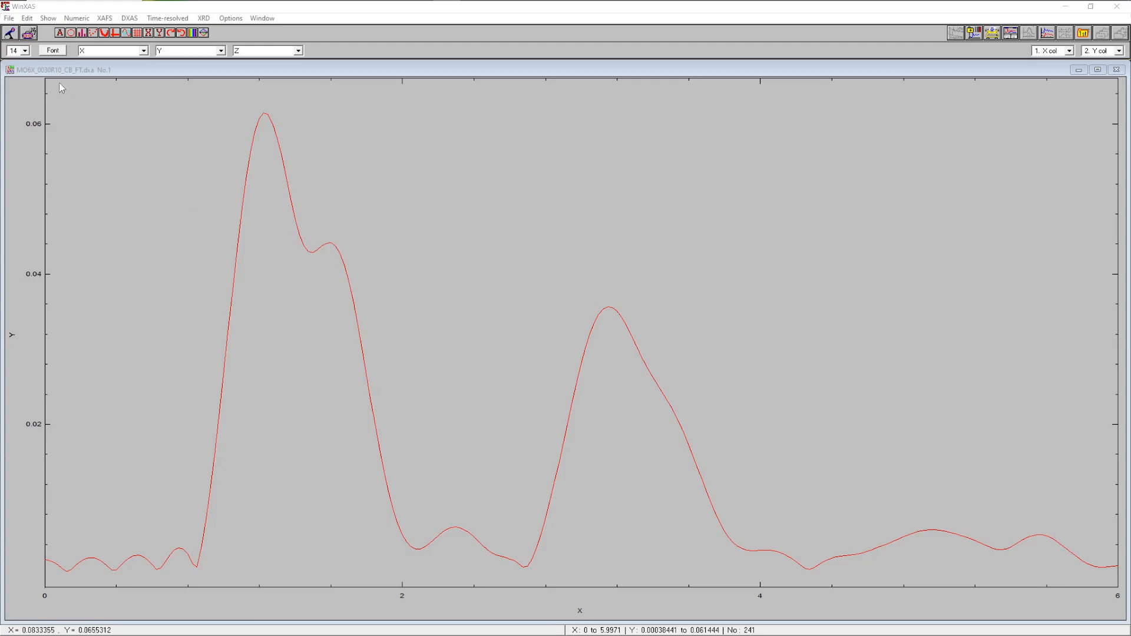
# - Open MO6X_0030R10_CB_MUE.dxa and Fourier transform its first chi(k) spectrum with k-weight 3
pyautogui.click(10, 20)
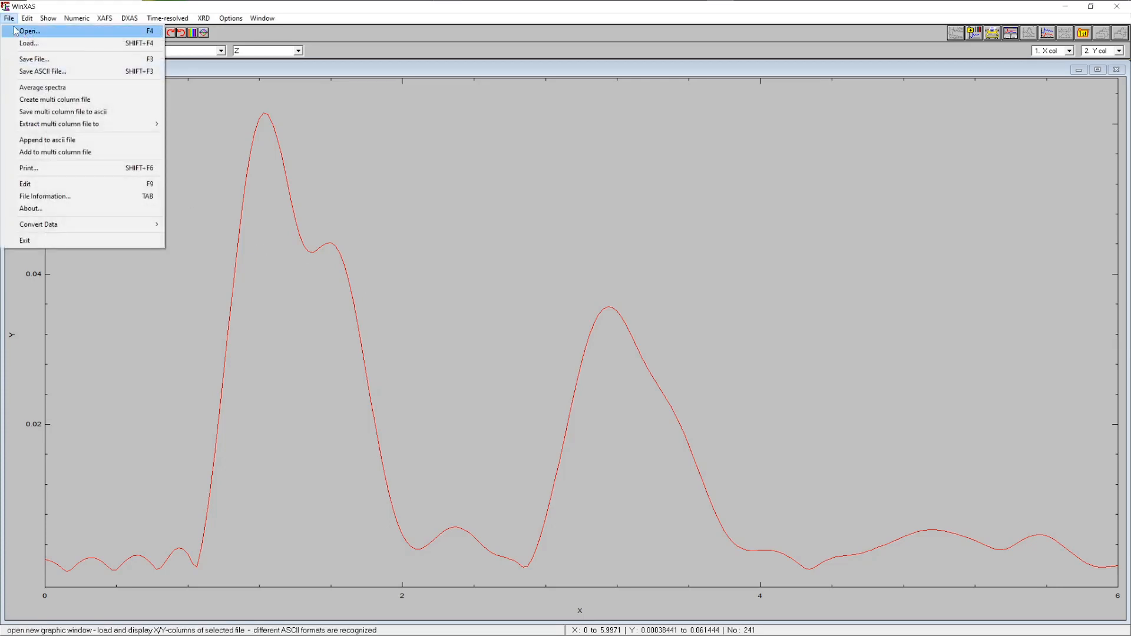
pyautogui.click(29, 31)
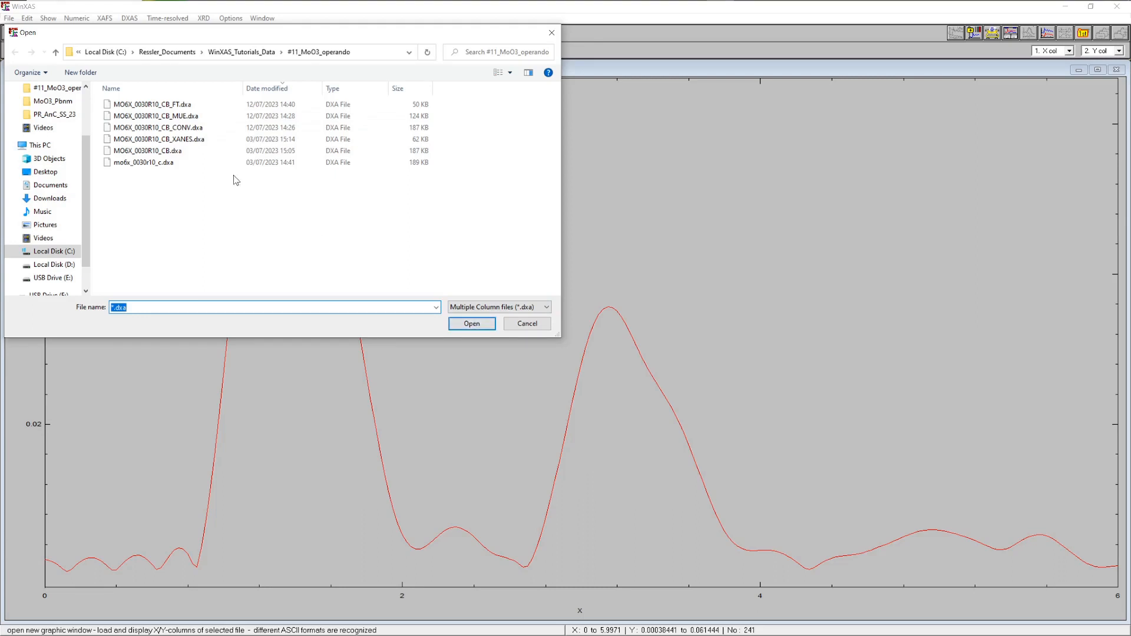
pyautogui.click(156, 116)
pyautogui.click(478, 328)
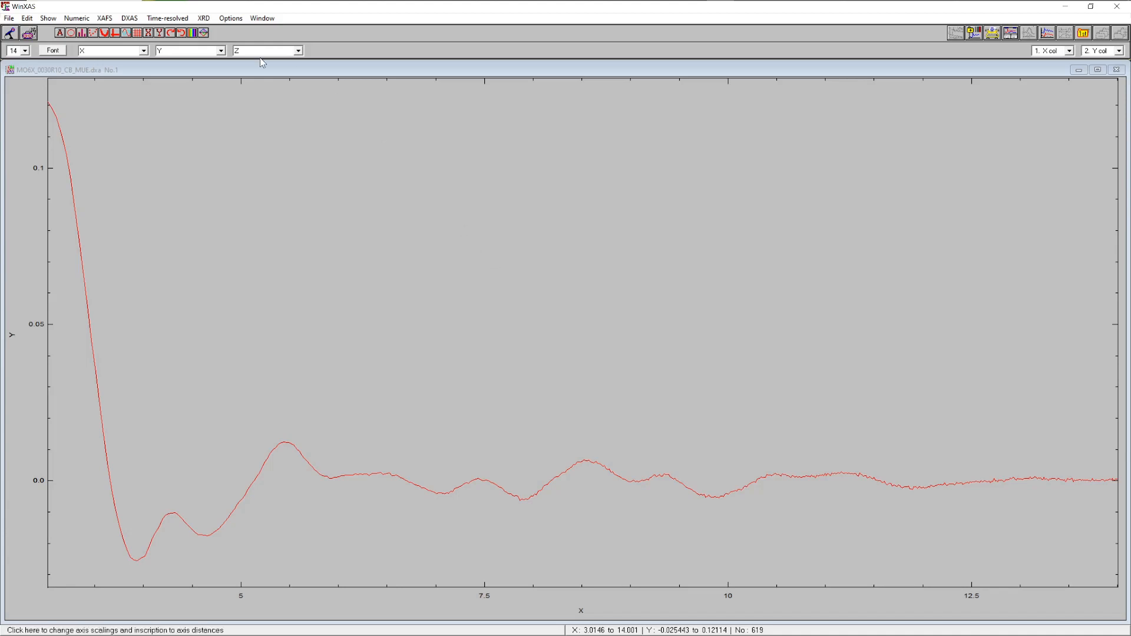
pyautogui.click(105, 19)
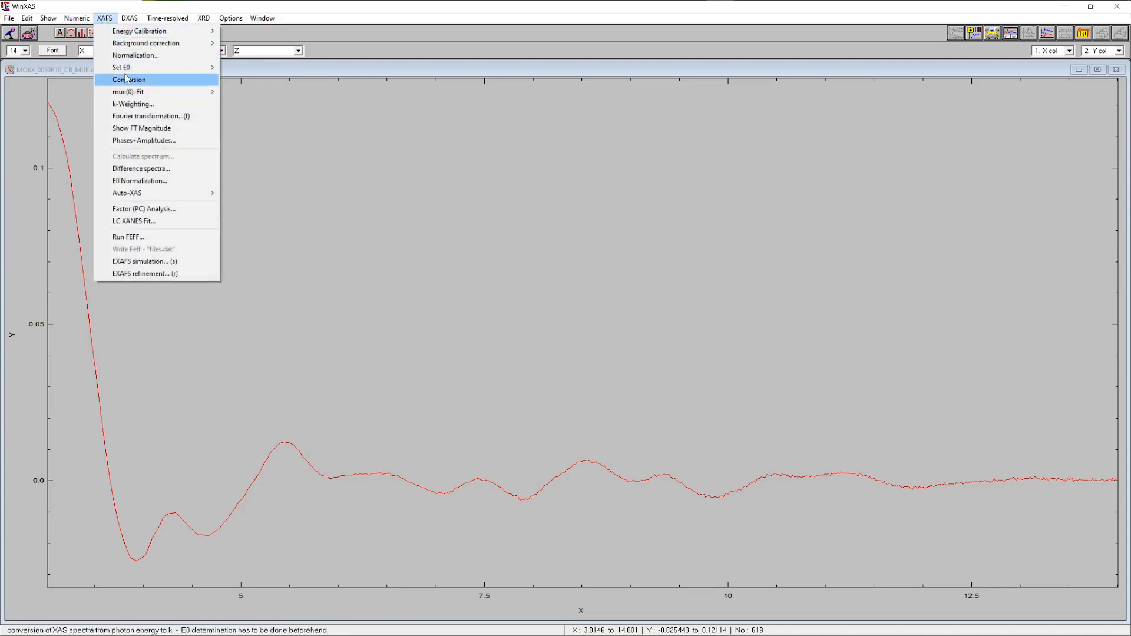
pyautogui.click(147, 117)
pyautogui.click(578, 409)
# - Start an EXAFS simulation in R-space and load the FEFF paths from files_5_MoO3.dat in the MoO3_Pbnm folder
pyautogui.click(104, 18)
pyautogui.click(144, 261)
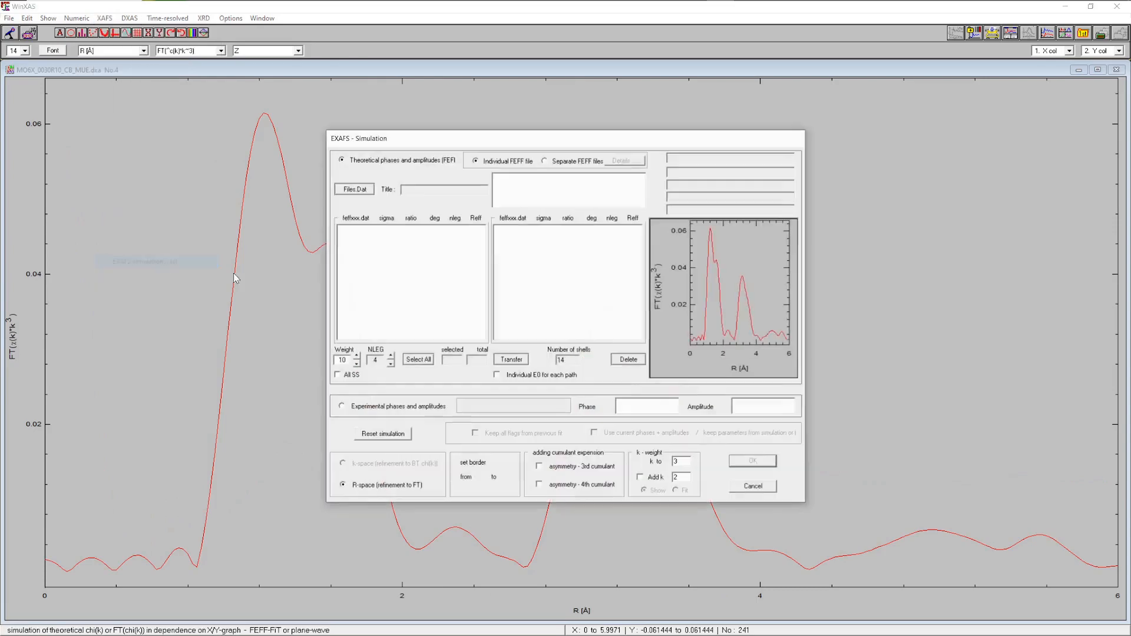
pyautogui.click(354, 188)
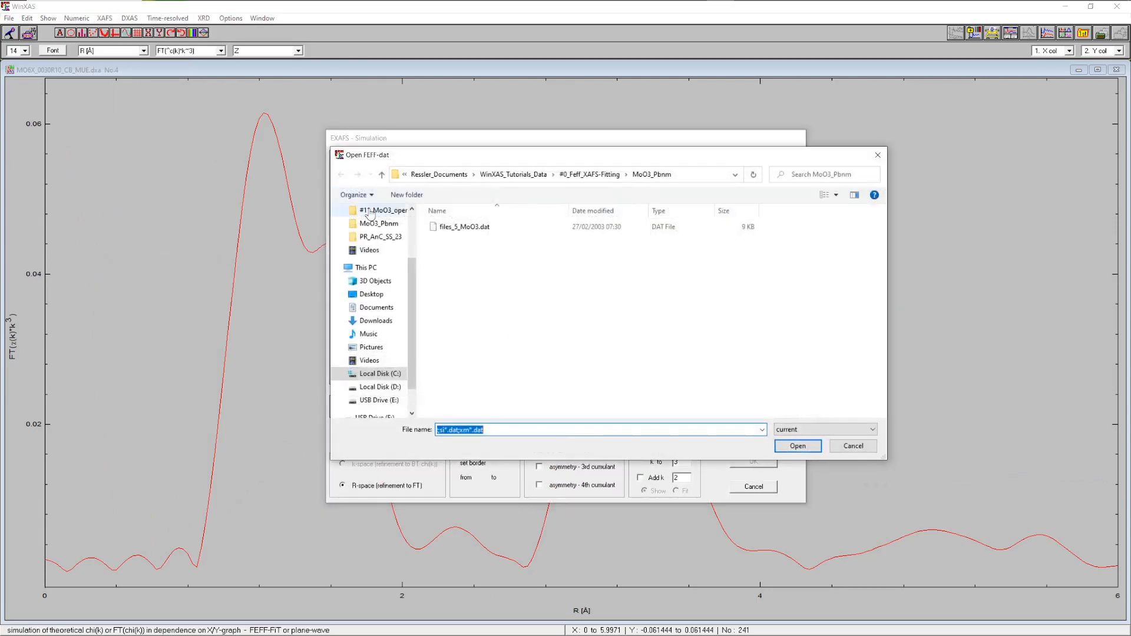
pyautogui.click(463, 228)
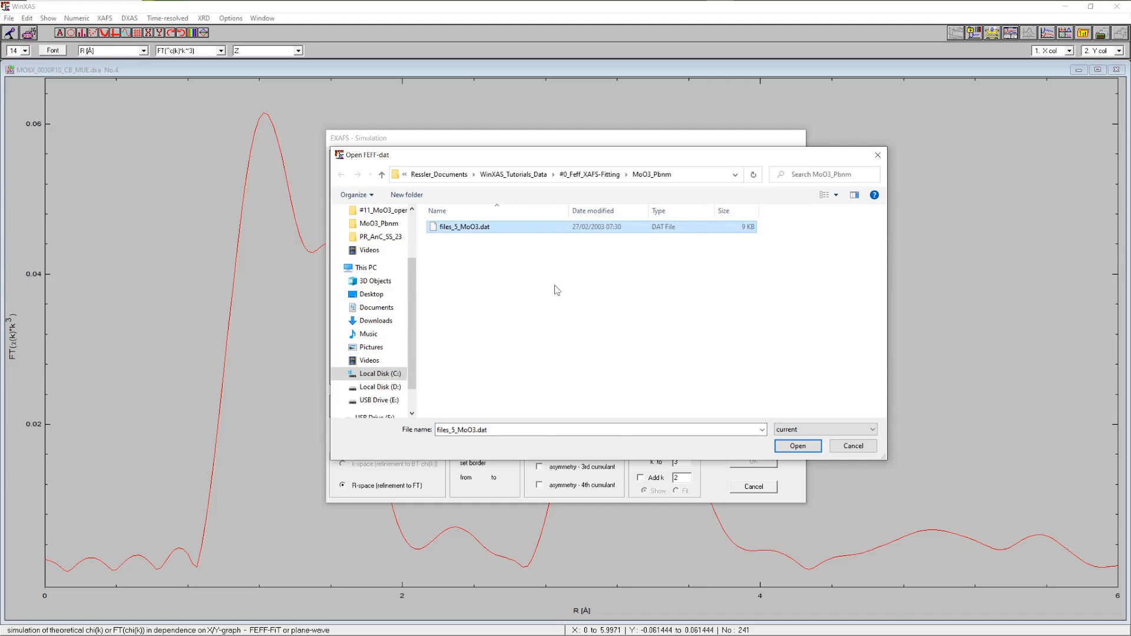
pyautogui.click(798, 447)
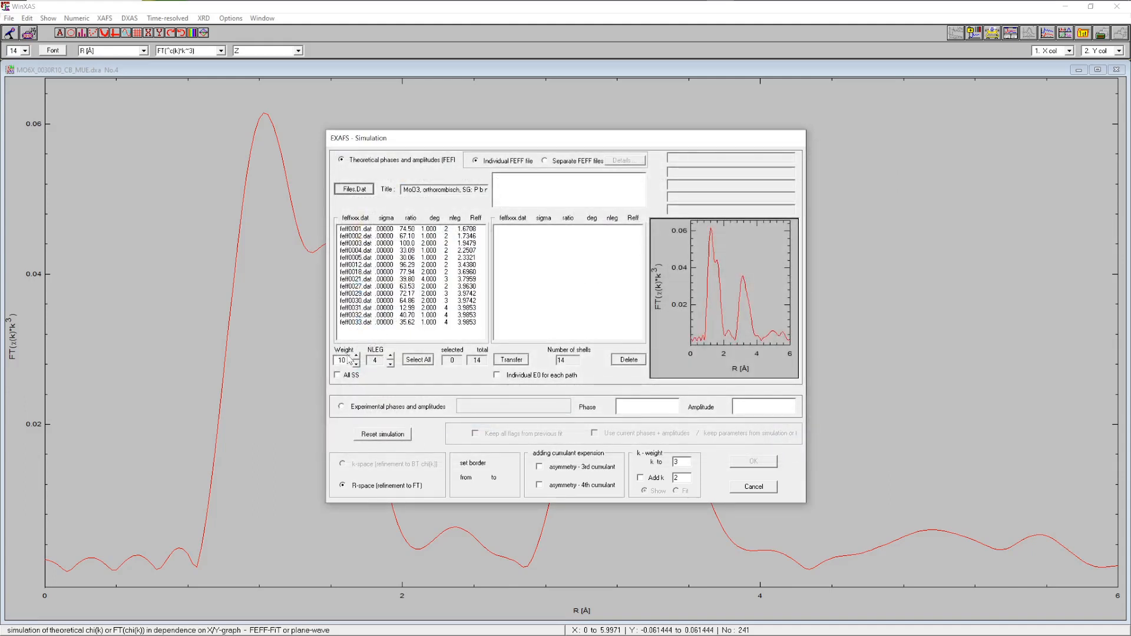
# - Select all 14 FEFF paths, transfer them to the simulation, and accept the selection
pyautogui.click(432, 359)
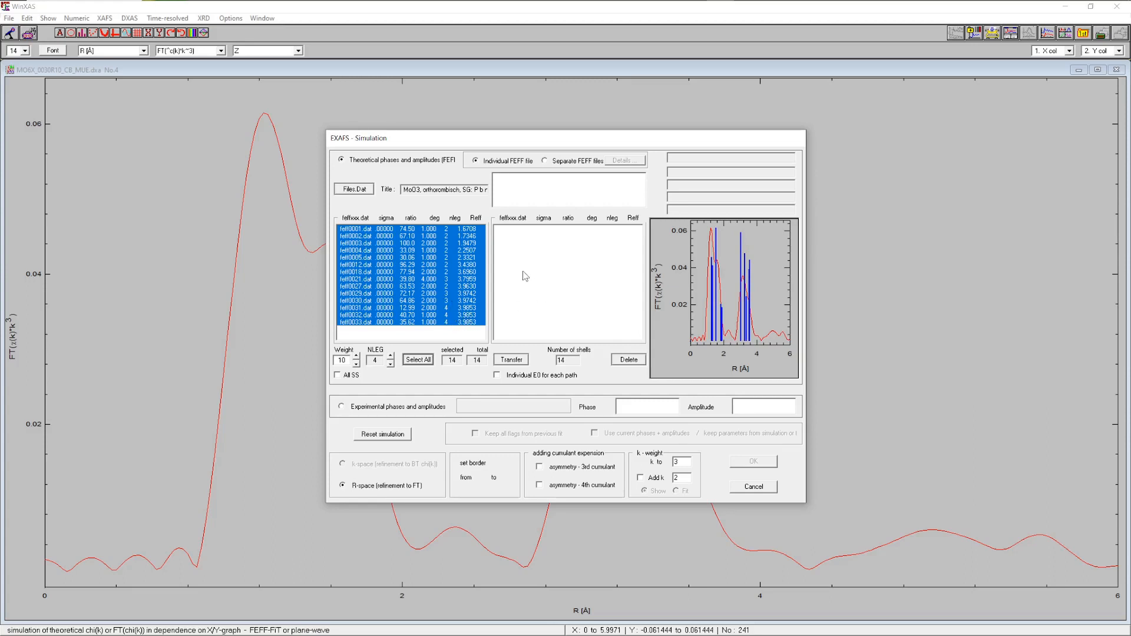
pyautogui.click(511, 360)
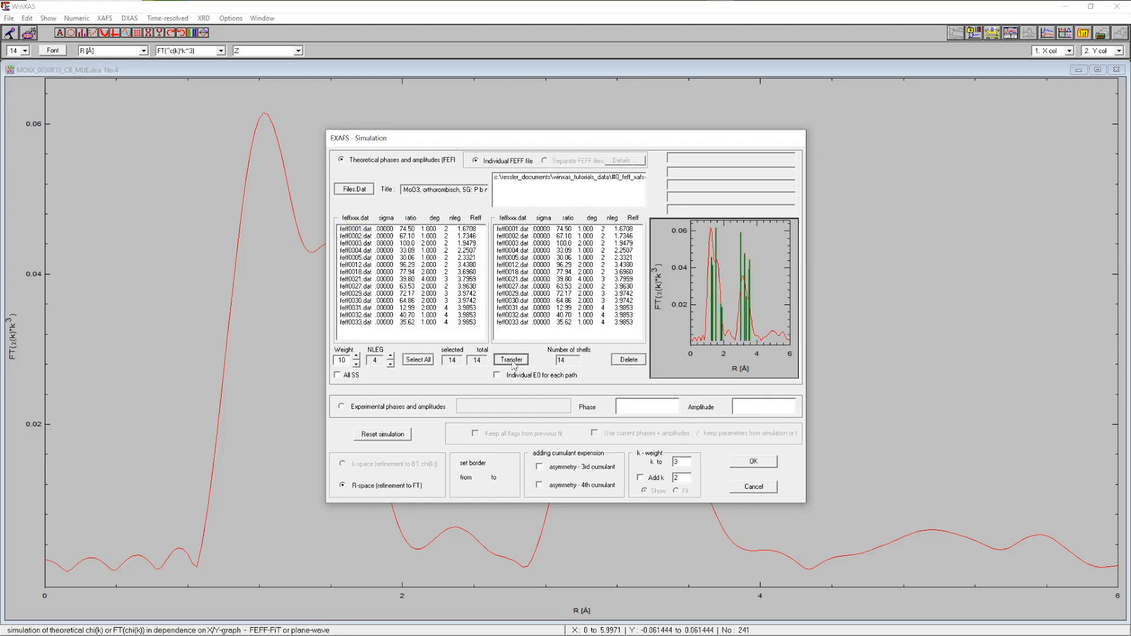
pyautogui.click(753, 462)
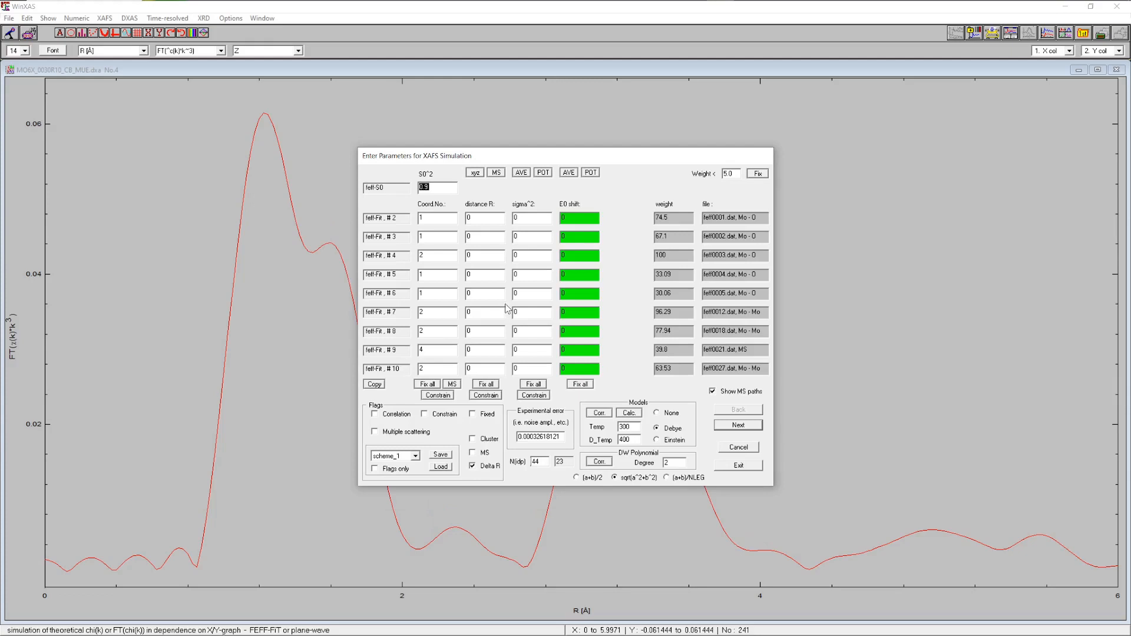
# - Turn off Delta R to use absolute distances, apply the POT correlation to sigma^2, and finish the parameter entry
pyautogui.click(487, 468)
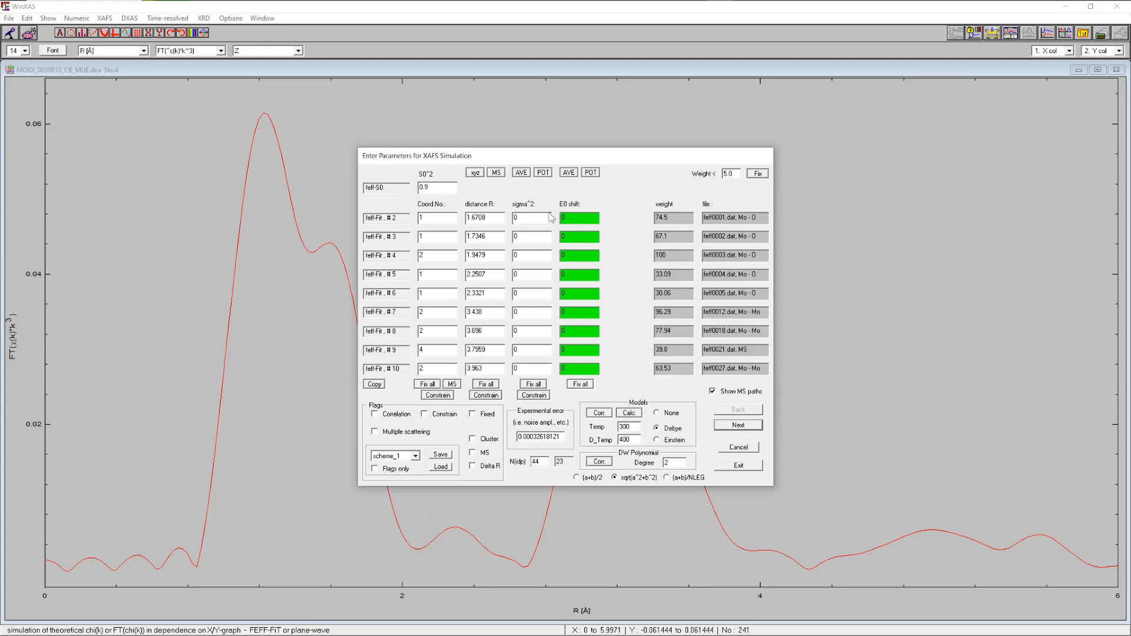
pyautogui.click(542, 173)
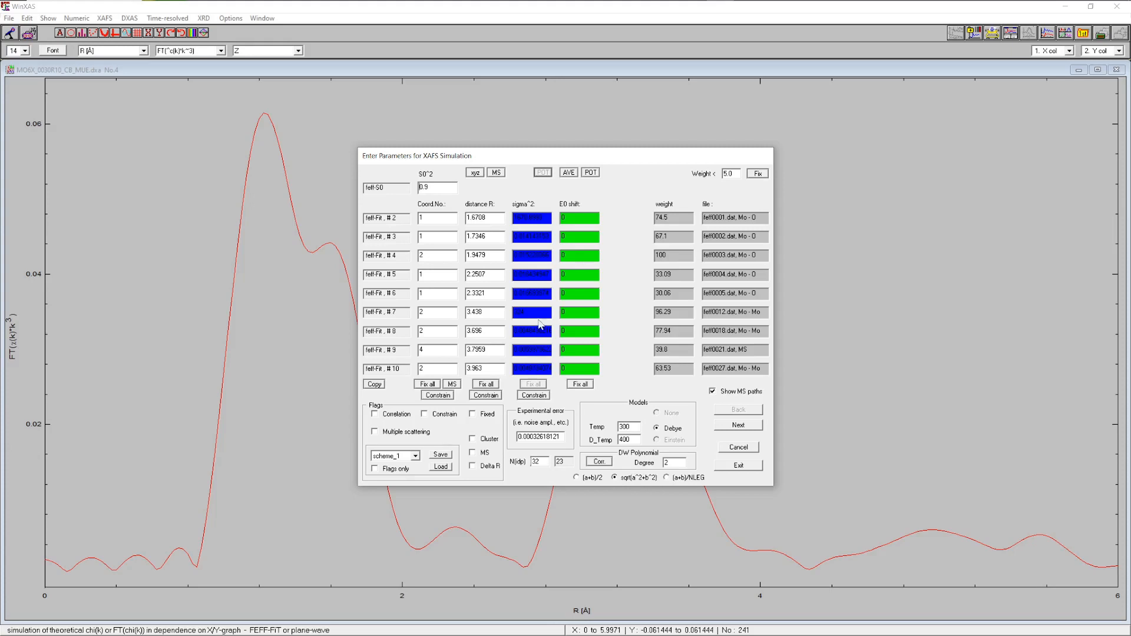
pyautogui.click(737, 466)
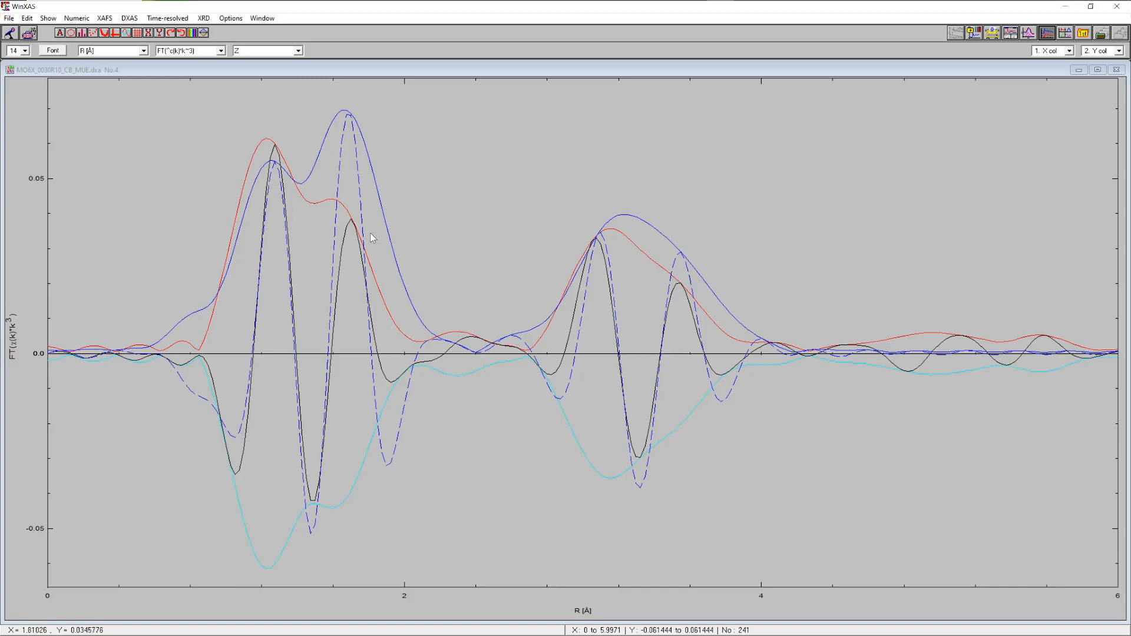
# - Display the individual path contributions and reduce the distance R of the feff0004.dat path to about 2.173
pyautogui.click(1026, 36)
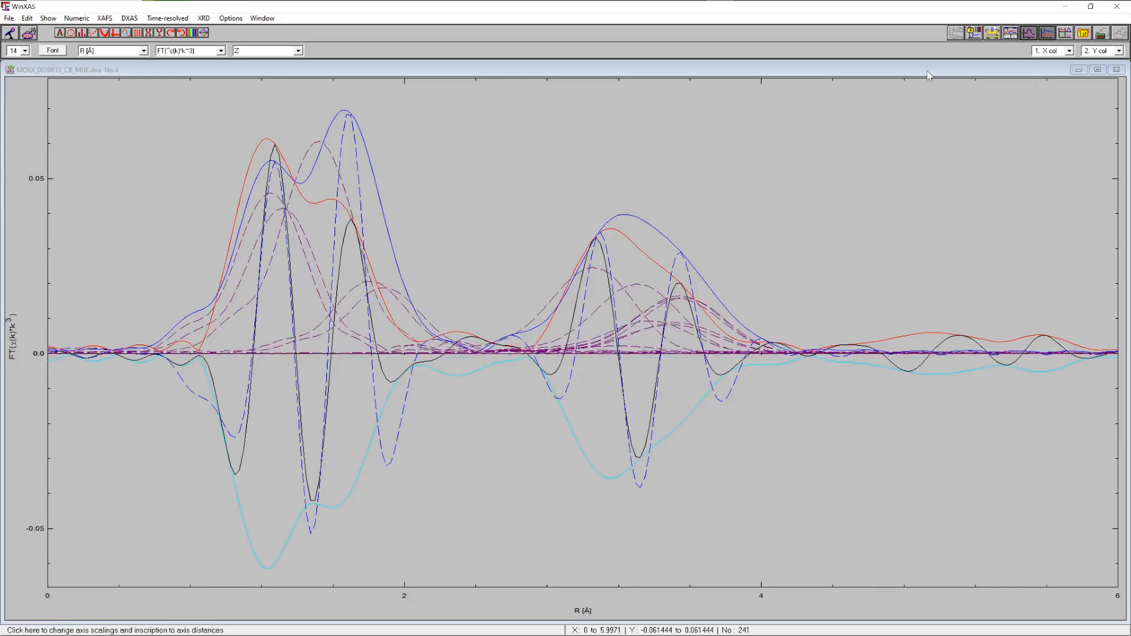
pyautogui.click(49, 18)
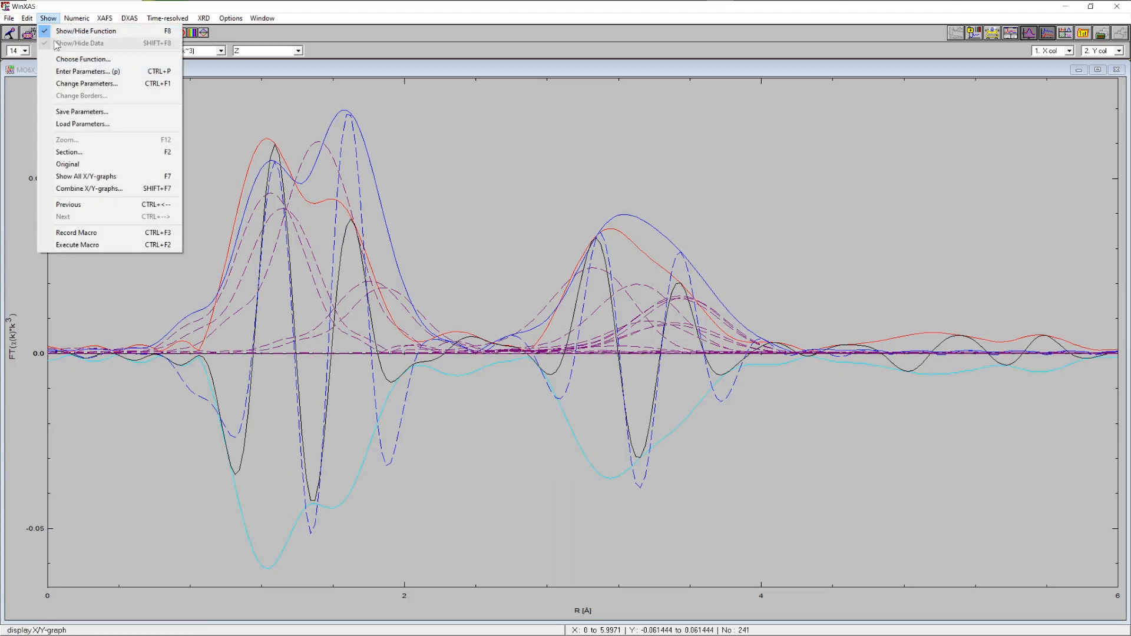
pyautogui.click(88, 83)
pyautogui.moveTo(571, 259); pyautogui.dragTo(517, 100)
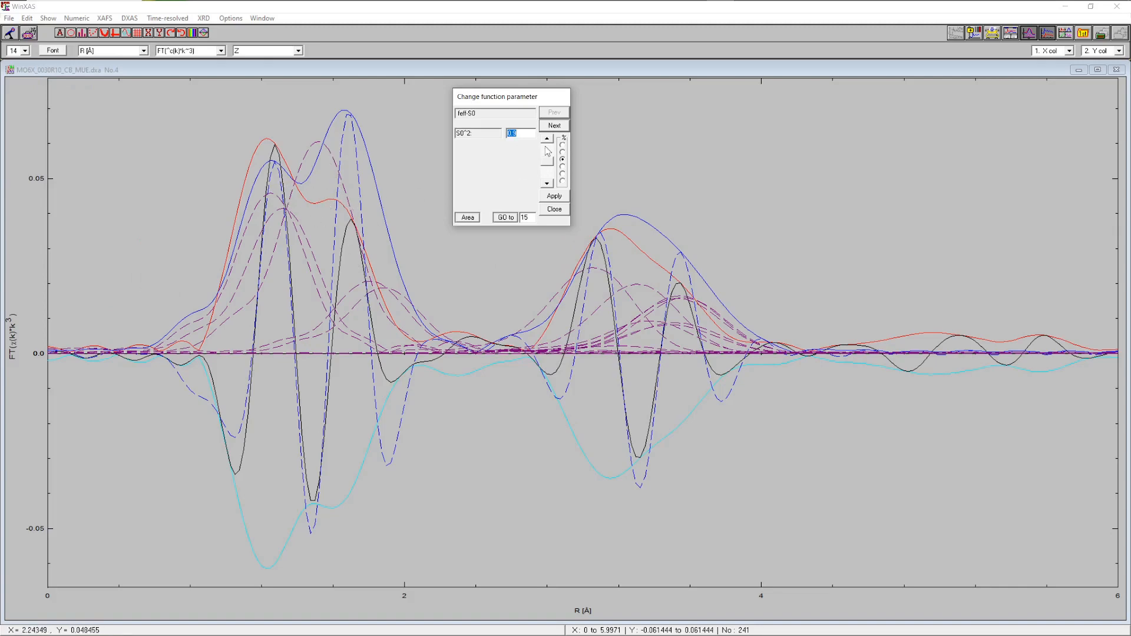
pyautogui.click(554, 126)
pyautogui.click(554, 126)
pyautogui.click(554, 126)
pyautogui.click(555, 126)
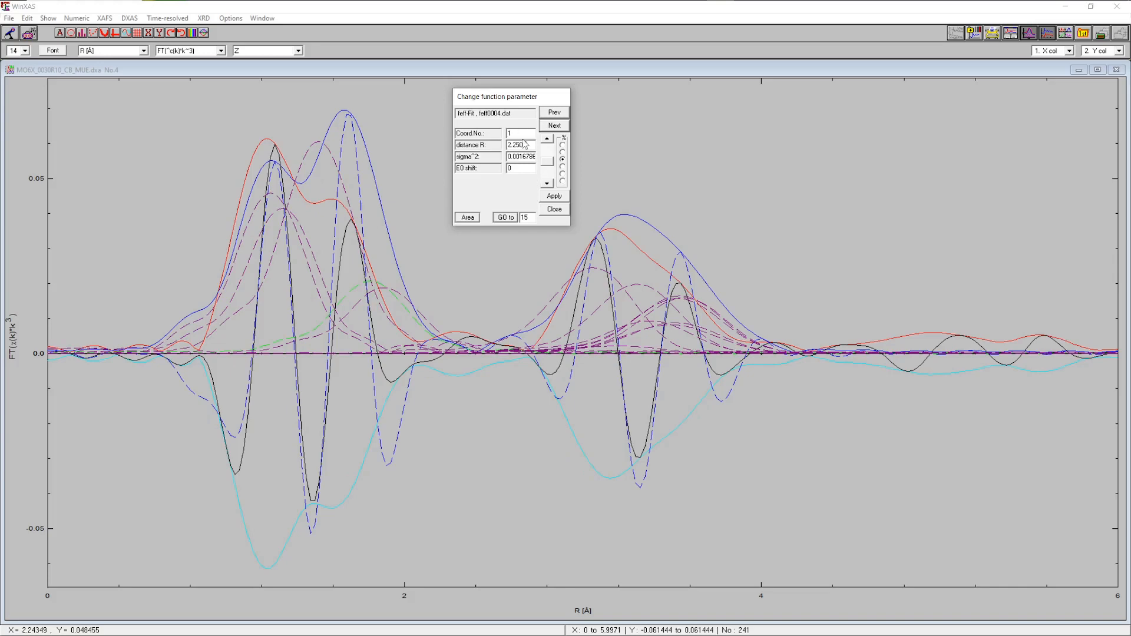
pyautogui.click(547, 185)
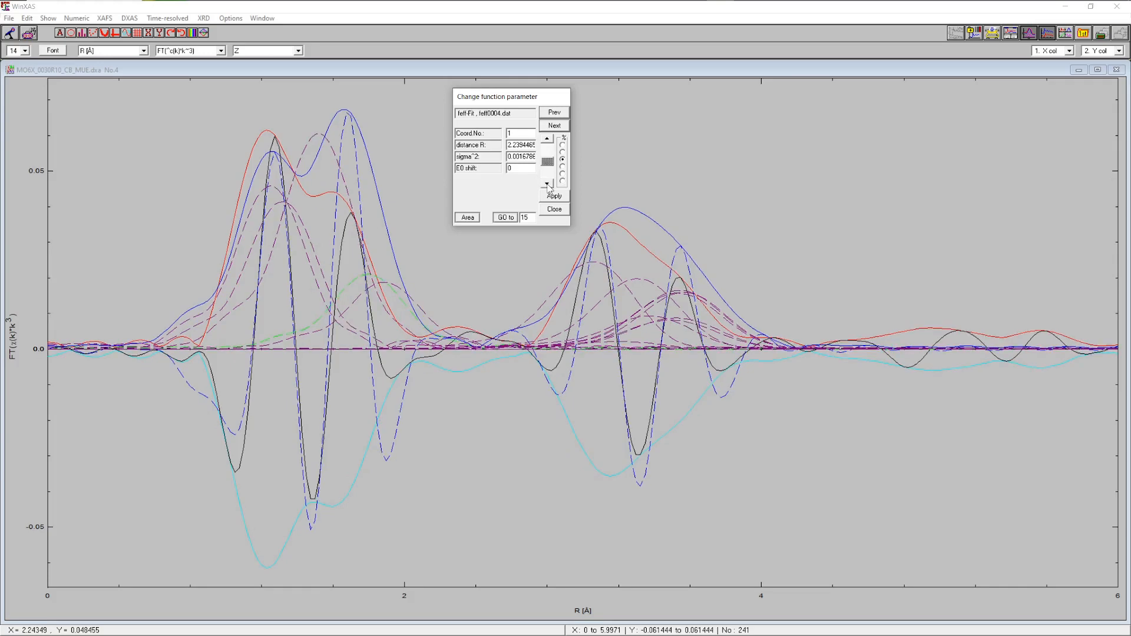
pyautogui.click(547, 185)
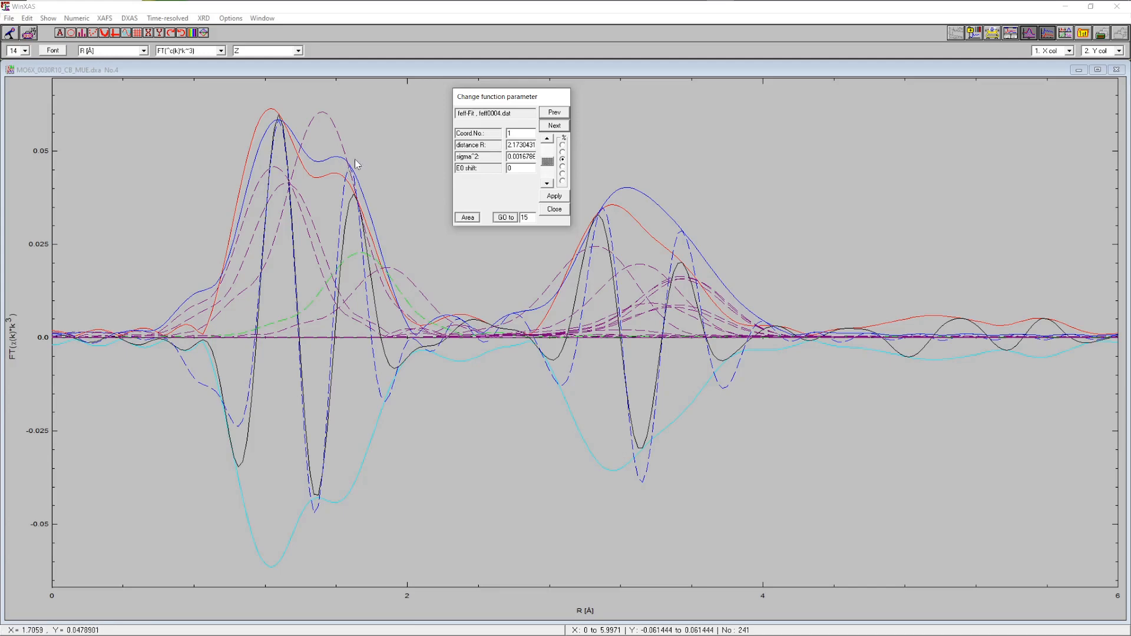
pyautogui.click(558, 211)
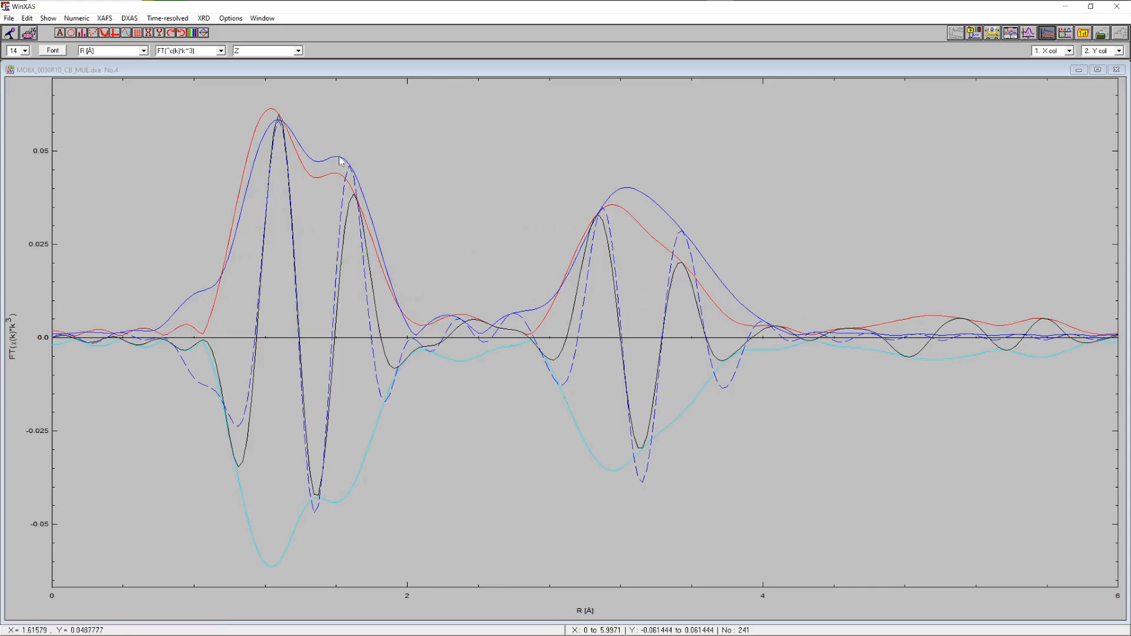
# - Start an EXAFS refinement in R-space with the current paths, and fix S0^2 and all coordination numbers
pyautogui.click(104, 18)
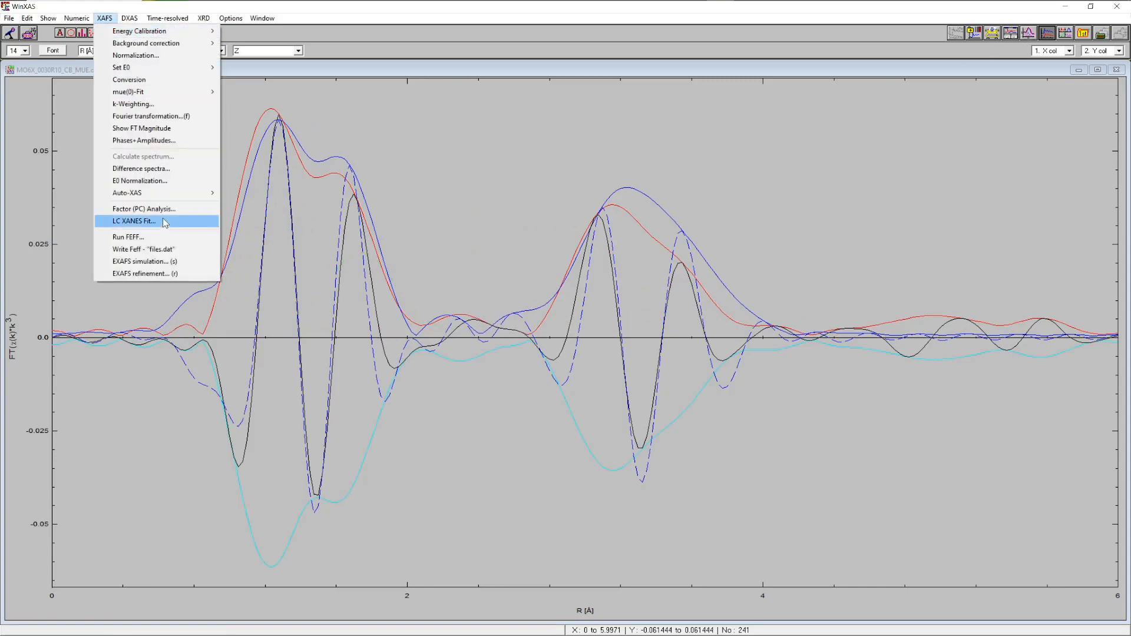
pyautogui.click(152, 274)
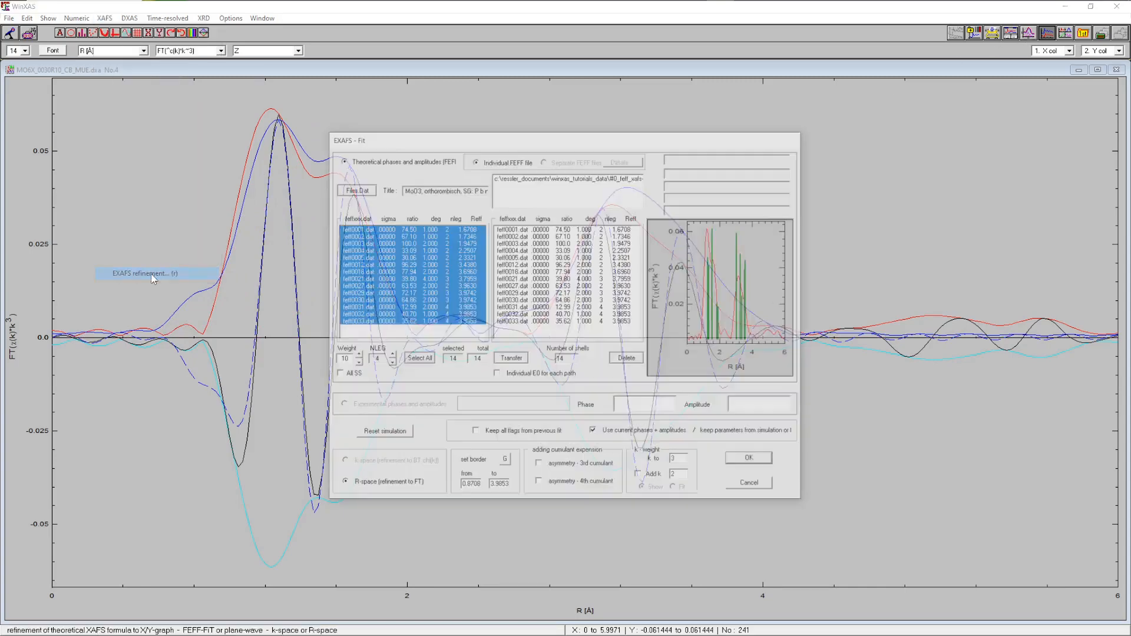
pyautogui.click(753, 461)
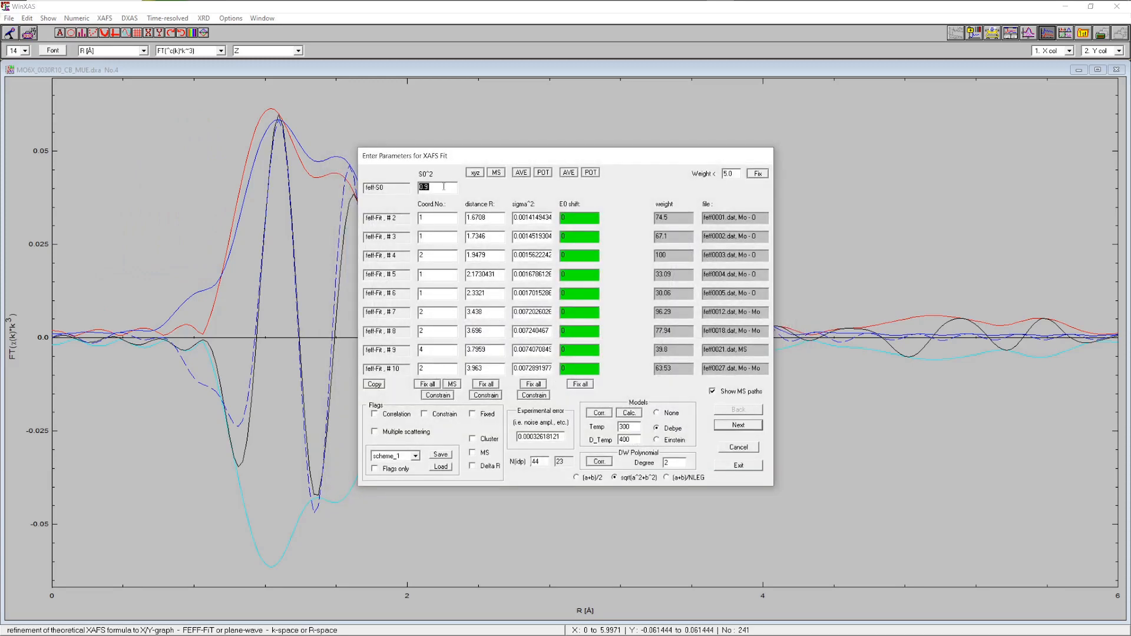
pyautogui.click(486, 417)
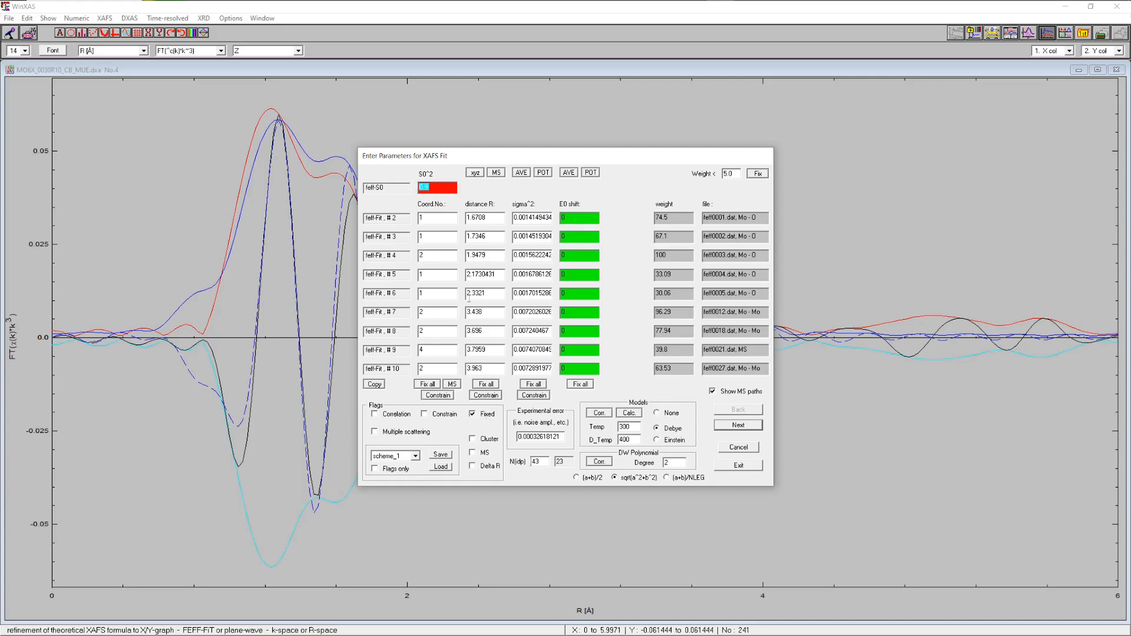
pyautogui.click(425, 386)
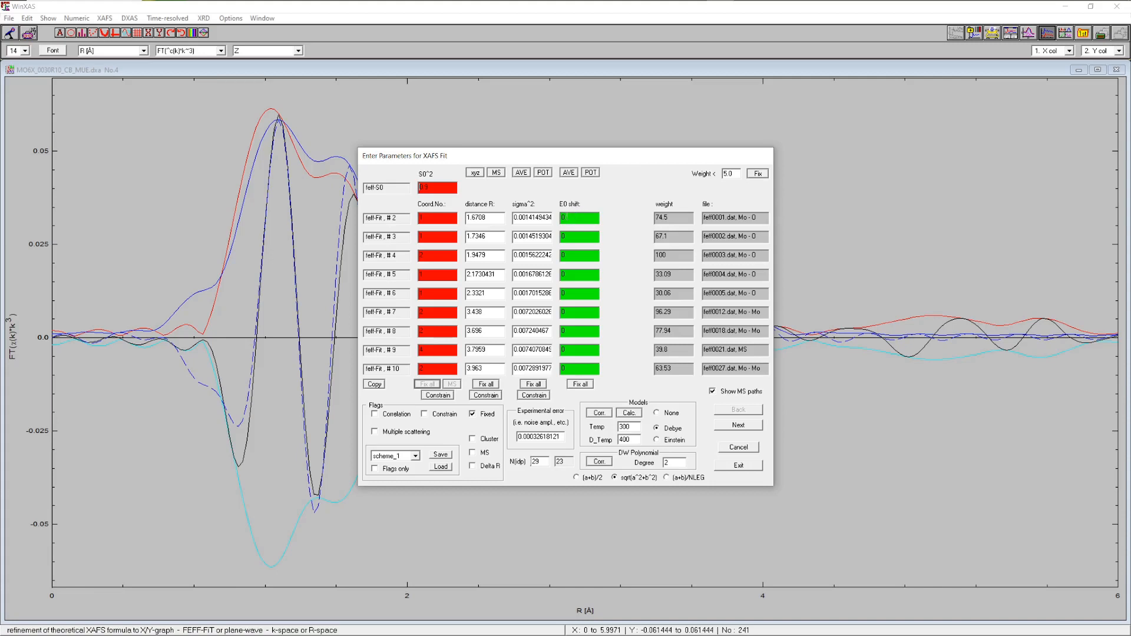
# - Correlate sigma^2 of the feff0001 path with the sigma^2 values of feff0002 through feff0005, using a factor of 1
pyautogui.click(532, 217)
pyautogui.click(398, 414)
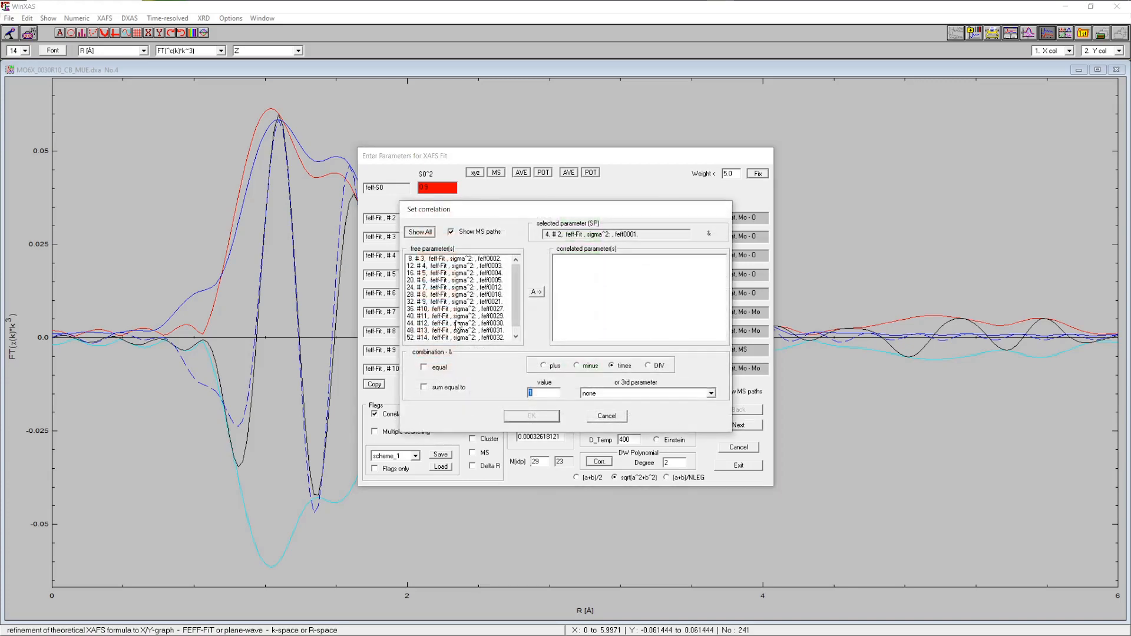
pyautogui.moveTo(481, 259); pyautogui.dragTo(484, 282)
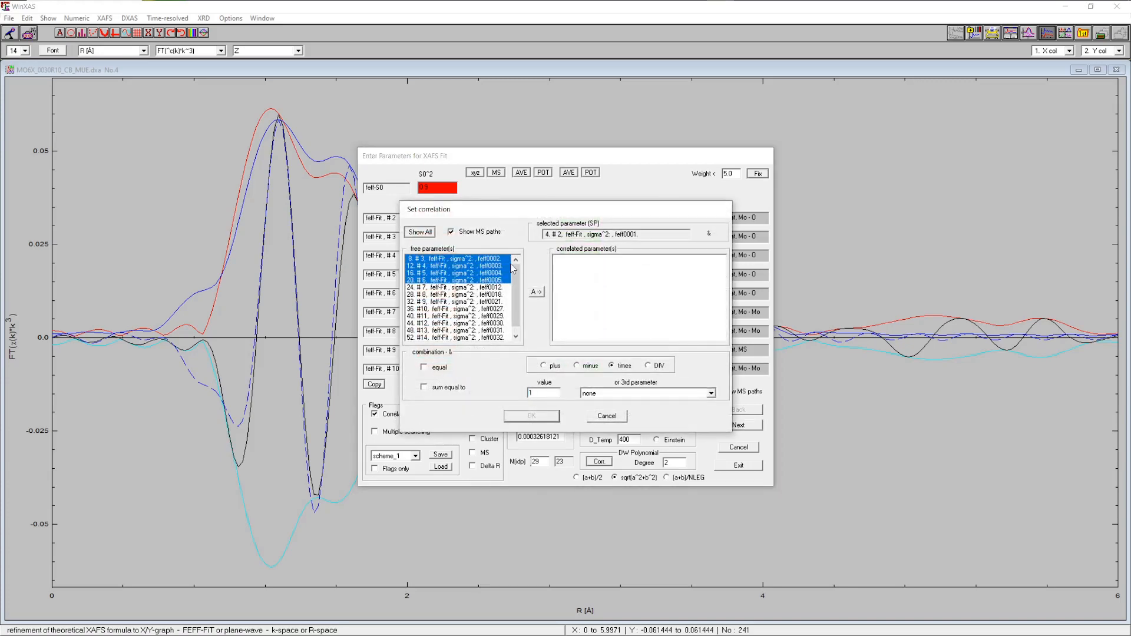
pyautogui.click(537, 293)
pyautogui.click(531, 416)
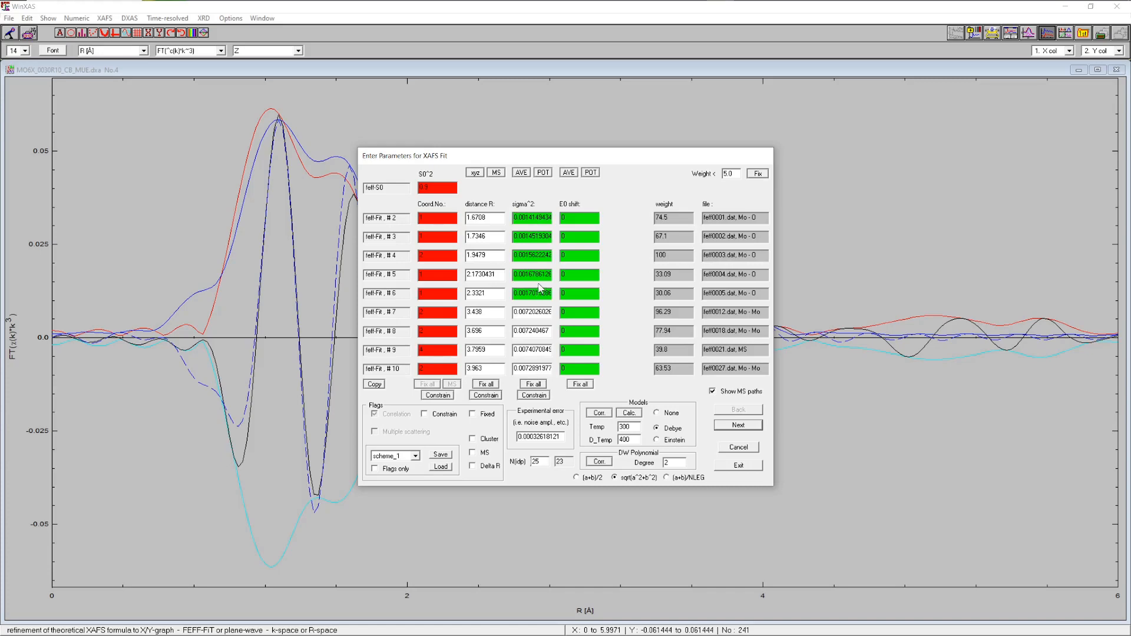
# - Correlate sigma^2 of the feff0012 path with the sigma^2 values of all remaining free paths from feff0018 to feff0033
pyautogui.click(536, 312)
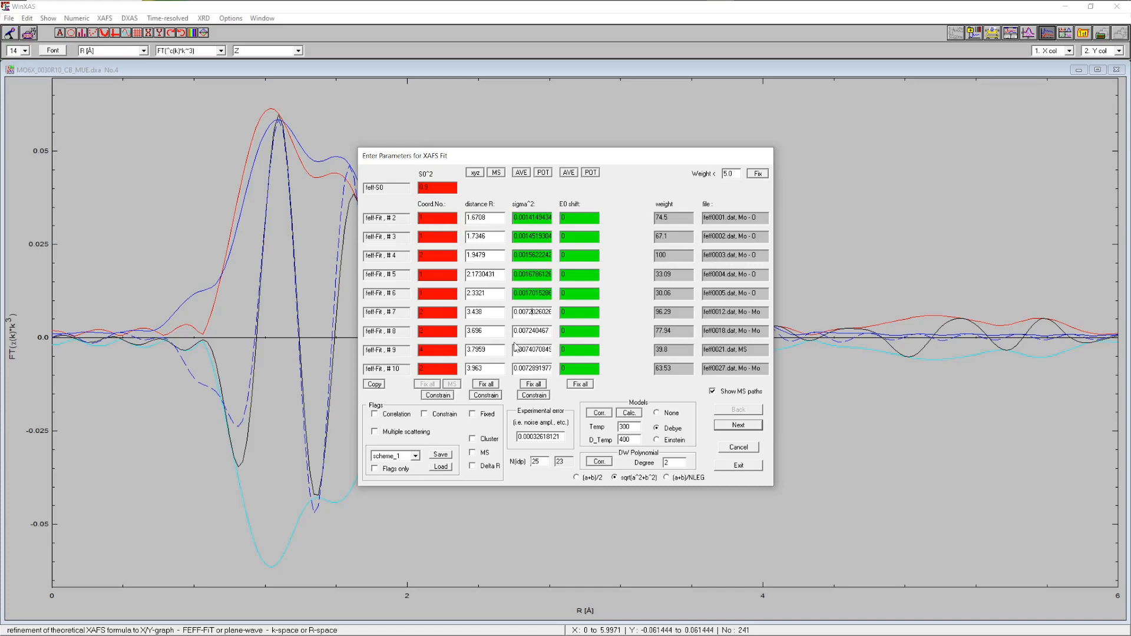
pyautogui.click(397, 414)
pyautogui.moveTo(496, 259); pyautogui.dragTo(494, 318)
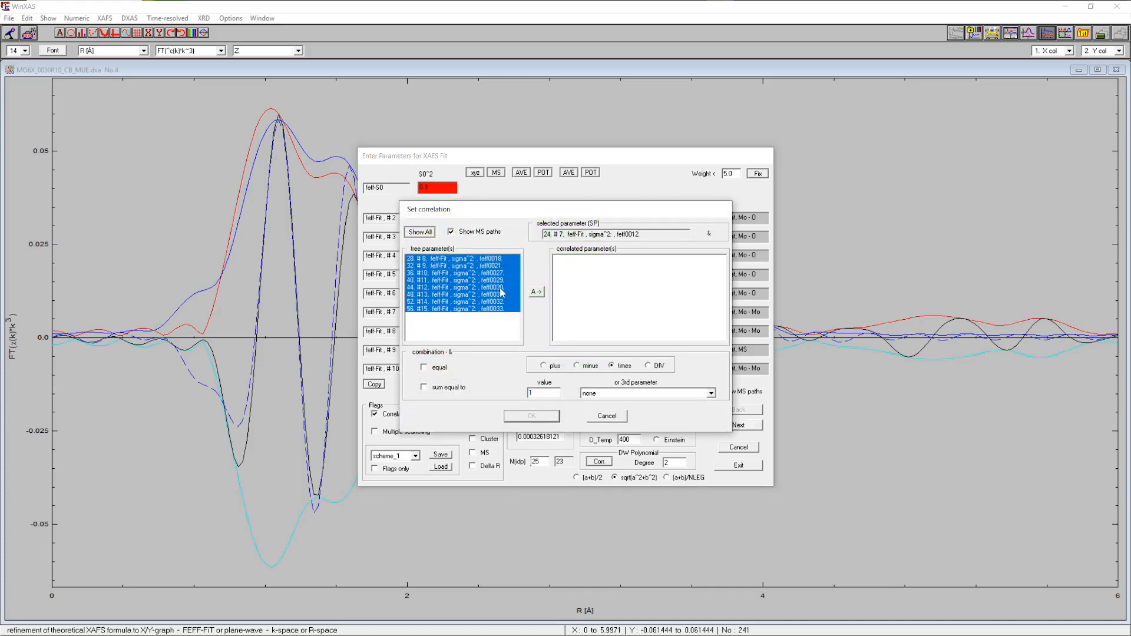
pyautogui.click(536, 291)
pyautogui.click(540, 417)
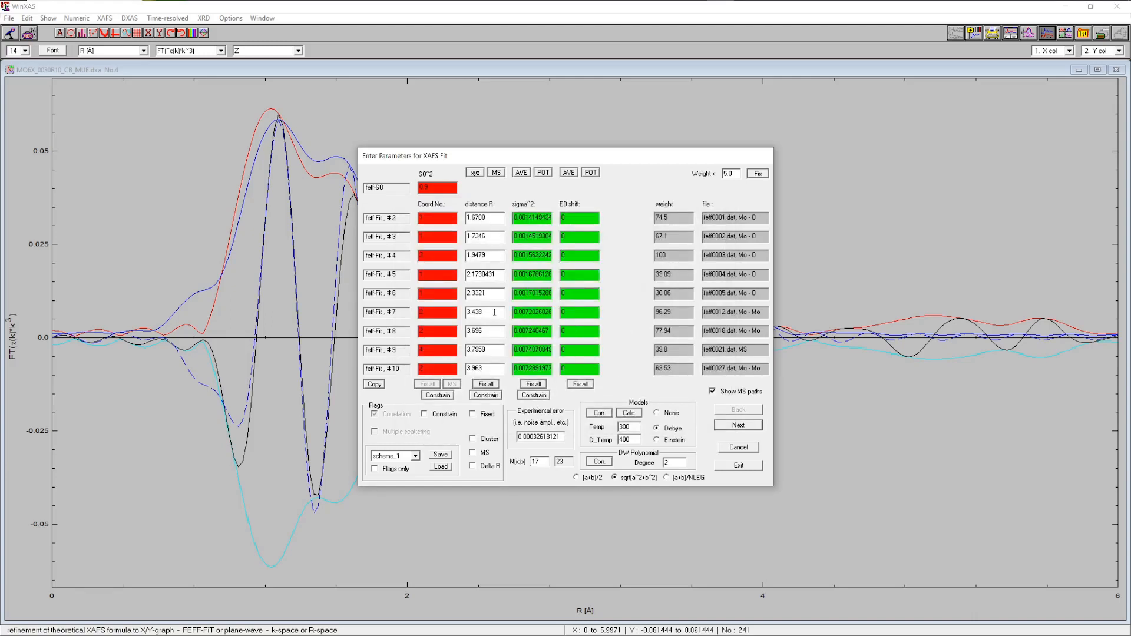
# - Correlate the distance of the feff0012 path with the distances of feff0018 through feff0033, using a factor of 1
pyautogui.click(491, 313)
pyautogui.click(402, 415)
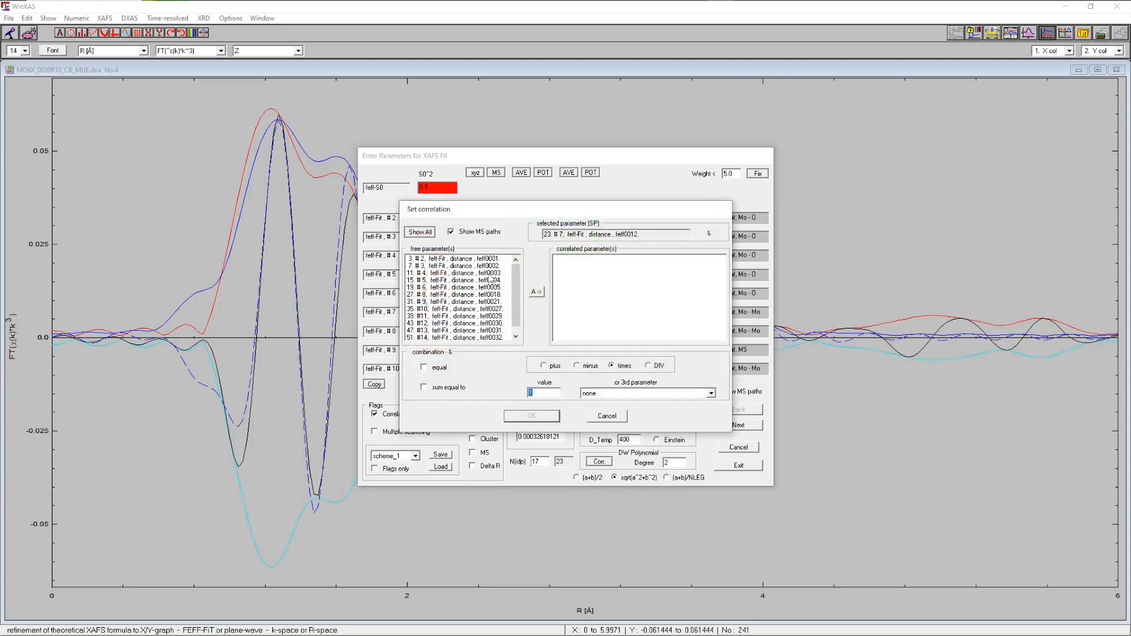
pyautogui.moveTo(490, 296); pyautogui.dragTo(486, 360)
pyautogui.click(538, 294)
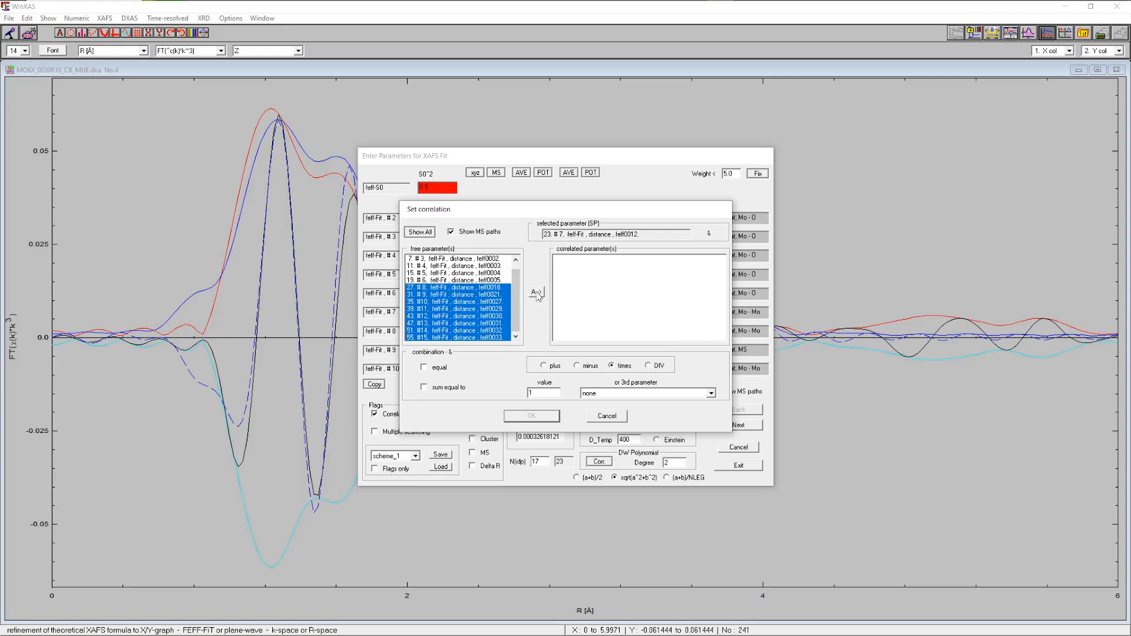
pyautogui.click(537, 294)
pyautogui.click(532, 416)
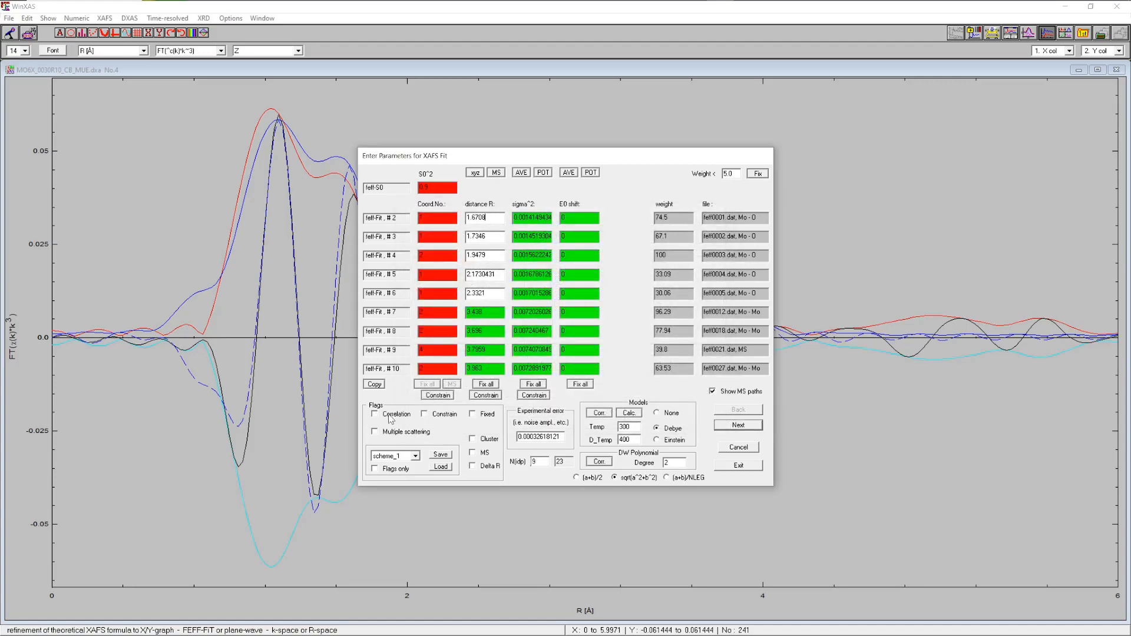
# - Correlate the distance of the feff0001 path with those of feff0002, feff0003 and feff0005, leaving feff0004 free
pyautogui.click(391, 415)
pyautogui.moveTo(475, 259); pyautogui.dragTo(472, 303)
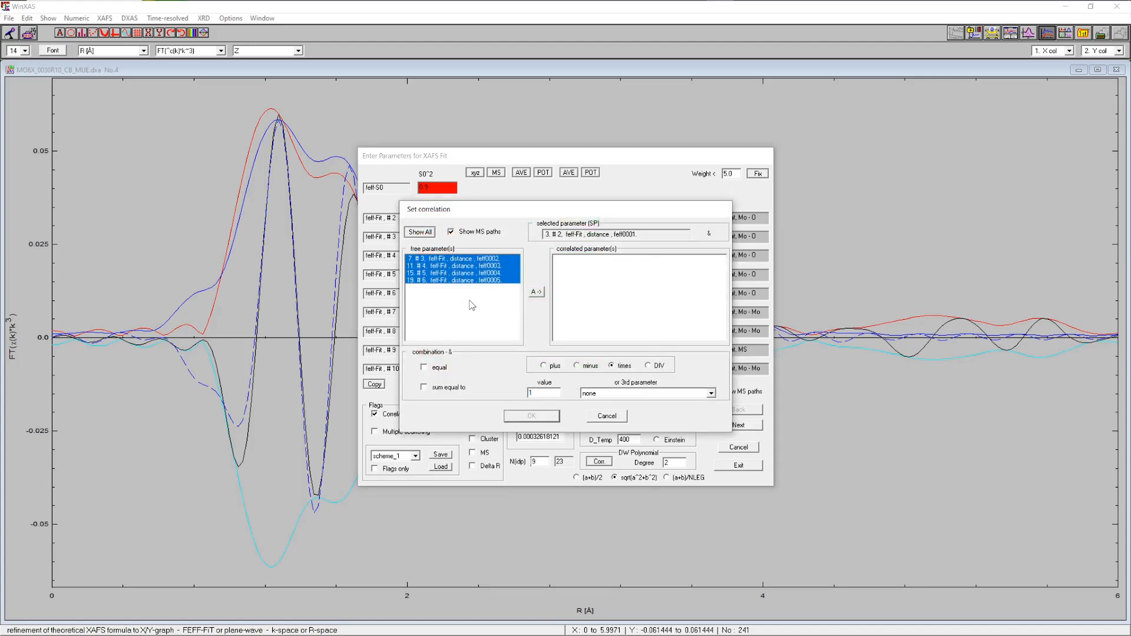
pyautogui.keyDown('ctrl'); pyautogui.click(484, 273); pyautogui.keyUp('ctrl')
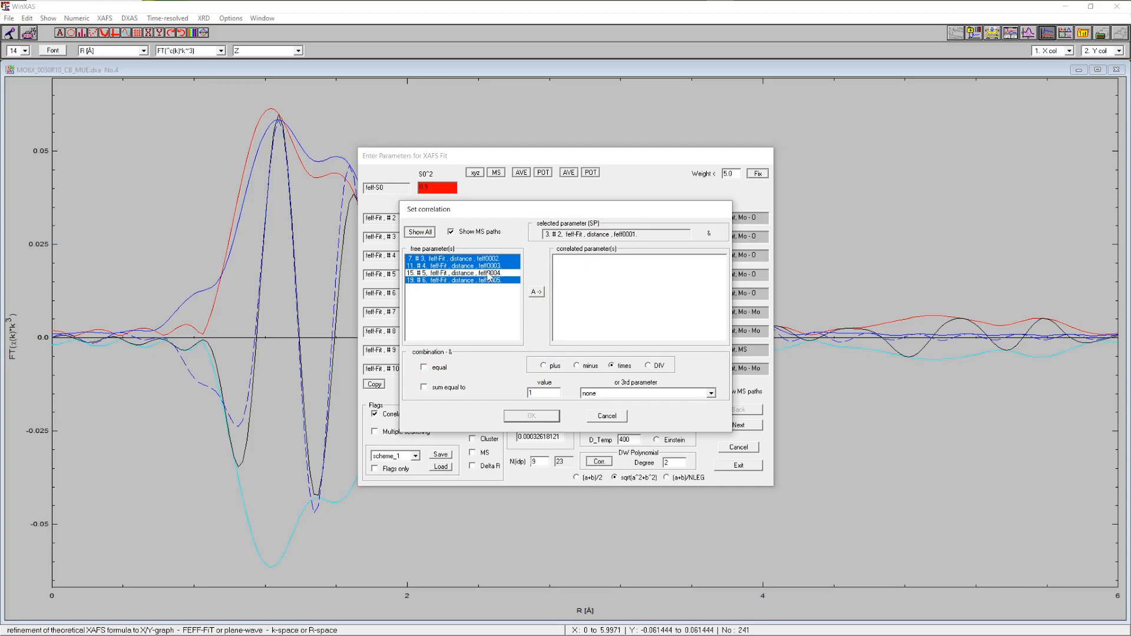
pyautogui.click(535, 291)
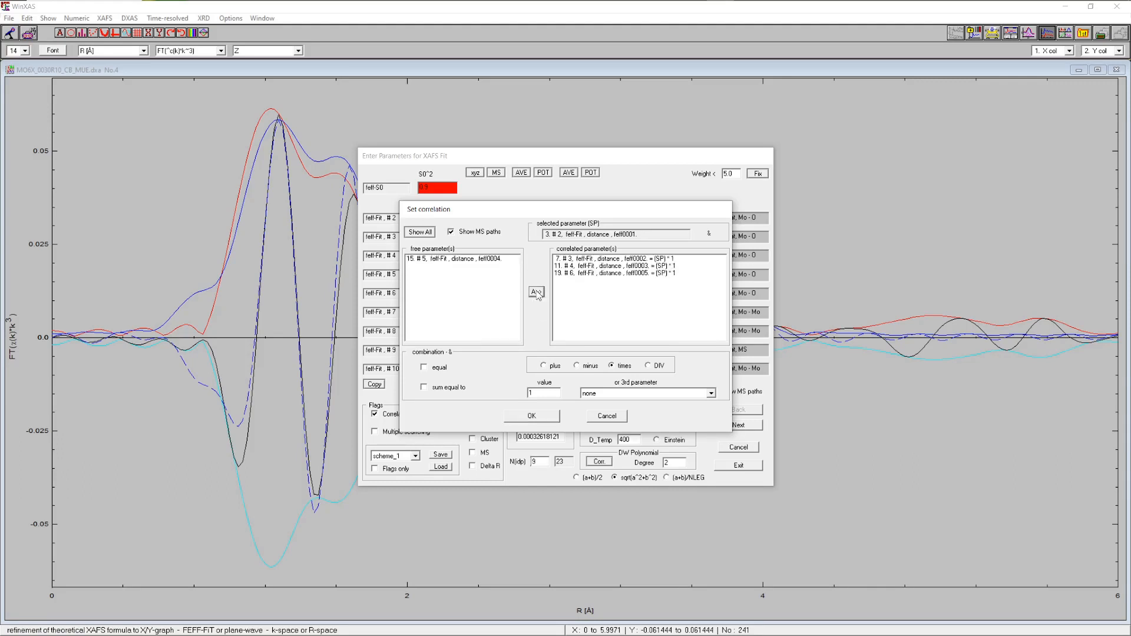
pyautogui.click(532, 417)
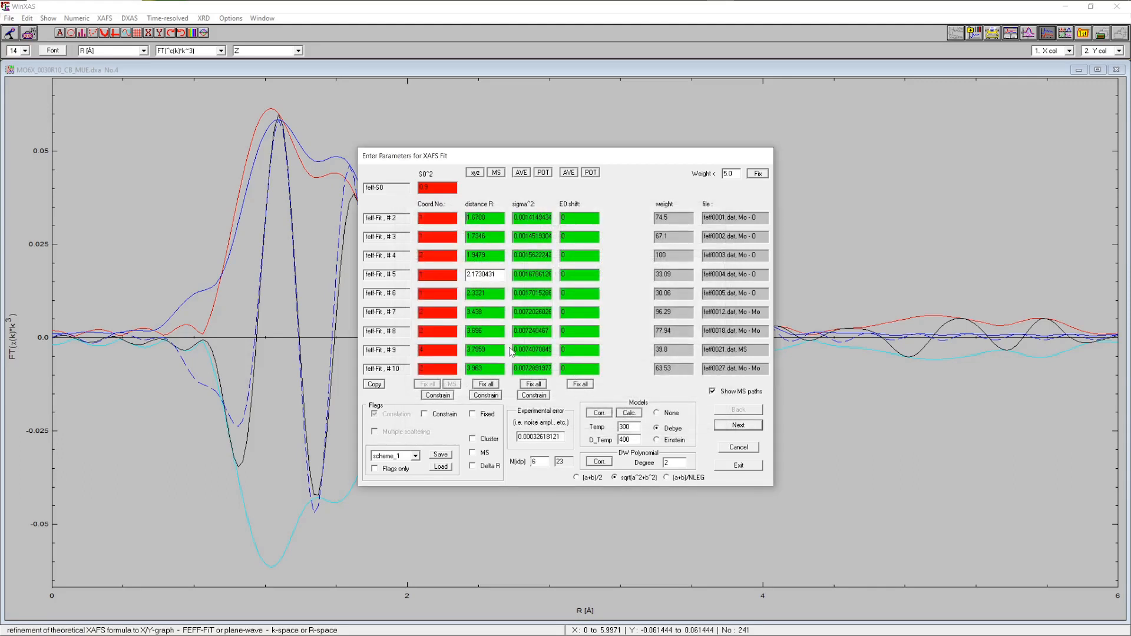
# - Turn on Delta R with the distances constrained between -0.15 and 0.15, and run and accept the refinement
pyautogui.click(487, 466)
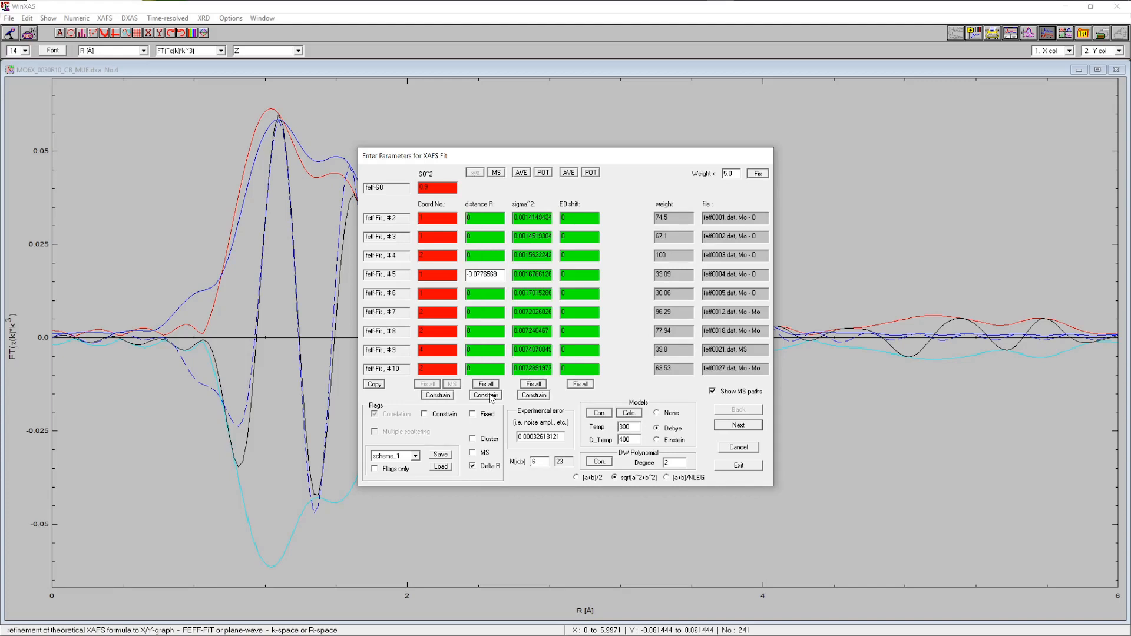
pyautogui.click(487, 396)
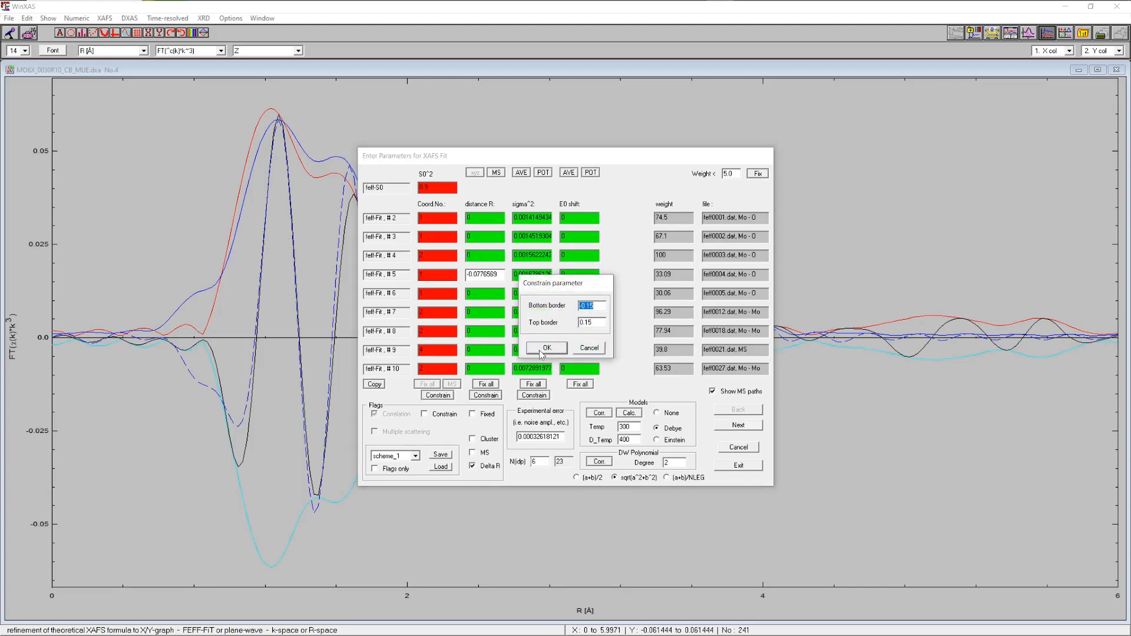
pyautogui.click(544, 347)
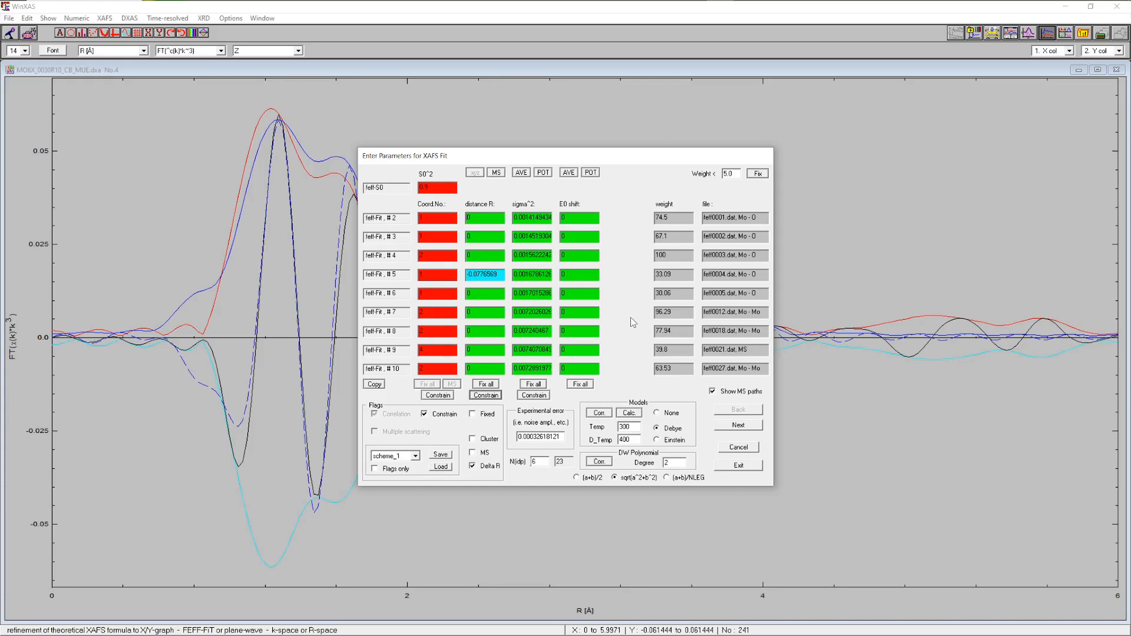
pyautogui.click(747, 464)
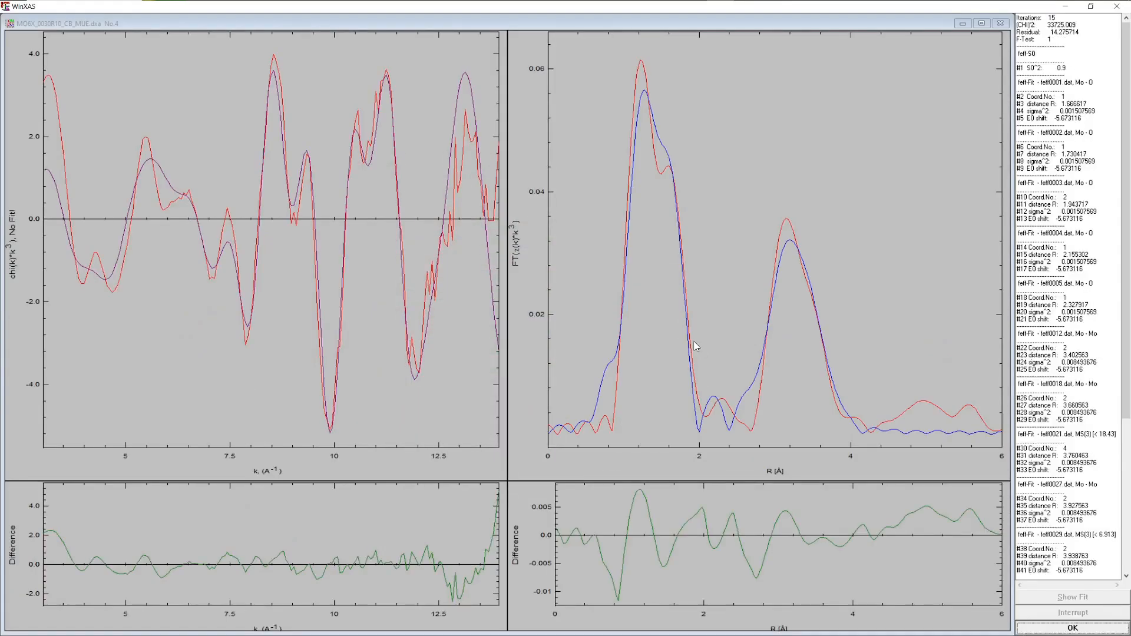
pyautogui.click(1066, 629)
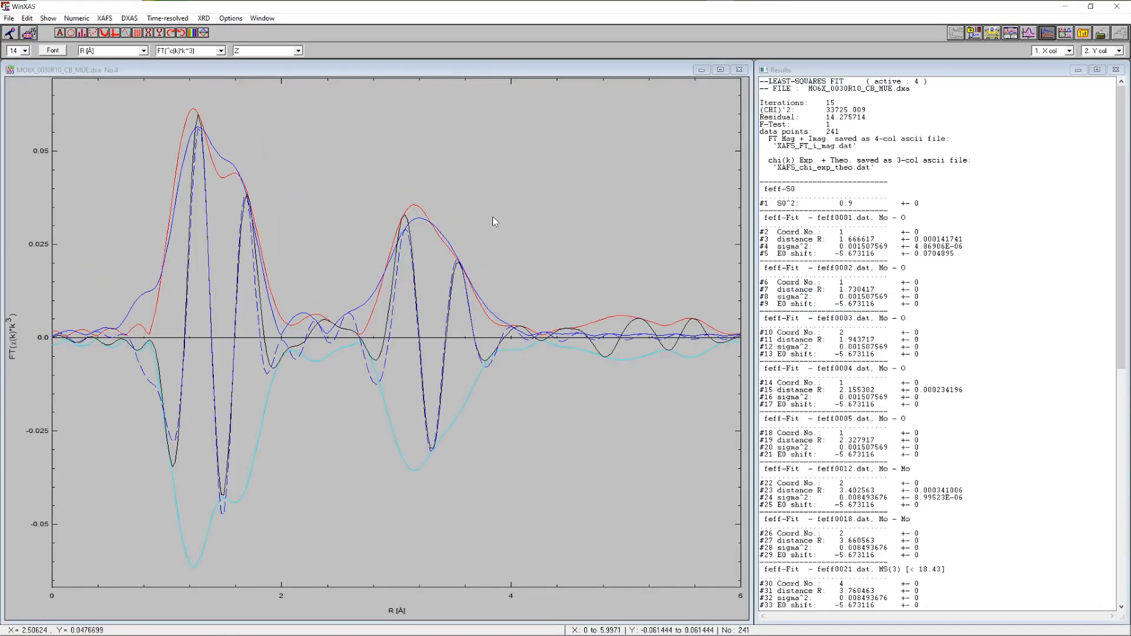
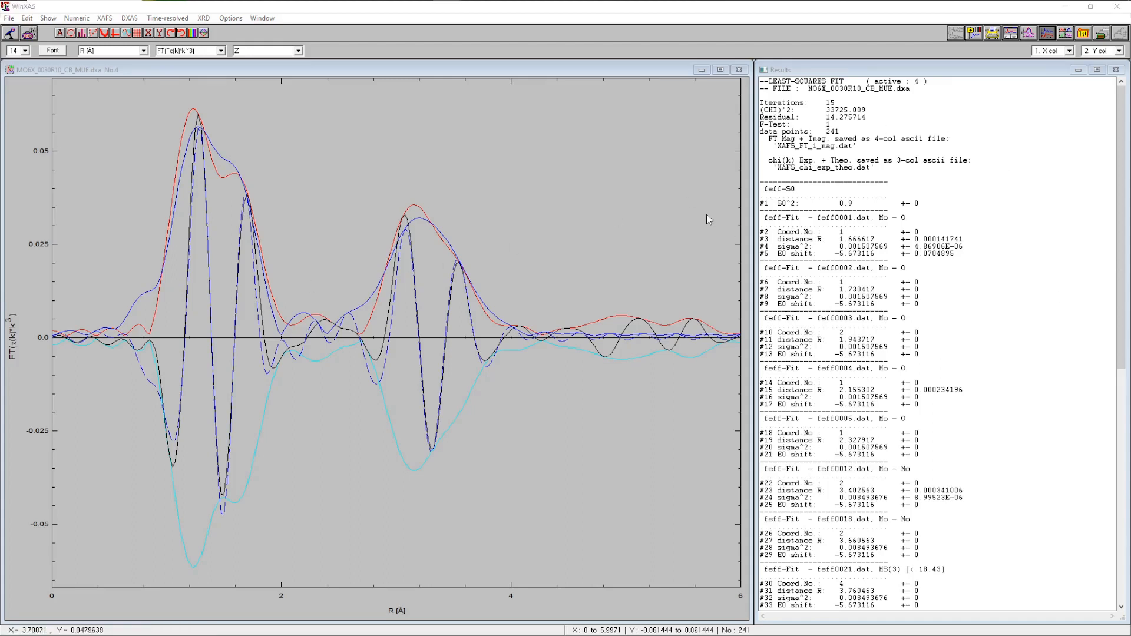
# - Reduce the plot to the experimental Fourier transform magnitude and switch to the spectrum in Y column 50
pyautogui.click(1048, 33)
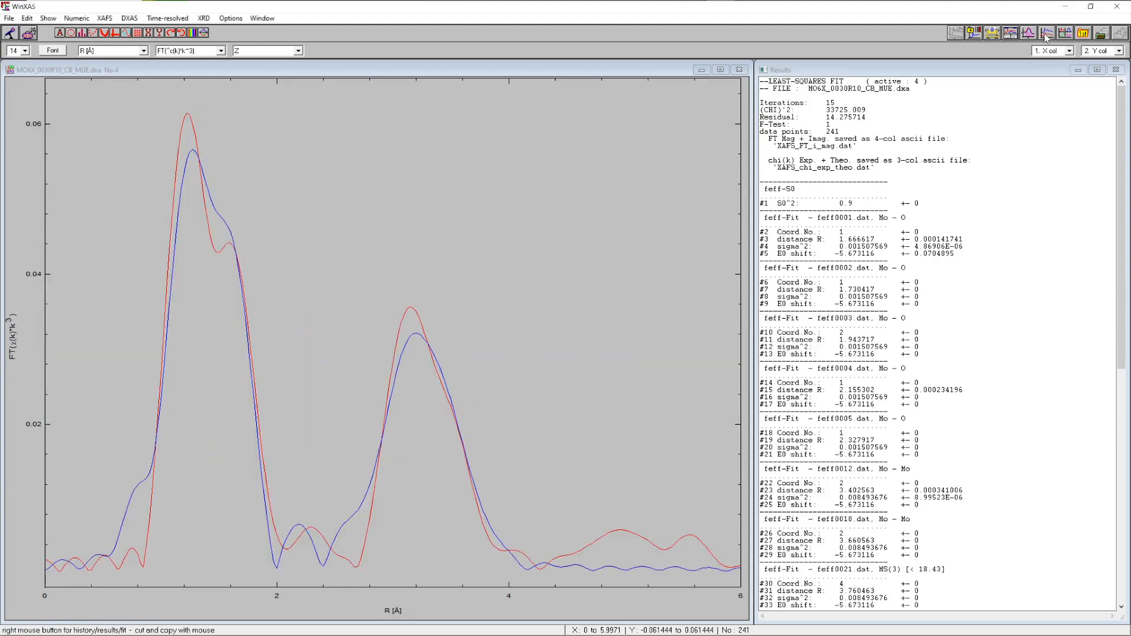
pyautogui.click(397, 223)
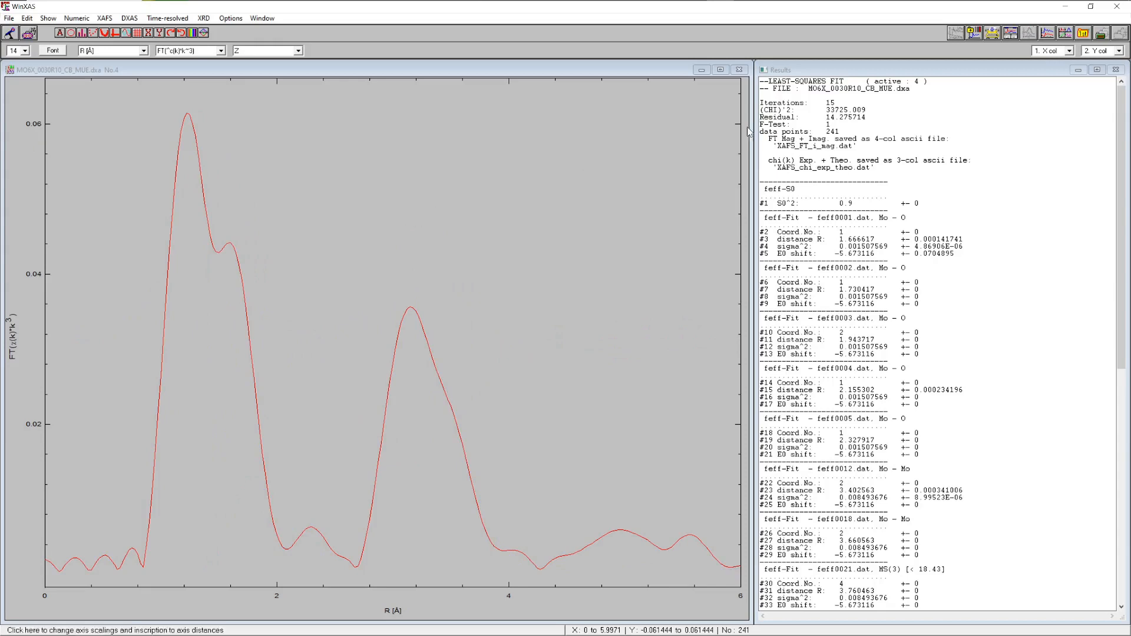
pyautogui.click(1088, 51)
pyautogui.scroll(-10, 1099, 141)
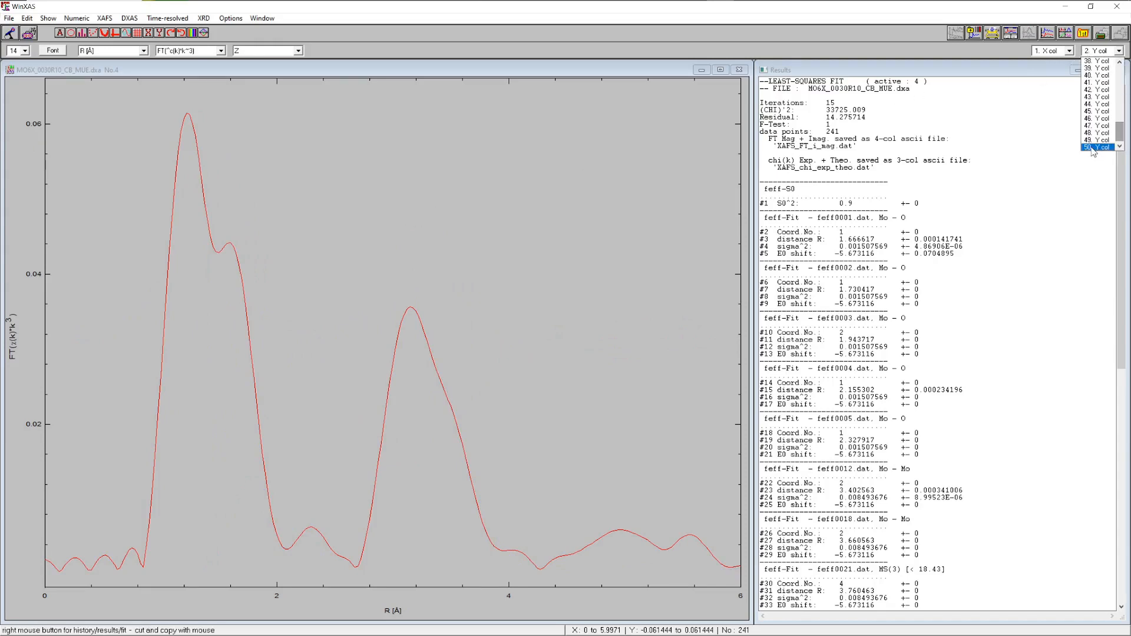
pyautogui.click(1096, 147)
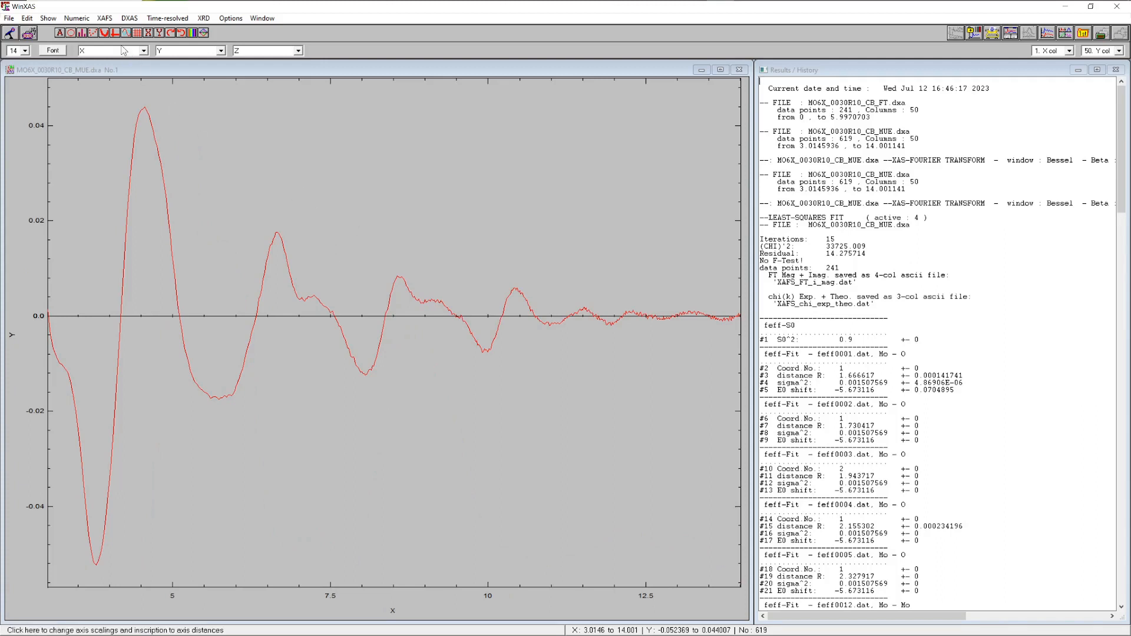
# - Fourier transform the chi(k) of column 50 with a Bessel window from about 3.01 to 14.00 and k-weight 3
pyautogui.click(104, 18)
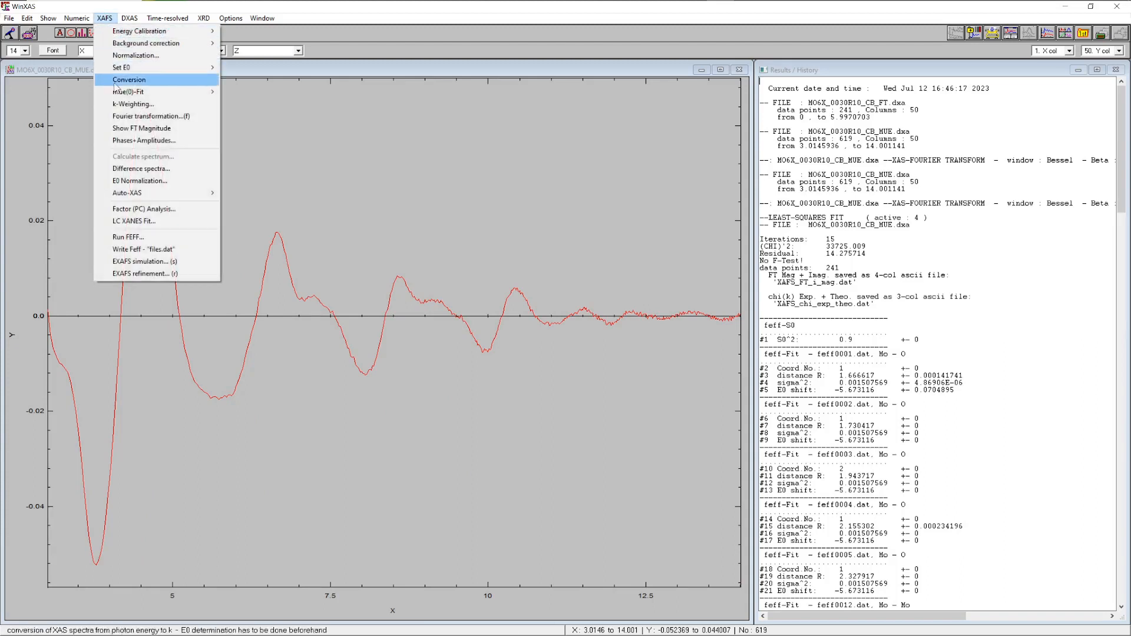
pyautogui.click(152, 116)
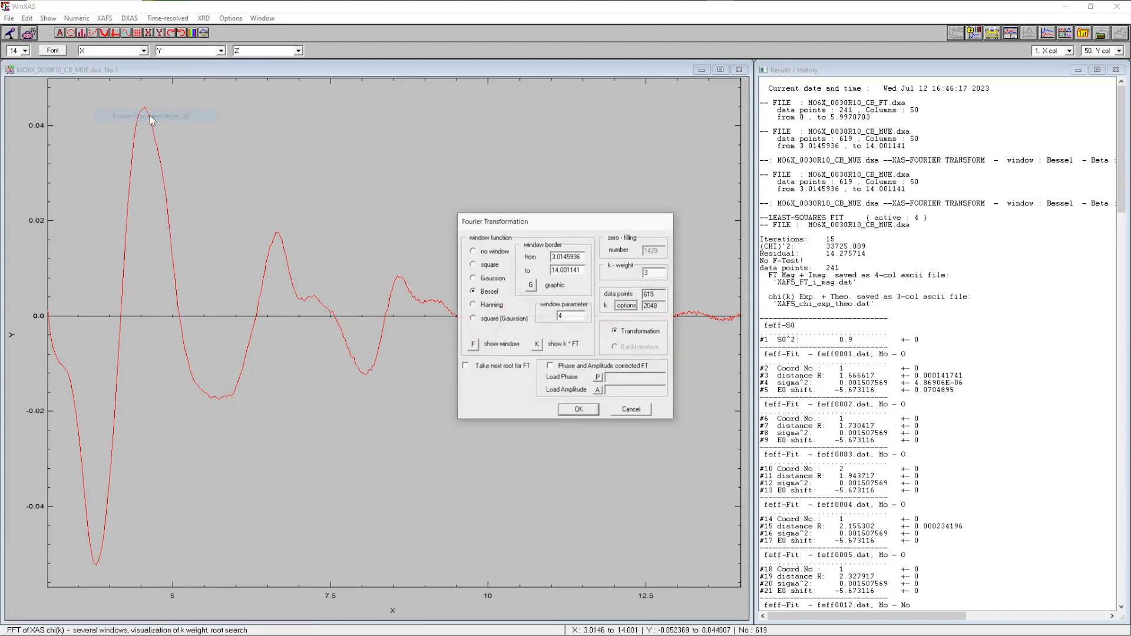
pyautogui.click(580, 412)
pyautogui.click(104, 17)
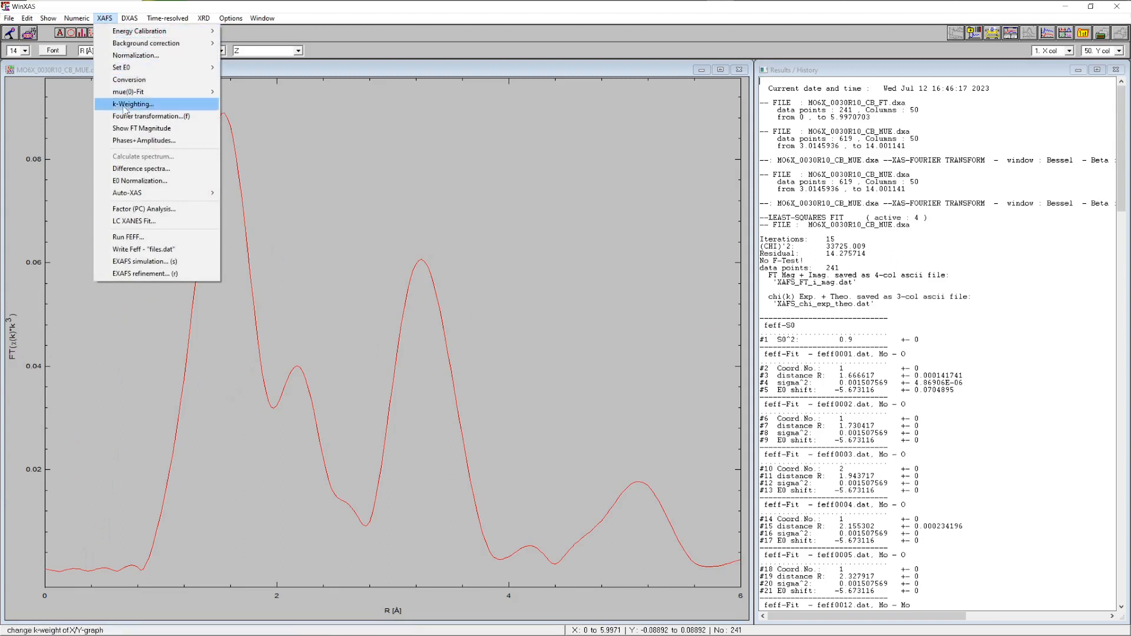
pyautogui.click(383, 71)
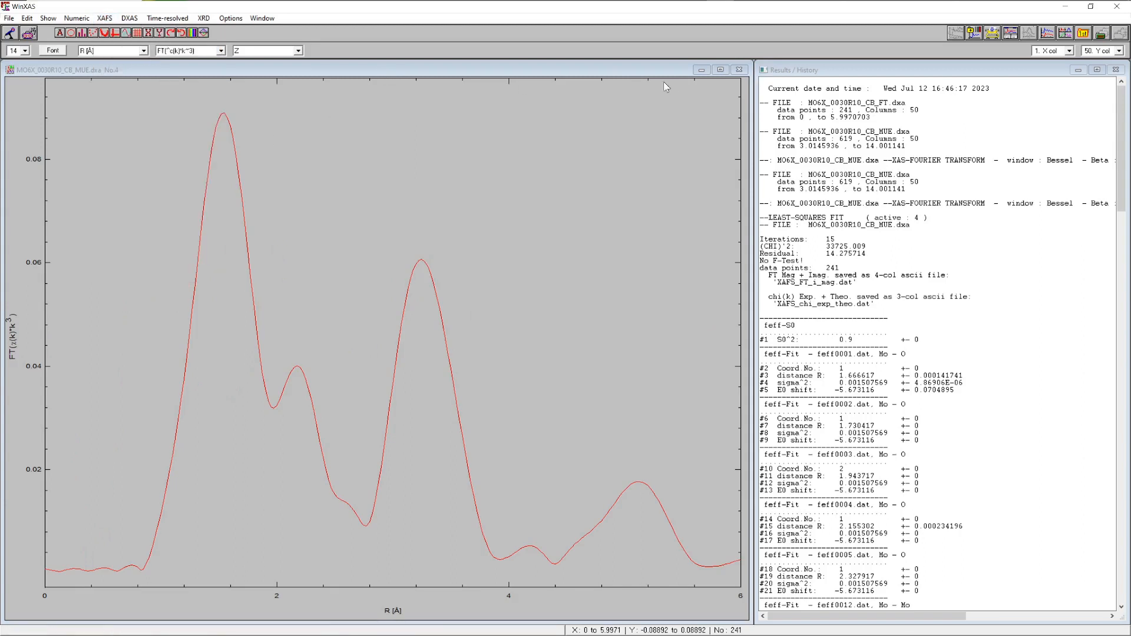
# - Maximize the column 50 plot, reset the EXAFS simulation and load the FEFF files list from the MoO2_P21_c folder
pyautogui.click(719, 69)
pyautogui.click(104, 18)
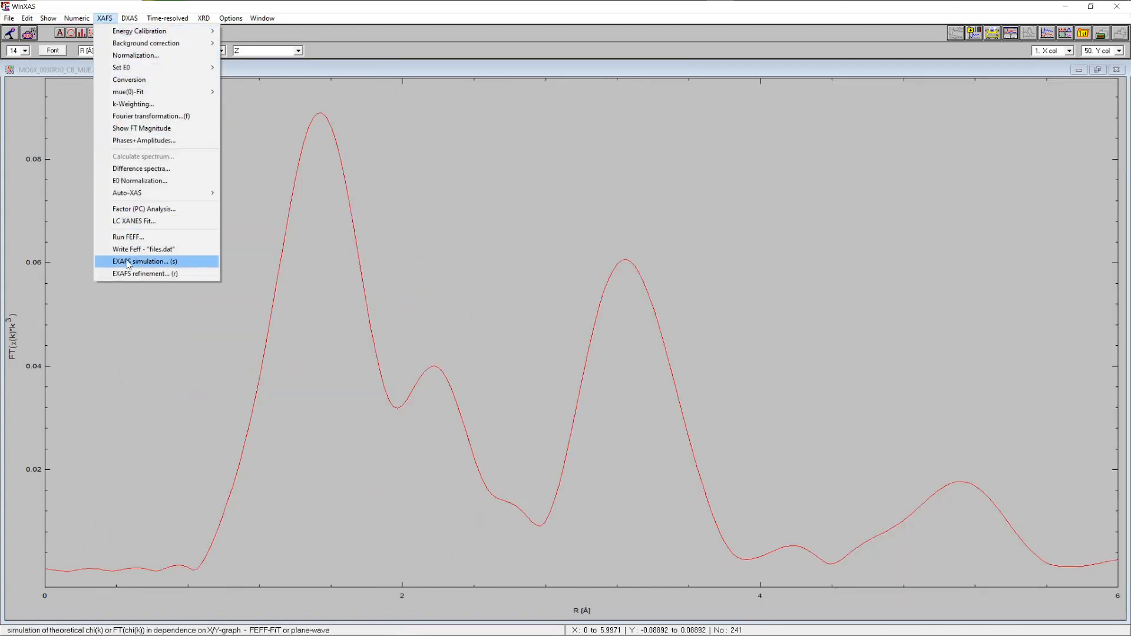
pyautogui.click(147, 261)
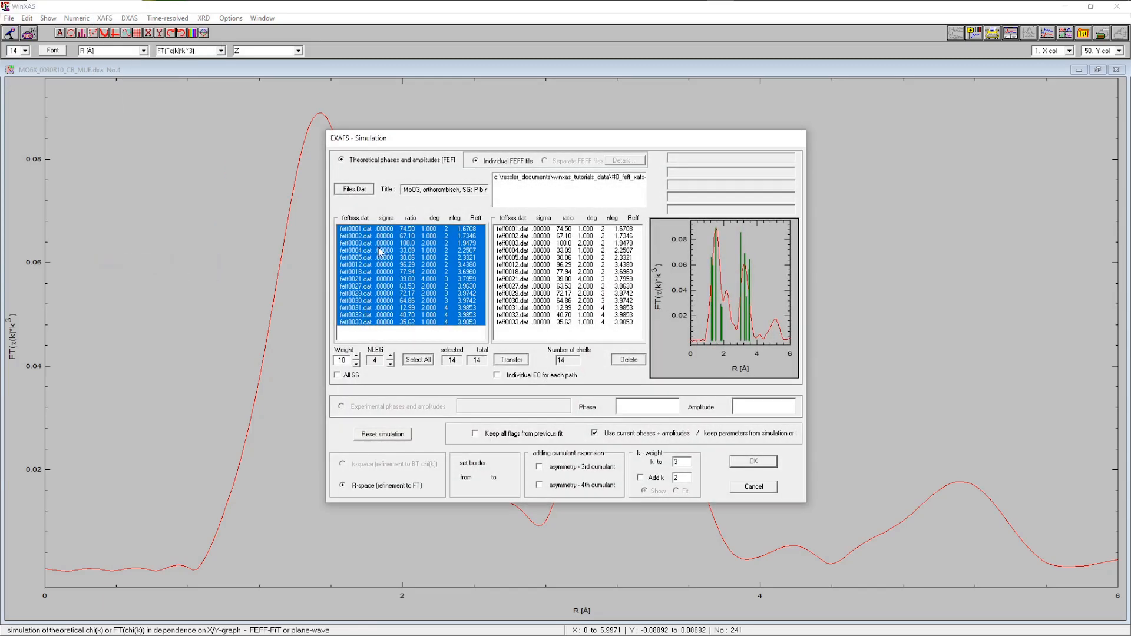
pyautogui.click(381, 436)
pyautogui.click(355, 189)
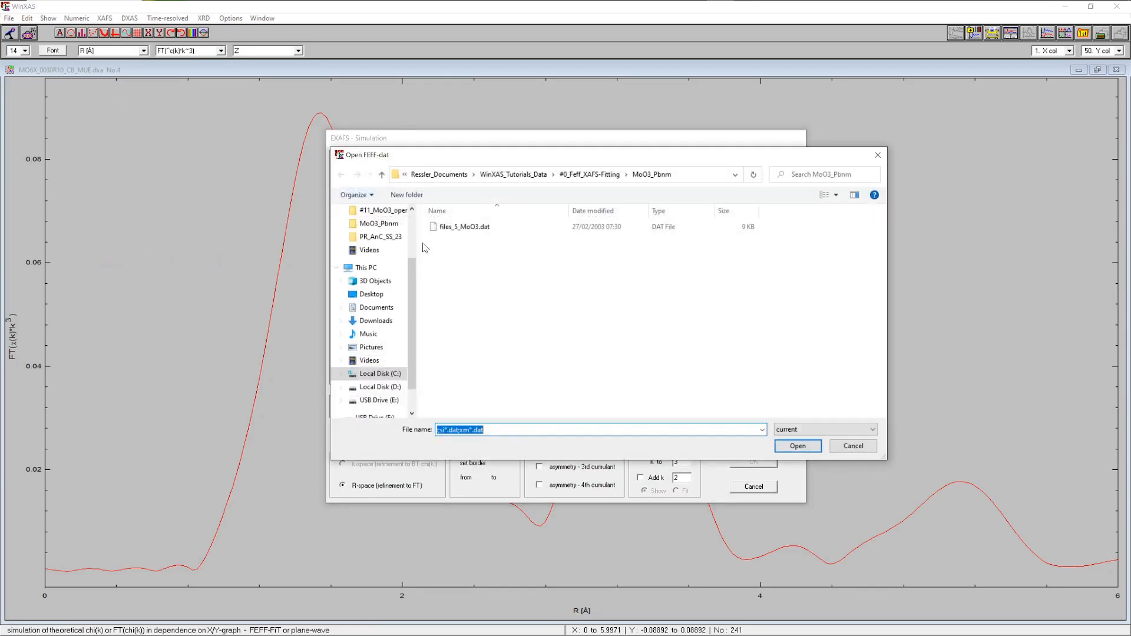
pyautogui.click(591, 175)
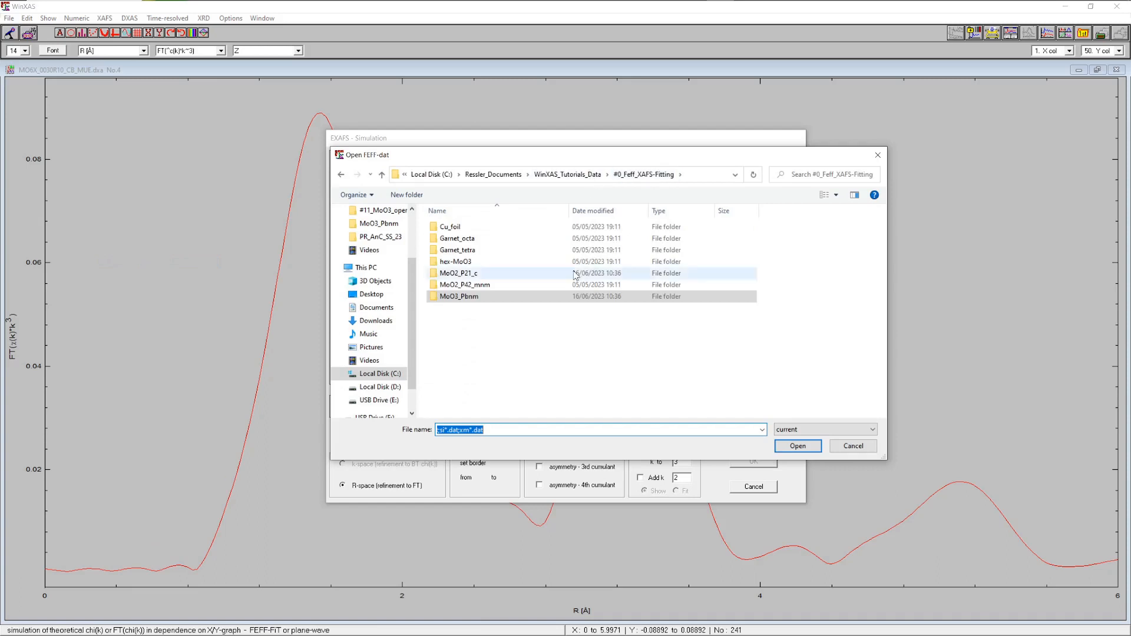
pyautogui.doubleClick(455, 273)
pyautogui.doubleClick(451, 228)
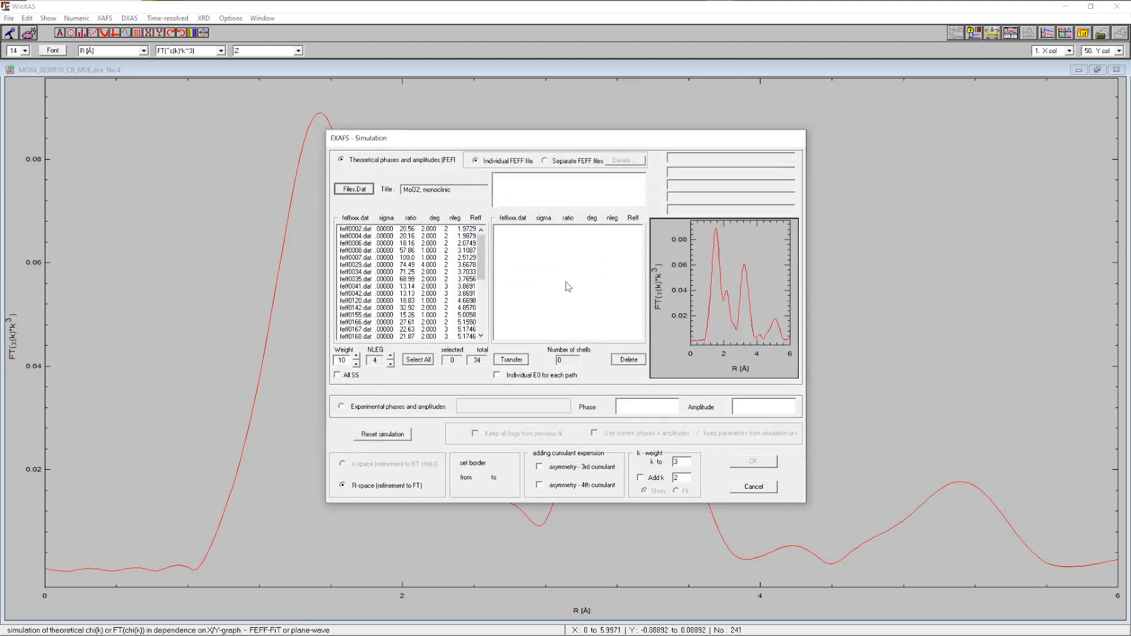
# - Set the path weight limit to 6, transfer the MoO2 paths feff0002 through feff0051 as shells, and accept the selection
pyautogui.click(355, 364)
pyautogui.click(355, 364)
pyautogui.click(356, 364)
pyautogui.click(355, 365)
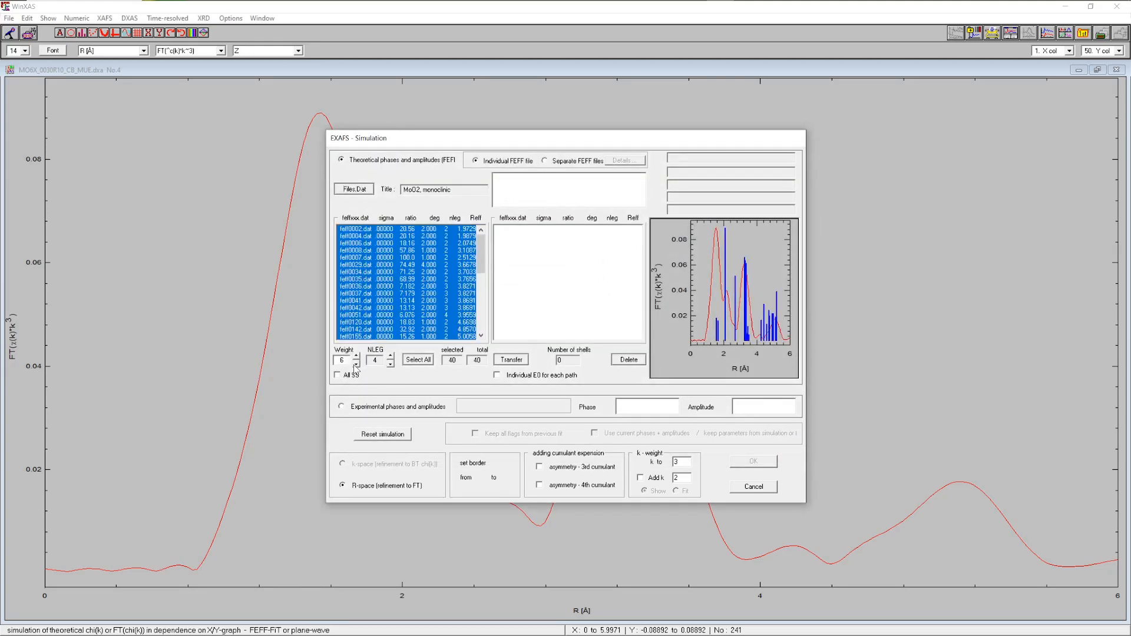
pyautogui.moveTo(436, 231); pyautogui.dragTo(428, 315)
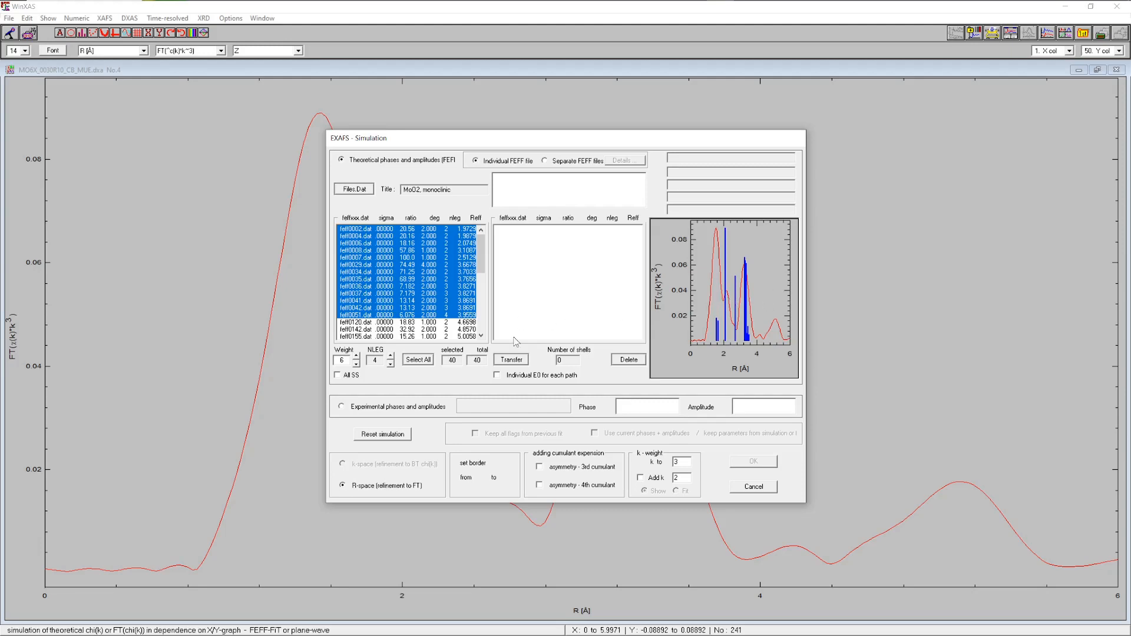
pyautogui.click(511, 359)
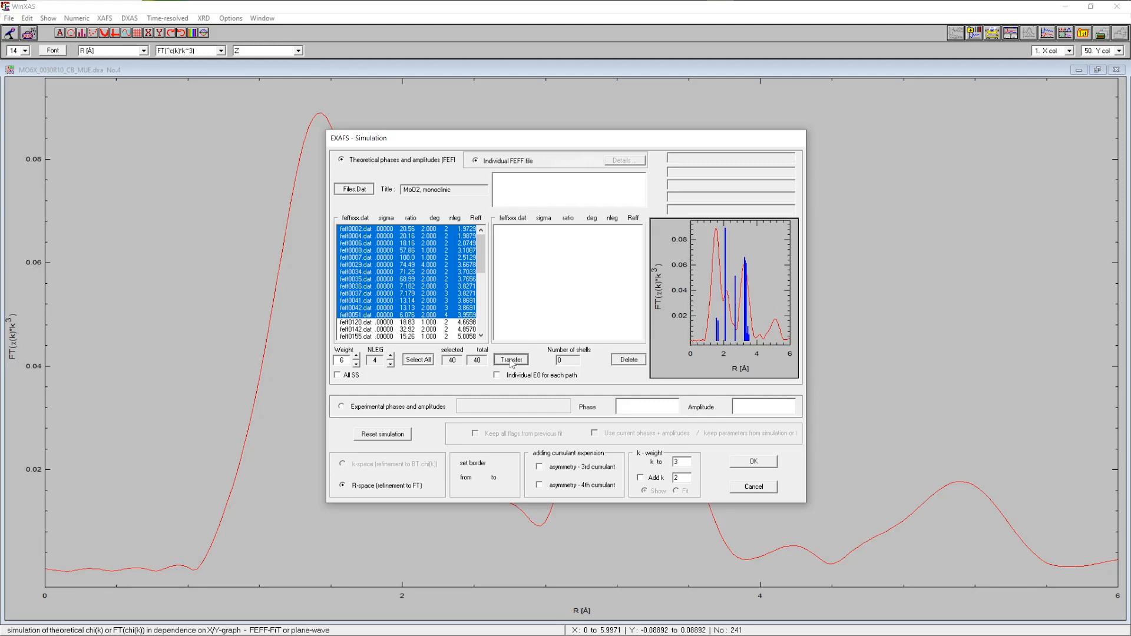
pyautogui.click(760, 465)
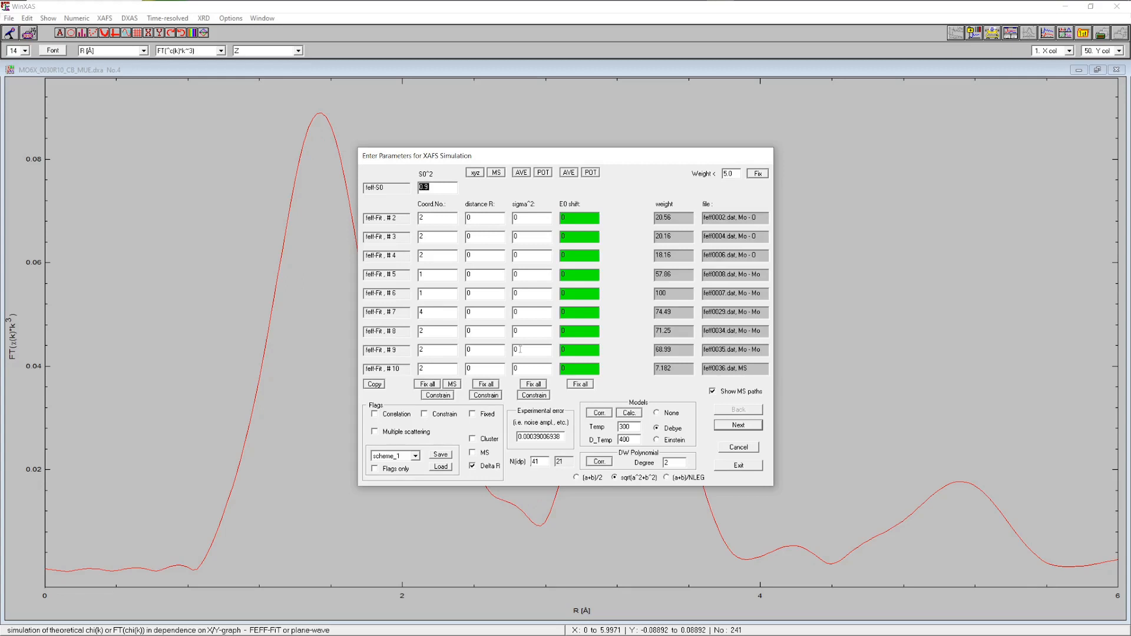
# - Turn off Delta R, correlate the sigma^2 values of the MoO2 paths using the Debye model, and run the simulation
pyautogui.click(478, 465)
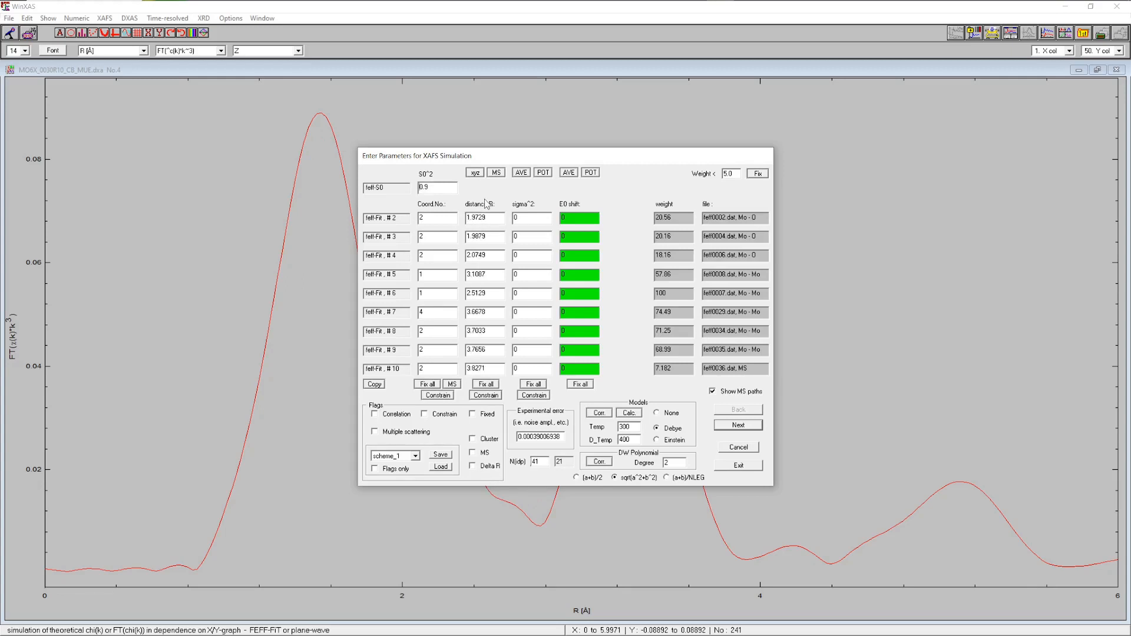
pyautogui.click(543, 172)
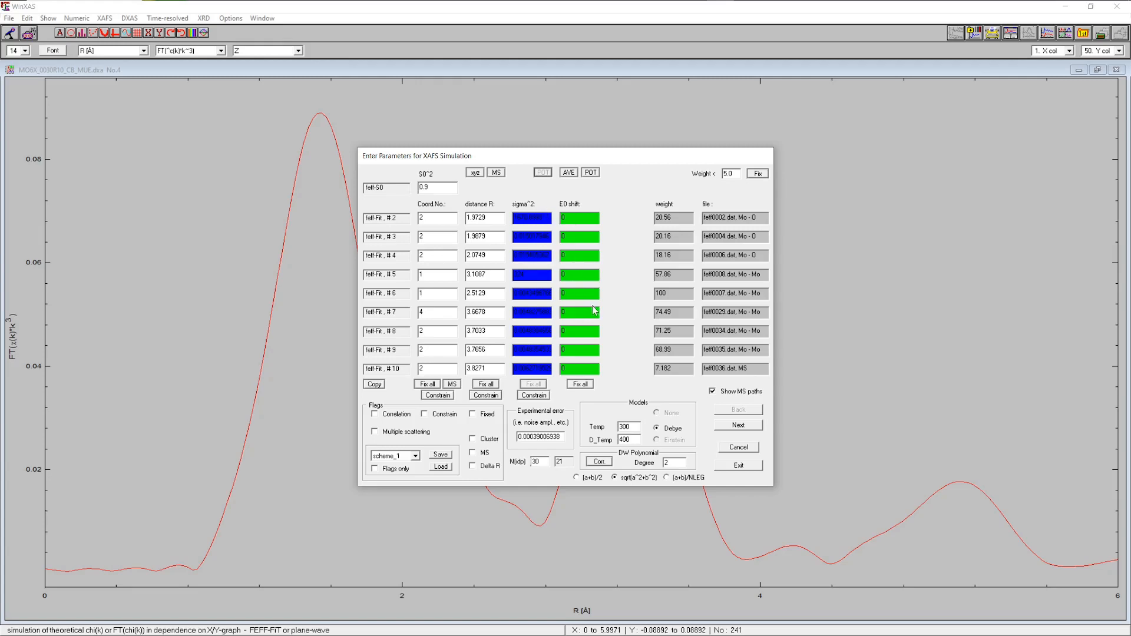
pyautogui.click(735, 468)
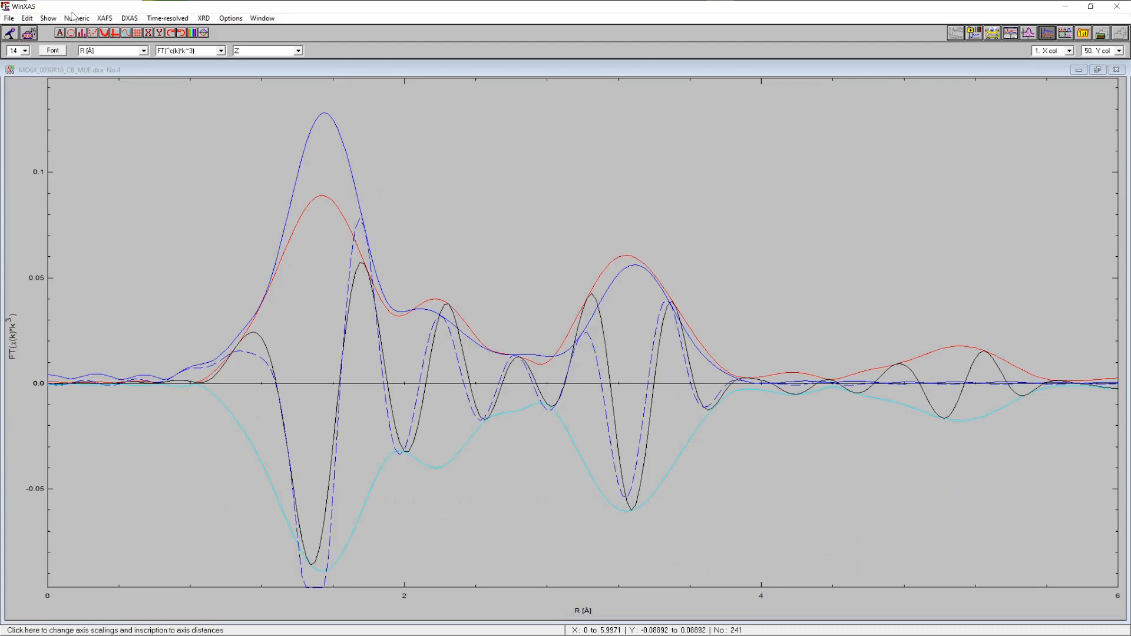
# - Interactively lower the sigma^2 parameter of feff0002 to bring the simulated first peak closer to the experimental magnitude
pyautogui.click(48, 17)
pyautogui.click(73, 85)
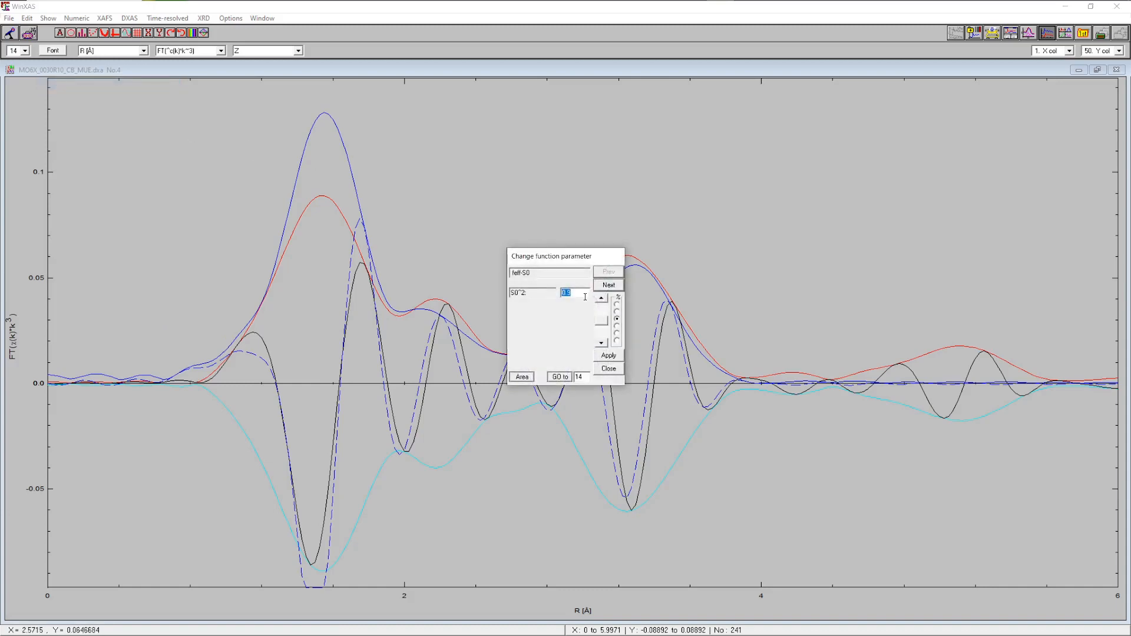
pyautogui.moveTo(591, 258); pyautogui.dragTo(751, 156)
pyautogui.click(769, 183)
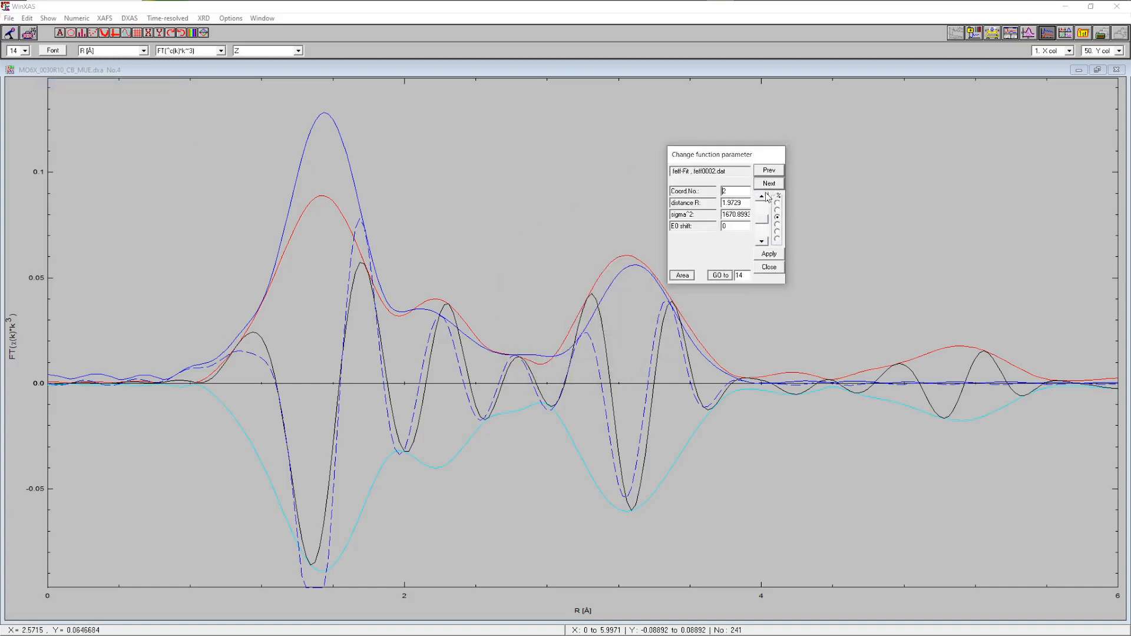
pyautogui.click(762, 235)
pyautogui.click(763, 236)
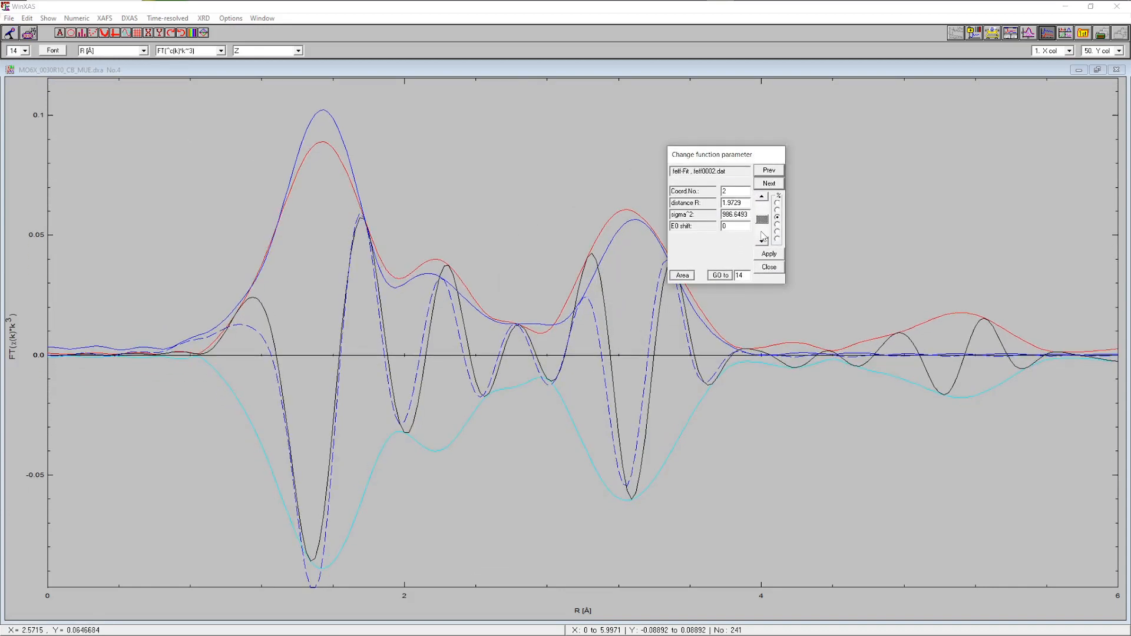
pyautogui.click(768, 267)
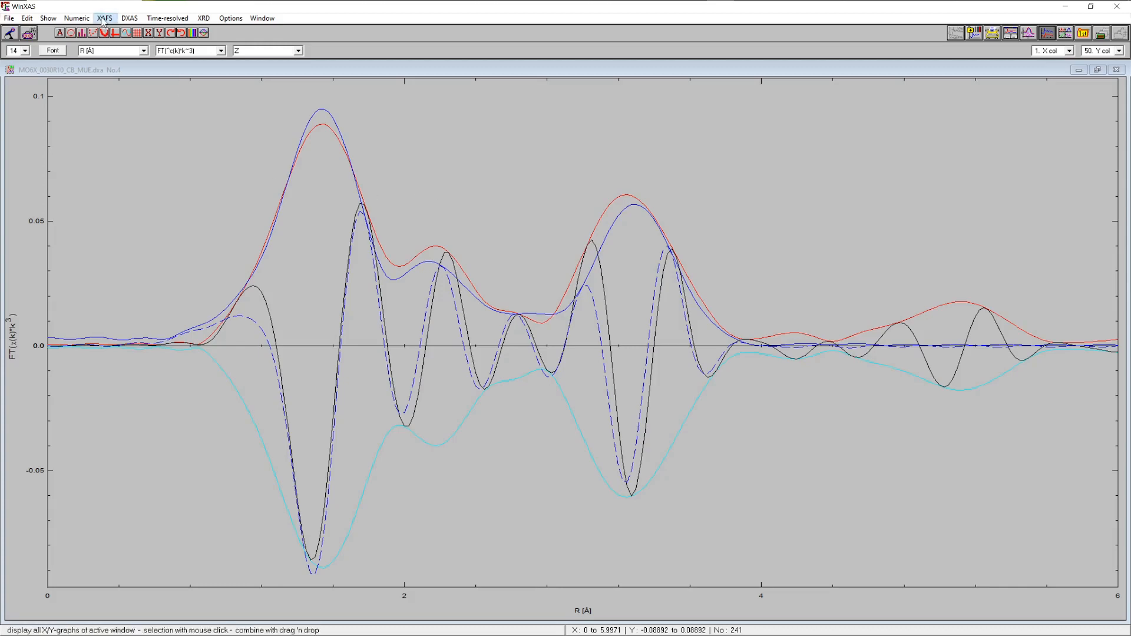
# - Start the EXAFS refinement with the MoO2 paths from the simulation and fix S0^2 and all coordination numbers
pyautogui.click(103, 18)
pyautogui.click(158, 275)
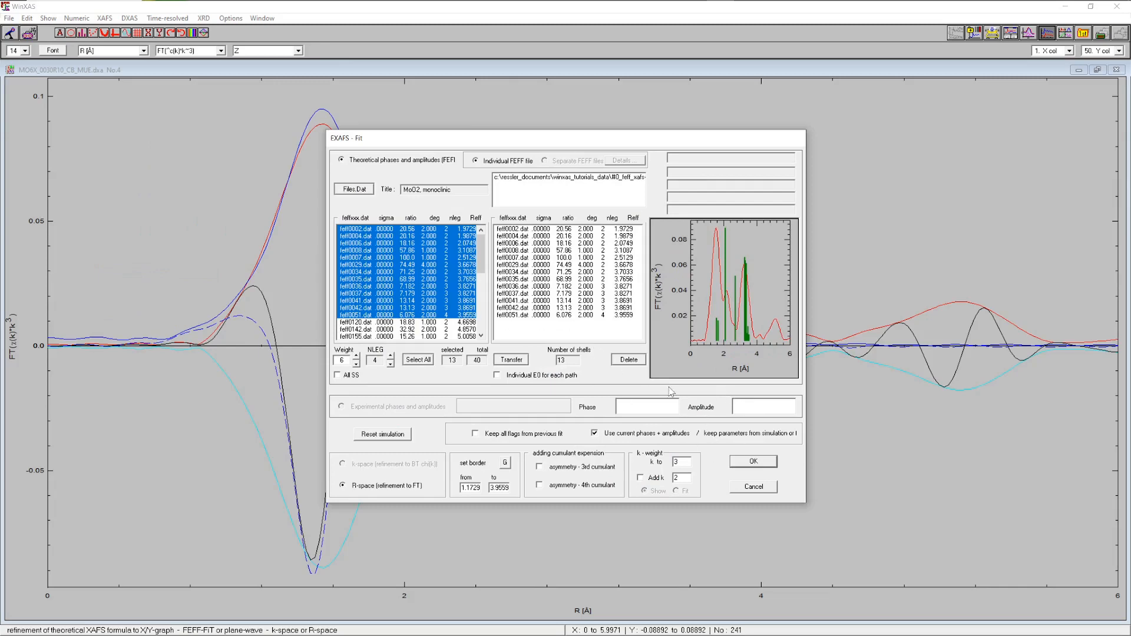
pyautogui.click(751, 462)
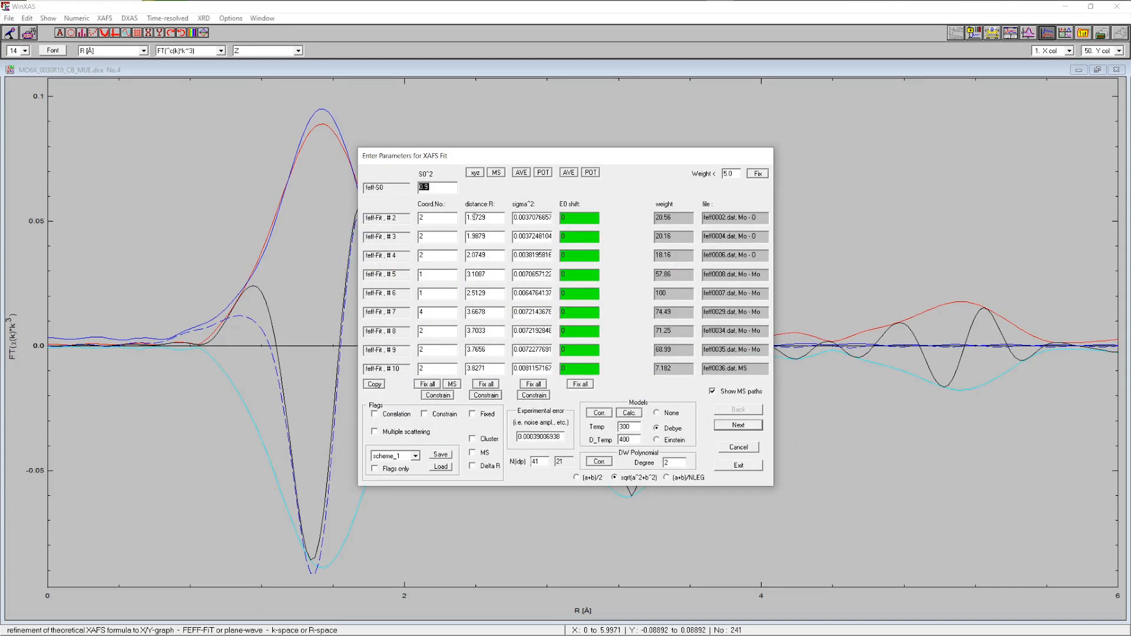
pyautogui.click(488, 414)
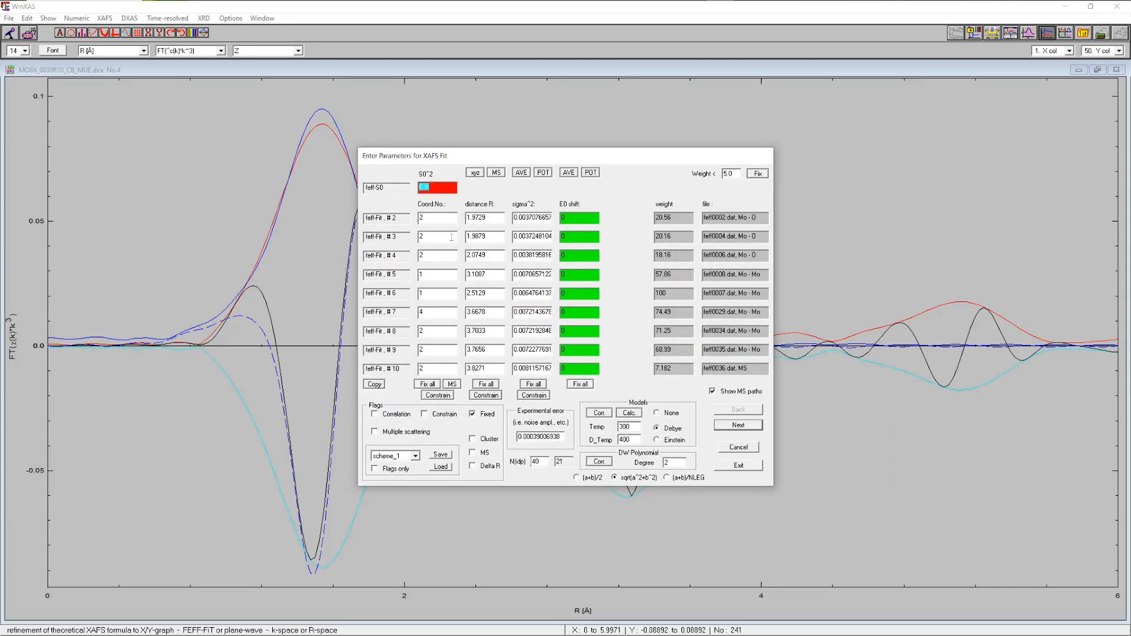
pyautogui.click(426, 384)
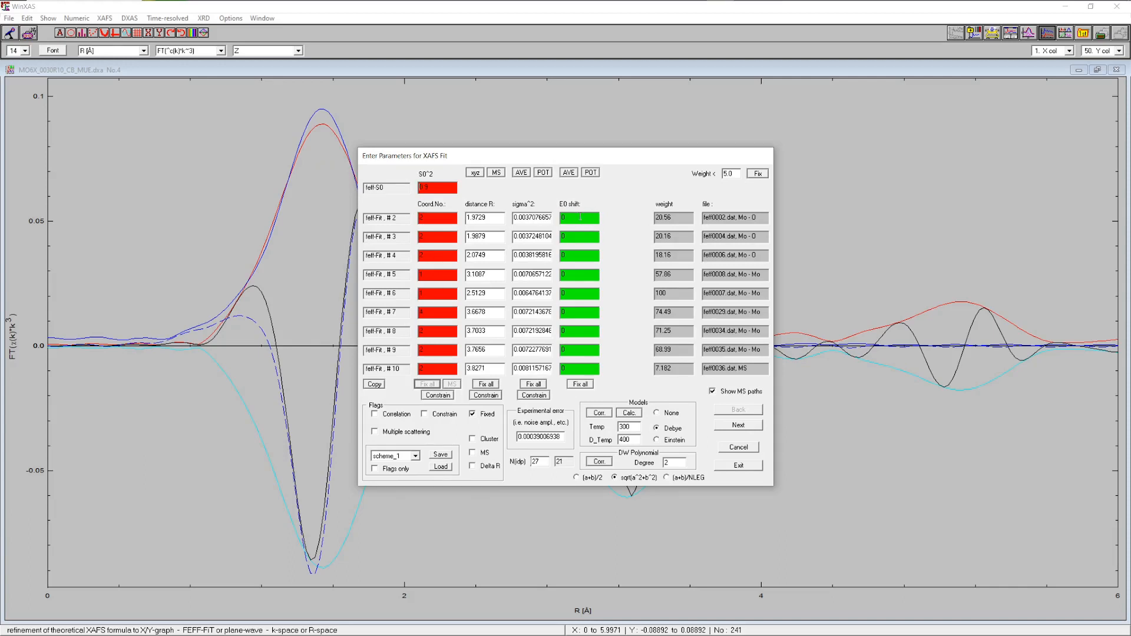
# - Correlate the sigma^2 of the Mo-O path feff0002 with those of feff0004 and feff0006, using a factor of 1
pyautogui.click(528, 217)
pyautogui.click(376, 414)
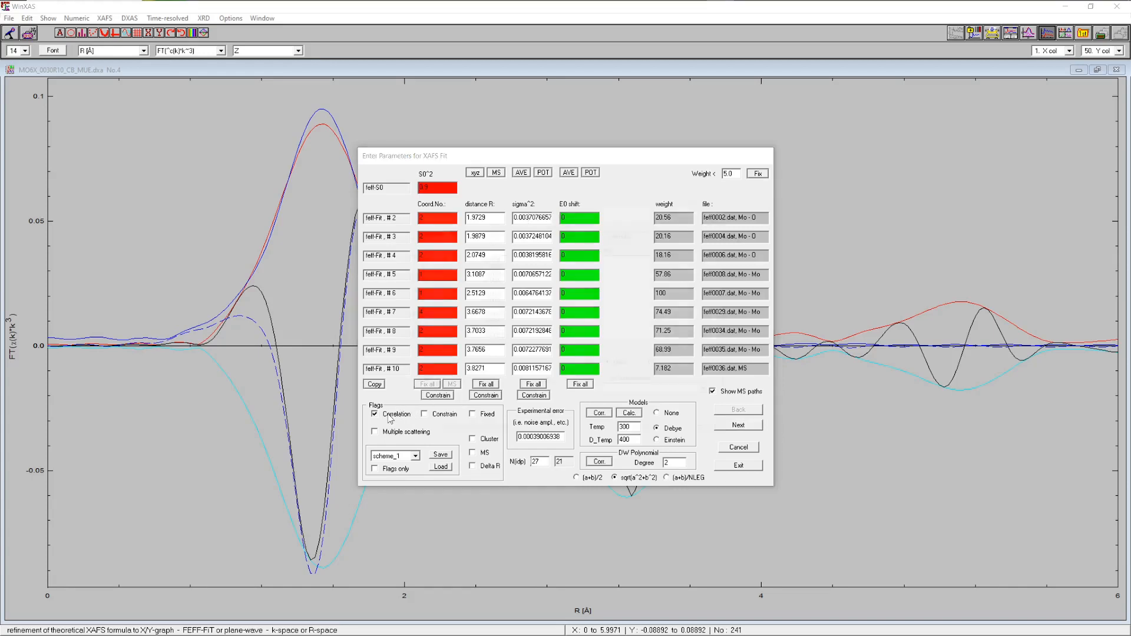
pyautogui.moveTo(486, 259); pyautogui.dragTo(487, 268)
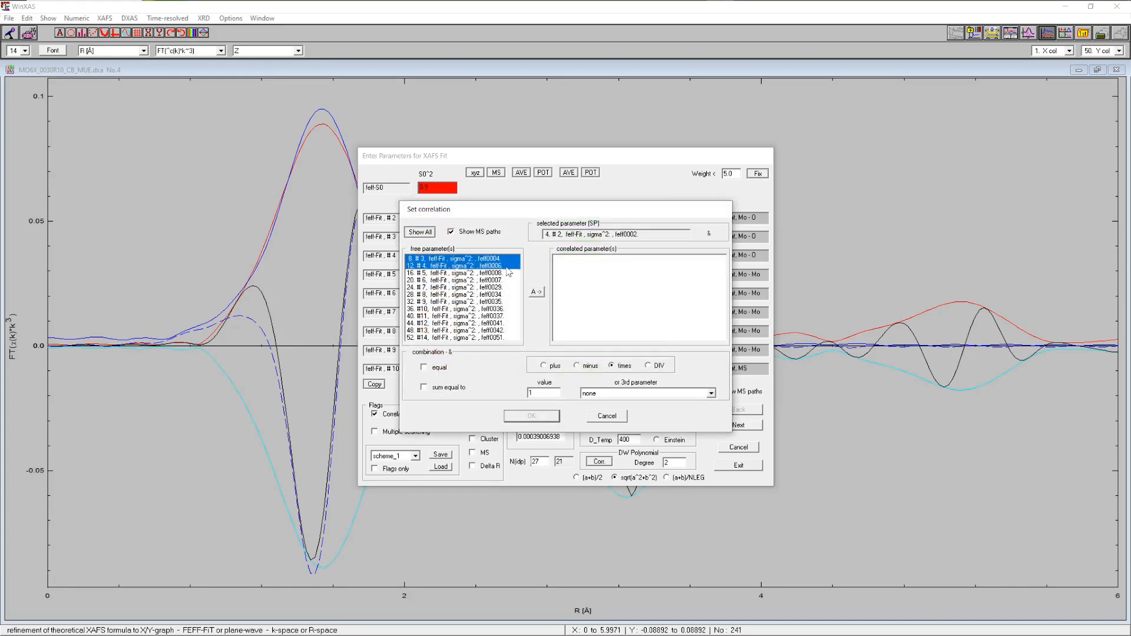
pyautogui.click(535, 292)
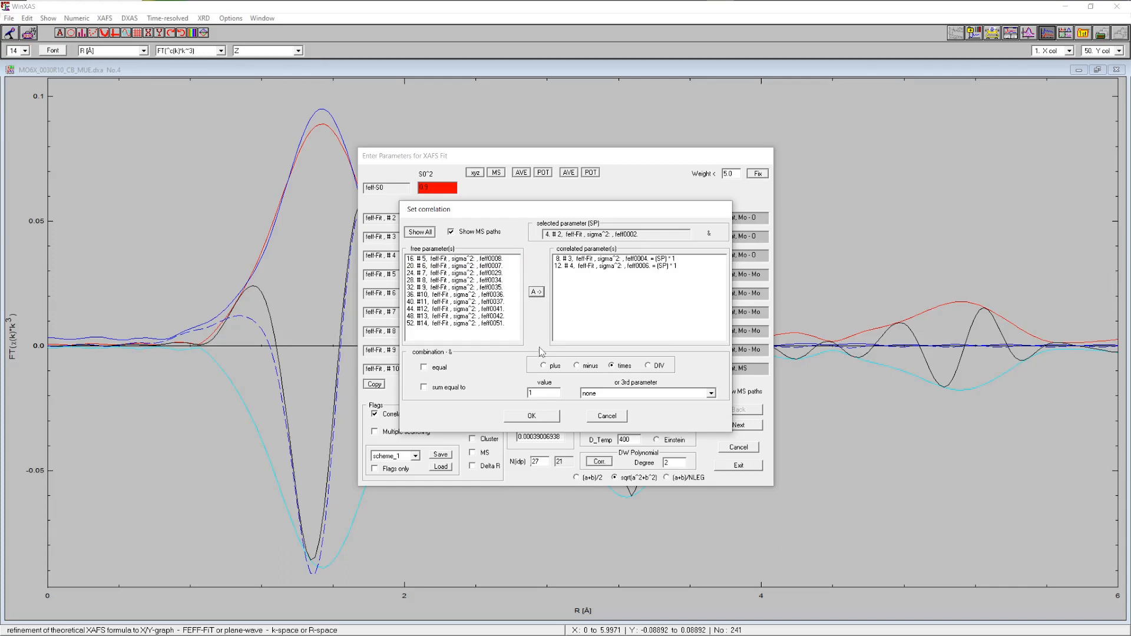
pyautogui.click(531, 415)
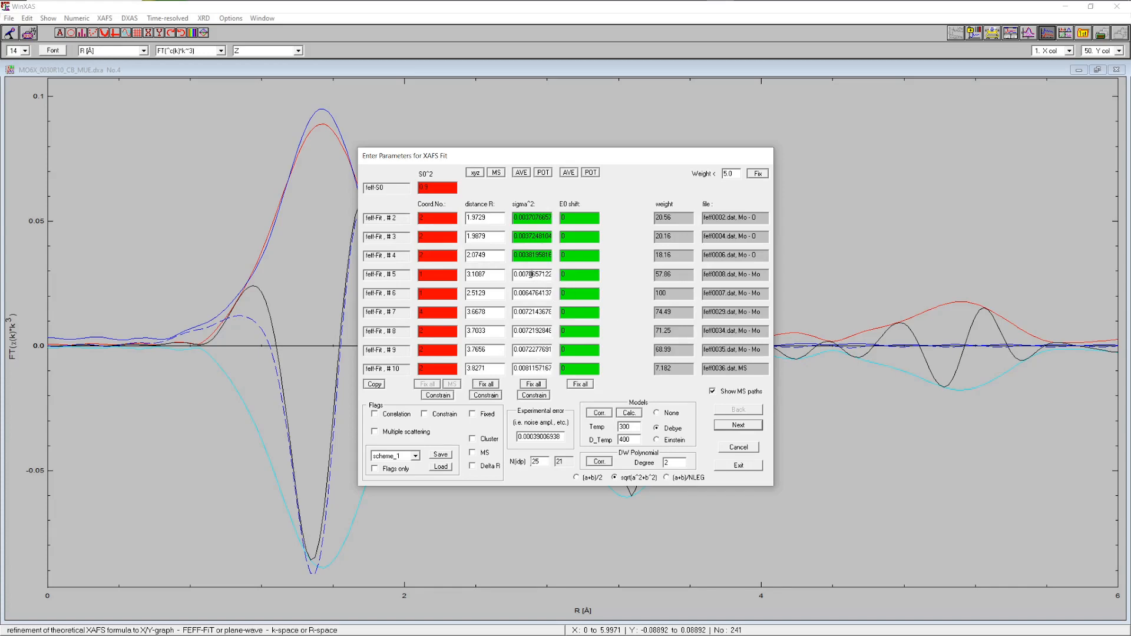
# - Correlate the sigma^2 of feff0008 with those of all remaining paths, feff0007 and feff0029 through feff0051, using a factor of 1
pyautogui.click(400, 415)
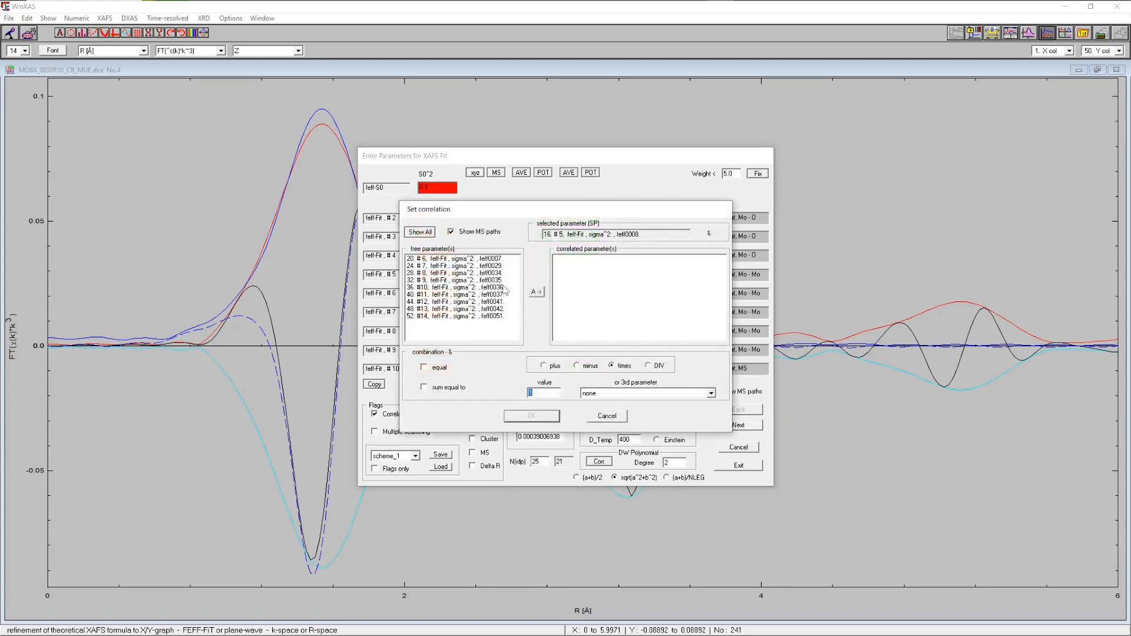
pyautogui.moveTo(498, 260); pyautogui.dragTo(532, 318)
pyautogui.click(536, 292)
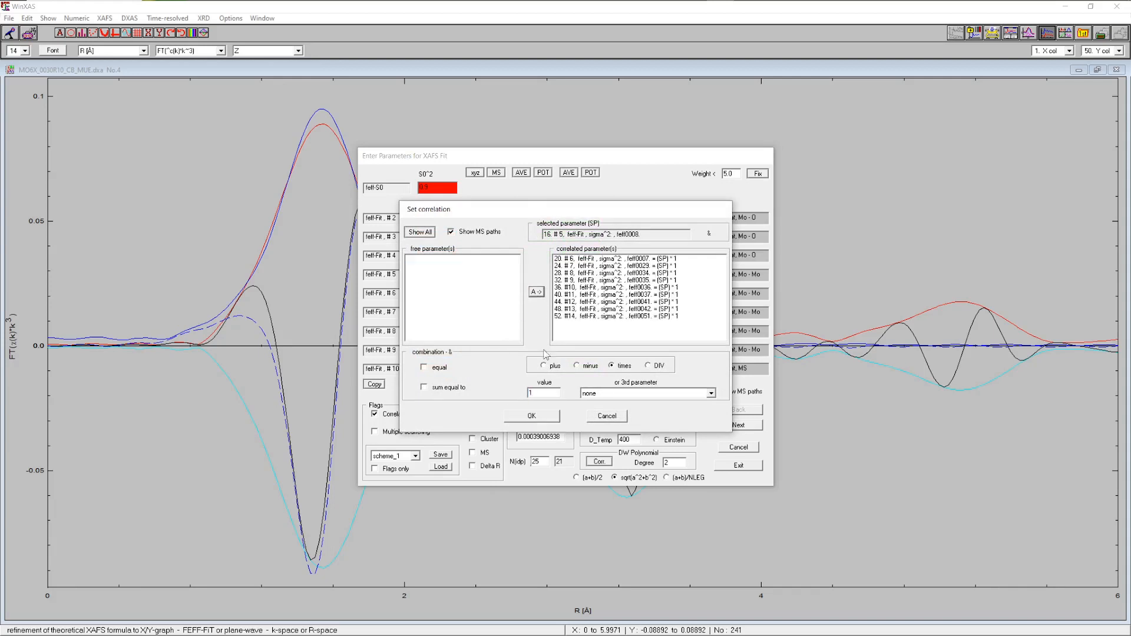
pyautogui.click(531, 416)
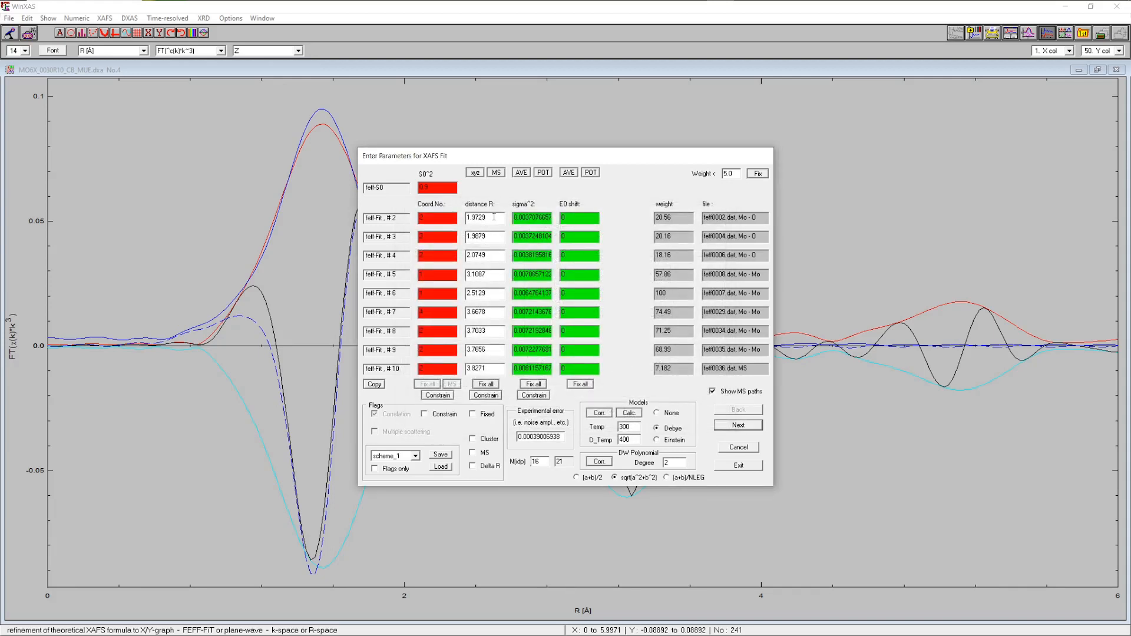
# - Correlate the distance of the Mo-O path feff0002 with those of feff0004 and feff0006, using a factor of 1
pyautogui.click(398, 415)
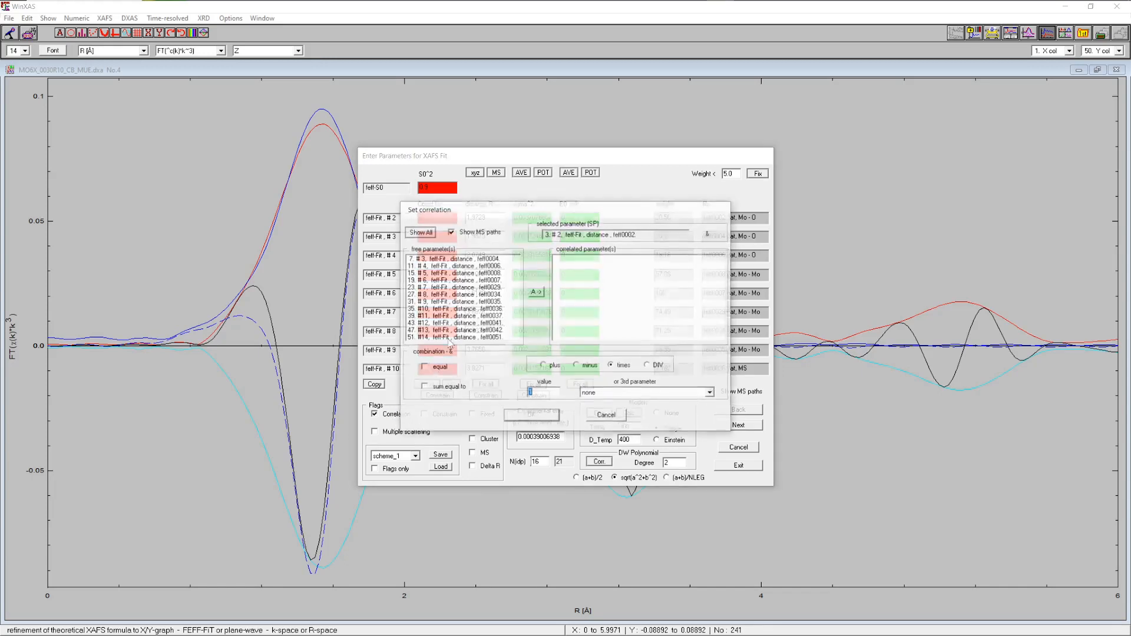
pyautogui.moveTo(483, 259); pyautogui.dragTo(481, 269)
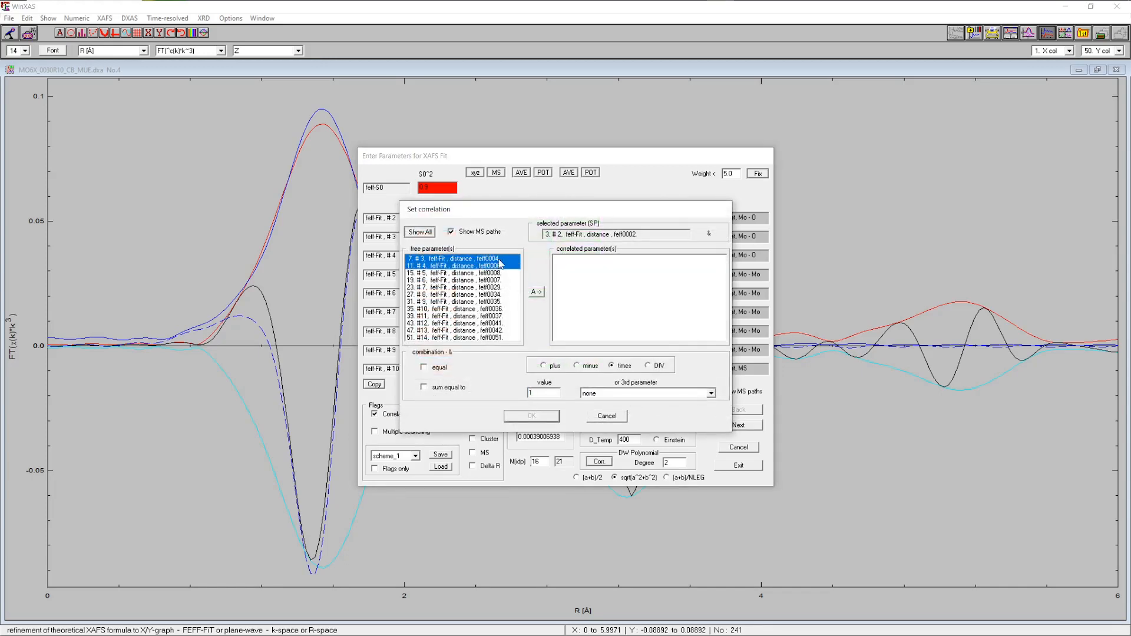
pyautogui.click(537, 292)
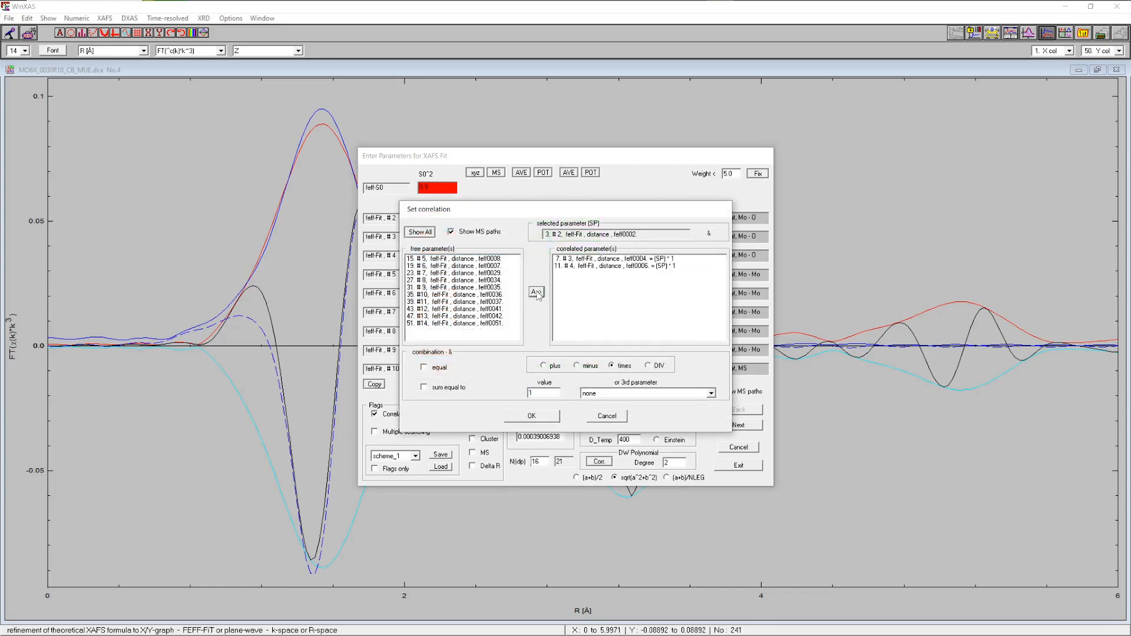
pyautogui.click(541, 416)
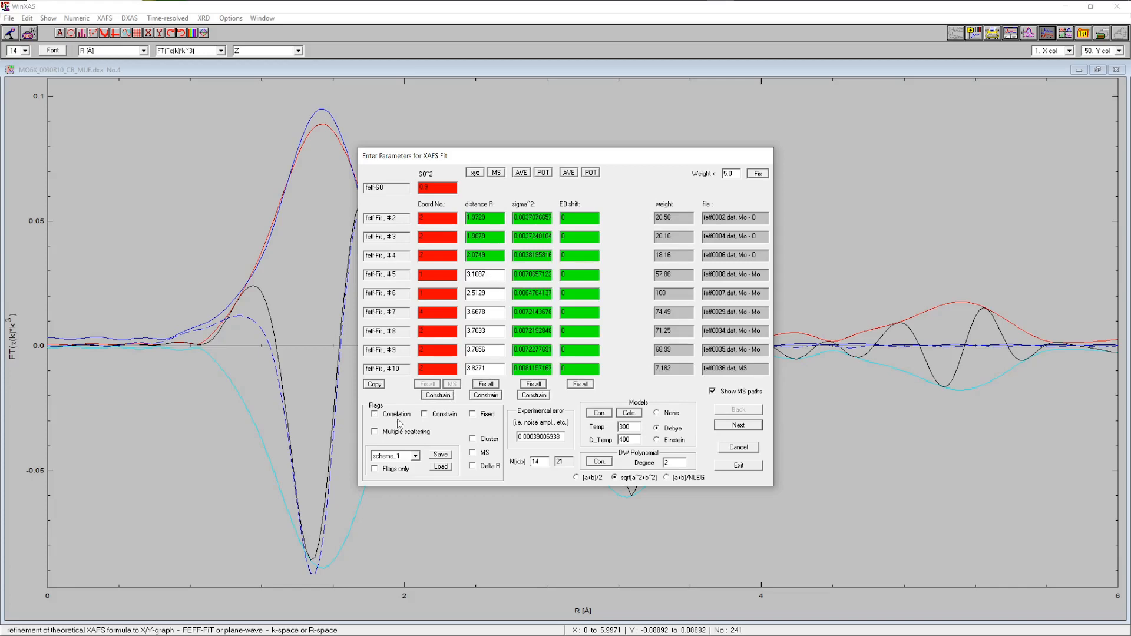
# - Correlate the distance of feff0008 with those of all remaining paths, feff0007 and feff0029 through feff0051, using a factor of 1
pyautogui.click(394, 415)
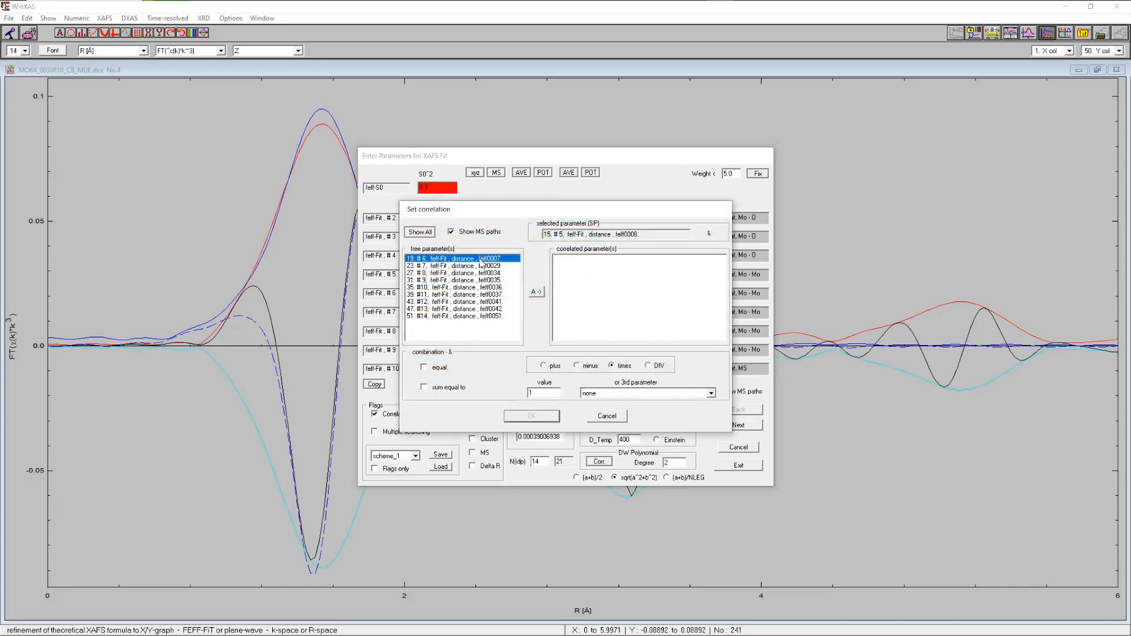
pyautogui.moveTo(484, 260); pyautogui.dragTo(477, 343)
pyautogui.click(537, 293)
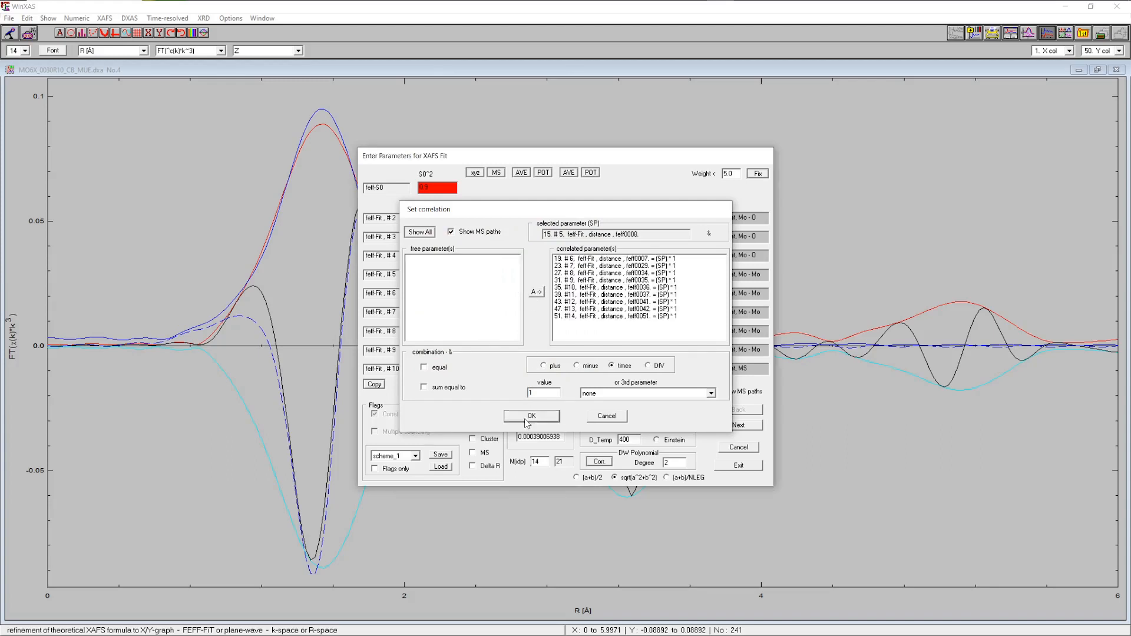
pyautogui.click(531, 416)
# - Turn on Delta R for the correlated distances and run the MoO2 refinement
pyautogui.click(487, 468)
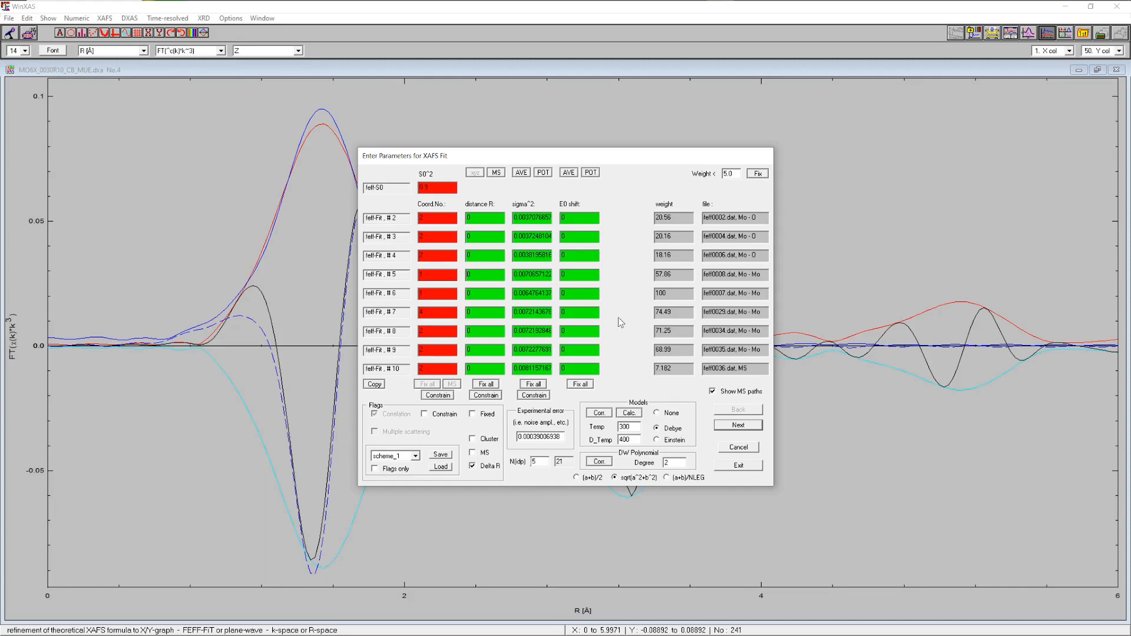
pyautogui.click(739, 469)
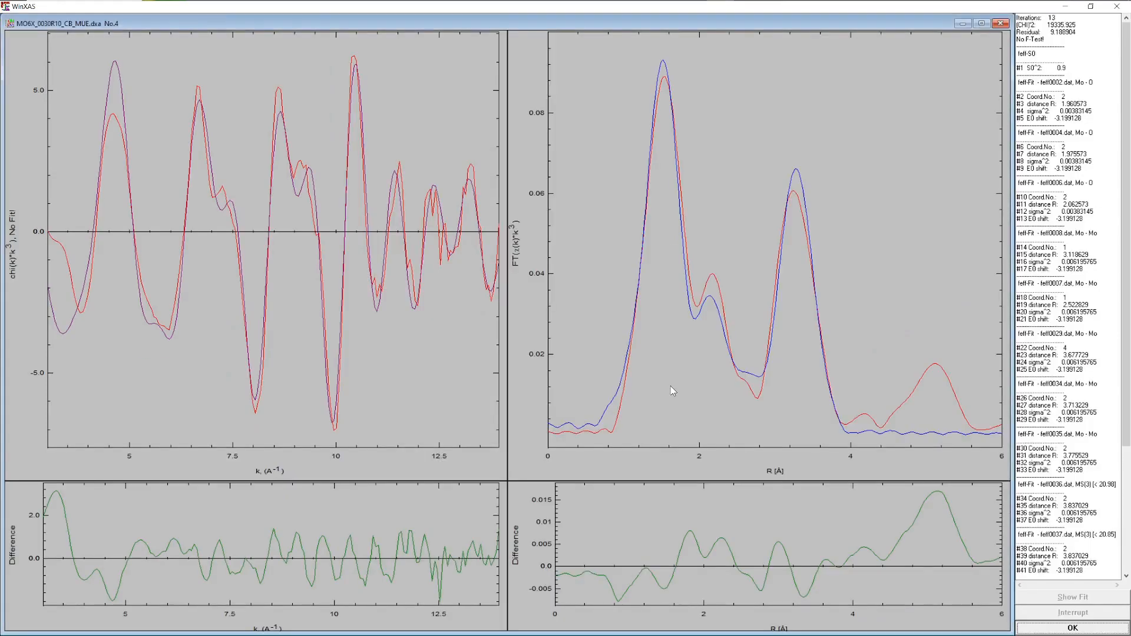
# - Close the finished MoO2 fit, hide the fit overlay, and switch the plotted data to column 20
pyautogui.click(1036, 630)
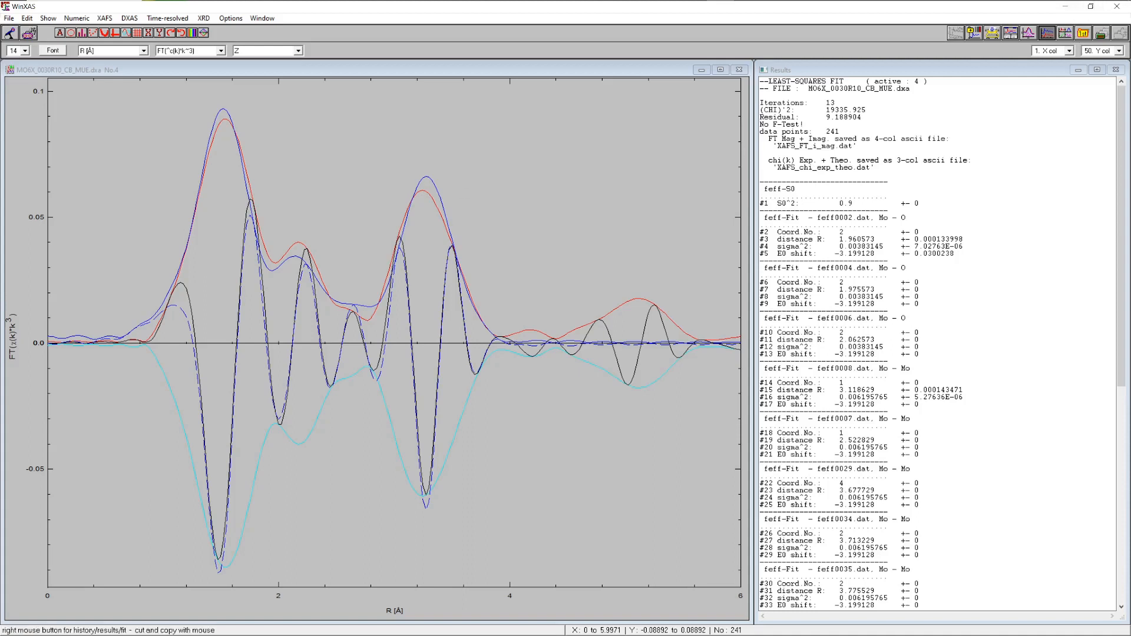
pyautogui.click(1047, 33)
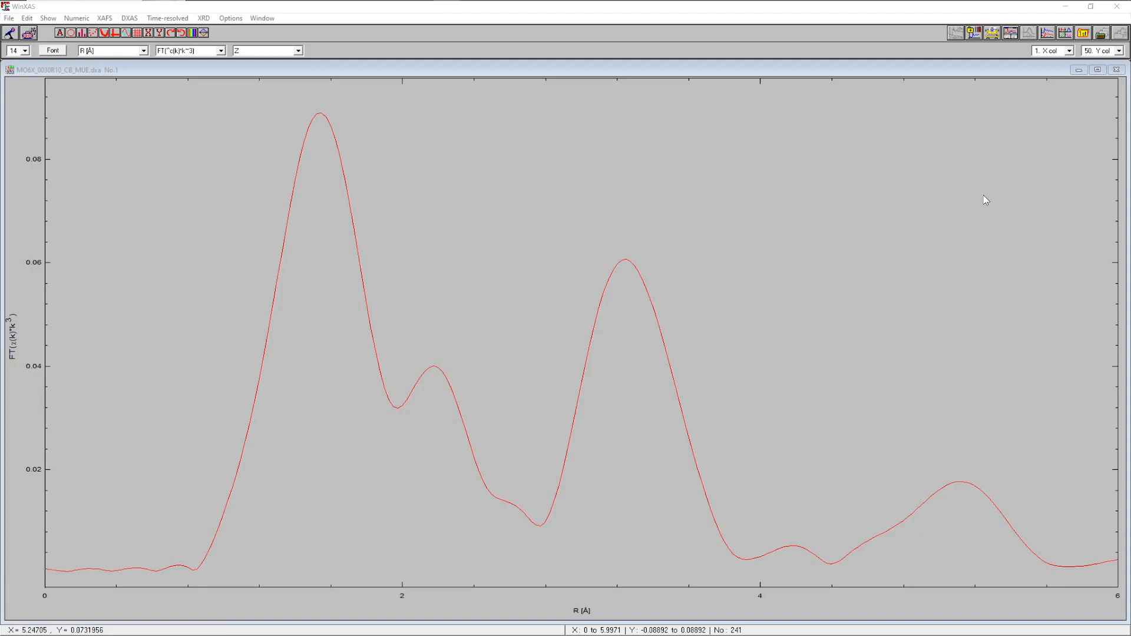
pyautogui.click(1102, 51)
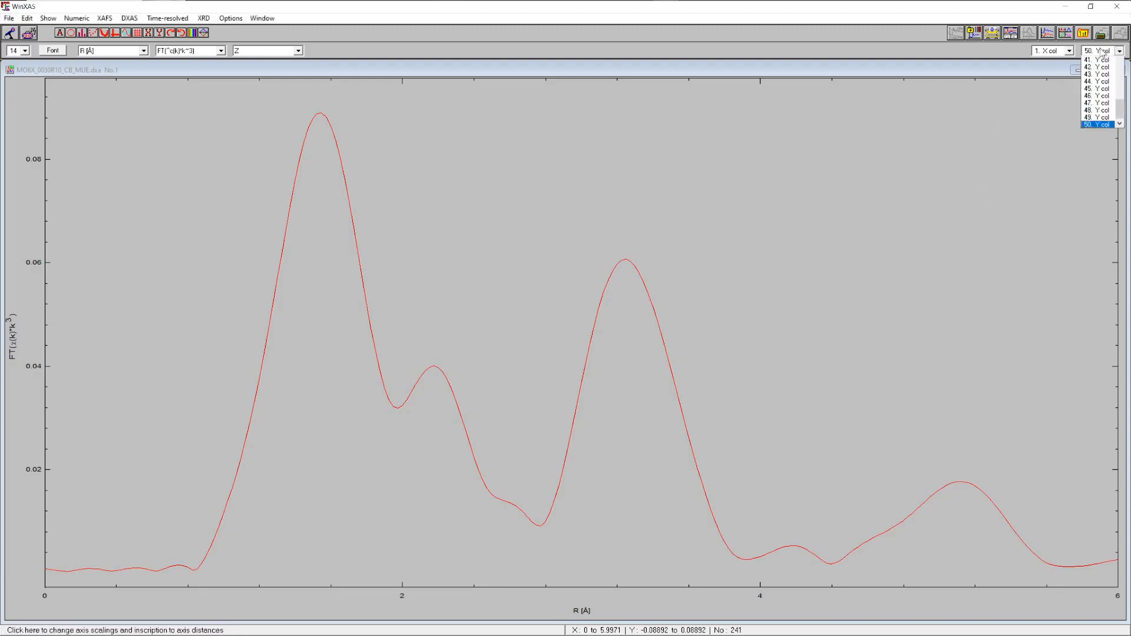
pyautogui.scroll(5, 1100, 106)
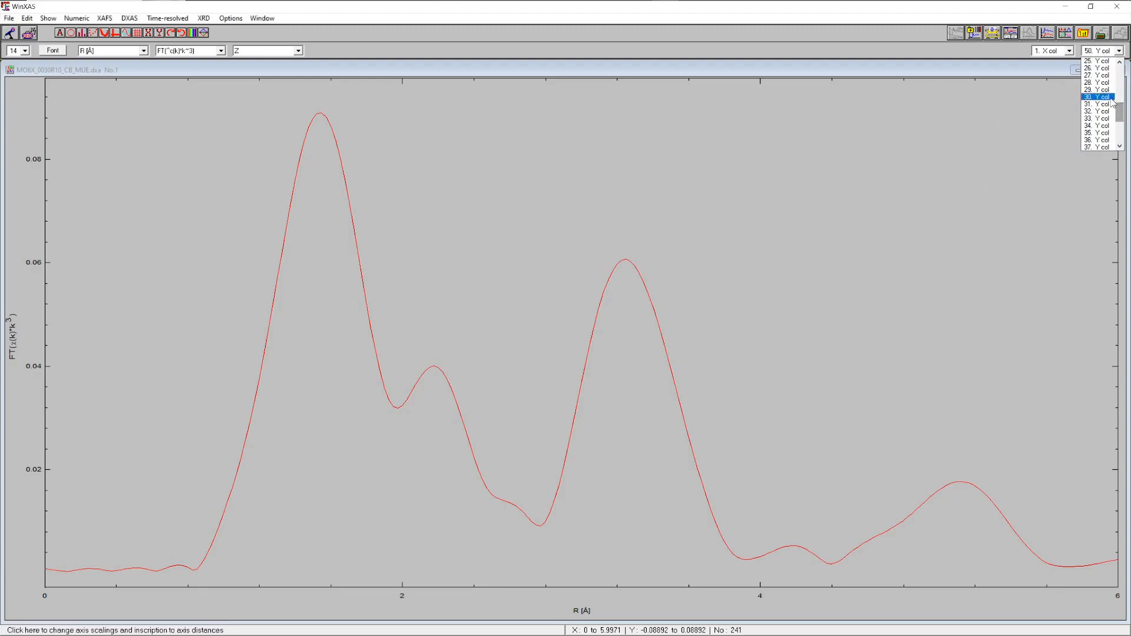
pyautogui.scroll(2, 1098, 74)
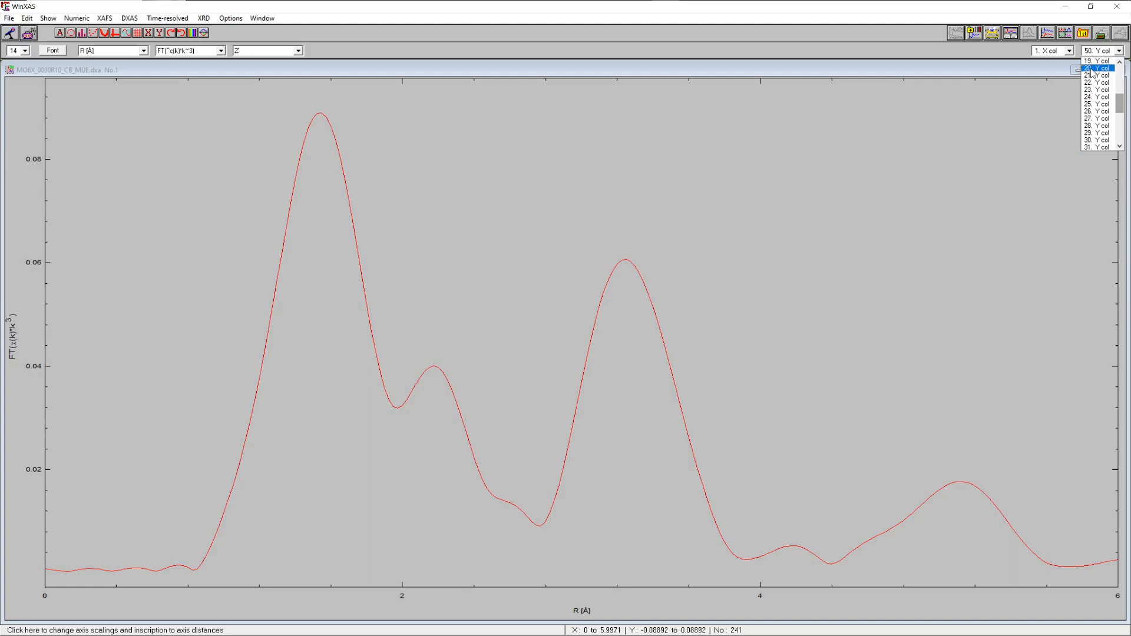
pyautogui.click(1093, 72)
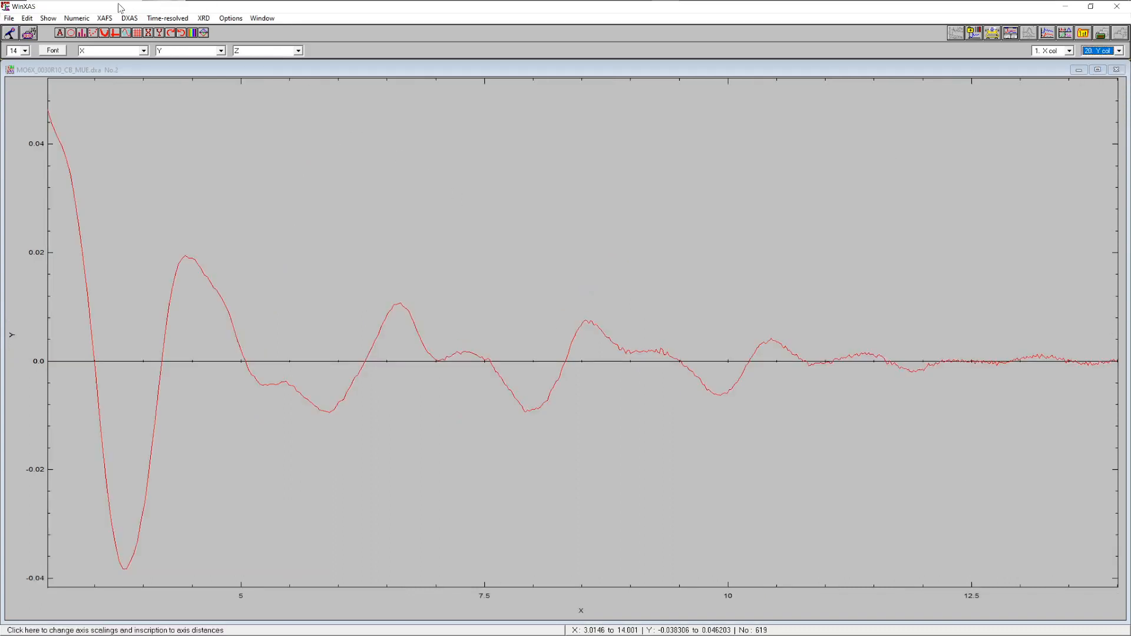
# - Fourier transform the chi(k) of column 20 using the Bessel window and a k-weight of 3
pyautogui.click(104, 19)
pyautogui.click(151, 116)
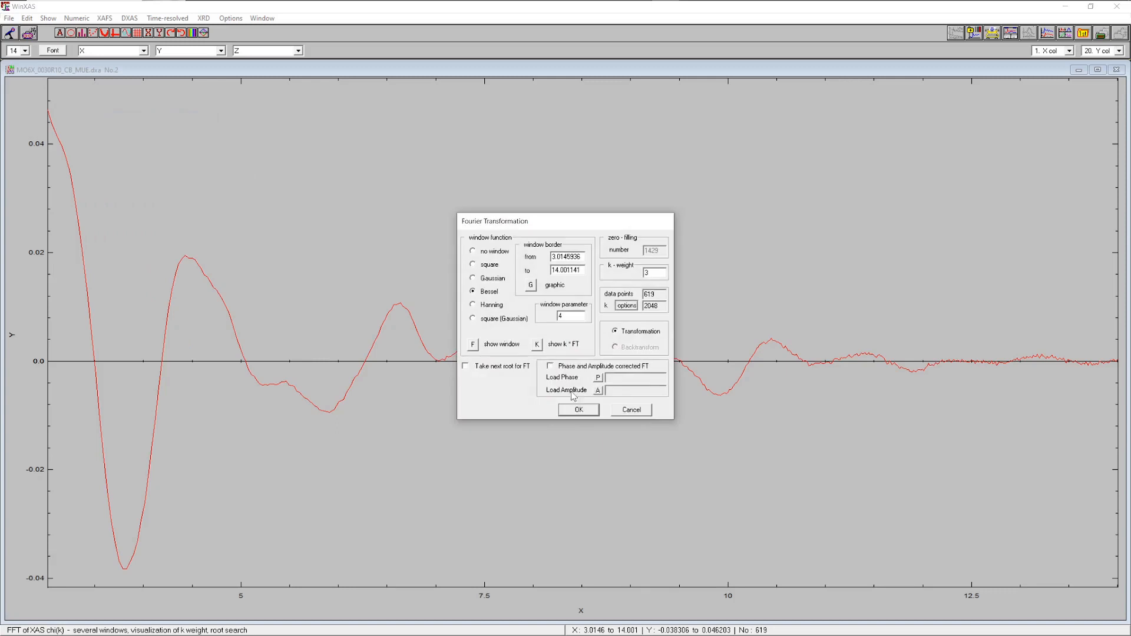
pyautogui.click(578, 410)
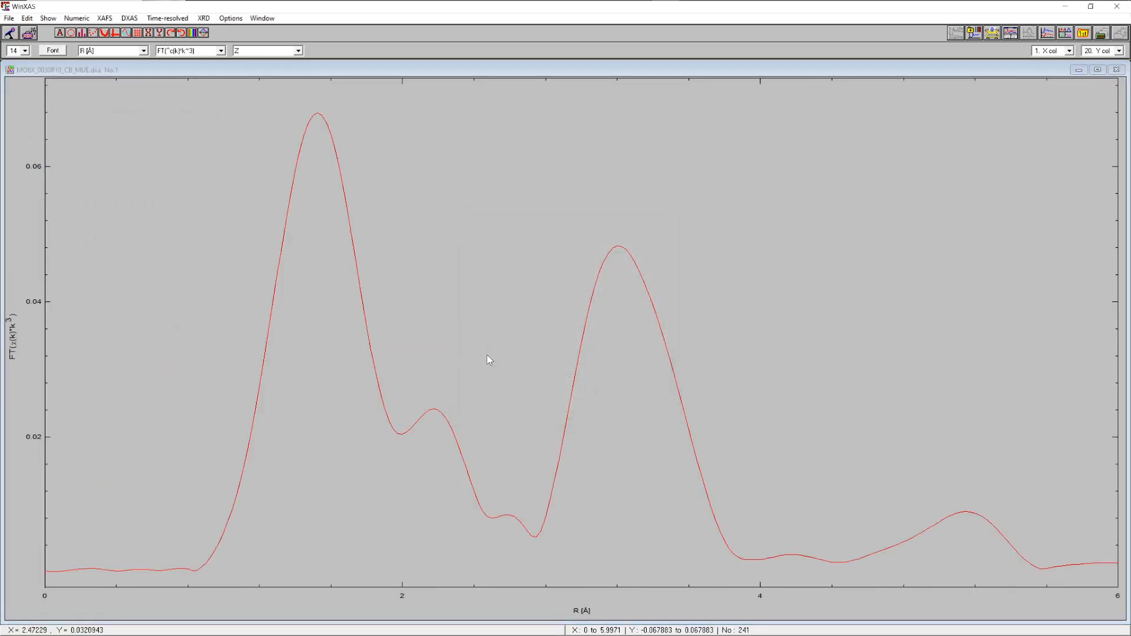
# - Open MO6X_0030R10_CB_XANES_LC.par without calculating an XAS spectrum, examine the curve around spectrum 20, and close its window
pyautogui.click(9, 19)
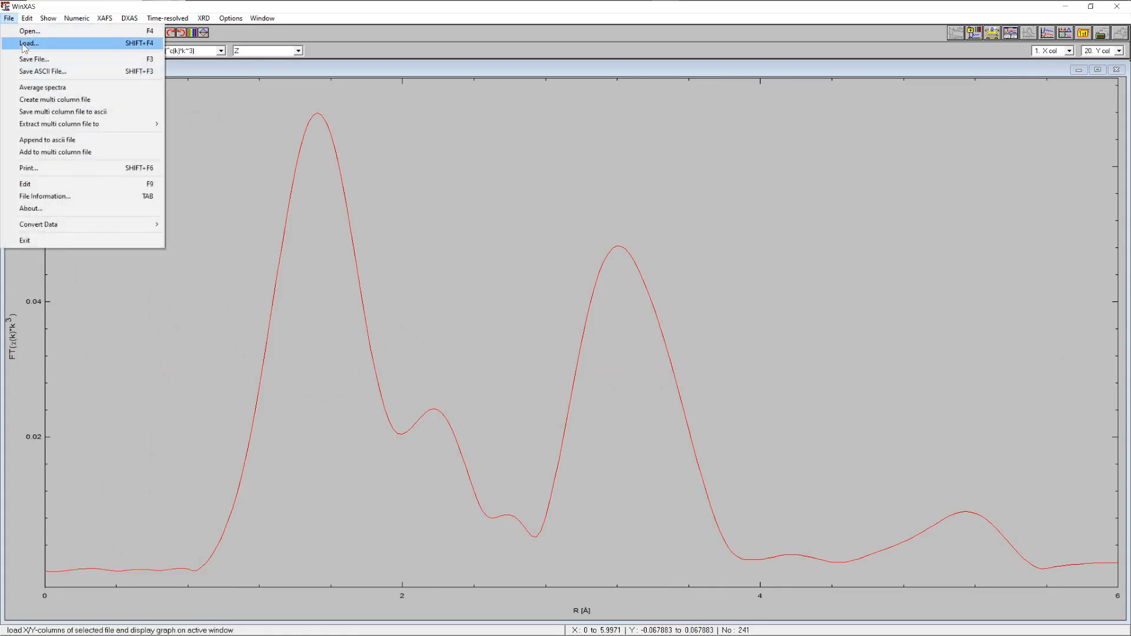
pyautogui.click(26, 31)
pyautogui.click(171, 306)
pyautogui.write('par')
pyautogui.press('Return')
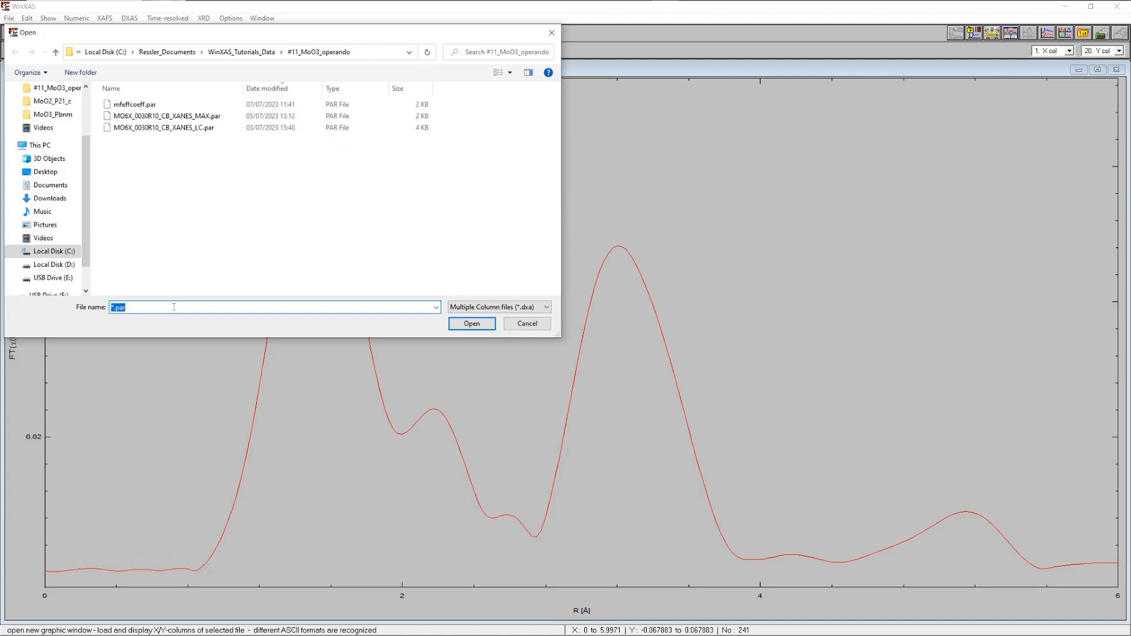
pyautogui.click(185, 130)
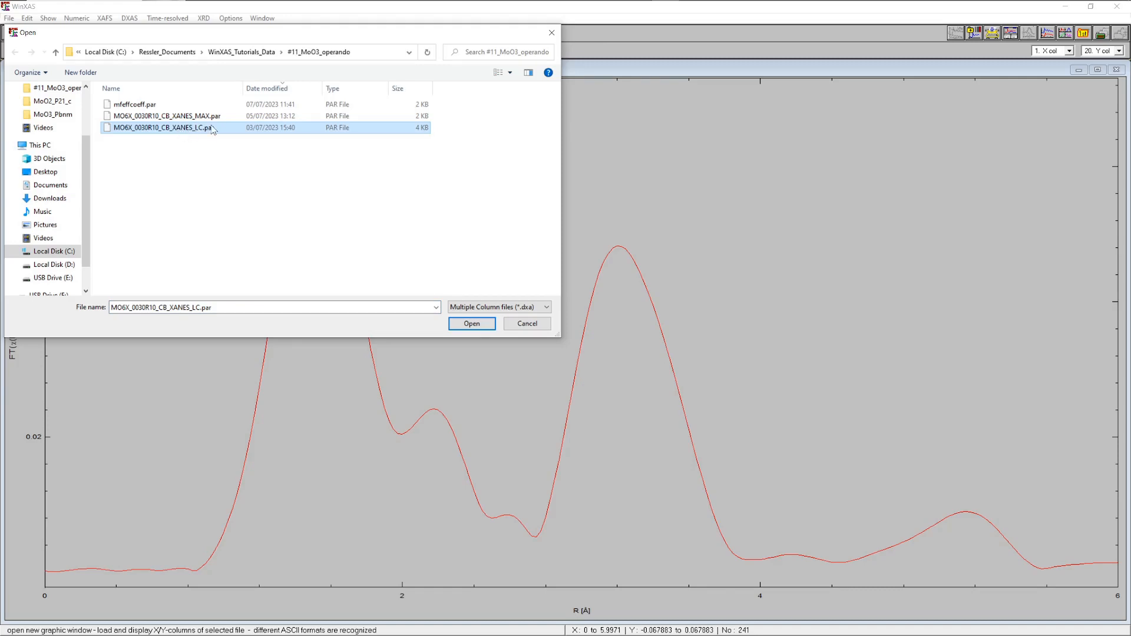
pyautogui.click(474, 324)
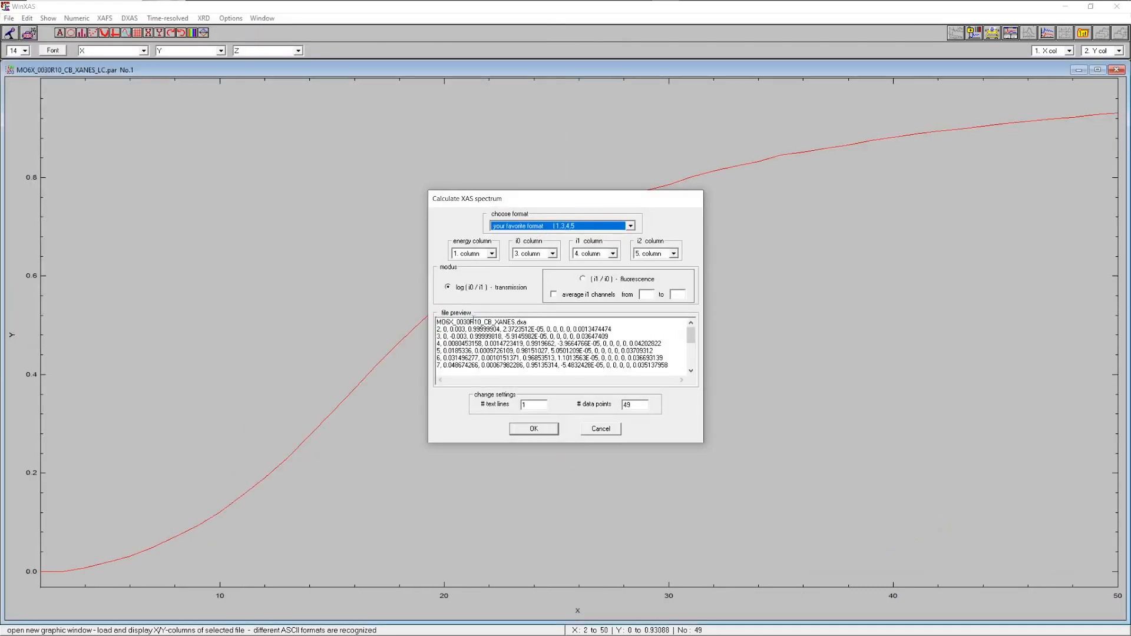
pyautogui.click(586, 433)
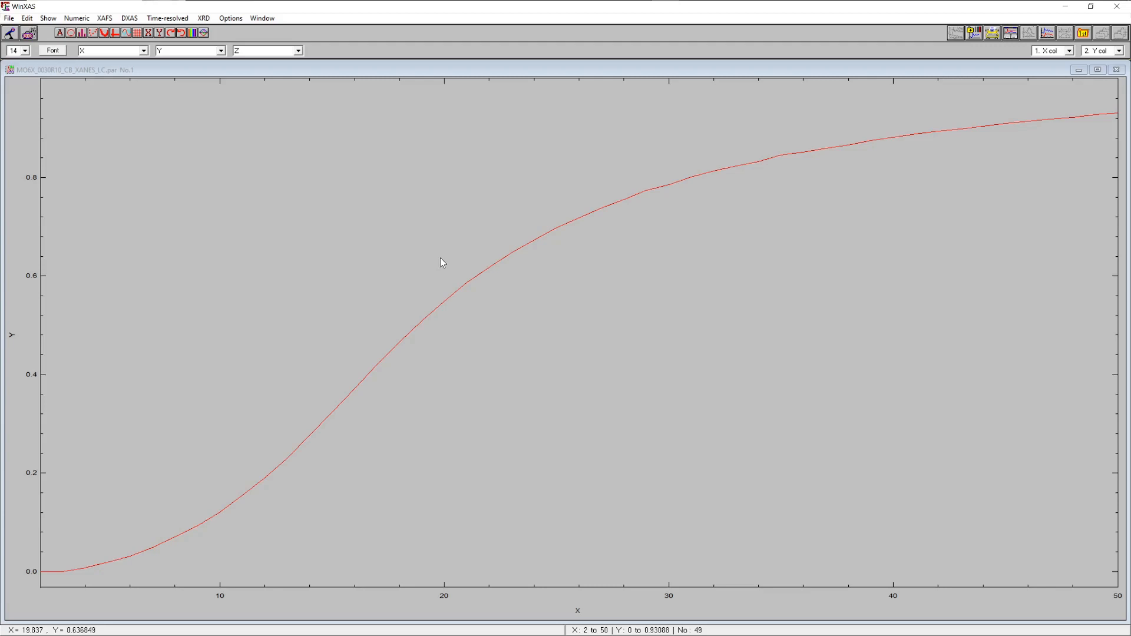
pyautogui.click(1115, 70)
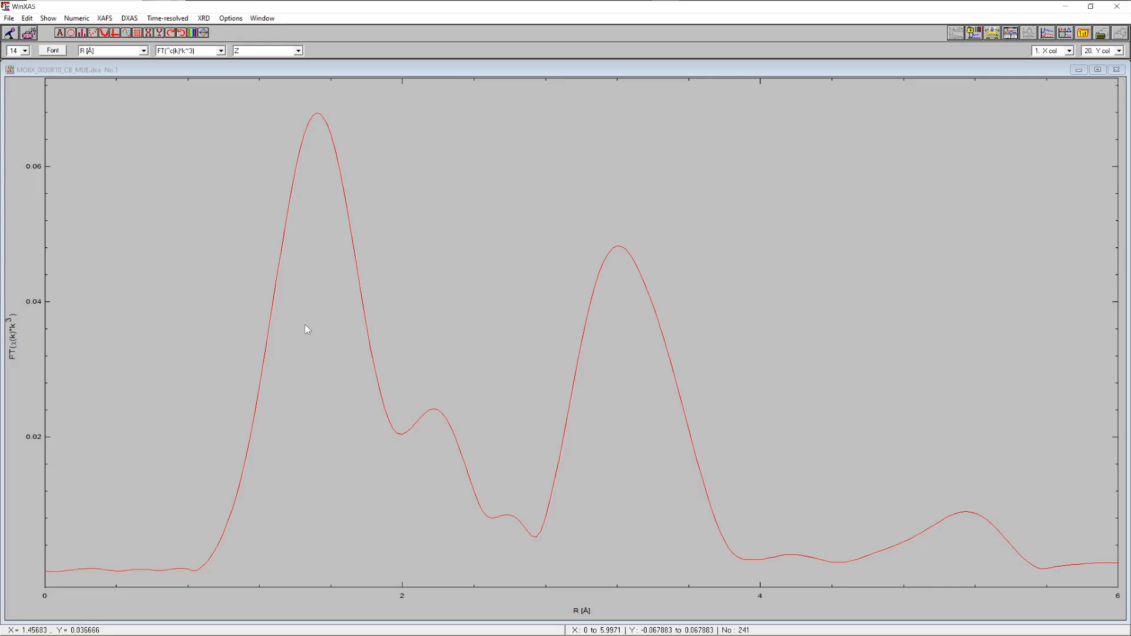
# - Start an EXAFS simulation with separate FEFF files and load Files.dat from the MoO2_P21_c folder
pyautogui.click(104, 18)
pyautogui.click(156, 263)
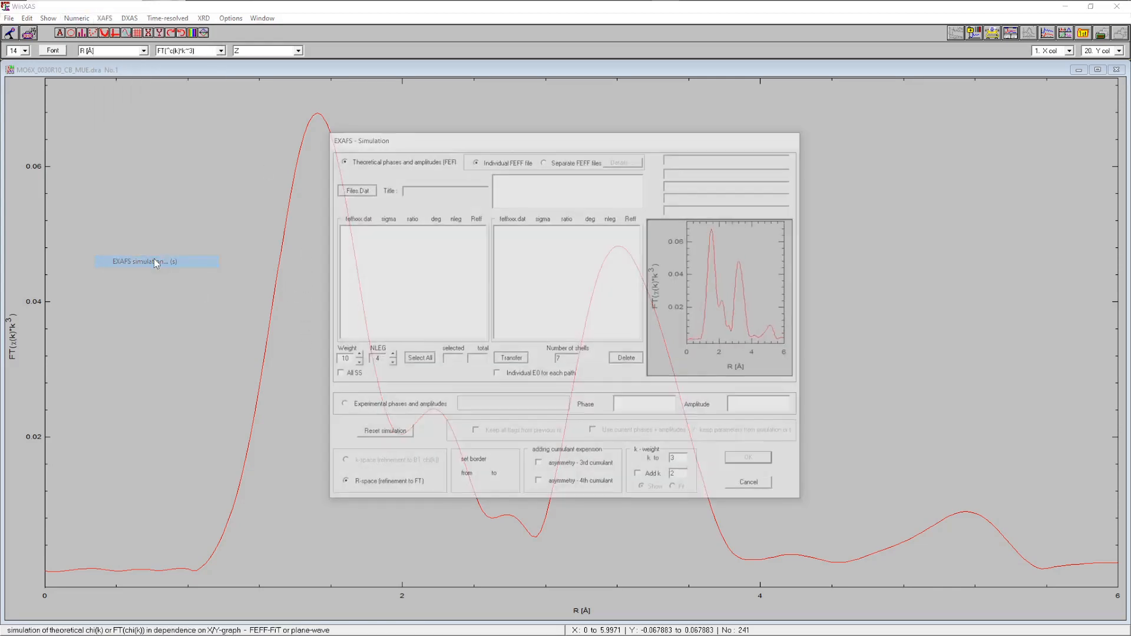
pyautogui.click(566, 164)
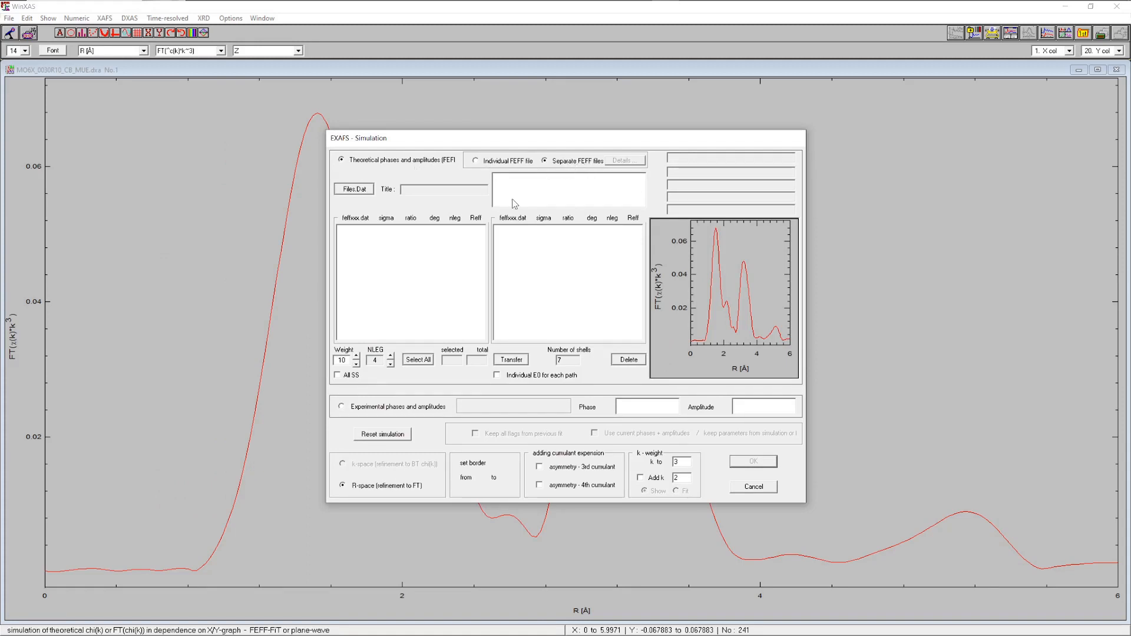
pyautogui.click(353, 189)
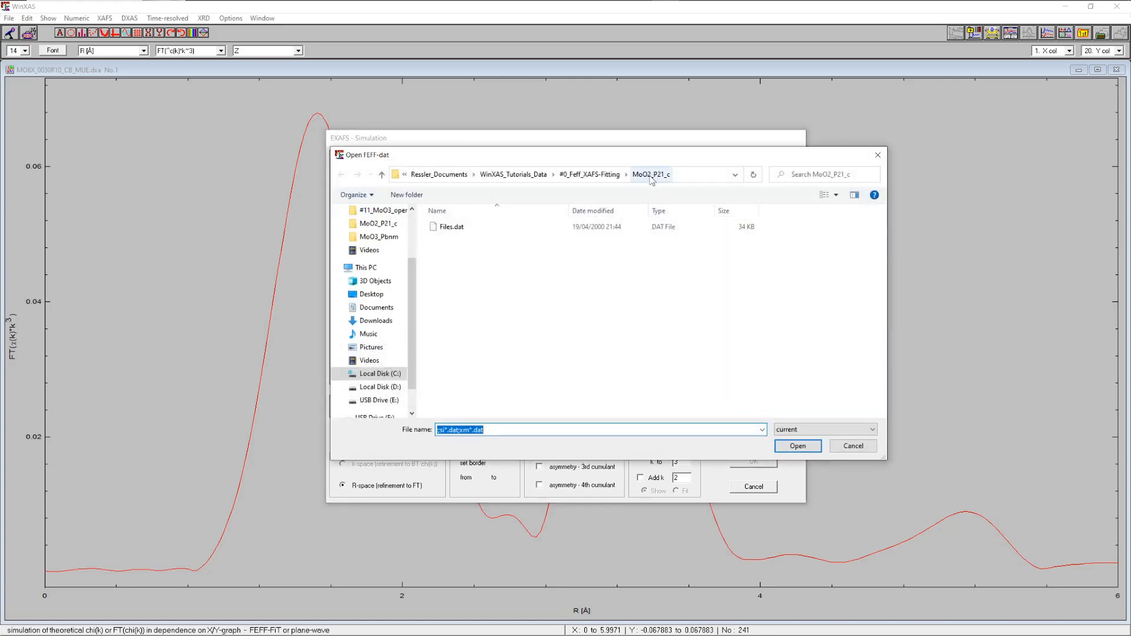
pyautogui.click(450, 231)
pyautogui.click(798, 448)
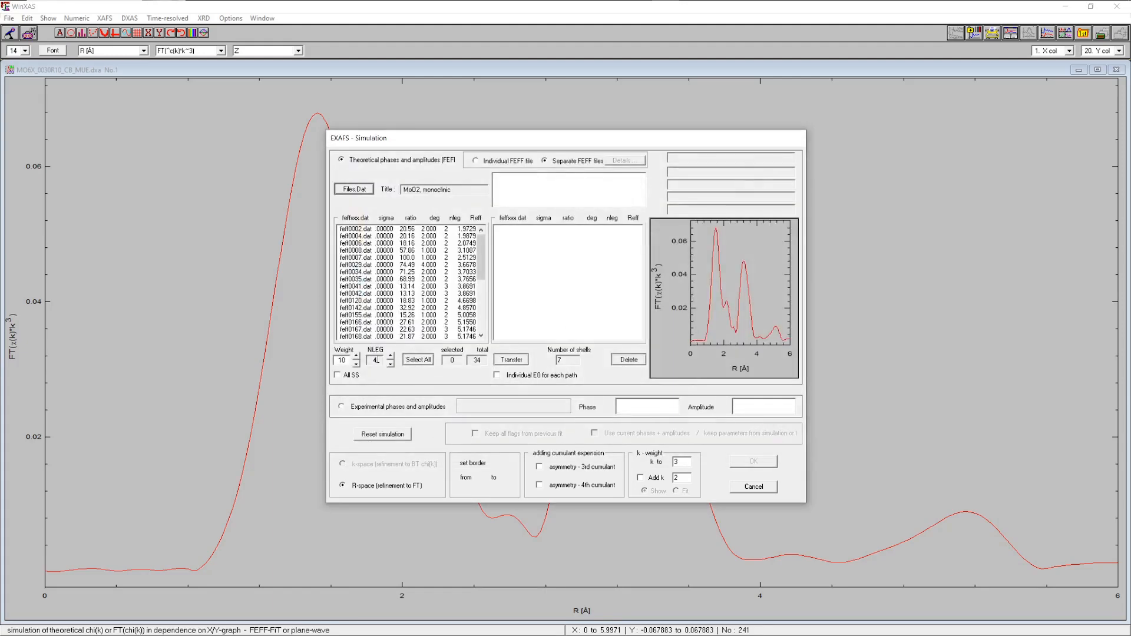
# - Lower the path weight limit to 6 and transfer the MoO2 paths feff0002 through feff0051 to the simulation
pyautogui.click(357, 363)
pyautogui.click(357, 365)
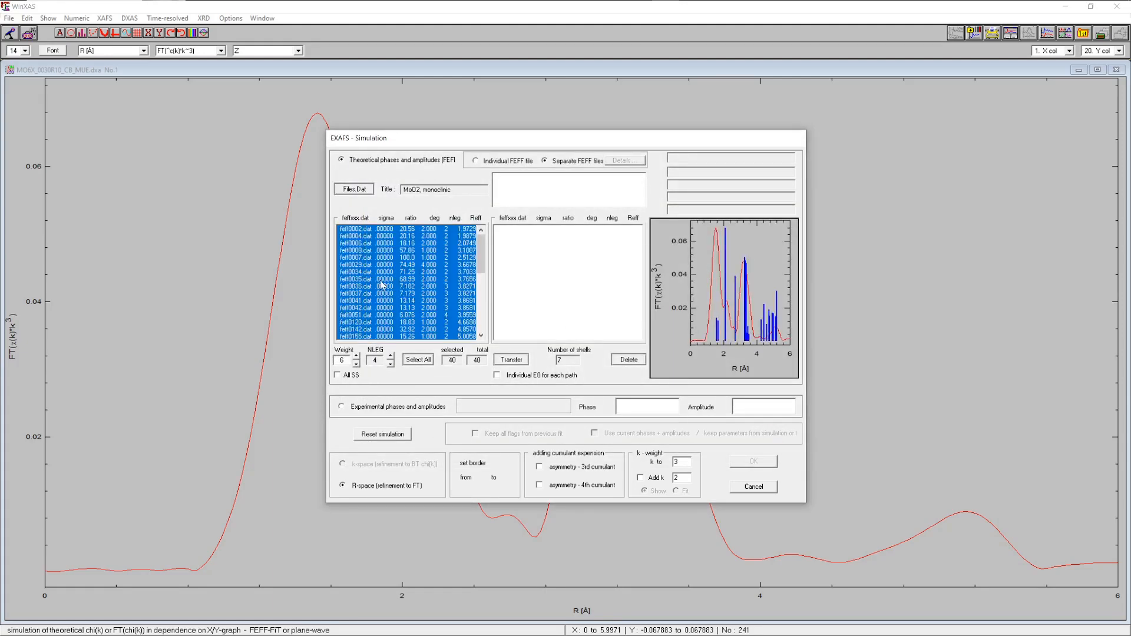
pyautogui.click(382, 228)
pyautogui.hotkey('shift', 'Down')
pyautogui.hotkey('shift', 'Down')
pyautogui.hotkey('shift', 'Down')
pyautogui.hotkey('shift', 'Down')
pyautogui.hotkey('shift', 'Down')
pyautogui.hotkey('shift', 'Down')
pyautogui.hotkey('shift', 'Down')
pyautogui.hotkey('shift', 'Down')
pyautogui.hotkey('shift', 'Down')
pyautogui.hotkey('shift', 'Down')
pyautogui.hotkey('shift', 'Down')
pyautogui.hotkey('shift', 'Down')
pyautogui.hotkey('shift', 'Down')
pyautogui.hotkey('shift', 'Down')
pyautogui.hotkey('shift', 'Down')
pyautogui.hotkey('shift', 'Down')
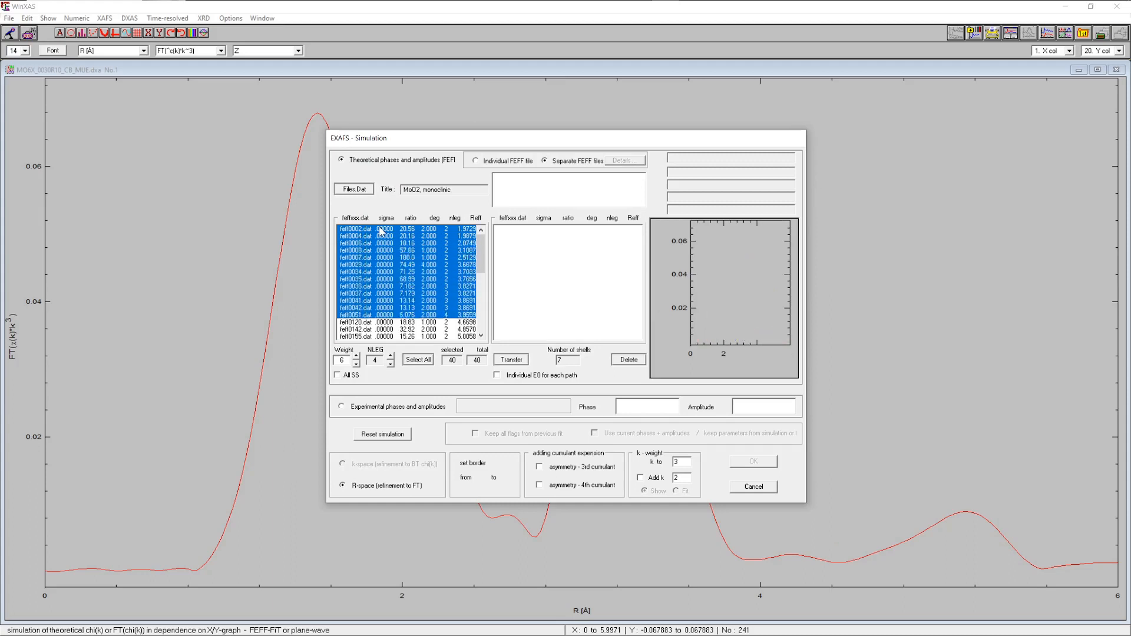
pyautogui.hotkey('shift', 'Up')
pyautogui.hotkey('shift', 'Up')
pyautogui.hotkey('shift', 'Up')
pyautogui.hotkey('shift', 'Up')
pyautogui.hotkey('shift', 'Up')
pyautogui.hotkey('shift', 'Down')
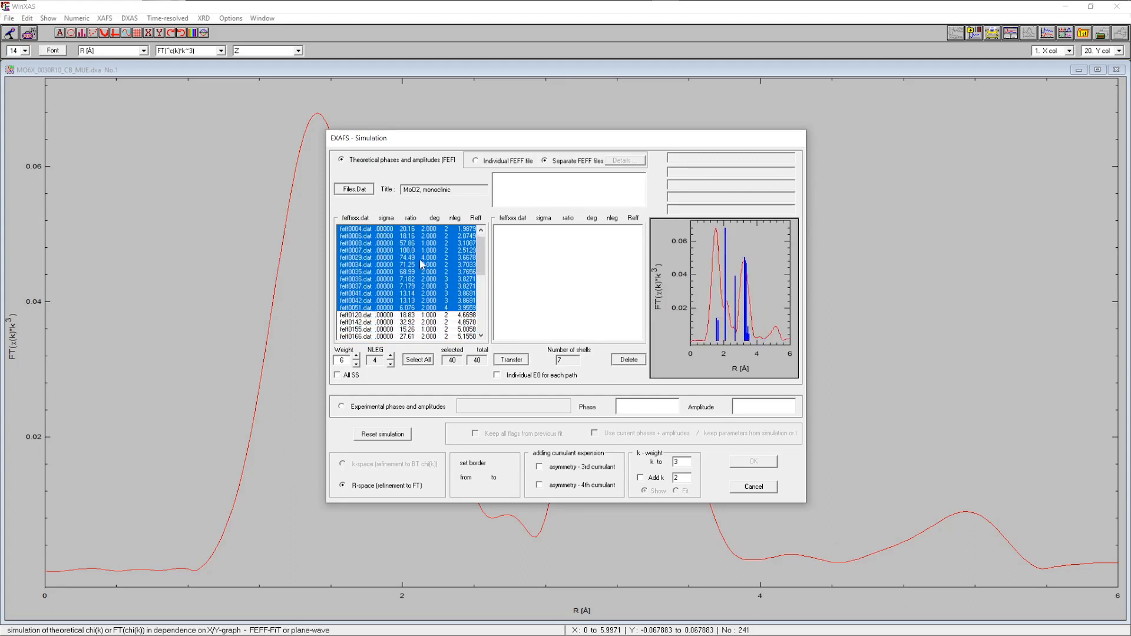
pyautogui.click(511, 360)
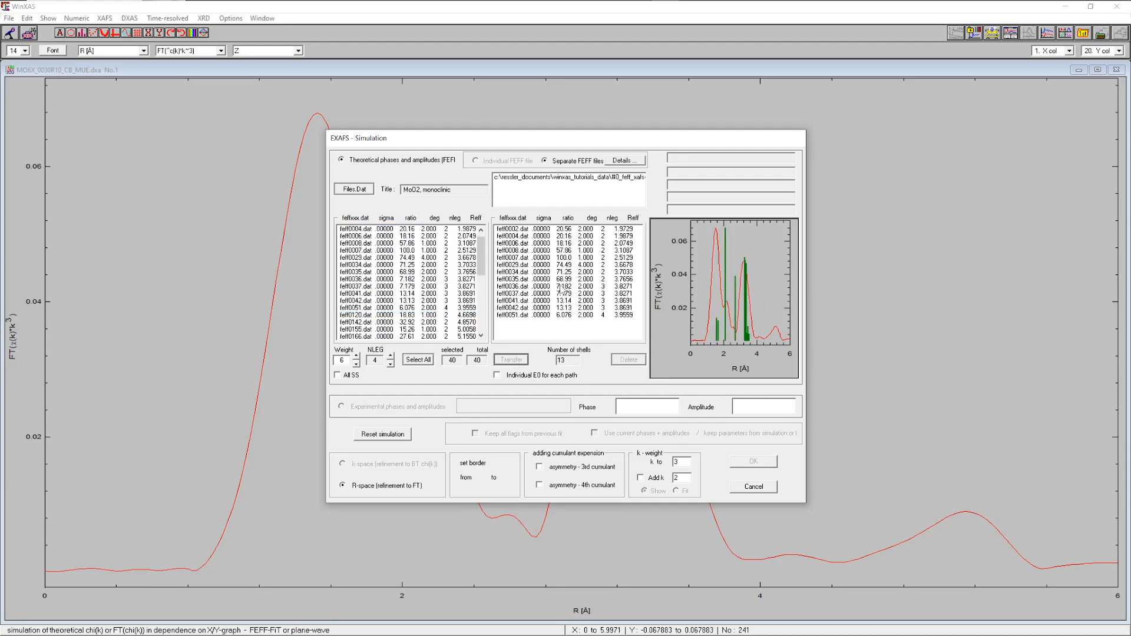
# - Load files_5_MoO3.dat from the MoO3_Pbnm folder and transfer all its paths at a weight limit of 10
pyautogui.click(356, 190)
pyautogui.click(592, 174)
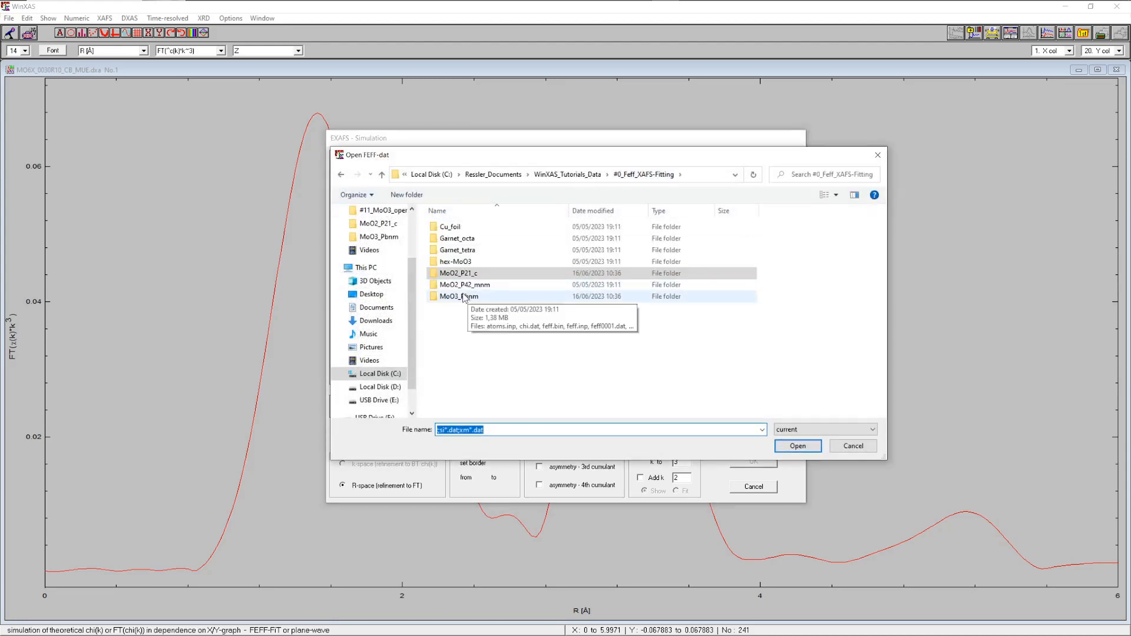
pyautogui.doubleClick(459, 297)
pyautogui.doubleClick(458, 228)
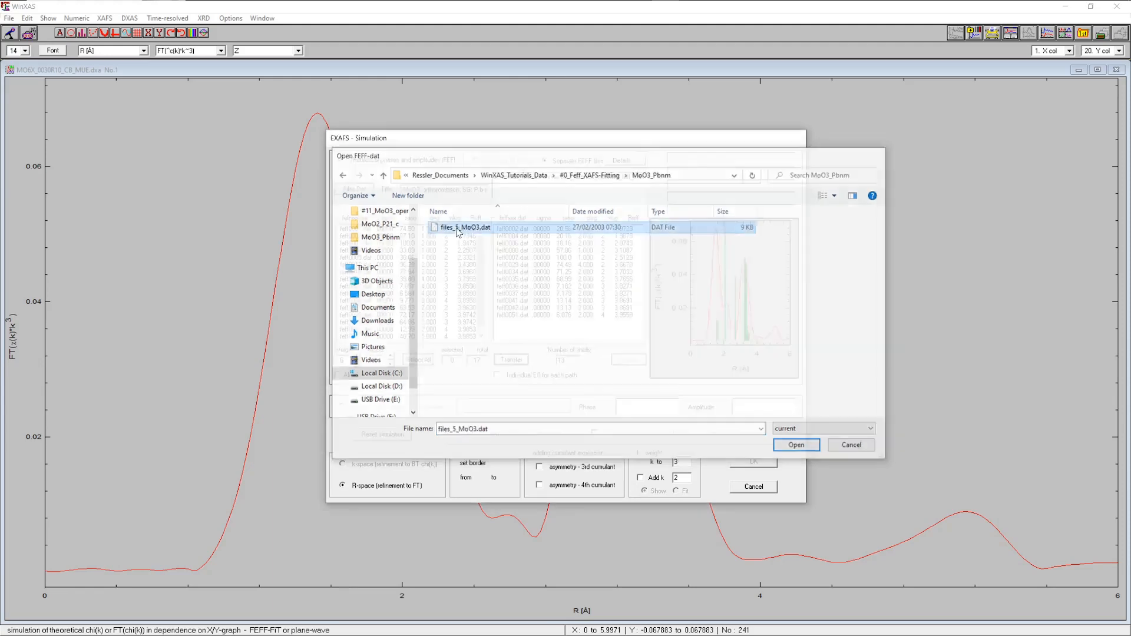
pyautogui.click(356, 356)
pyautogui.click(356, 355)
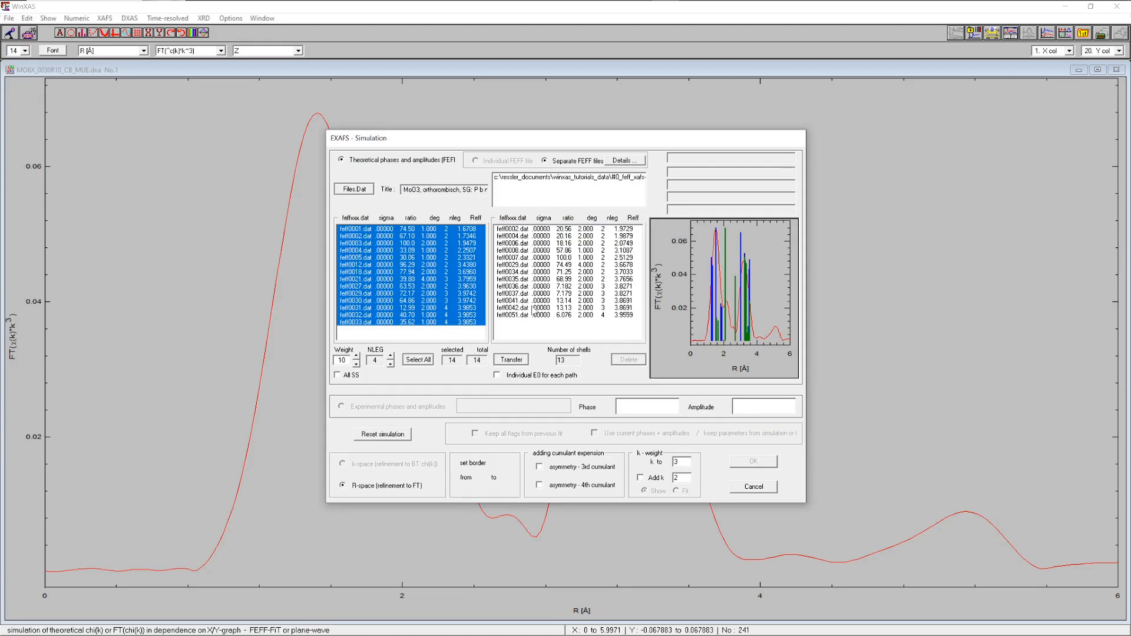
pyautogui.click(419, 361)
pyautogui.click(511, 359)
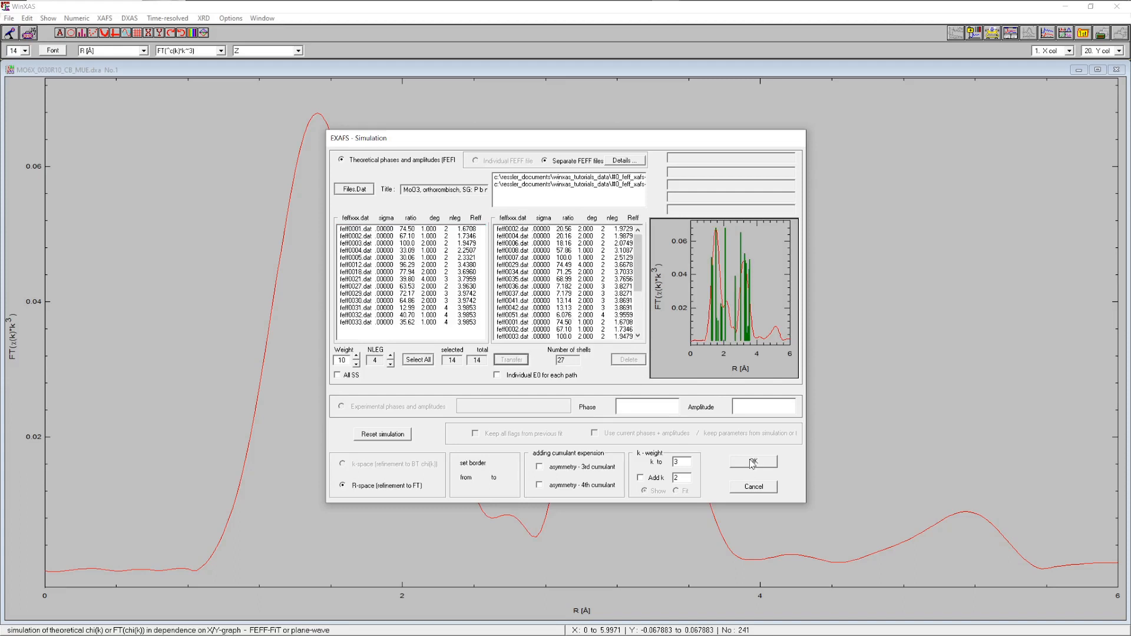
# - Adjust the scaling factors of the MoO2 and MoO3 FEFF models and mark both as fixed
pyautogui.click(624, 162)
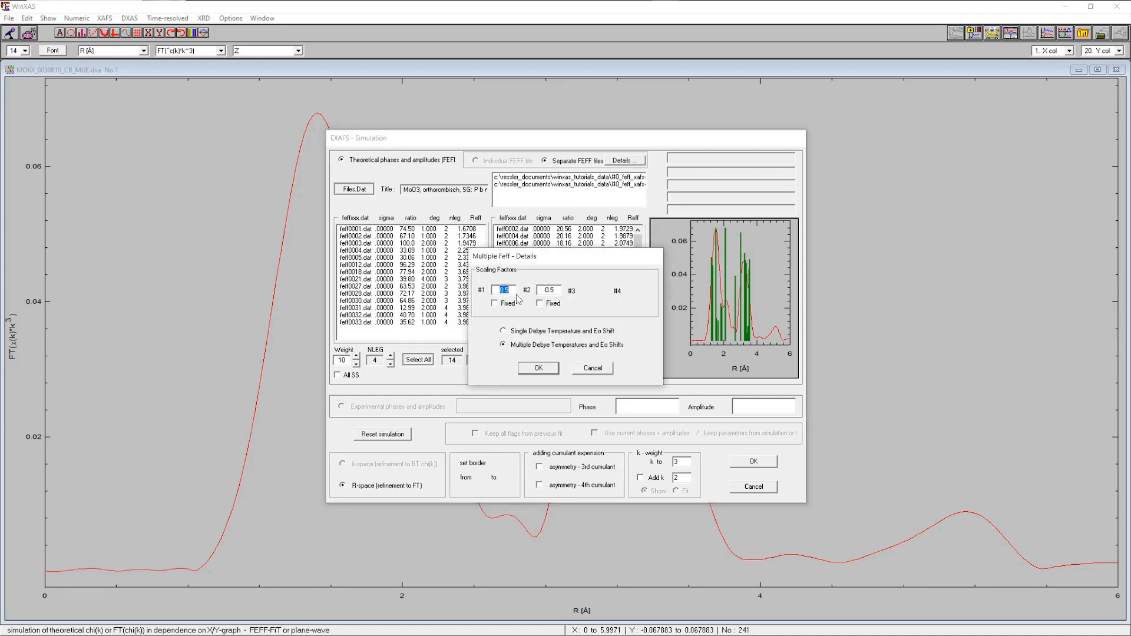
pyautogui.click(511, 289)
pyautogui.write('5')
pyautogui.click(556, 290)
pyautogui.write('4')
pyautogui.click(494, 303)
pyautogui.click(539, 303)
pyautogui.click(536, 369)
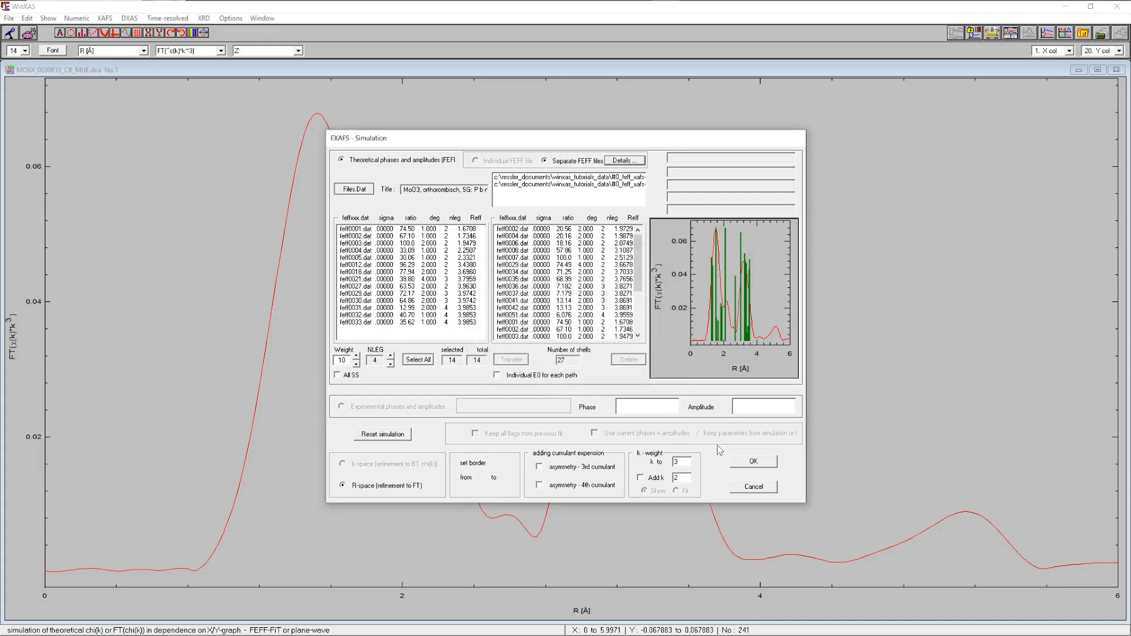
# - Set sigma^2 to 0.003, copy it to the FEFF paths, and run the combined MoO2 and MoO3 simulation
pyautogui.click(752, 462)
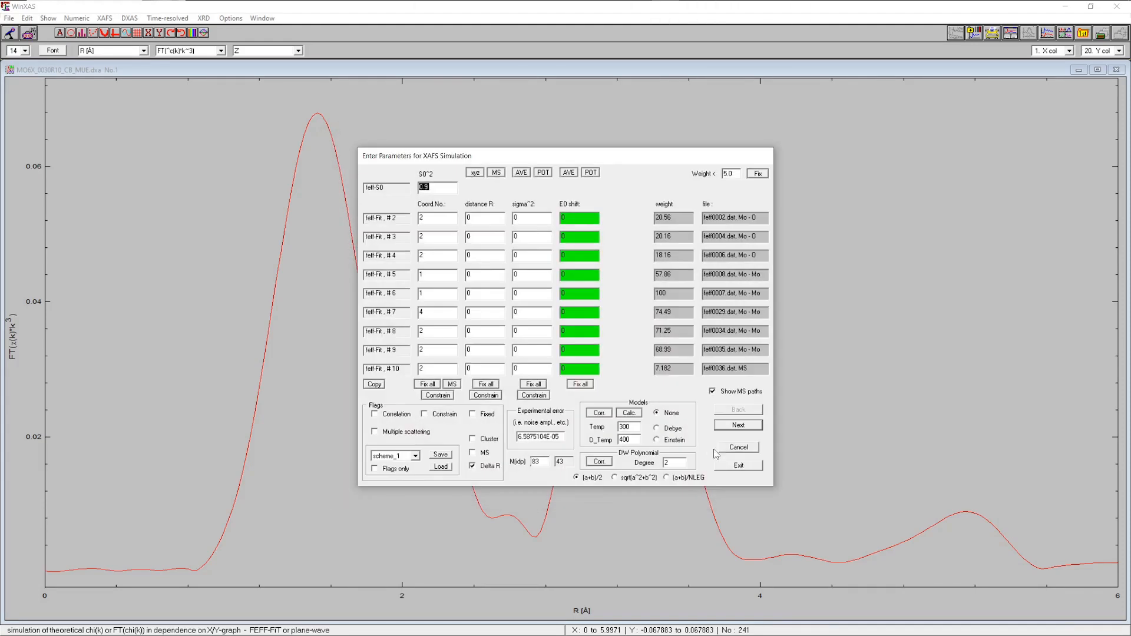
pyautogui.click(530, 217)
pyautogui.click(374, 384)
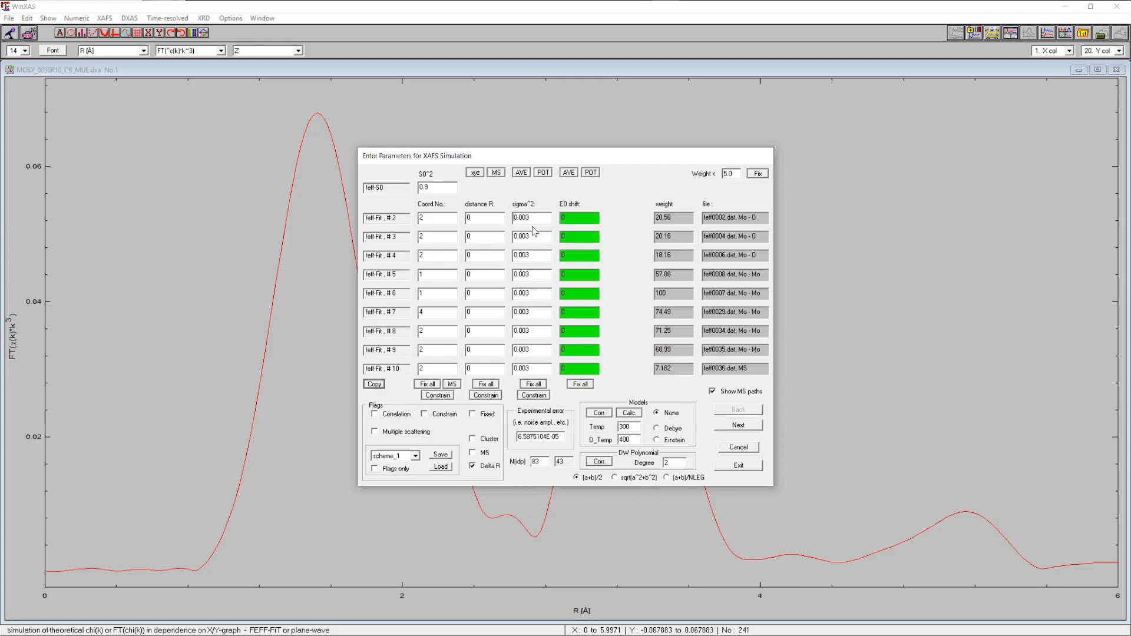
pyautogui.click(738, 466)
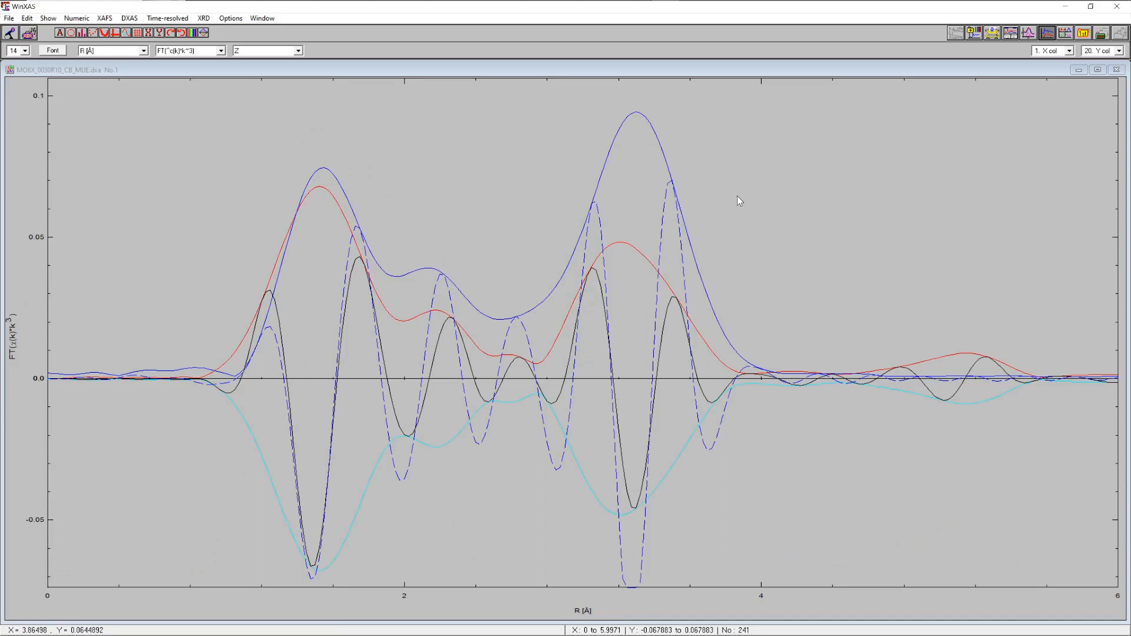
# - Start an EXAFS refinement of the mixed-phase spectrum with both FEFF models, limiting the R-space range to 0.9826 to 3.7973 Å
pyautogui.click(103, 19)
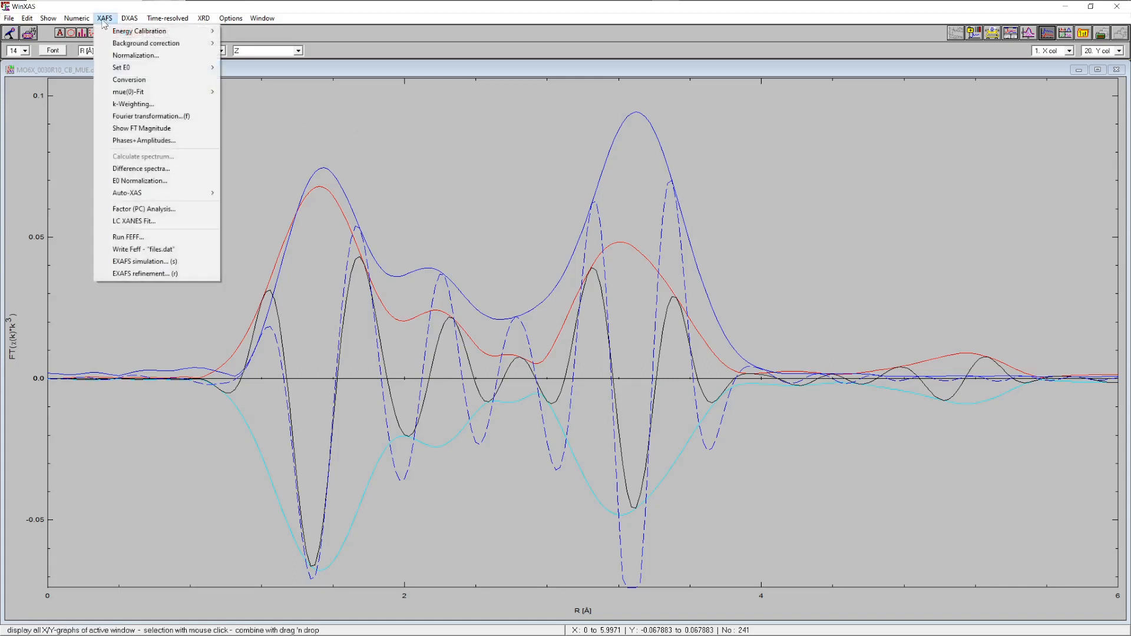
pyautogui.click(141, 274)
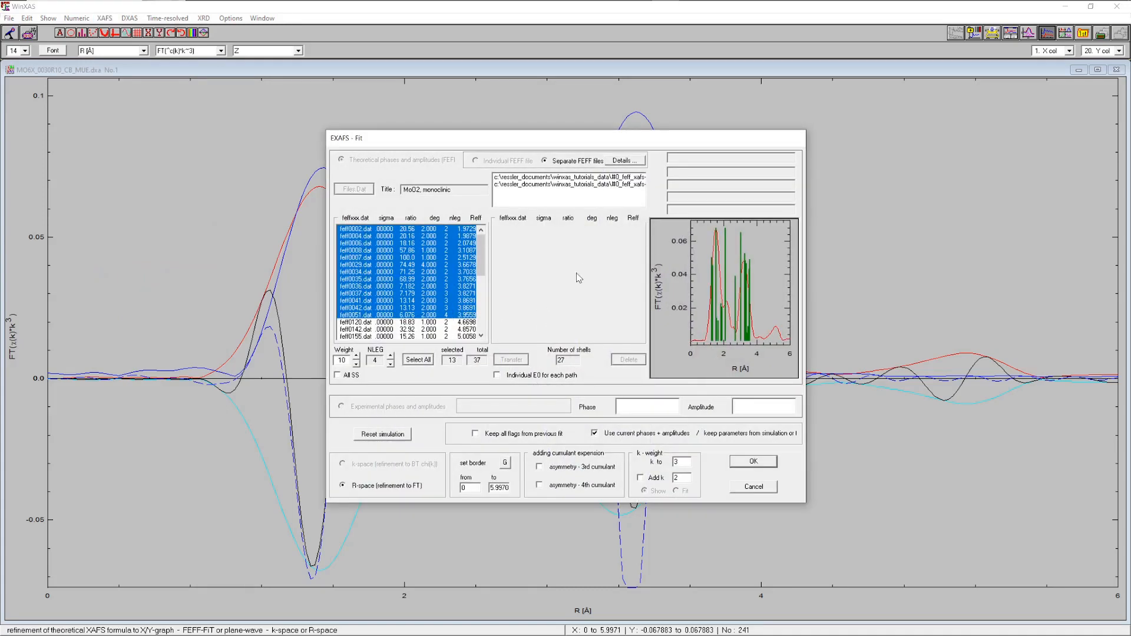
pyautogui.click(505, 463)
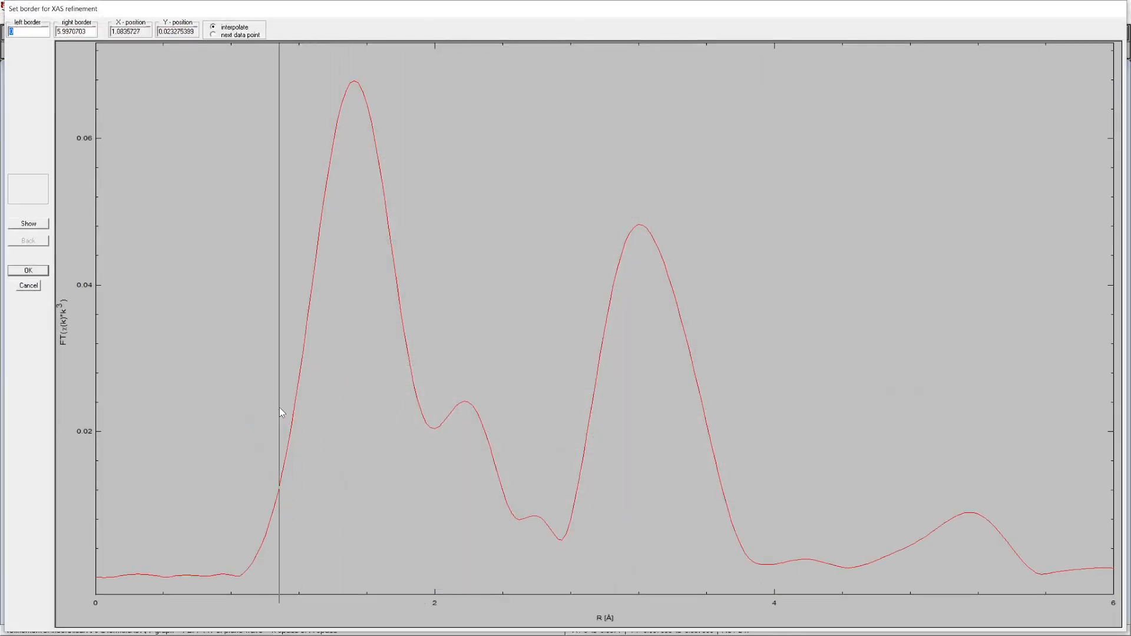
pyautogui.click(263, 409)
pyautogui.click(738, 386)
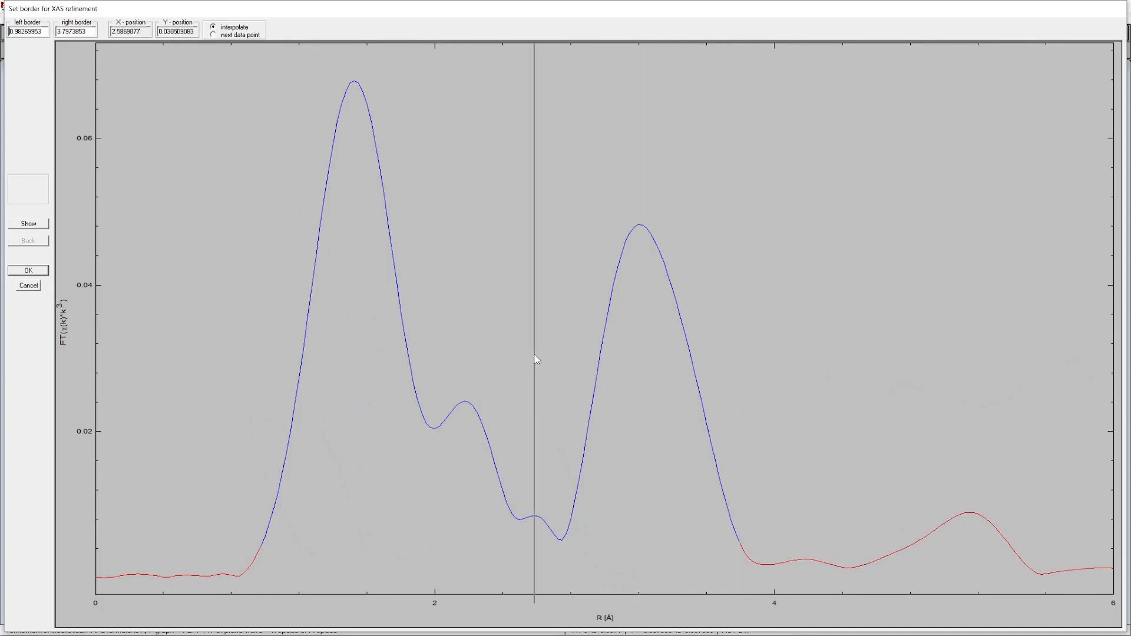
pyautogui.click(29, 270)
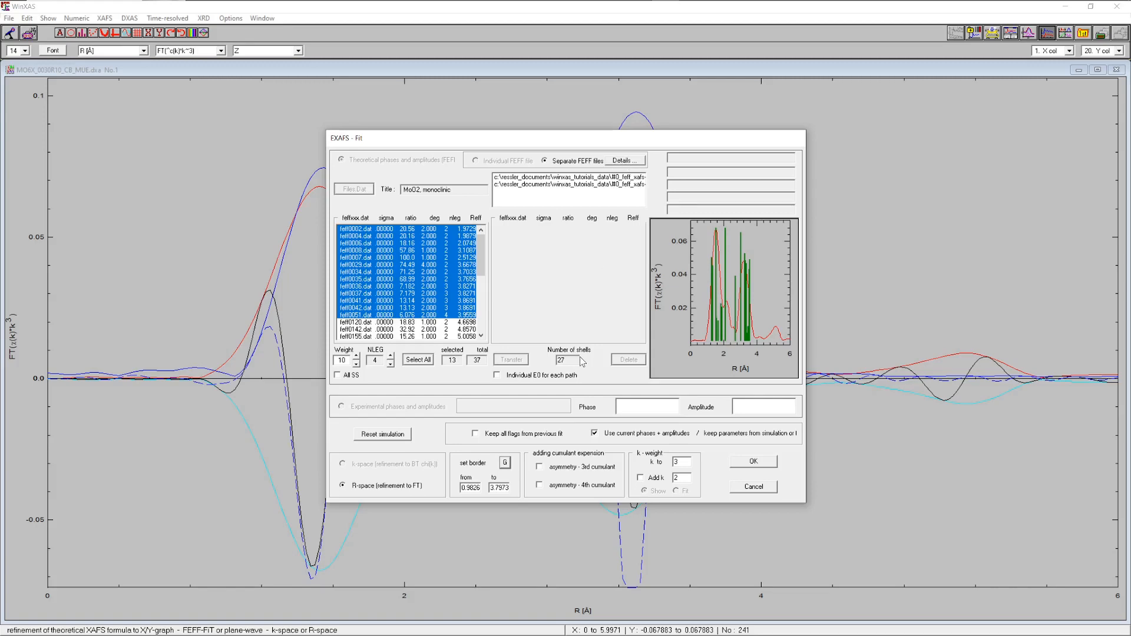
pyautogui.click(753, 462)
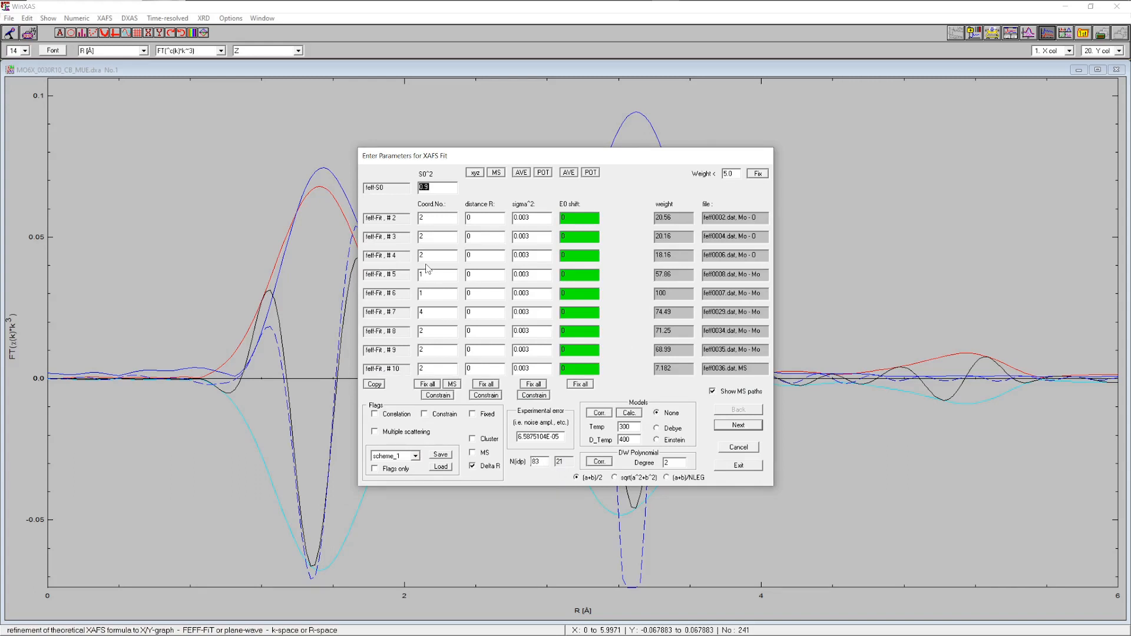
# - Fix S0^2 and all coordination numbers in the fit parameters
pyautogui.click(436, 187)
pyautogui.click(484, 416)
pyautogui.click(428, 384)
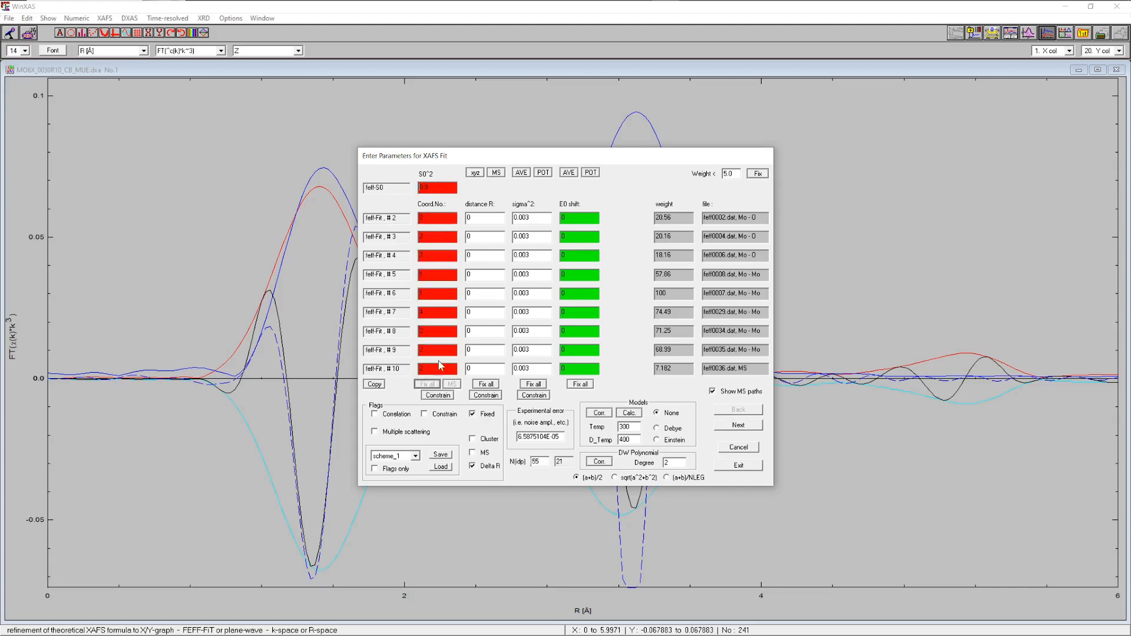
# - Correlate the MoO2 Mo-O sigma^2 of feff0004 and feff0006 to that of feff0002 with a factor of 1
pyautogui.click(537, 216)
pyautogui.click(394, 415)
pyautogui.click(497, 259)
pyautogui.click(497, 265)
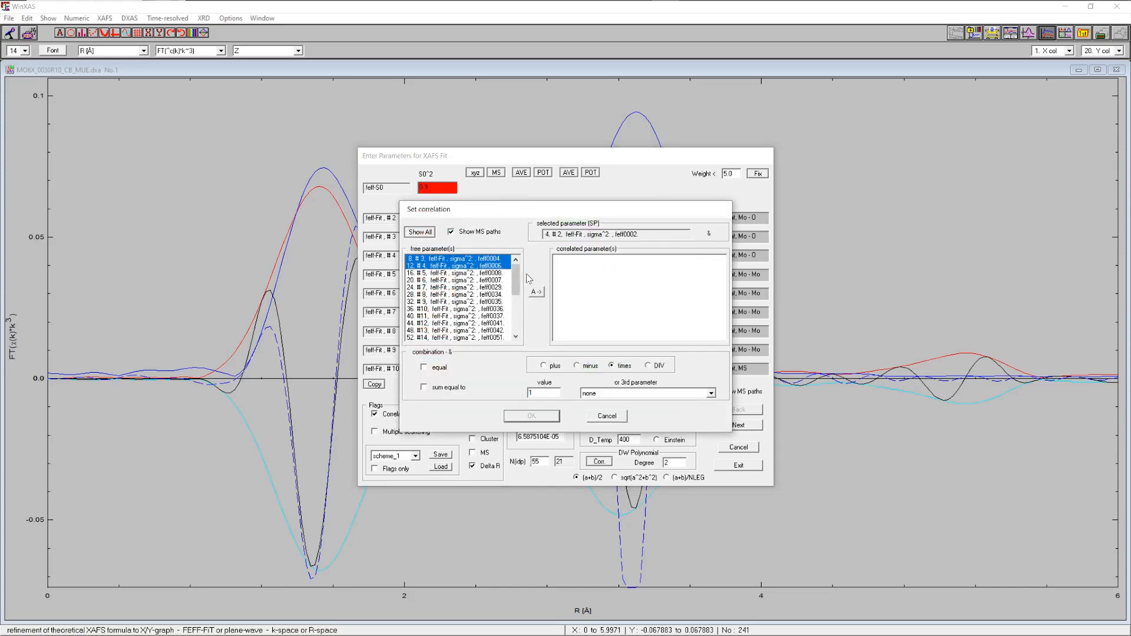
pyautogui.click(536, 293)
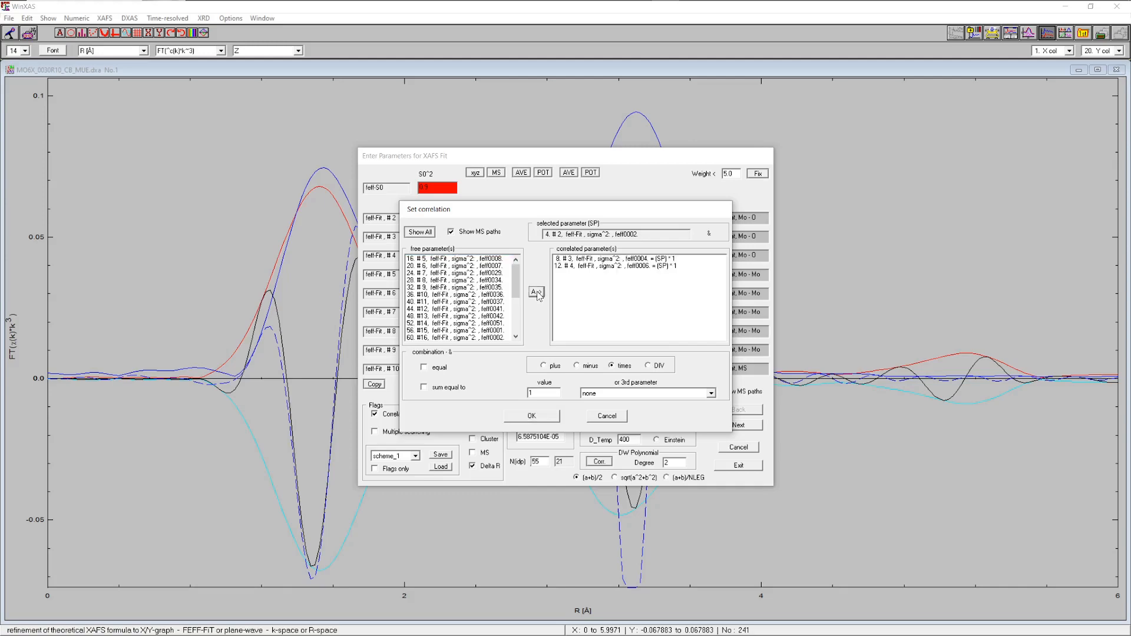
pyautogui.click(545, 418)
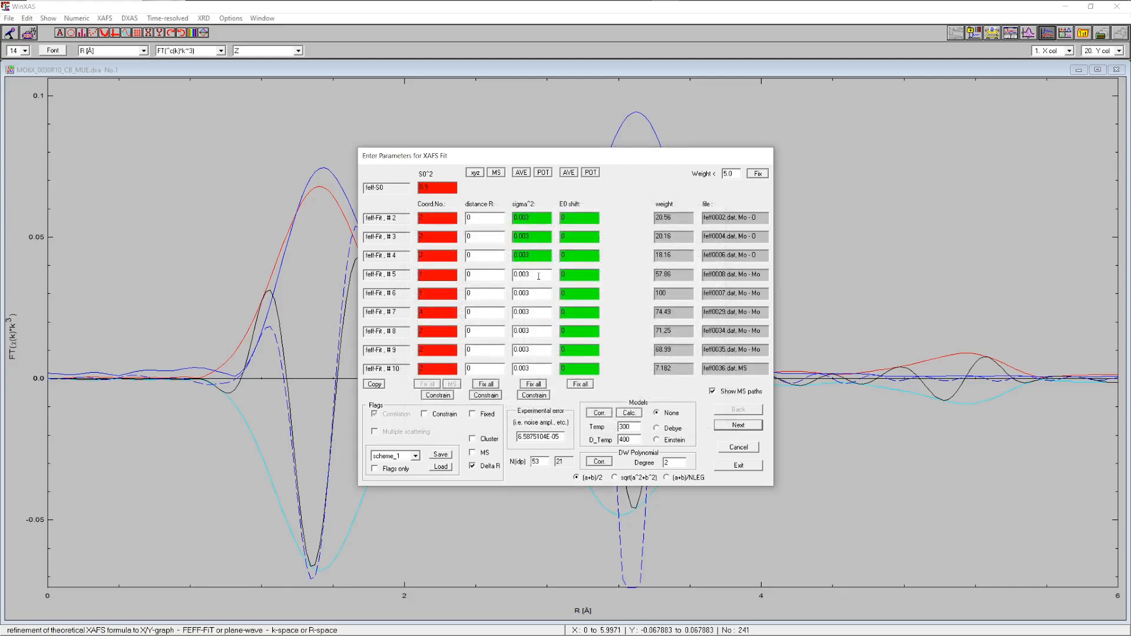
# - Correlate the sigma^2 of the remaining MoO2 paths, feff0007 through feff0051, to that of feff0008 with a factor of 1
pyautogui.click(396, 414)
pyautogui.click(480, 259)
pyautogui.moveTo(480, 263); pyautogui.dragTo(478, 320)
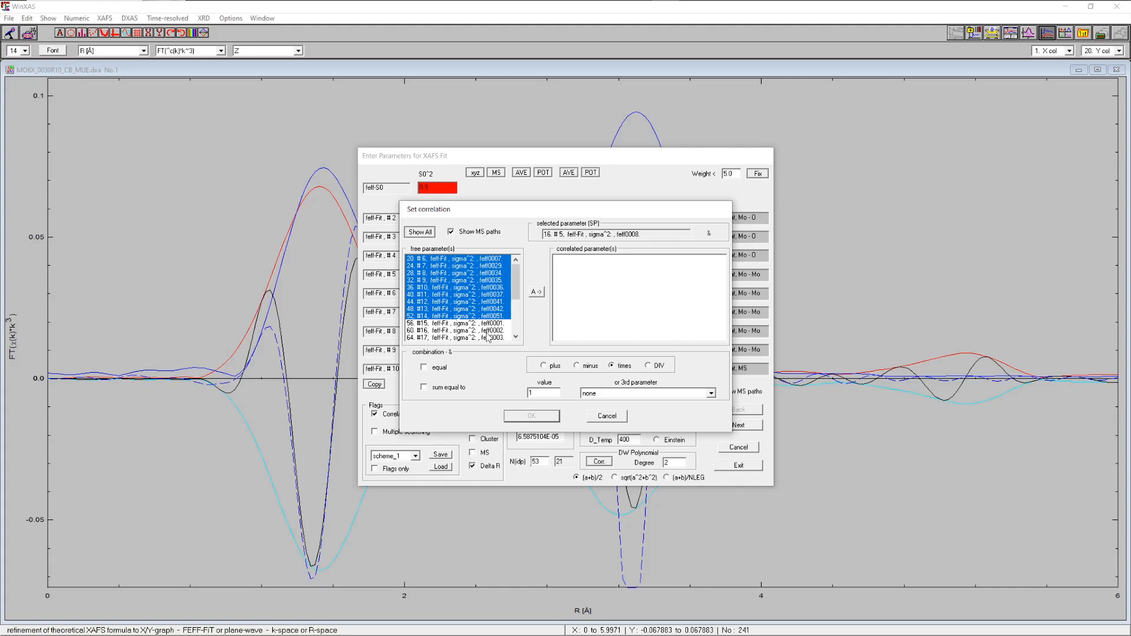
pyautogui.click(537, 292)
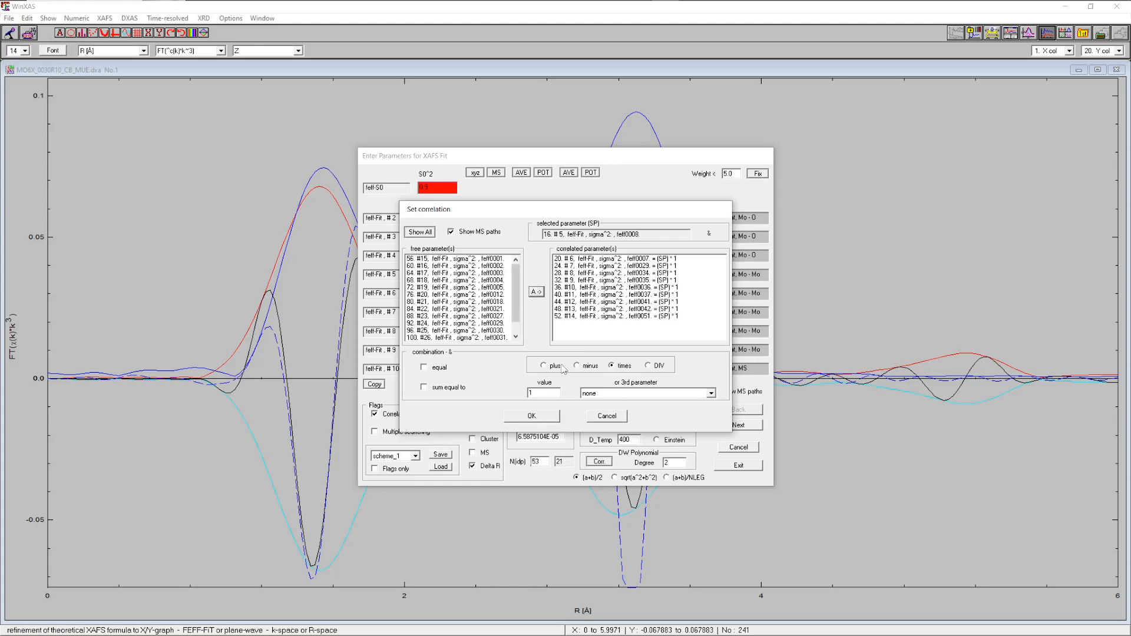
pyautogui.click(532, 416)
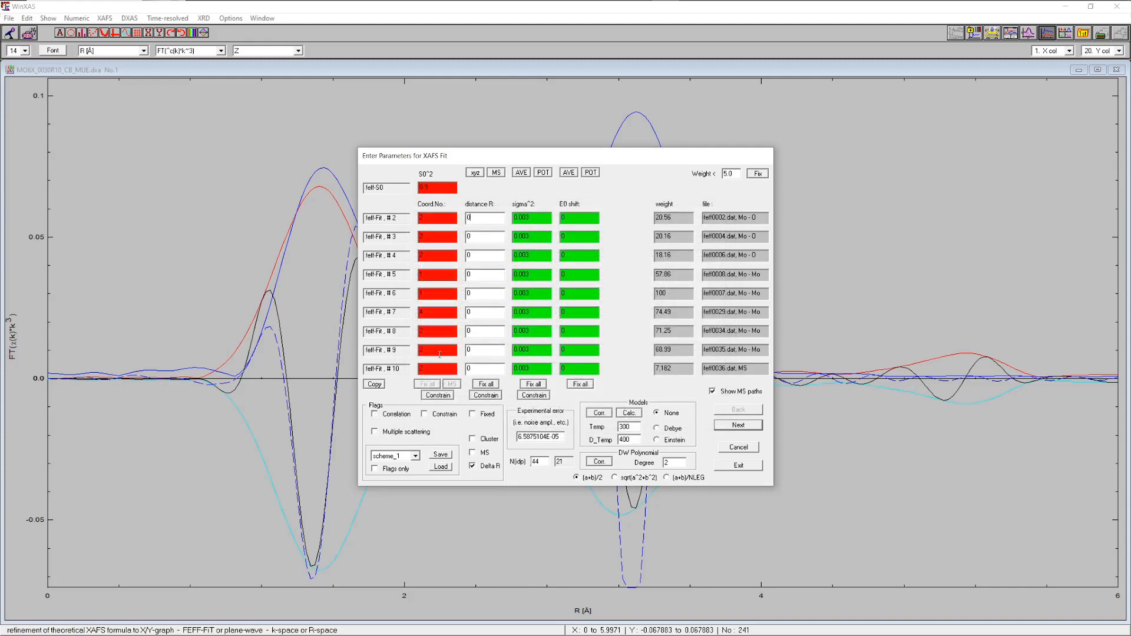
# - Correlate the MoO2 Mo-O distances of feff0004 and feff0006 to the feff0002 distance with a factor of 1
pyautogui.click(406, 415)
pyautogui.click(464, 259)
pyautogui.keyDown('shift'); pyautogui.click(467, 266); pyautogui.keyUp('shift')
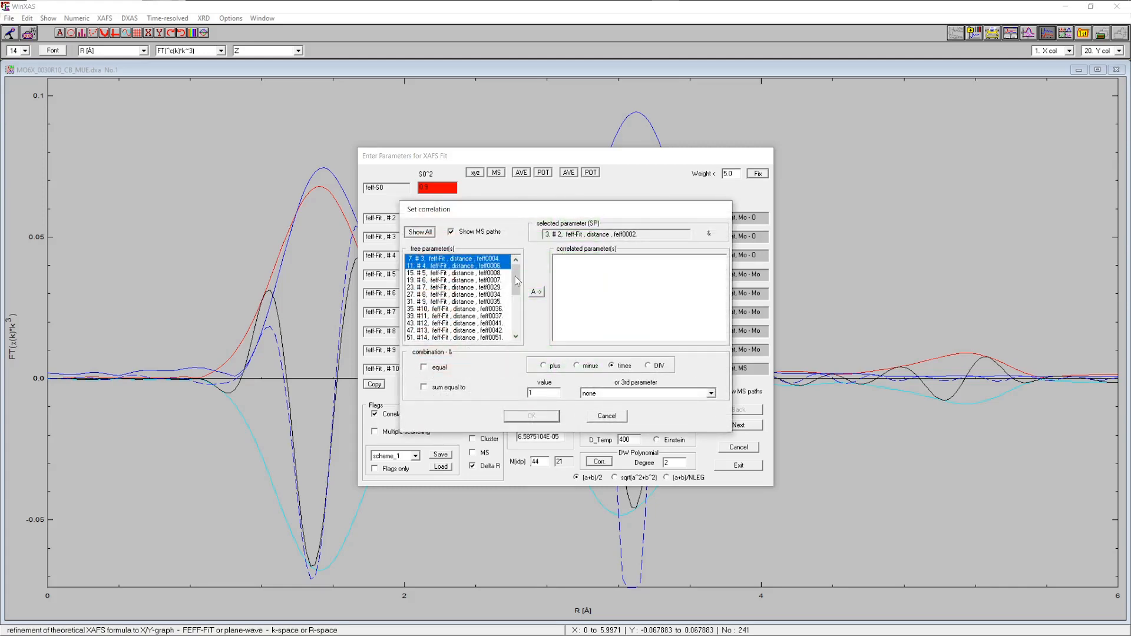
pyautogui.click(535, 292)
pyautogui.click(548, 417)
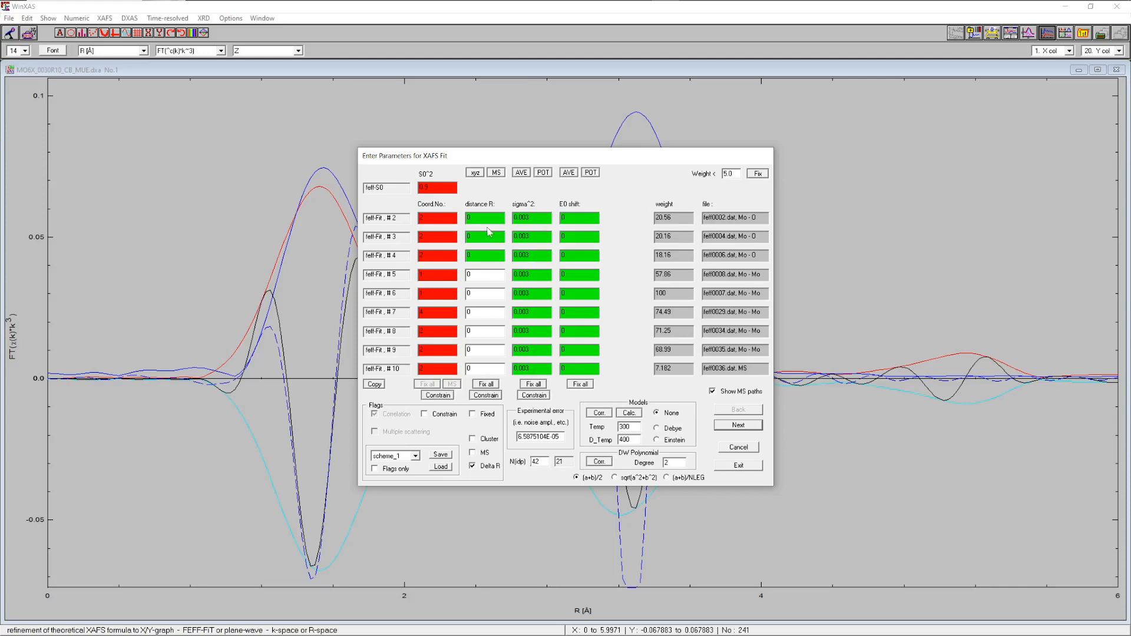
# - Correlate the distances of the MoO2 paths feff0007 through feff0051 to the feff0008 distance with a factor of 1
pyautogui.click(482, 275)
pyautogui.click(392, 417)
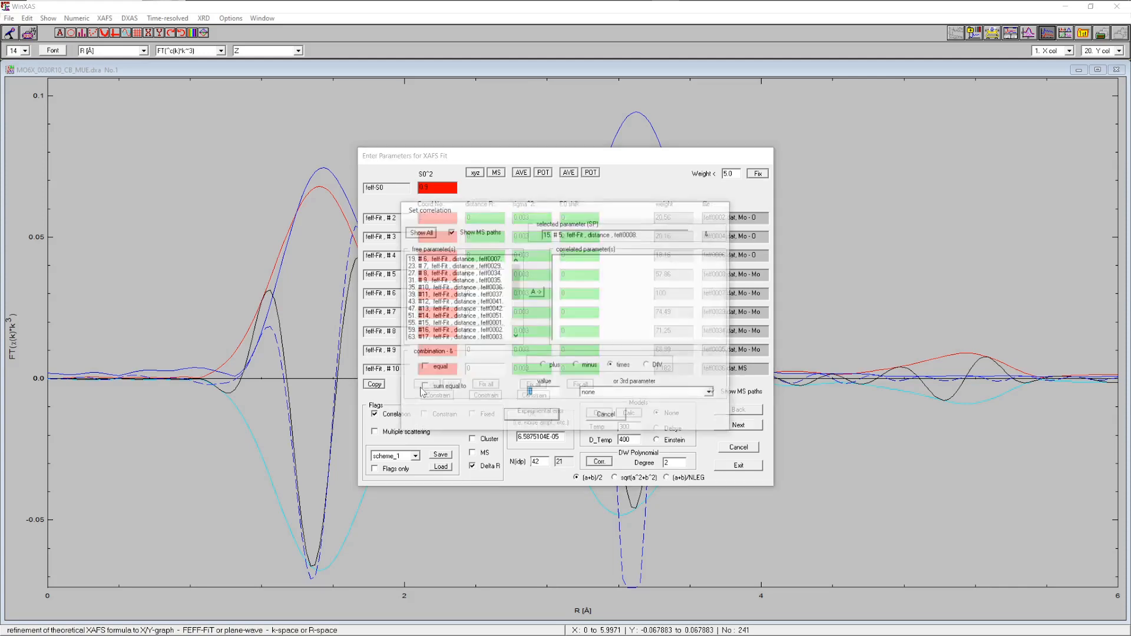
pyautogui.moveTo(475, 259); pyautogui.dragTo(481, 318)
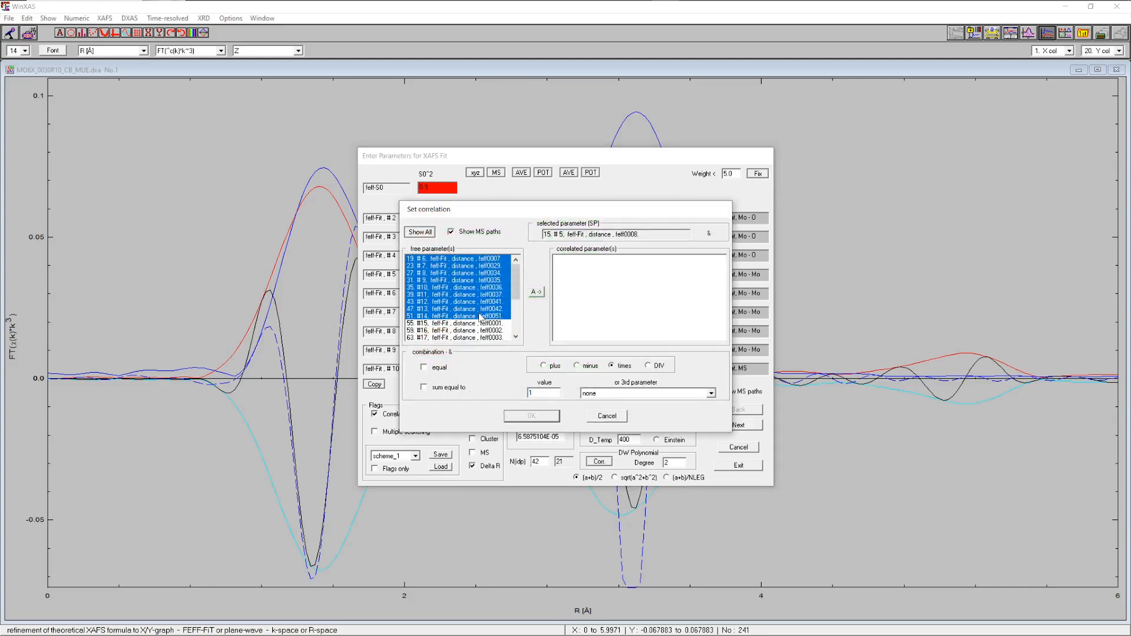
pyautogui.click(536, 292)
pyautogui.click(531, 416)
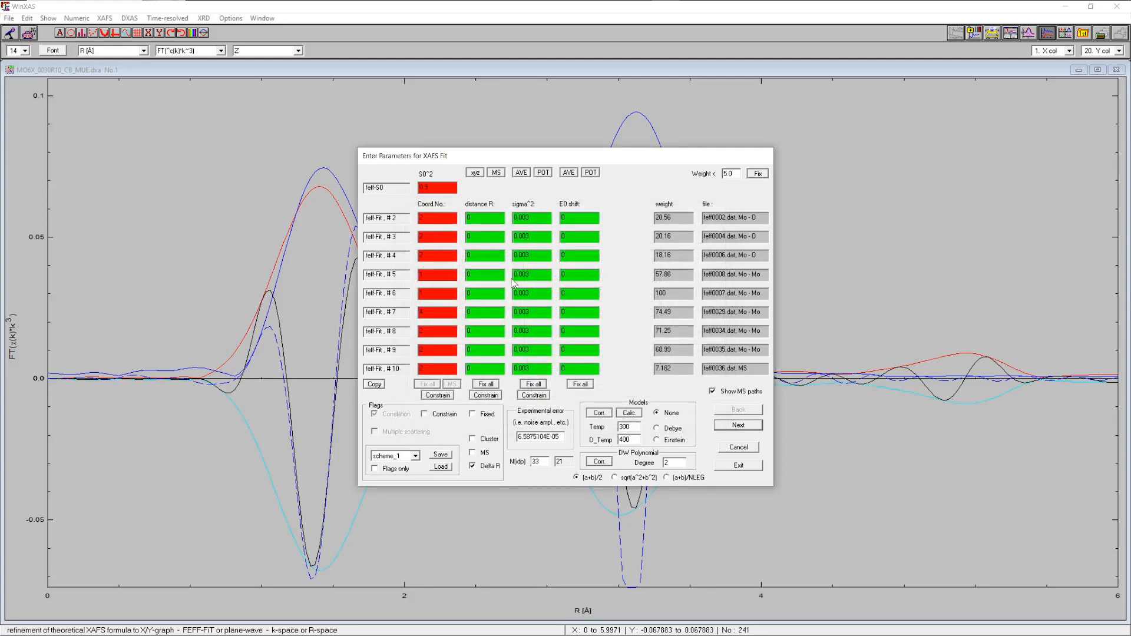
# - For the MoO3 Mo-O paths, correlate the sigma^2 of feff0002 through feff0005 to that of feff0001 with a factor of 1
pyautogui.click(730, 425)
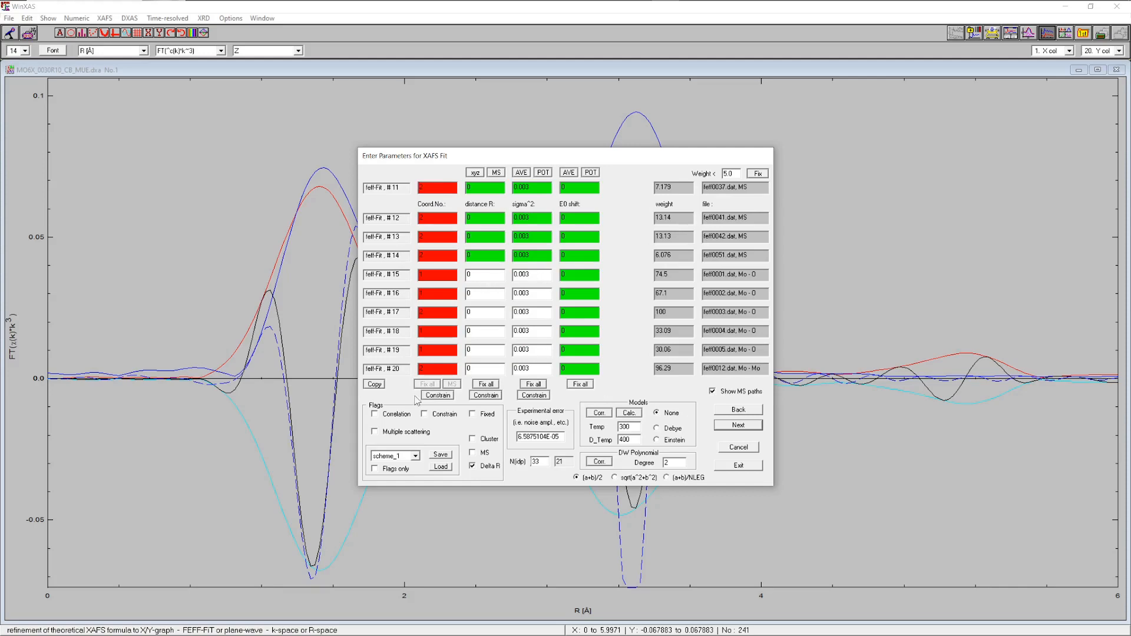
pyautogui.click(395, 414)
pyautogui.moveTo(458, 259); pyautogui.dragTo(457, 281)
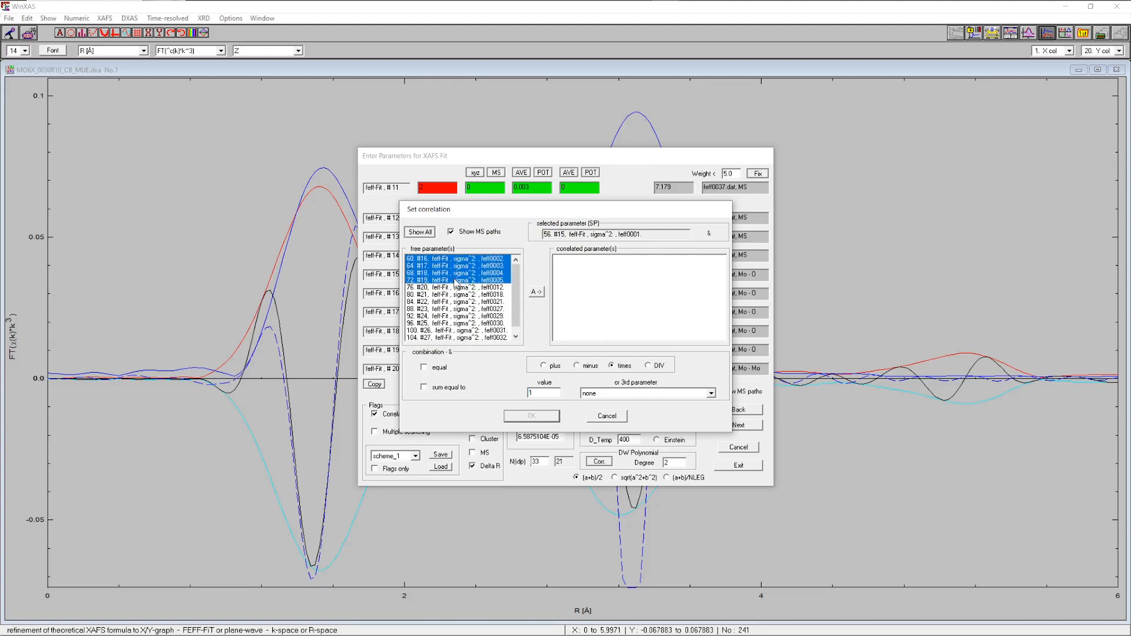
pyautogui.click(535, 292)
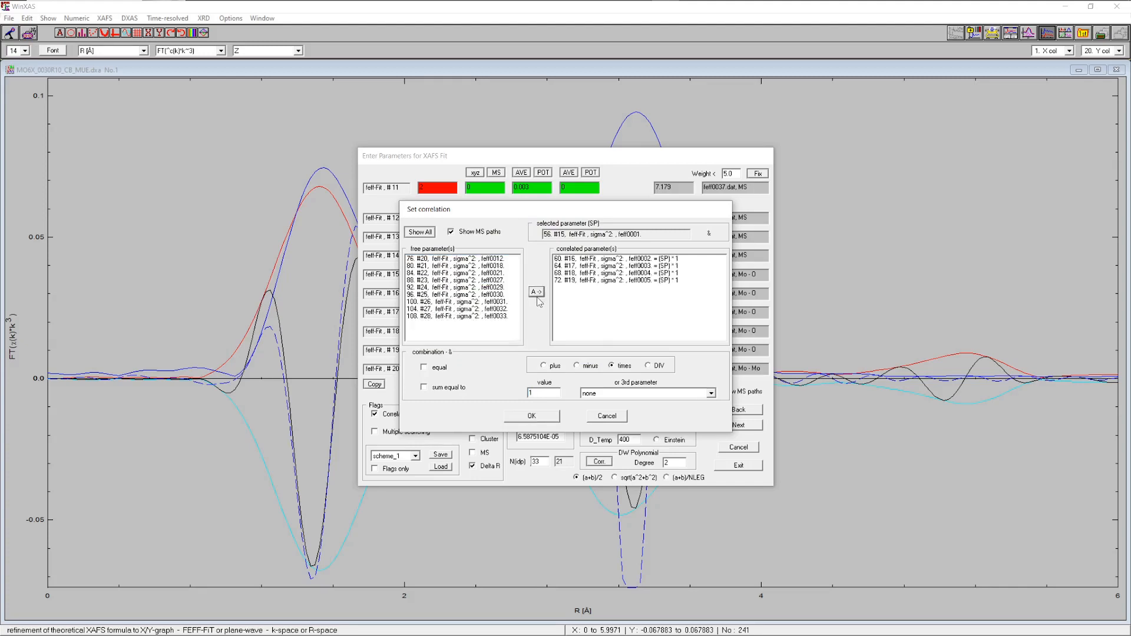
pyautogui.click(531, 416)
# - Correlate the sigma^2 of the MoO3 paths feff0018 through feff0033 to that of feff0012 with a factor of 1
pyautogui.click(541, 368)
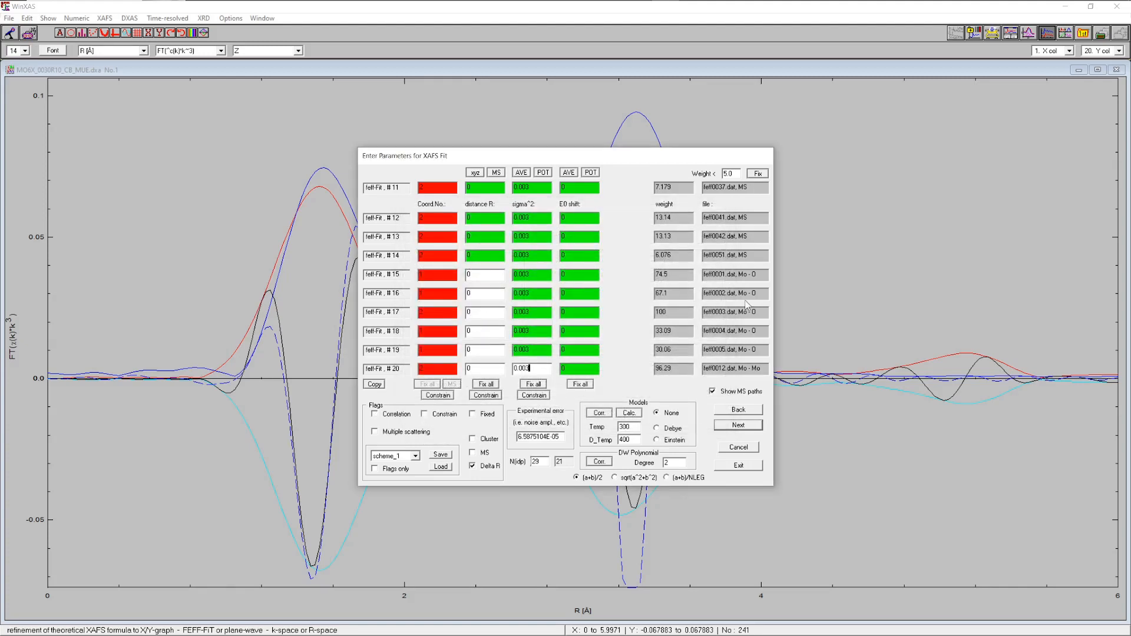
pyautogui.click(398, 416)
pyautogui.moveTo(480, 259); pyautogui.dragTo(483, 311)
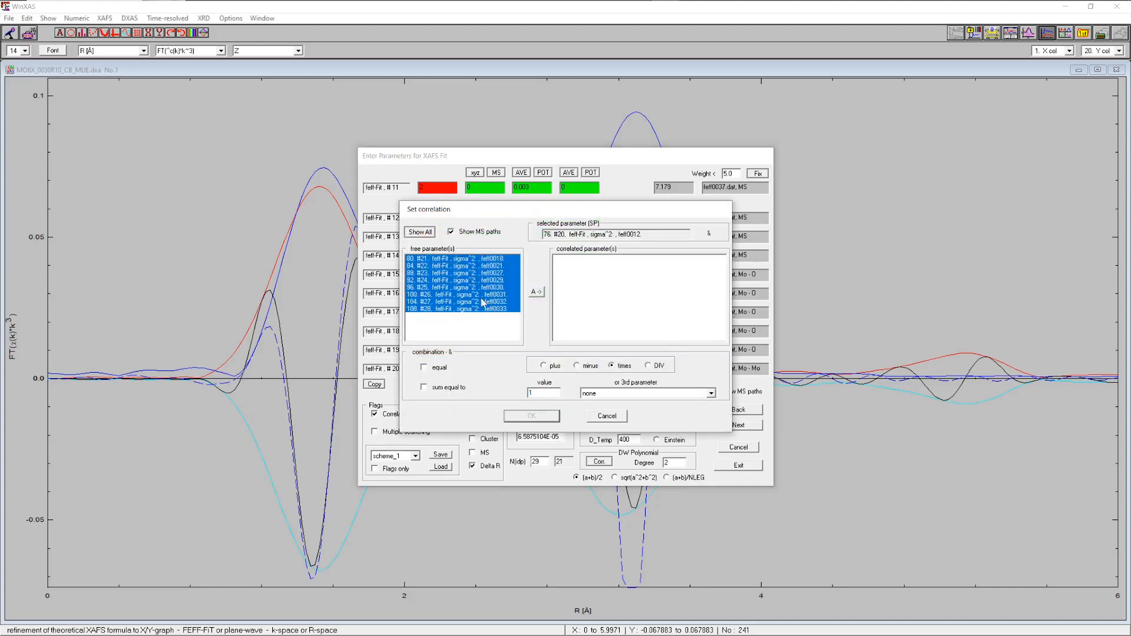
pyautogui.click(535, 292)
pyautogui.click(532, 416)
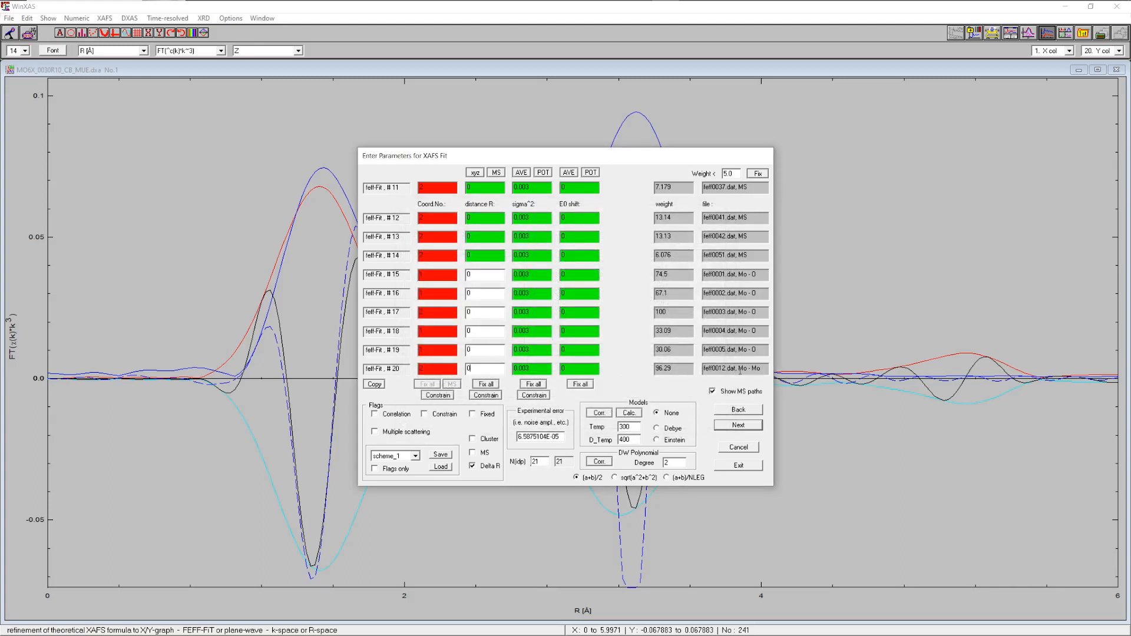
# - Correlate the distances of the MoO3 paths feff0018 through feff0033 to the feff0012 distance with a factor of 1
pyautogui.click(396, 416)
pyautogui.moveTo(488, 294); pyautogui.dragTo(489, 359)
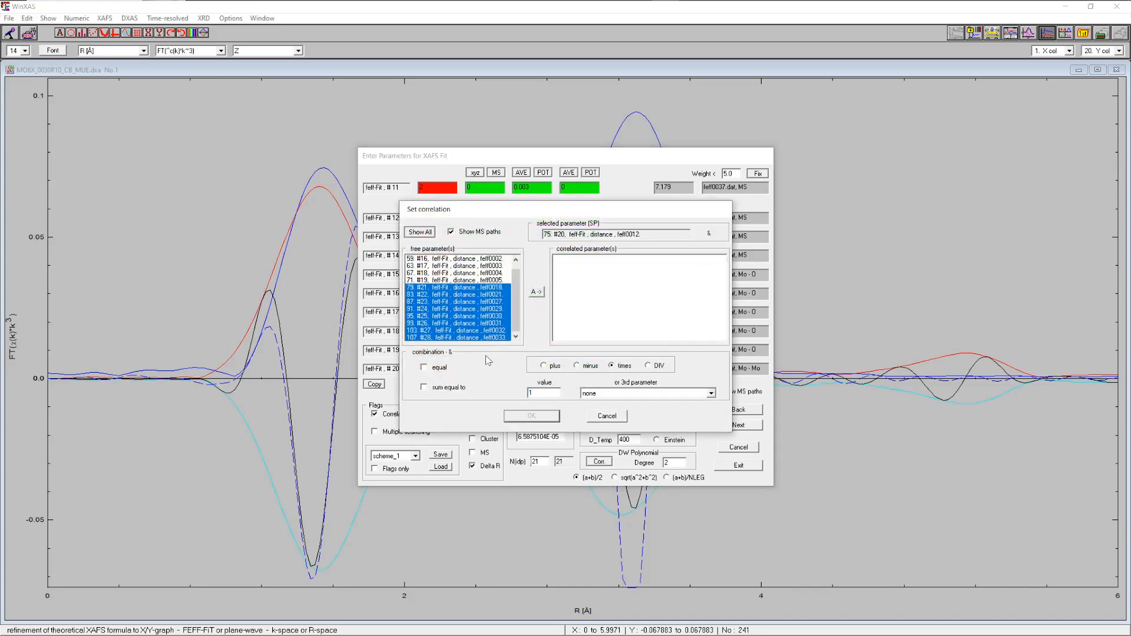
pyautogui.click(538, 295)
pyautogui.click(528, 418)
# - Correlate the MoO3 distances of feff0002, feff0003 and feff0005 to feff0001 with a factor of 1, leaving feff0004 free
pyautogui.click(493, 279)
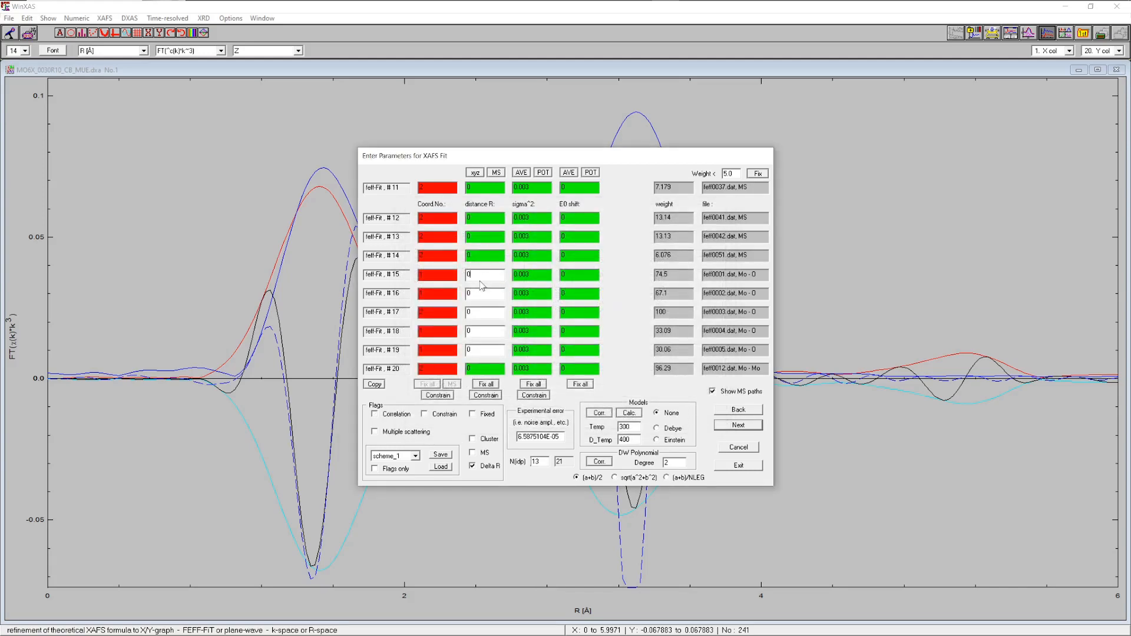
pyautogui.click(399, 417)
pyautogui.moveTo(474, 259); pyautogui.dragTo(471, 300)
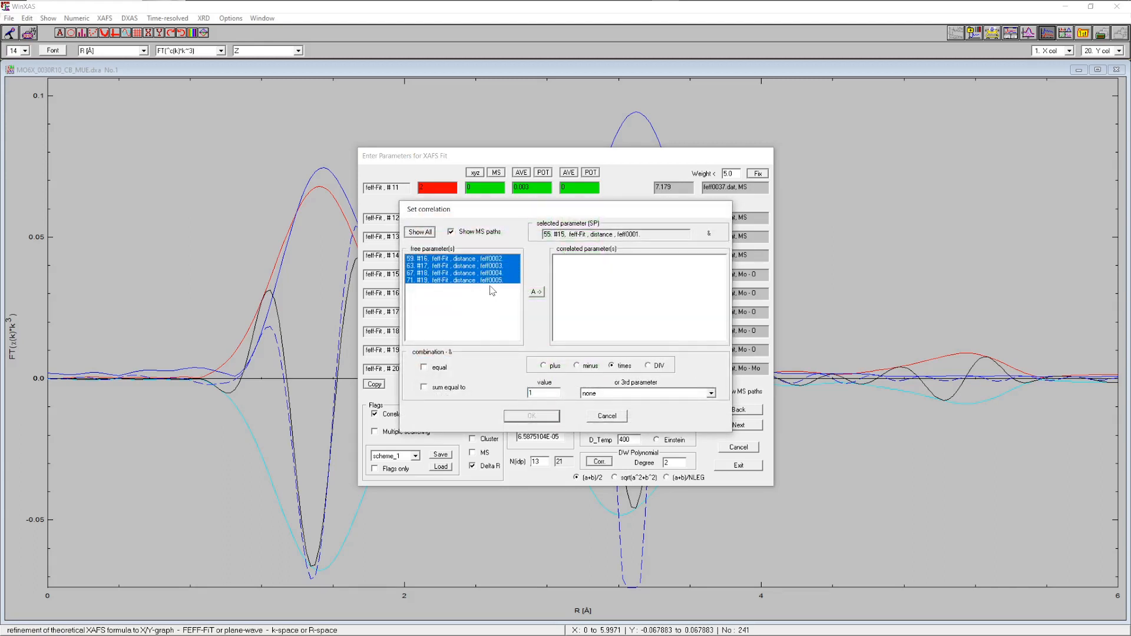
pyautogui.keyDown('ctrl'); pyautogui.click(480, 274); pyautogui.keyUp('ctrl')
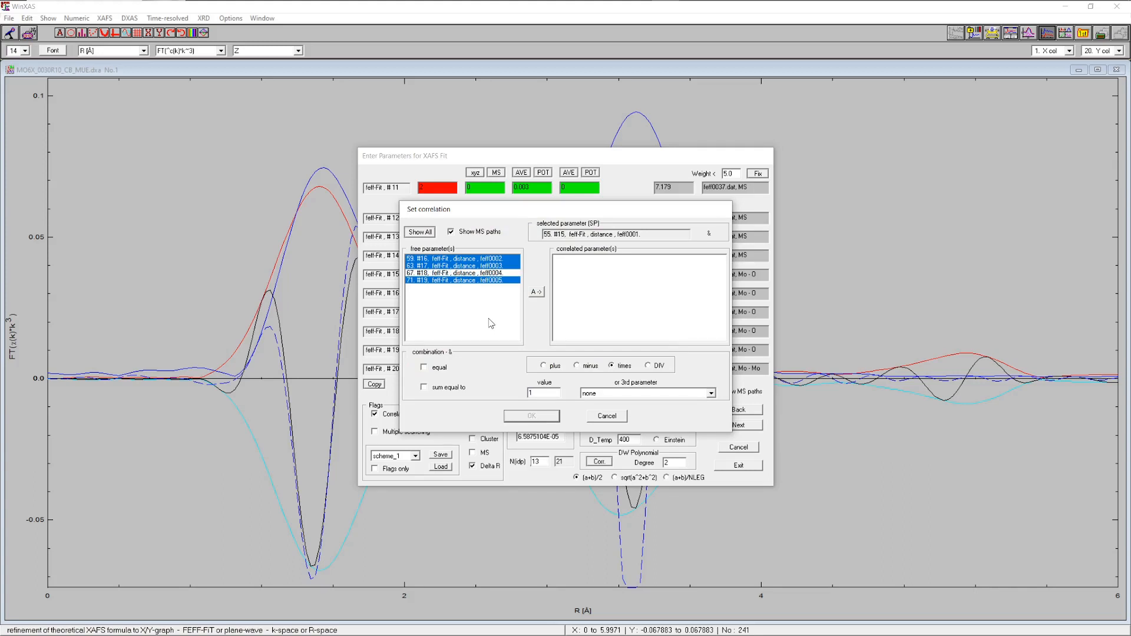
pyautogui.click(537, 293)
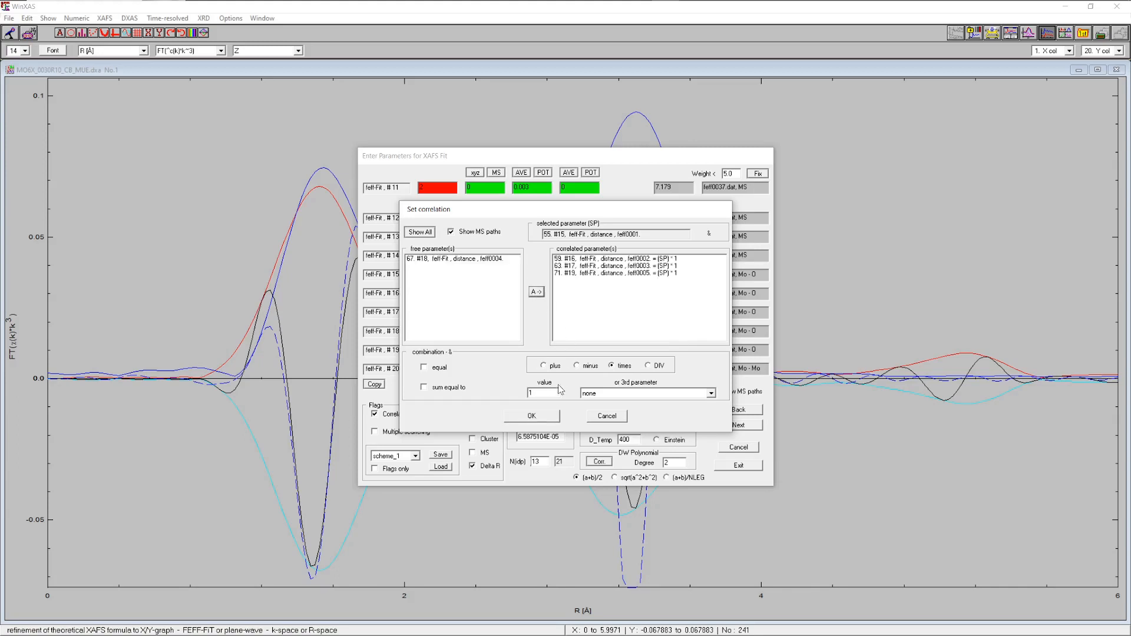
pyautogui.click(531, 416)
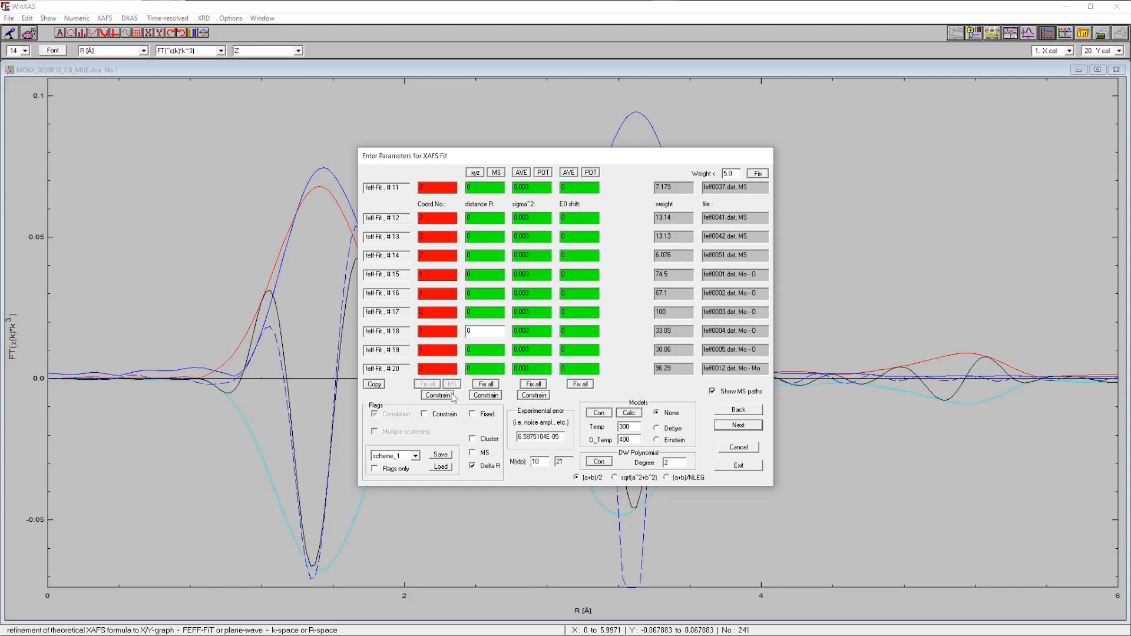
# - Constrain sigma^2 with a top border of 0.05 and the distances with a bottom border of -0.25
pyautogui.click(533, 395)
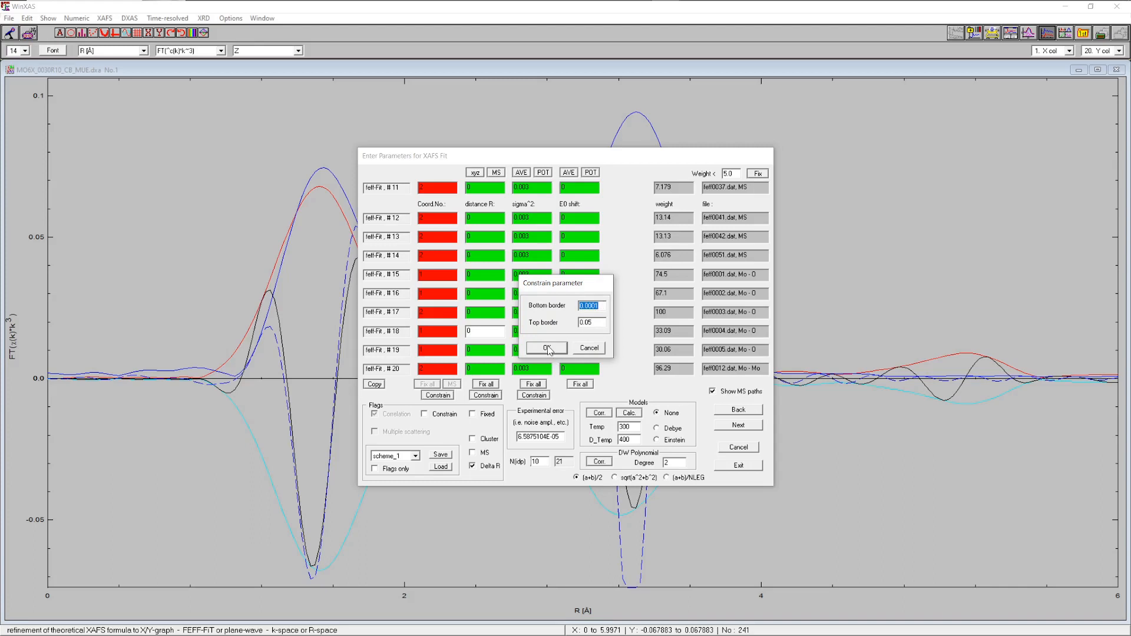
pyautogui.click(547, 348)
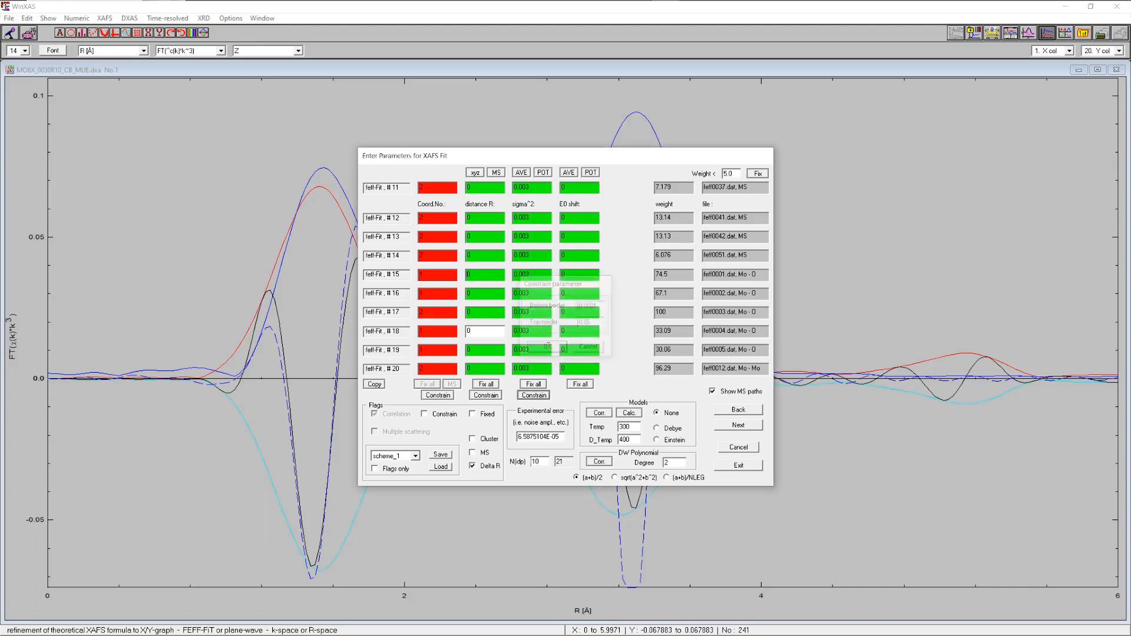
pyautogui.click(486, 395)
pyautogui.click(590, 305)
pyautogui.press('Tab')
pyautogui.press('Left')
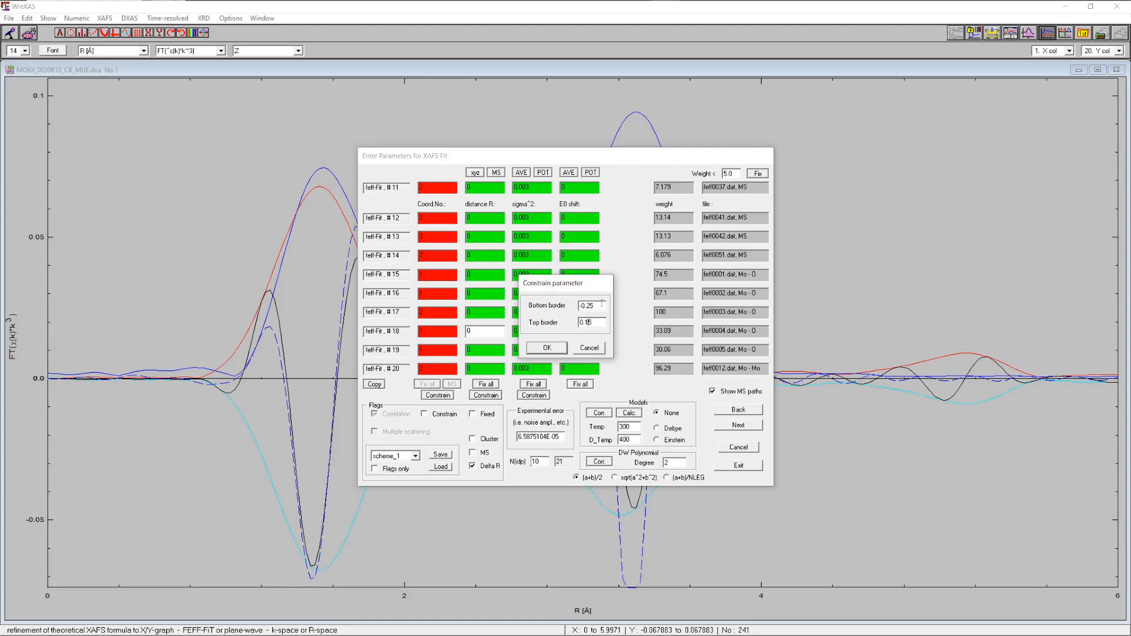
pyautogui.click(546, 348)
# - Run the combined MoO2 and MoO3 refinement and accept the fit
pyautogui.click(738, 466)
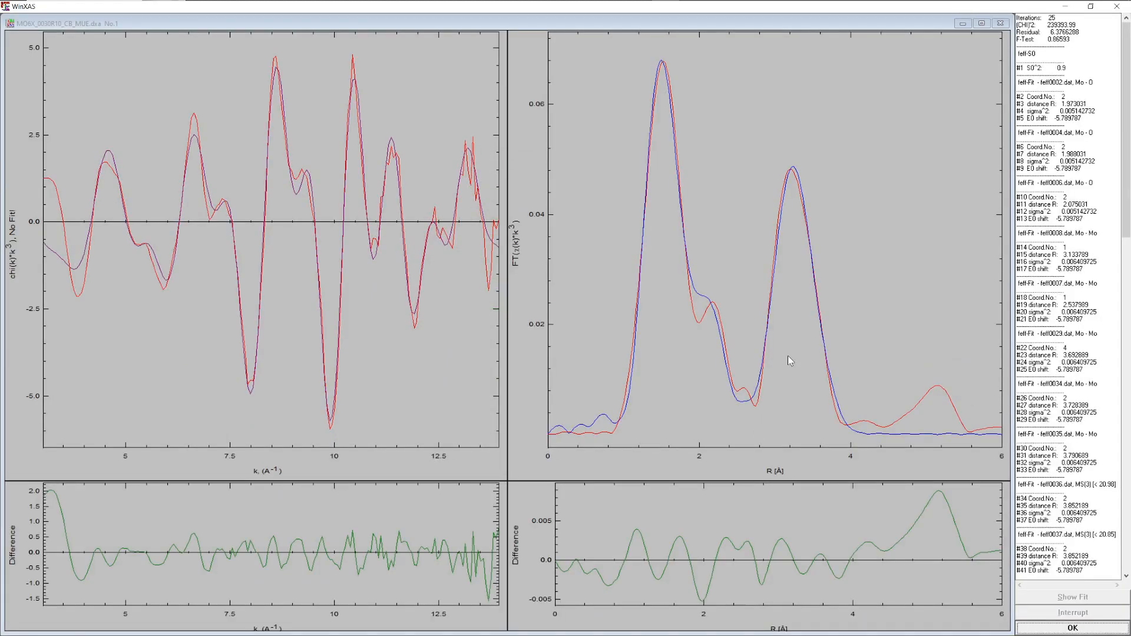
pyautogui.click(1032, 628)
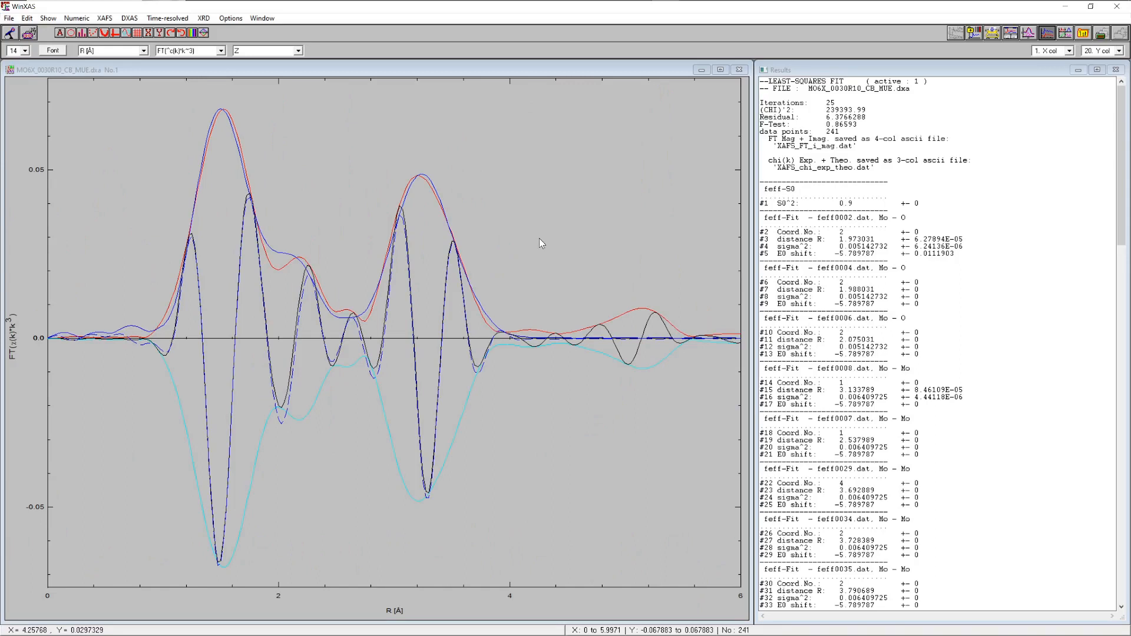
# - Show the detailed fit report of the combined MoO2 and MoO3 refinement and examine the FEFF file weights and parameter settings
pyautogui.rightClick(1026, 153)
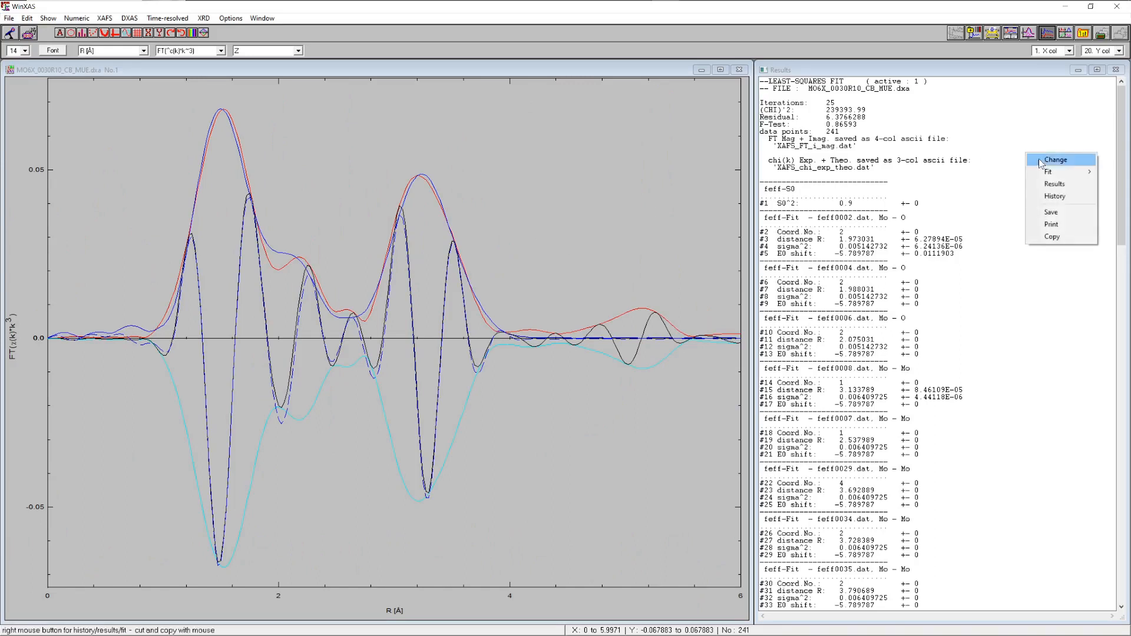
pyautogui.moveTo(1052, 180)
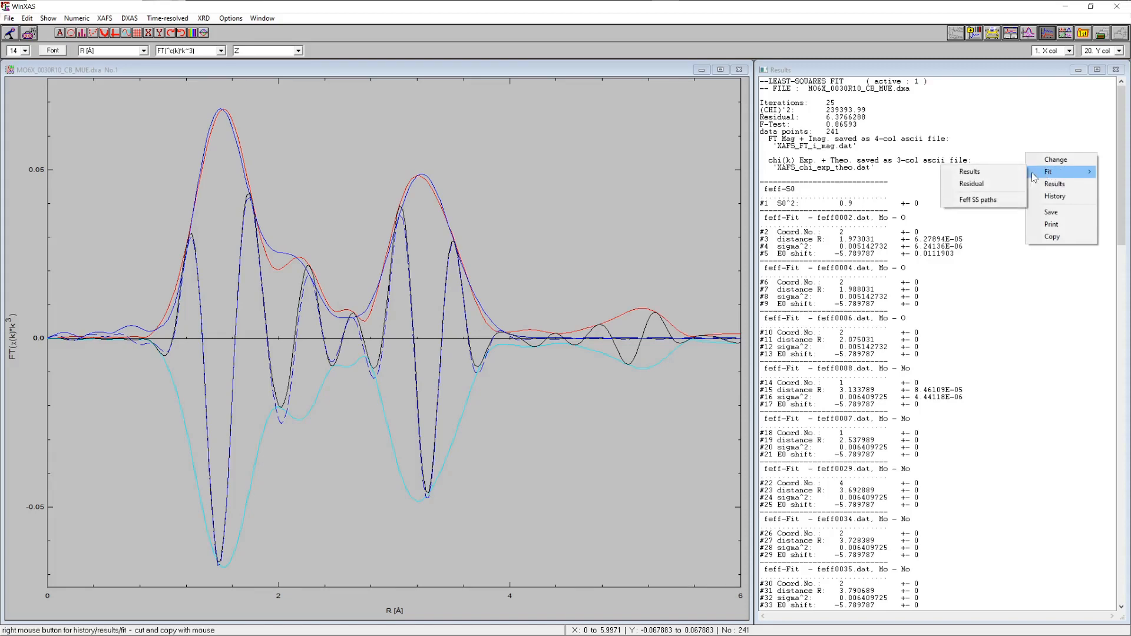
pyautogui.click(982, 201)
pyautogui.hotkey('alt', 'Tab')
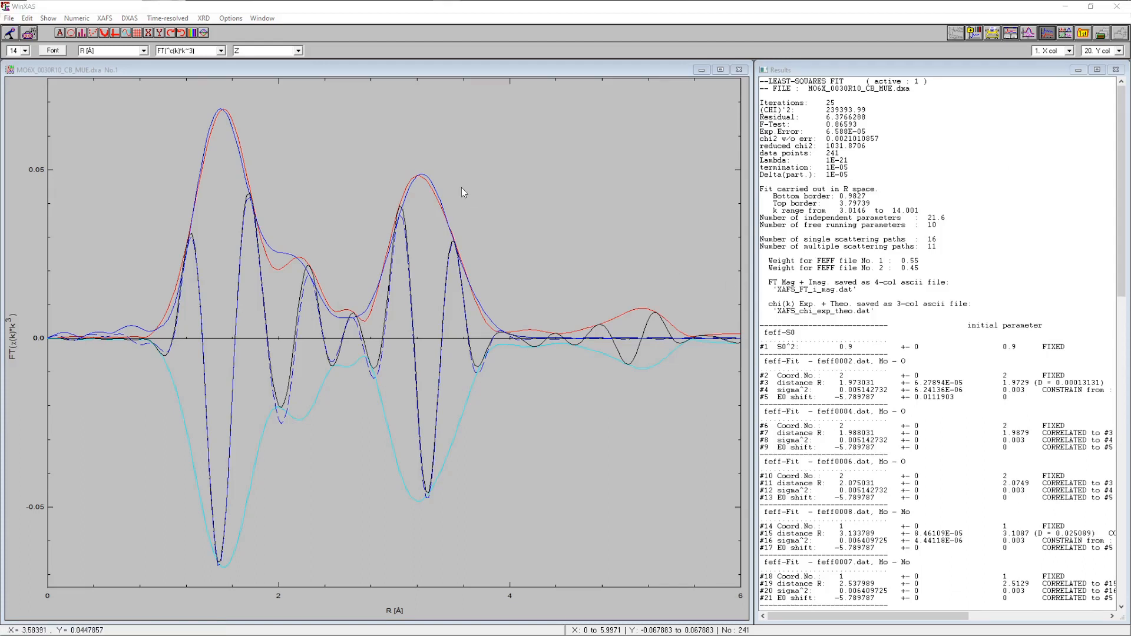
# - Return to the chi(k) spectrum of column 20 and start recording a macro as xas.MAK in the #11_MoO3_operando folder, overwriting the existing file
pyautogui.doubleClick(517, 191)
pyautogui.doubleClick(514, 198)
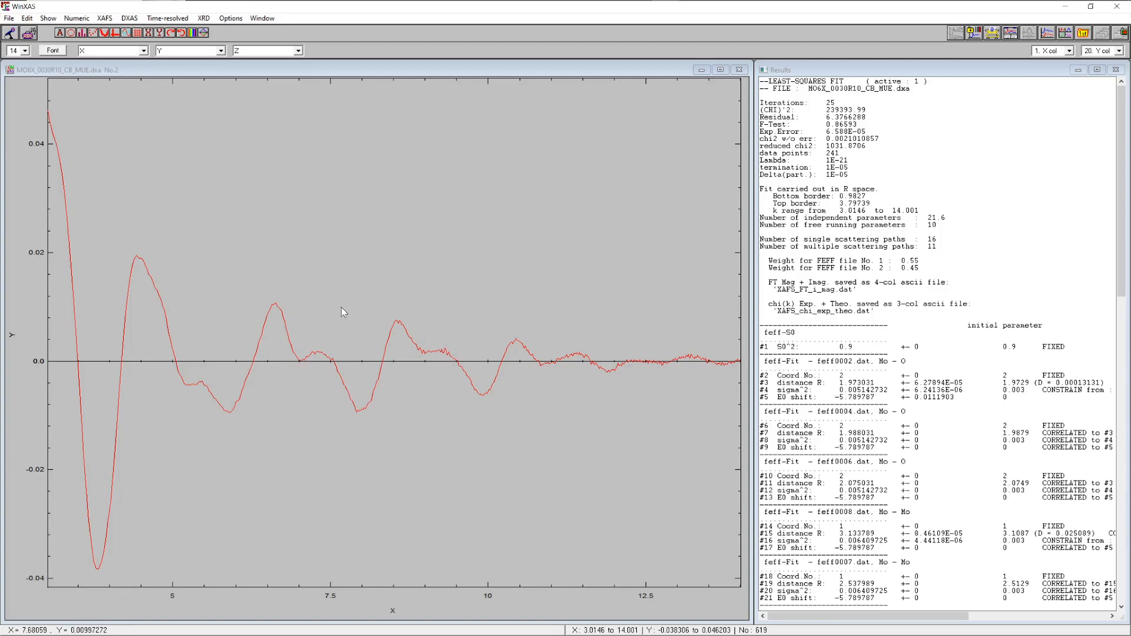
pyautogui.click(9, 34)
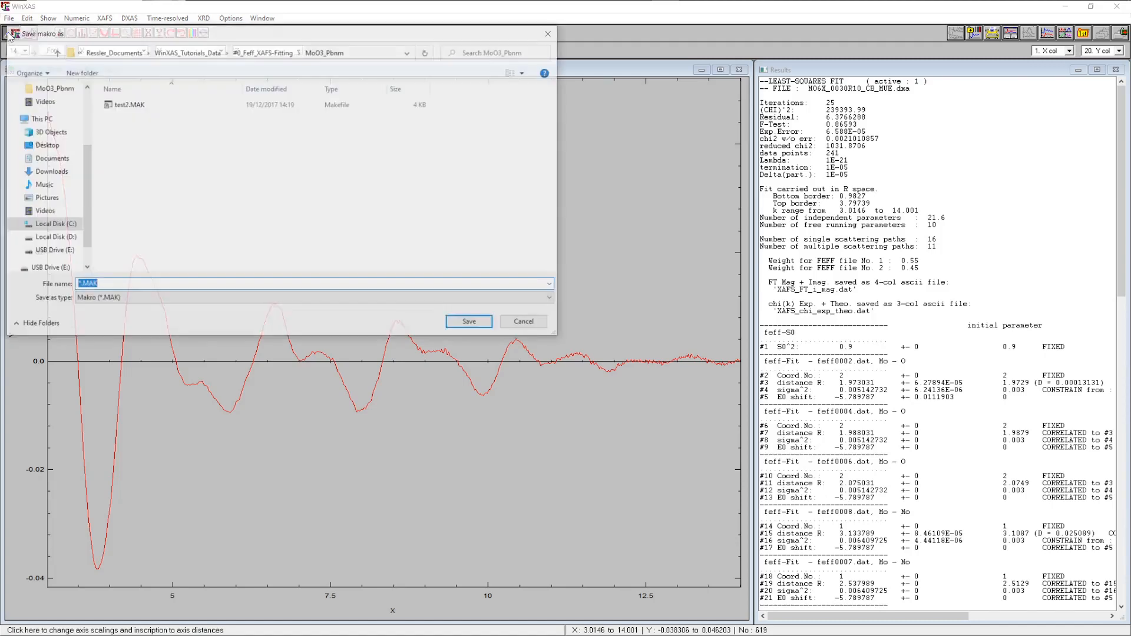
pyautogui.click(262, 53)
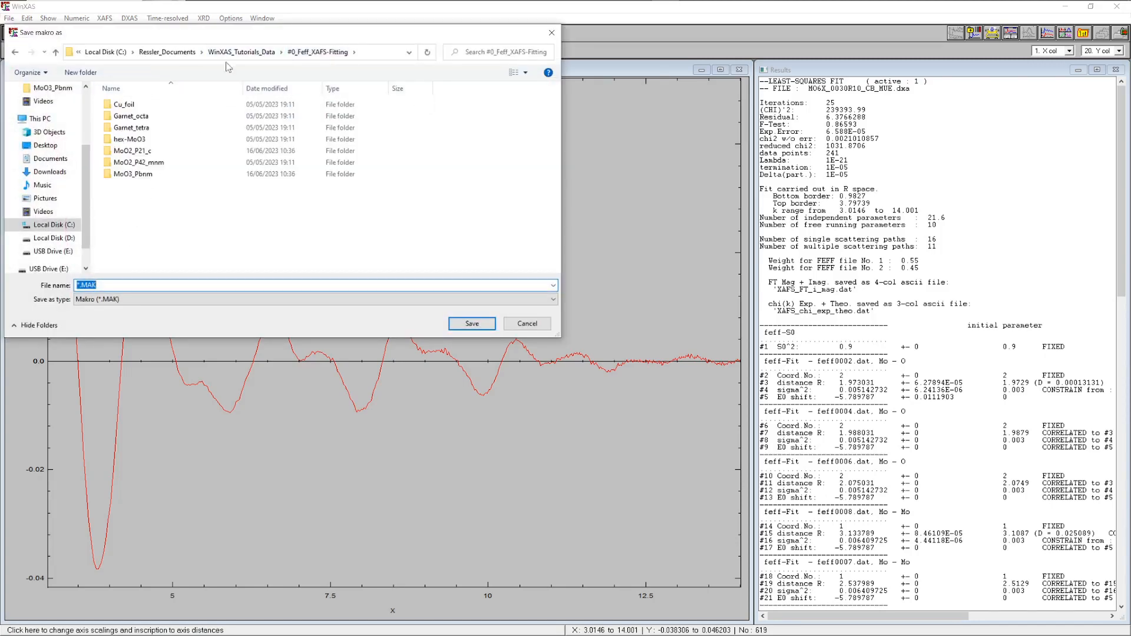
pyautogui.click(242, 52)
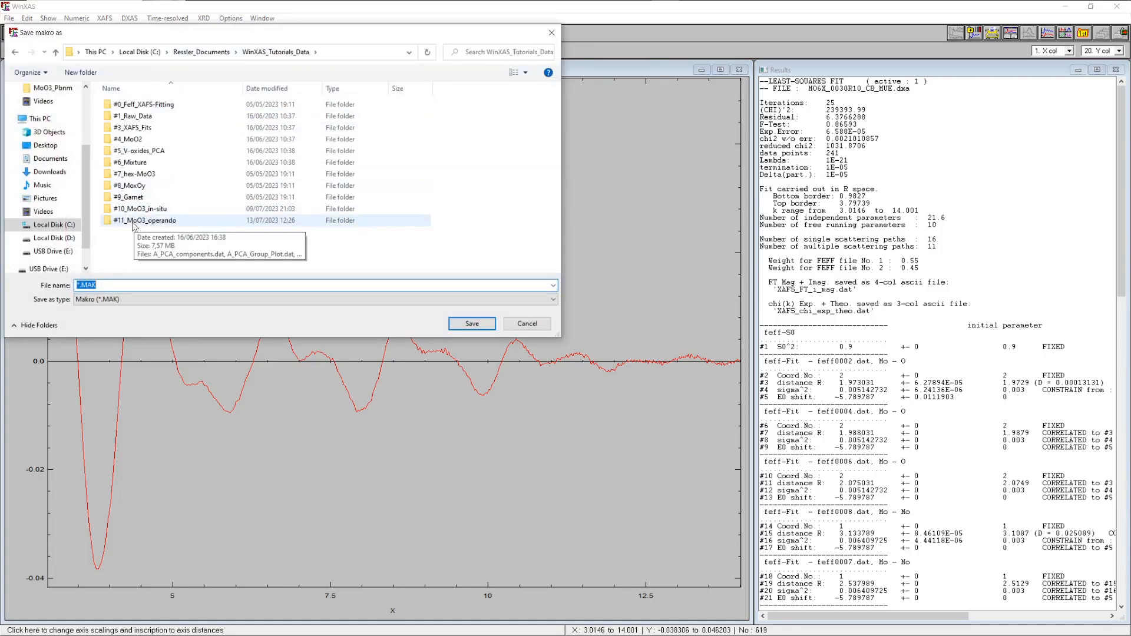
pyautogui.doubleClick(145, 219)
pyautogui.click(127, 116)
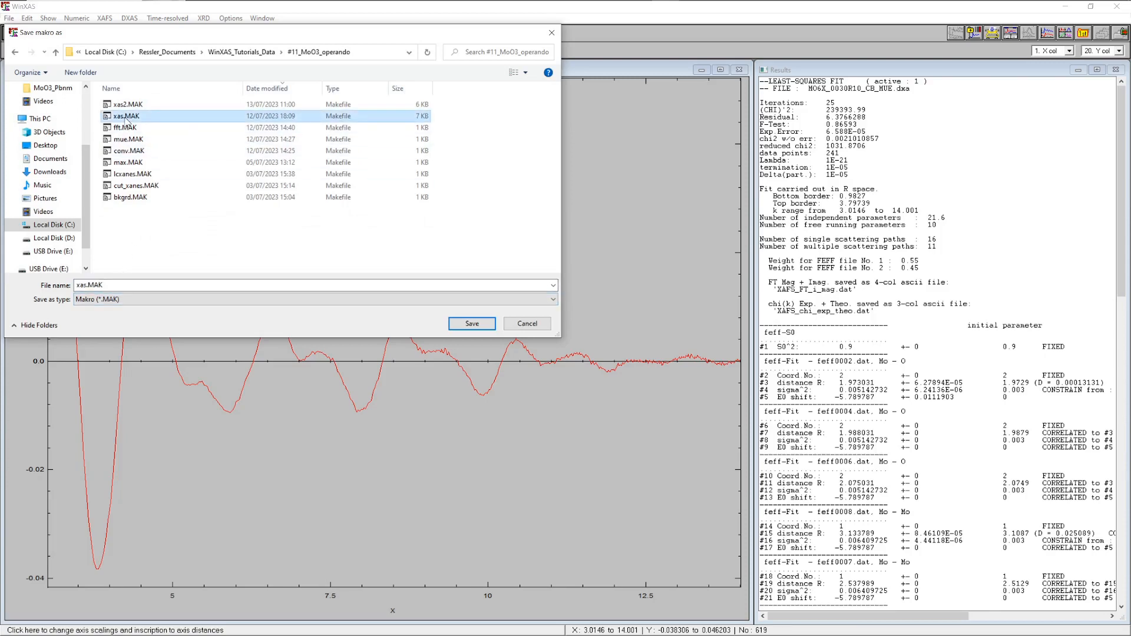
pyautogui.click(471, 324)
pyautogui.click(592, 324)
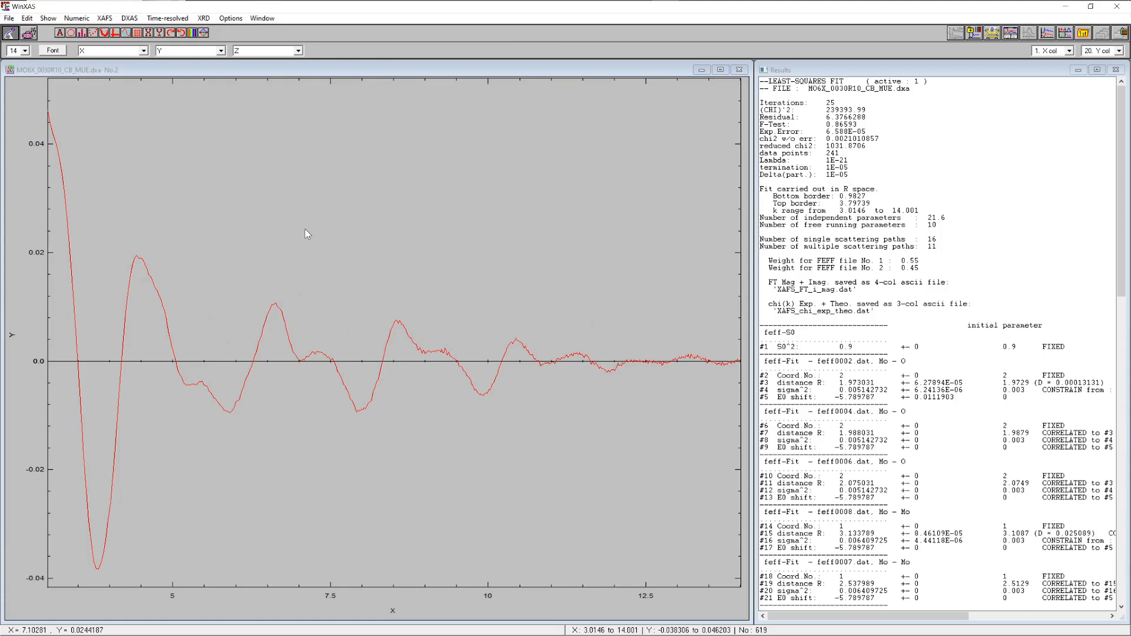
# - Fourier transform the chi(k) spectrum with a Bessel window, window parameter 4 and k-weight 3
pyautogui.click(104, 17)
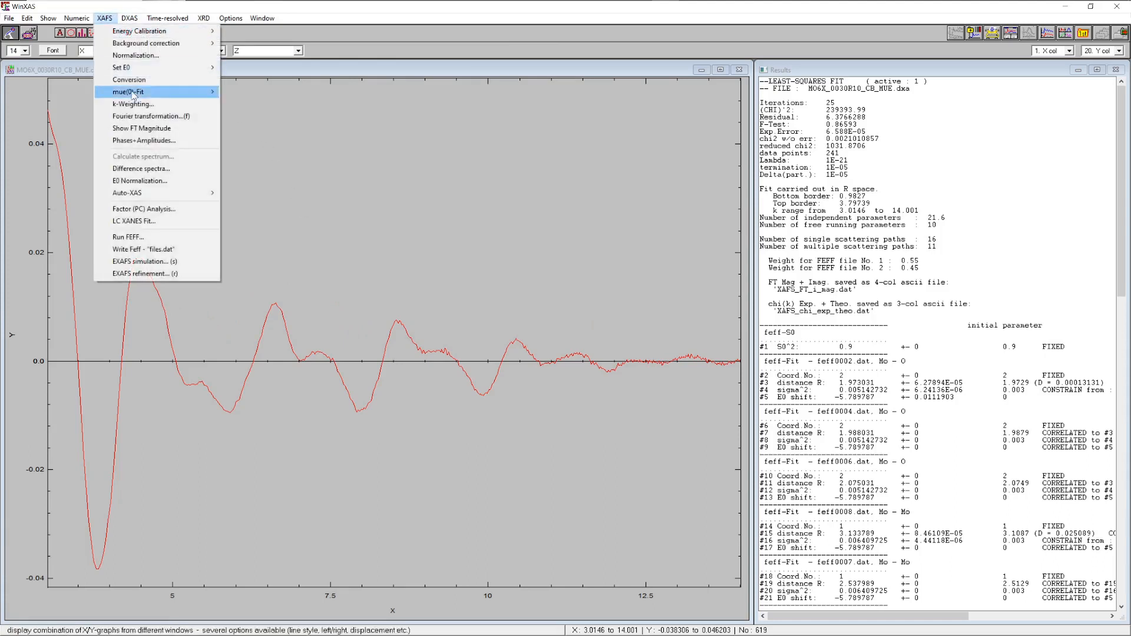
pyautogui.click(147, 118)
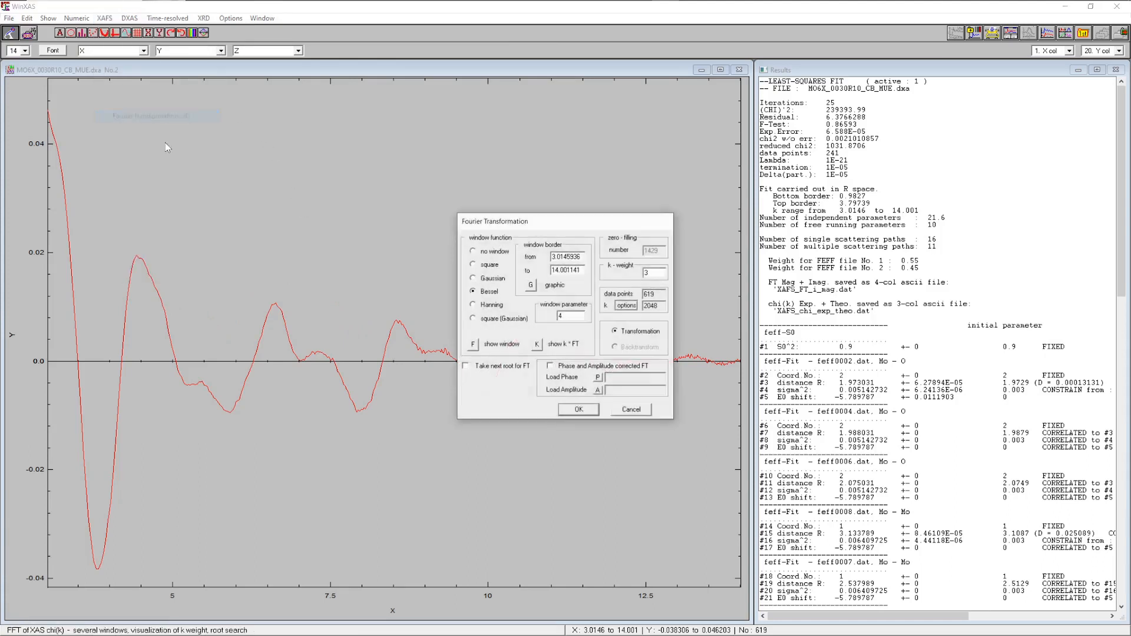
pyautogui.click(577, 410)
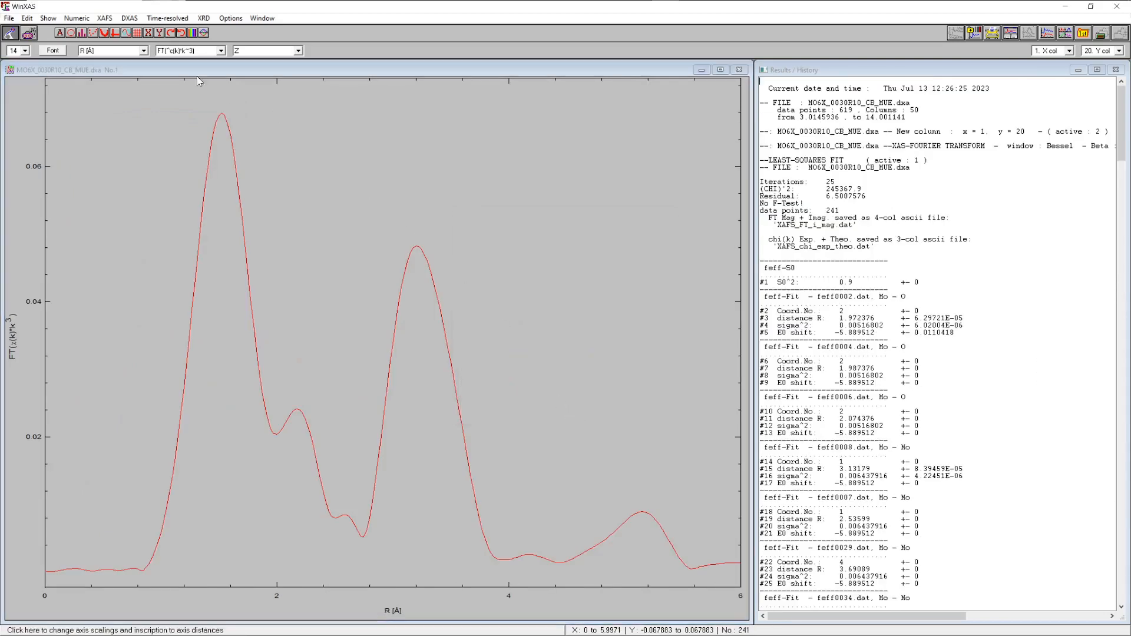
# - Run the EXAFS refinement in R space, keeping all flags from the previous fit, and accept the fit
pyautogui.click(110, 18)
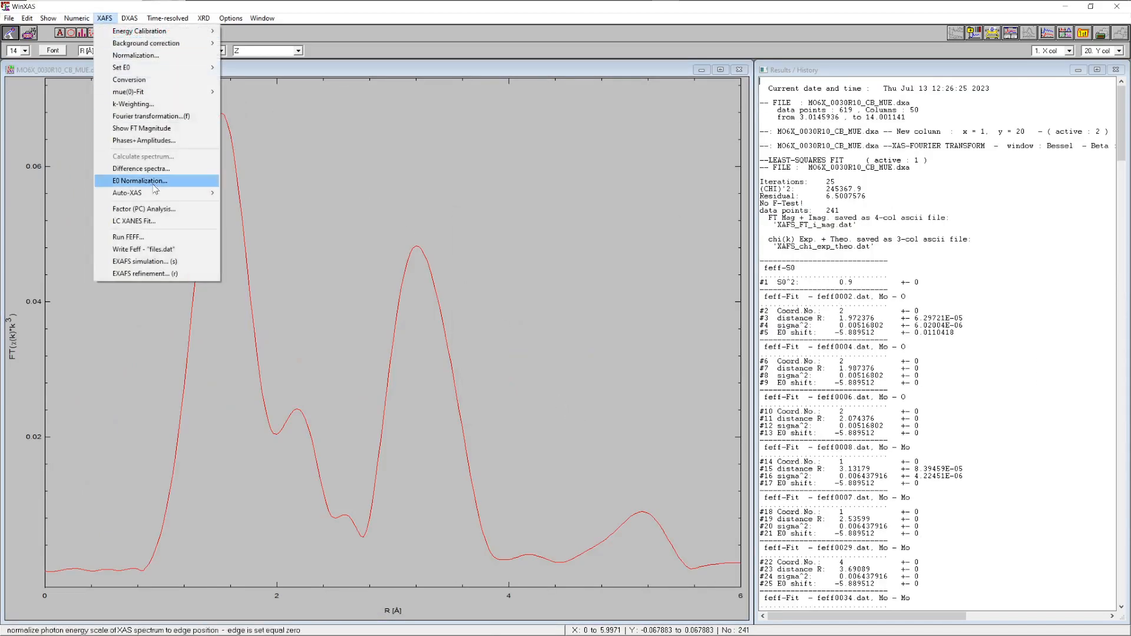
pyautogui.click(147, 274)
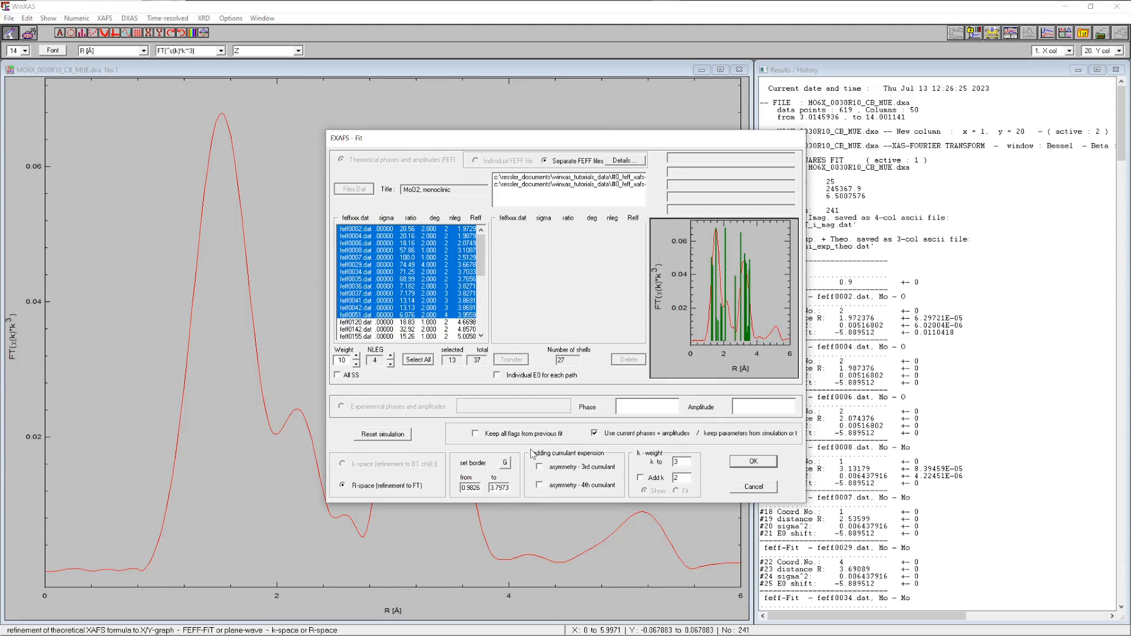
pyautogui.click(504, 435)
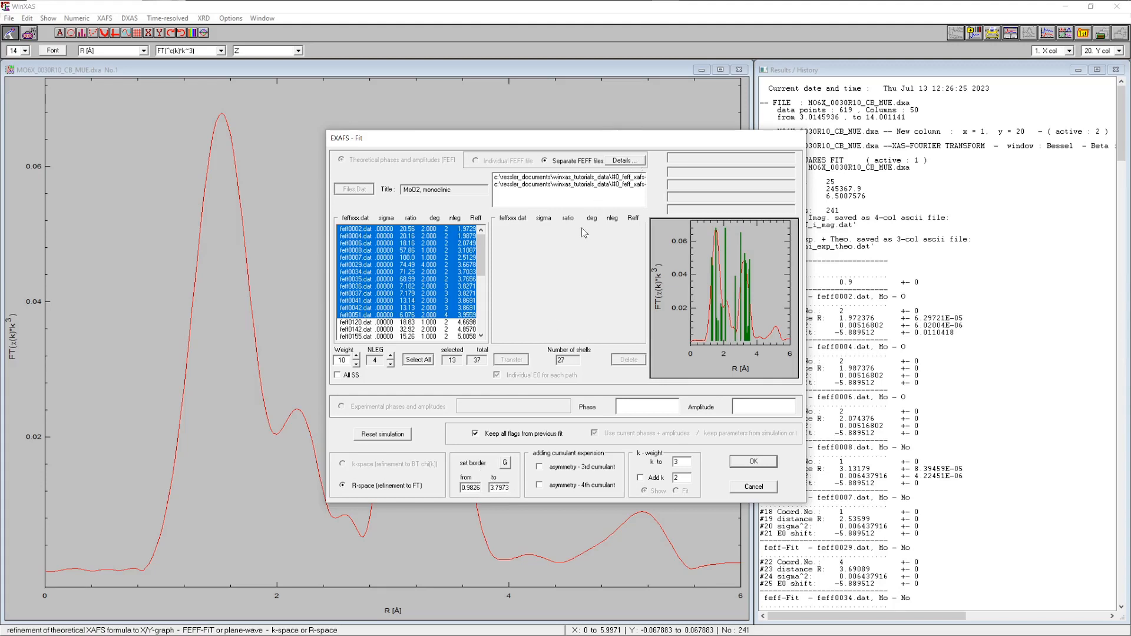
pyautogui.click(753, 461)
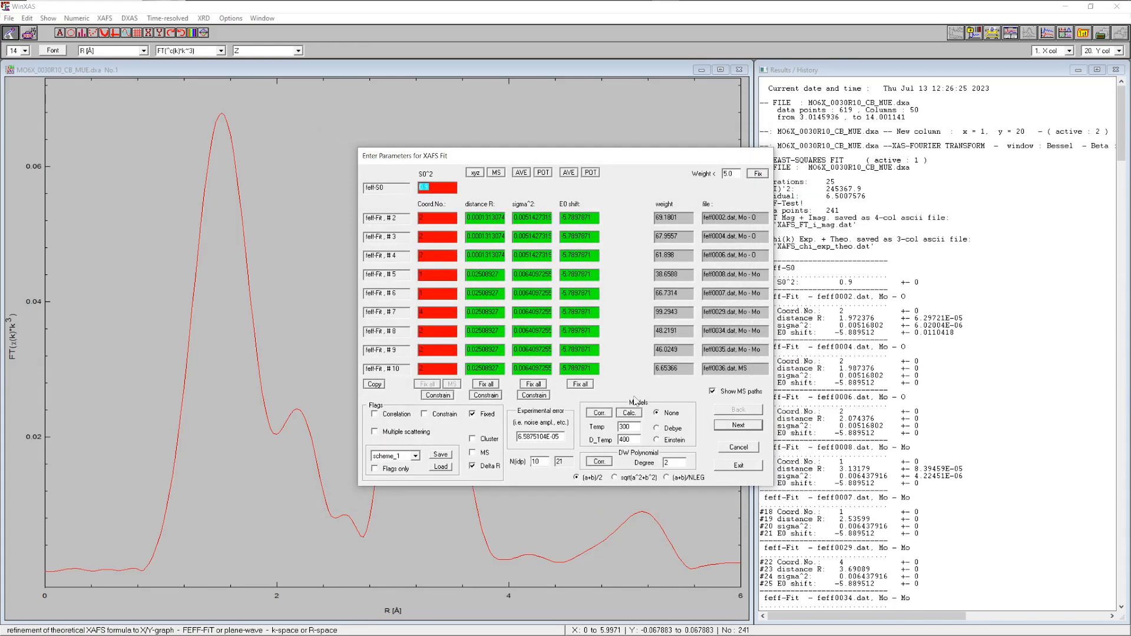
pyautogui.click(737, 465)
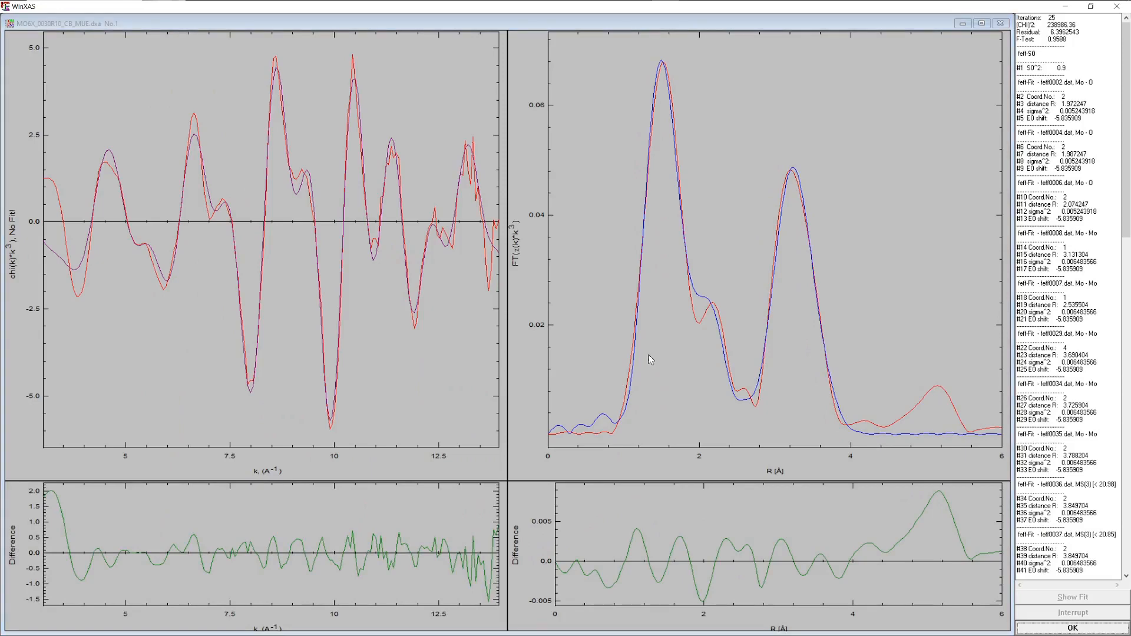
pyautogui.click(1071, 628)
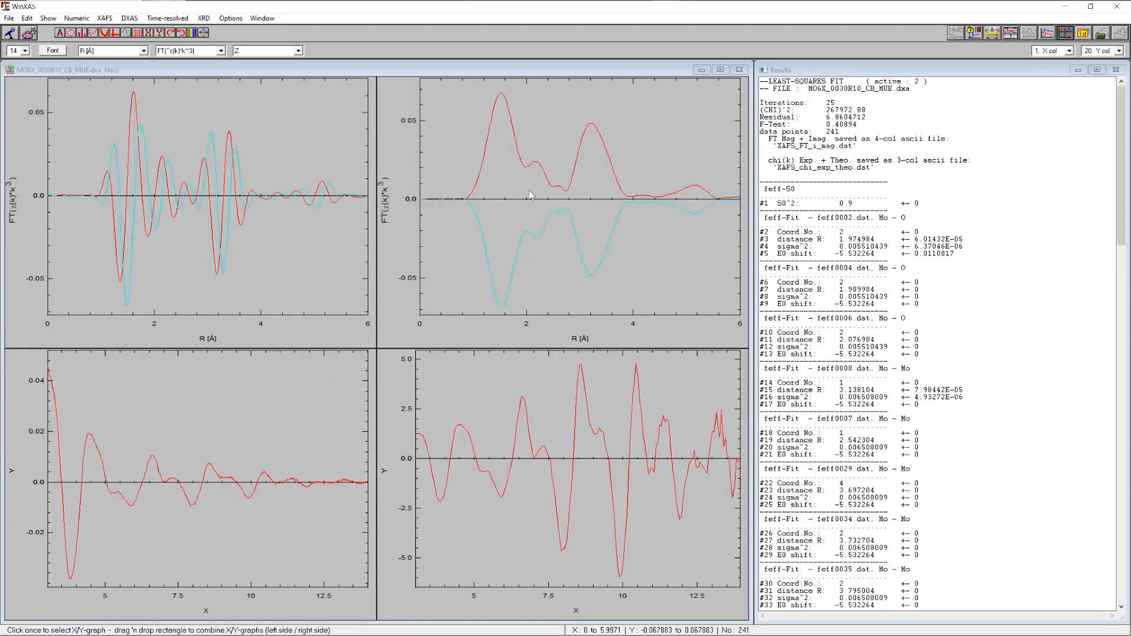
# - Switch the chi(k) graph to Y column 25 and run the macro xas.MAK on it
pyautogui.click(259, 423)
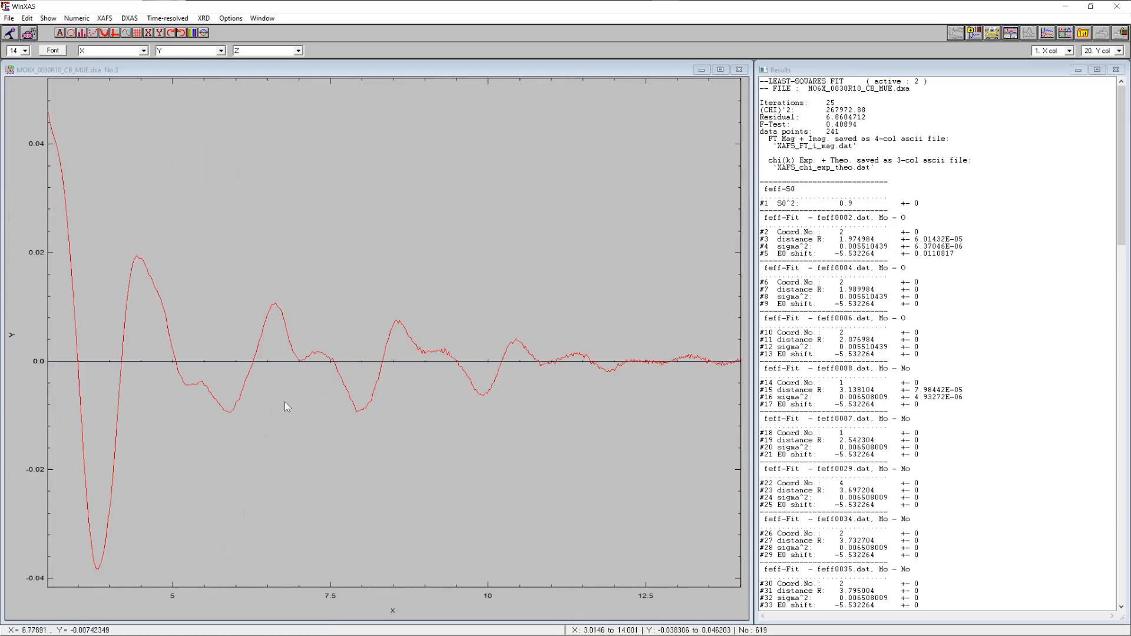
pyautogui.click(1093, 52)
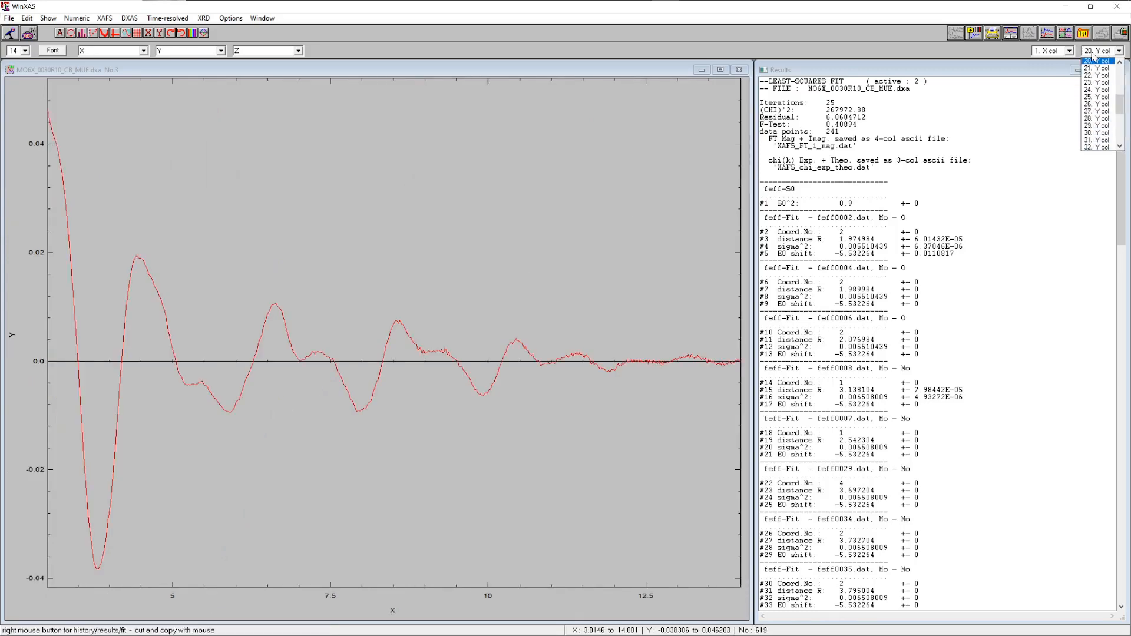
pyautogui.click(1091, 97)
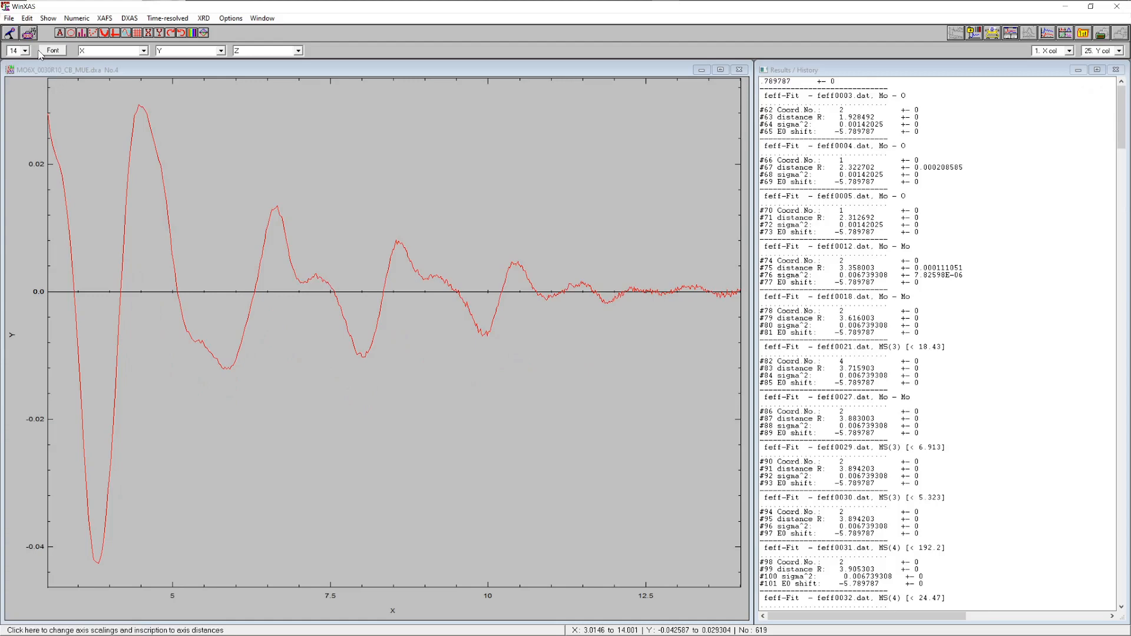
pyautogui.click(28, 33)
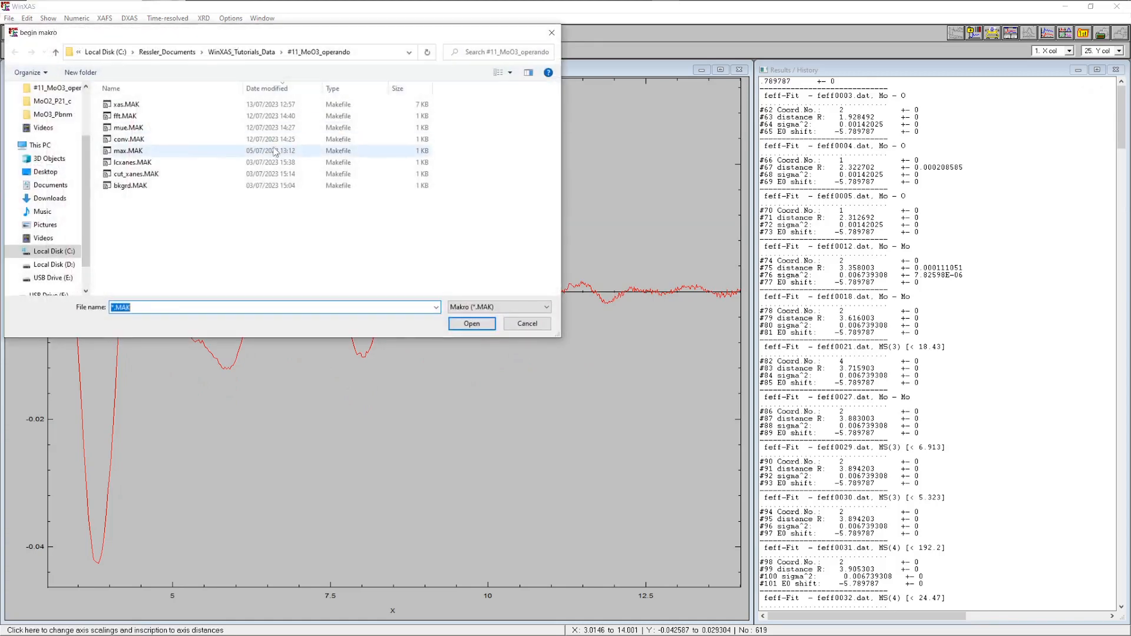
pyautogui.click(128, 106)
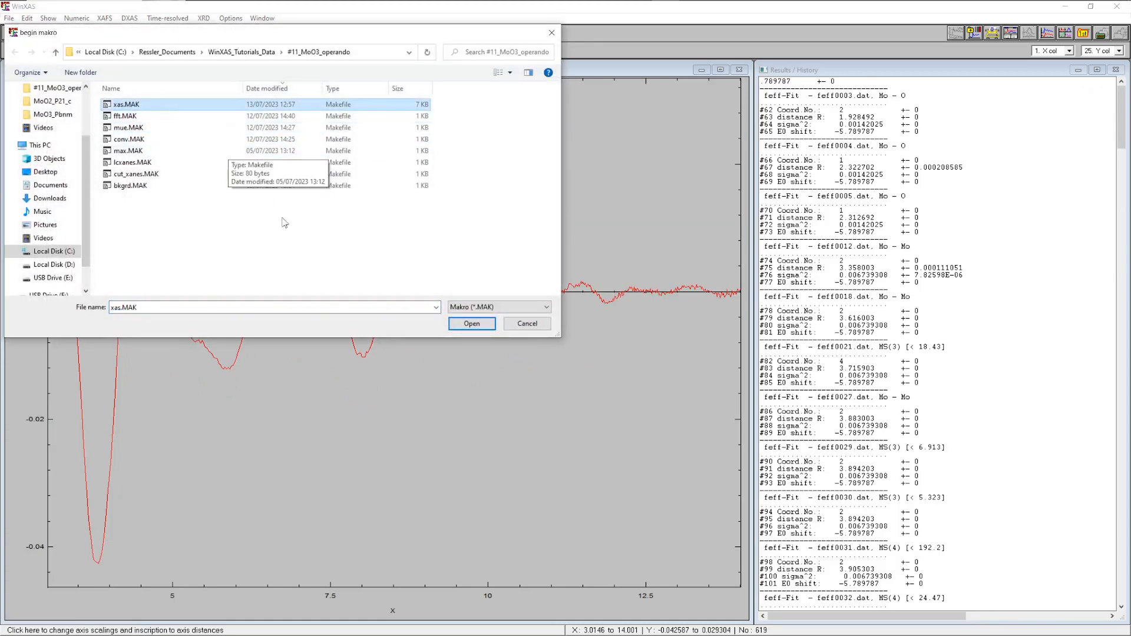
pyautogui.click(472, 324)
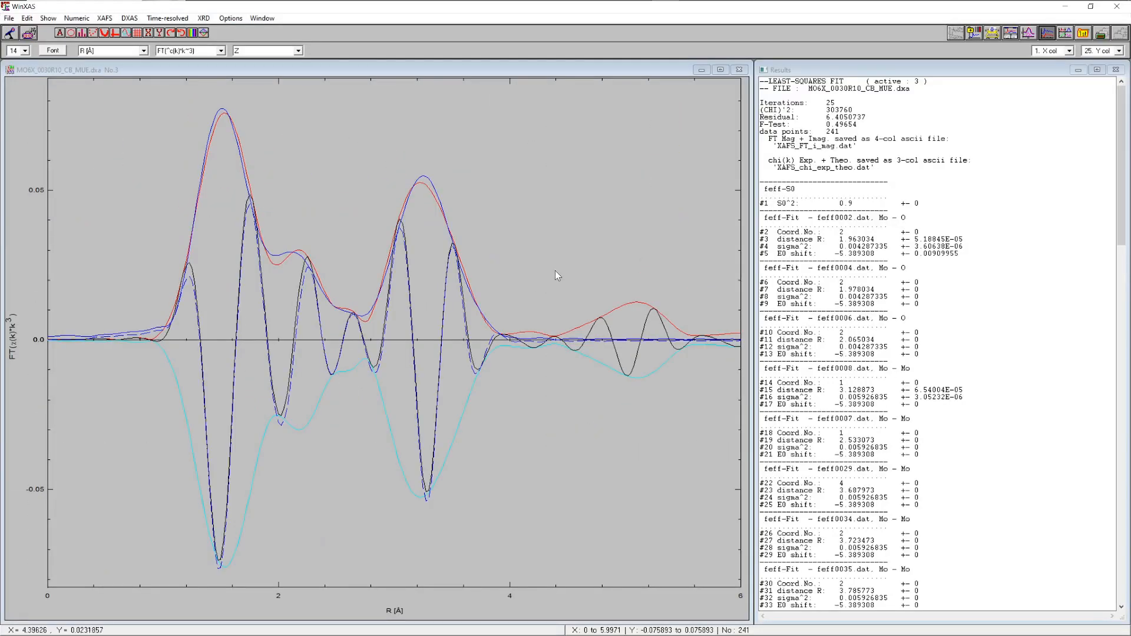
# - Show the detailed fit report for column 25 and examine the weights used for the two FEFF files
pyautogui.rightClick(924, 183)
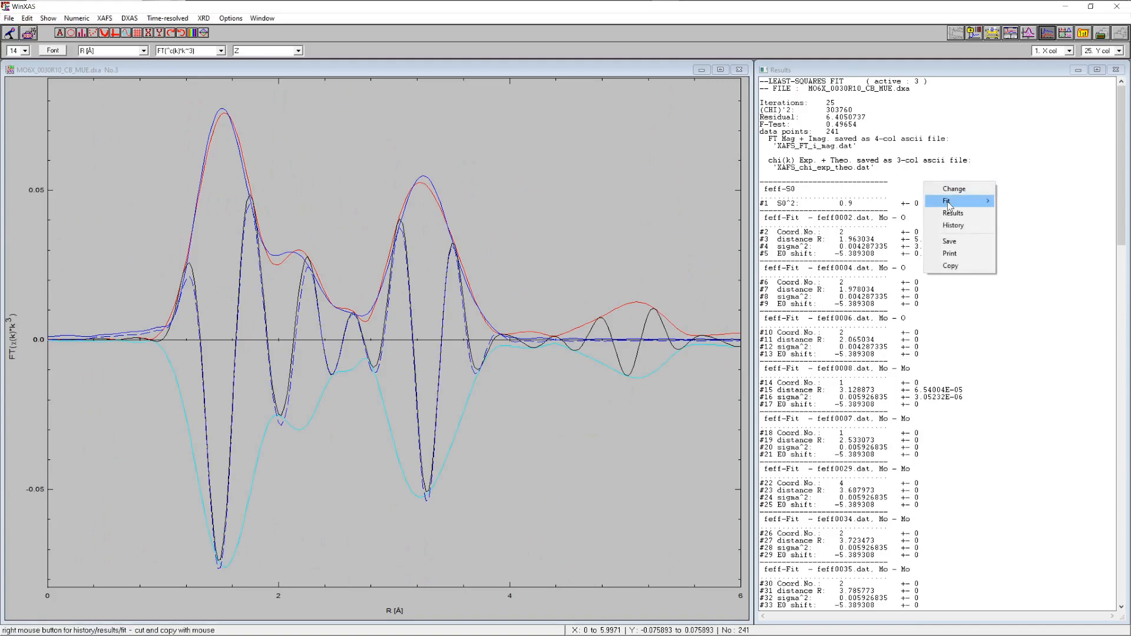
pyautogui.moveTo(949, 203)
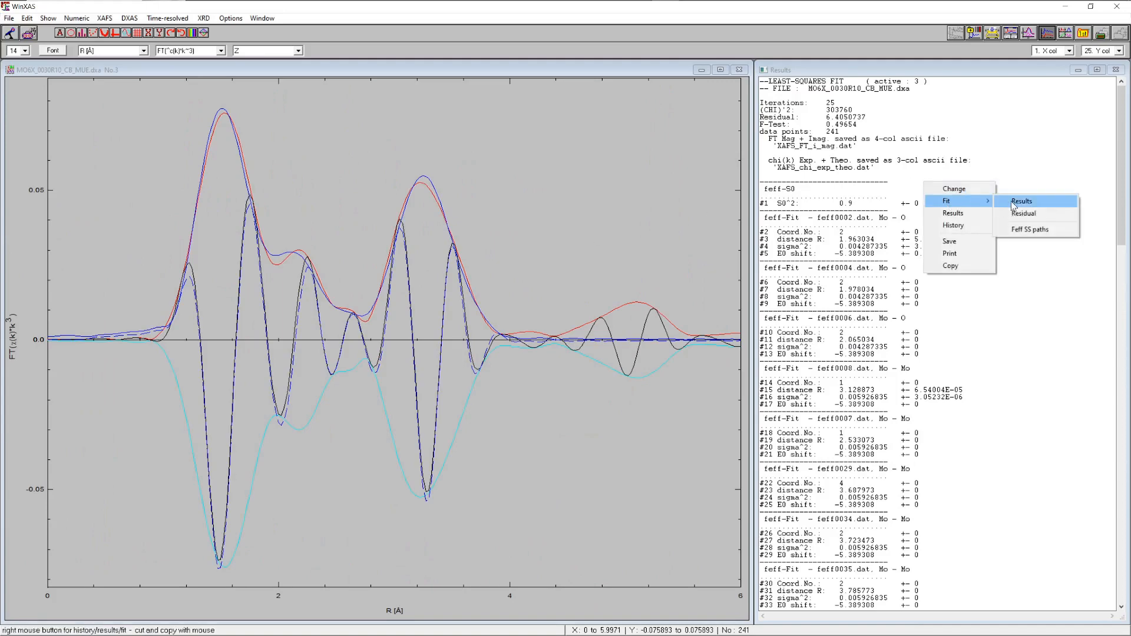
pyautogui.click(1019, 231)
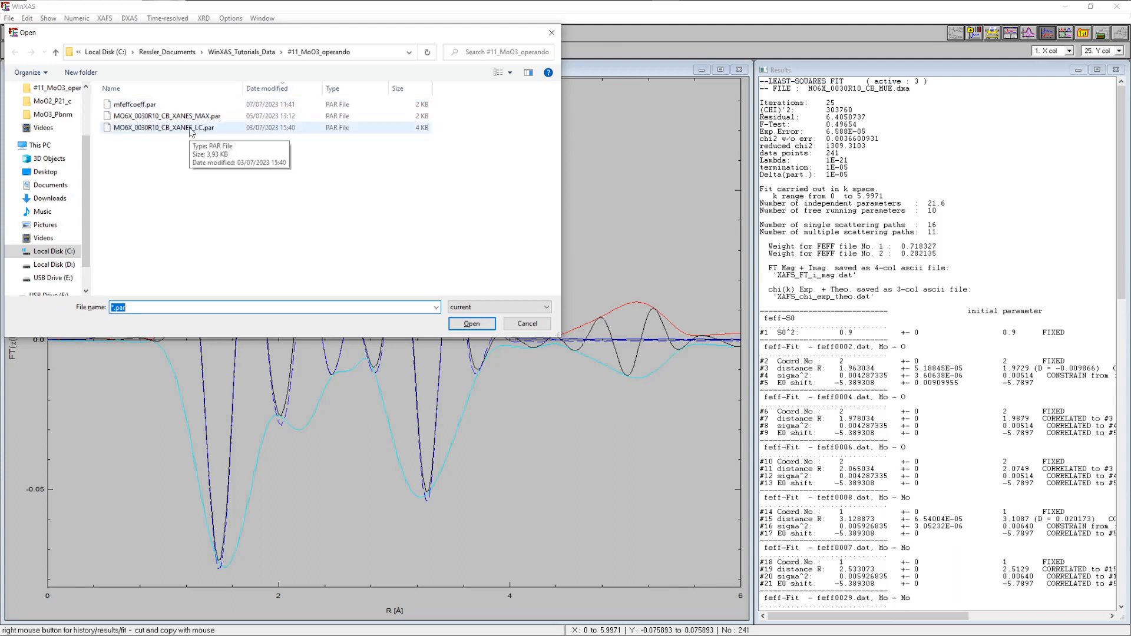
# - Open mfeffcoeff.par and view the FEFF weight curves in its Y columns 2 and 3
pyautogui.click(129, 107)
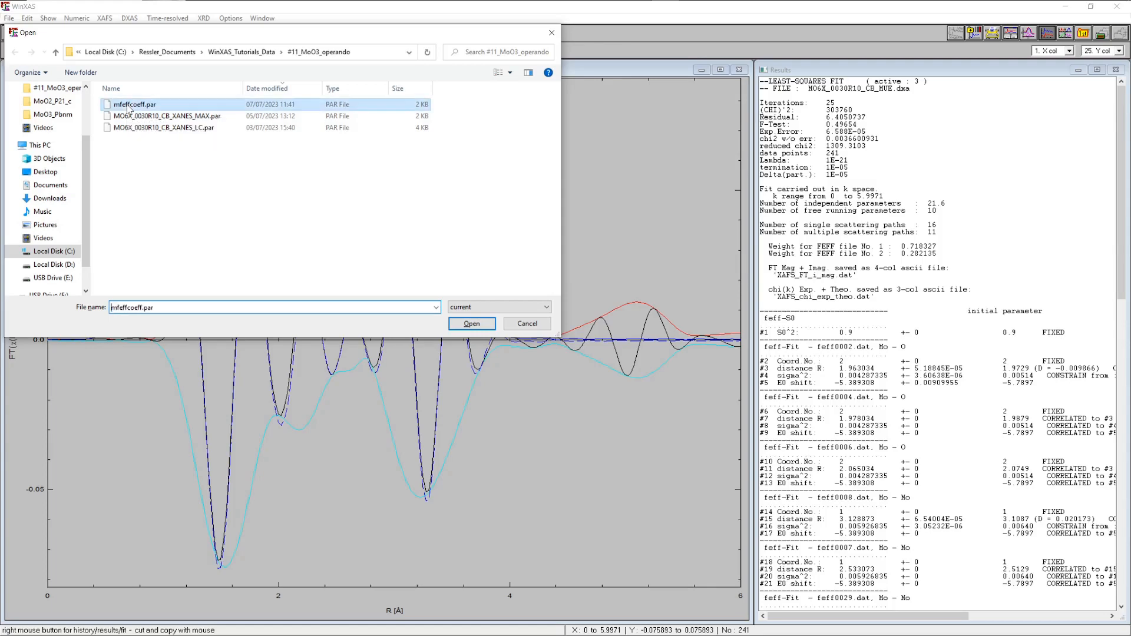
pyautogui.click(471, 324)
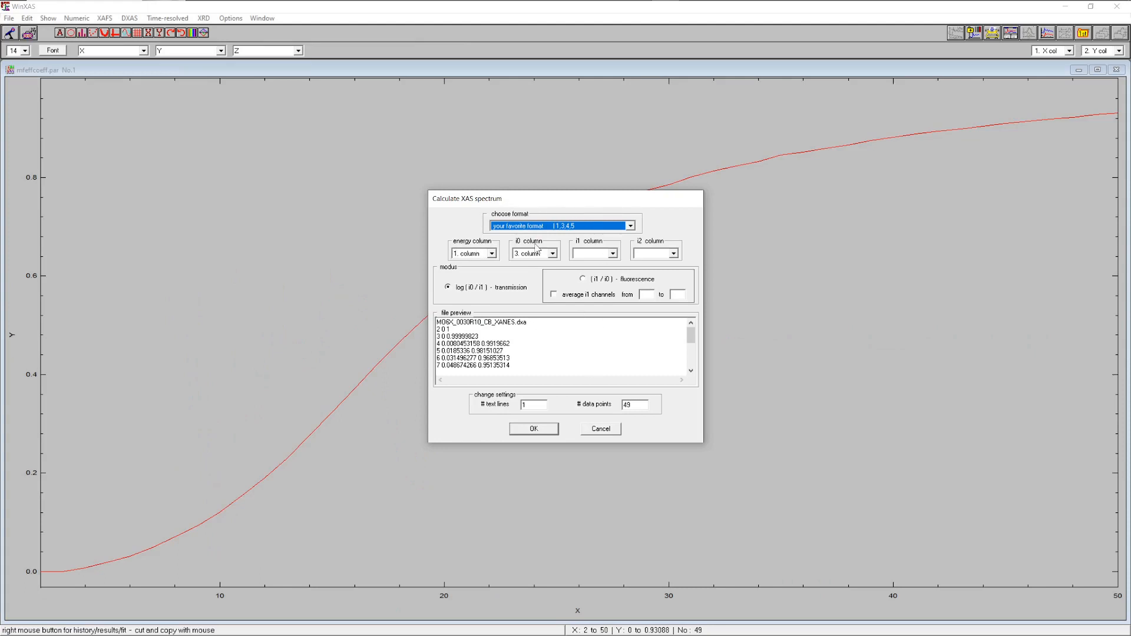
pyautogui.click(596, 433)
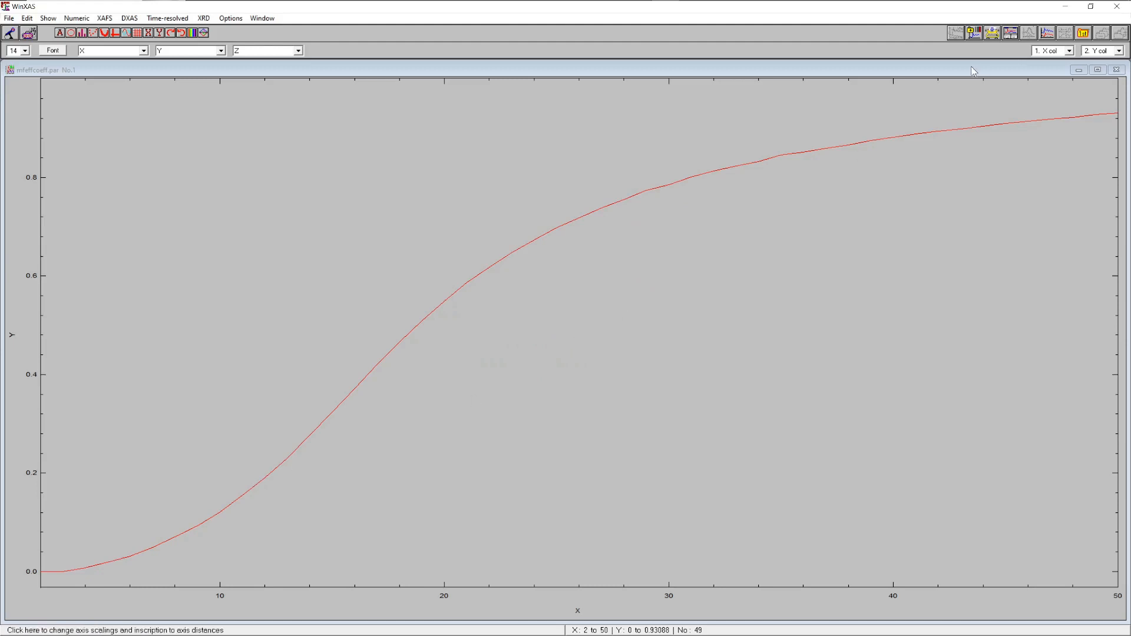
pyautogui.click(971, 34)
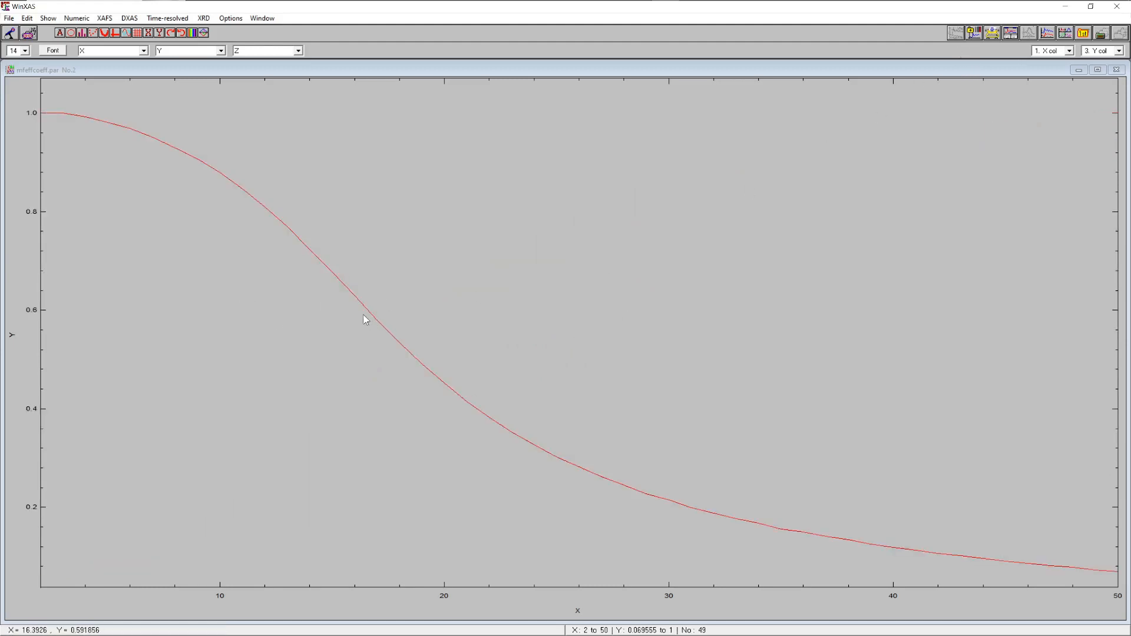
pyautogui.doubleClick(366, 299)
pyautogui.click(245, 341)
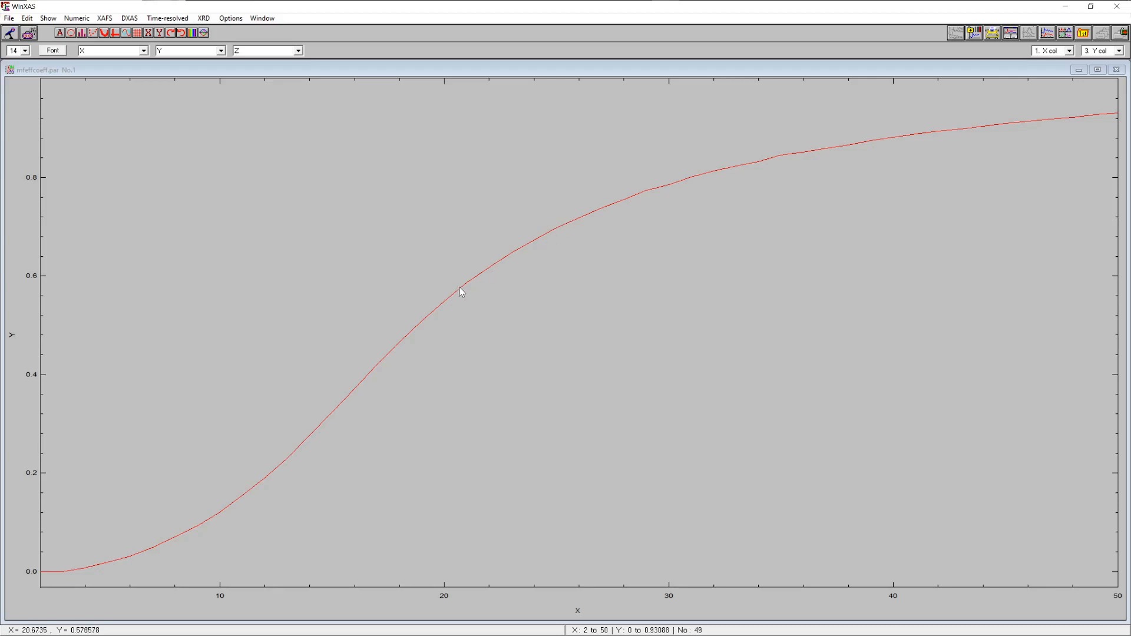
# - Inspect the individual data points of the rising weight curve with point markers, hide the markers again and close the mfeffcoeff.par window
pyautogui.click(71, 32)
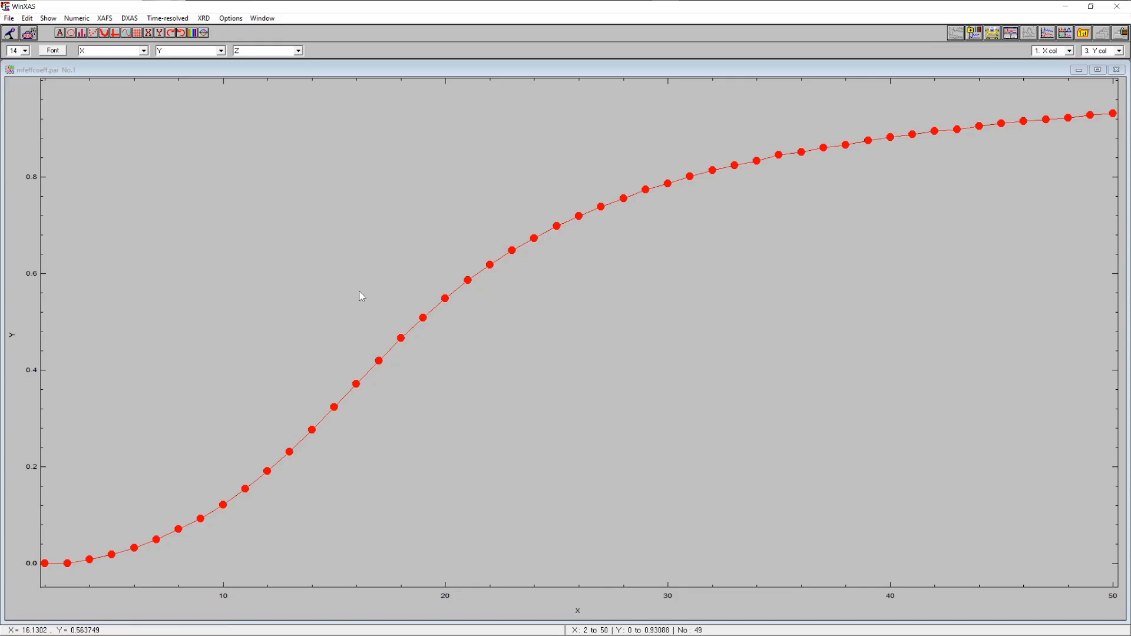
pyautogui.click(71, 34)
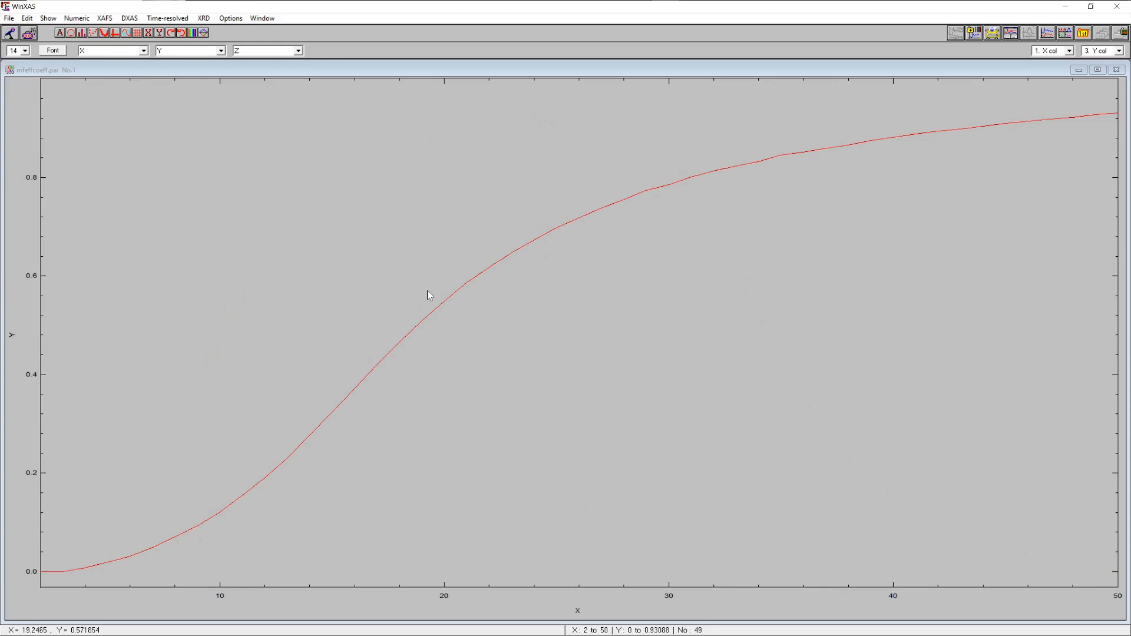
pyautogui.click(1117, 71)
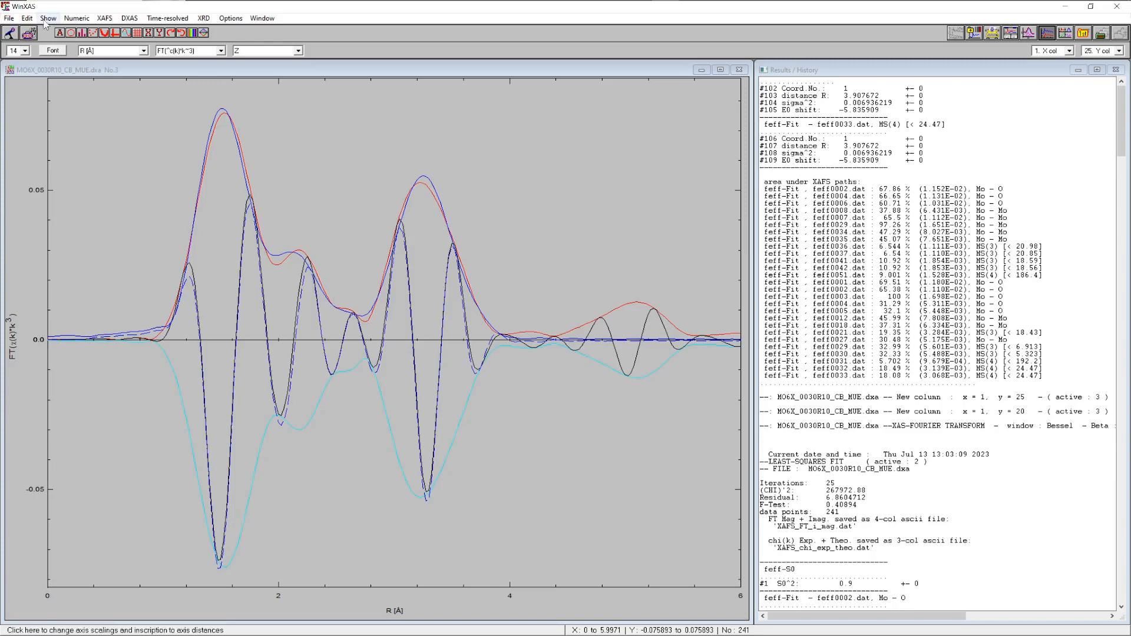
pyautogui.click(9, 18)
pyautogui.click(27, 33)
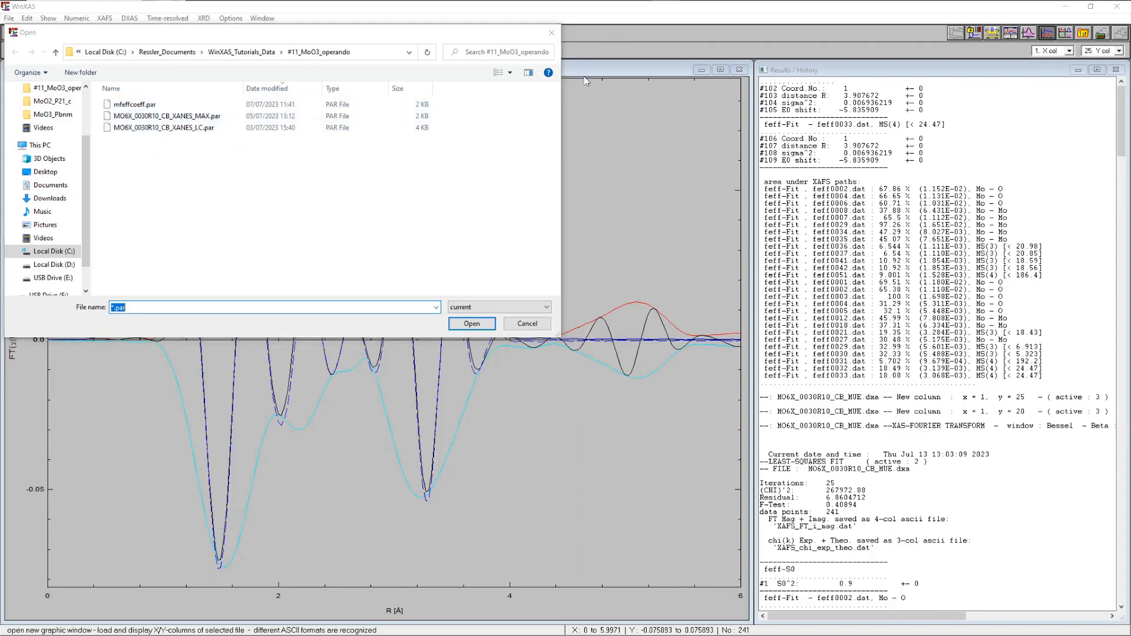
pyautogui.click(527, 323)
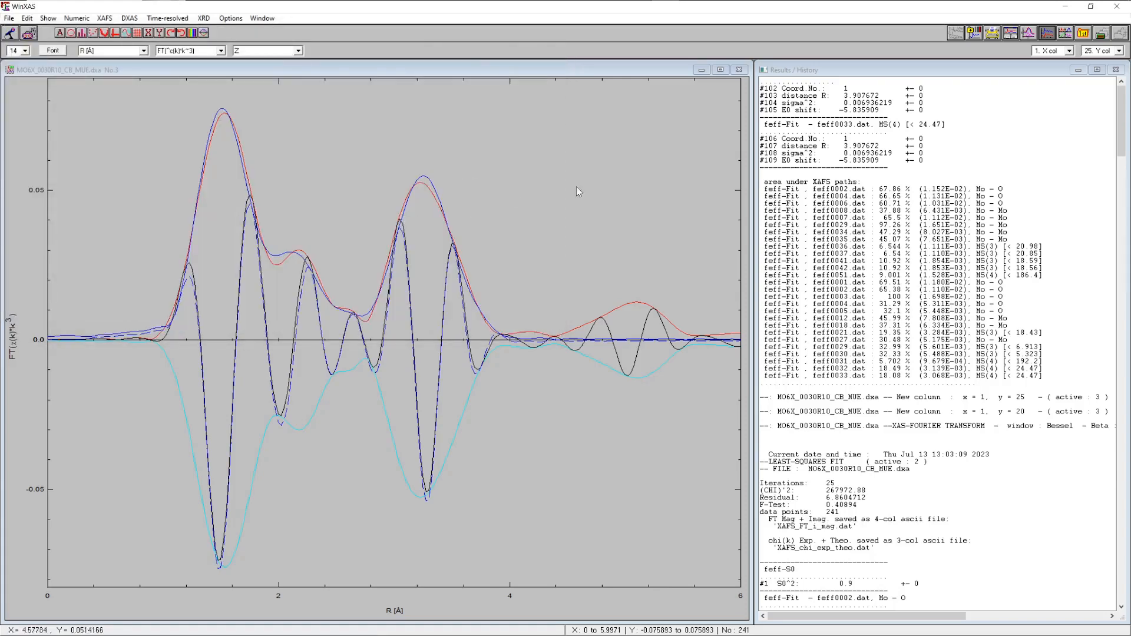
# - Switch the chi(k) graph to Y column 16 and run the macro xas.MAK on it
pyautogui.click(1101, 52)
pyautogui.moveTo(1120, 111); pyautogui.dragTo(1119, 99)
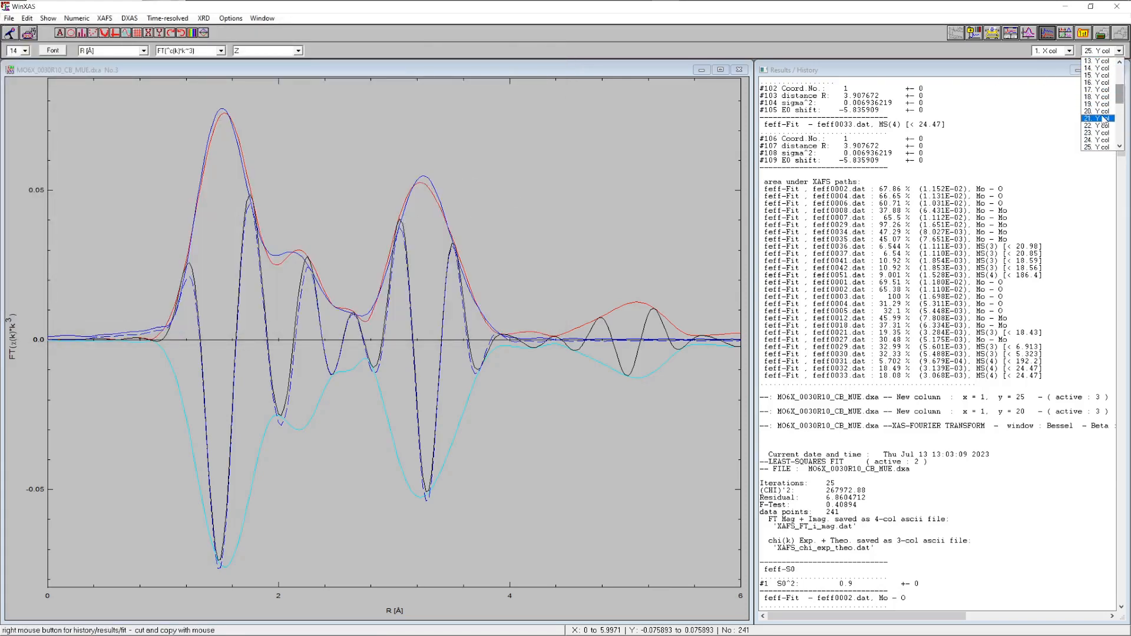
pyautogui.click(1094, 84)
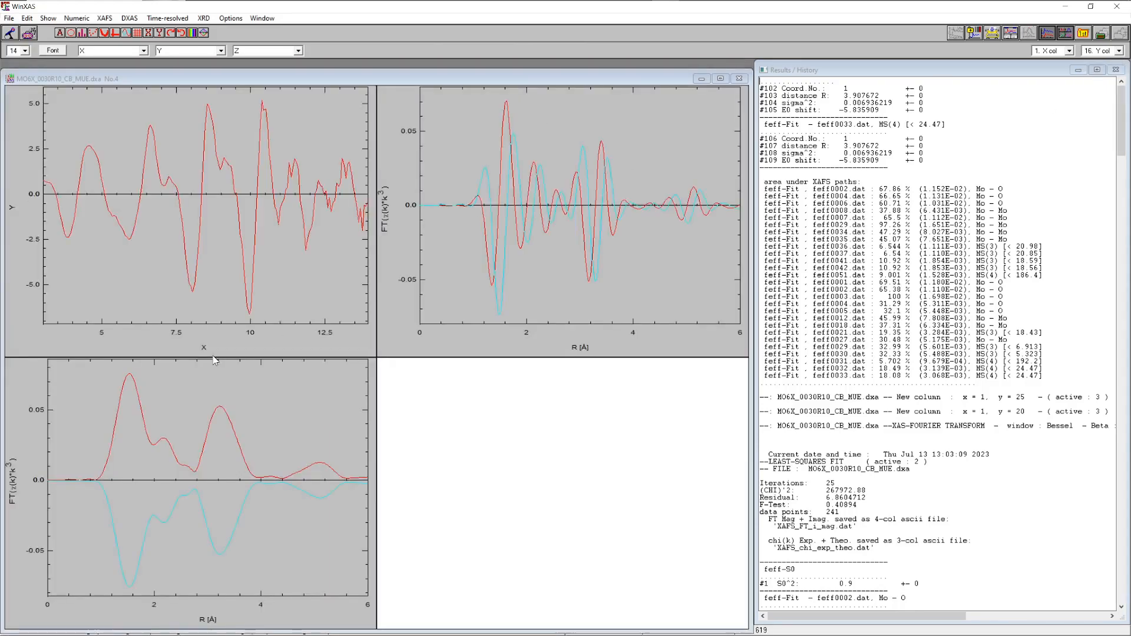
pyautogui.click(1096, 52)
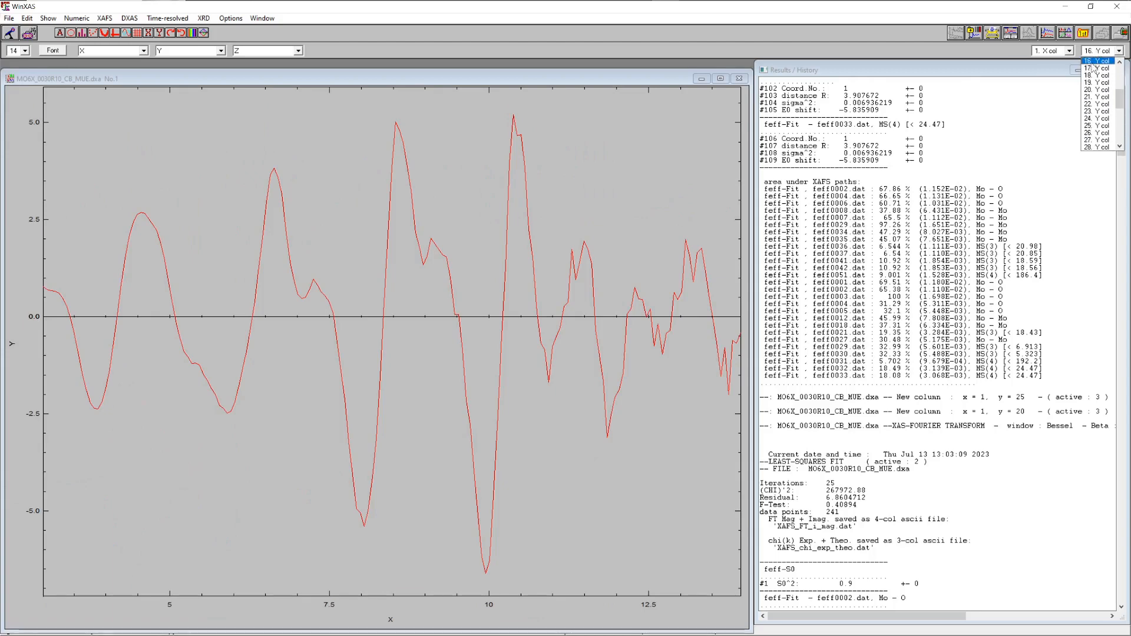
pyautogui.click(1097, 53)
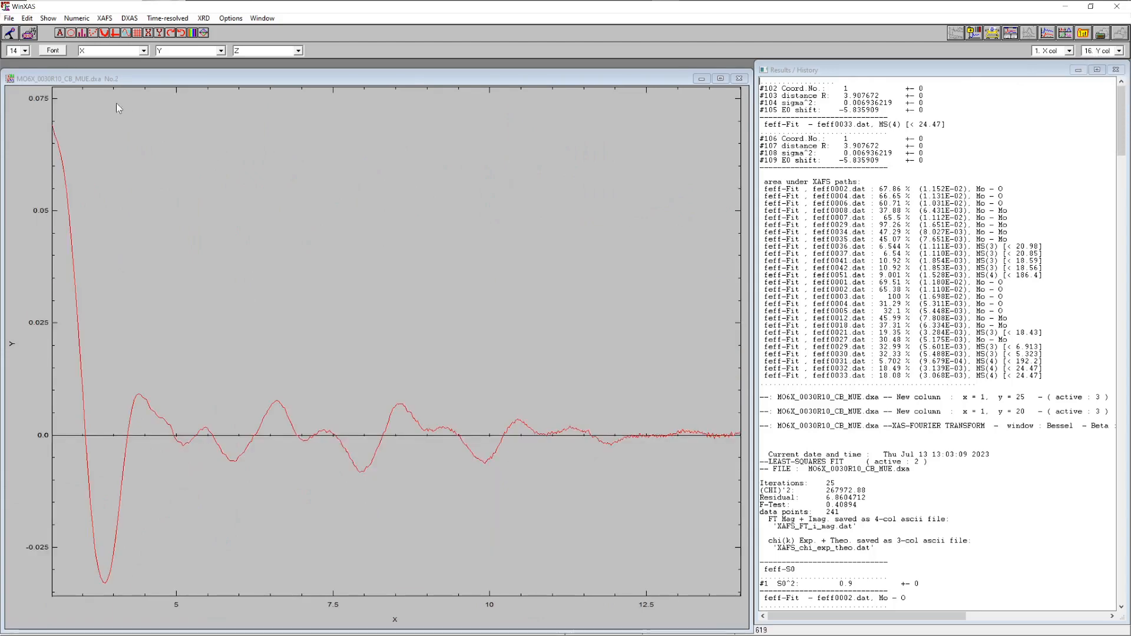
pyautogui.click(28, 33)
pyautogui.click(138, 105)
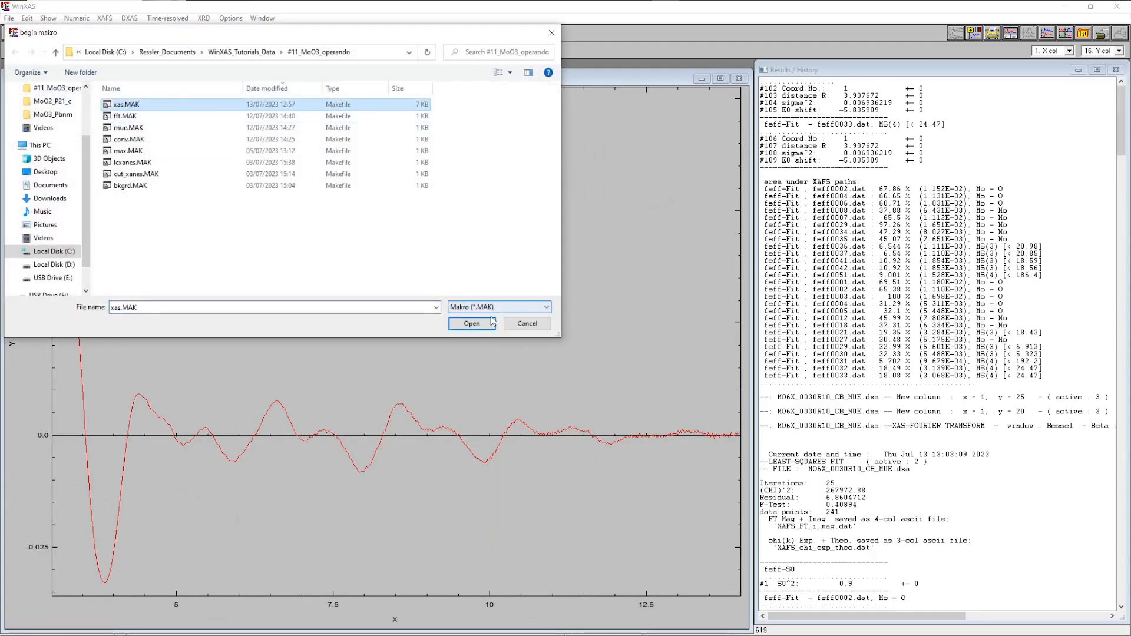
pyautogui.click(480, 323)
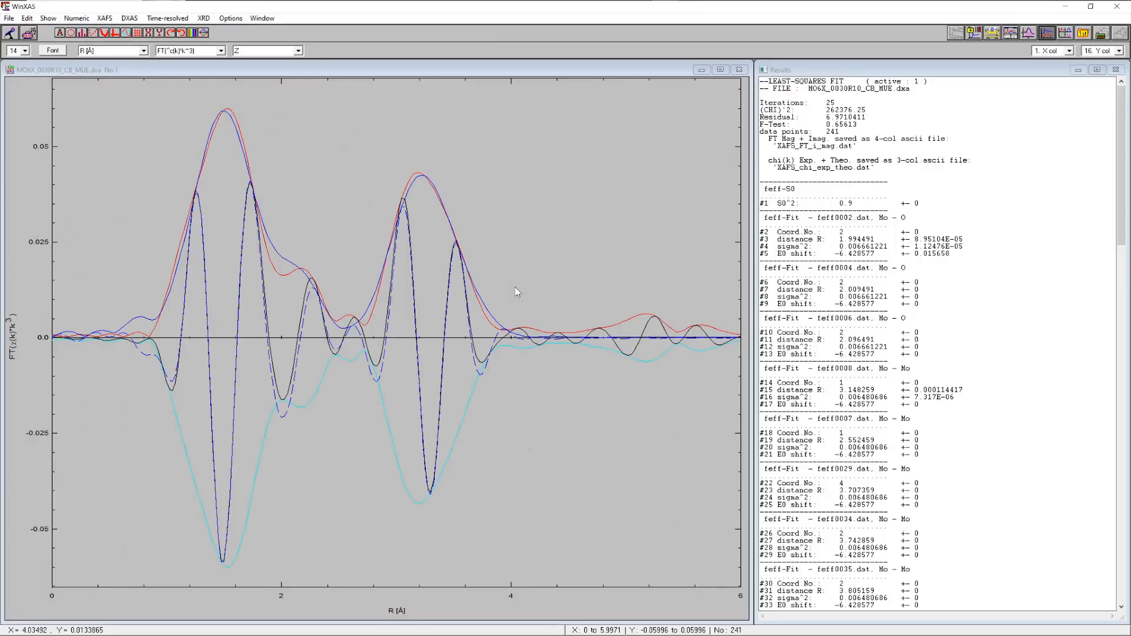
# - Show the detailed fit report for column 16 to read the weights of the two FEFF files
pyautogui.rightClick(916, 189)
pyautogui.moveTo(939, 206)
pyautogui.click(1024, 234)
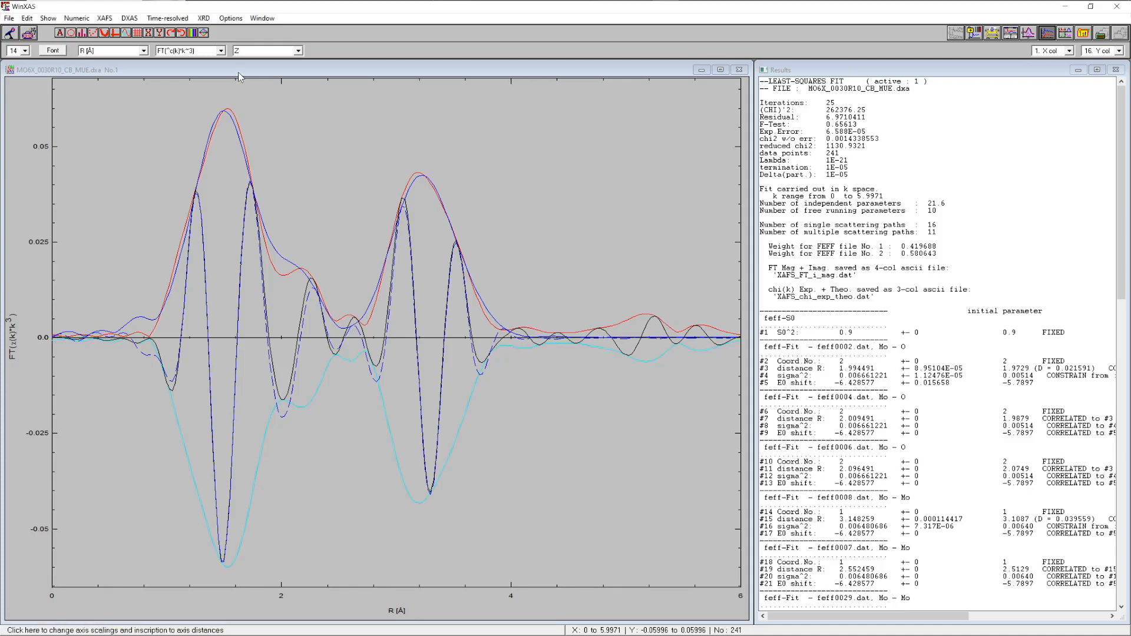
# - Open mfeffcoeff.par in a new graph to check the FEFF weight curve and its file preview, and close that graph again
pyautogui.click(10, 18)
pyautogui.click(27, 34)
pyautogui.click(139, 105)
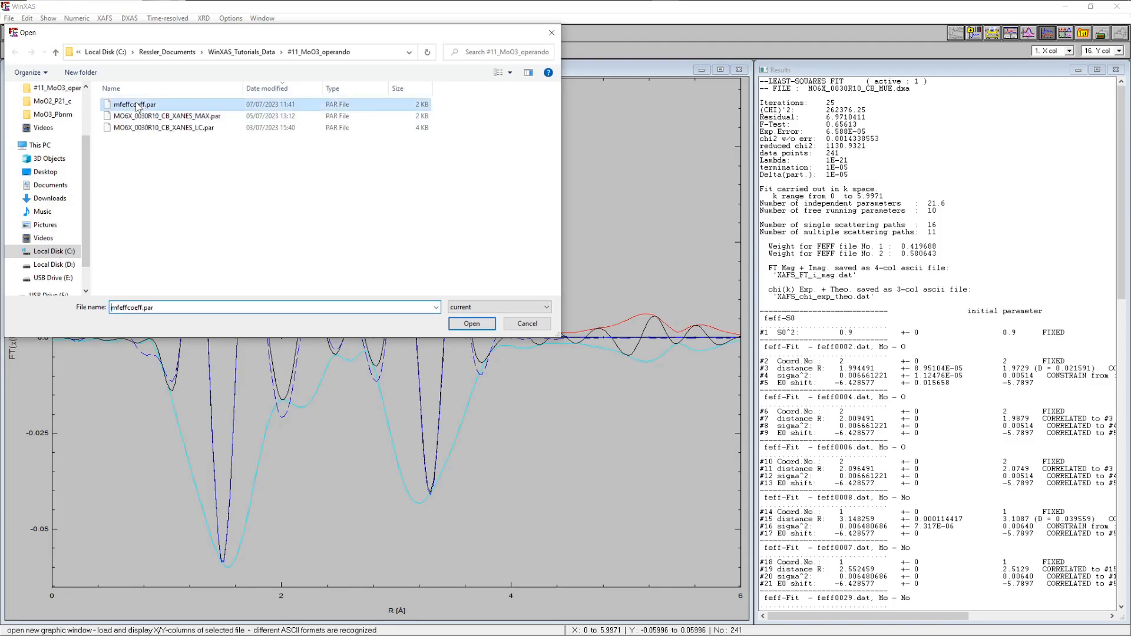
pyautogui.click(471, 324)
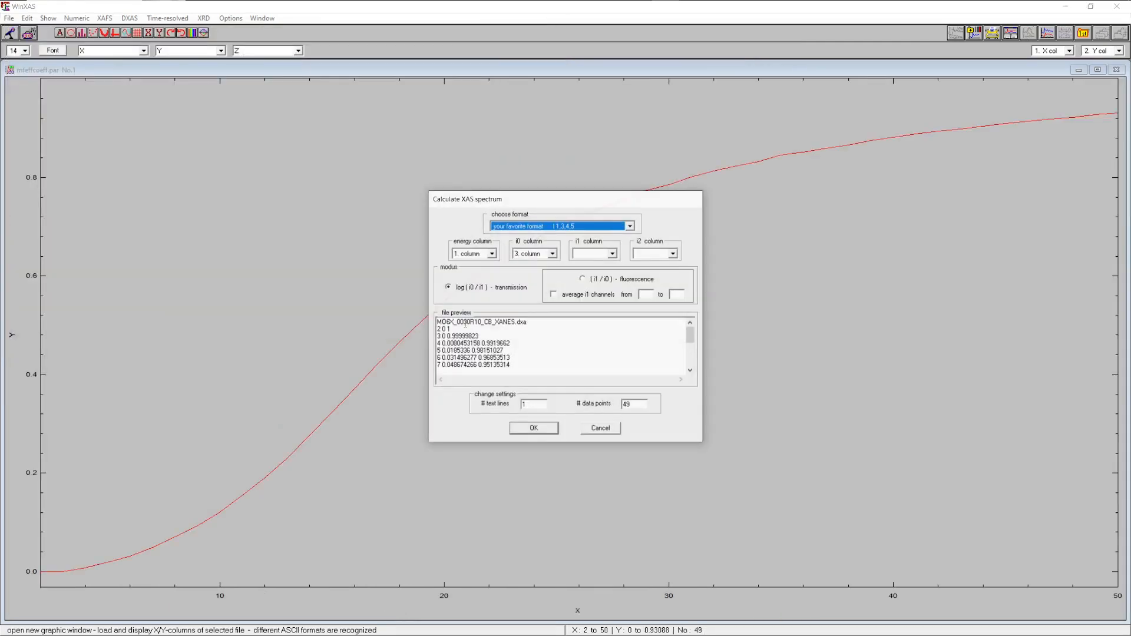
pyautogui.press('Return')
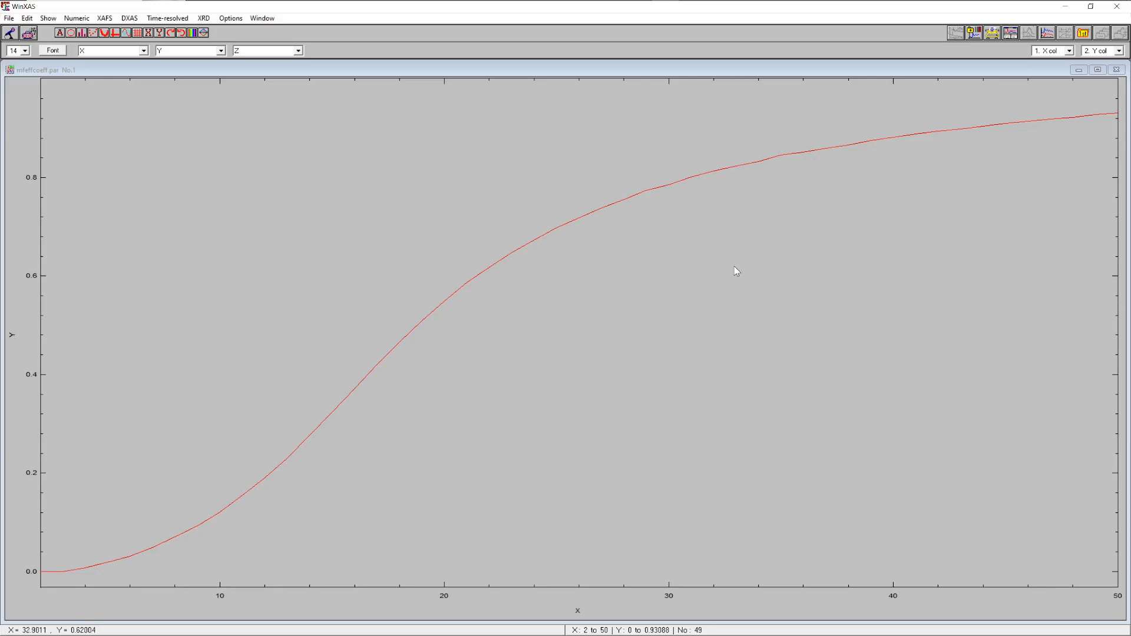
pyautogui.click(1117, 71)
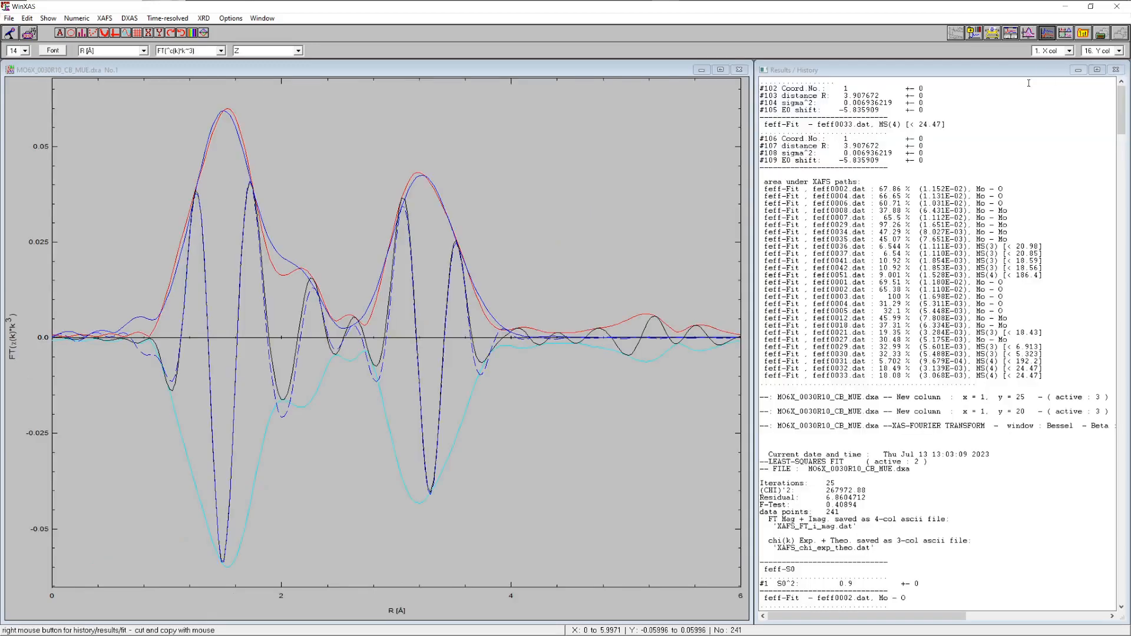
# - Set up an automatic macro analysis of the multi-column file that starts at column 10 and ends at column 40
pyautogui.click(159, 20)
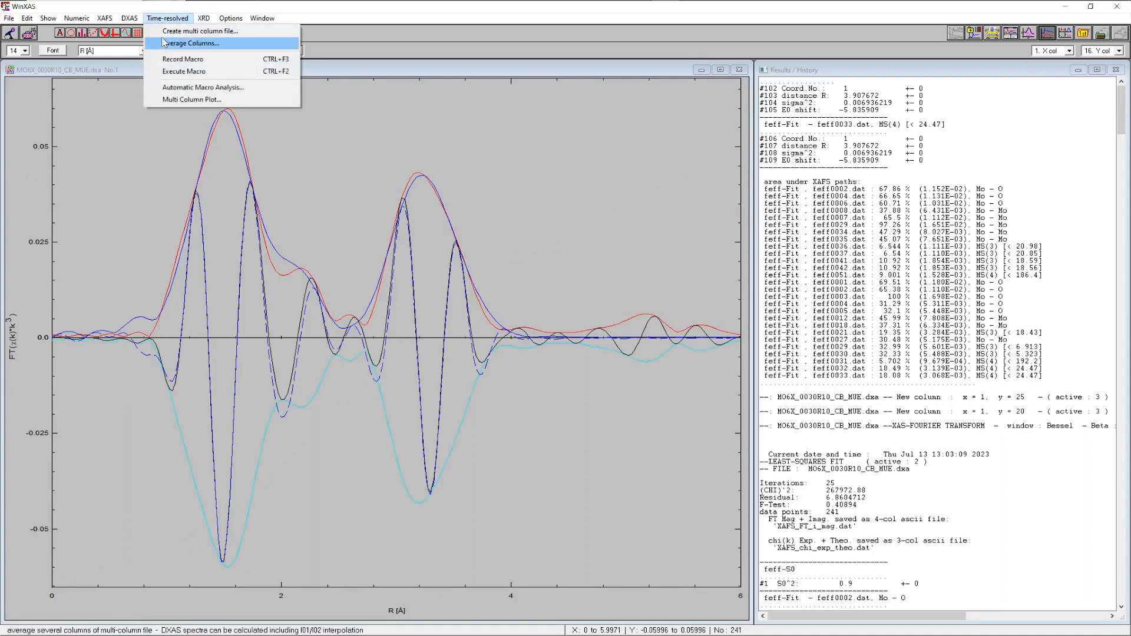
pyautogui.click(215, 89)
pyautogui.moveTo(566, 297); pyautogui.dragTo(548, 296)
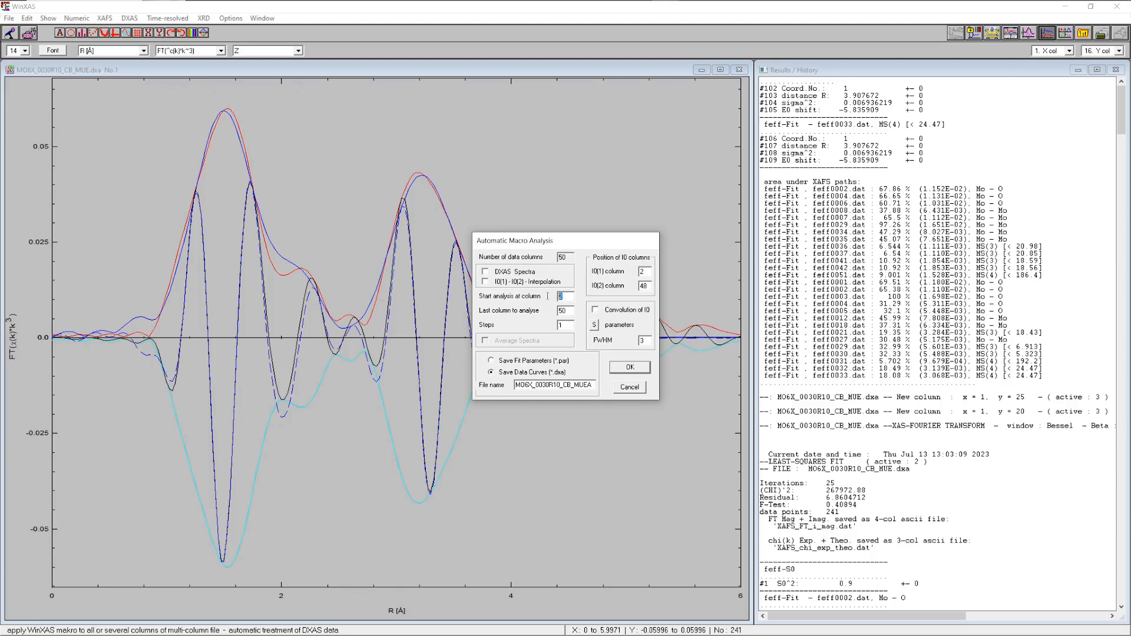
pyautogui.write('10')
pyautogui.press('Tab')
pyautogui.write('40')
# - Name the output file of the automatic macro analysis MO6X_0030R10_CB_XAS
pyautogui.click(581, 384)
pyautogui.press('BackSpace')
pyautogui.press('BackSpace')
pyautogui.write('XAWS')
pyautogui.press('BackSpace')
pyautogui.press('BackSpace')
pyautogui.write('S')
# - Start the automatic macro analysis of the selected columns with the macro xas.MAK
pyautogui.click(629, 367)
pyautogui.click(127, 105)
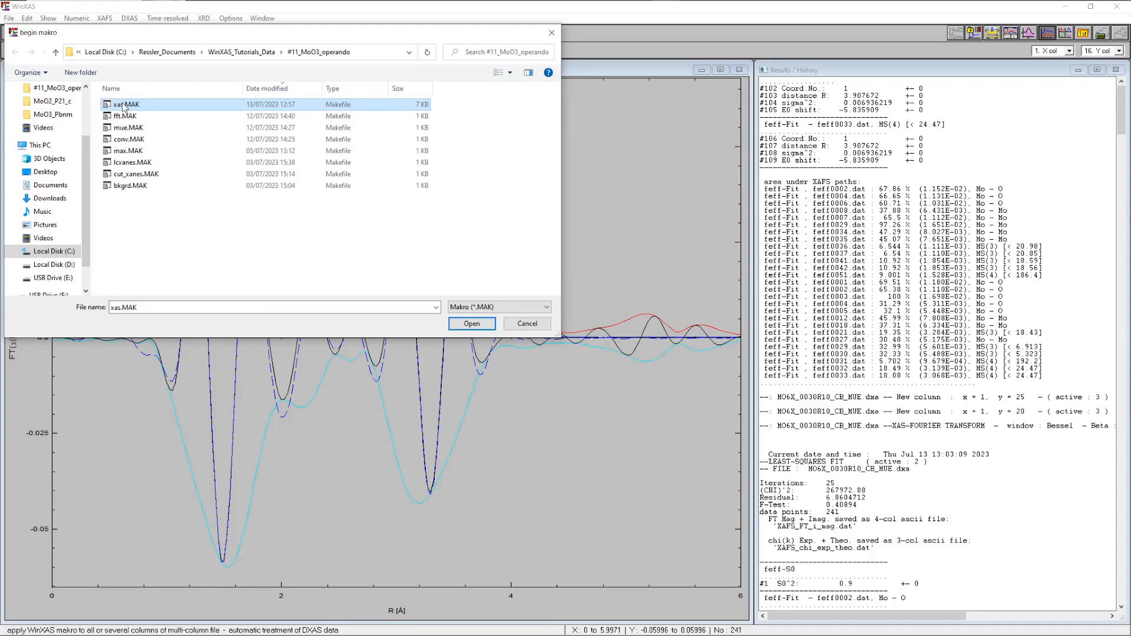
pyautogui.click(125, 106)
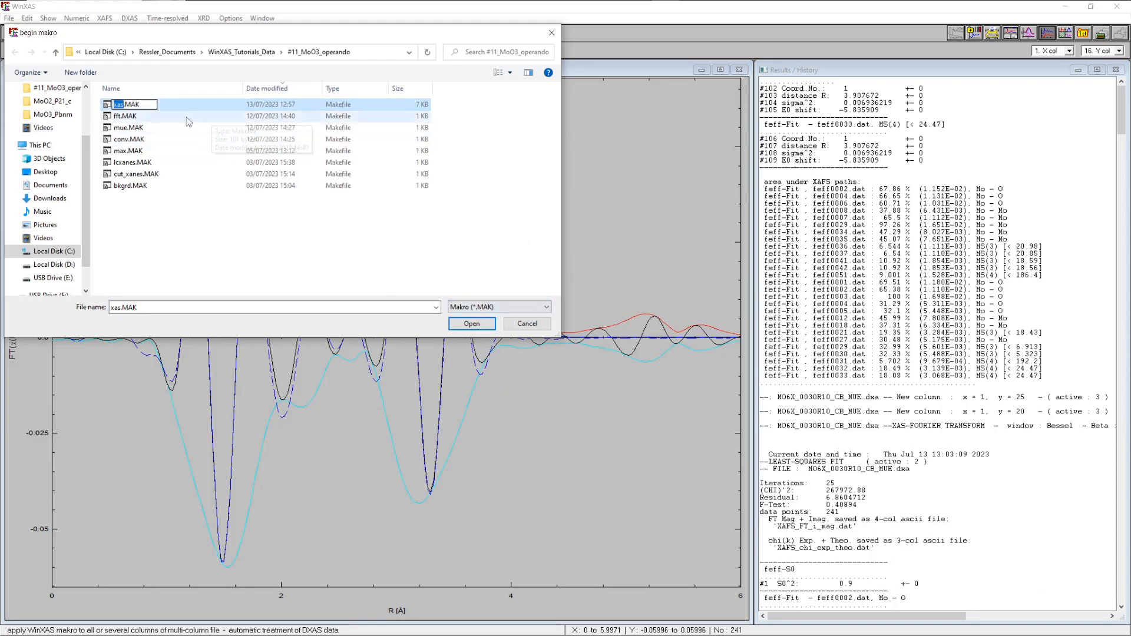
pyautogui.click(159, 116)
pyautogui.click(152, 106)
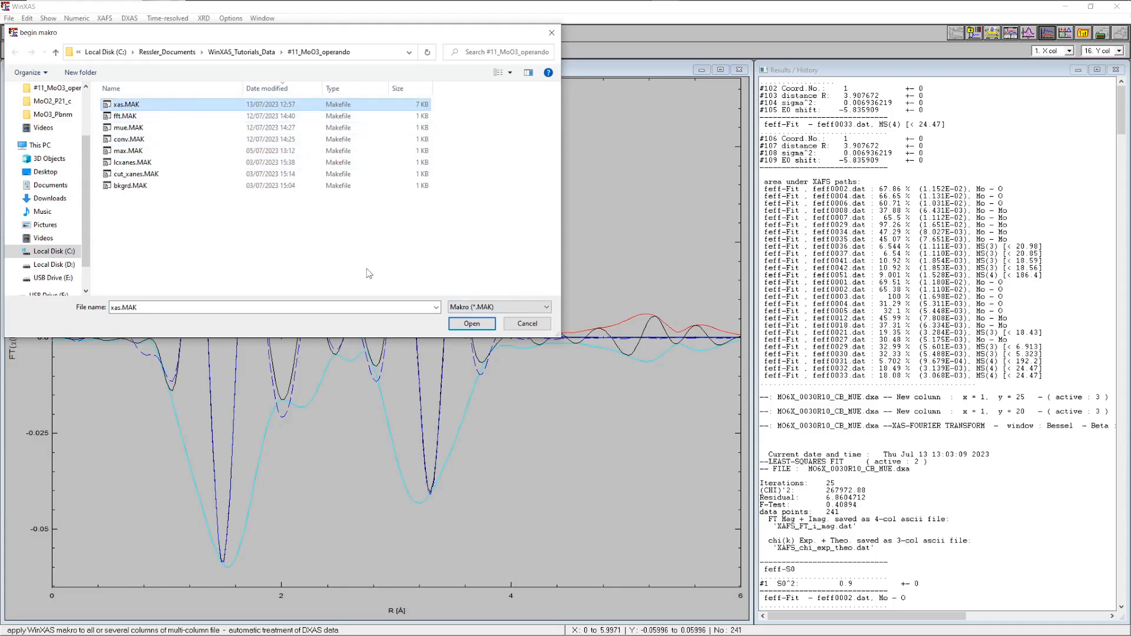
pyautogui.click(471, 324)
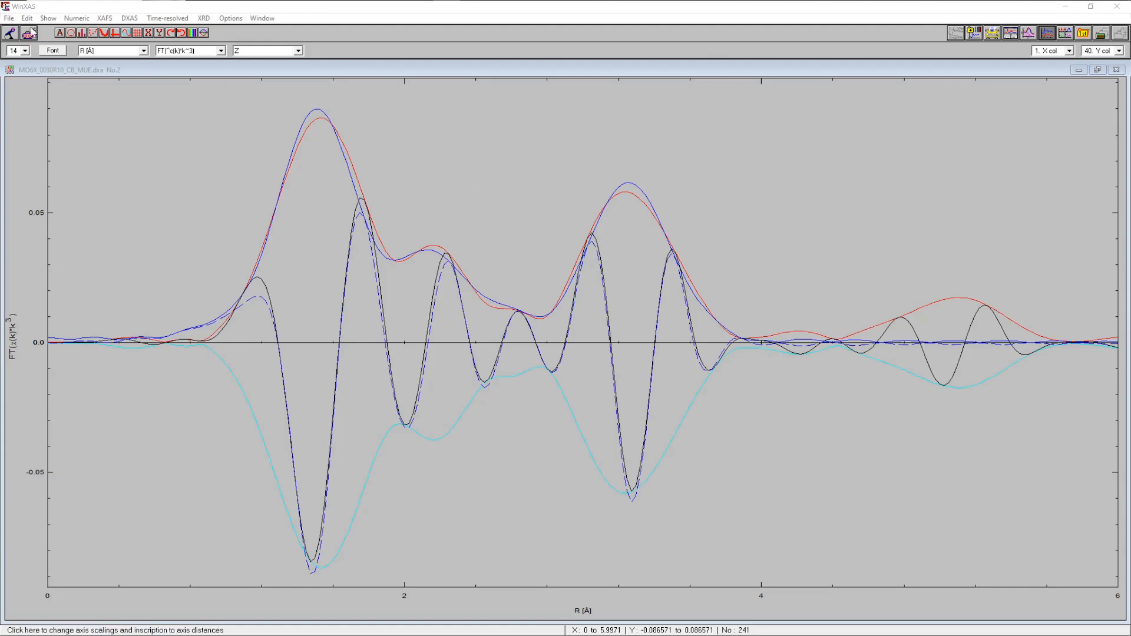
# - Open the refinement results file feff_MO6X_0030R10_CB_XAS.par in a new graph and display its data points with markers
pyautogui.click(8, 18)
pyautogui.click(18, 27)
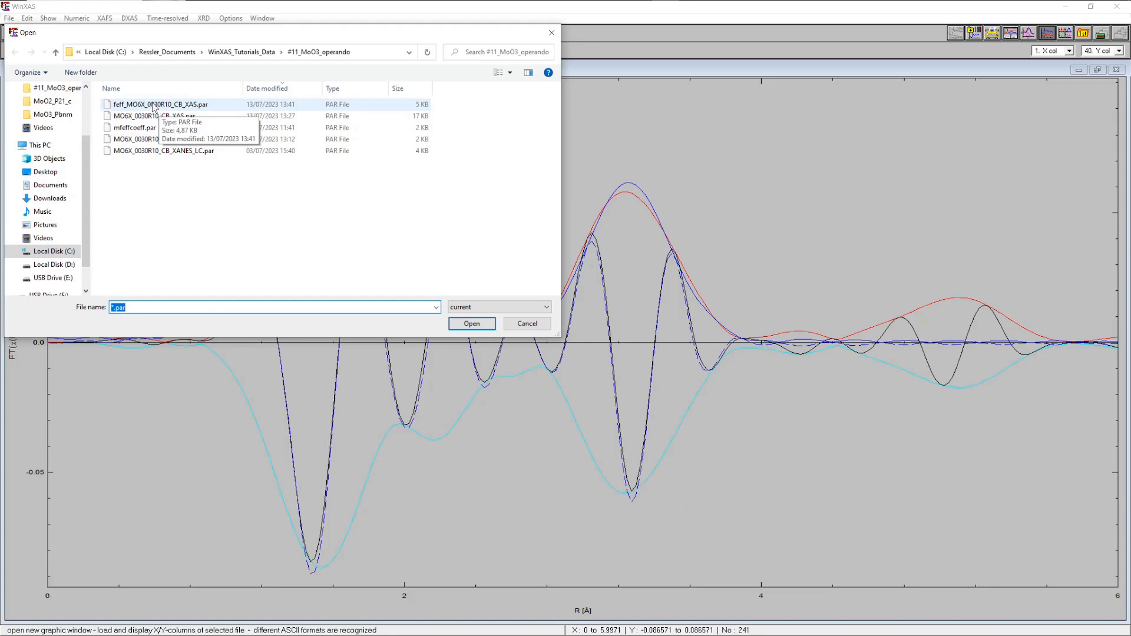
pyautogui.click(152, 106)
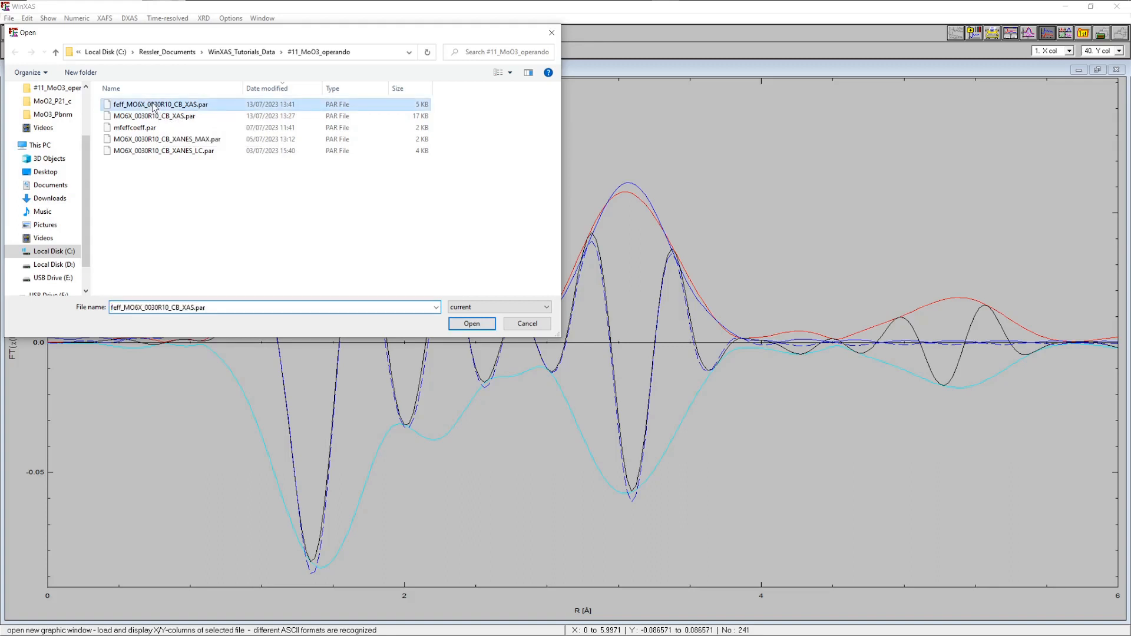
pyautogui.click(471, 323)
pyautogui.click(534, 428)
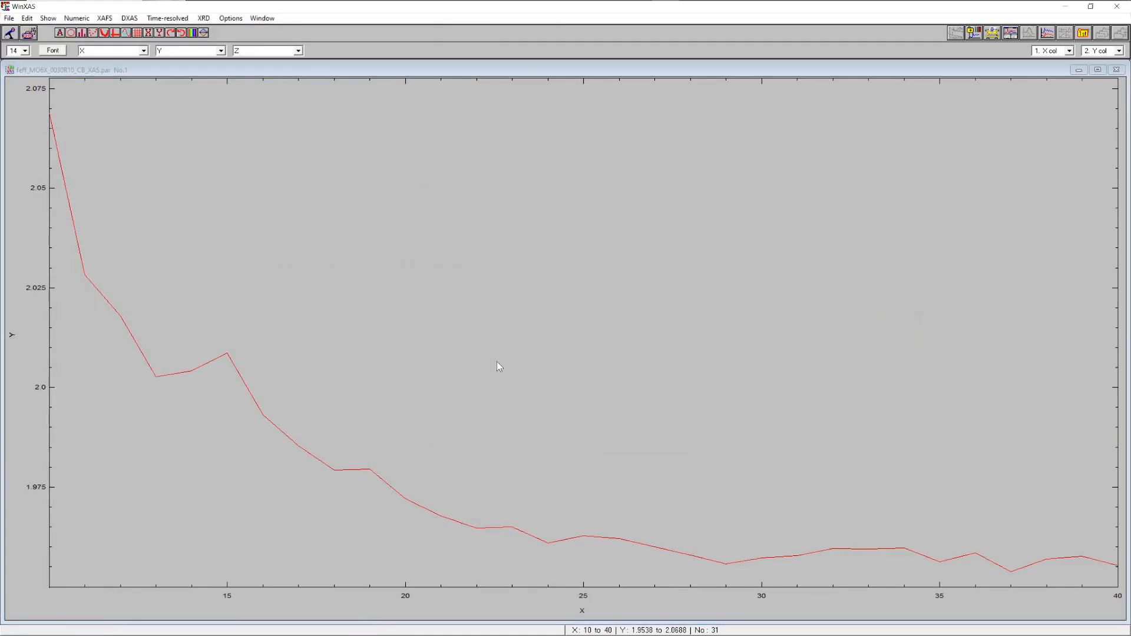
pyautogui.click(70, 34)
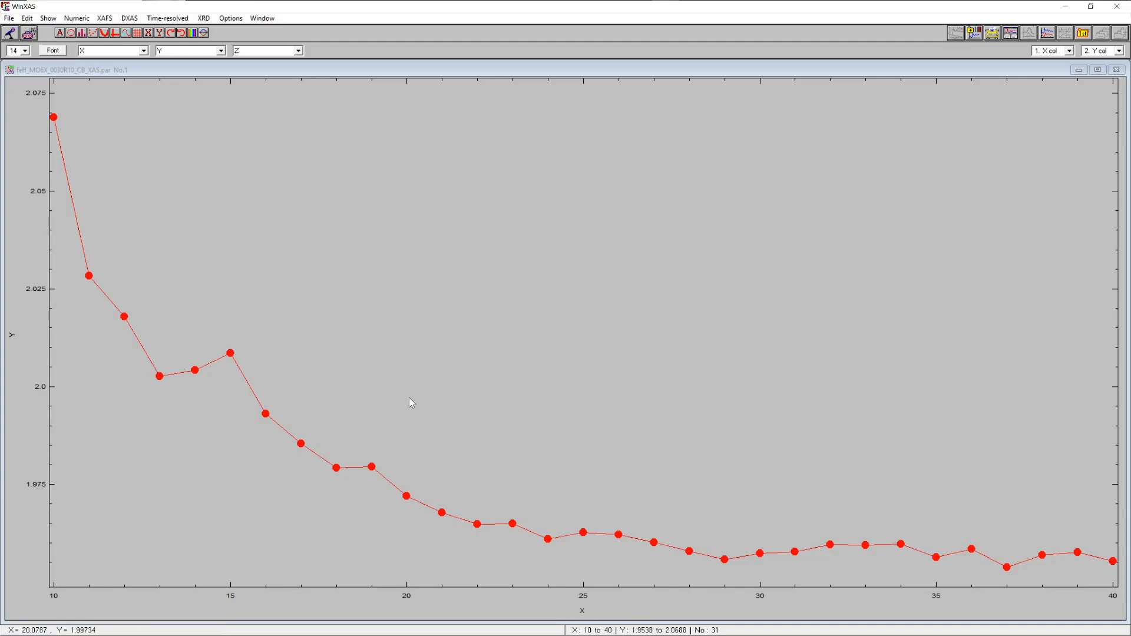
# - Step through Y columns 3 to 7 of the refinement results to examine how each fit parameter evolves
pyautogui.click(974, 33)
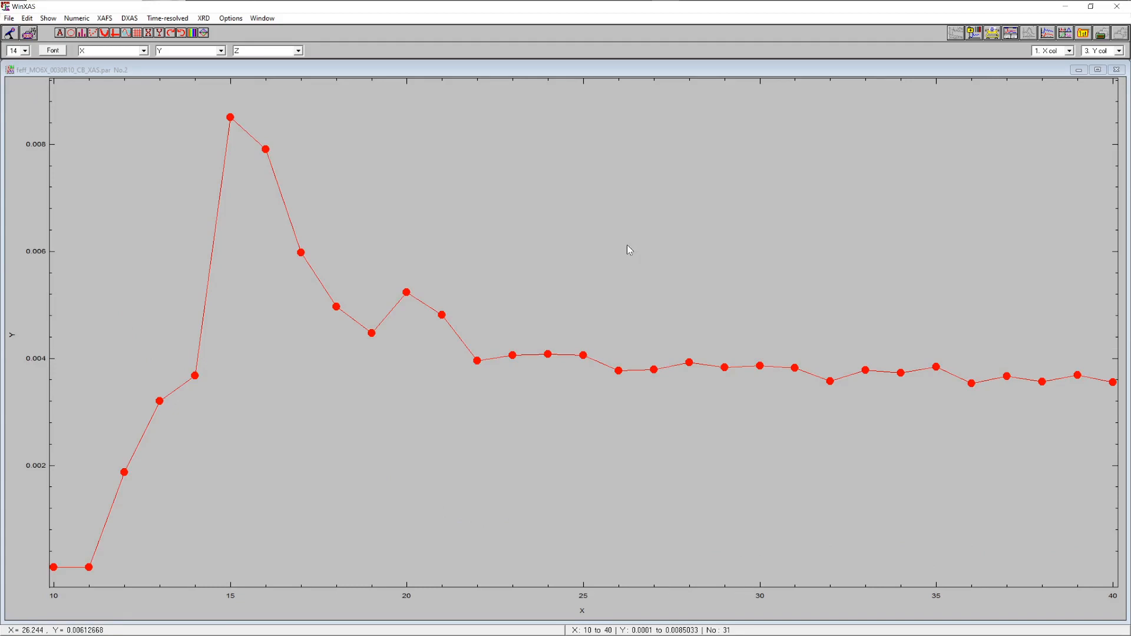
pyautogui.click(974, 34)
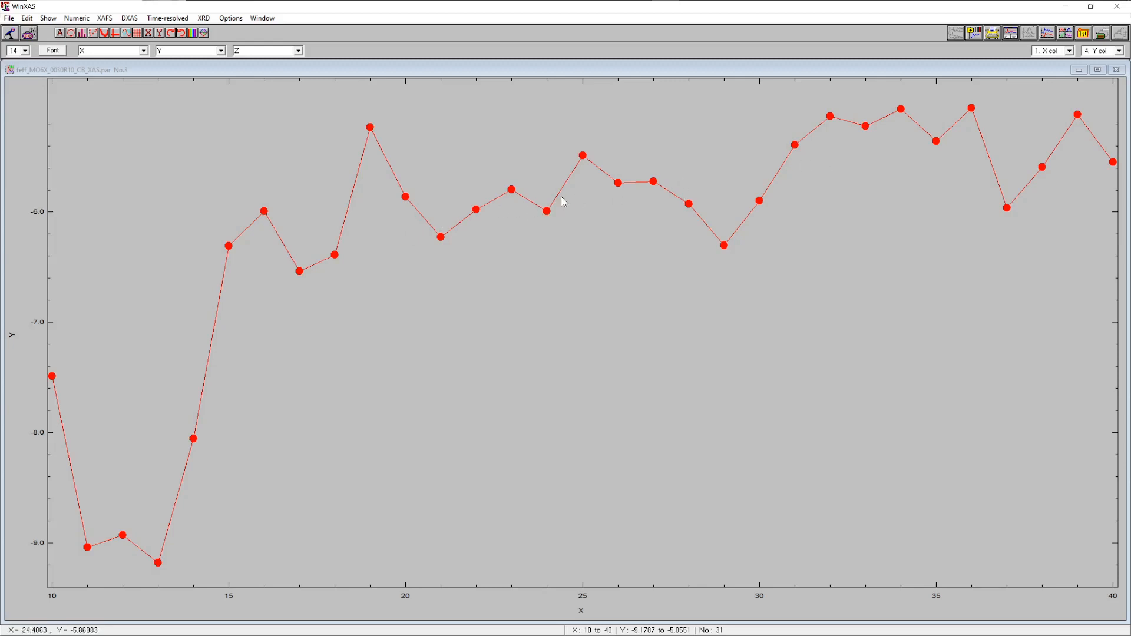
pyautogui.click(973, 34)
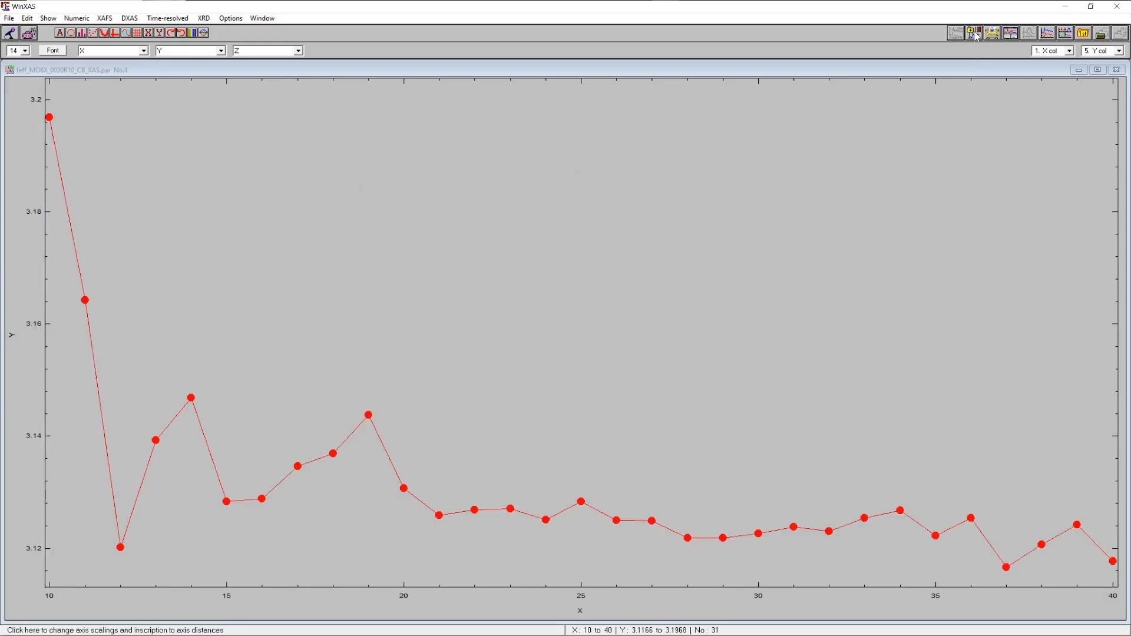
pyautogui.click(976, 35)
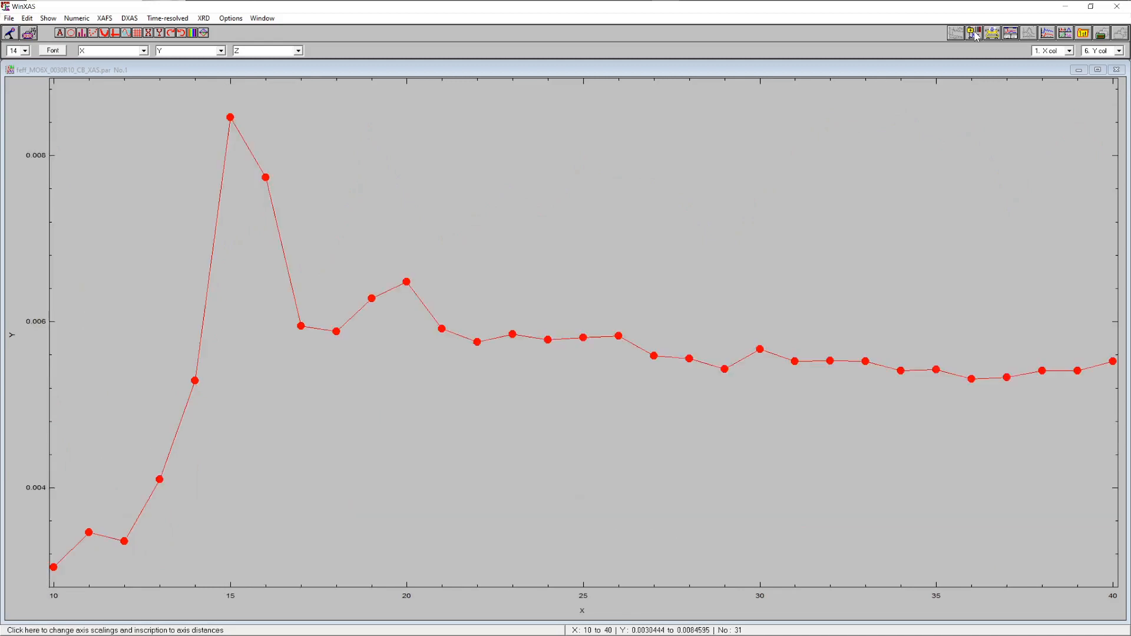
pyautogui.click(976, 35)
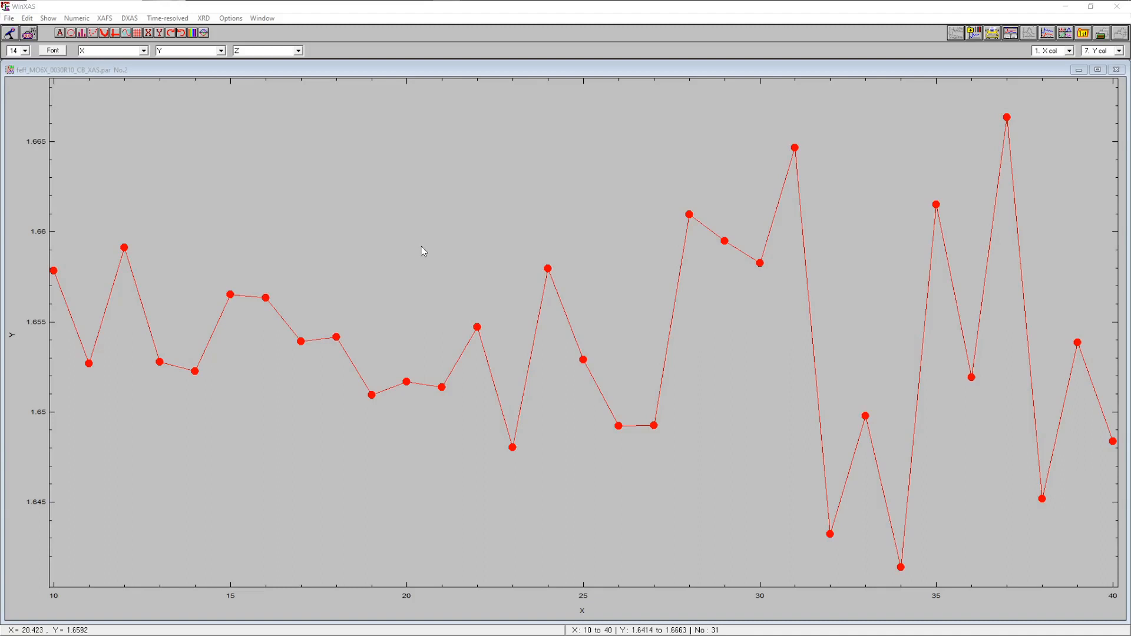
# - Open the multi-column Fourier transform file MO6X_0030R10_CB_FT.dxa in a new graph
pyautogui.click(11, 19)
pyautogui.click(20, 27)
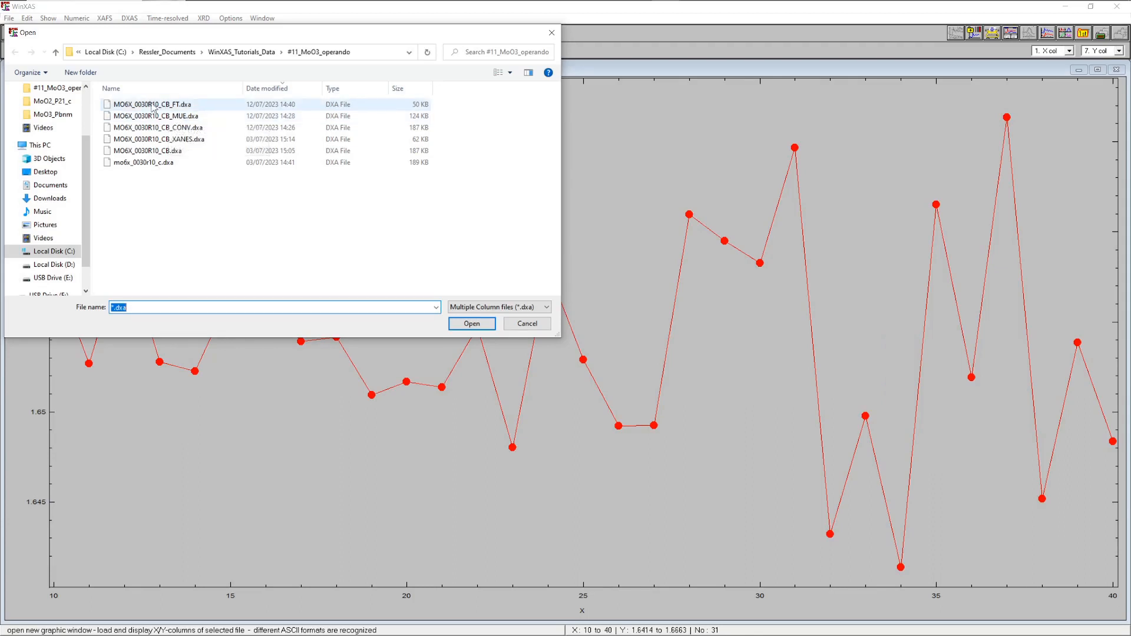
pyautogui.click(159, 106)
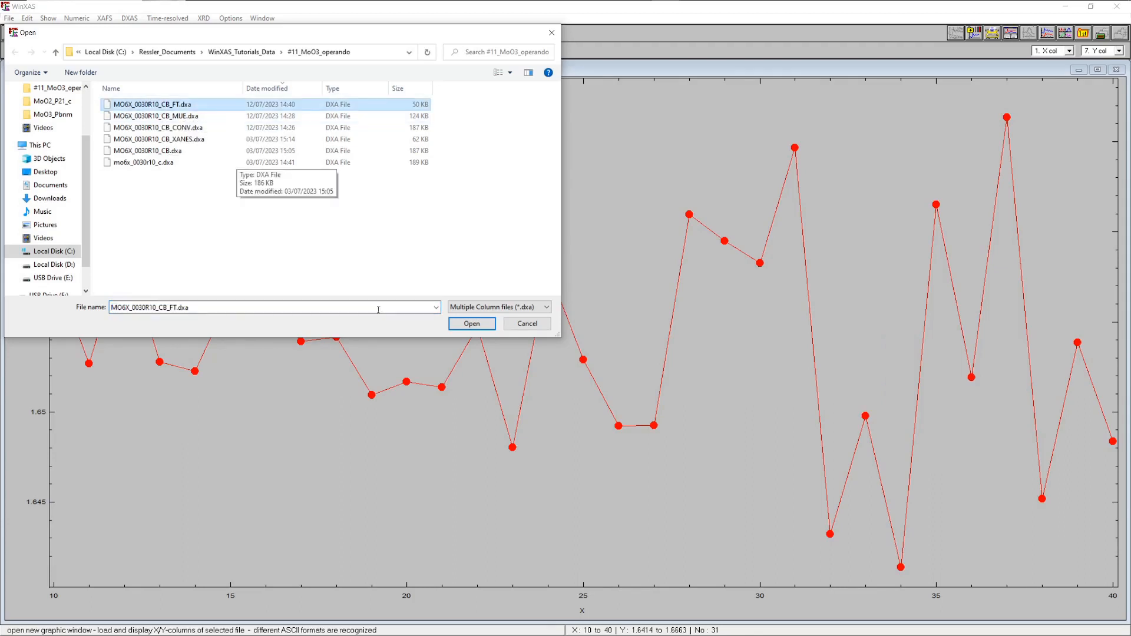
pyautogui.click(475, 326)
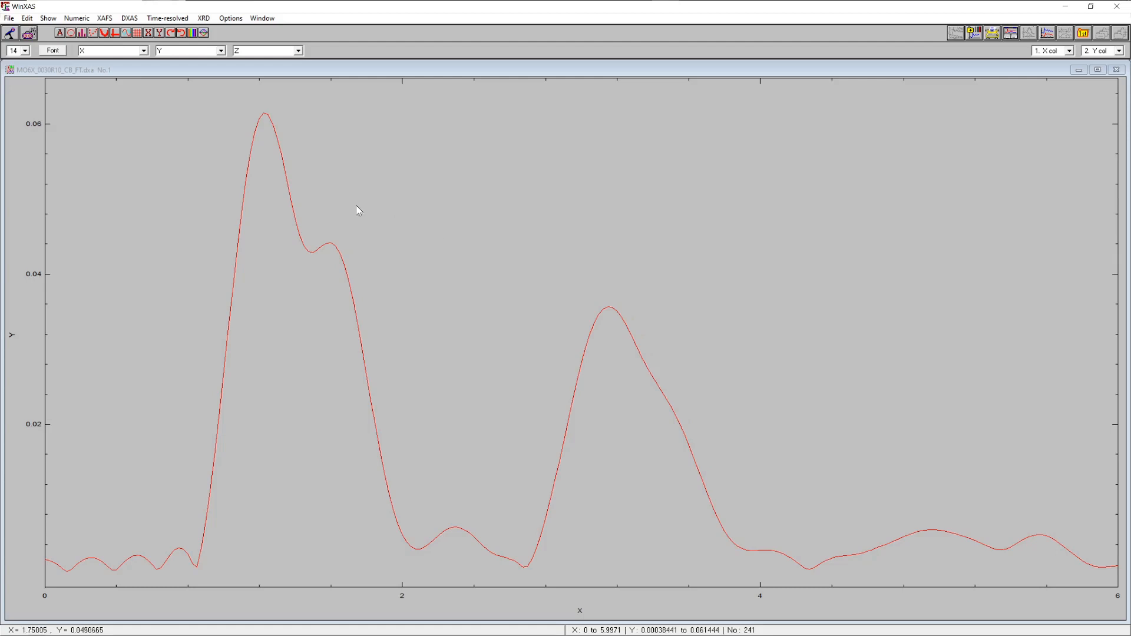
# - Save the multi-column Fourier transform file to ASCII under the file name test
pyautogui.click(8, 19)
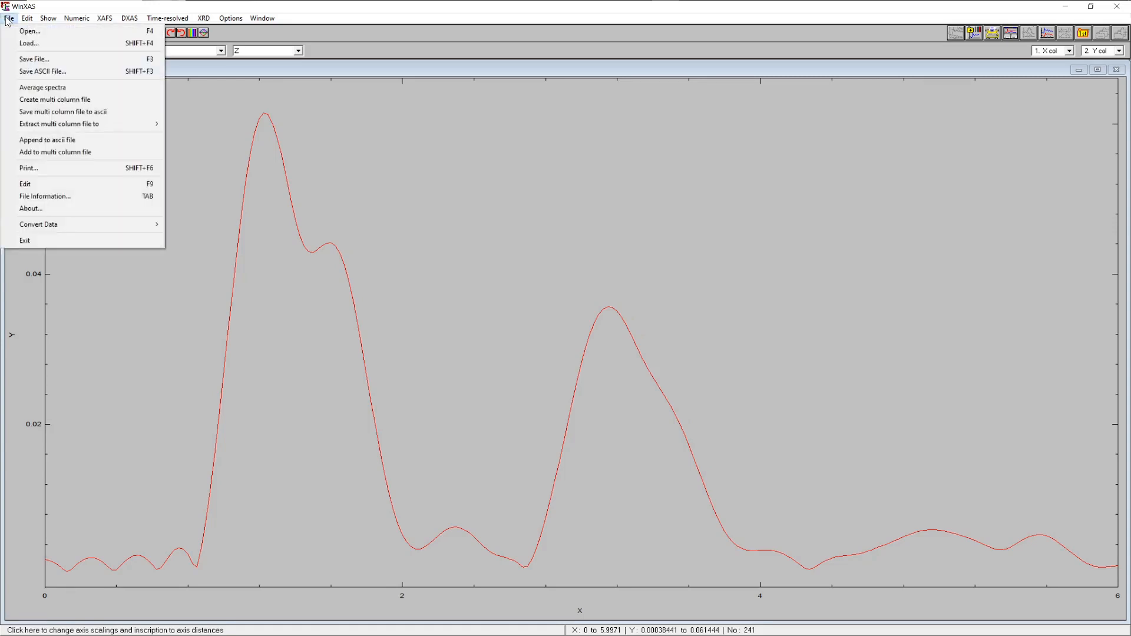
pyautogui.click(95, 115)
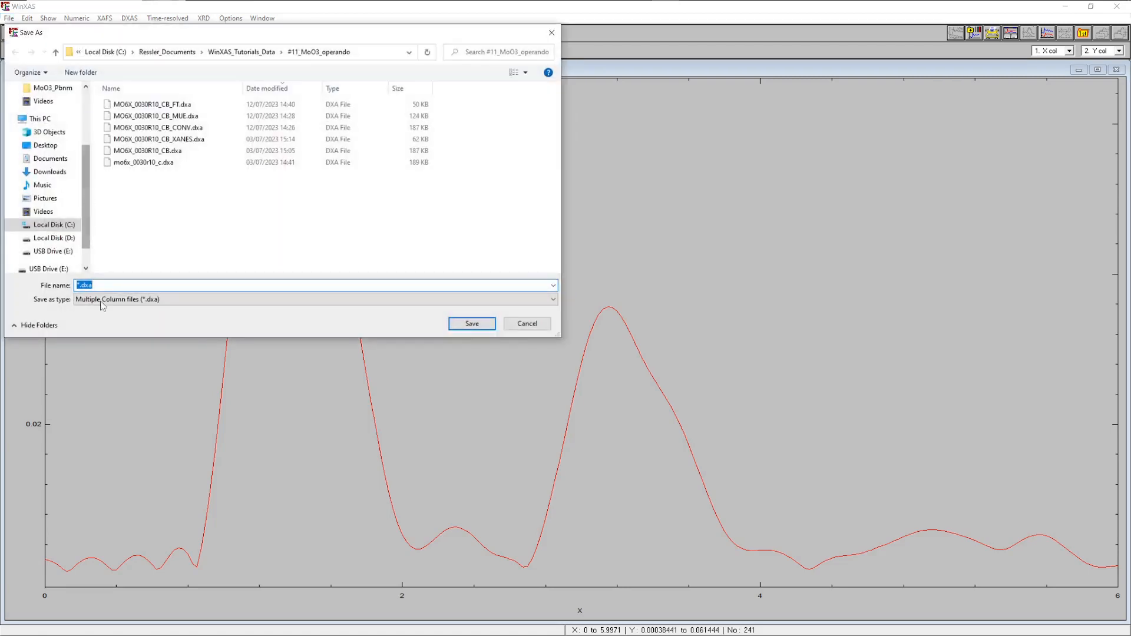
pyautogui.click(102, 285)
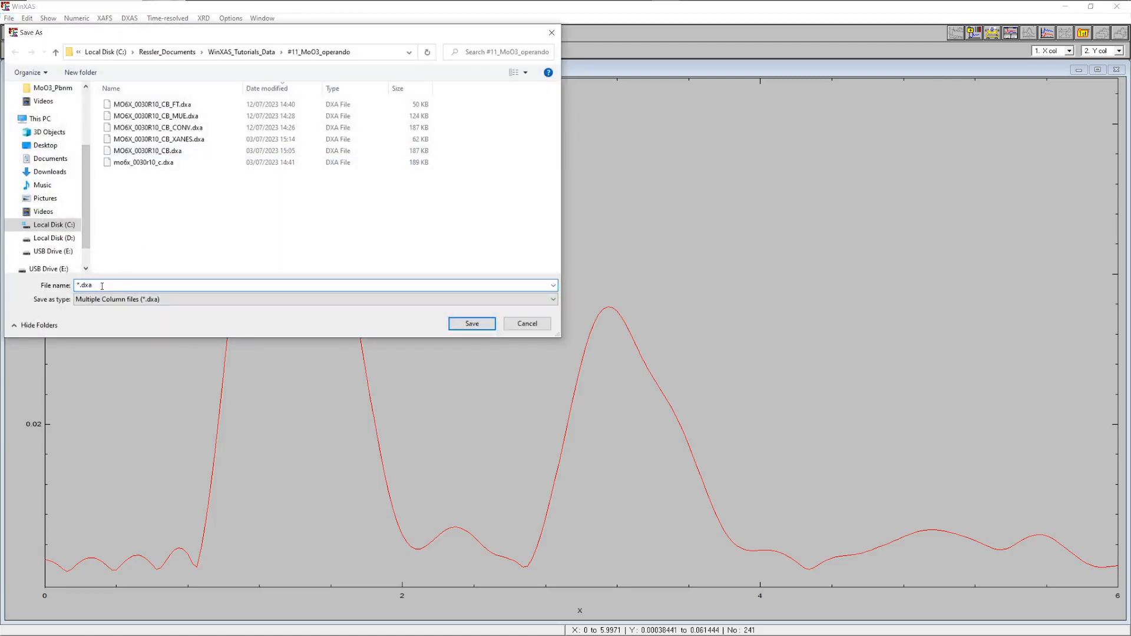
pyautogui.press('BackSpace')
pyautogui.write('test')
pyautogui.click(472, 326)
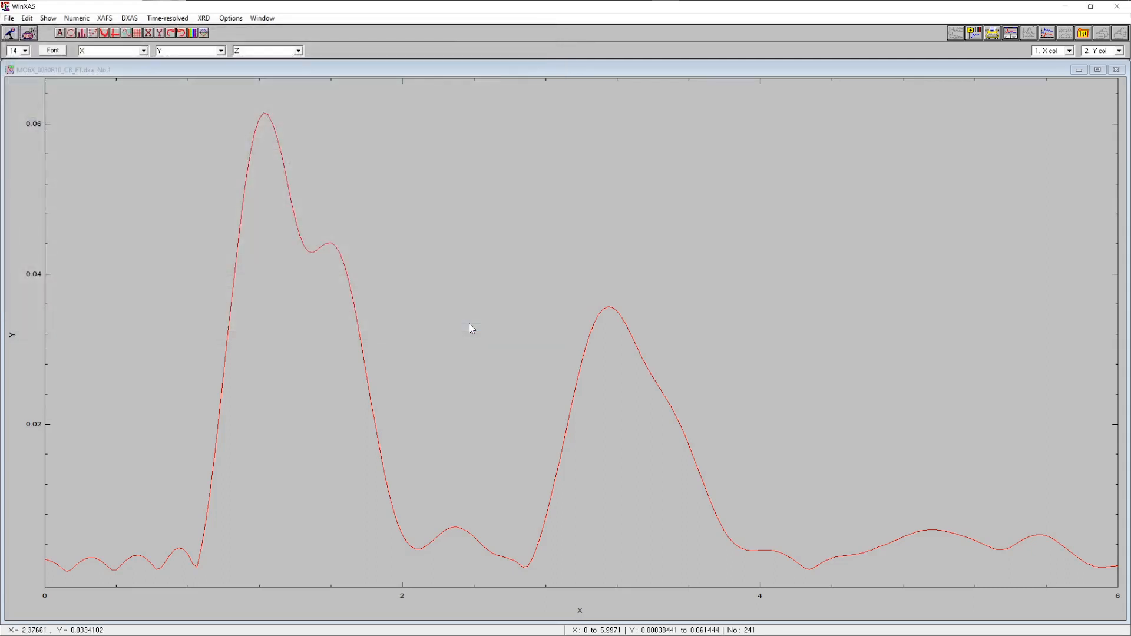
# - Open the exported file test.dxa, examine its ASCII columns in the file preview, and close its graph window
pyautogui.click(8, 18)
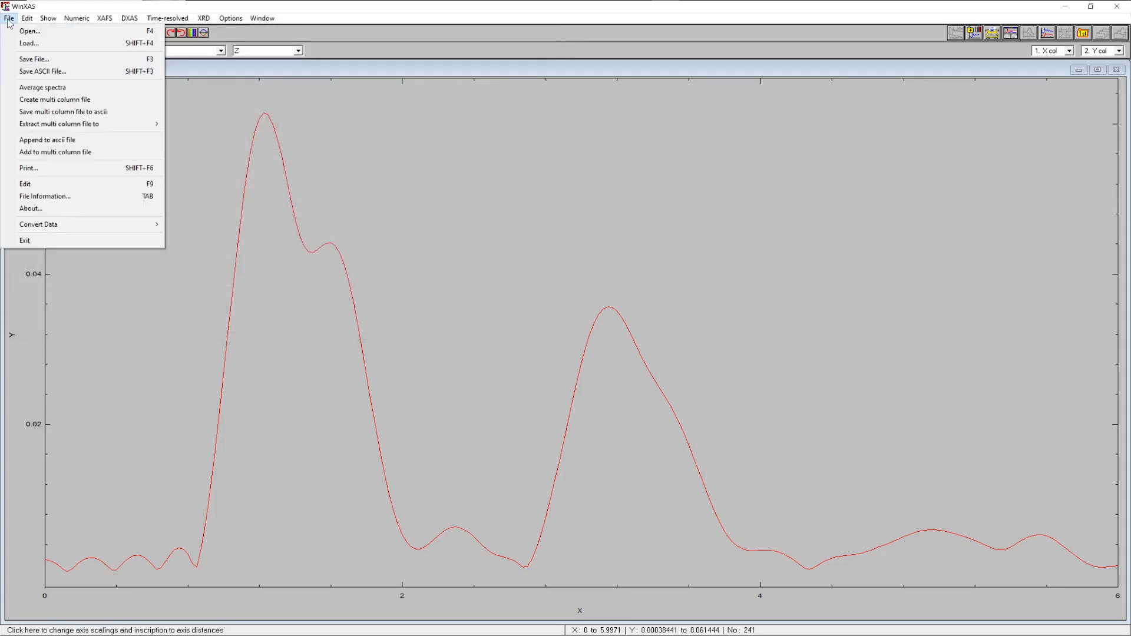
pyautogui.click(29, 31)
pyautogui.click(136, 105)
pyautogui.click(472, 324)
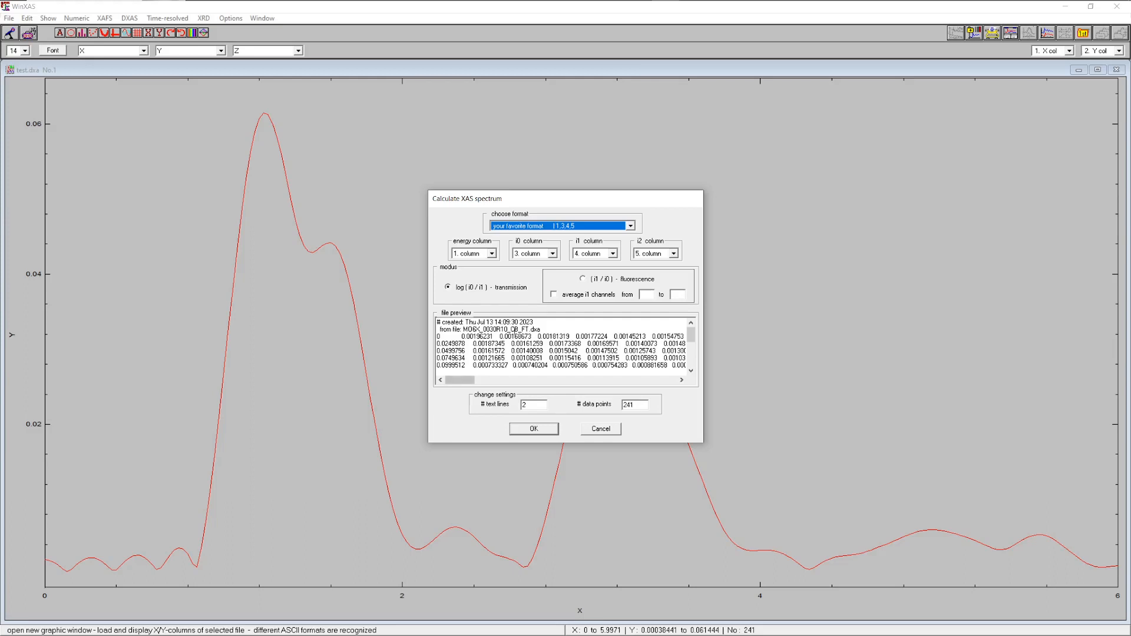
pyautogui.moveTo(471, 381)
pyautogui.mouseDown()
pyautogui.moveTo(668, 381)
pyautogui.moveTo(465, 381)
pyautogui.mouseUp()
pyautogui.click(593, 430)
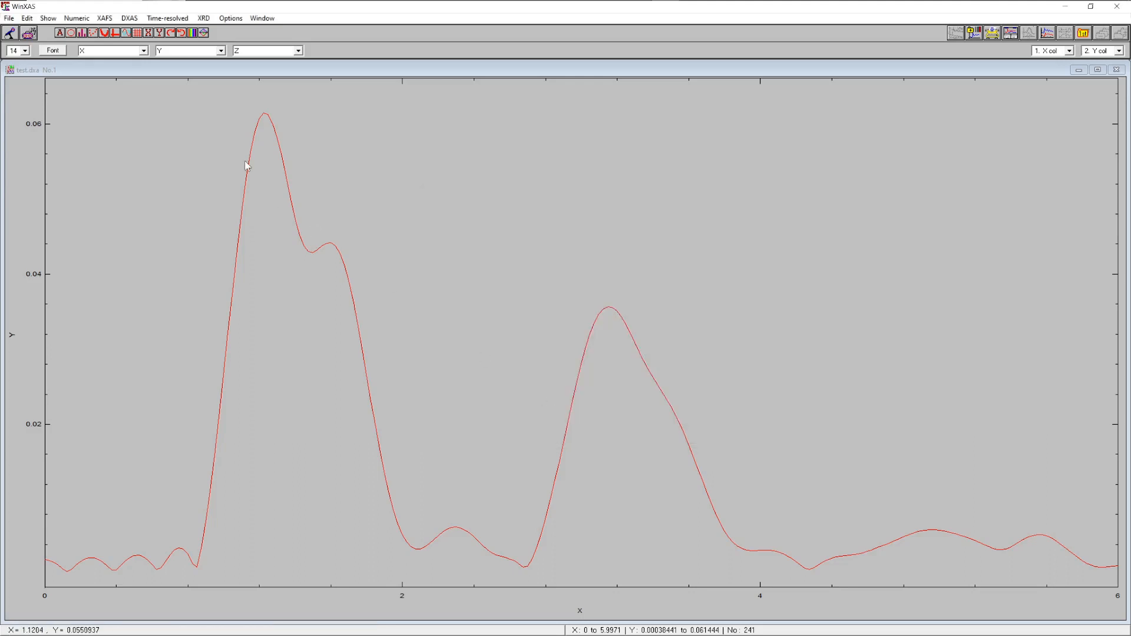
pyautogui.click(1116, 69)
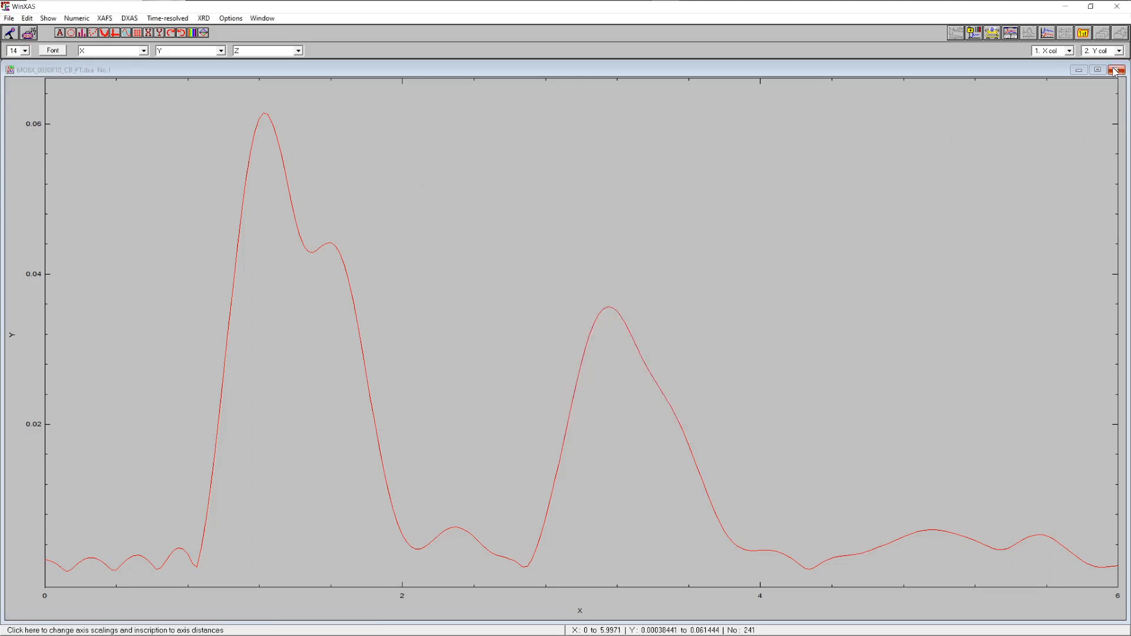
# - Extract the multi-column Fourier transform file into separate single-spectrum files with ASCII output
pyautogui.click(8, 19)
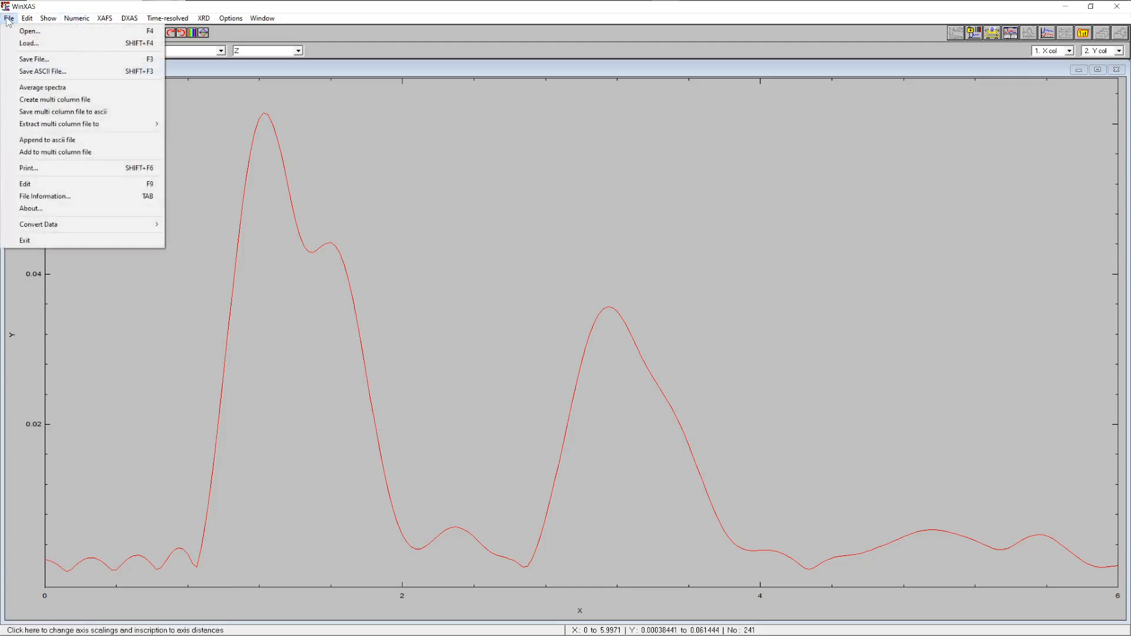
pyautogui.moveTo(55, 125)
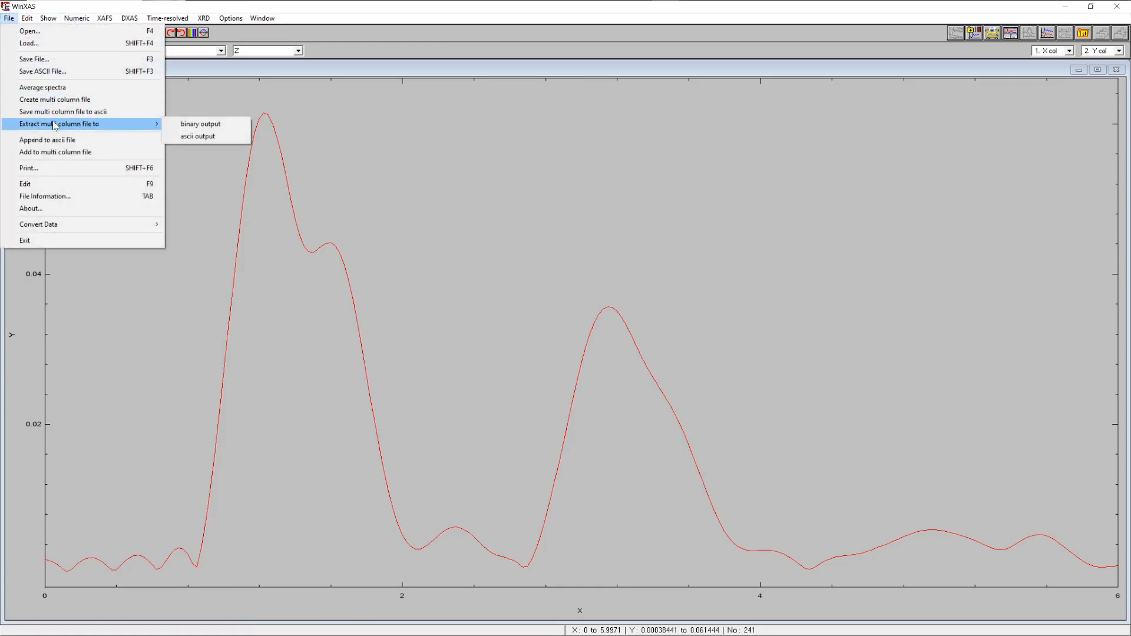
pyautogui.click(197, 137)
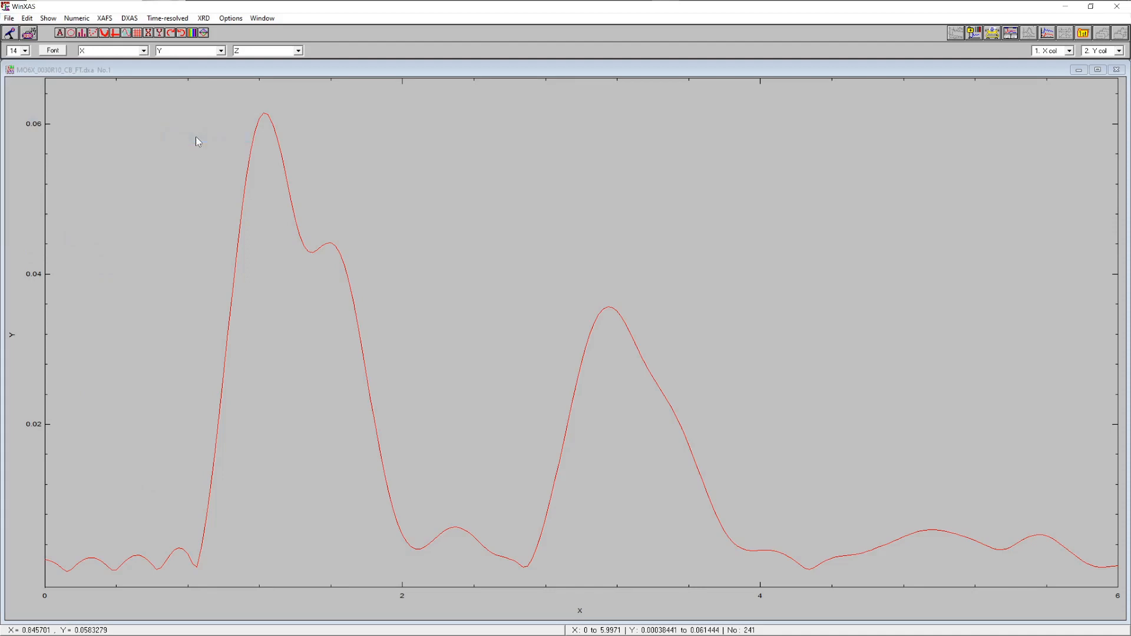
# - List the extracted x_y files, open MO6X_0030R10_CB_FT_001.x_y in a new graph and check its file information
pyautogui.click(10, 20)
pyautogui.click(26, 31)
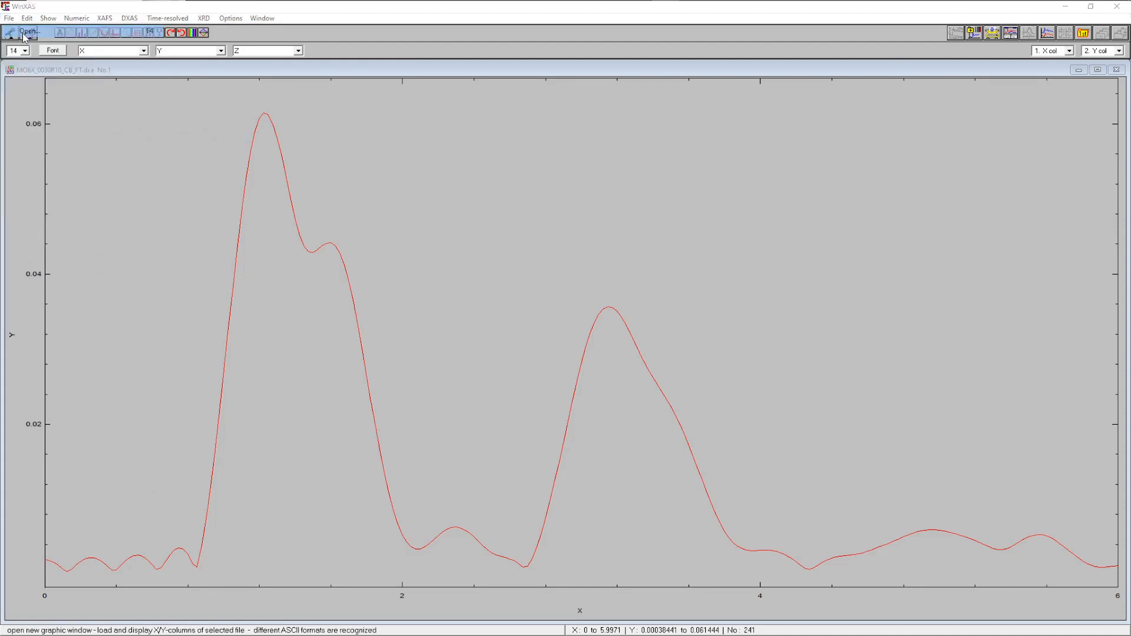
pyautogui.press('BackSpace')
pyautogui.press('BackSpace')
pyautogui.press('BackSpace')
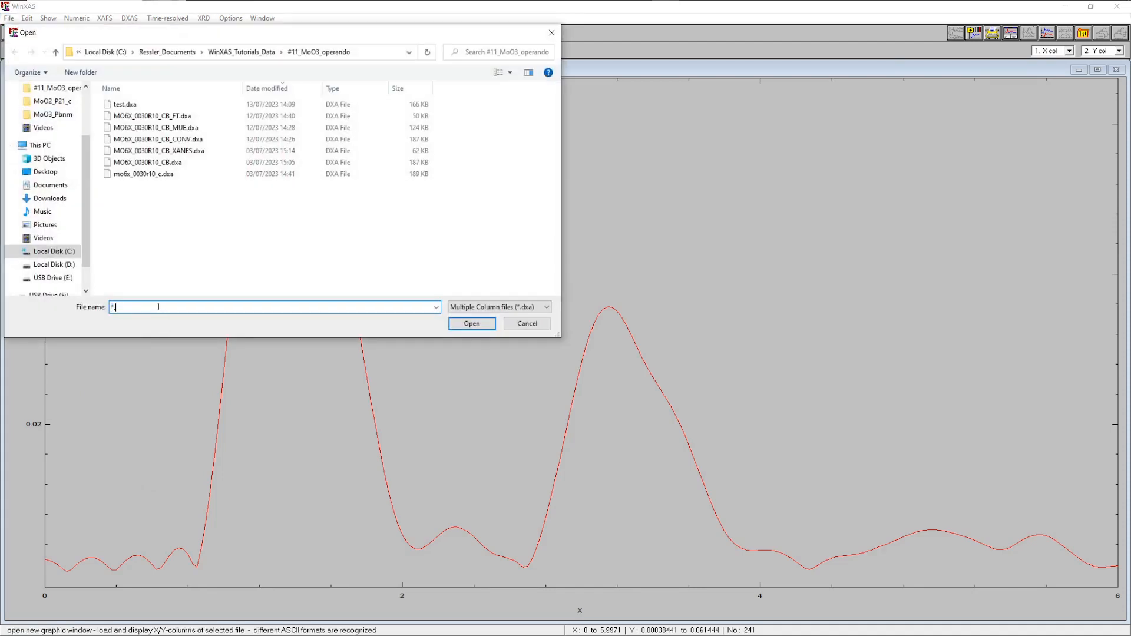
pyautogui.write('x_y')
pyautogui.press('Return')
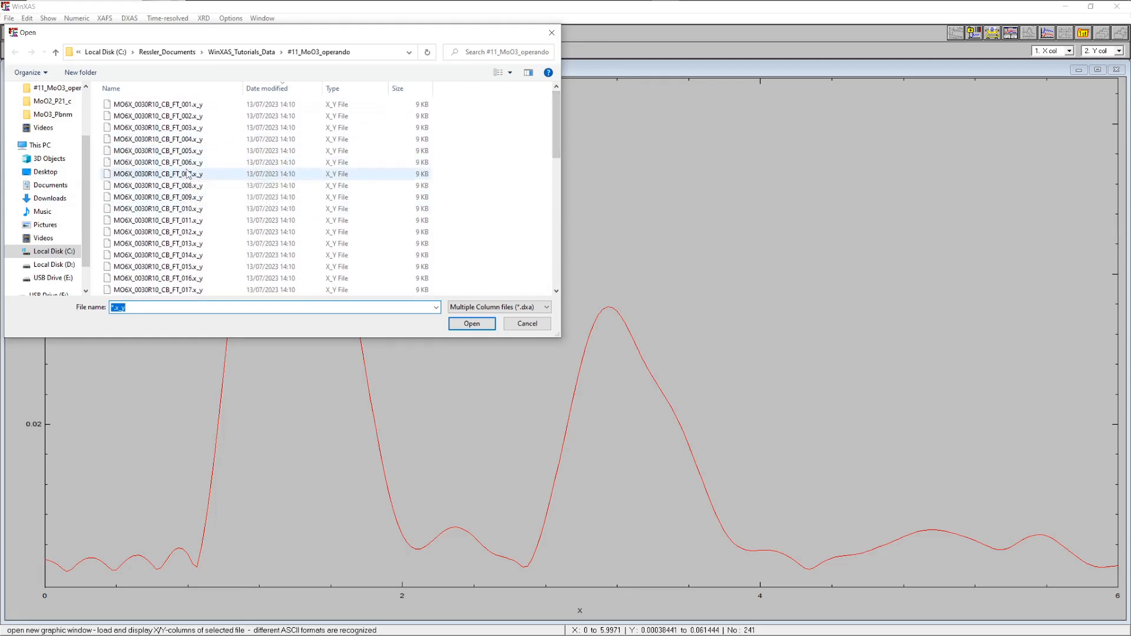
pyautogui.click(170, 105)
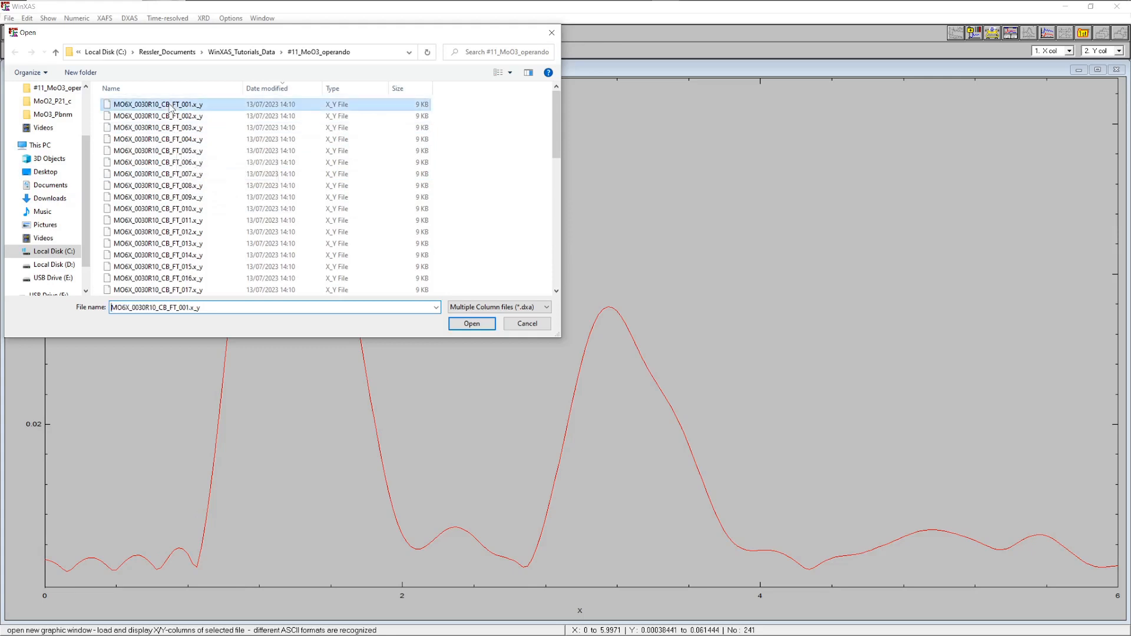
pyautogui.click(471, 324)
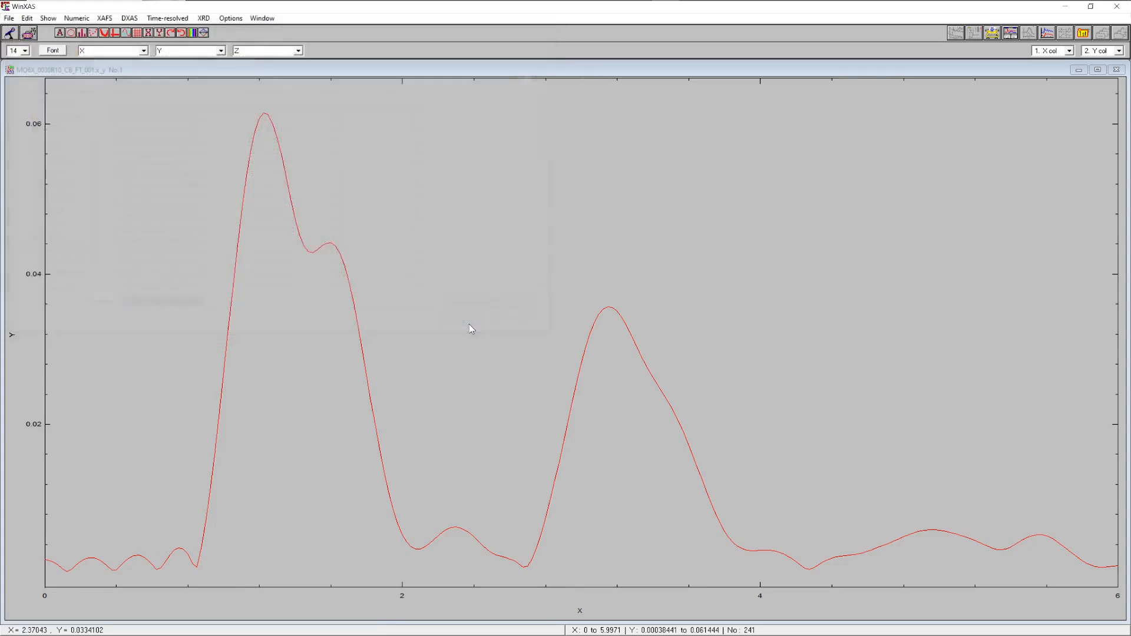
pyautogui.doubleClick(274, 274)
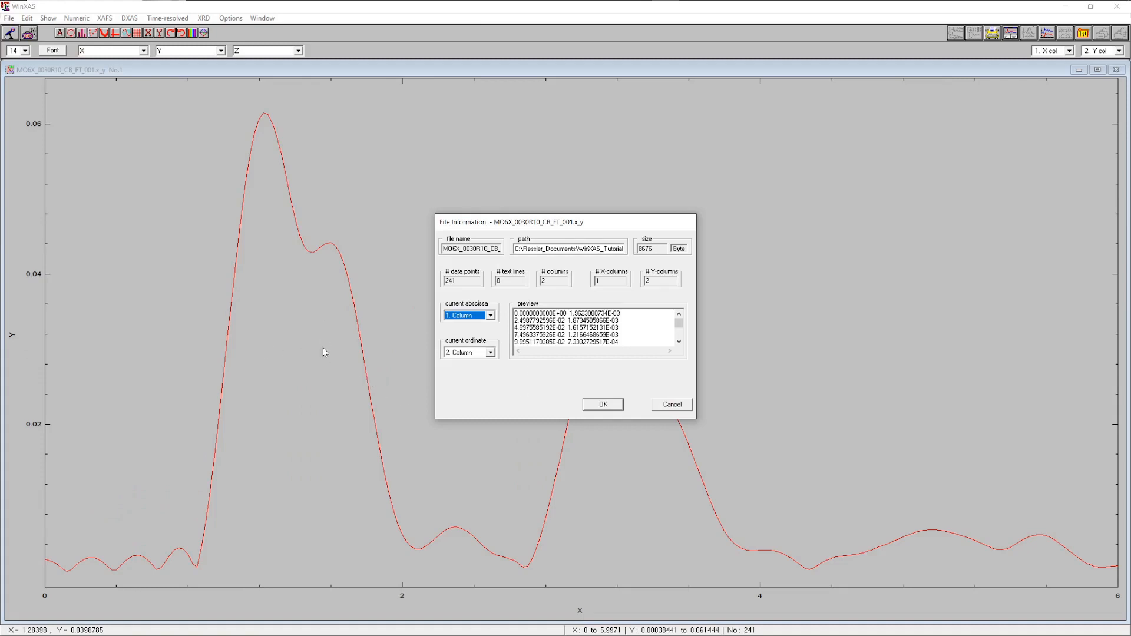
pyautogui.click(672, 404)
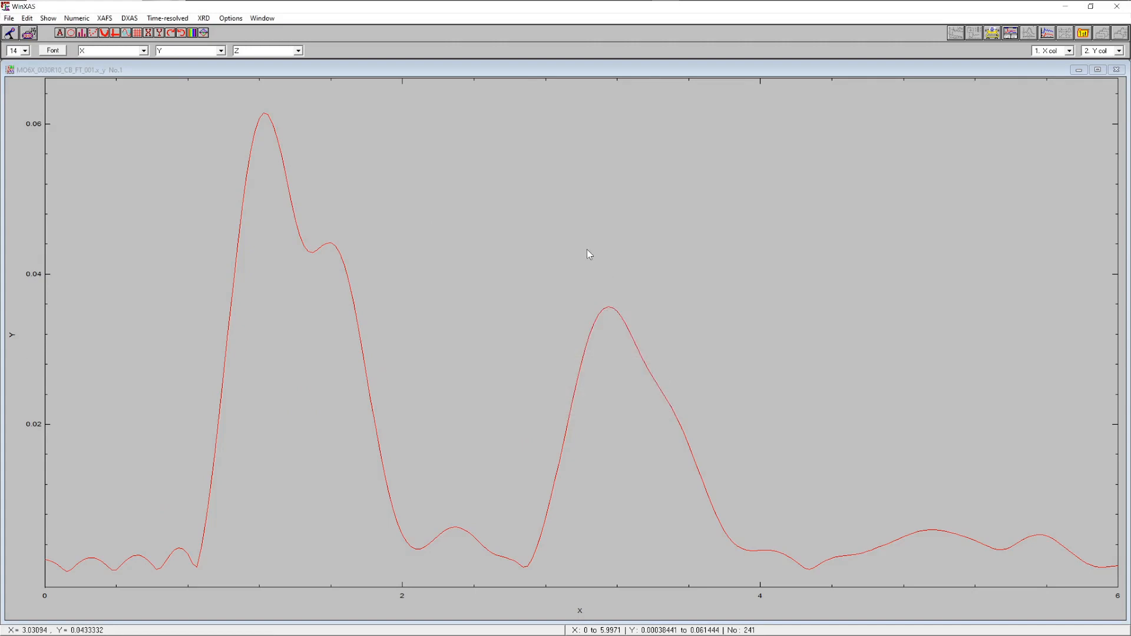